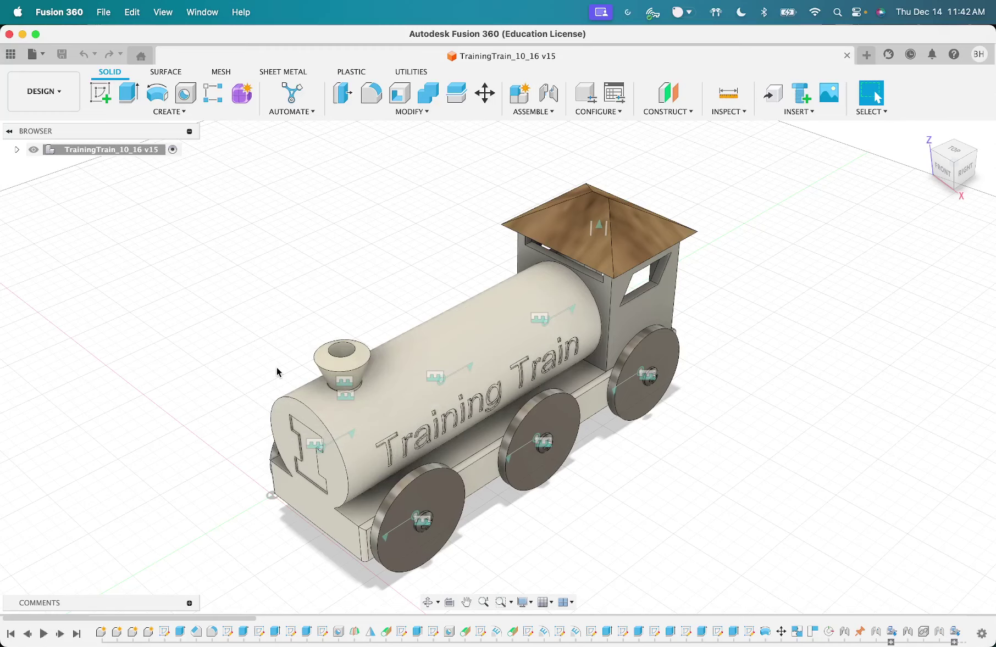
Step: Create a new empty design and close the TrainingTrain_10_16 v15 design
{"action": "left_click", "coordinate": [866, 55]}
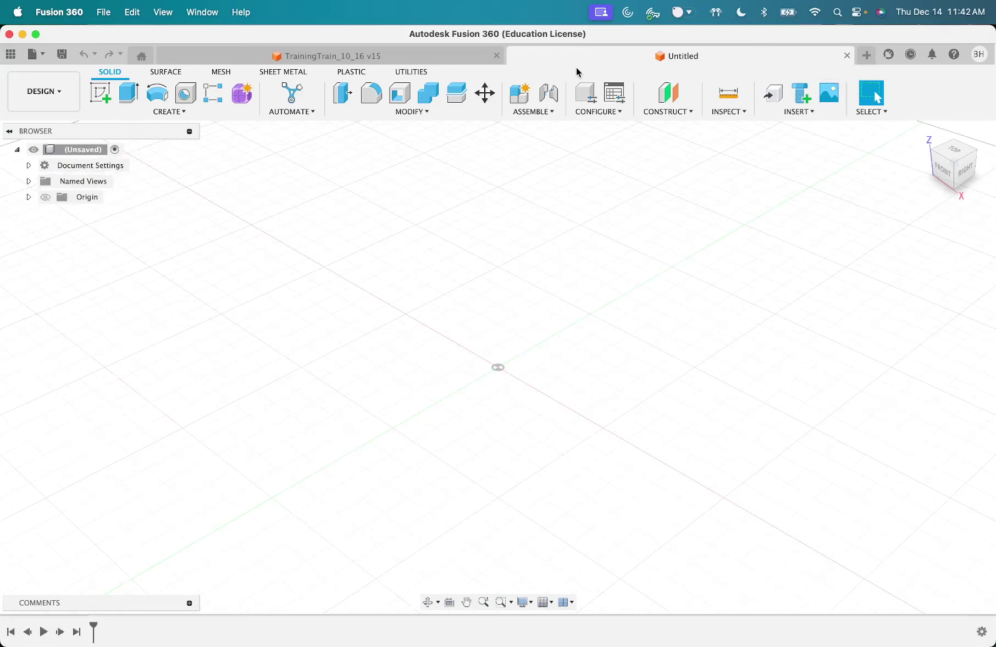
{"action": "left_click", "coordinate": [496, 55]}
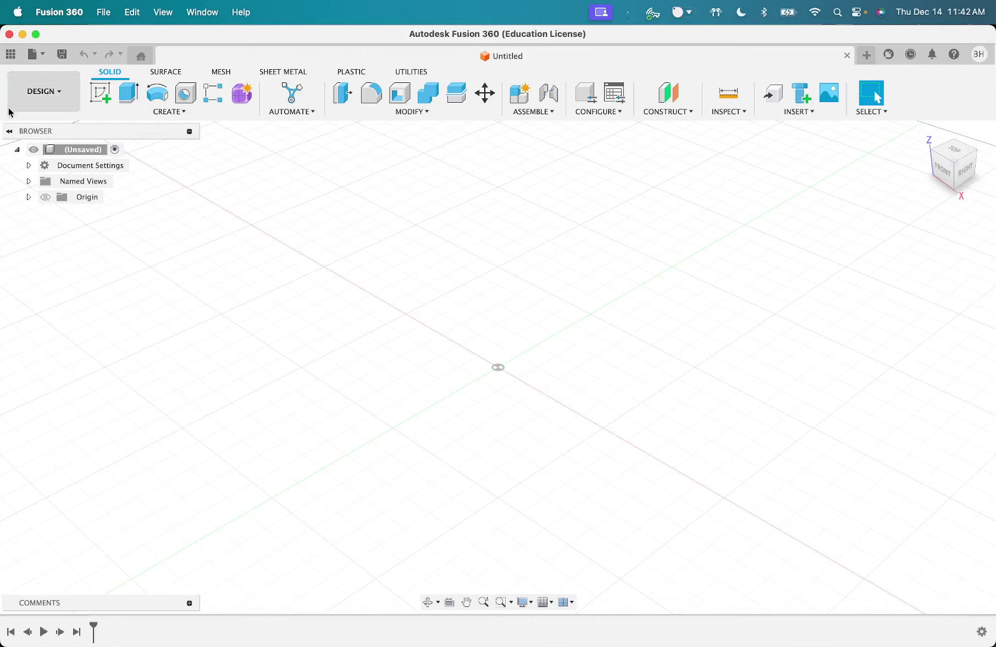
{"action": "left_click", "coordinate": [39, 92]}
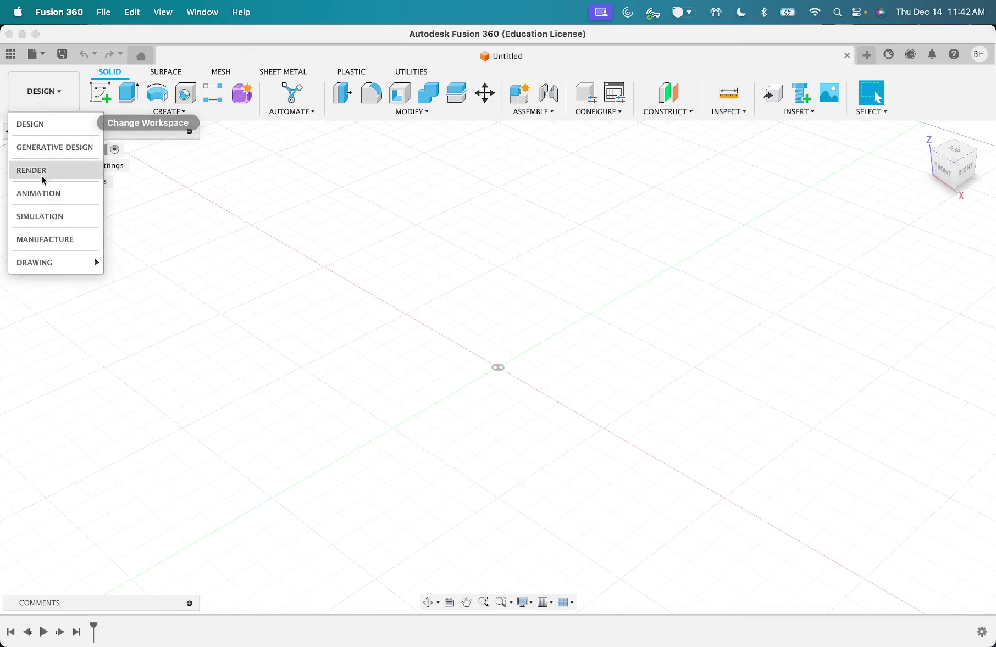
{"action": "mouse_move", "coordinate": [56, 261]}
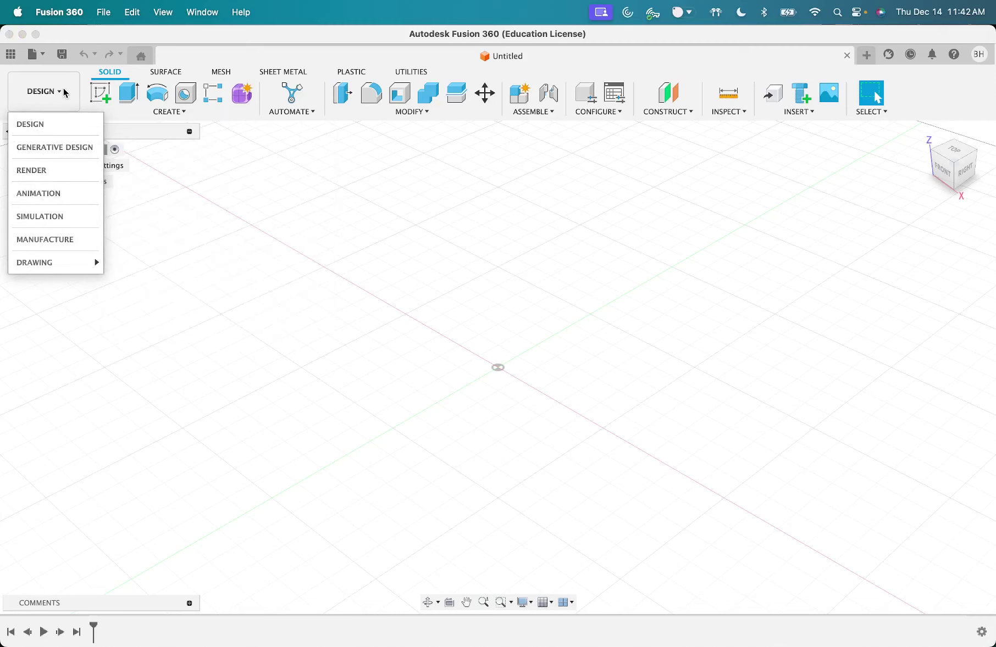
{"action": "left_click", "coordinate": [201, 216]}
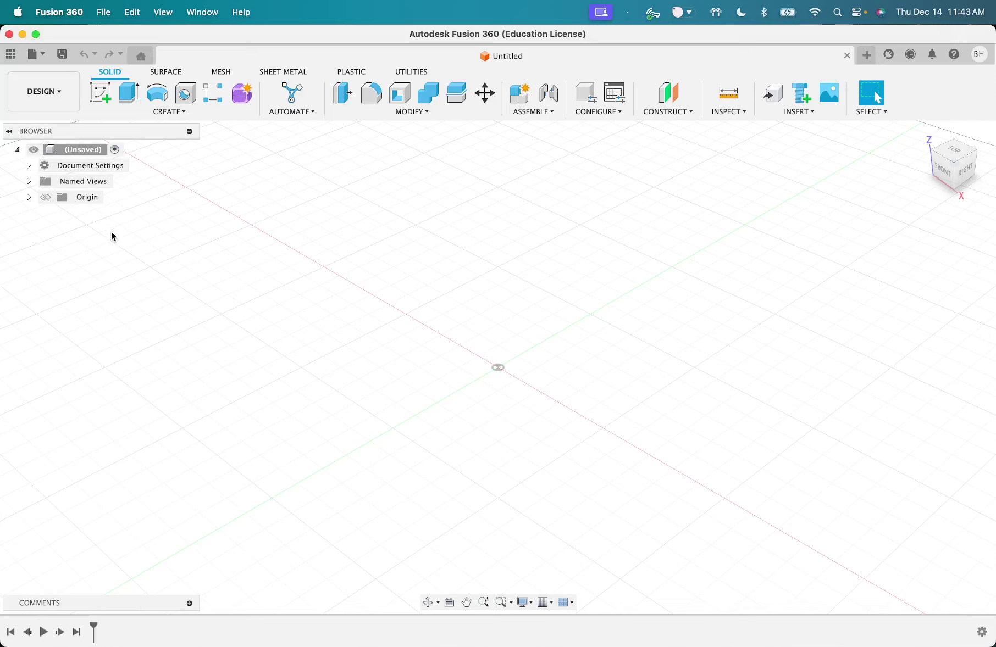
Step: Review the new design's active unit setting and the available unit types without changing them
{"action": "left_click", "coordinate": [29, 165]}
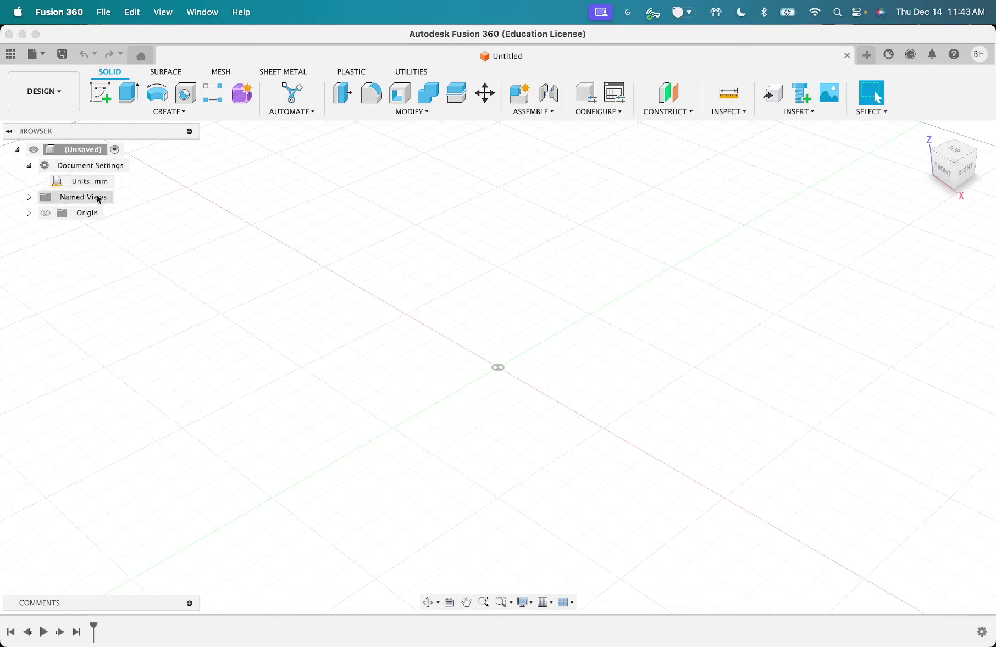
{"action": "mouse_move", "coordinate": [75, 186]}
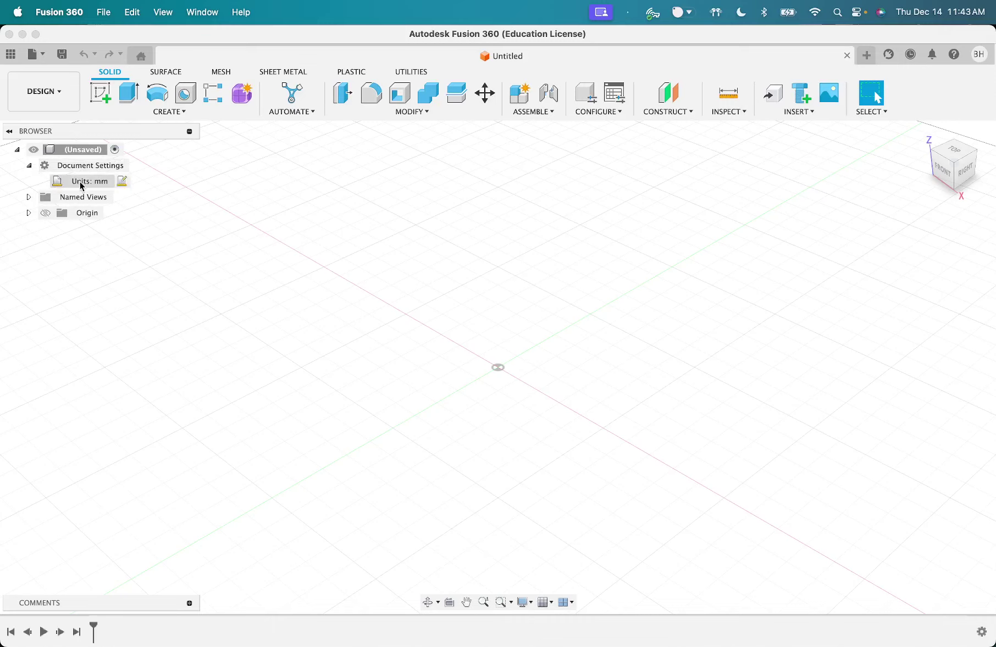
{"action": "left_click", "coordinate": [122, 183]}
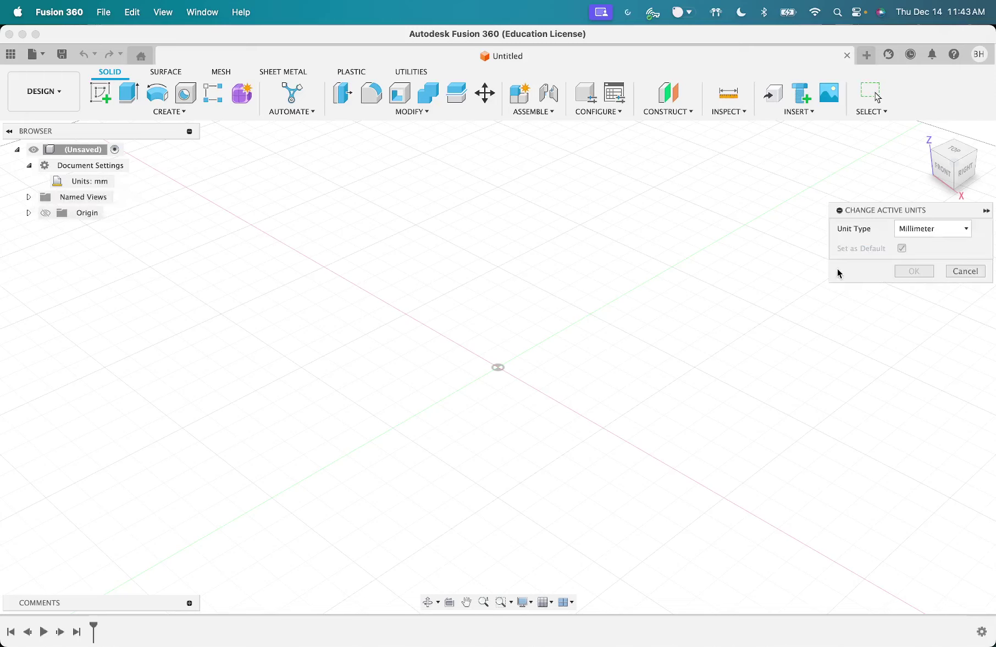
{"action": "left_click", "coordinate": [905, 233]}
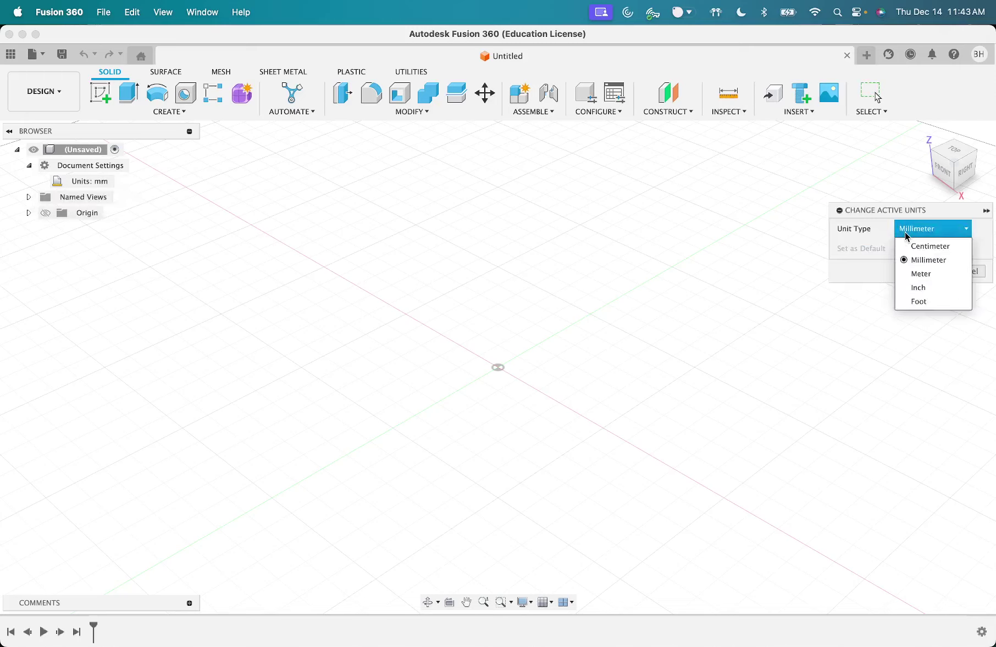
{"action": "left_click", "coordinate": [905, 232]}
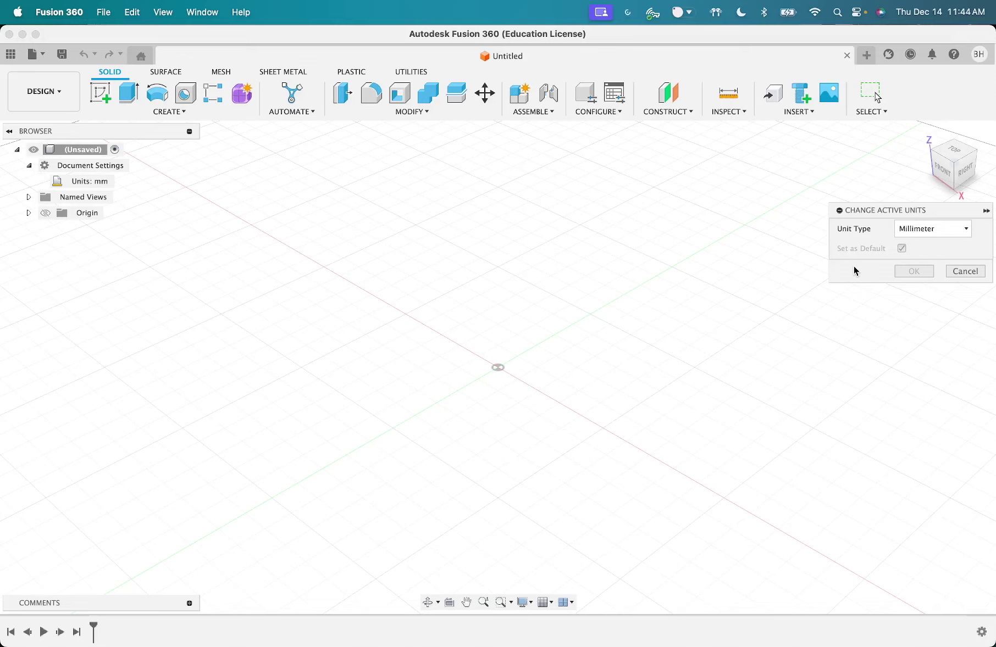
{"action": "left_click", "coordinate": [911, 233]}
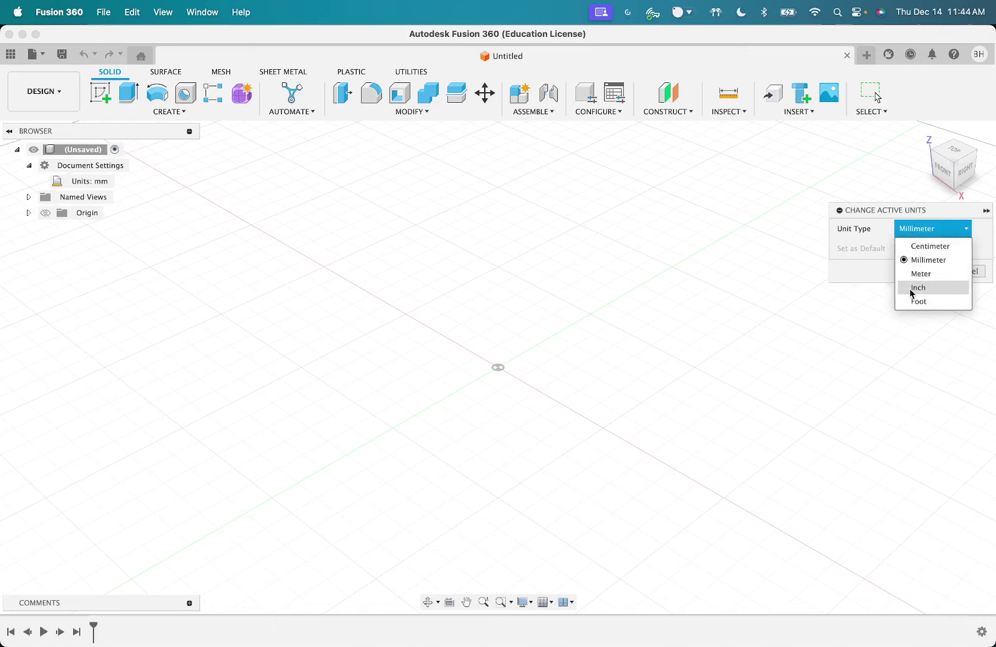
{"action": "left_click", "coordinate": [854, 249]}
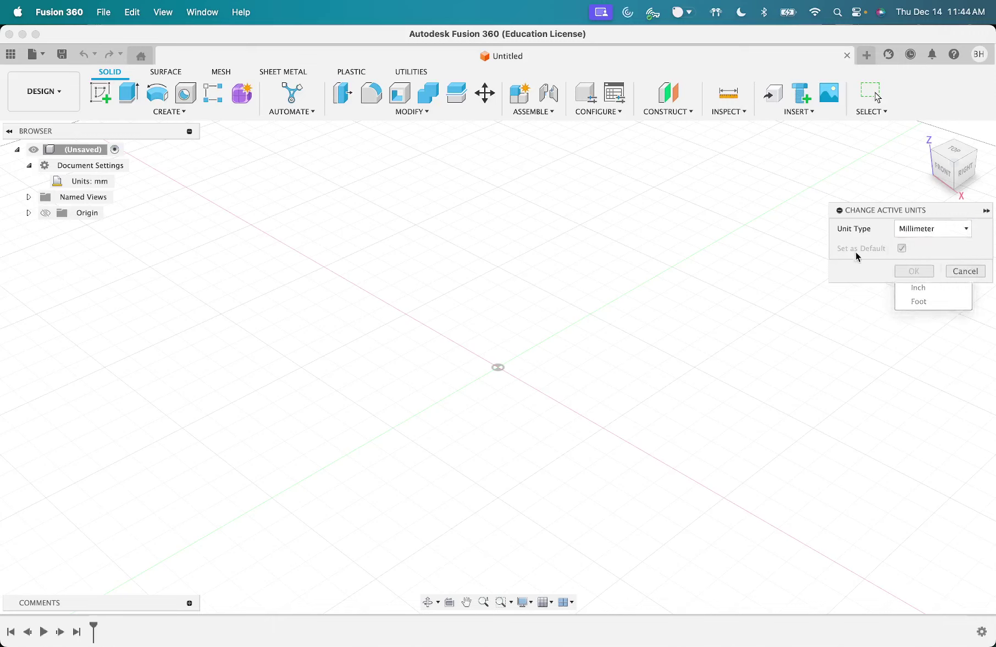
{"action": "left_click", "coordinate": [902, 229]}
{"action": "left_click", "coordinate": [911, 261]}
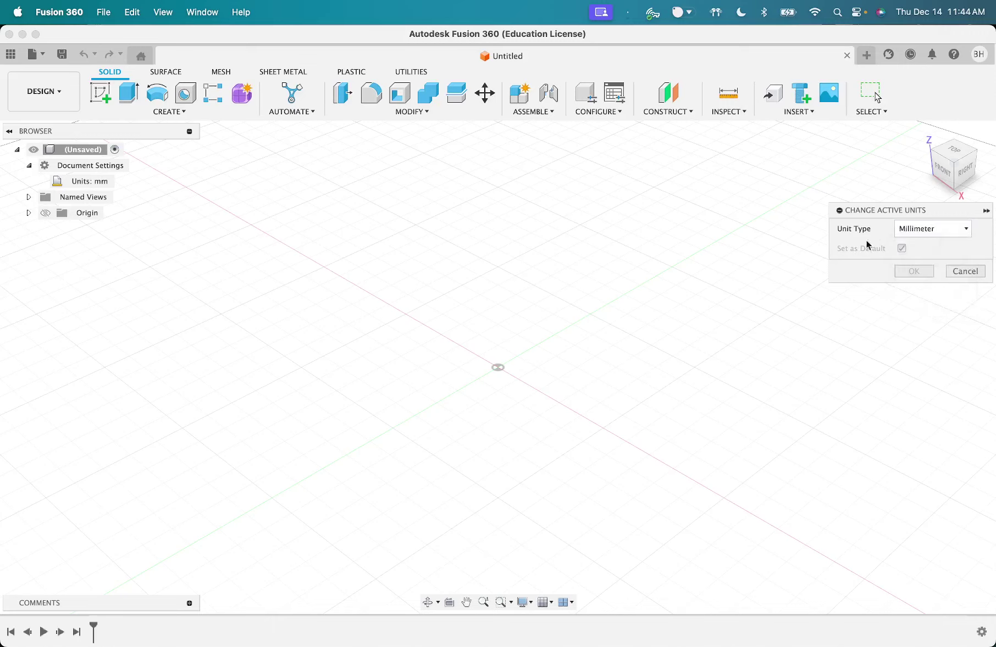
{"action": "left_click", "coordinate": [971, 271]}
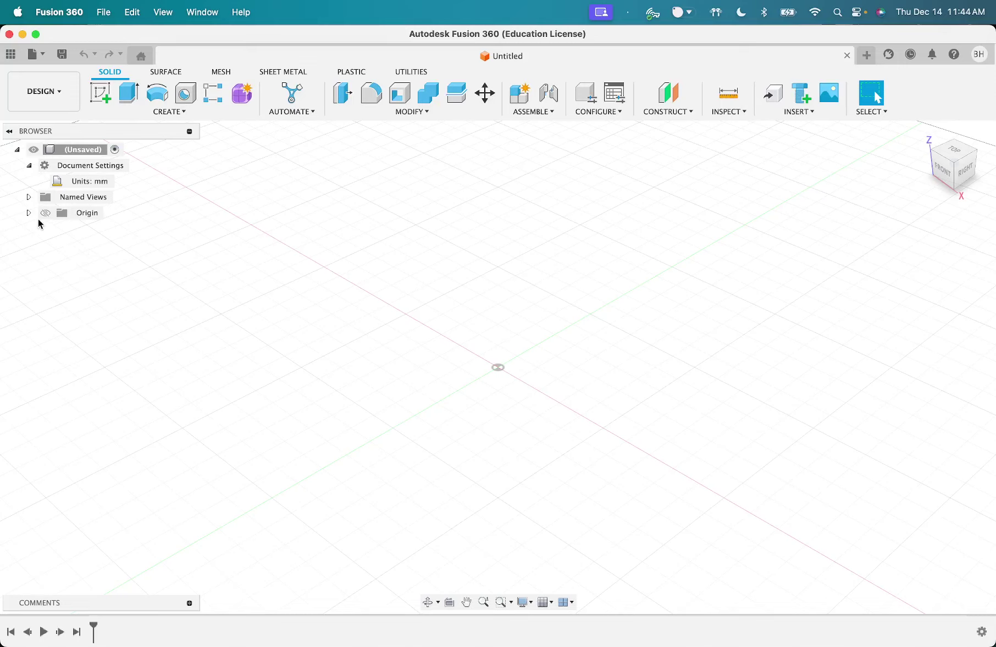
{"action": "left_click", "coordinate": [29, 166]}
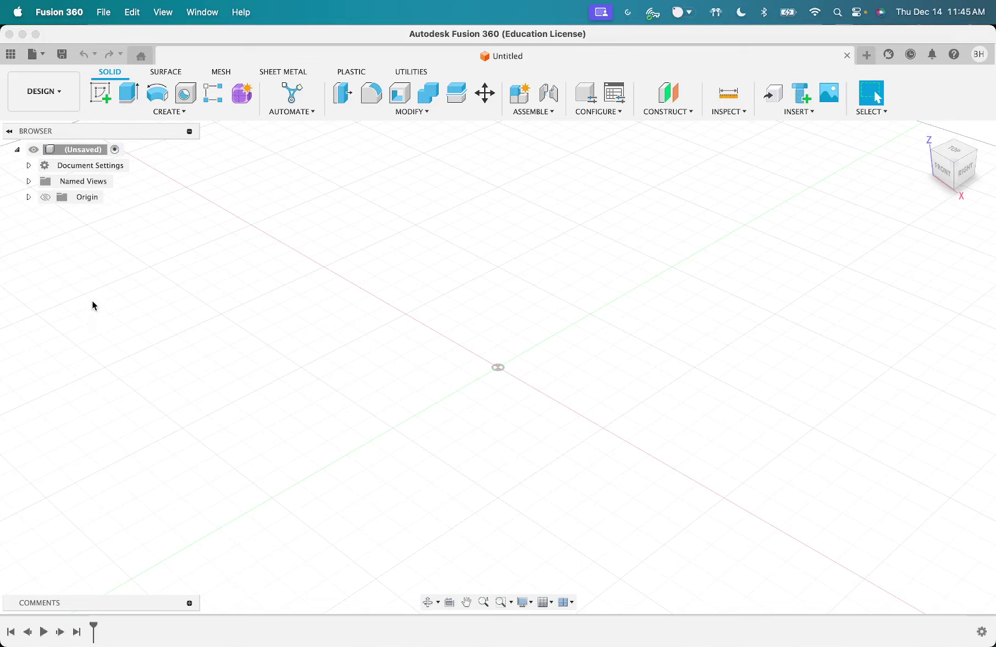
Step: Create a Standard internal component named "Training Train Body" under the root of the design
{"action": "right_click", "coordinate": [73, 148]}
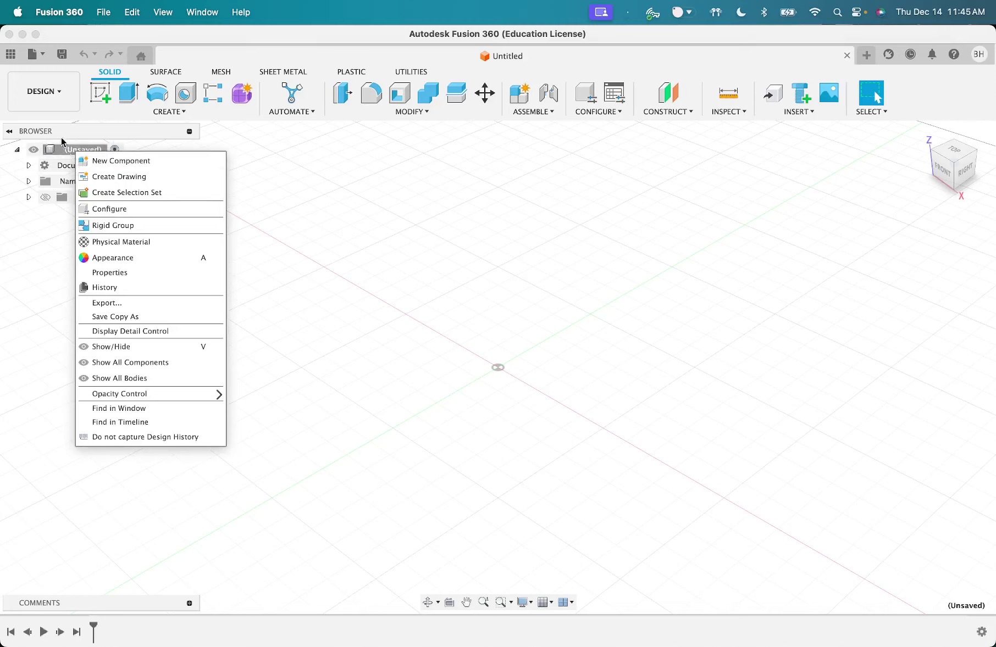
{"action": "left_click", "coordinate": [101, 162]}
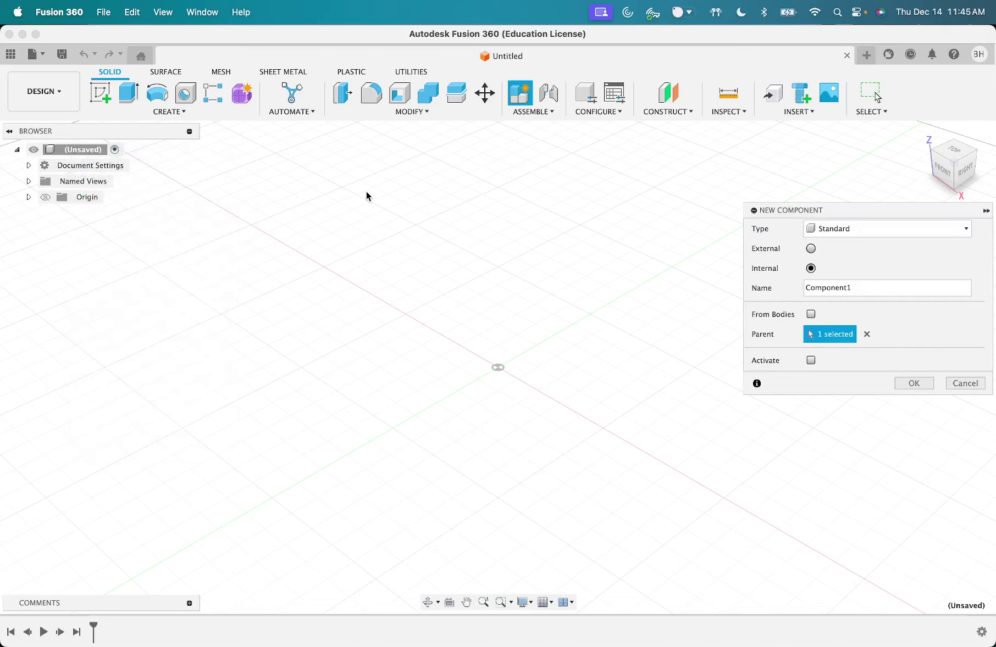
{"action": "left_click", "coordinate": [826, 239]}
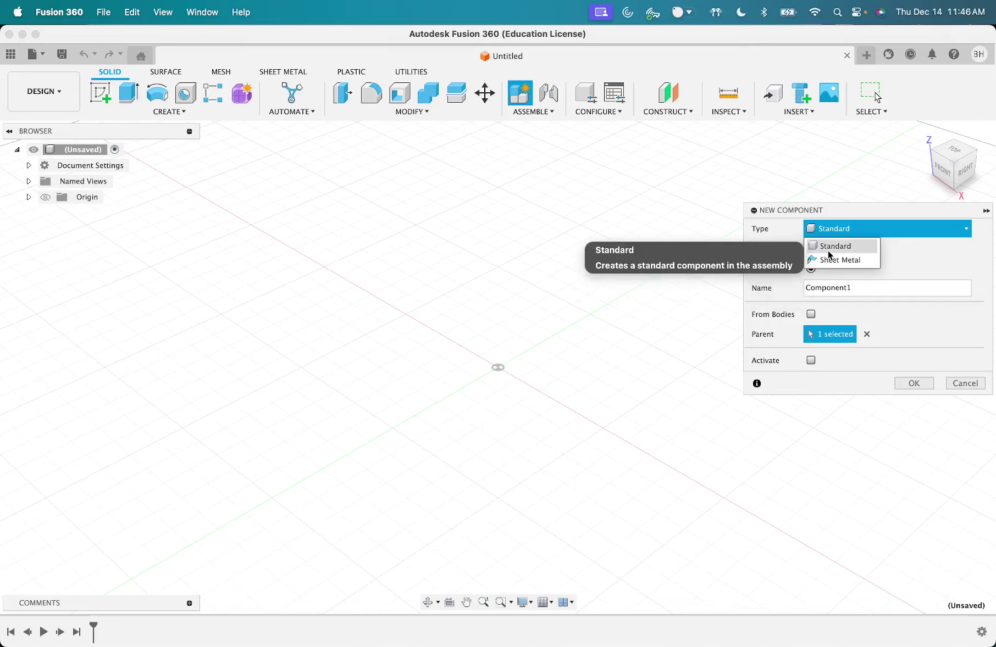
{"action": "left_click", "coordinate": [830, 252]}
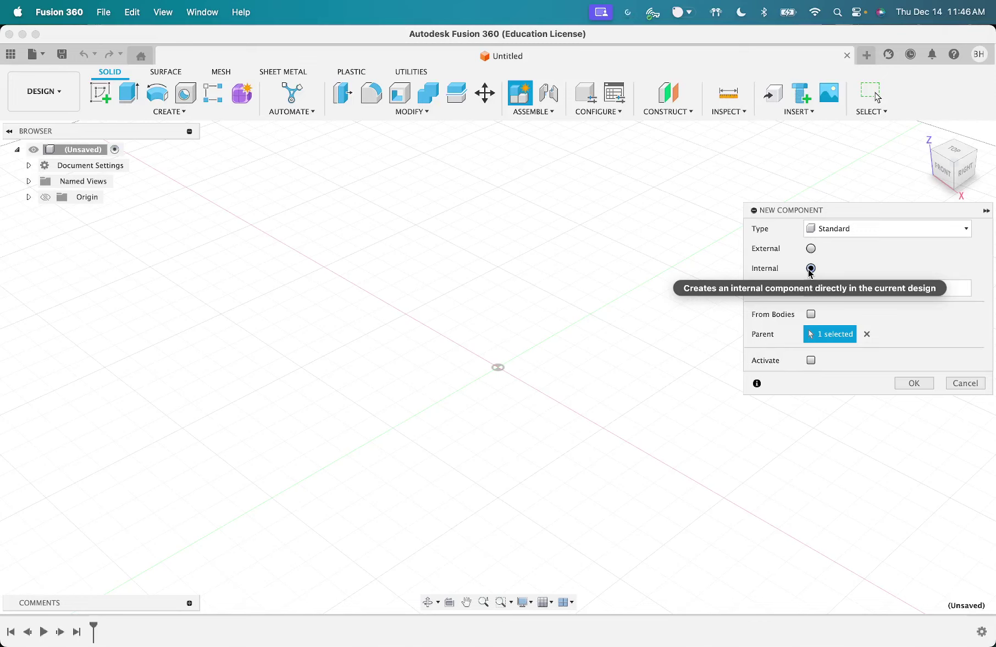
{"action": "double_click", "coordinate": [852, 290]}
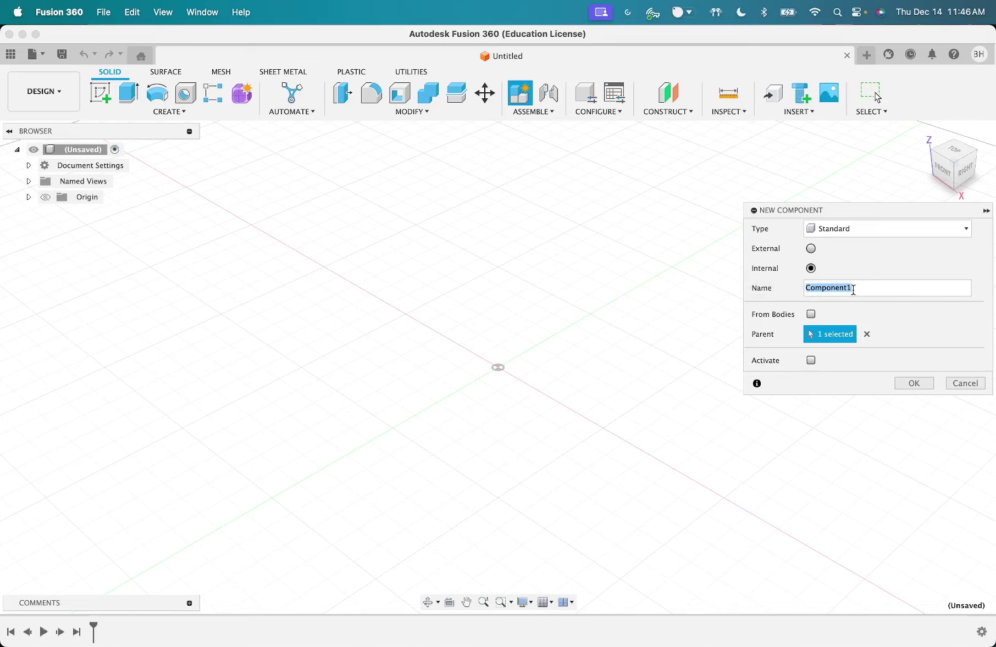
{"action": "type", "text": "Training Train Body"}
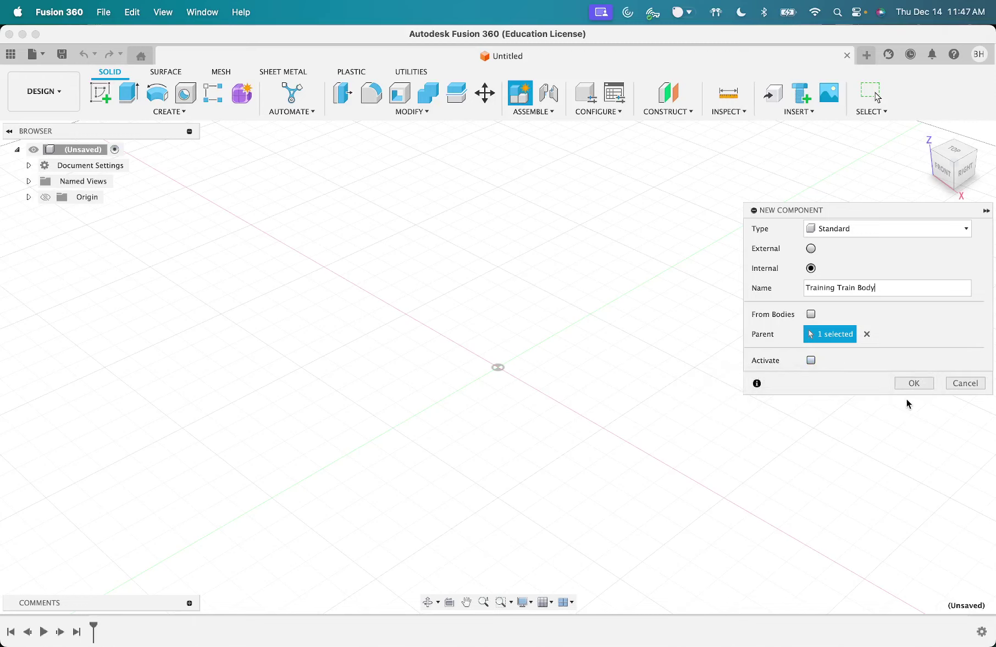
{"action": "left_click", "coordinate": [912, 385]}
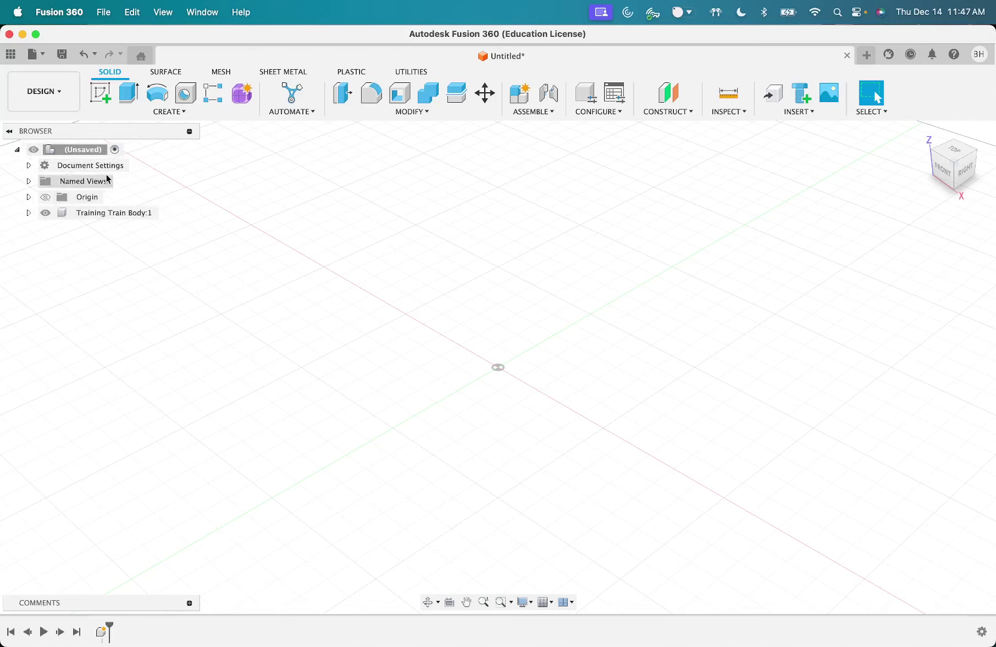
Step: Add a Standard internal component named "Training Train Cabin" under the root of the design
{"action": "right_click", "coordinate": [68, 150]}
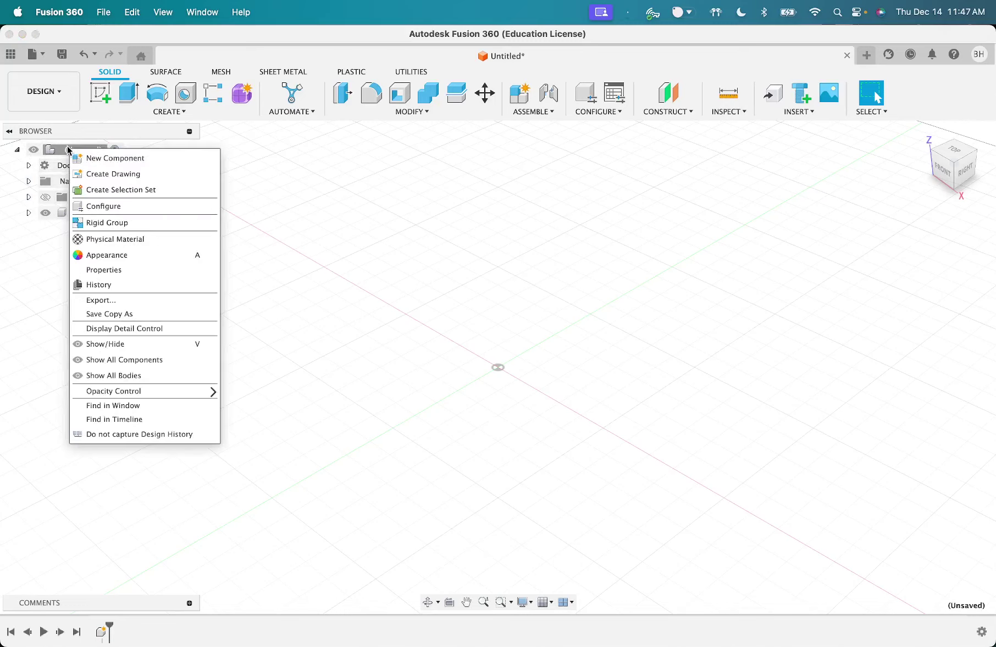
{"action": "left_click", "coordinate": [138, 159]}
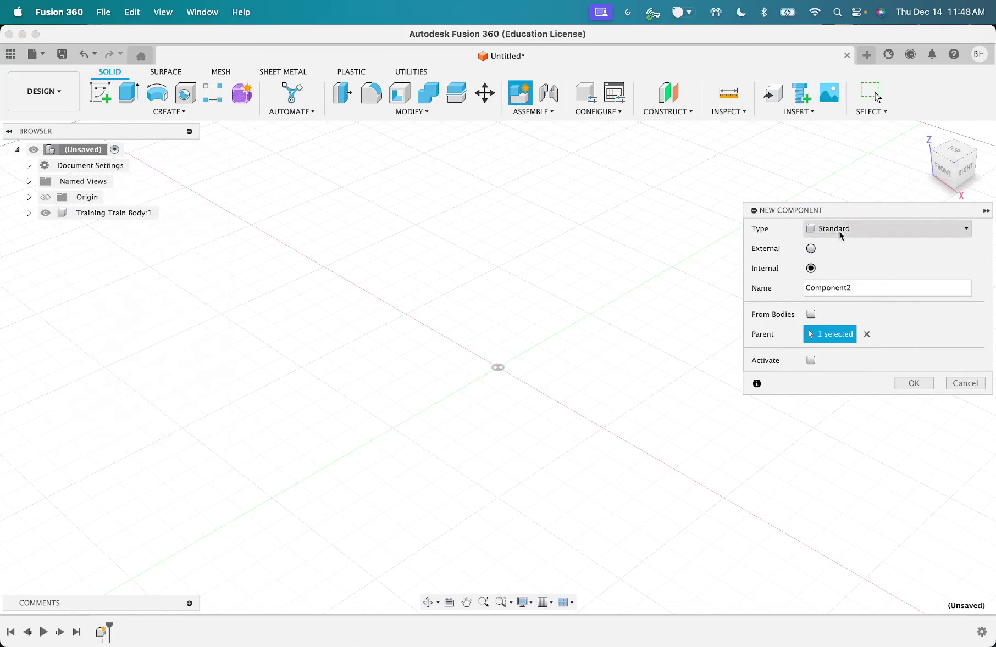
{"action": "double_click", "coordinate": [837, 288]}
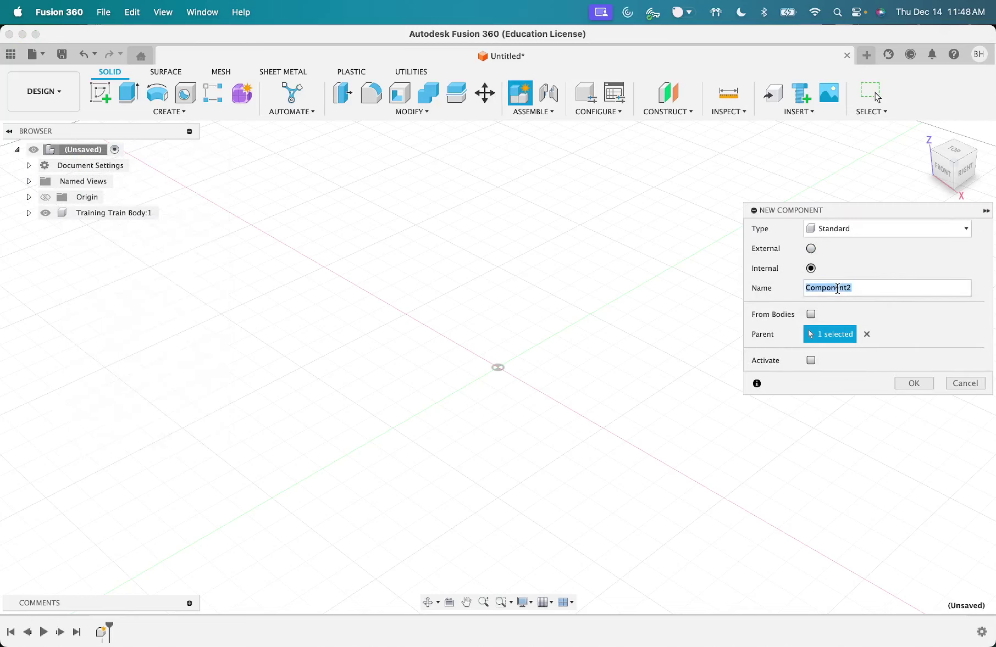
{"action": "type", "text": "Training Train Cabin"}
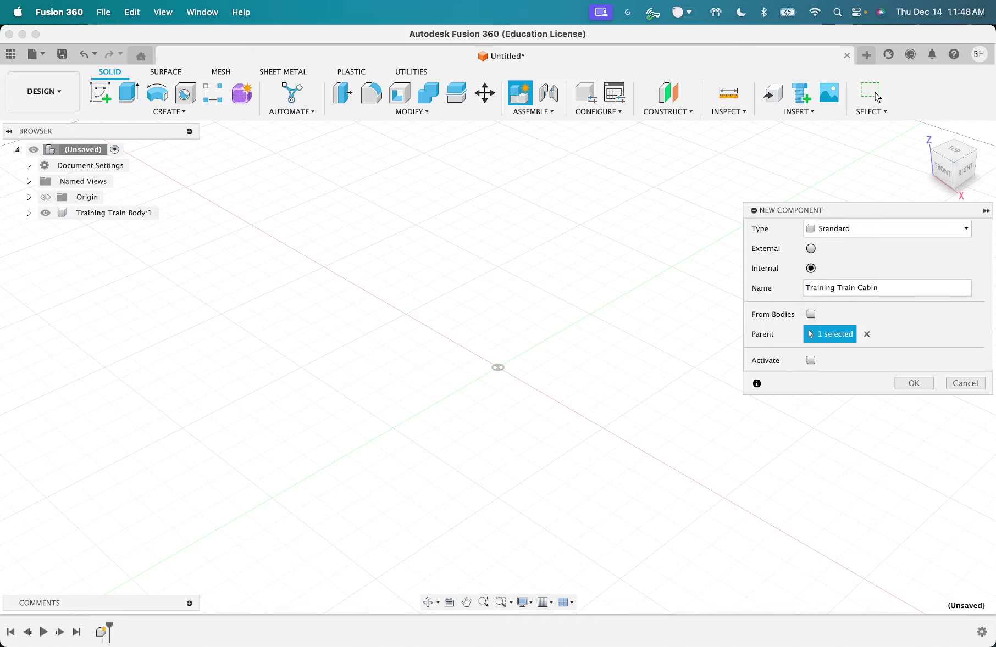
{"action": "left_click", "coordinate": [913, 383]}
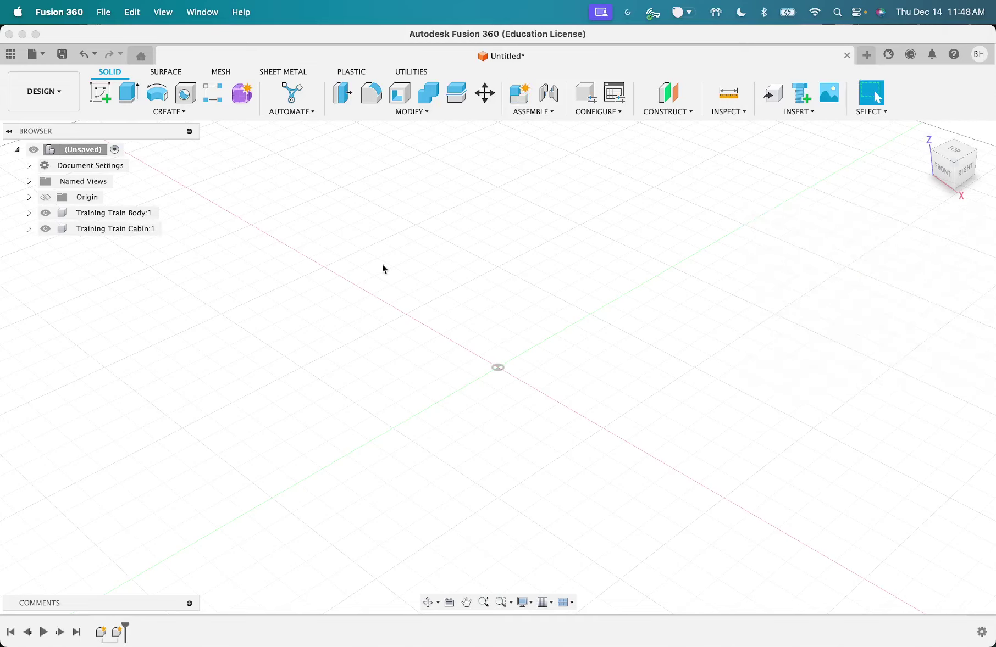
Step: Add a Standard internal component named "Training Train Cabin Top" under the root of the design
{"action": "right_click", "coordinate": [91, 154]}
{"action": "left_click", "coordinate": [145, 160]}
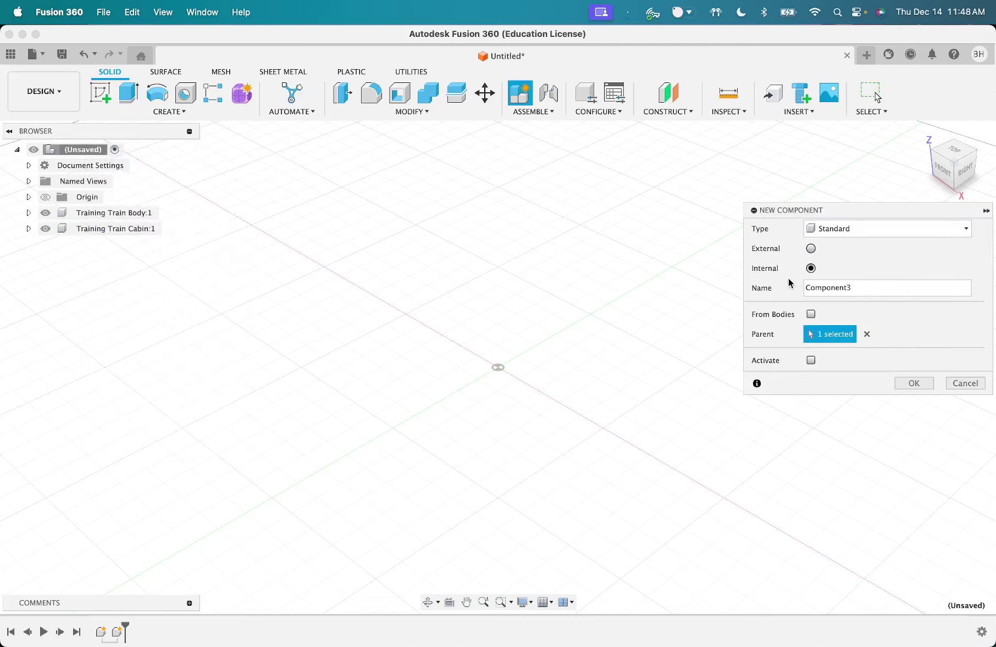
{"action": "type", "text": "Training Train Cabin "}
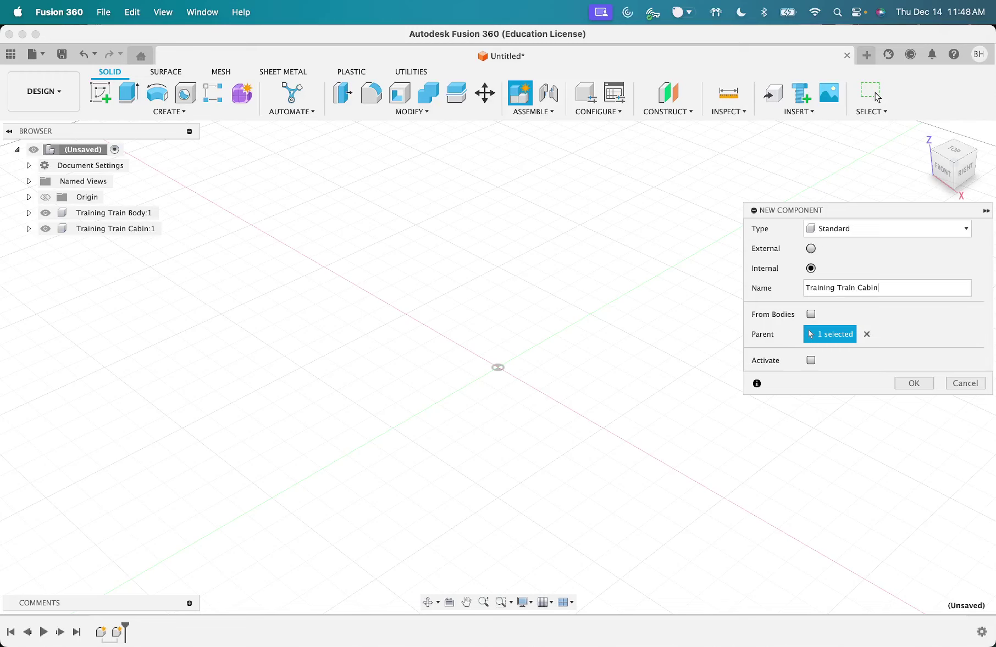
{"action": "type", "text": "Top"}
{"action": "key", "text": "Return"}
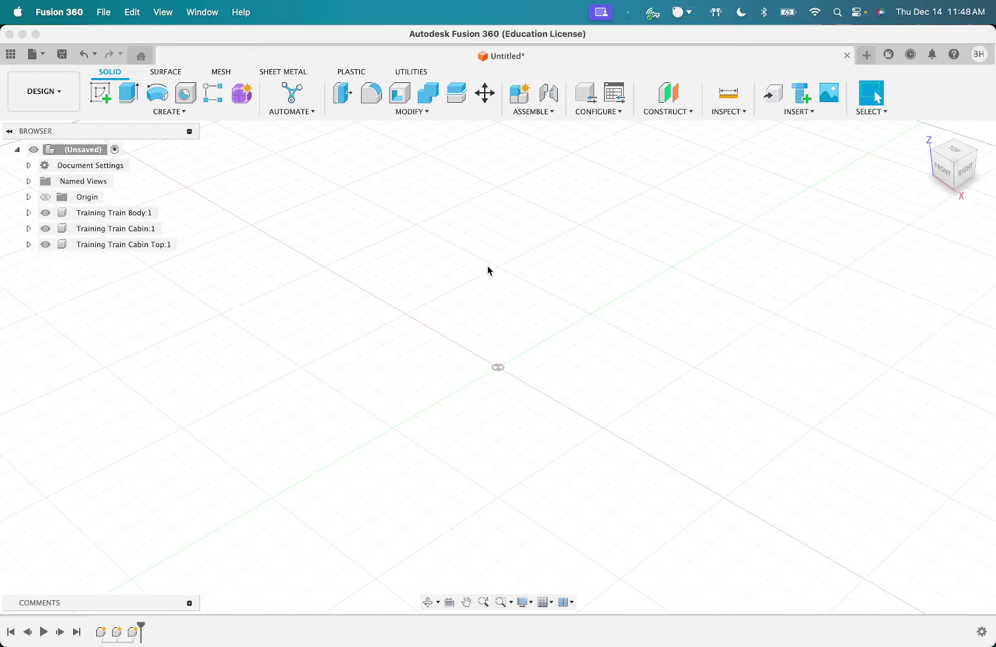
Step: Add a Standard internal component named "Training Train Smoke Stack" under the root of the design
{"action": "right_click", "coordinate": [90, 153]}
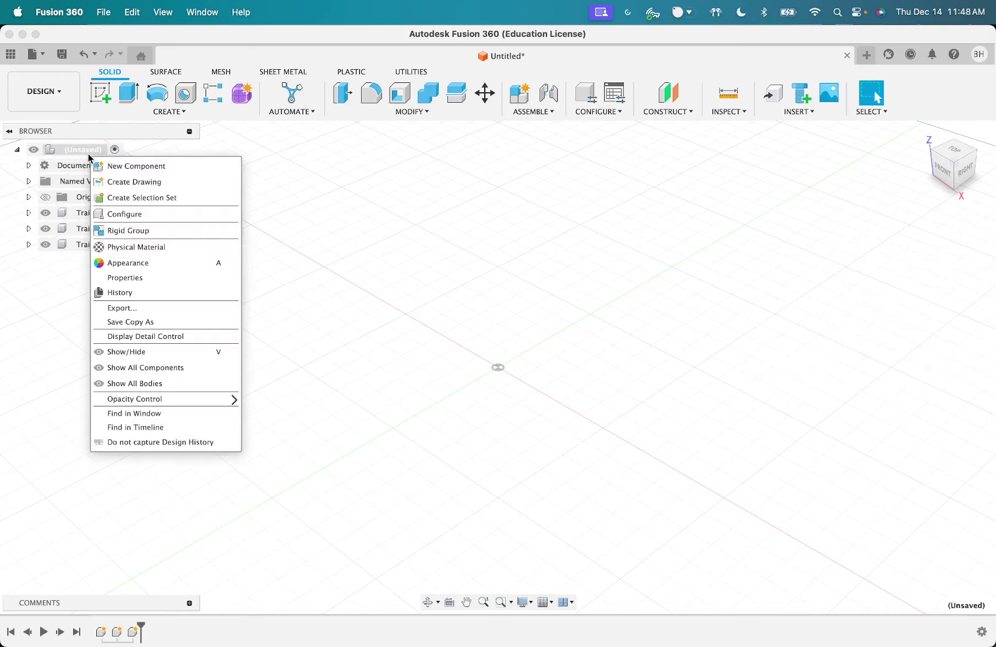
{"action": "left_click", "coordinate": [106, 166]}
{"action": "double_click", "coordinate": [868, 286]}
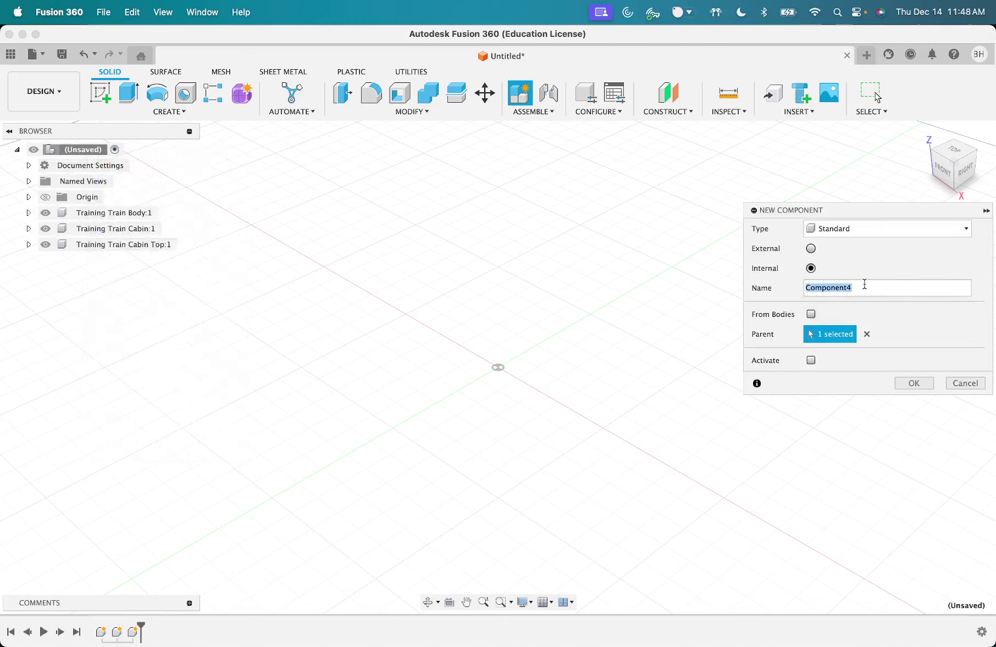
{"action": "type", "text": "Training Train Smoke"}
{"action": "type", "text": "Stack"}
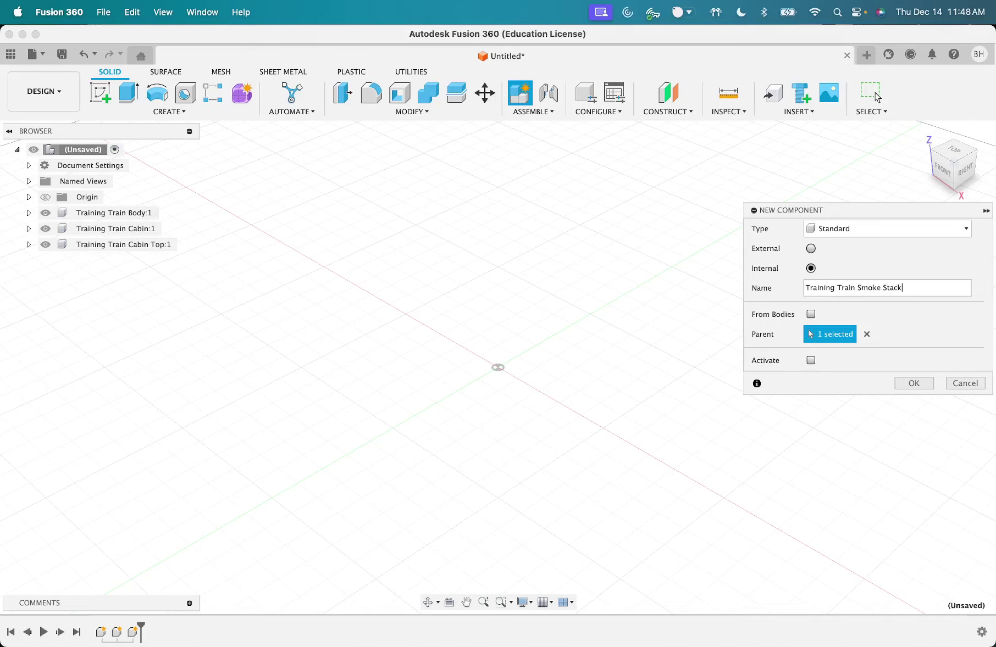
{"action": "key", "text": "Return"}
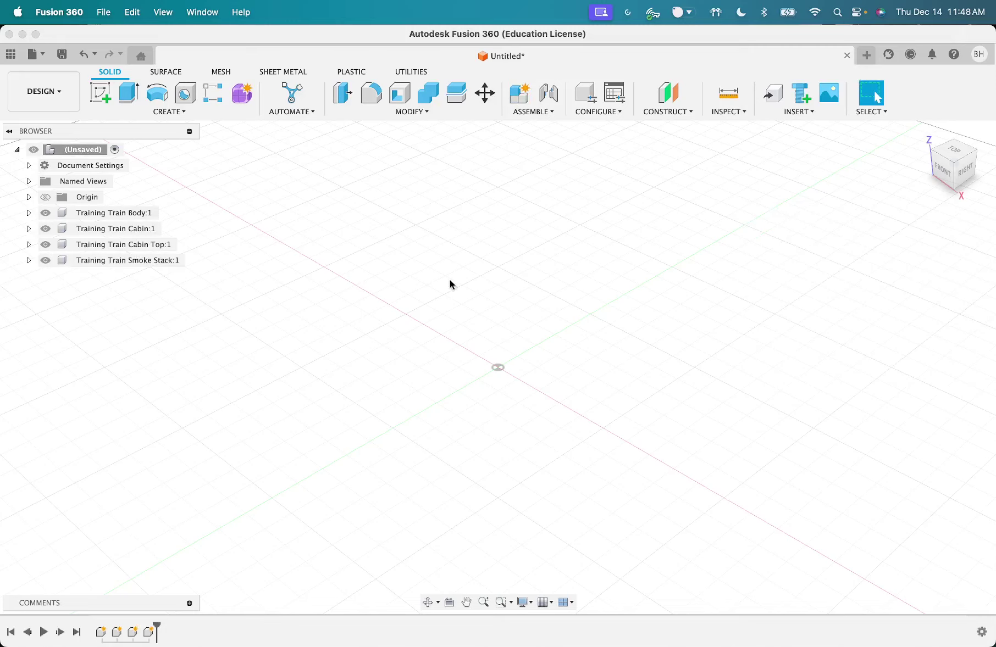
Step: Activate the Training Train Body component and start a sketch on the horizontal XY plane
{"action": "left_click", "coordinate": [140, 217]}
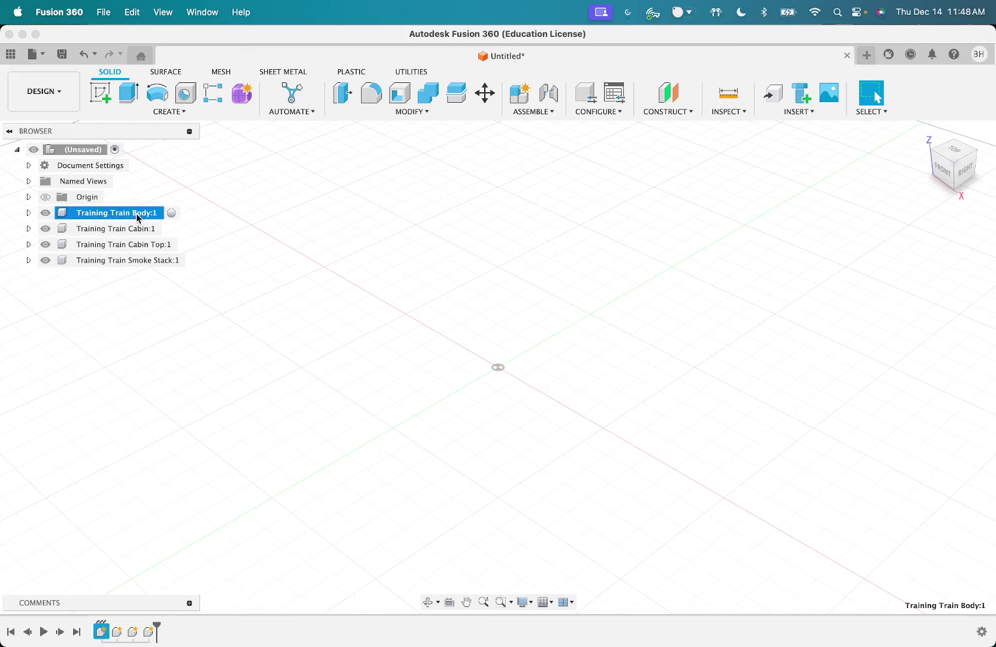
{"action": "left_click", "coordinate": [172, 213]}
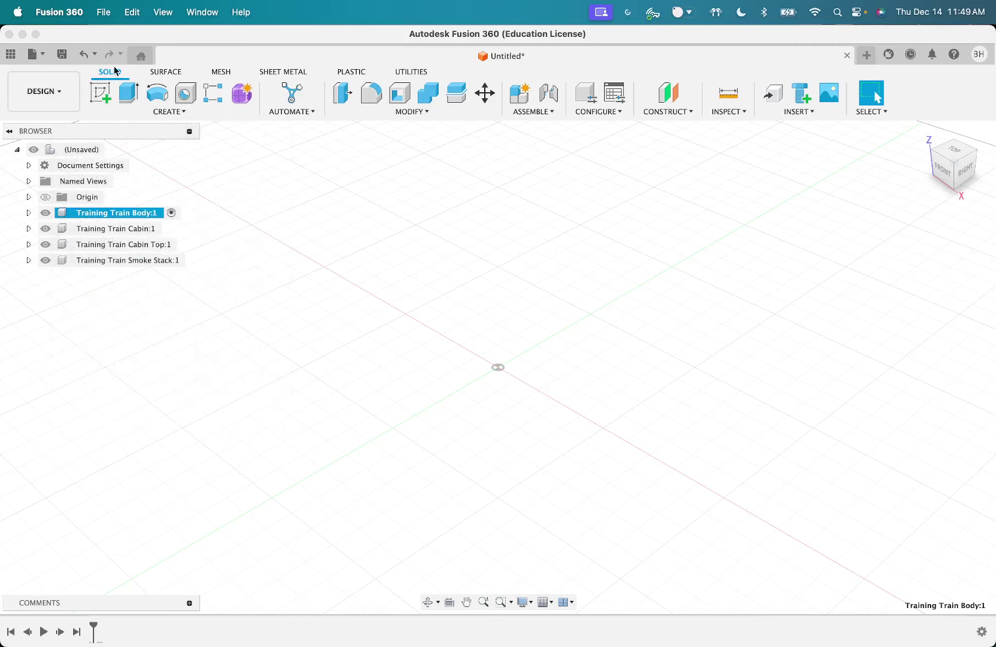
{"action": "left_click", "coordinate": [97, 96]}
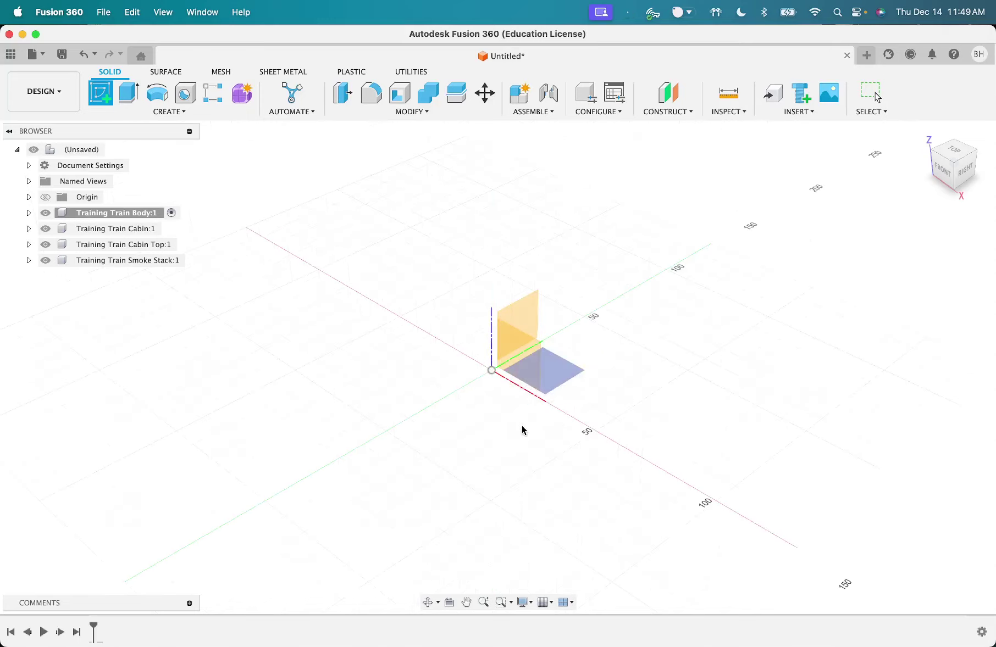
{"action": "left_click", "coordinate": [567, 372]}
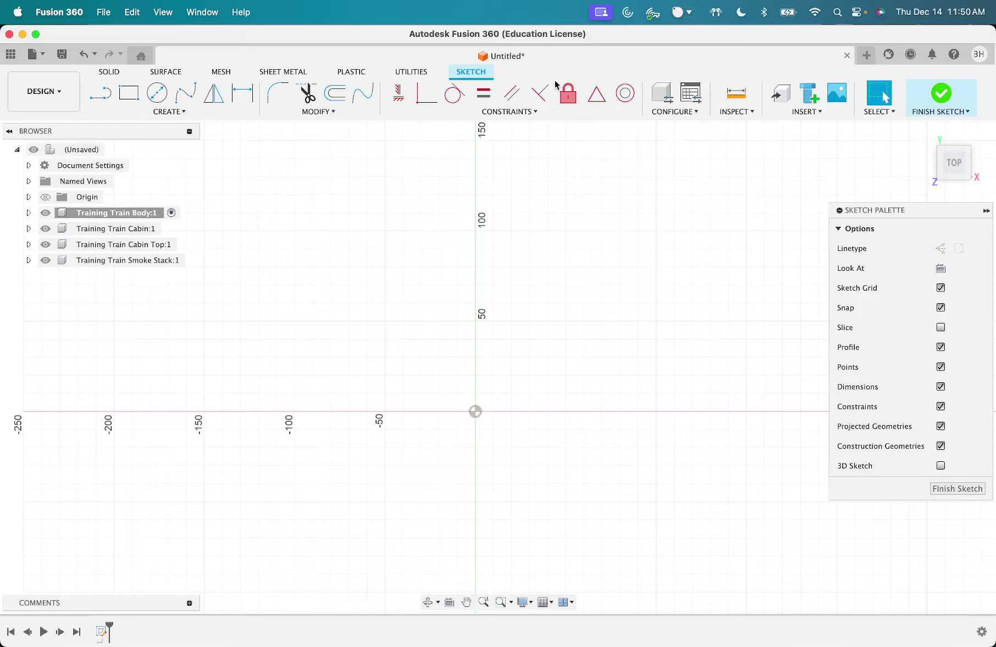
Step: Sketch a two-point rectangle from the origin, 145 mm tall and 45 mm wide
{"action": "scroll", "coordinate": [526, 299], "scroll_direction": "up", "scroll_amount": 5}
{"action": "scroll", "coordinate": [527, 299], "scroll_direction": "right", "scroll_amount": 5}
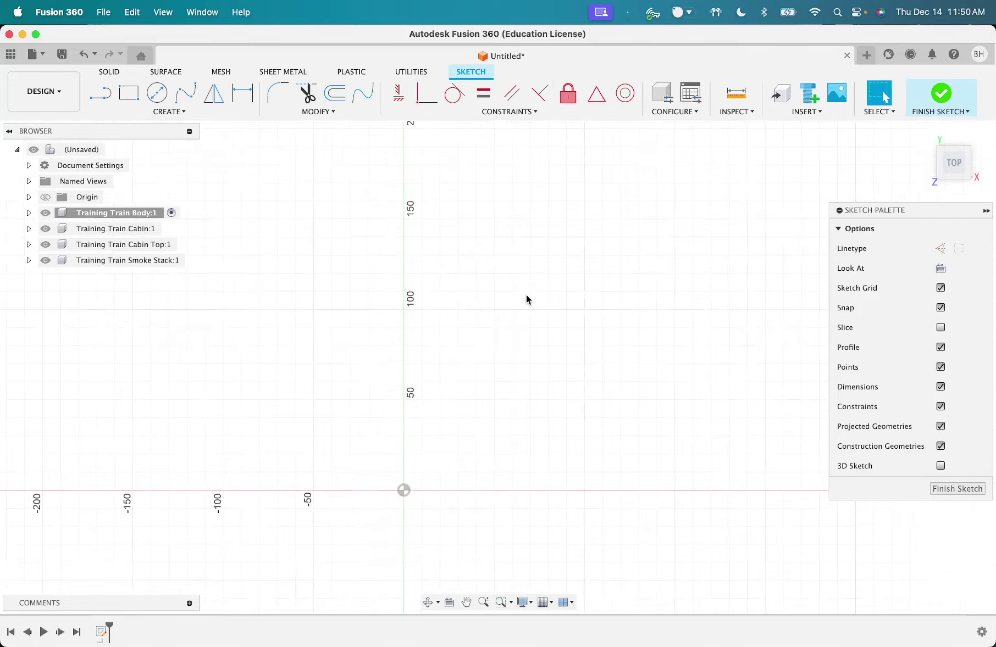
{"action": "scroll", "coordinate": [360, 314], "scroll_direction": "up", "scroll_amount": 2}
{"action": "scroll", "coordinate": [359, 315], "scroll_direction": "right", "scroll_amount": 1}
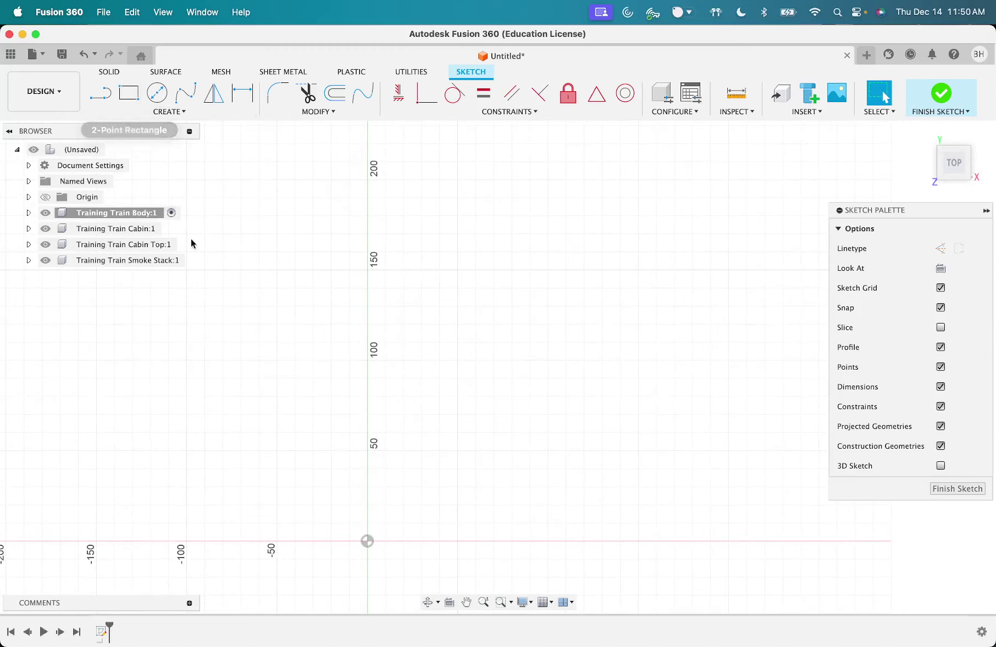
{"action": "scroll", "coordinate": [264, 416], "scroll_direction": "down", "scroll_amount": 4}
{"action": "scroll", "coordinate": [264, 415], "scroll_direction": "left", "scroll_amount": 3}
{"action": "scroll", "coordinate": [421, 174], "scroll_direction": "up", "scroll_amount": 2}
{"action": "scroll", "coordinate": [421, 173], "scroll_direction": "right", "scroll_amount": 2}
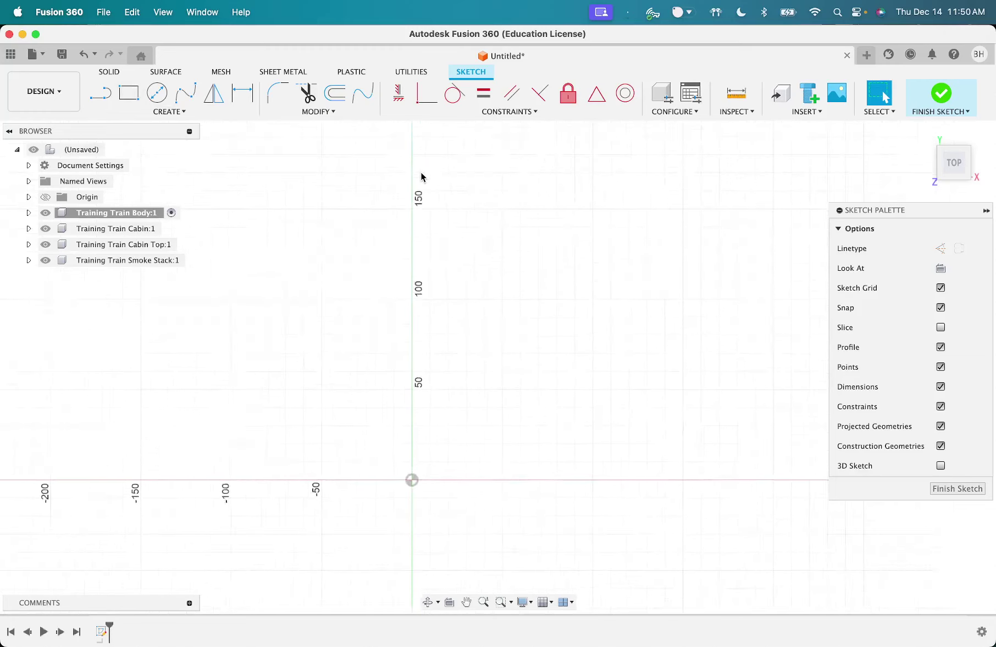
{"action": "left_click", "coordinate": [140, 104]}
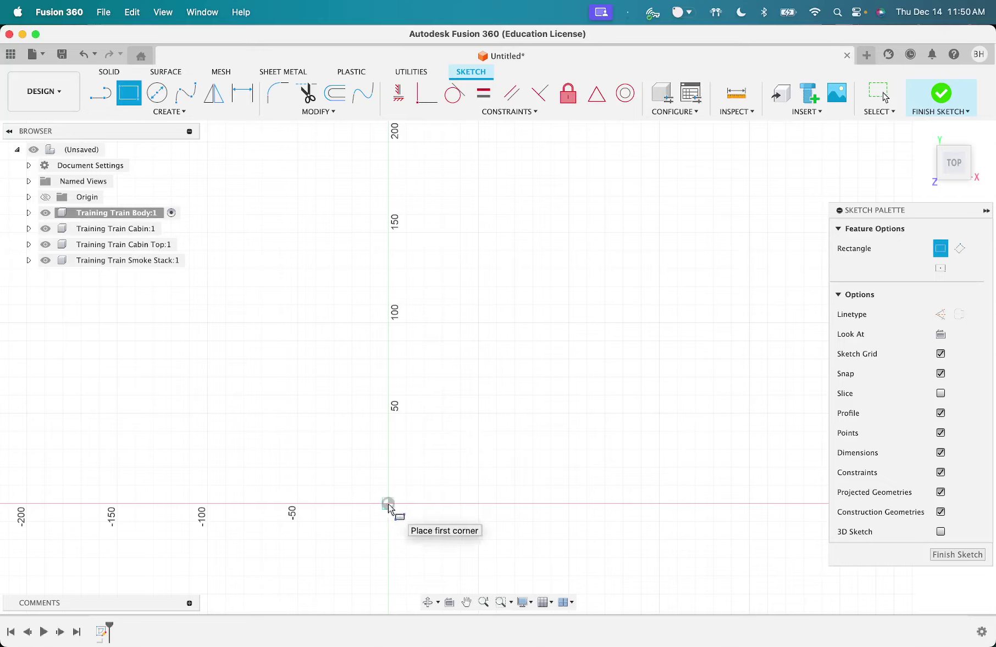
{"action": "left_click", "coordinate": [388, 503]}
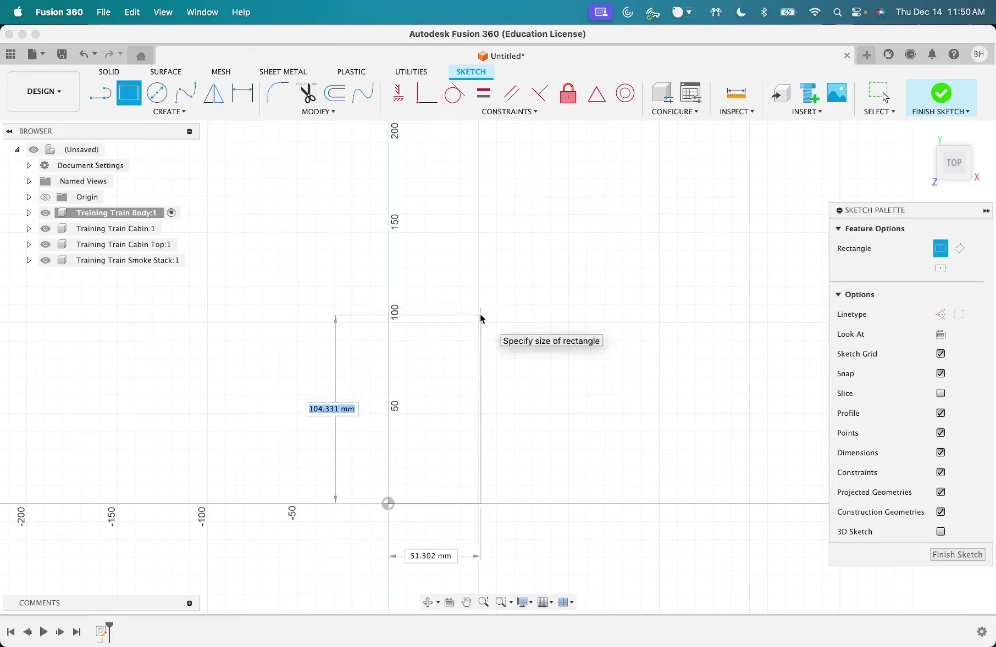
{"action": "type", "text": "145"}
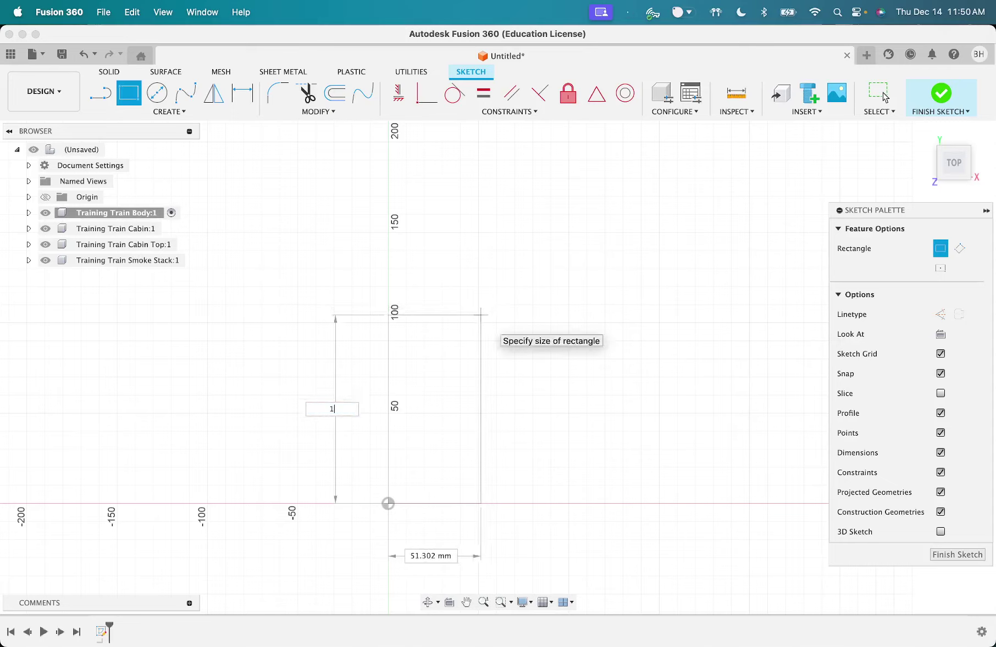
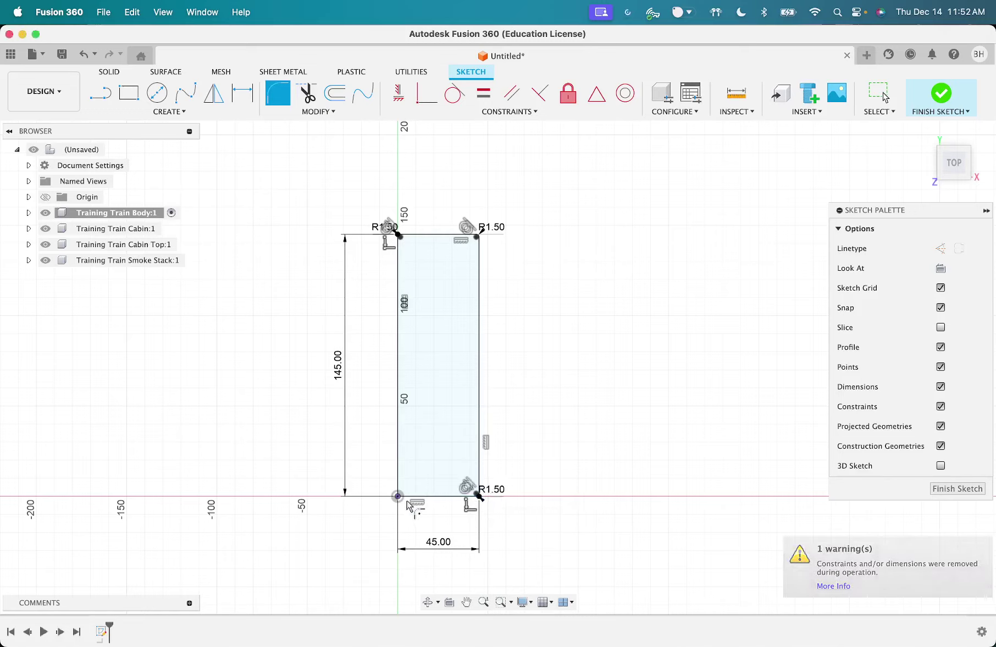
Step: Fillet the rectangle's corner at the origin with a 1.5 mm radius and finish the sketch
{"action": "left_click", "coordinate": [399, 497]}
{"action": "type", "text": "1.5"}
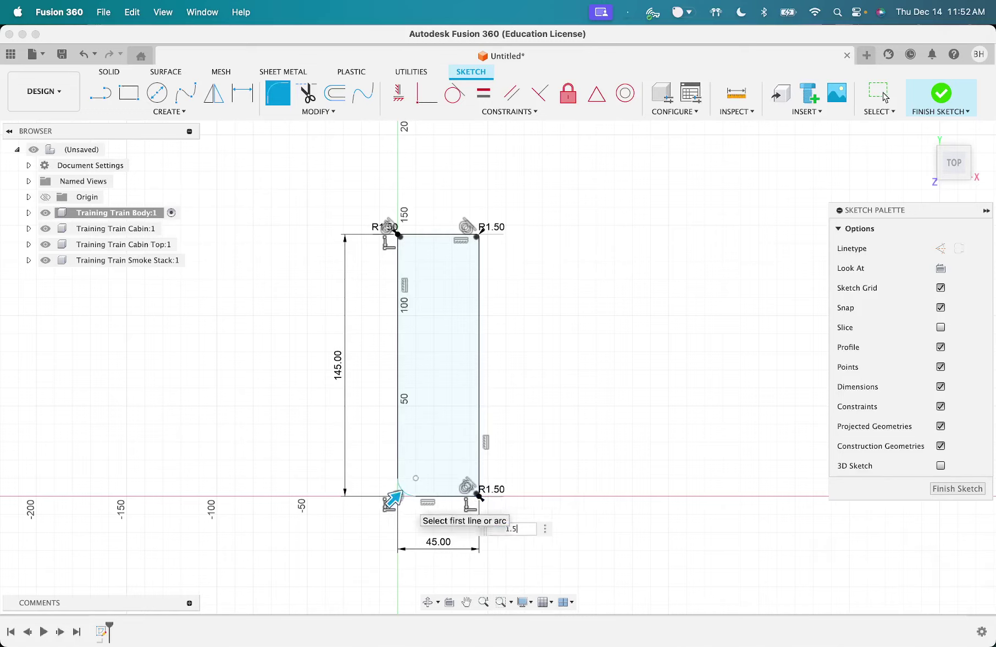
{"action": "key", "text": "Return"}
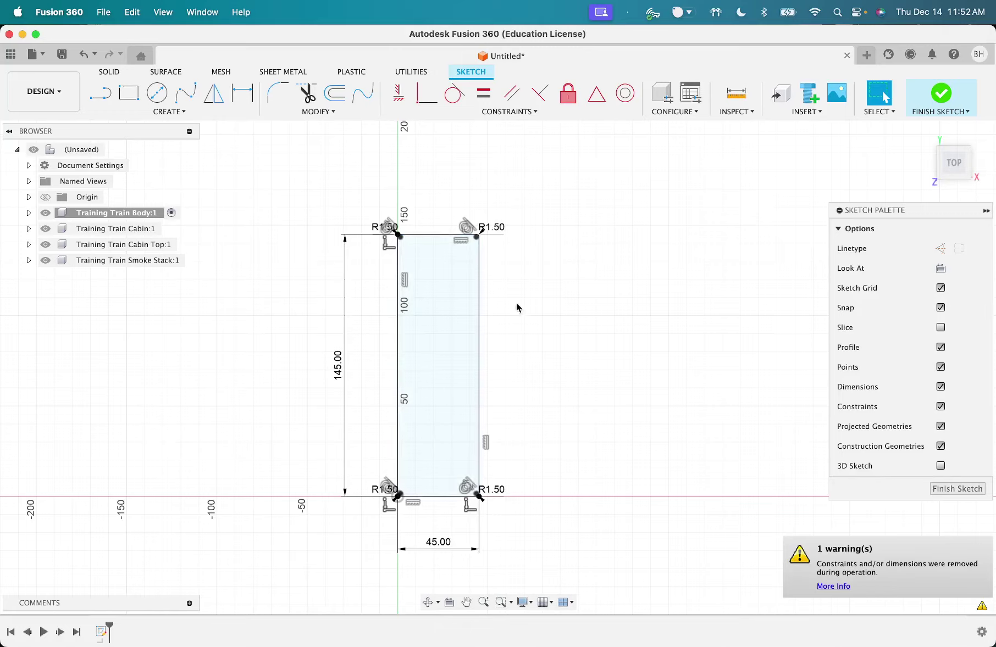
{"action": "left_click", "coordinate": [950, 97]}
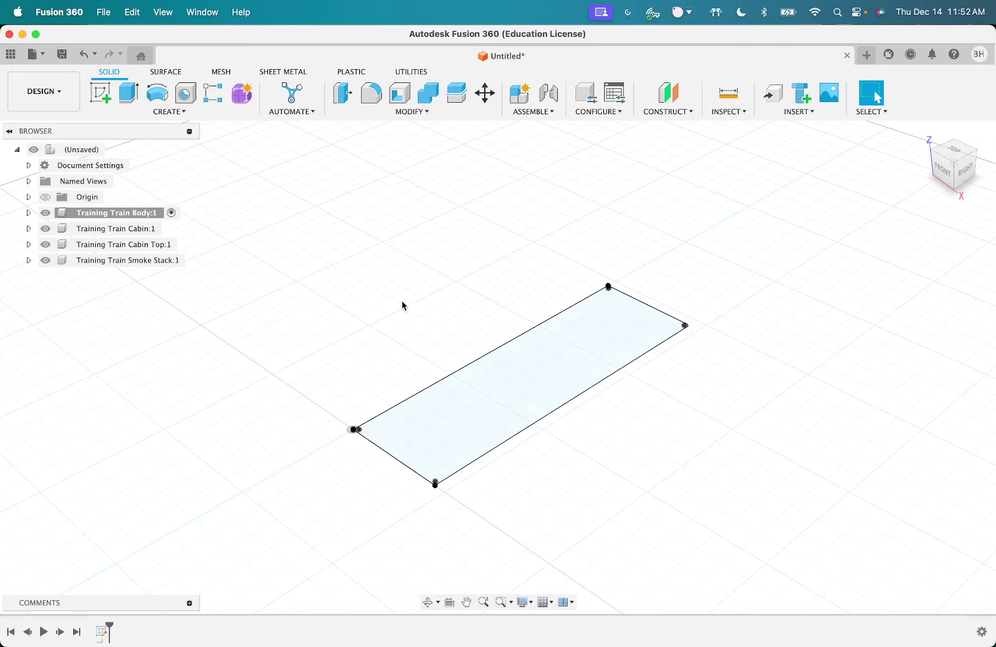
Step: Start extruding the rounded rectangle profile upward by 10 mm
{"action": "left_click", "coordinate": [122, 94]}
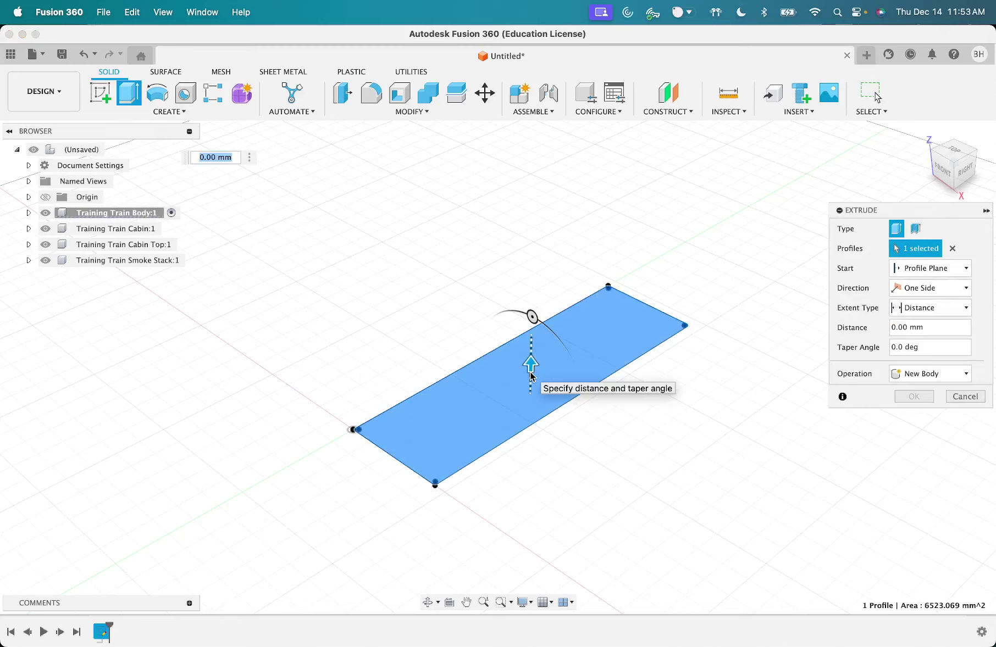
{"action": "mouse_move", "coordinate": [530, 365]}
{"action": "left_mouse_down"}
{"action": "mouse_move", "coordinate": [531, 325]}
{"action": "mouse_move", "coordinate": [535, 350]}
{"action": "left_mouse_up"}
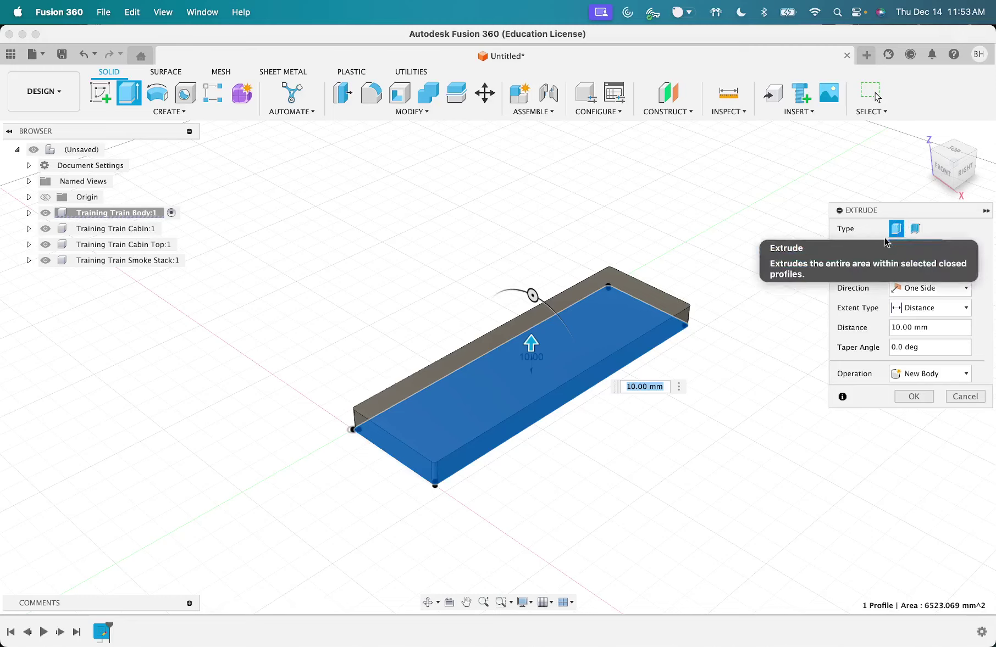
Step: Examine the extrusion's thin and solid types and its start, direction and extent options, keeping Profile Plane, One Side and Distance
{"action": "left_click", "coordinate": [915, 228]}
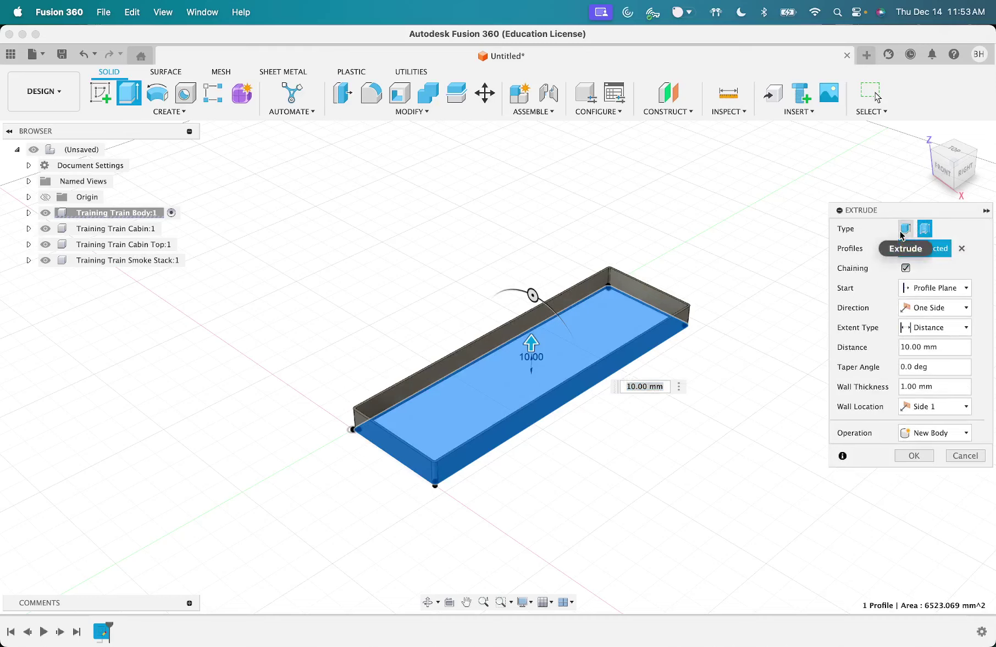
{"action": "left_click", "coordinate": [903, 231]}
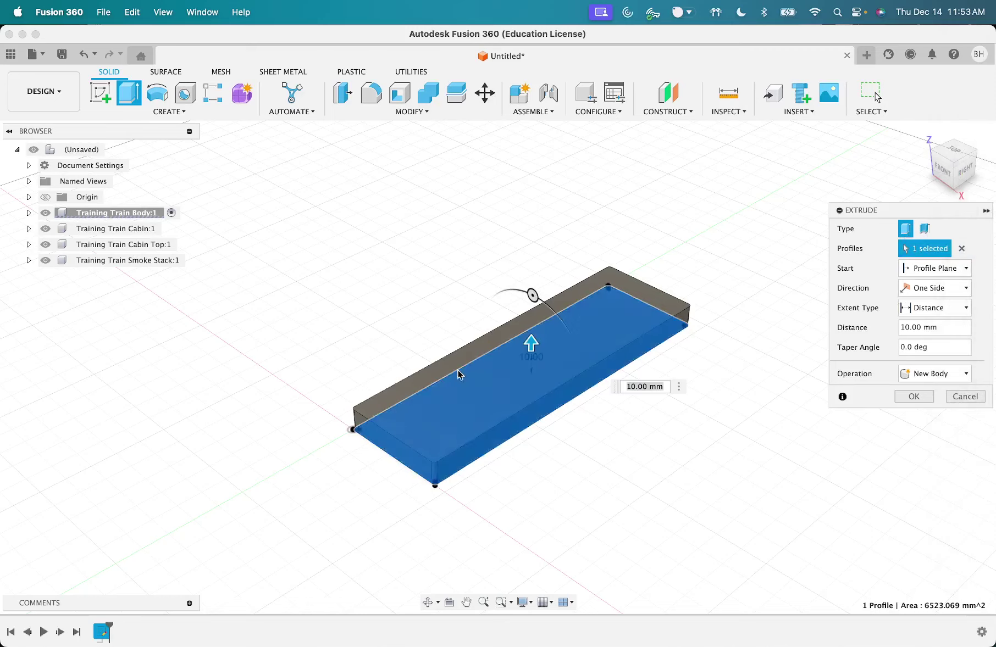
{"action": "left_click", "coordinate": [922, 270]}
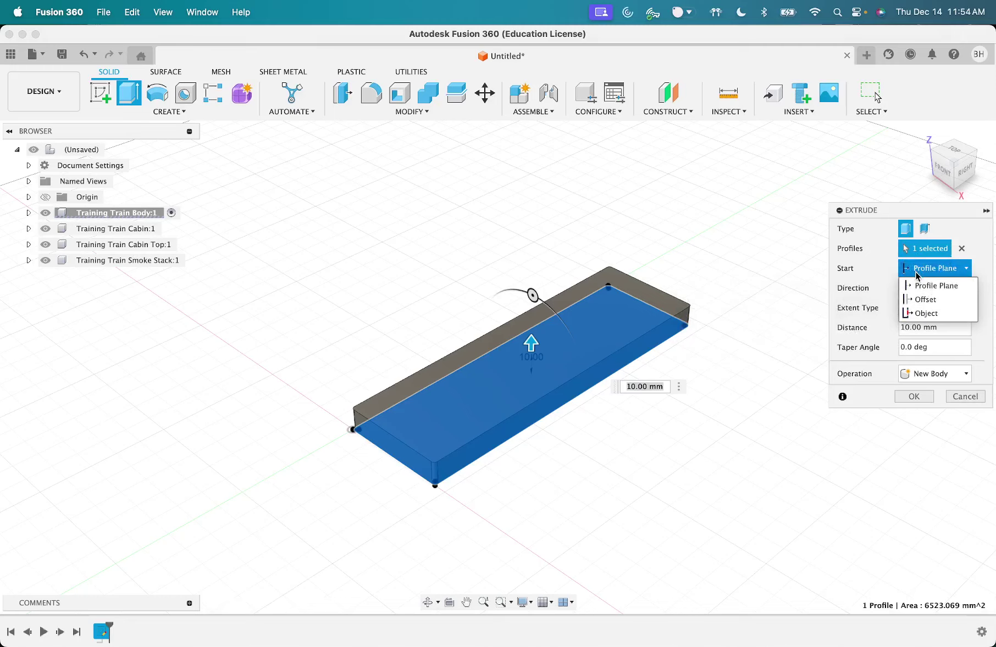
{"action": "left_click", "coordinate": [917, 272]}
{"action": "left_click", "coordinate": [918, 291]}
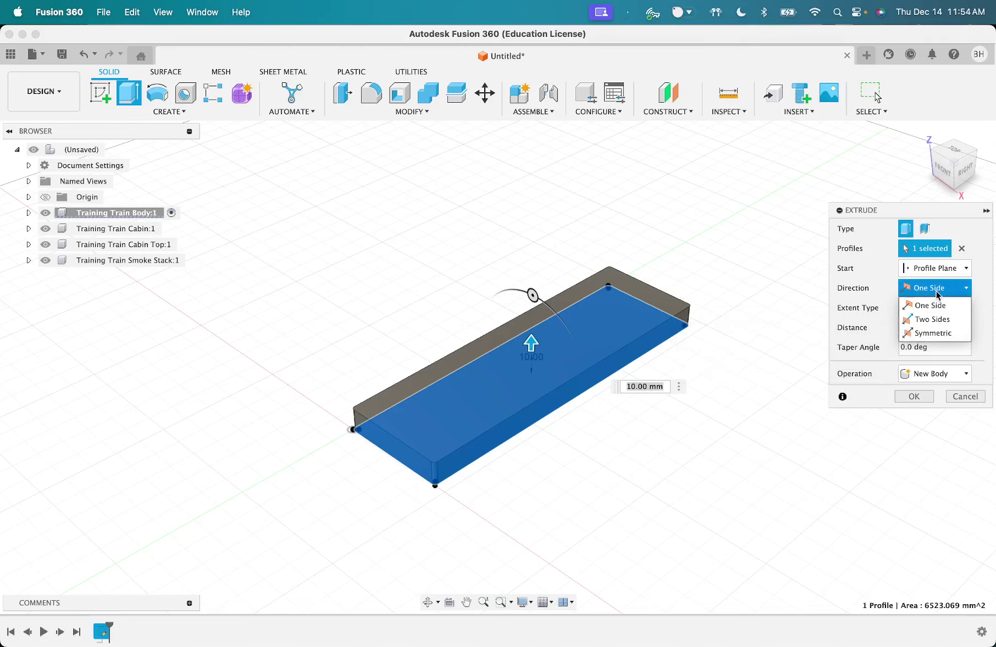
{"action": "left_click", "coordinate": [926, 306]}
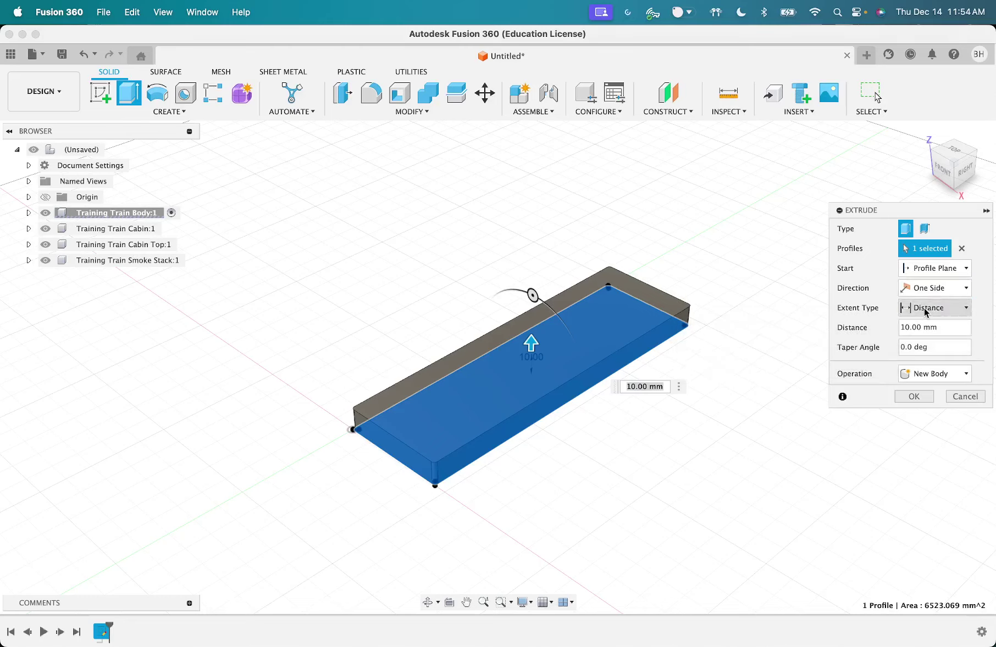
{"action": "left_click", "coordinate": [924, 309]}
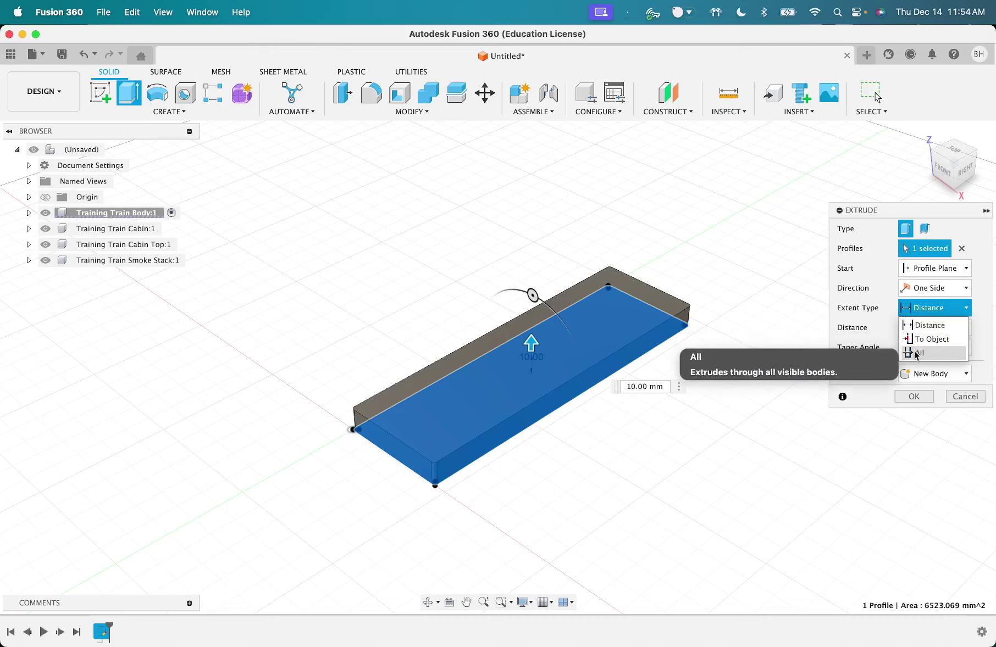
{"action": "left_click", "coordinate": [906, 325]}
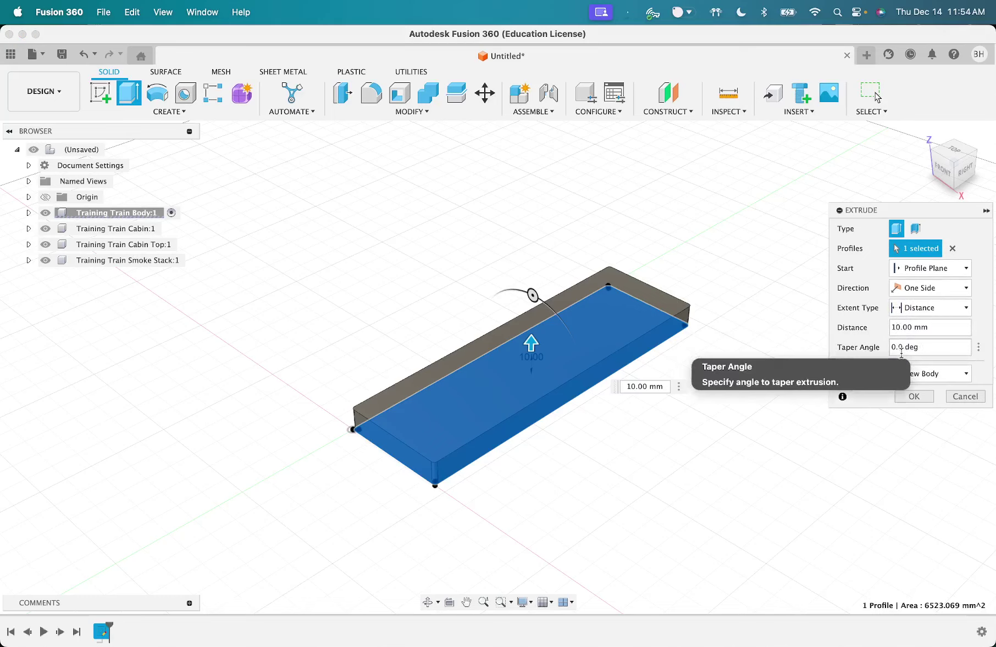
Step: Set the extrusion distance to 15 mm
{"action": "type", "text": "15"}
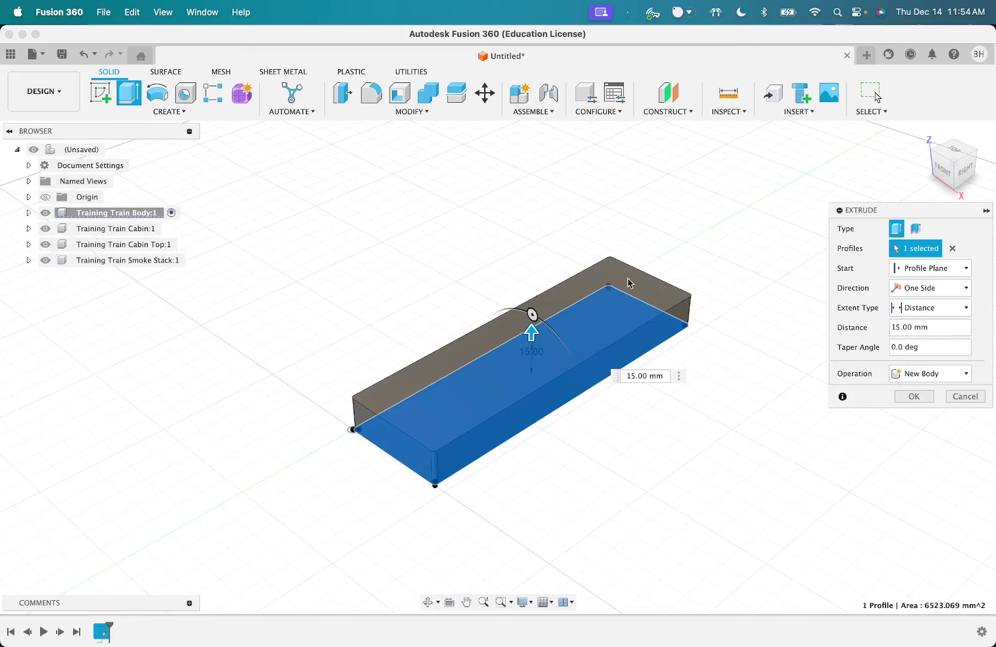
Step: Try a 15 degree taper on the extrusion and reset the taper angle to 0 degrees
{"action": "mouse_move", "coordinate": [533, 317]}
{"action": "left_mouse_down"}
{"action": "mouse_move", "coordinate": [566, 349]}
{"action": "mouse_move", "coordinate": [506, 311]}
{"action": "mouse_move", "coordinate": [549, 329]}
{"action": "mouse_move", "coordinate": [542, 345]}
{"action": "mouse_move", "coordinate": [520, 312]}
{"action": "left_mouse_up"}
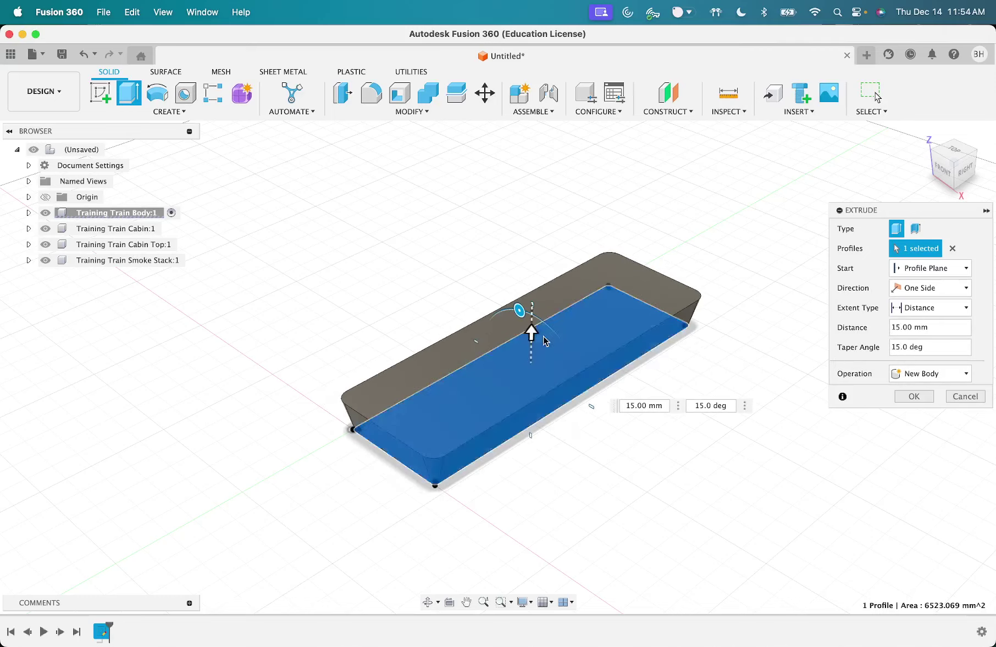
{"action": "left_click_drag", "start_coordinate": [891, 346], "coordinate": [894, 346]}
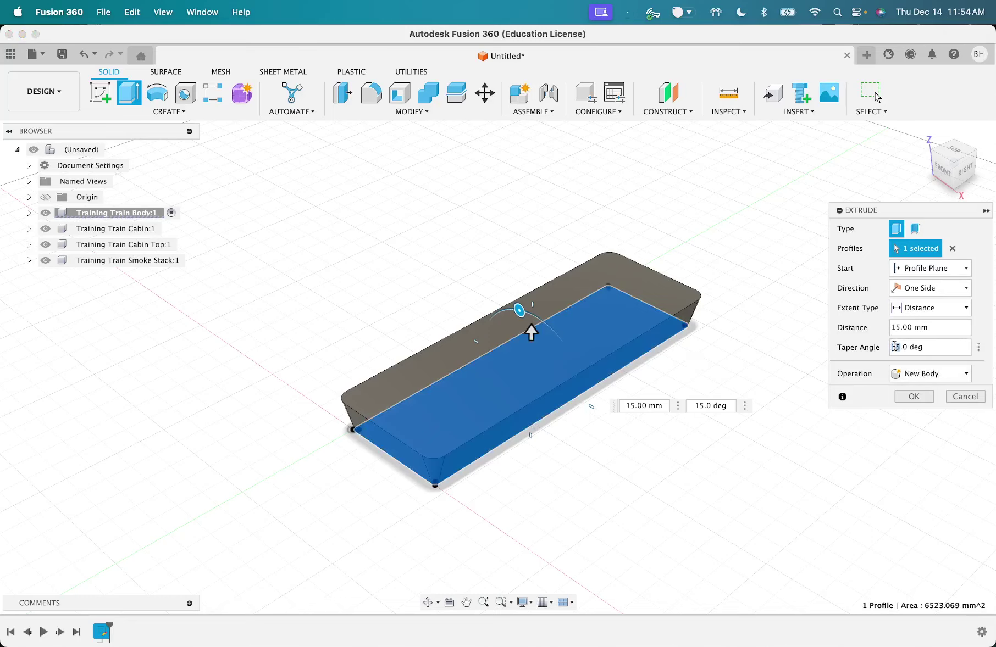
{"action": "type", "text": "0"}
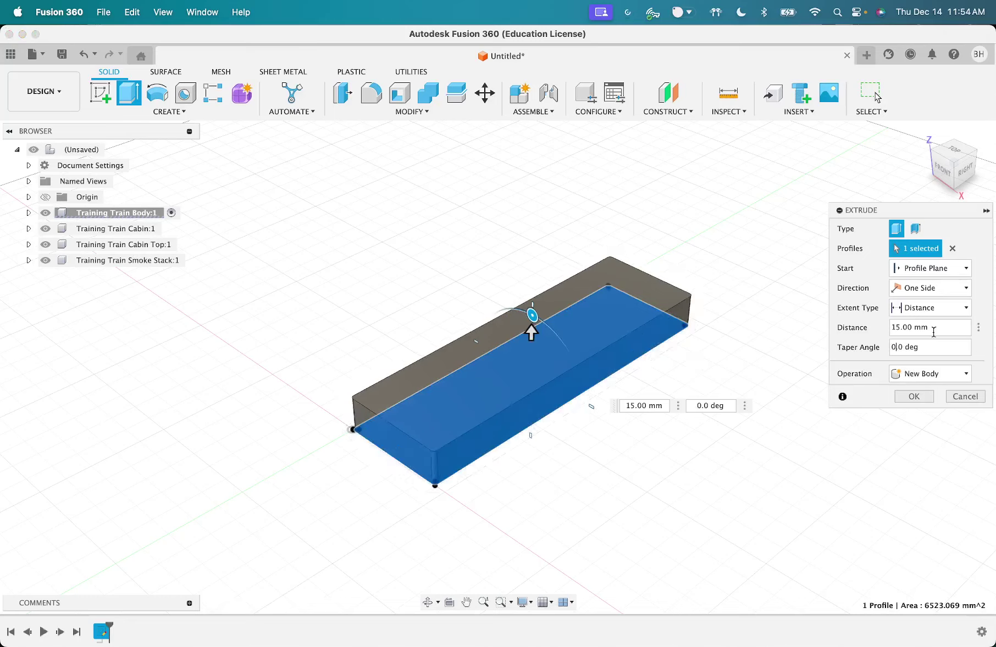
Step: Choose New Body as the operation and complete the extrusion of the train body
{"action": "left_click", "coordinate": [905, 375]}
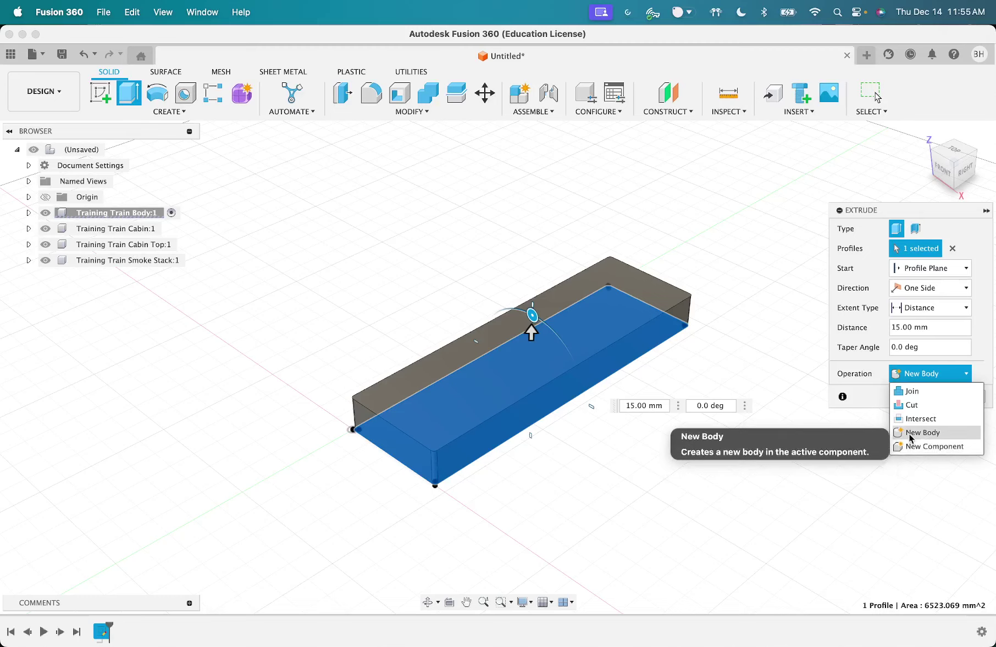
{"action": "left_click", "coordinate": [909, 436]}
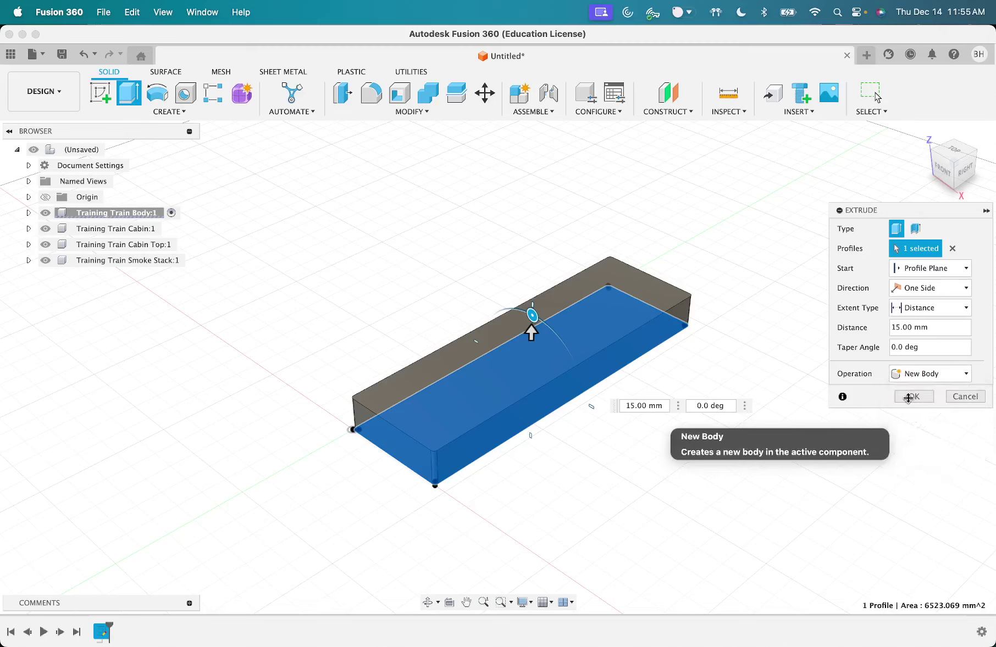
{"action": "left_click", "coordinate": [907, 397]}
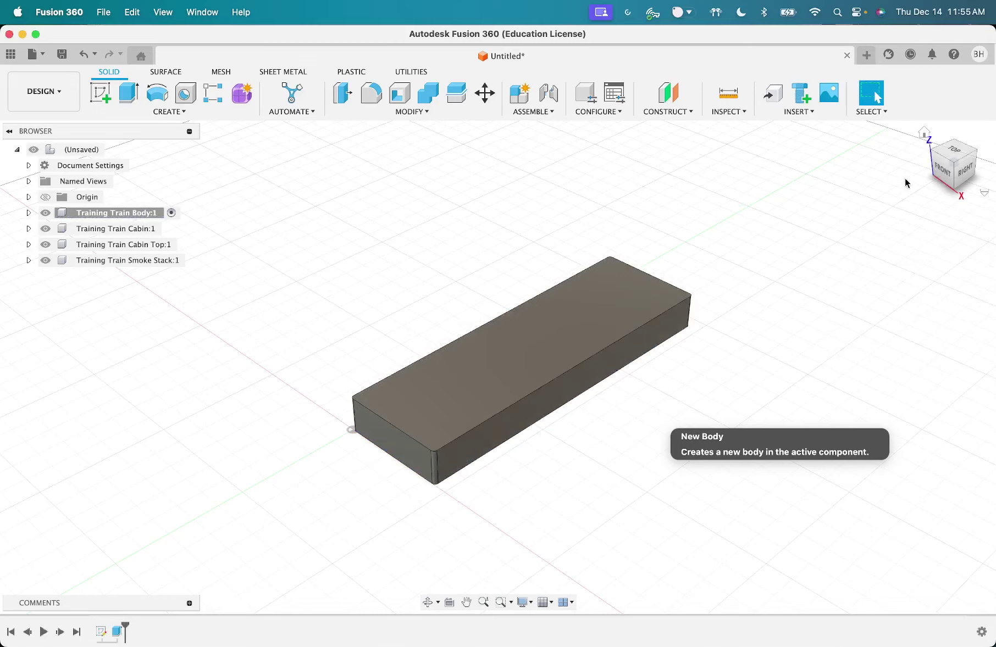
Step: Inspect the extruded train body from several angles, finishing with a view of its underside
{"action": "middle_click_drag", "start_coordinate": [900, 187], "coordinate": [969, 145], "text": "shift"}
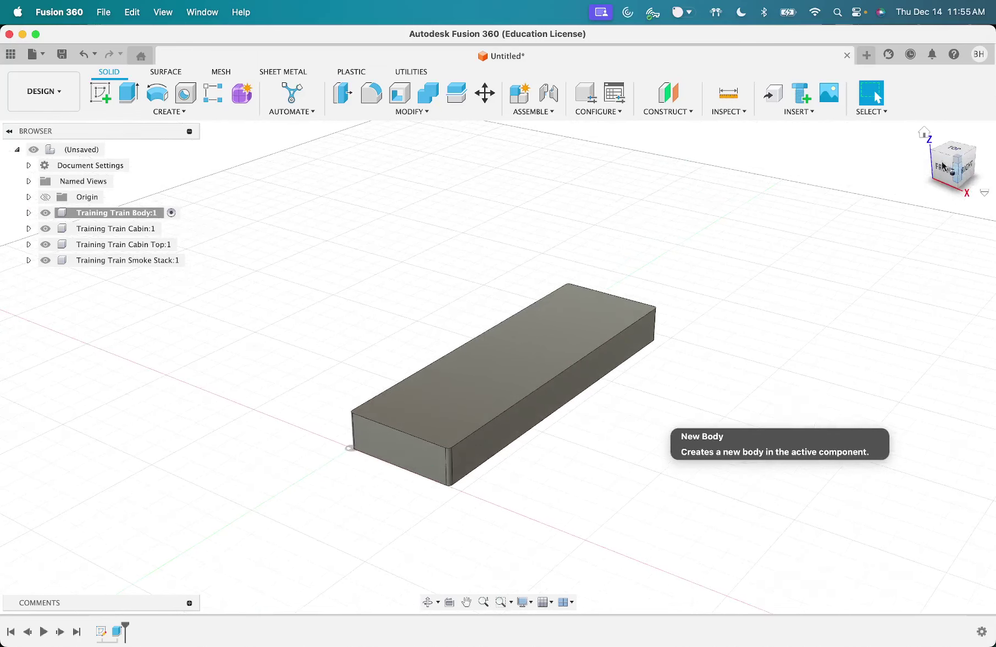
{"action": "left_click", "coordinate": [922, 135]}
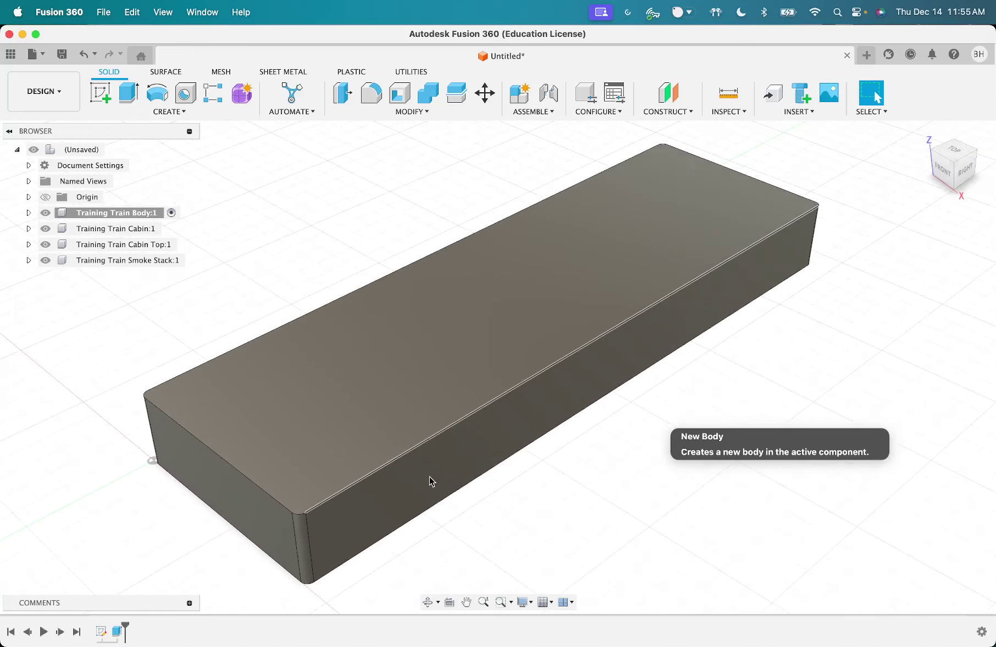
{"action": "scroll", "coordinate": [432, 482], "scroll_direction": "down", "scroll_amount": 5}
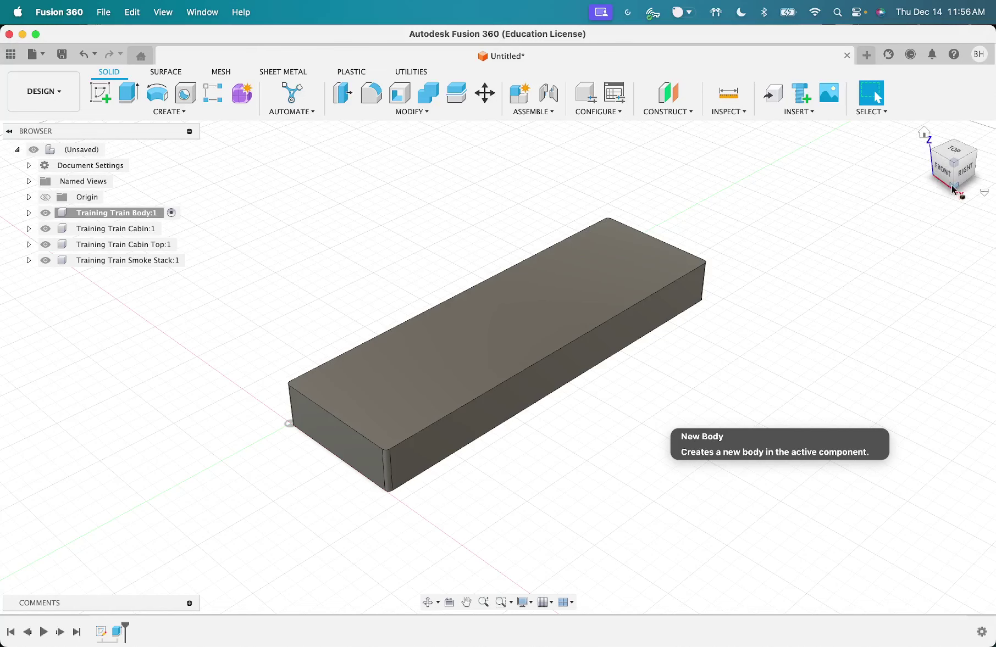
{"action": "middle_click_drag", "start_coordinate": [953, 189], "coordinate": [933, 162], "text": "shift"}
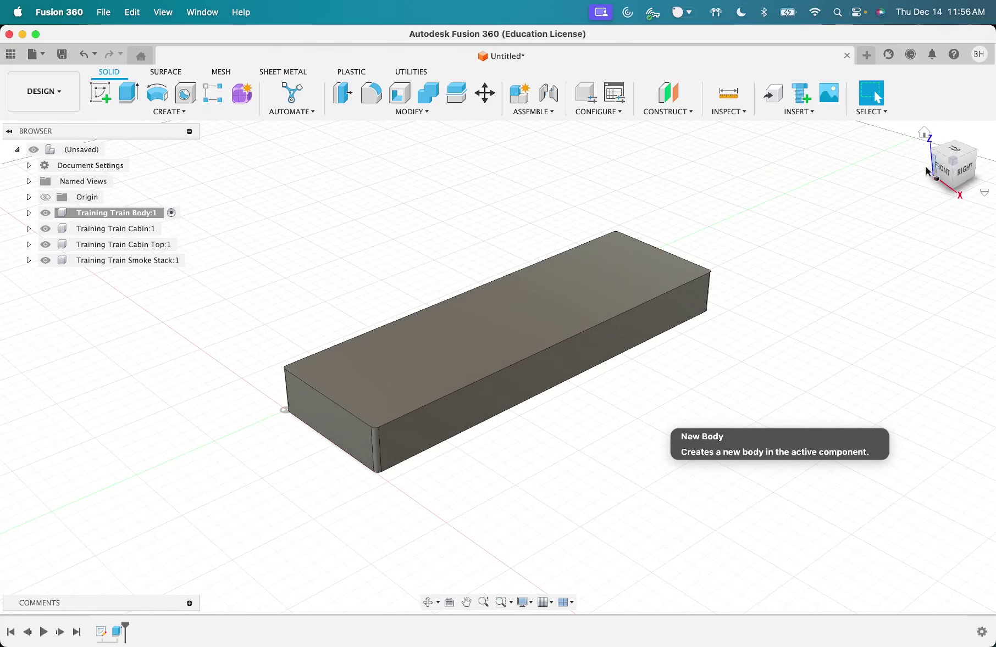
{"action": "left_click", "coordinate": [954, 193]}
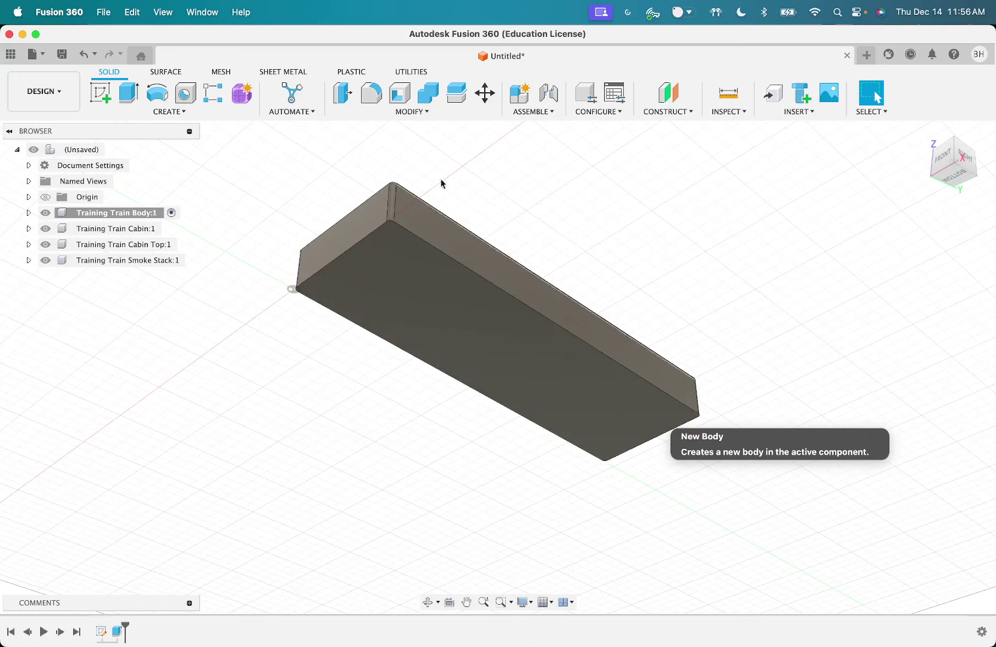
Step: Chamfer the full perimeter of the train body's bottom face with an Equal Distance chamfer of 1.5 mm and the Chamfer corner type
{"action": "left_click", "coordinate": [387, 110]}
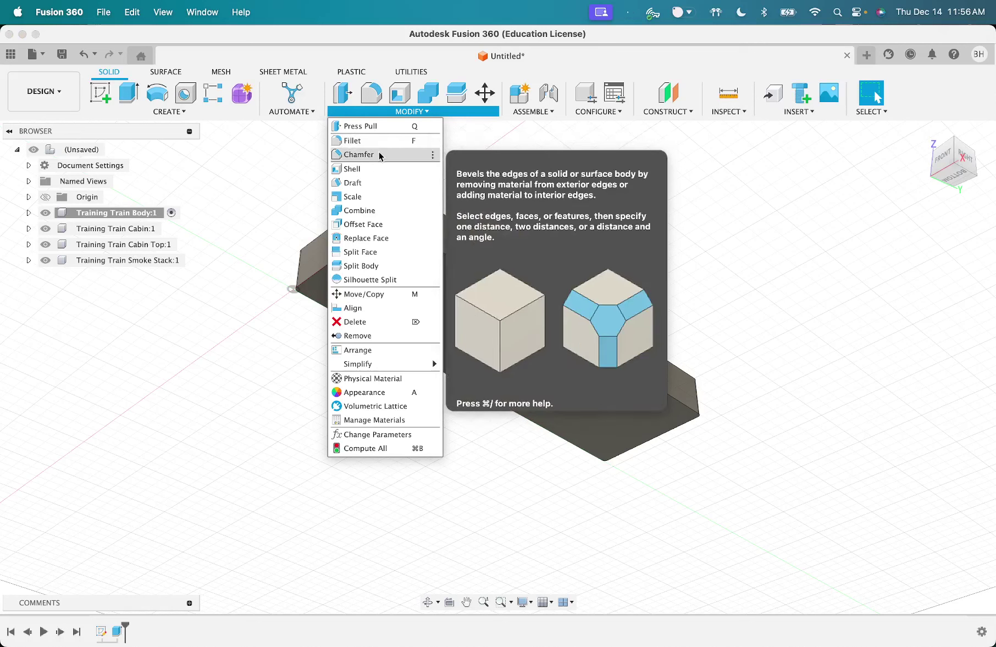
{"action": "left_click", "coordinate": [378, 153]}
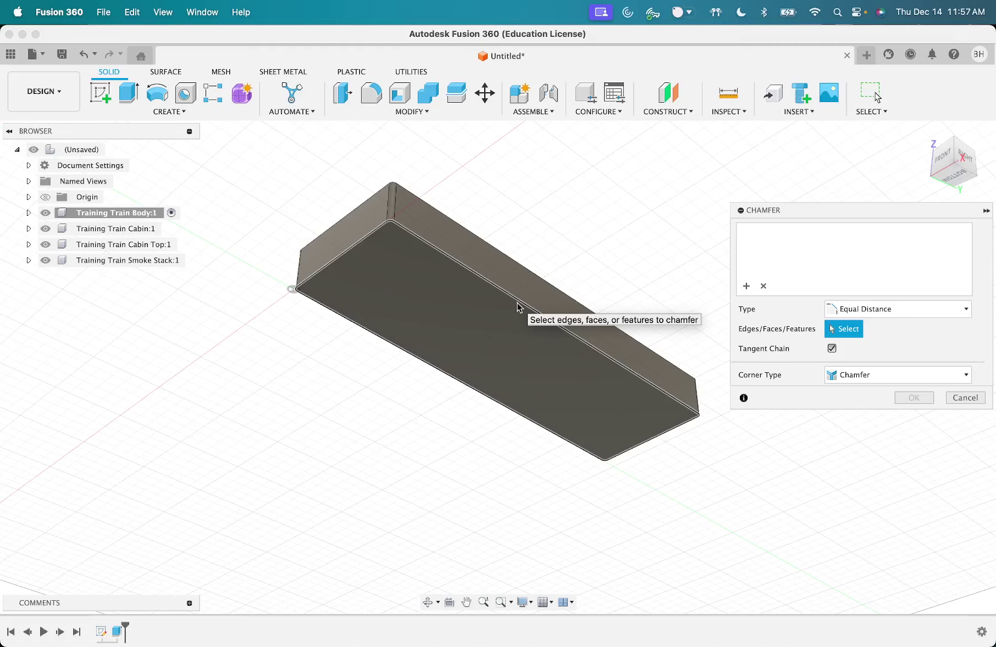
{"action": "left_click", "coordinate": [872, 311]}
{"action": "left_click", "coordinate": [872, 311]}
{"action": "left_click", "coordinate": [870, 313]}
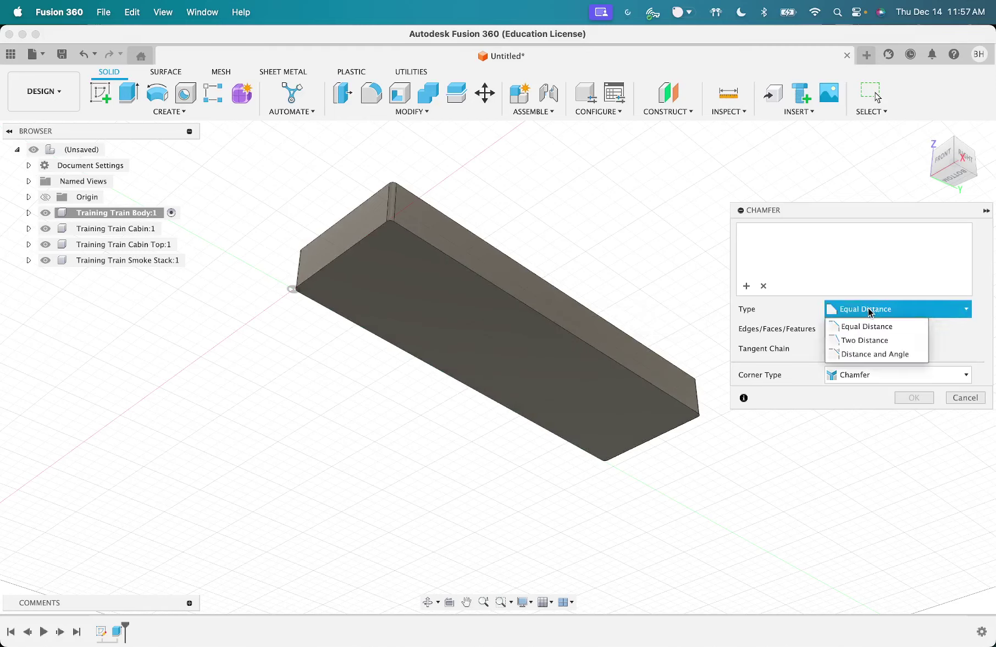
{"action": "left_click", "coordinate": [869, 312]}
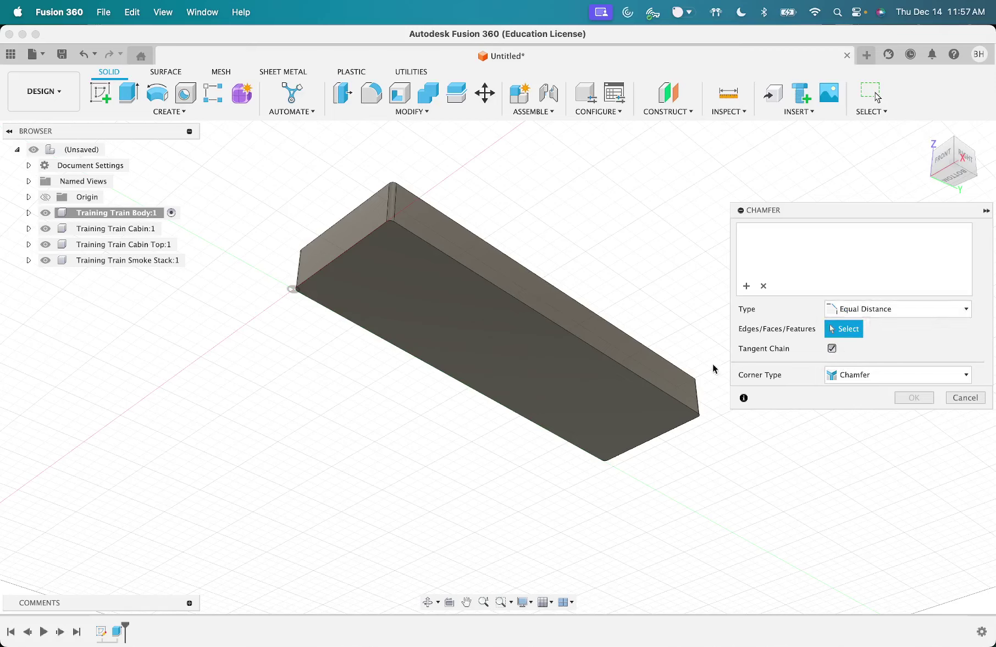
{"action": "left_click", "coordinate": [839, 377]}
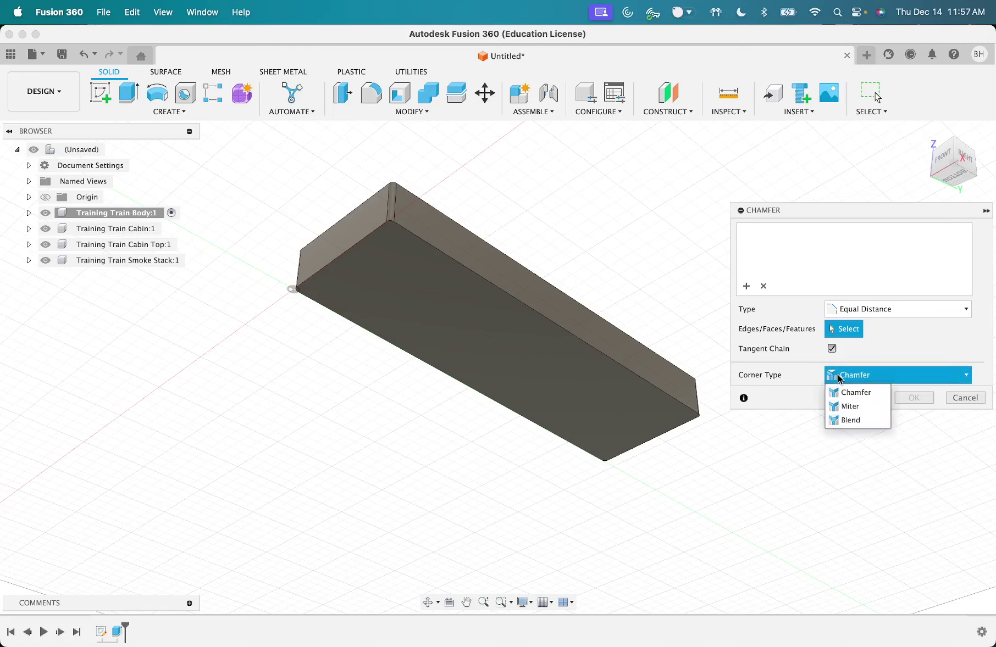
{"action": "left_click", "coordinate": [838, 378]}
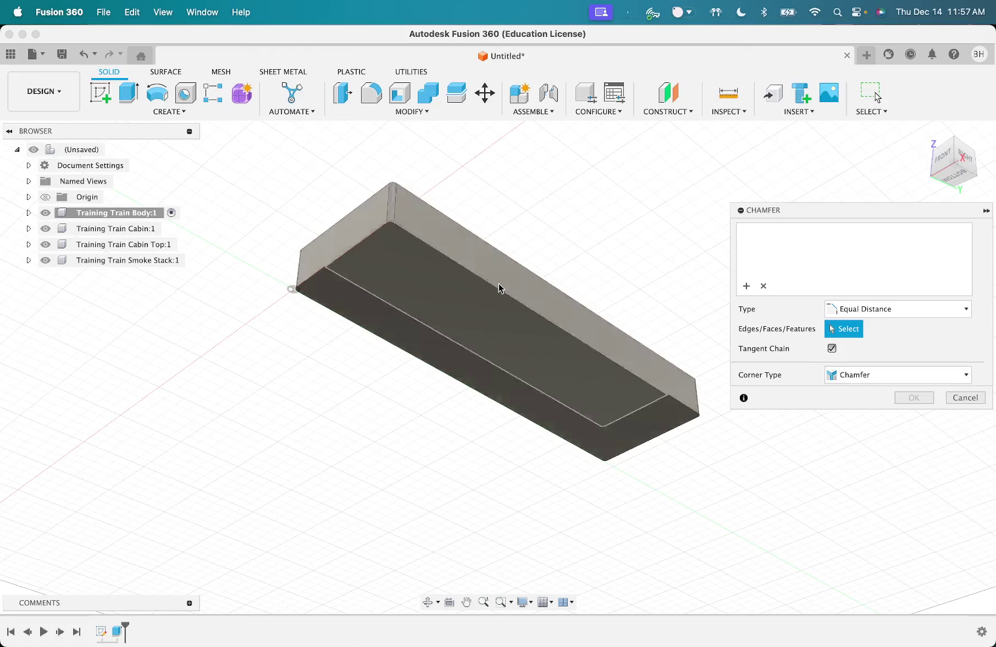
{"action": "left_click", "coordinate": [475, 278]}
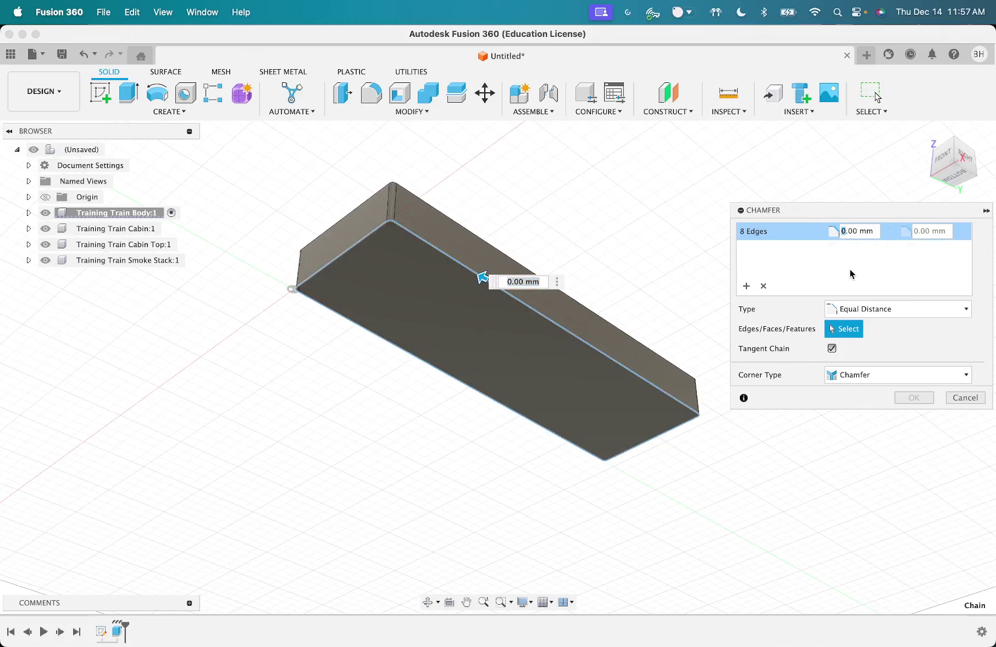
{"action": "type", "text": "1"}
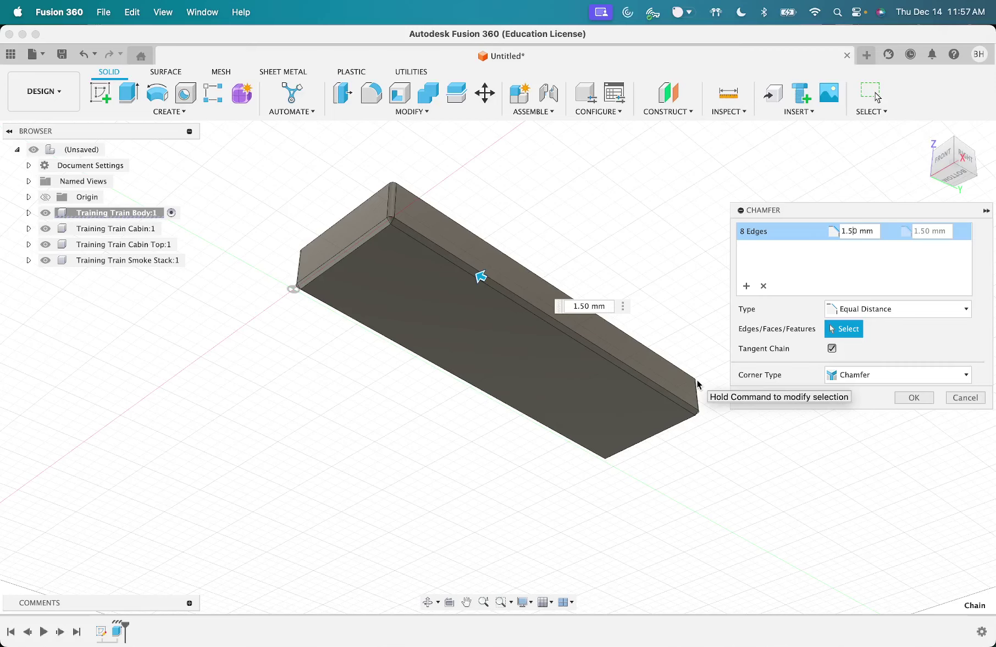
{"action": "left_click", "coordinate": [906, 399]}
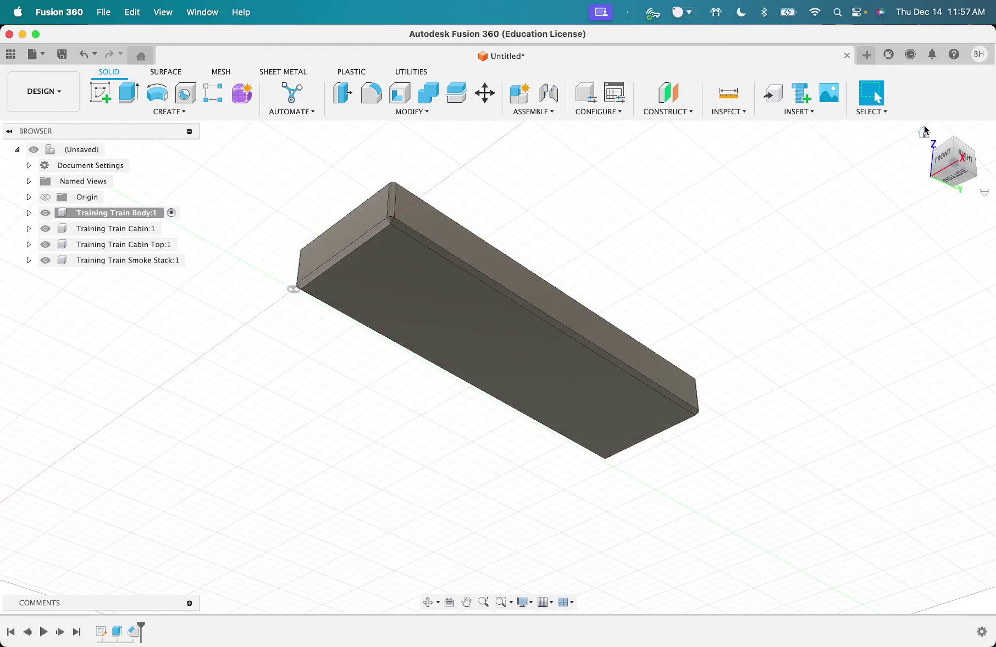
Step: Start a constant-radius fillet on the train body's two long top edges, front top edge and two rounded front top corners
{"action": "left_click", "coordinate": [924, 131]}
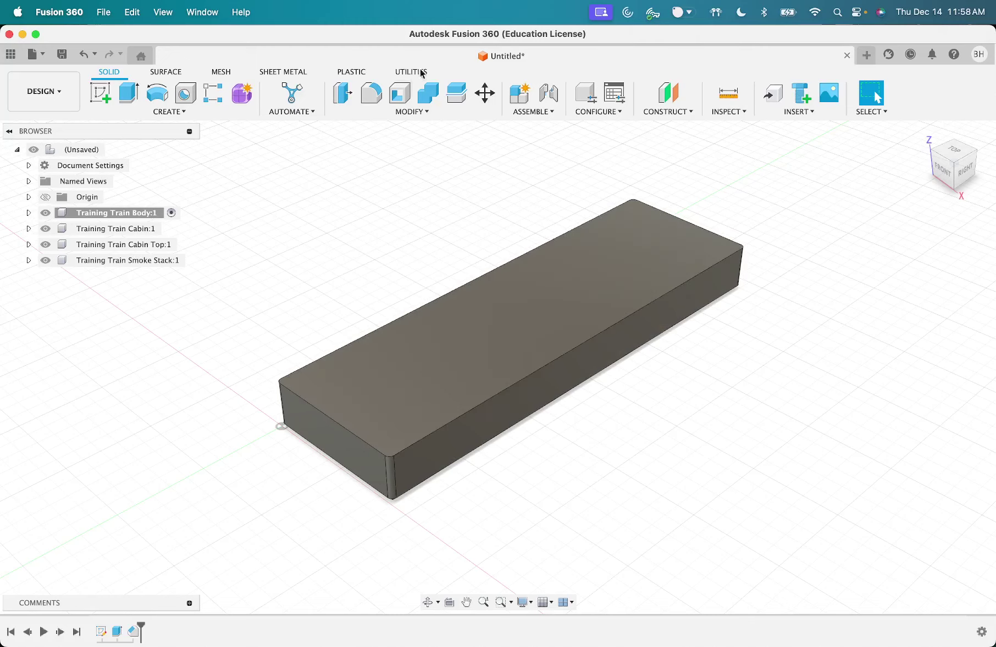
{"action": "left_click", "coordinate": [370, 94]}
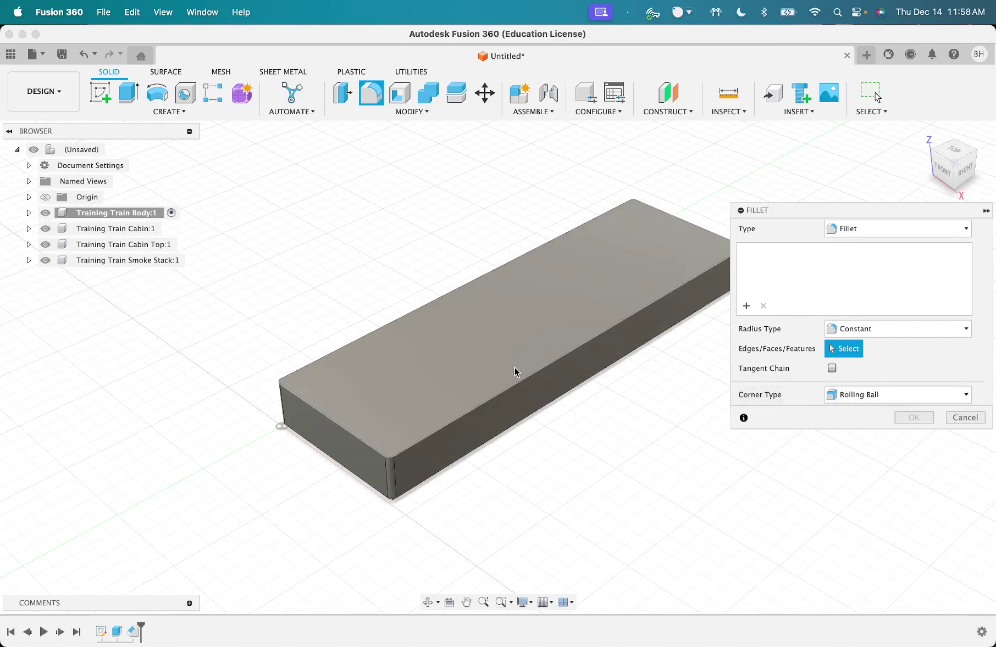
{"action": "left_click", "coordinate": [519, 388]}
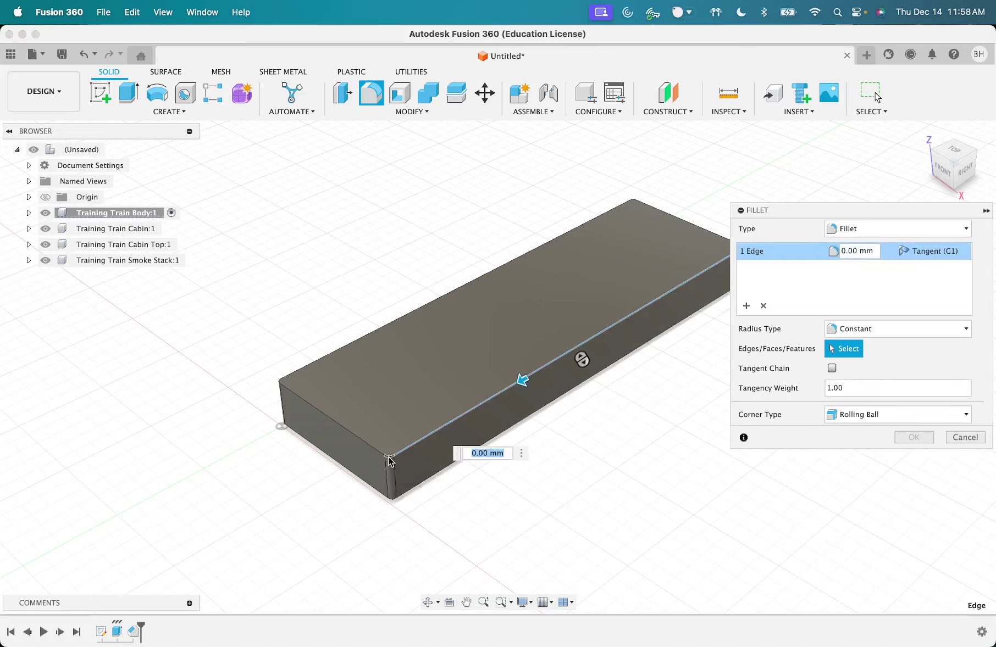
{"action": "left_click", "coordinate": [389, 466]}
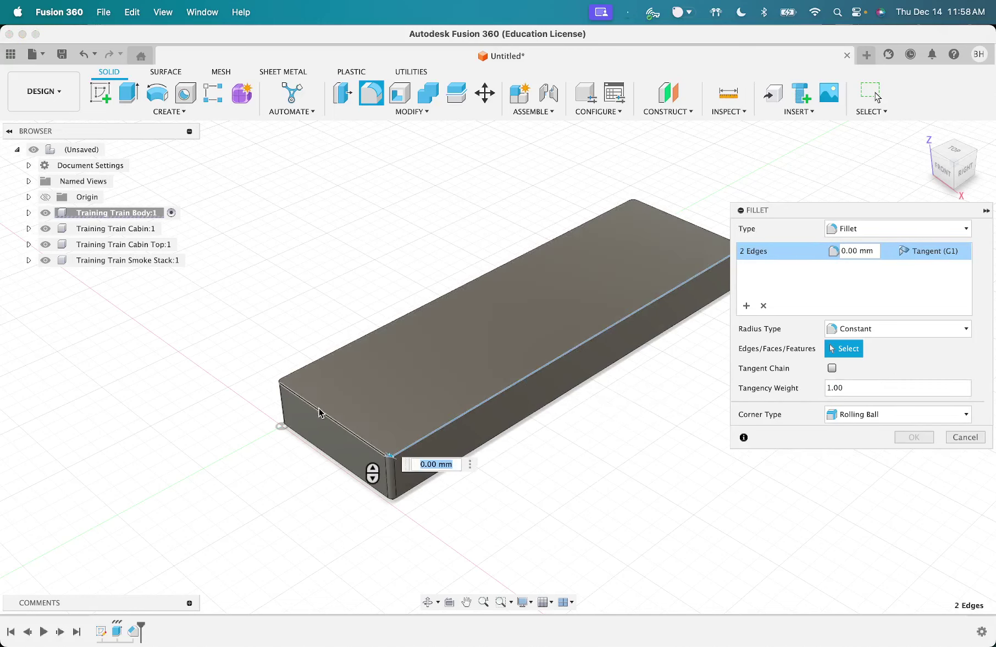
{"action": "left_click", "coordinate": [407, 316]}
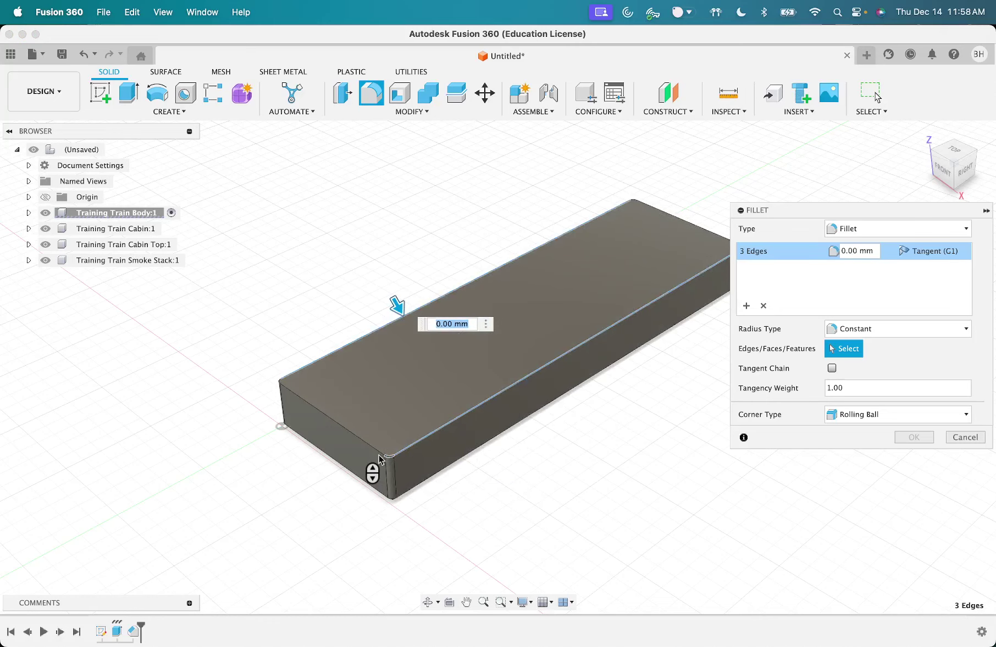
{"action": "left_click", "coordinate": [288, 392]}
{"action": "scroll", "coordinate": [295, 397], "scroll_direction": "up", "scroll_amount": 5}
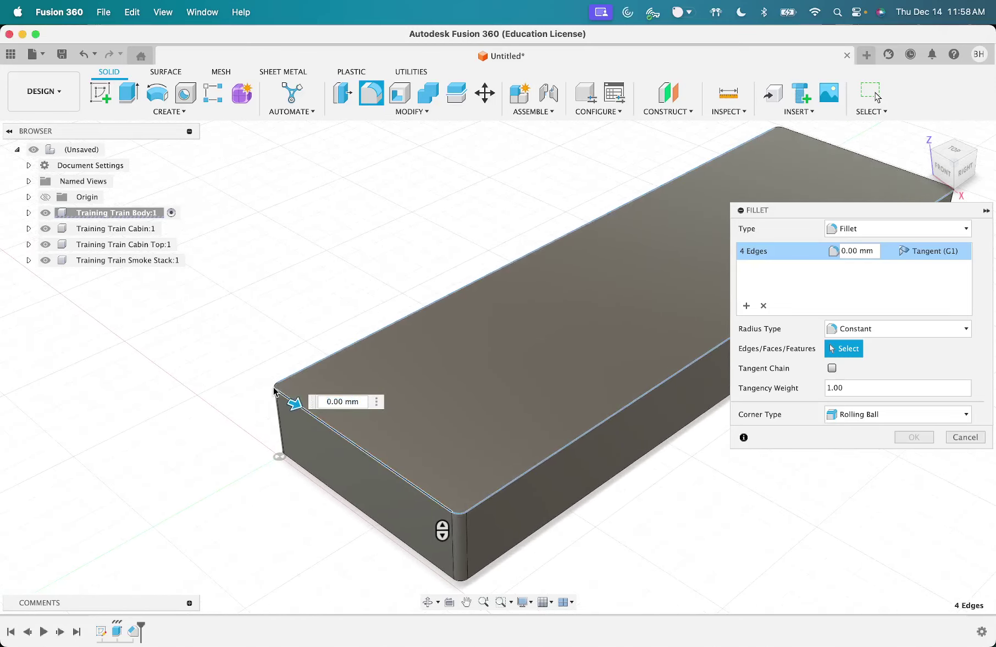
{"action": "left_click", "coordinate": [345, 414]}
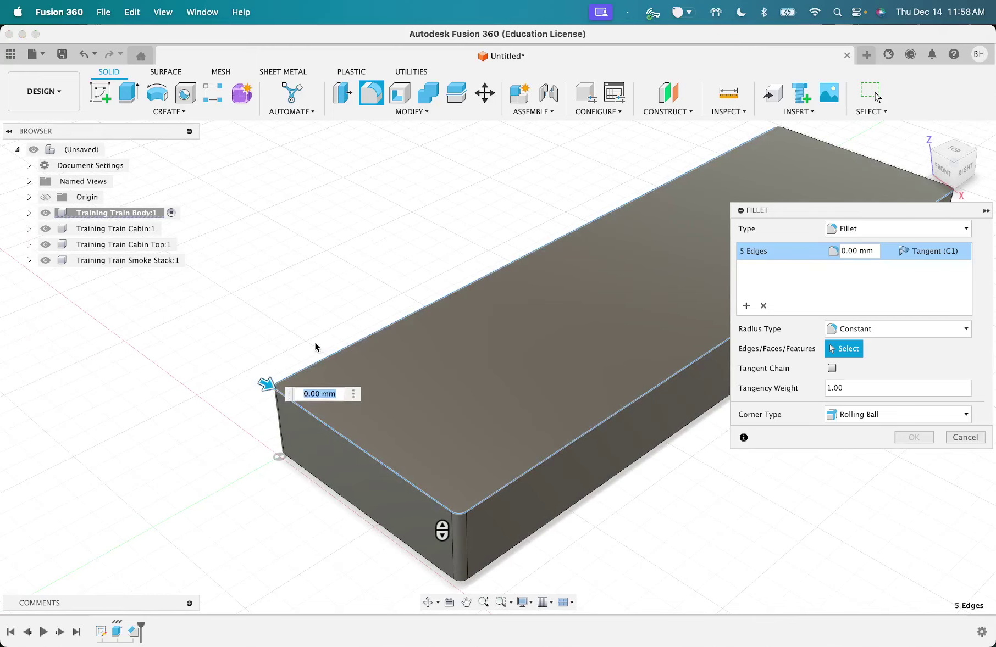
Step: Set the fillet radius on the selected top edges to 1.5 mm and complete the fillet
{"action": "scroll", "coordinate": [318, 380], "scroll_direction": "down", "scroll_amount": 3}
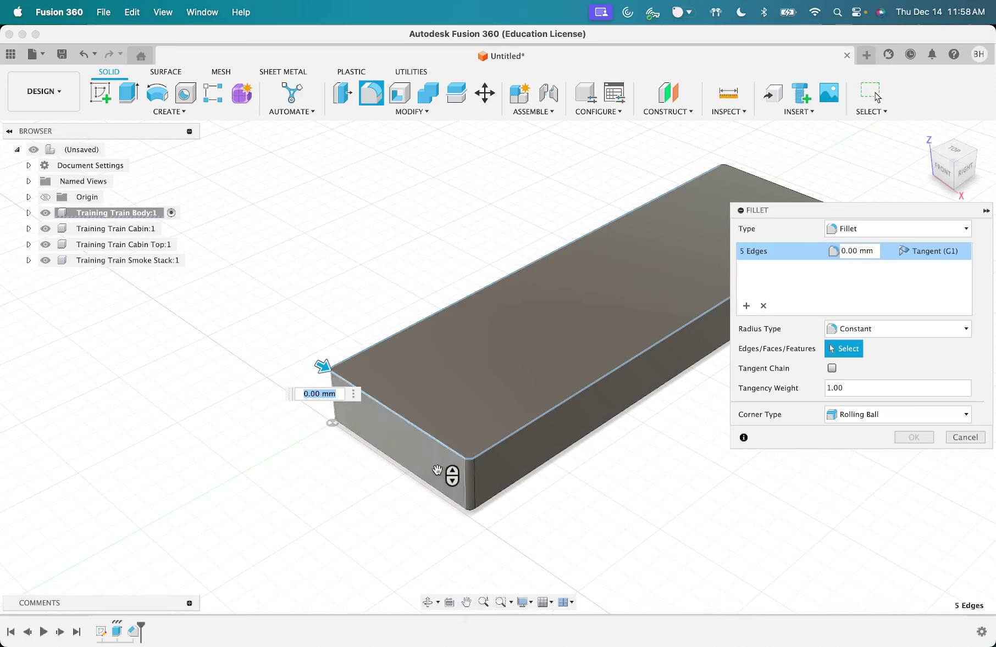
{"action": "scroll", "coordinate": [398, 476], "scroll_direction": "right", "scroll_amount": 3}
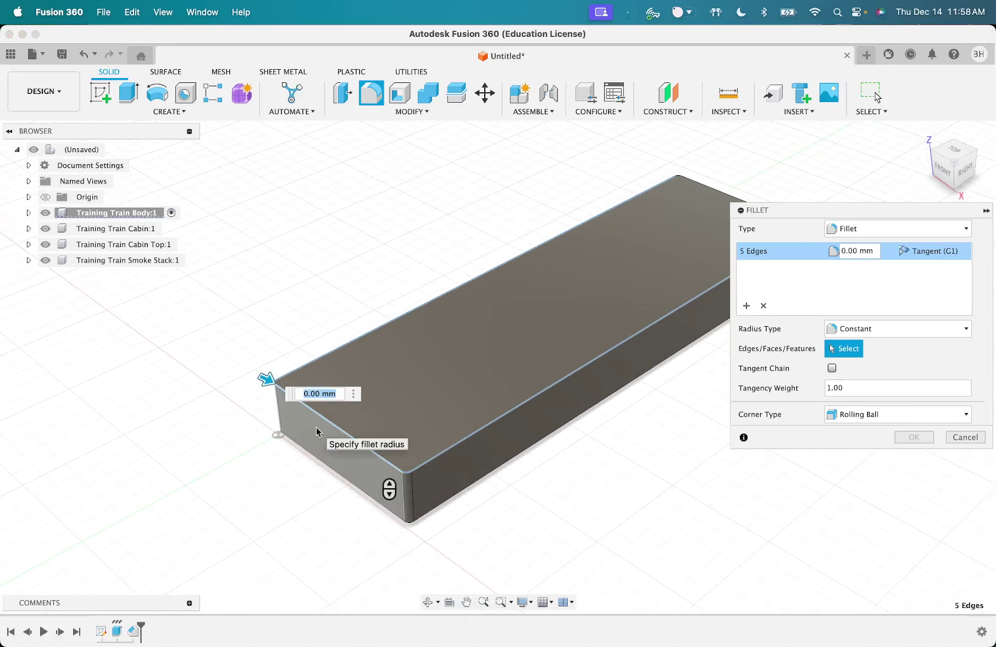
{"action": "scroll", "coordinate": [316, 430], "scroll_direction": "right", "scroll_amount": 1}
{"action": "scroll", "coordinate": [316, 431], "scroll_direction": "down", "scroll_amount": 1}
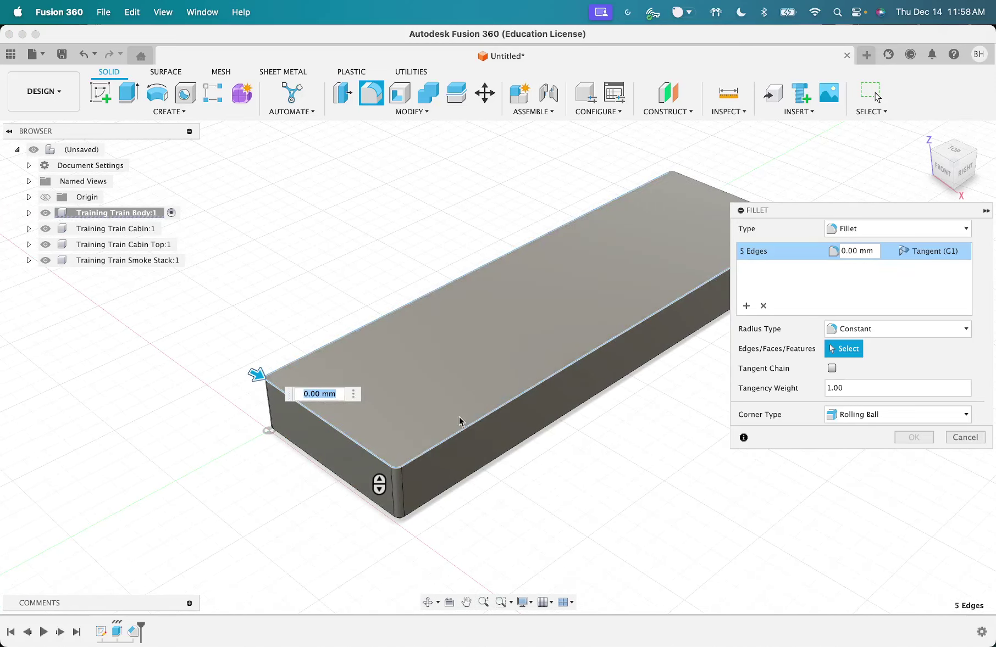
{"action": "scroll", "coordinate": [460, 422], "scroll_direction": "up", "scroll_amount": 5}
{"action": "scroll", "coordinate": [460, 422], "scroll_direction": "down", "scroll_amount": 5}
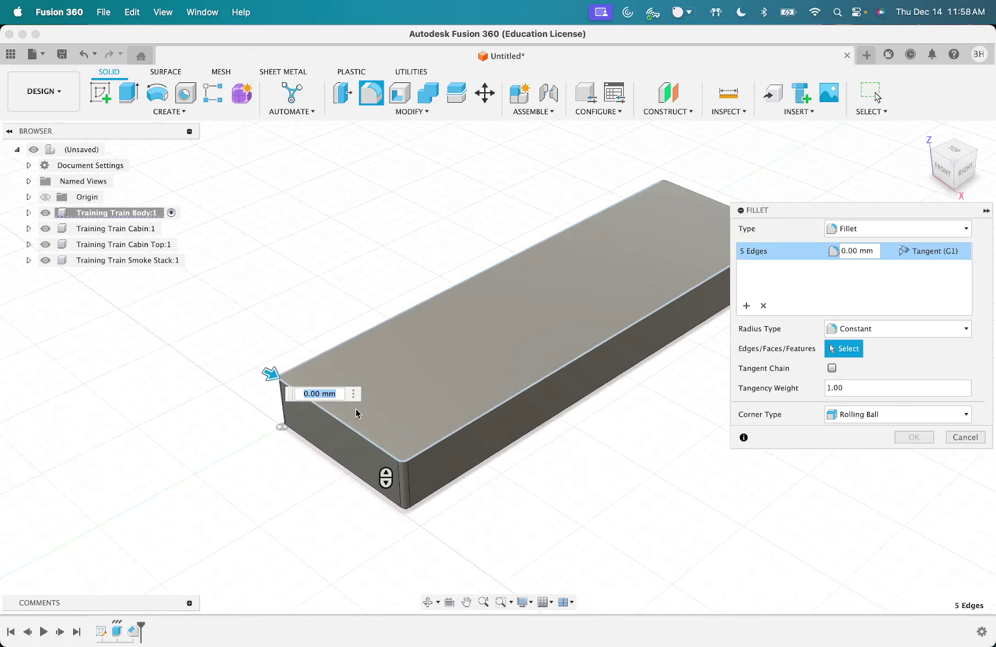
{"action": "scroll", "coordinate": [358, 418], "scroll_direction": "up", "scroll_amount": 4}
{"action": "scroll", "coordinate": [356, 414], "scroll_direction": "down", "scroll_amount": 3}
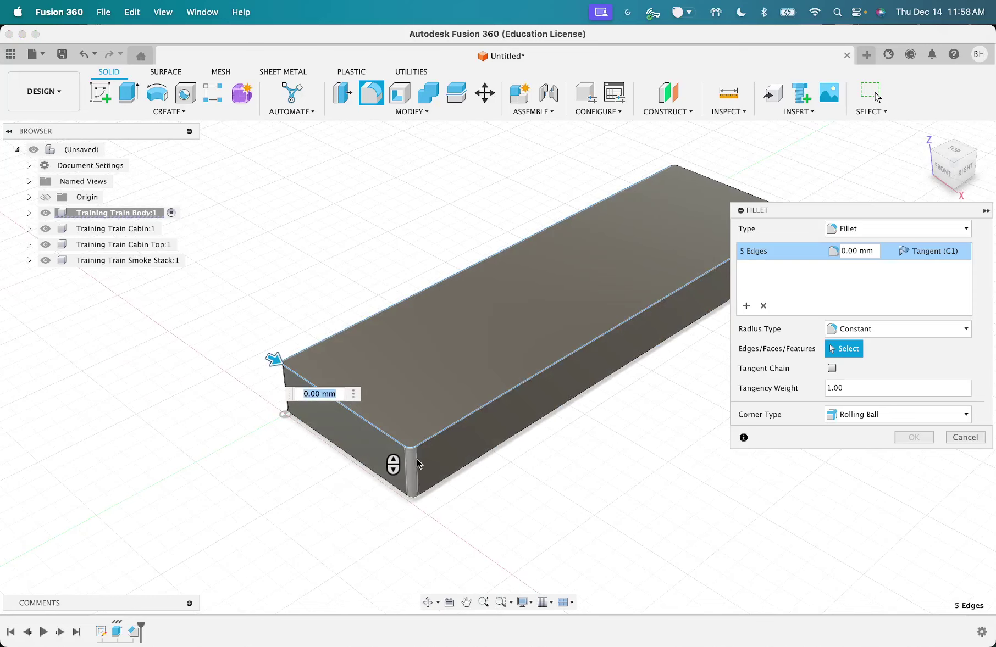
{"action": "scroll", "coordinate": [412, 464], "scroll_direction": "up", "scroll_amount": 4}
{"action": "scroll", "coordinate": [416, 463], "scroll_direction": "down", "scroll_amount": 4}
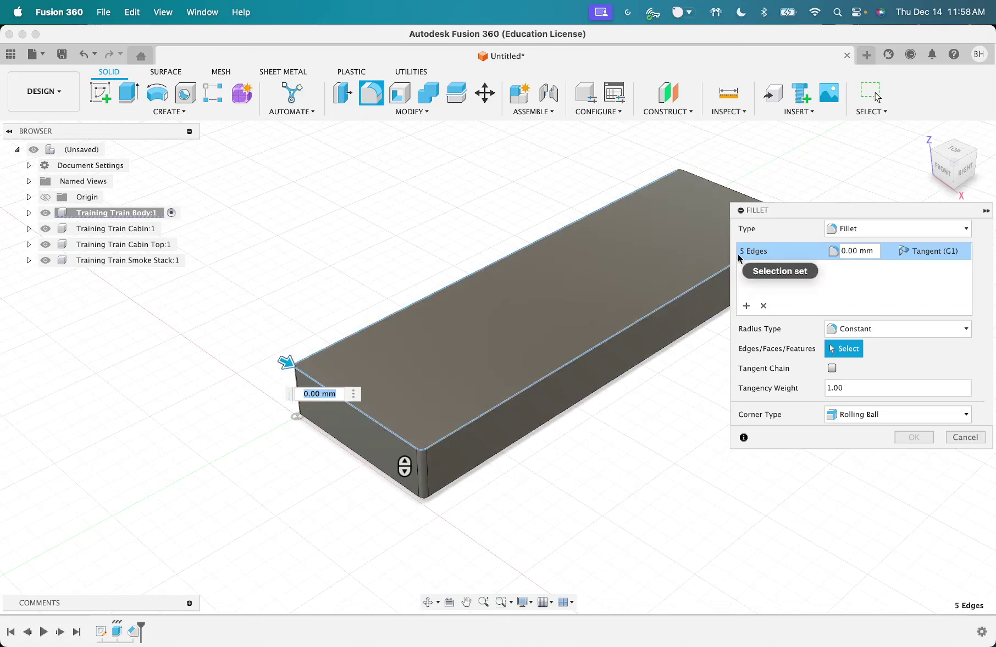
{"action": "left_click", "coordinate": [845, 253]}
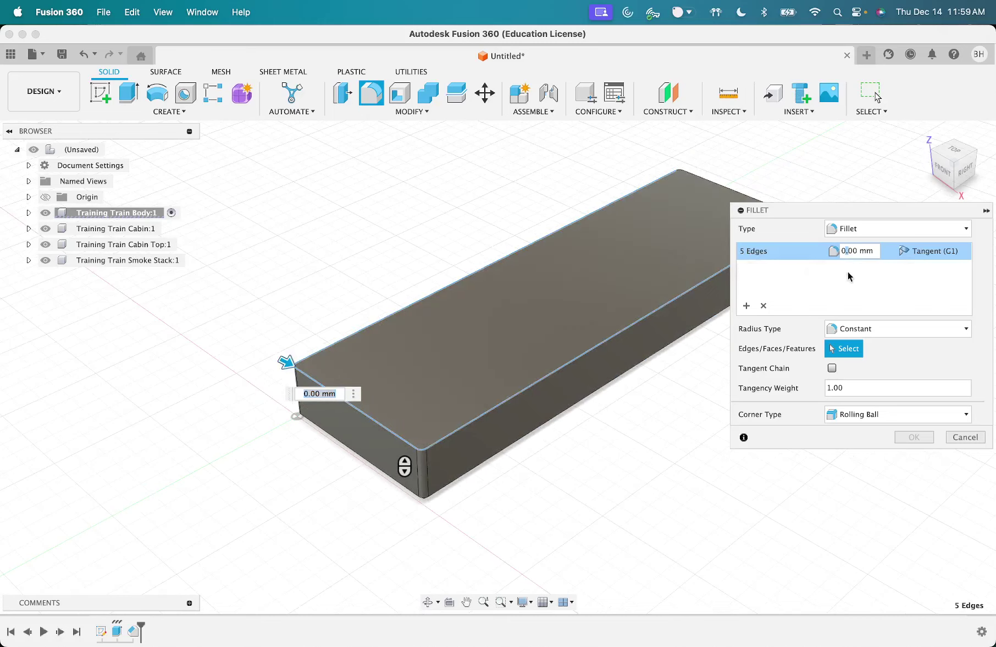
{"action": "key", "text": "BackSpace"}
{"action": "key", "text": "BackSpace"}
{"action": "type", "text": "1.5"}
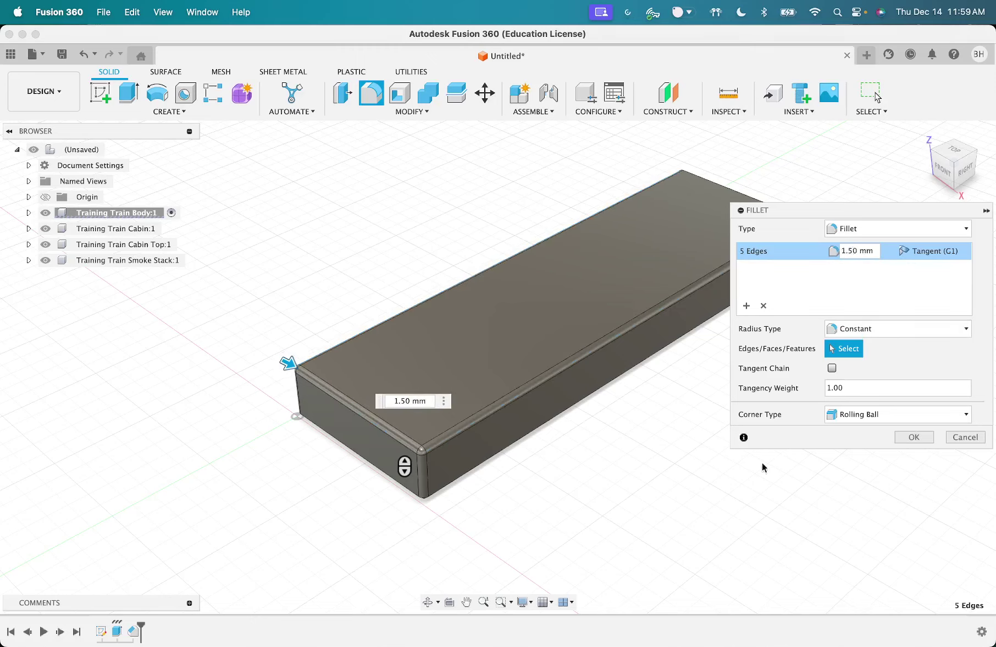
{"action": "left_click", "coordinate": [903, 438]}
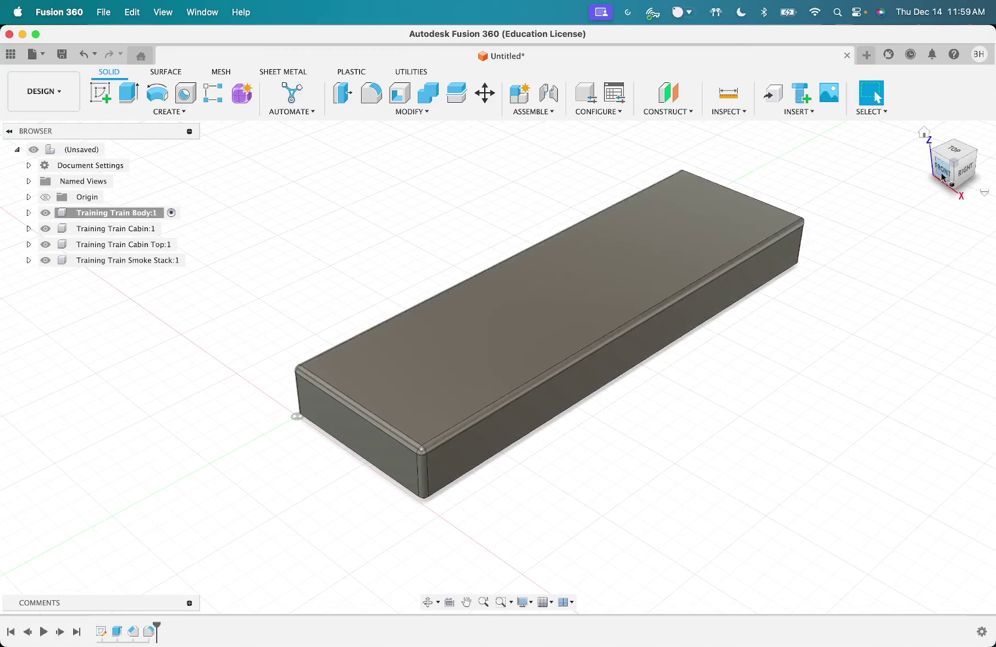
Step: Save the design as "Training Train Video Sample 12_14" in the Siebel Shop project
{"action": "mouse_move", "coordinate": [758, 389]}
{"action": "middle_mouse_down", "text": "shift"}
{"action": "mouse_move", "coordinate": [727, 474]}
{"action": "mouse_move", "coordinate": [760, 430]}
{"action": "mouse_move", "coordinate": [764, 458]}
{"action": "middle_mouse_up", "text": "shift"}
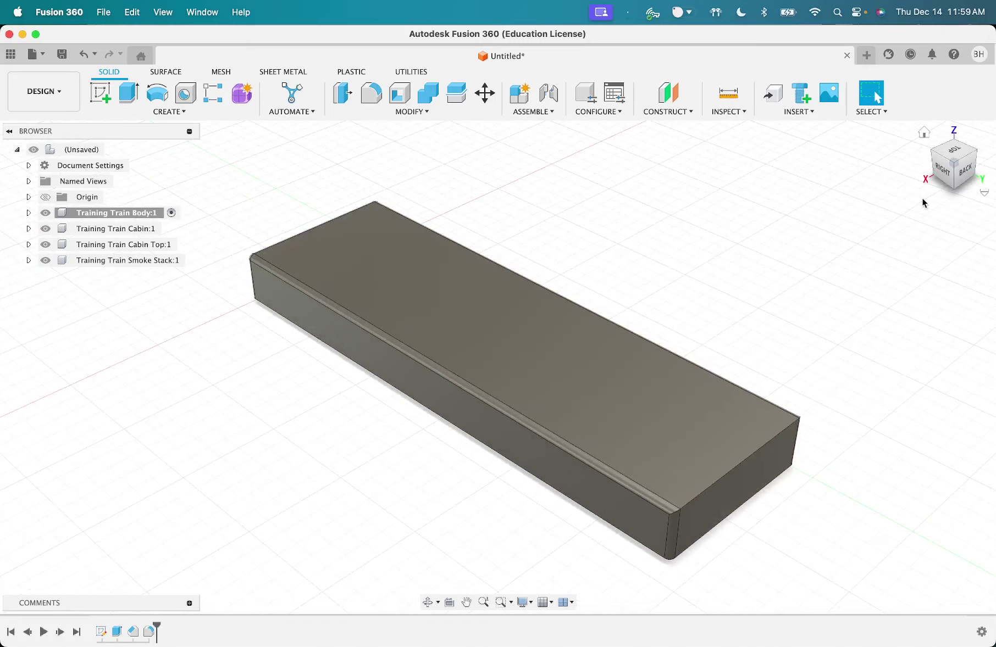
{"action": "middle_click_drag", "start_coordinate": [925, 137], "coordinate": [536, 413], "text": "shift"}
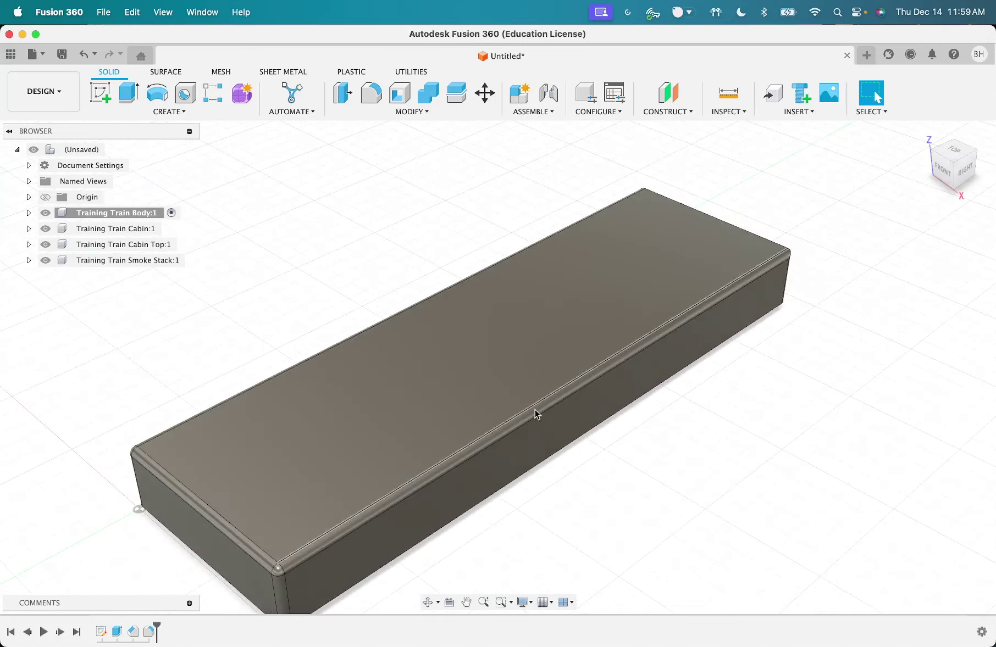
{"action": "scroll", "coordinate": [357, 482], "scroll_direction": "down", "scroll_amount": 5}
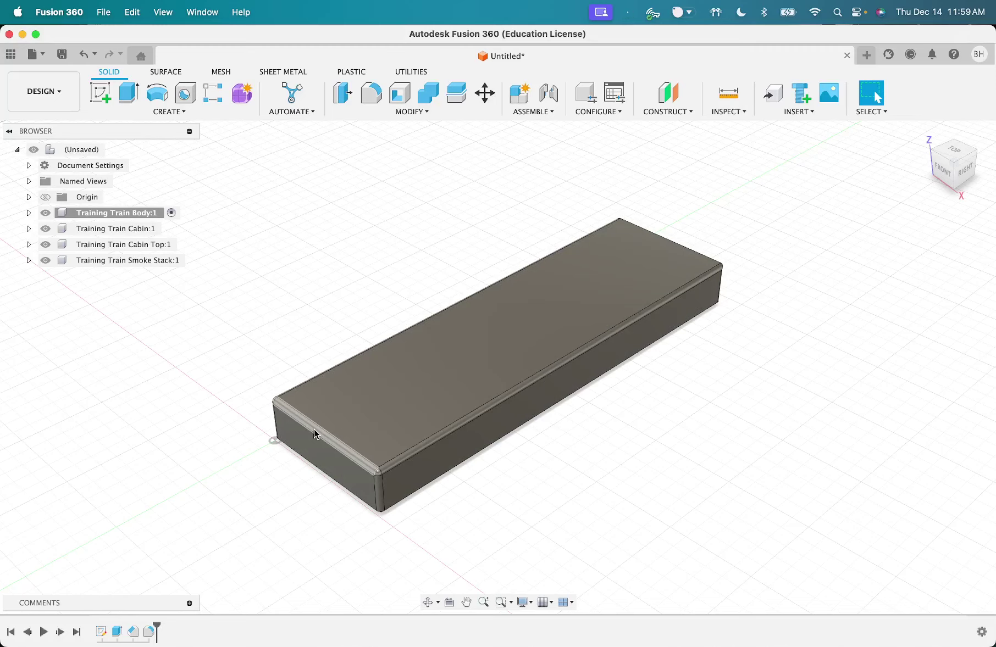
{"action": "key", "text": "super+s"}
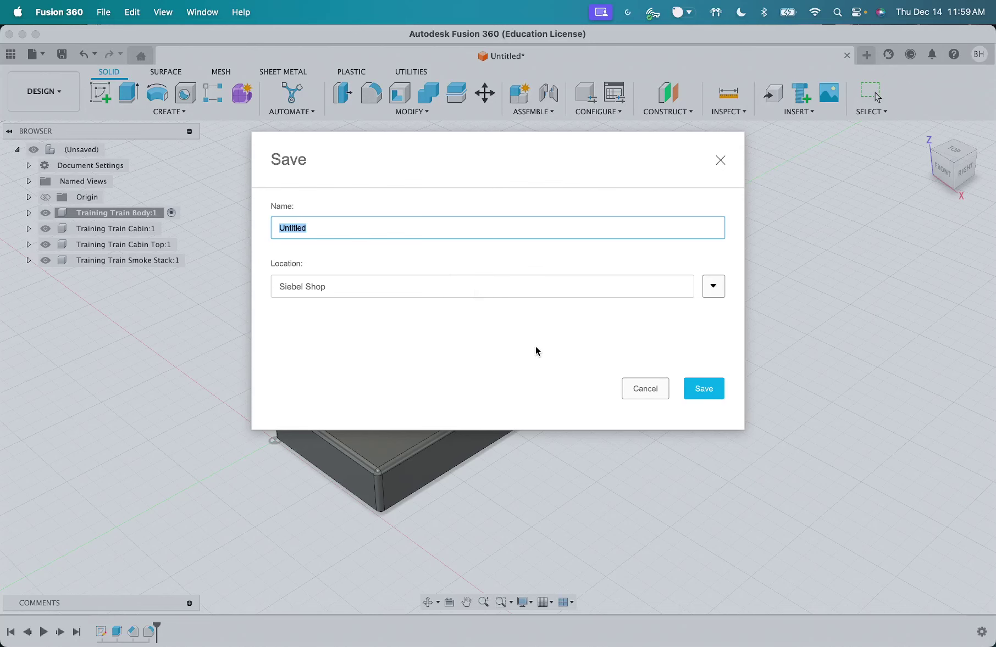
{"action": "key", "text": "Escape"}
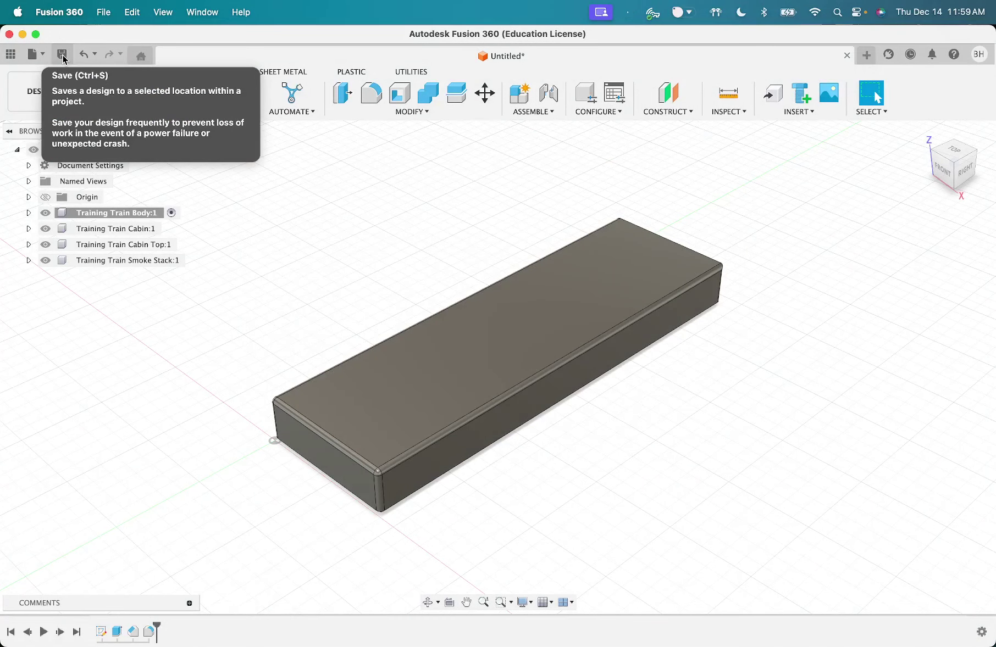
{"action": "left_click", "coordinate": [62, 54]}
{"action": "type", "text": "T"}
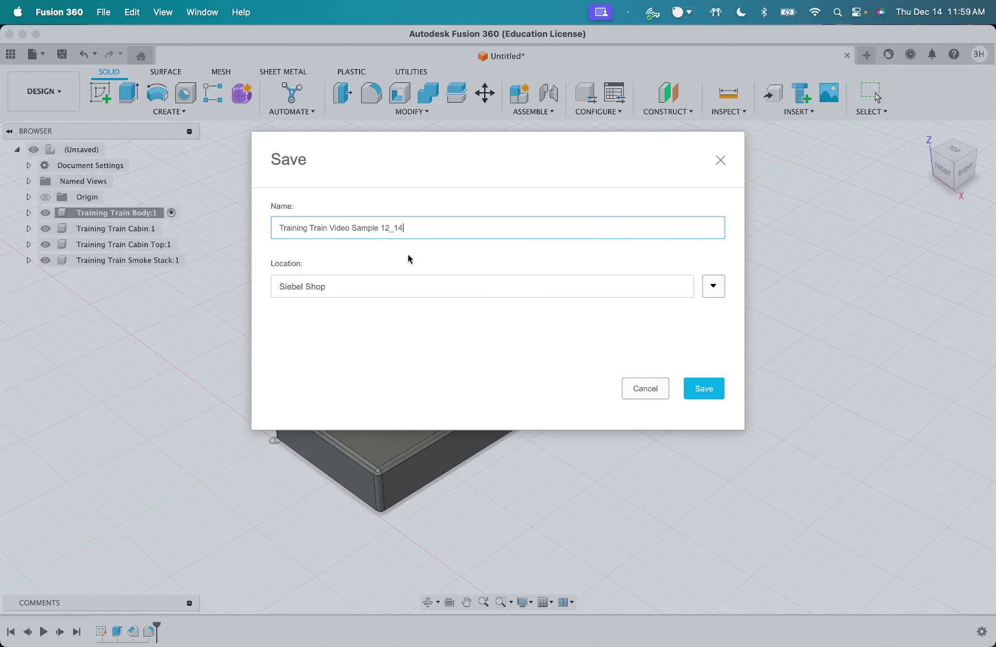
{"action": "left_click", "coordinate": [713, 288]}
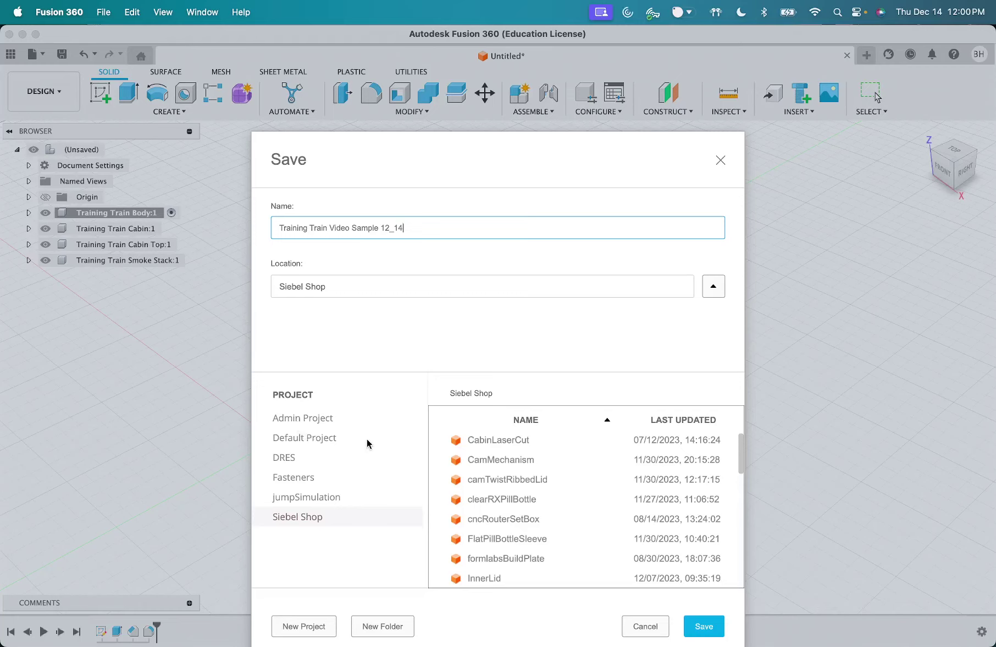
{"action": "left_click", "coordinate": [714, 286]}
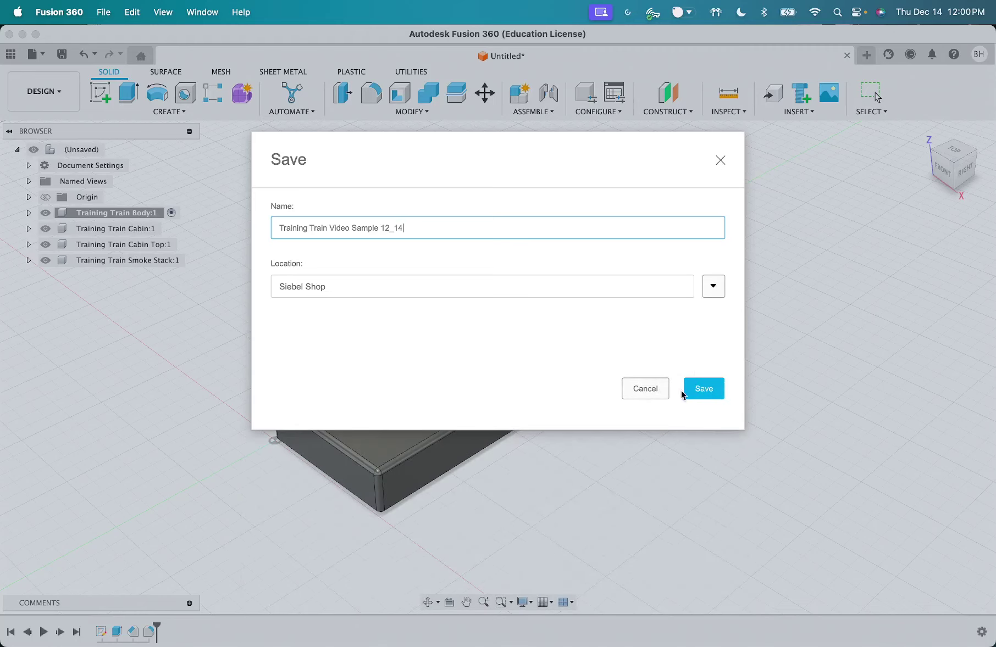
{"action": "left_click", "coordinate": [706, 395]}
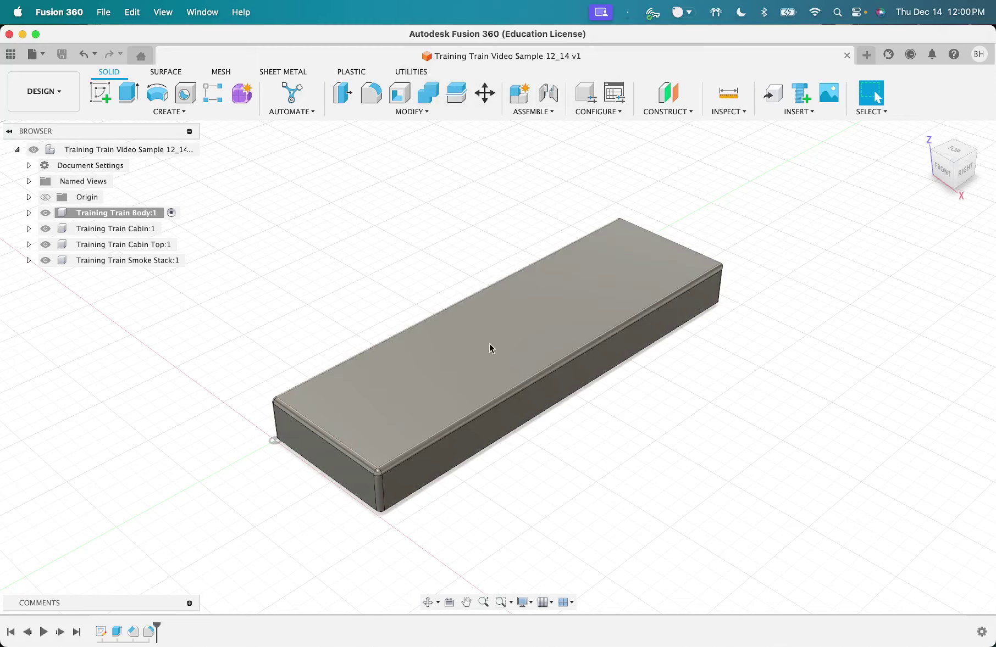
{"action": "scroll", "coordinate": [587, 392], "scroll_direction": "up", "scroll_amount": 1}
{"action": "scroll", "coordinate": [587, 391], "scroll_direction": "right", "scroll_amount": 1}
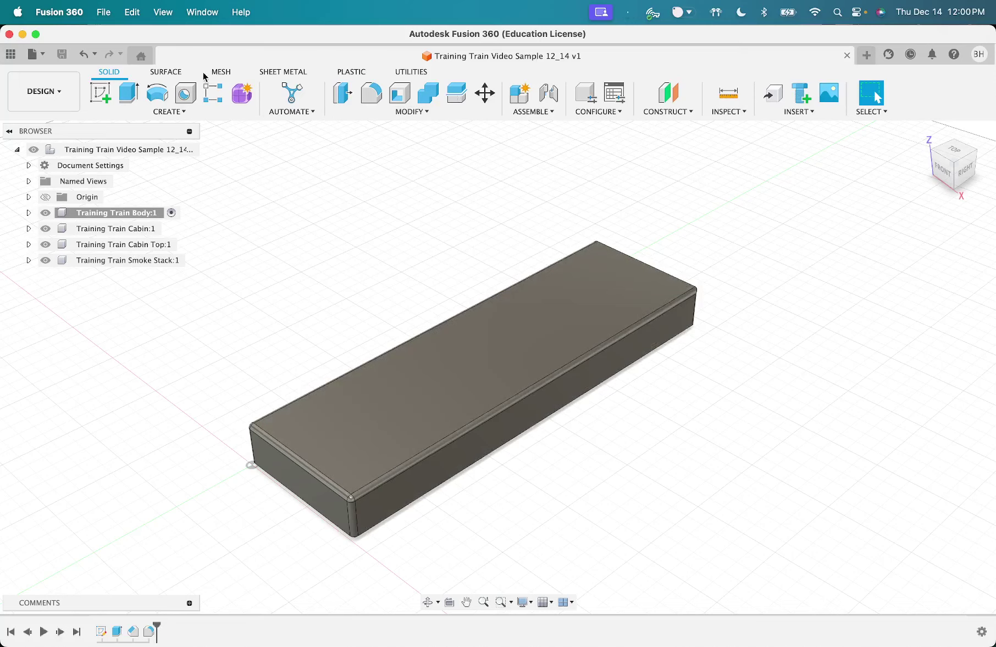
Step: Start a new sketch on the train body's top face
{"action": "left_click", "coordinate": [99, 96]}
{"action": "left_click", "coordinate": [97, 91]}
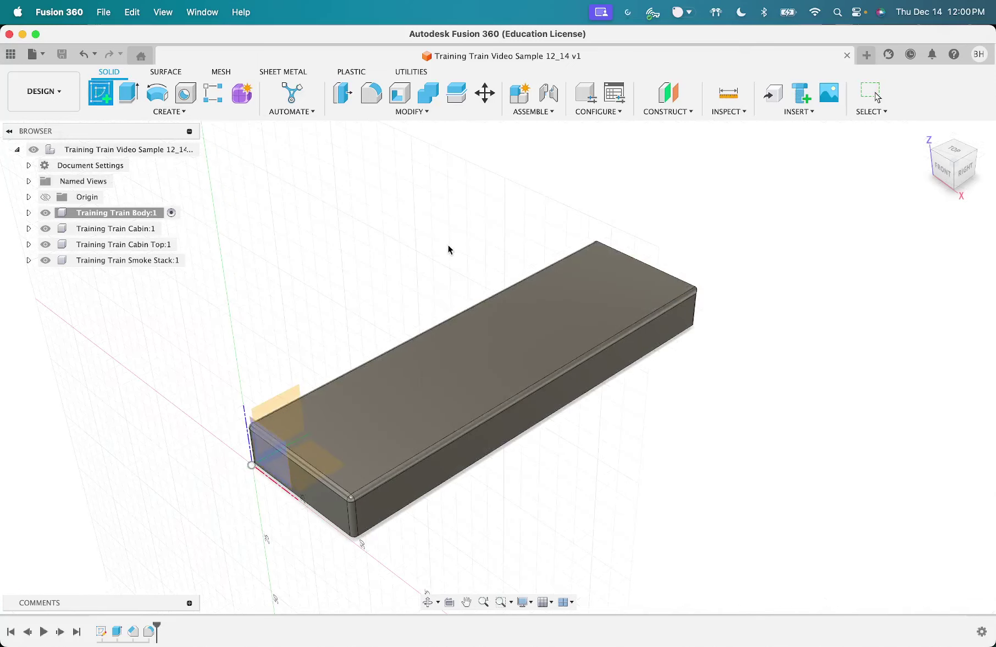
{"action": "left_click", "coordinate": [599, 316]}
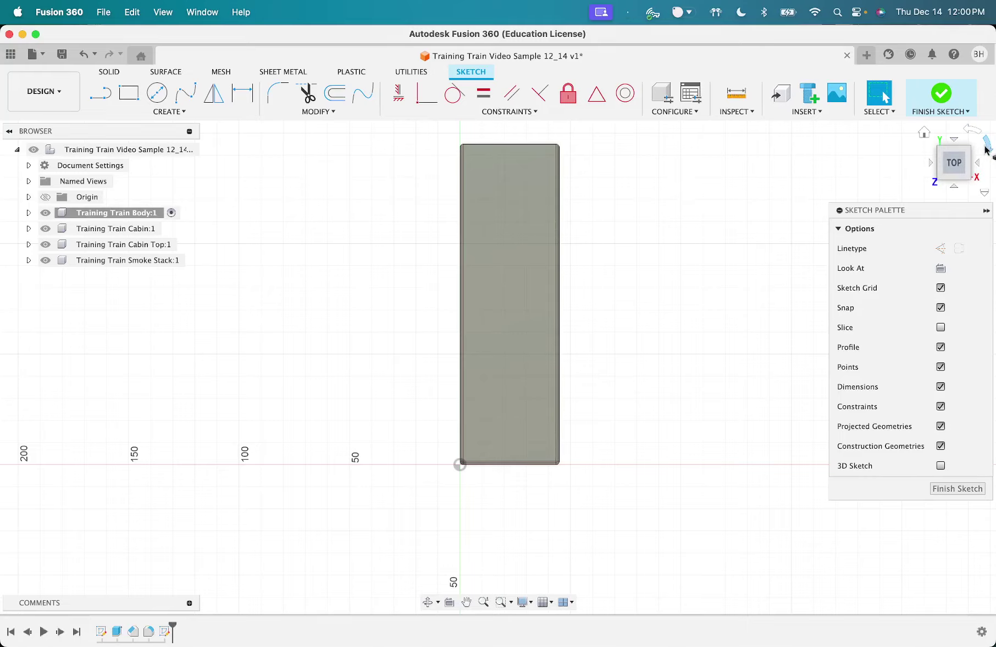
{"action": "left_click", "coordinate": [986, 149]}
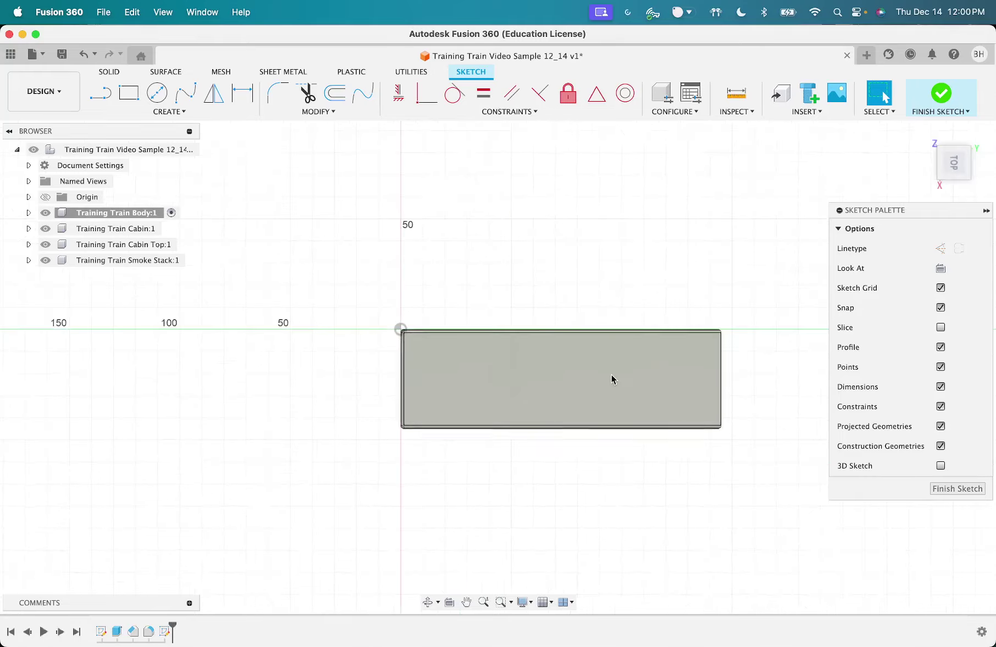
{"action": "scroll", "coordinate": [611, 374], "scroll_direction": "up", "scroll_amount": 3}
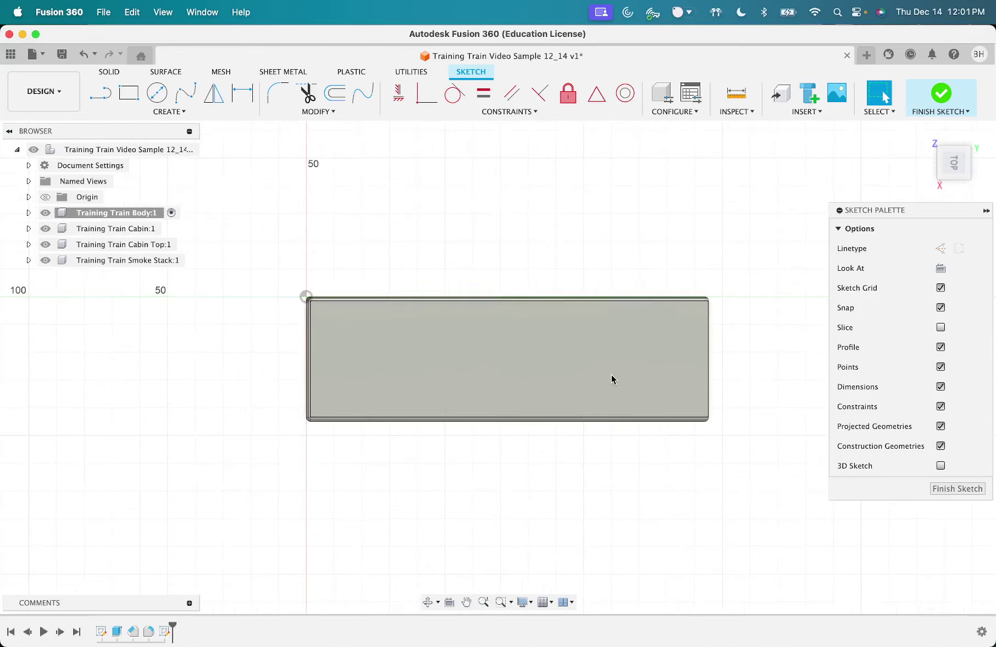
{"action": "scroll", "coordinate": [444, 345], "scroll_direction": "right", "scroll_amount": 3}
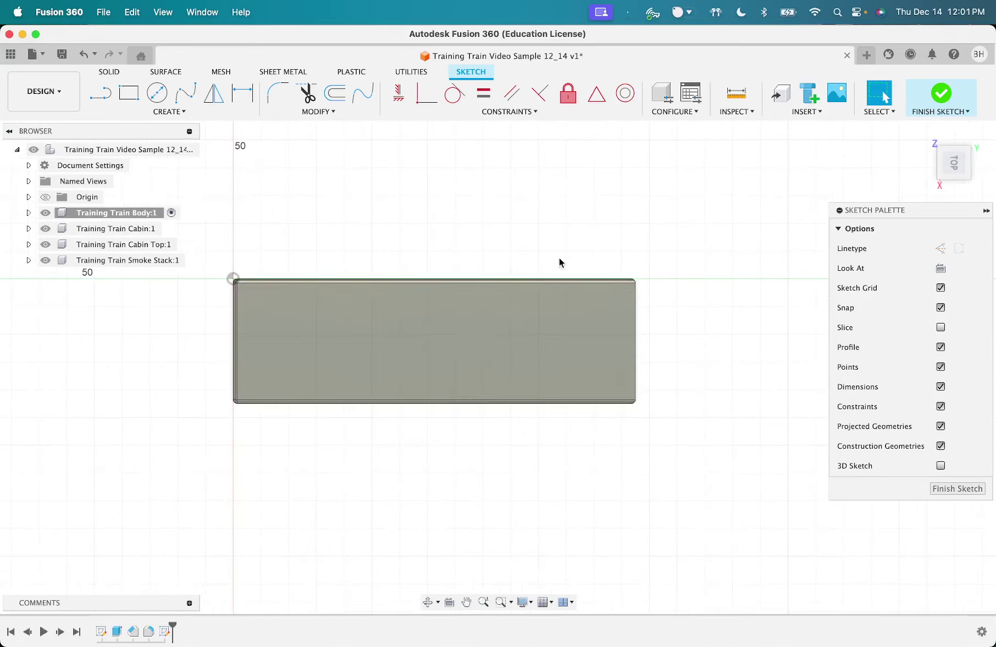
{"action": "scroll", "coordinate": [598, 325], "scroll_direction": "up", "scroll_amount": 1}
{"action": "scroll", "coordinate": [597, 325], "scroll_direction": "up", "scroll_amount": 1}
{"action": "scroll", "coordinate": [597, 324], "scroll_direction": "right", "scroll_amount": 2}
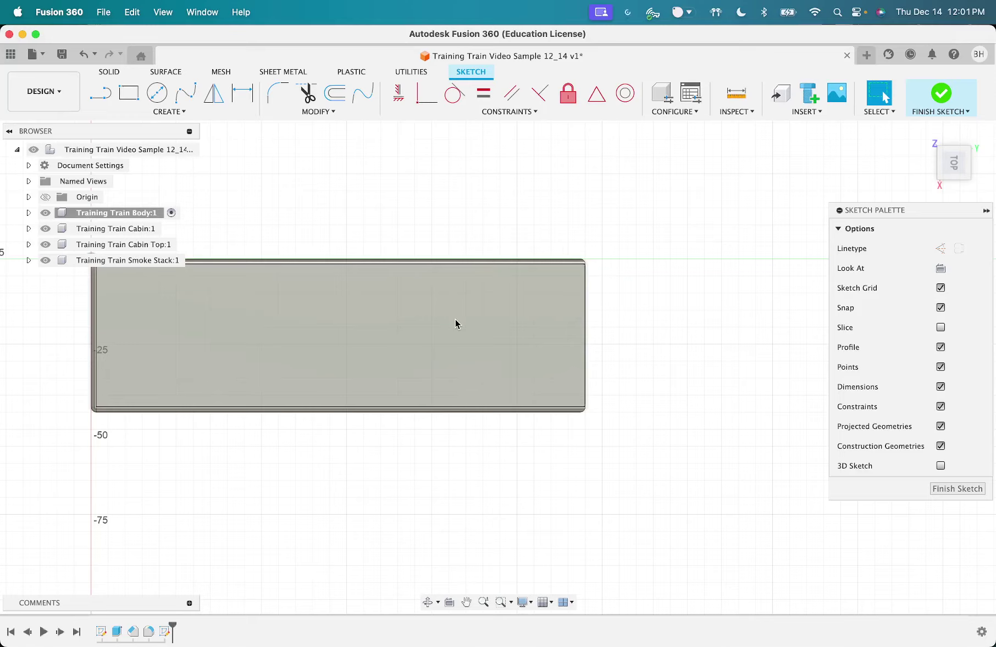
Step: Sketch a construction line about 73 mm long across the train body near its rear end and dimension it 2 mm from the rear edge
{"action": "left_click", "coordinate": [98, 93]}
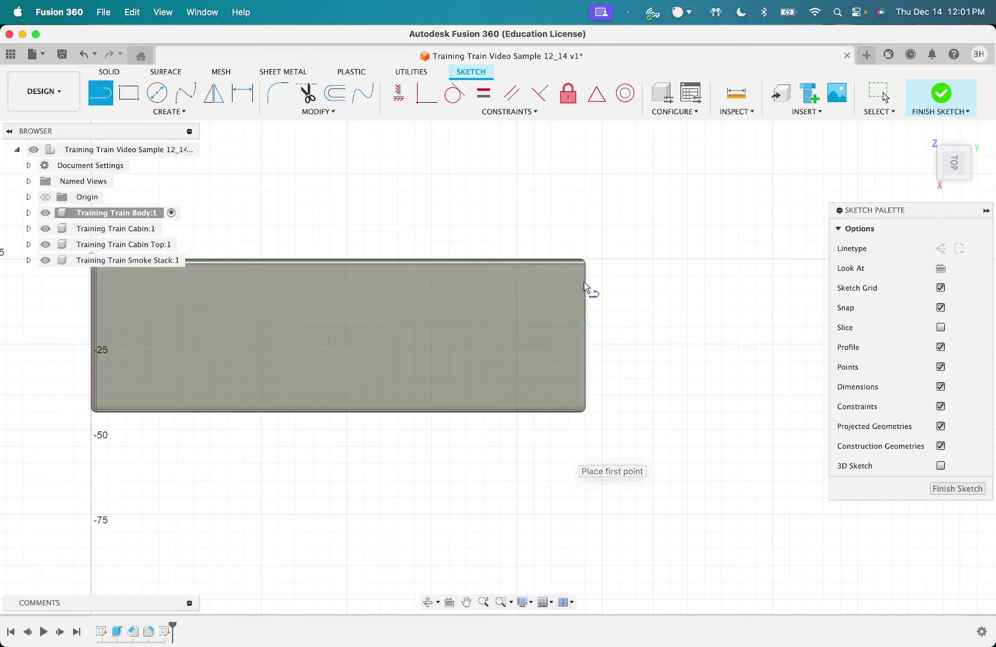
{"action": "left_click", "coordinate": [562, 460]}
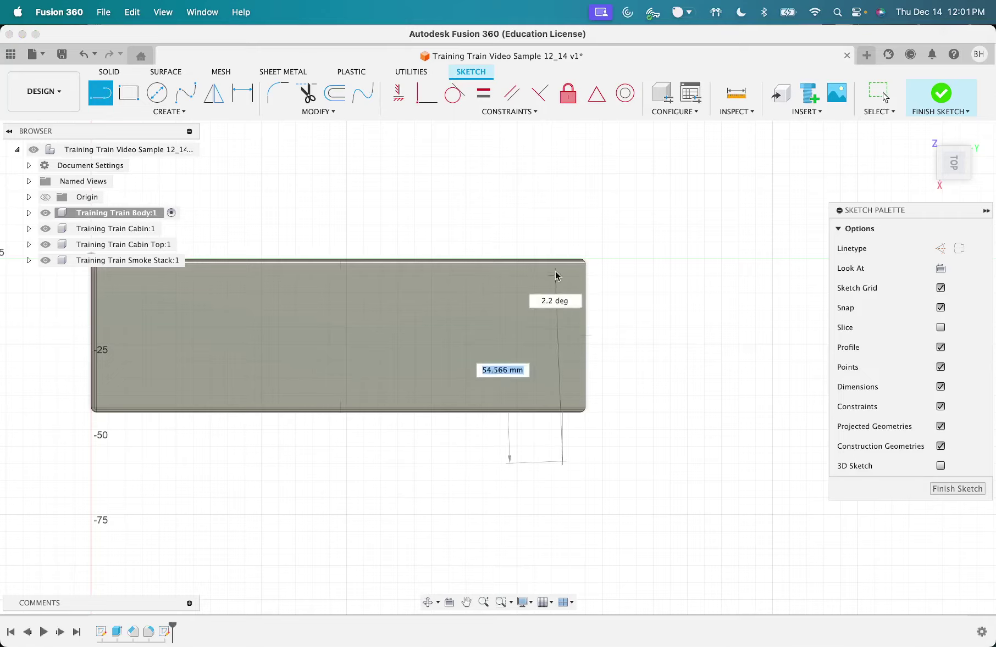
{"action": "left_click", "coordinate": [562, 212]}
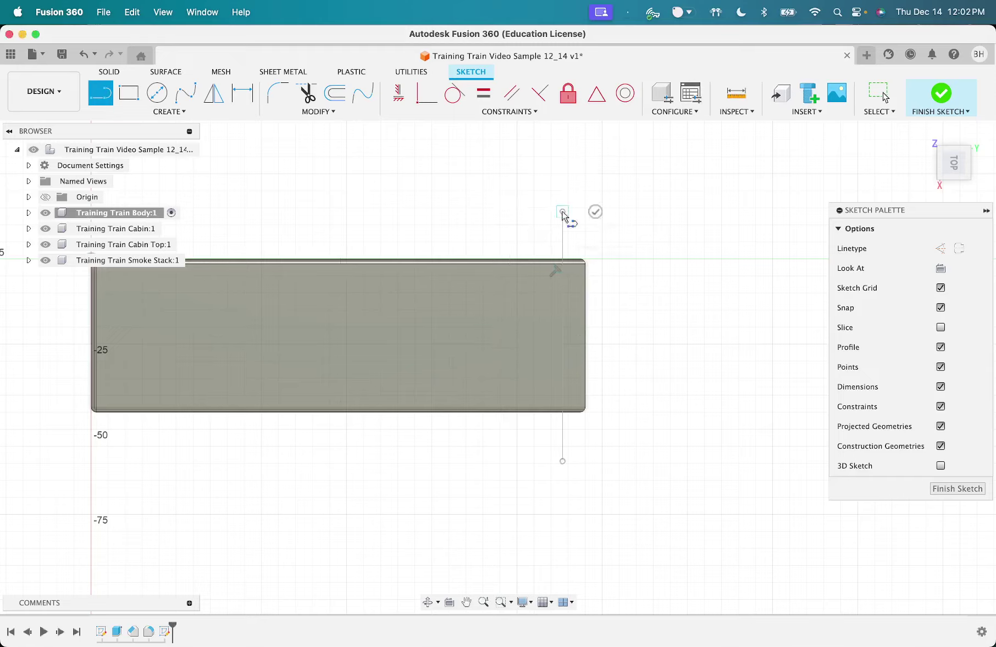
{"action": "key", "text": "Escape"}
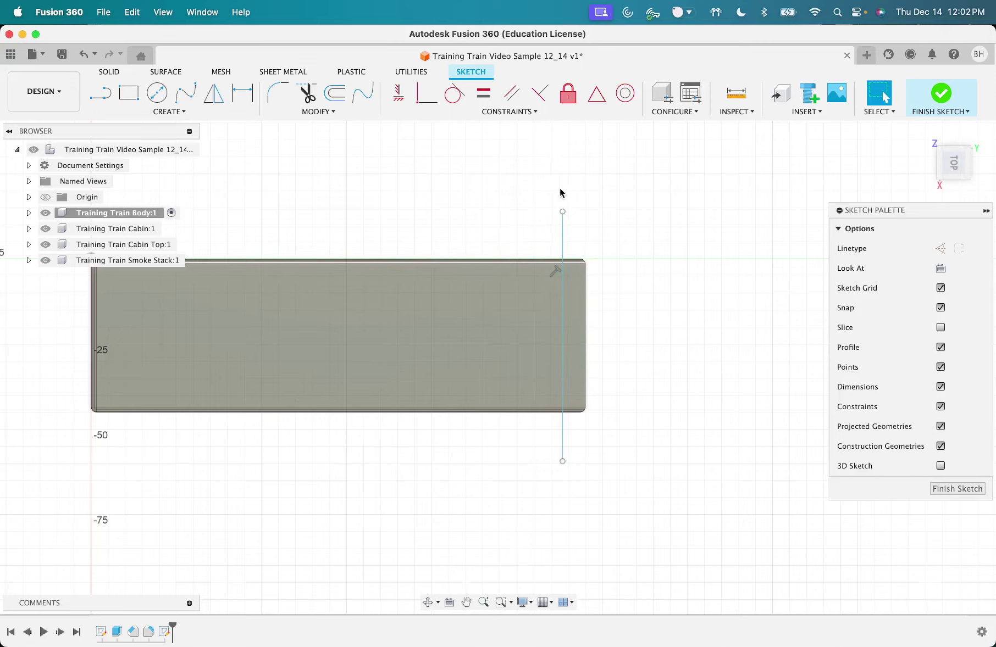
{"action": "left_click", "coordinate": [562, 238]}
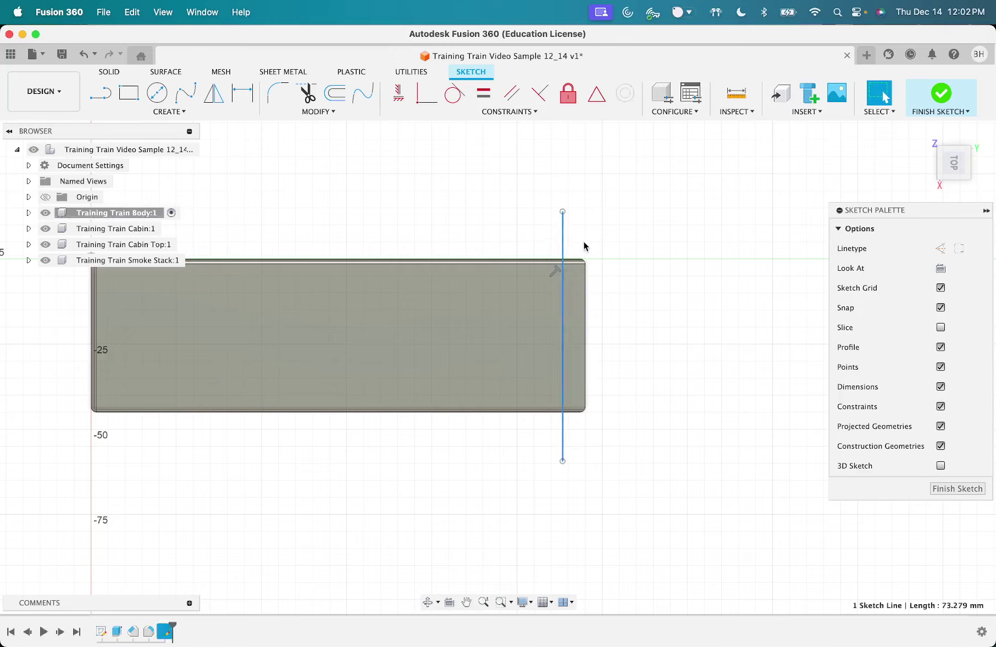
{"action": "left_click", "coordinate": [938, 248]}
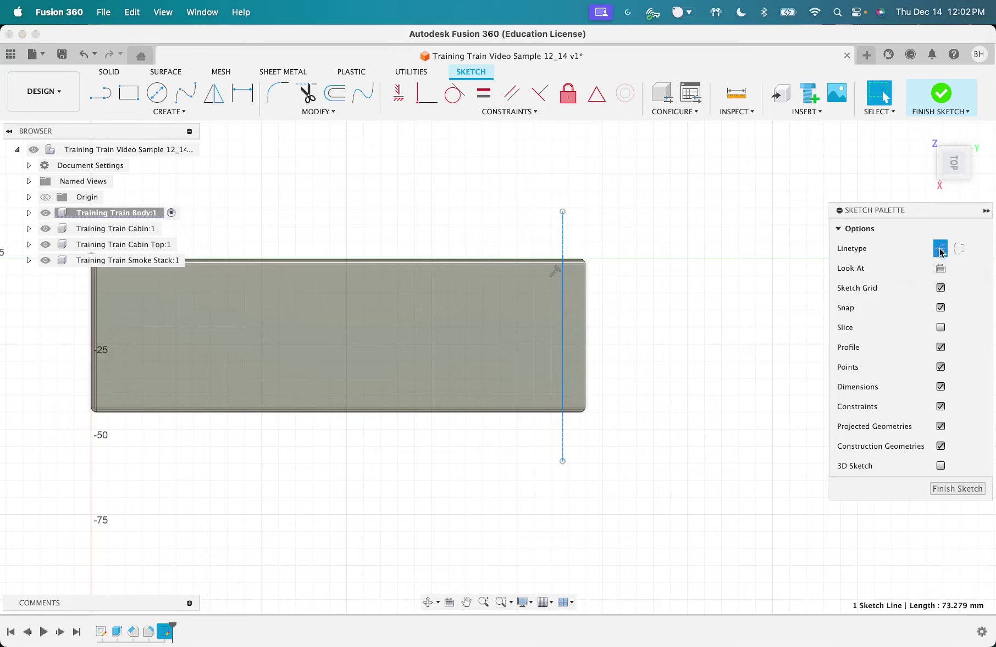
{"action": "left_click", "coordinate": [660, 281]}
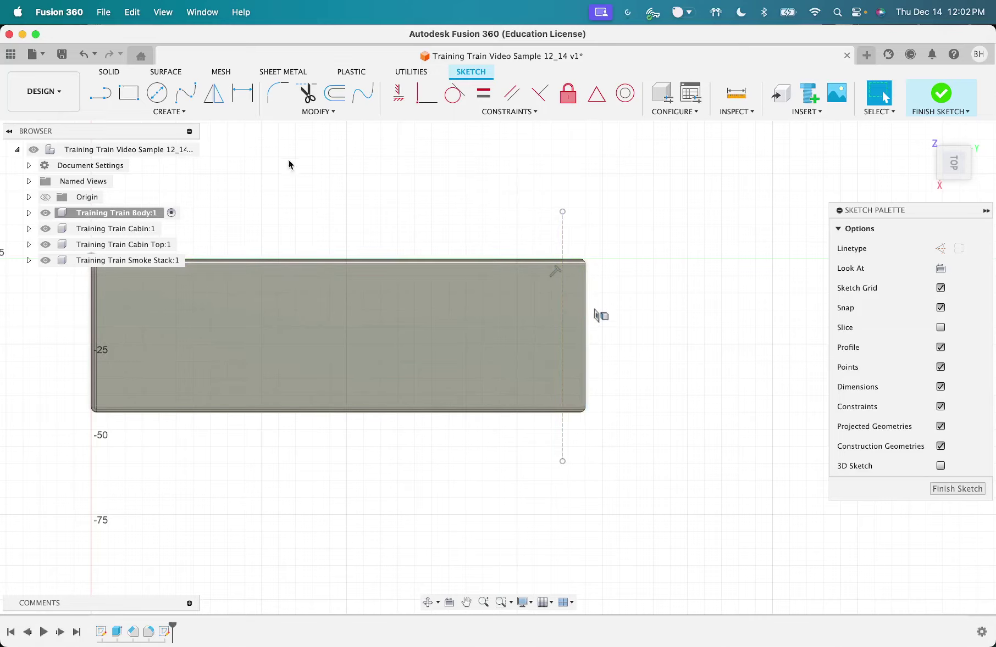
{"action": "left_click", "coordinate": [243, 98]}
{"action": "left_click", "coordinate": [243, 100]}
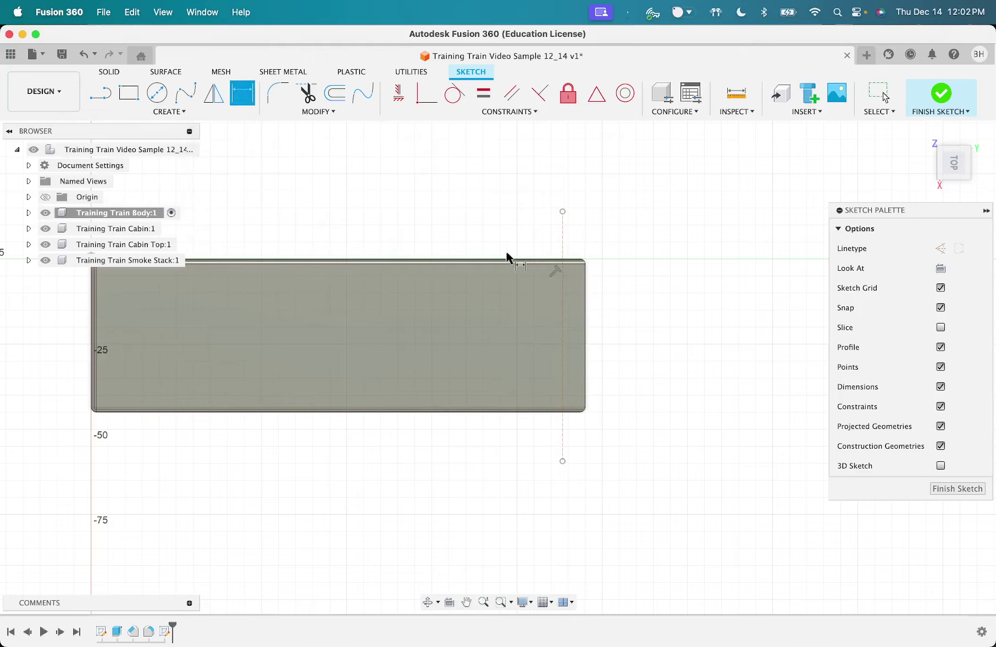
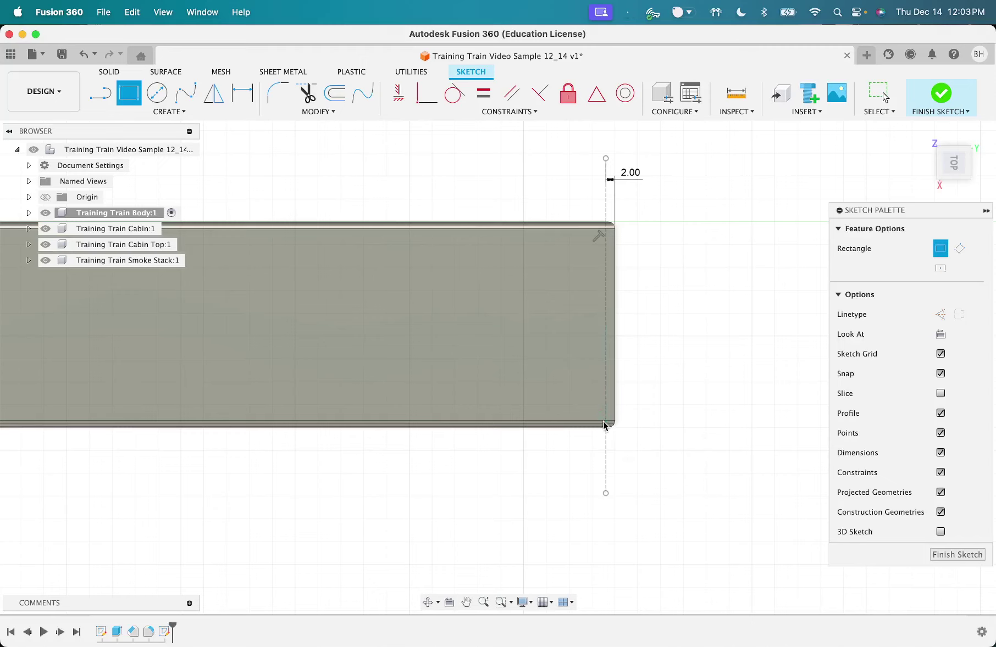
Step: Draw a 35 × 42 mm rectangle from the construction line toward the front, spanning the flat width of the body's top face
{"action": "scroll", "coordinate": [605, 423], "scroll_direction": "up", "scroll_amount": 4}
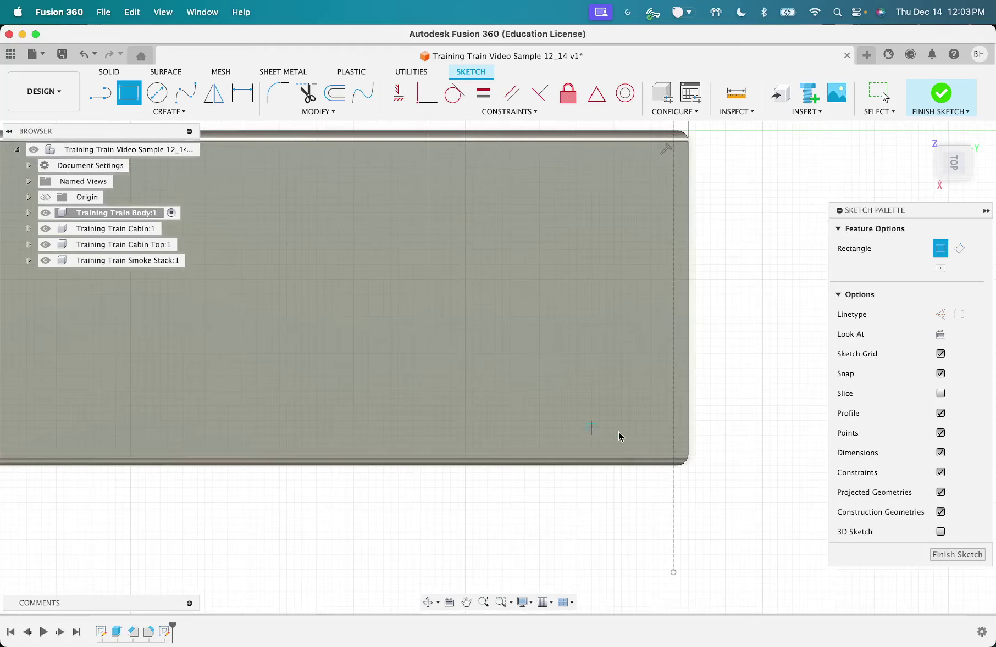
{"action": "left_click", "coordinate": [673, 456]}
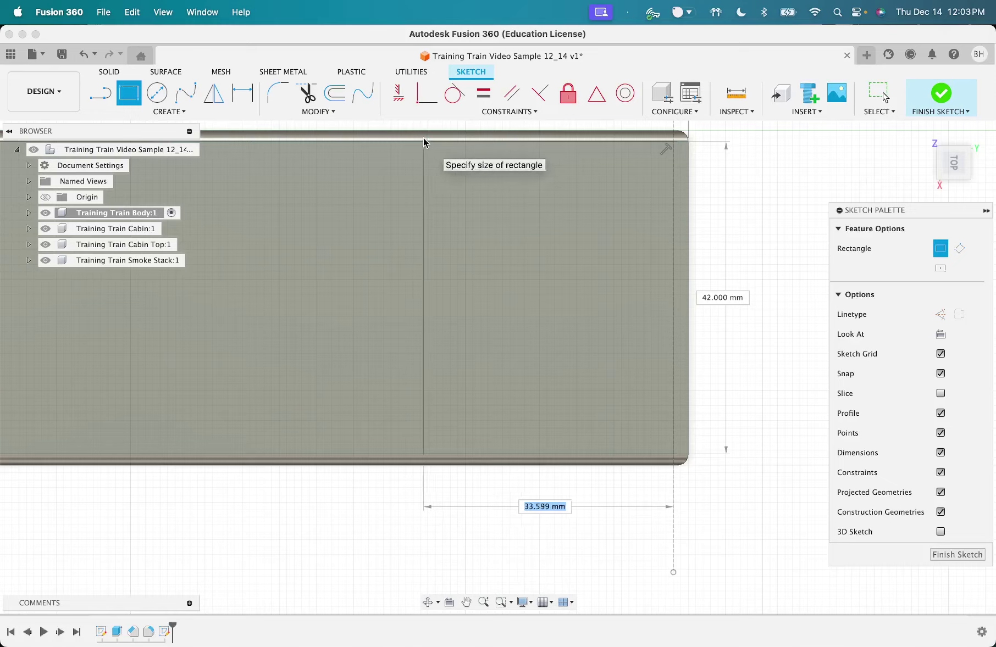
{"action": "type", "text": "35"}
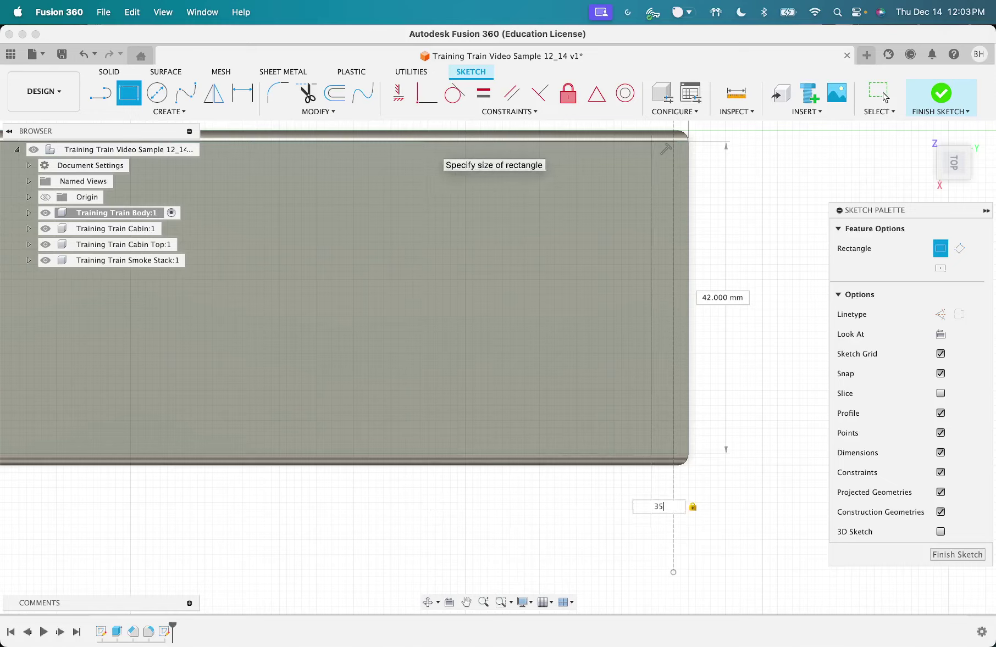
{"action": "key", "text": "Tab"}
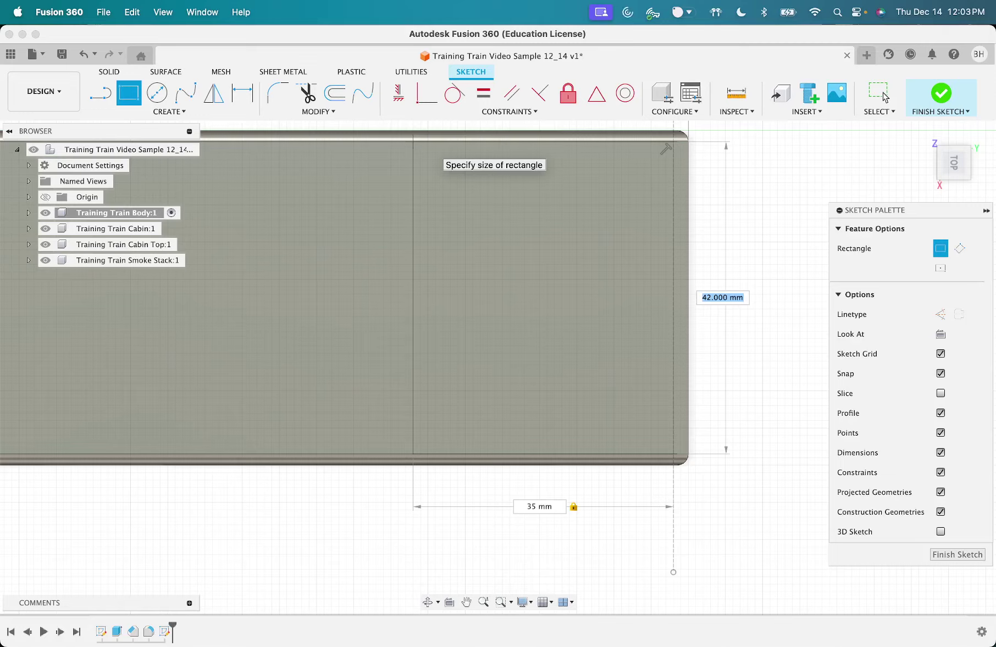
{"action": "key", "text": "Tab"}
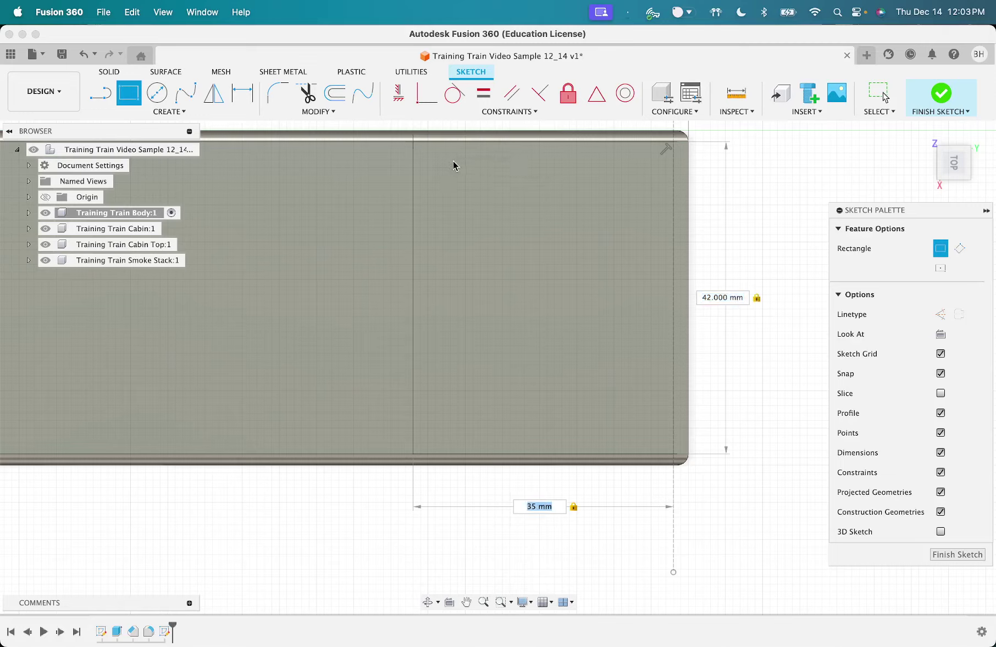
{"action": "key", "text": "Return"}
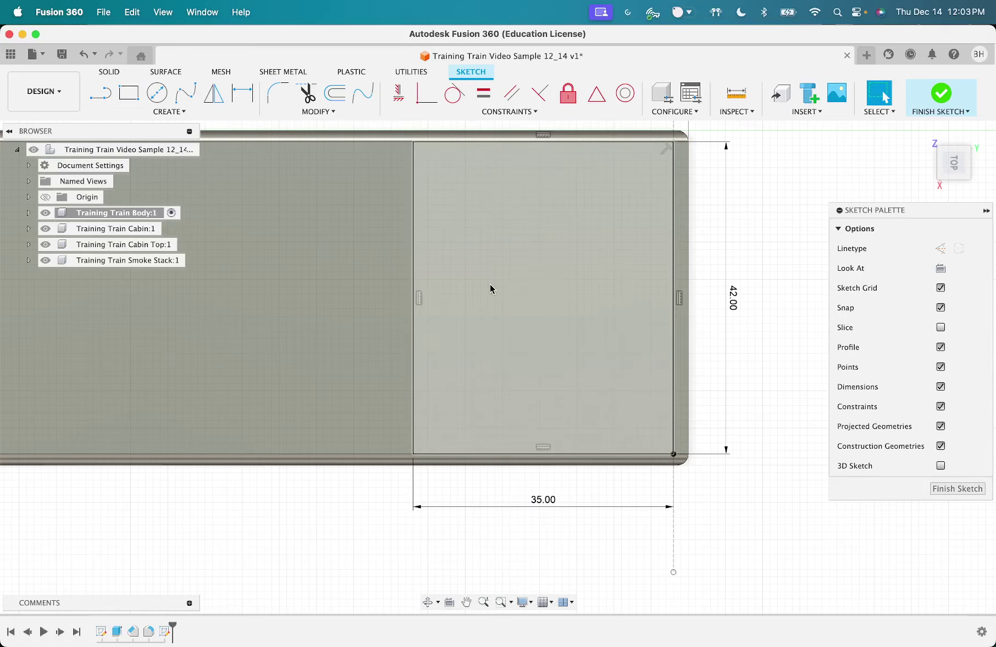
Step: Offset the rectangle inward by 3.25 mm and finish the sketch
{"action": "scroll", "coordinate": [491, 288], "scroll_direction": "down", "scroll_amount": 2}
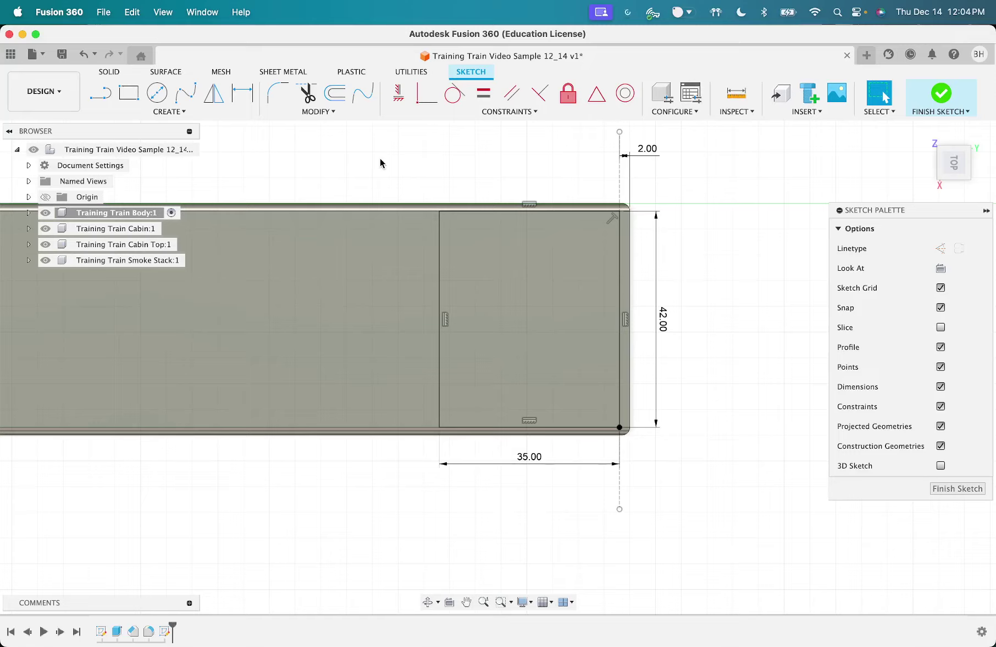
{"action": "left_click", "coordinate": [337, 95]}
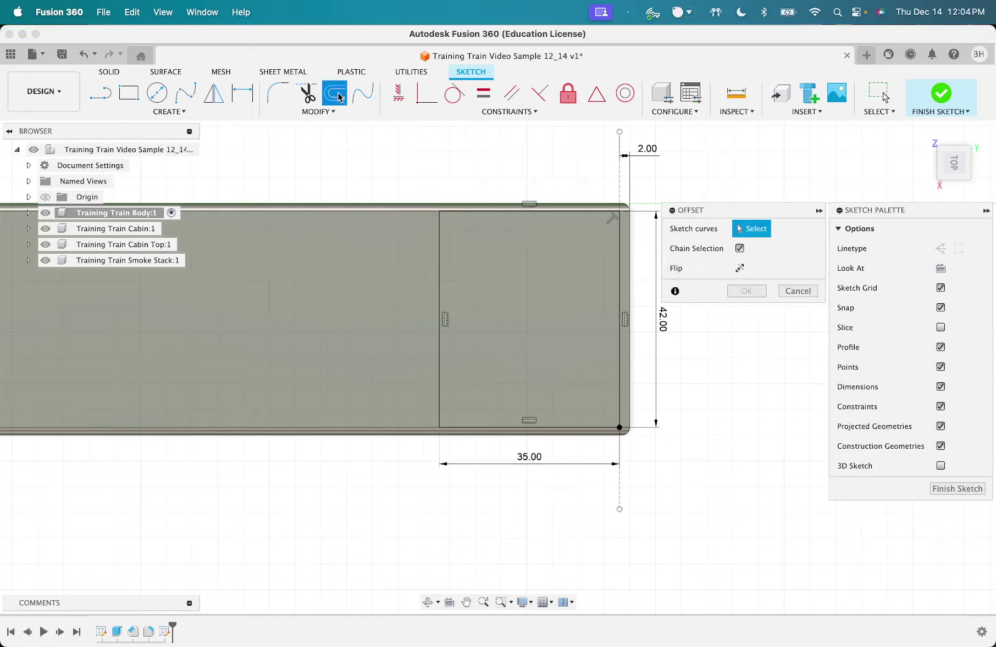
{"action": "left_click", "coordinate": [439, 245]}
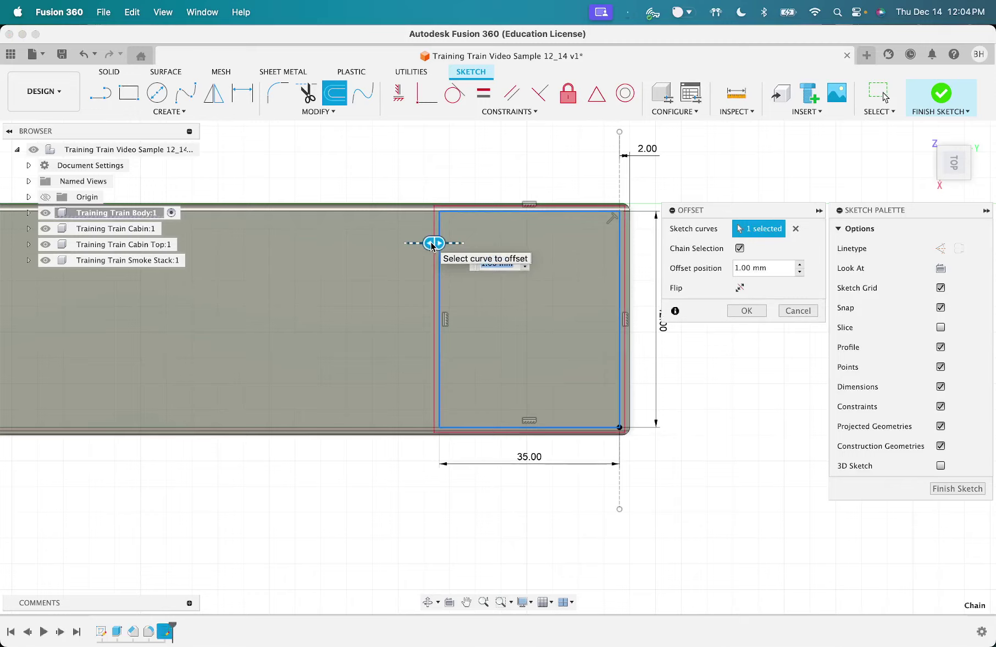
{"action": "left_click_drag", "start_coordinate": [431, 245], "coordinate": [466, 243]}
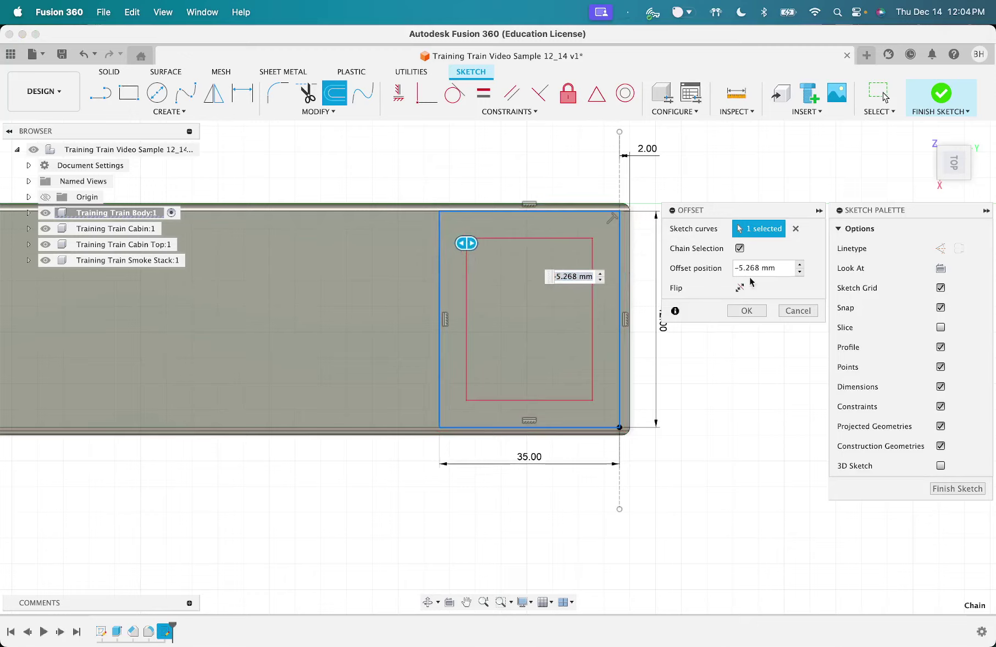
{"action": "left_click_drag", "start_coordinate": [760, 268], "coordinate": [745, 269]}
{"action": "key", "text": "BackSpace"}
{"action": "key", "text": "BackSpace"}
{"action": "key", "text": "BackSpace"}
{"action": "type", "text": "3"}
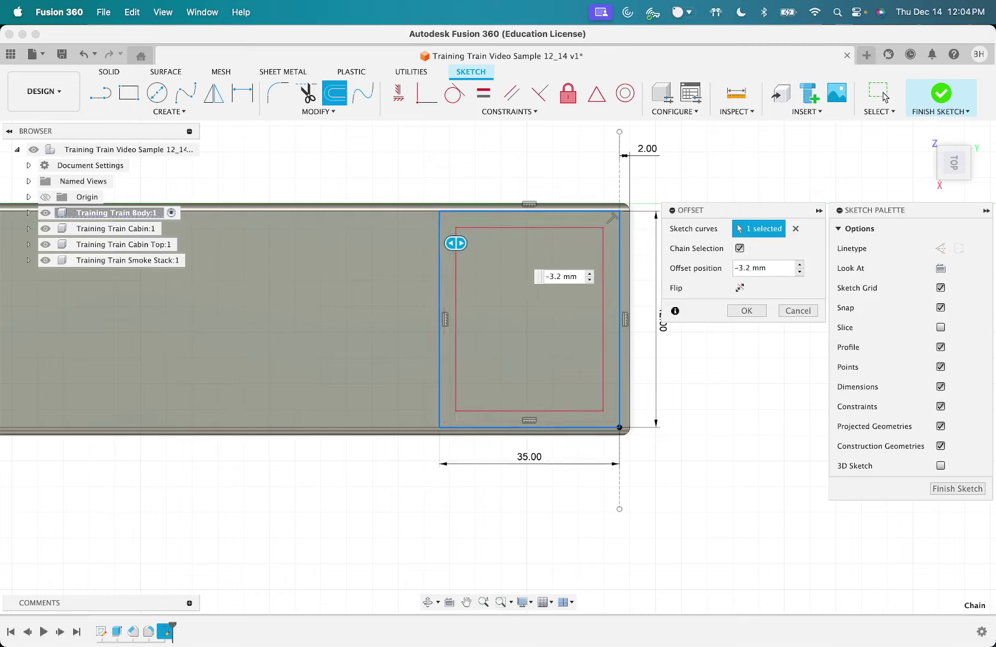
{"action": "type", "text": ".25"}
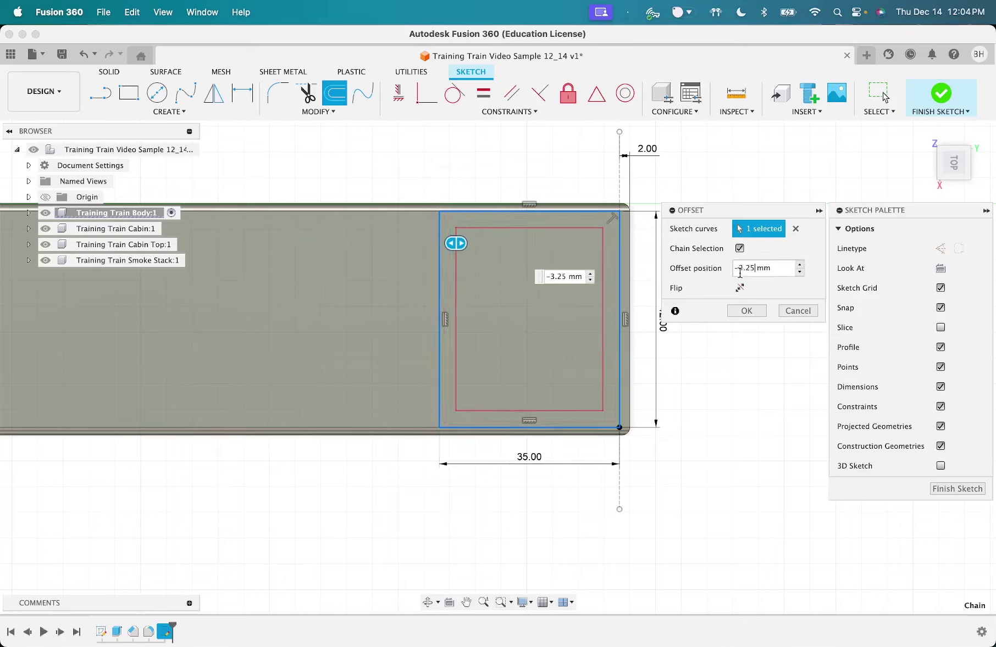
{"action": "left_click", "coordinate": [746, 311]}
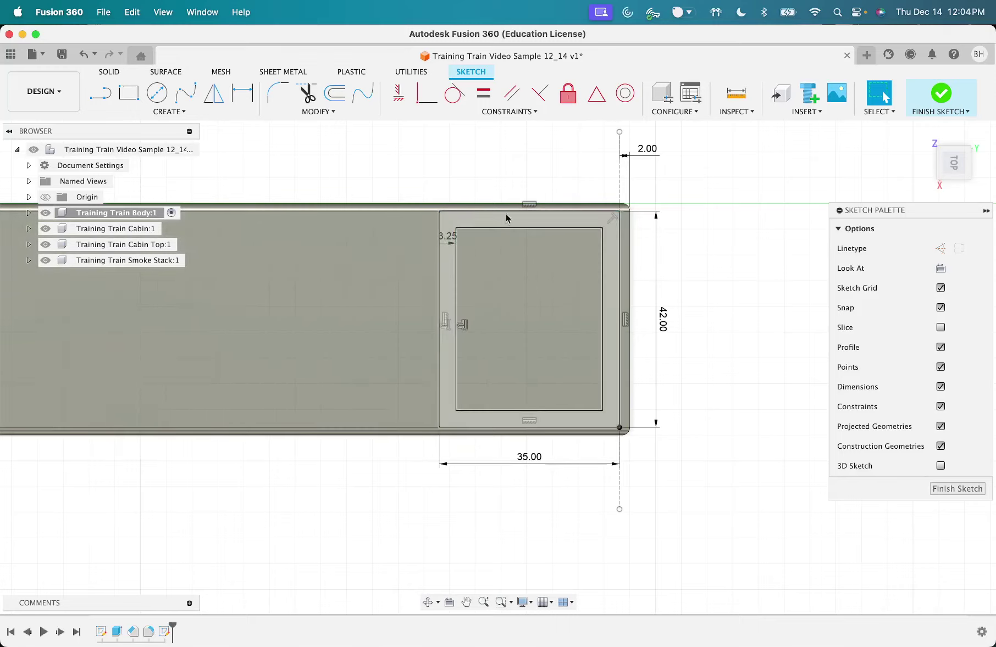
{"action": "scroll", "coordinate": [506, 218], "scroll_direction": "up", "scroll_amount": 3}
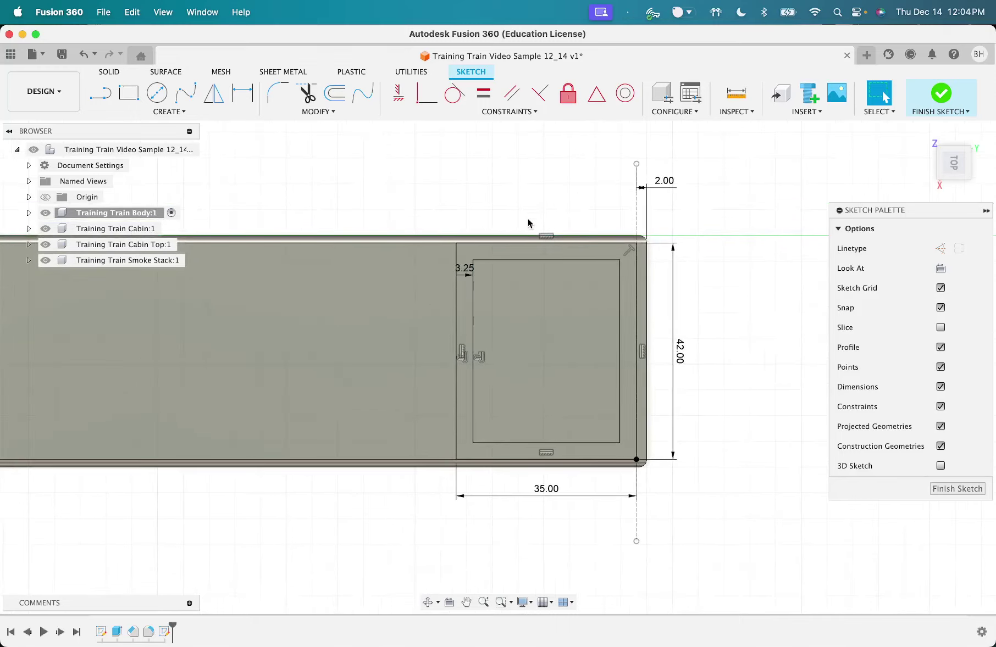
{"action": "left_click", "coordinate": [940, 101]}
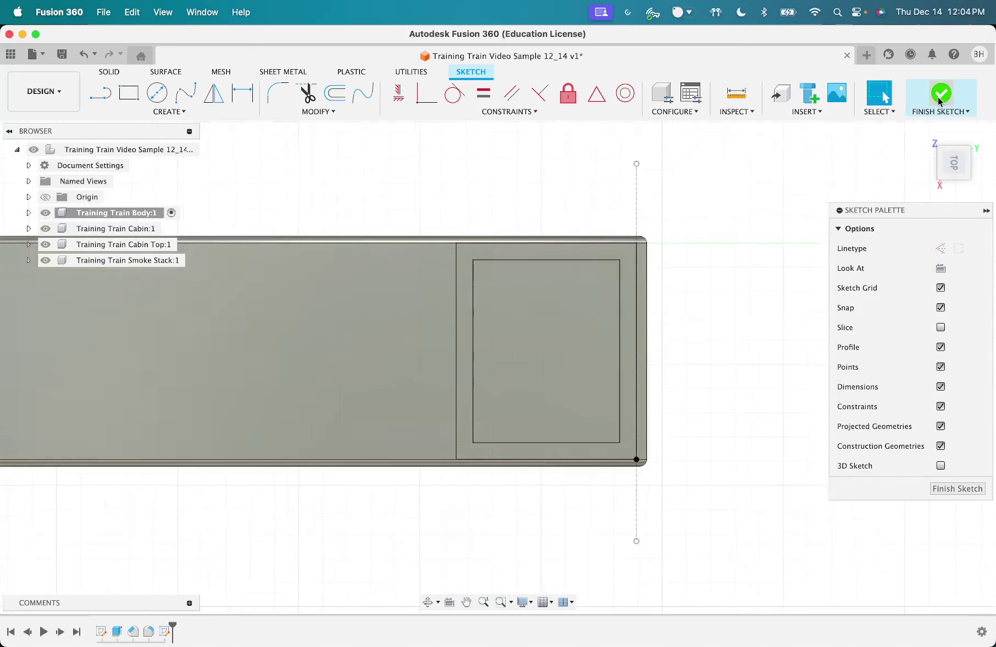
Step: Cut the rectangular ring between the outer and offset rectangles 4 mm deep into the train body with Extrude
{"action": "left_click", "coordinate": [925, 134]}
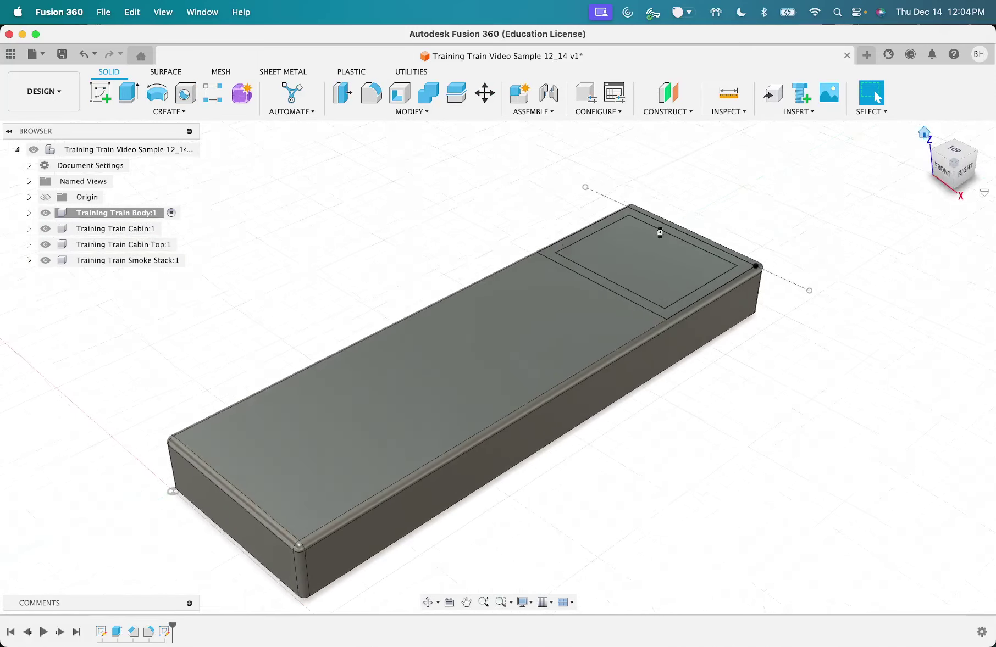
{"action": "left_click", "coordinate": [129, 94]}
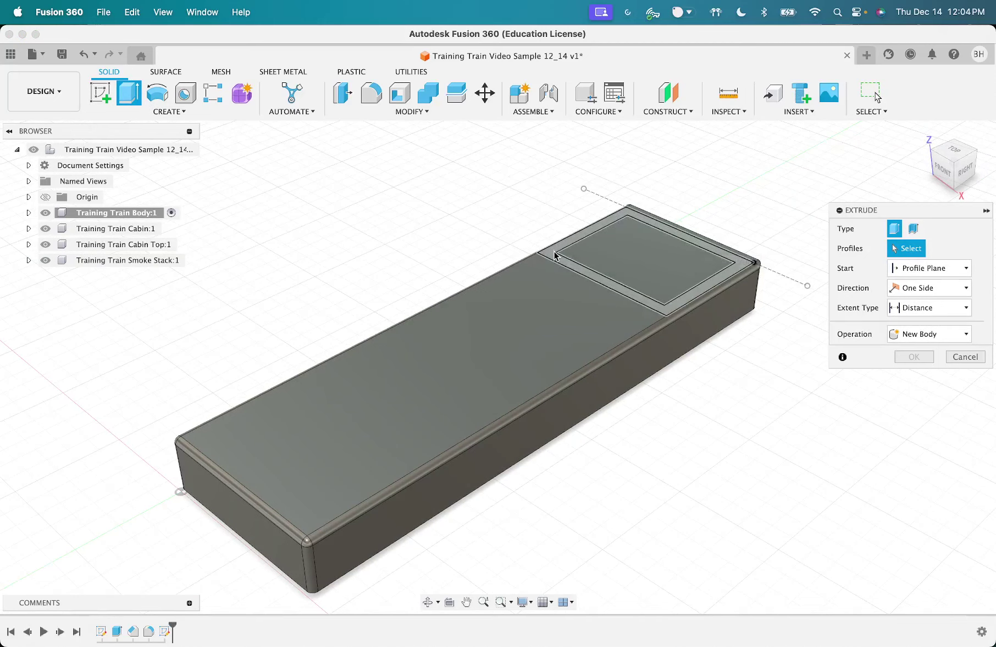
{"action": "left_click", "coordinate": [573, 270]}
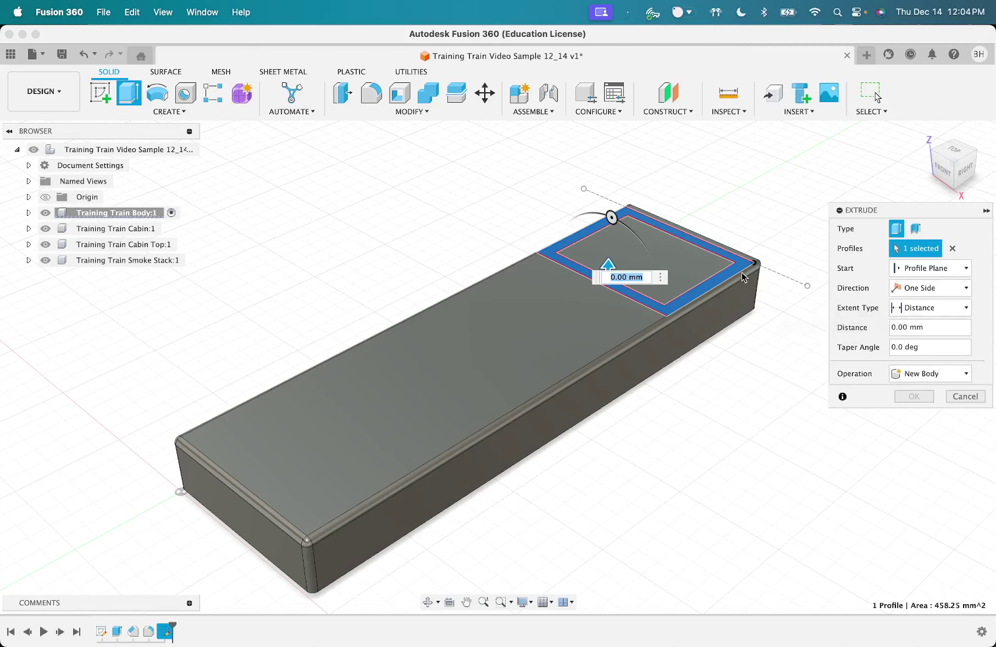
{"action": "left_click", "coordinate": [890, 328]}
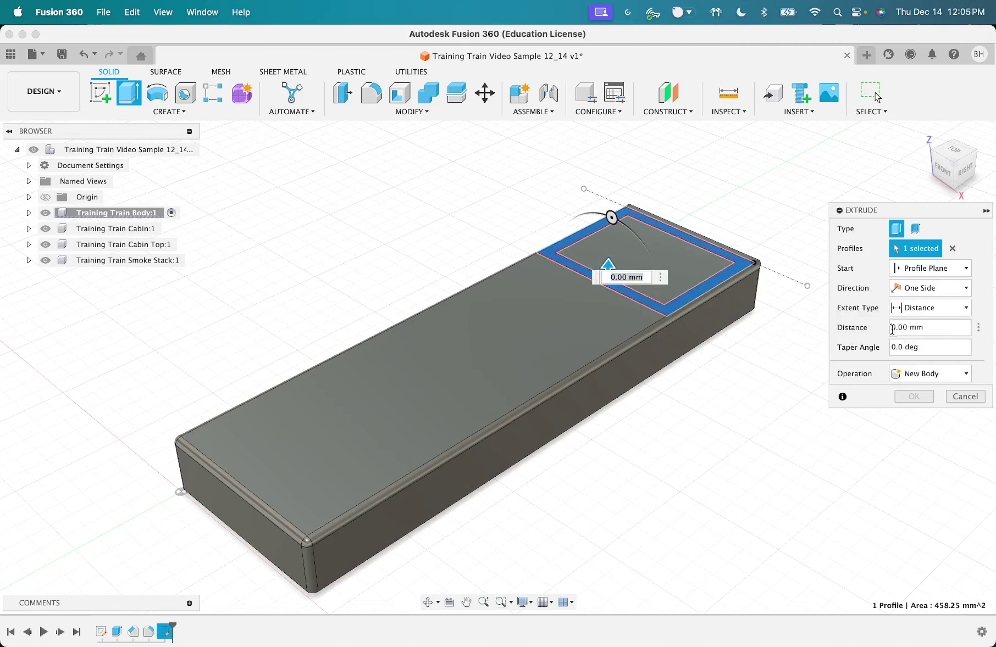
{"action": "type", "text": "-4"}
{"action": "key", "text": "Return"}
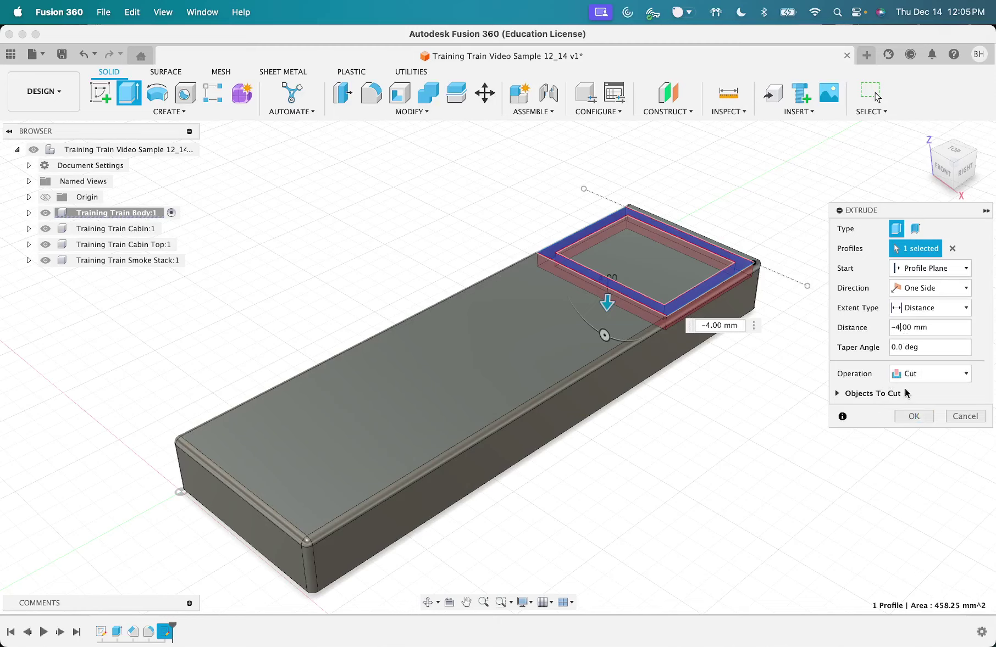
{"action": "left_click", "coordinate": [915, 373]}
{"action": "left_click", "coordinate": [912, 402]}
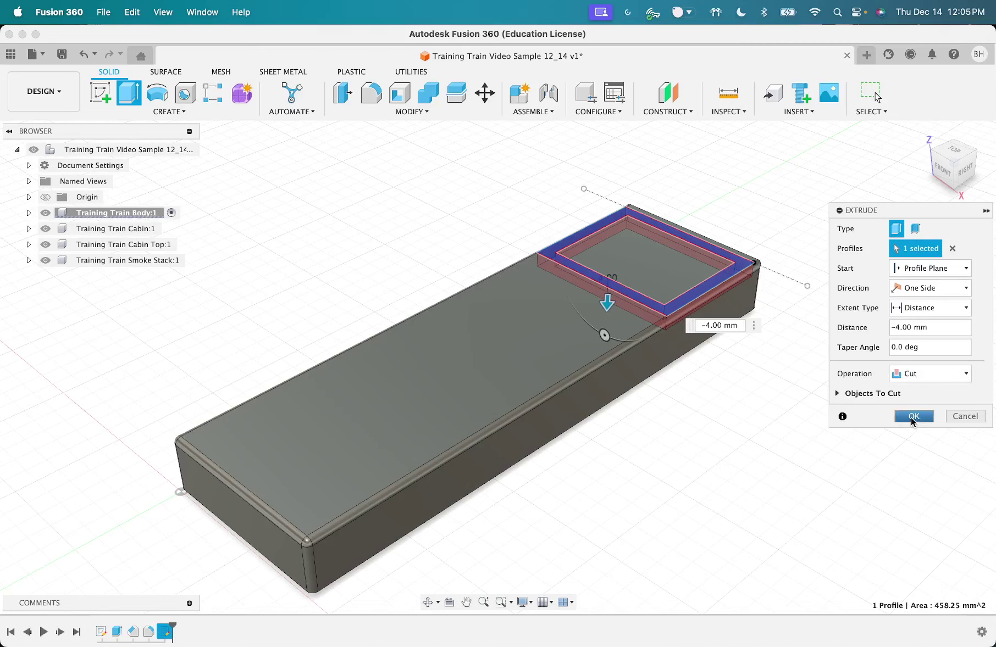
{"action": "left_click", "coordinate": [912, 416]}
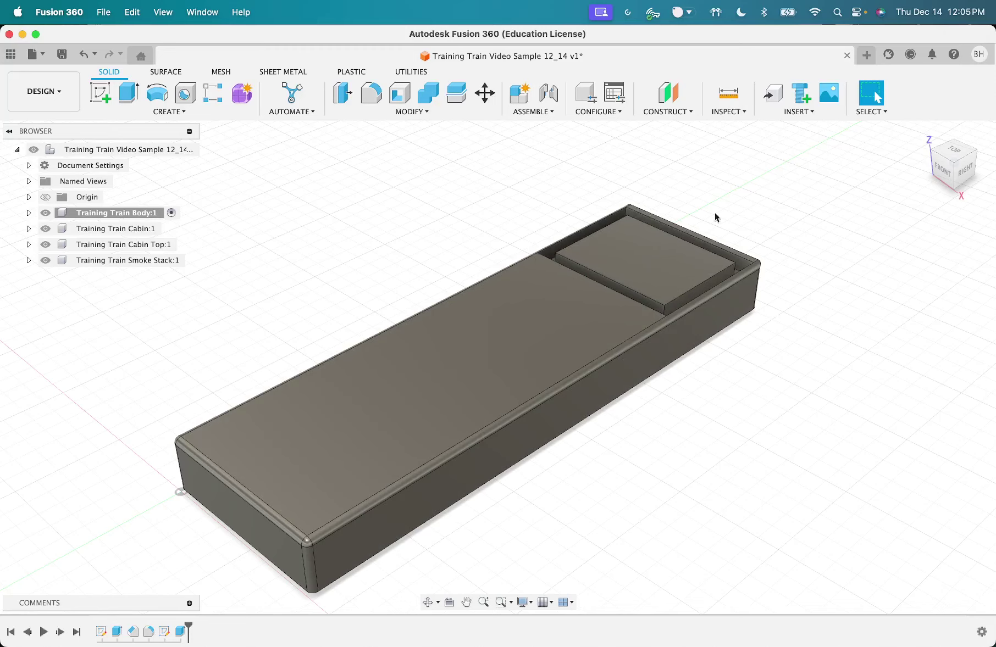
Step: Start a new sketch on the top face of the raised rectangle inside the cabin groove
{"action": "left_click_drag", "start_coordinate": [949, 166], "coordinate": [944, 168]}
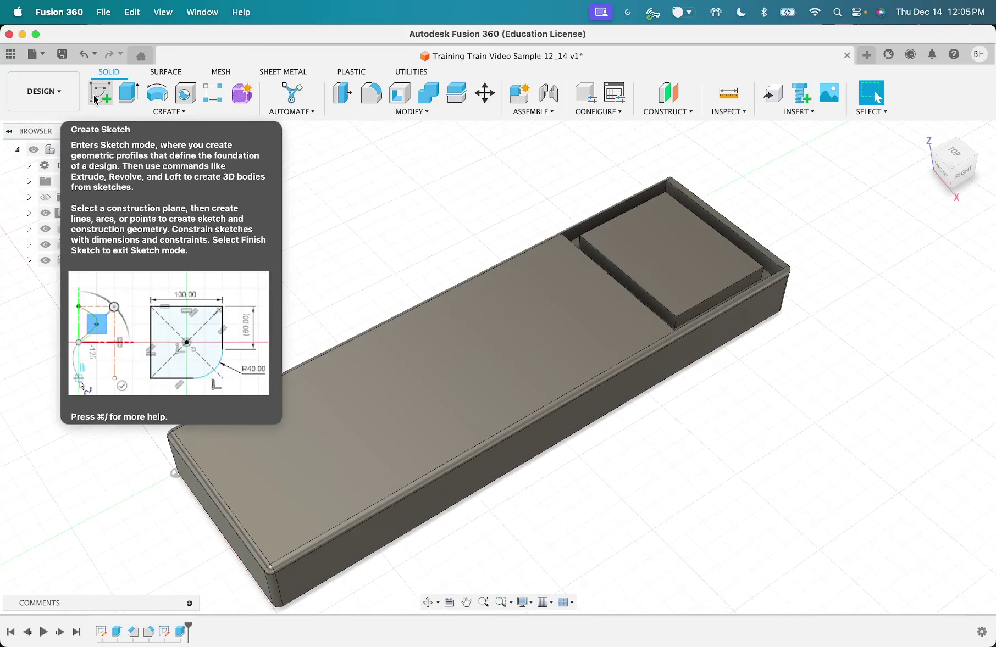
{"action": "left_click", "coordinate": [676, 248]}
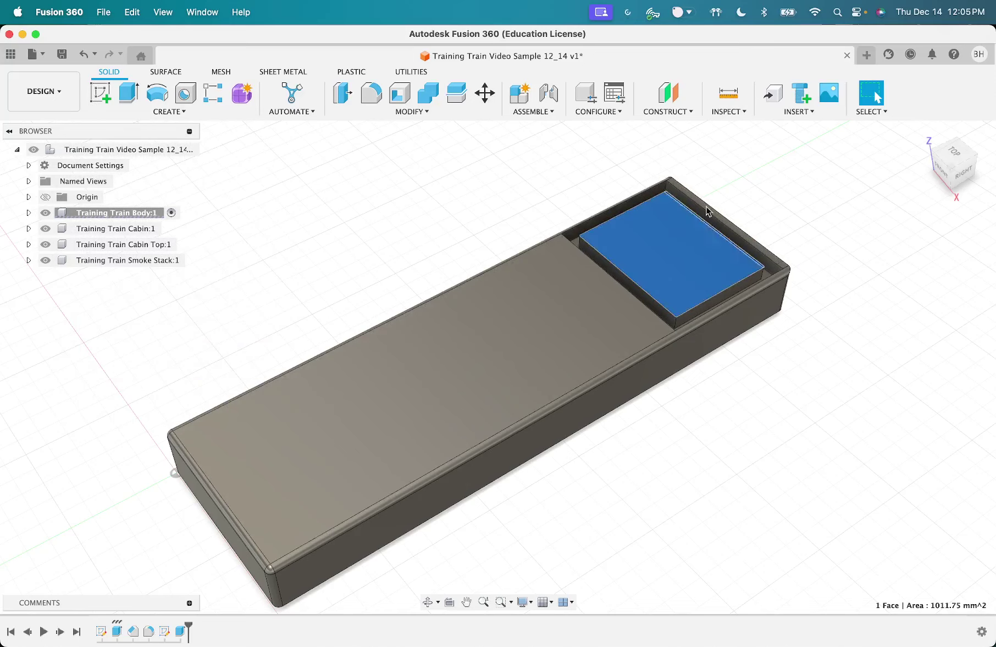
{"action": "left_click", "coordinate": [762, 206]}
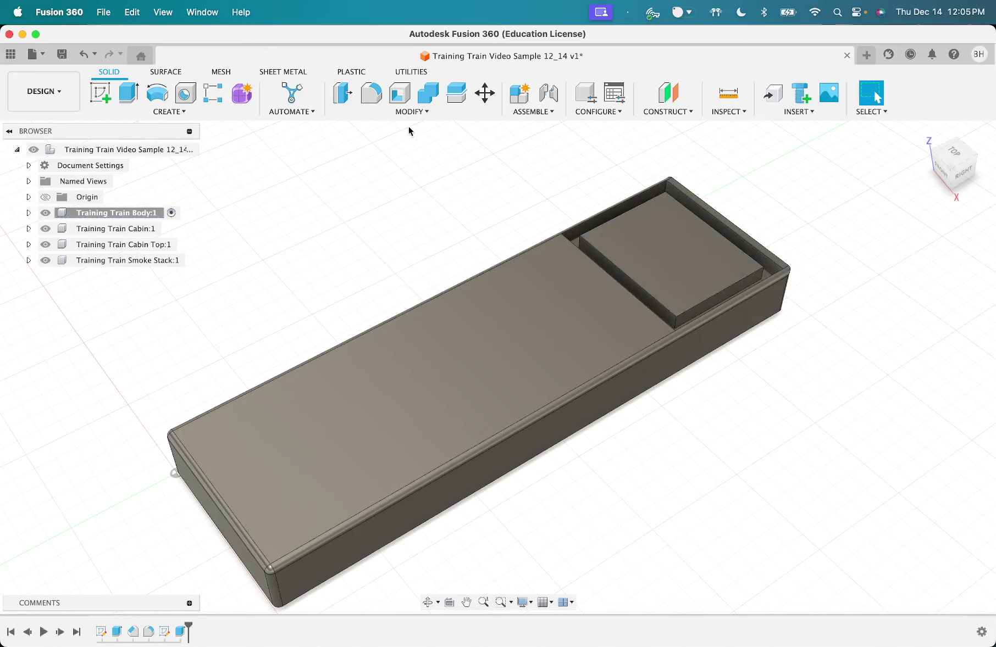
{"action": "left_click", "coordinate": [100, 94]}
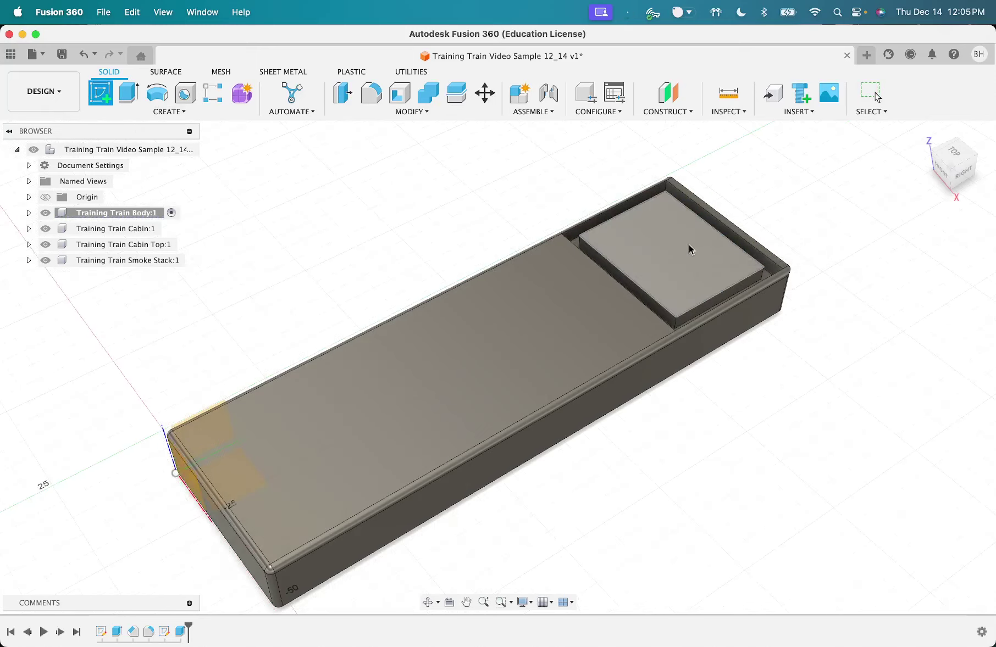
{"action": "left_click", "coordinate": [654, 257]}
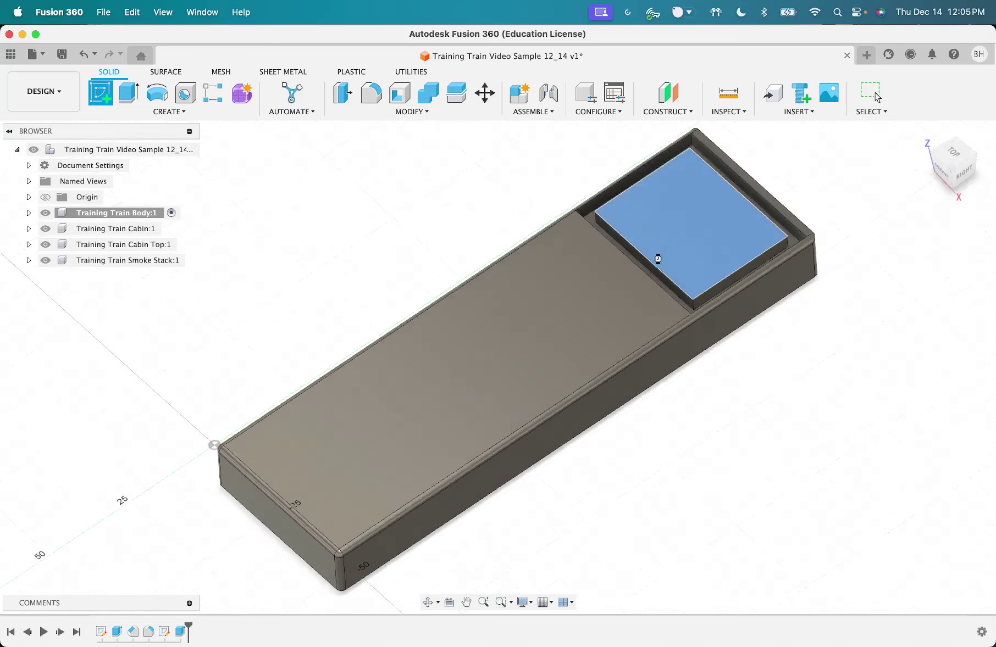
{"action": "left_click", "coordinate": [980, 147]}
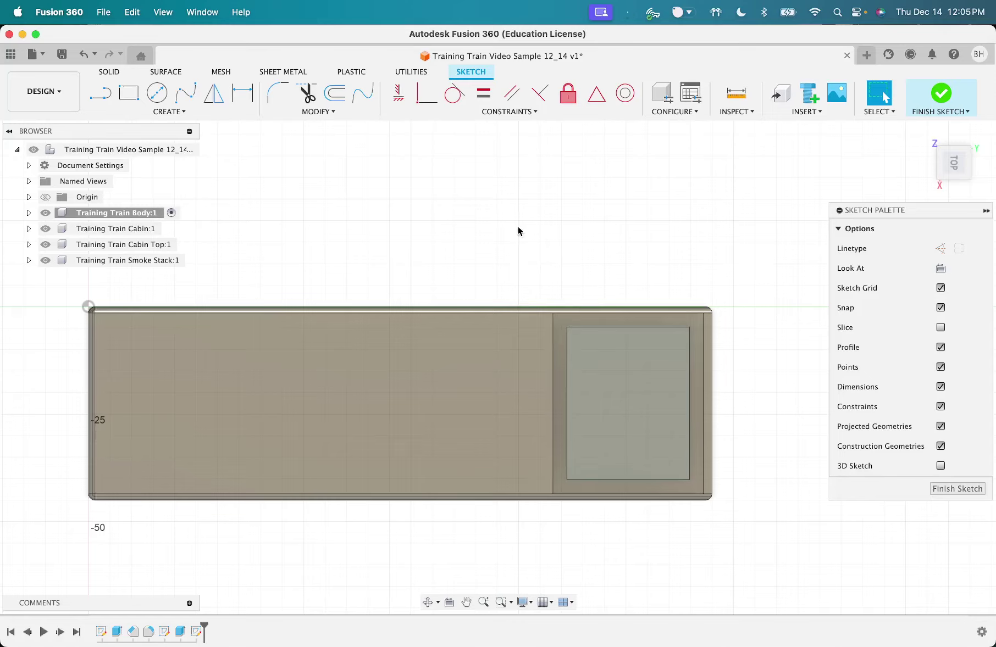
Step: Draw two diagonal lines connecting the opposite corners of the raised rectangular face
{"action": "left_click", "coordinate": [106, 97]}
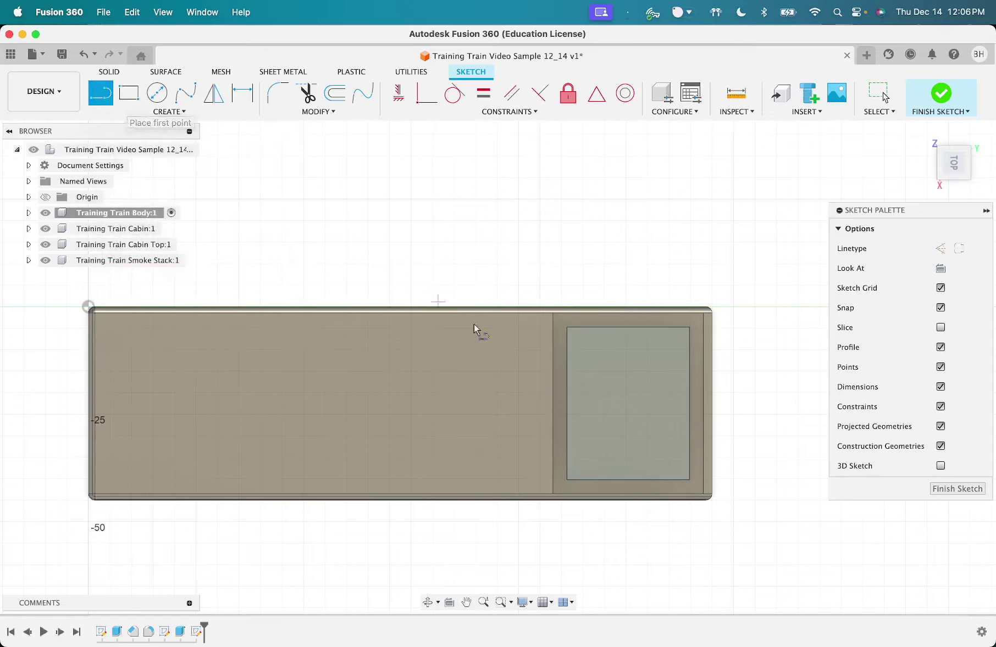
{"action": "left_click", "coordinate": [568, 329]}
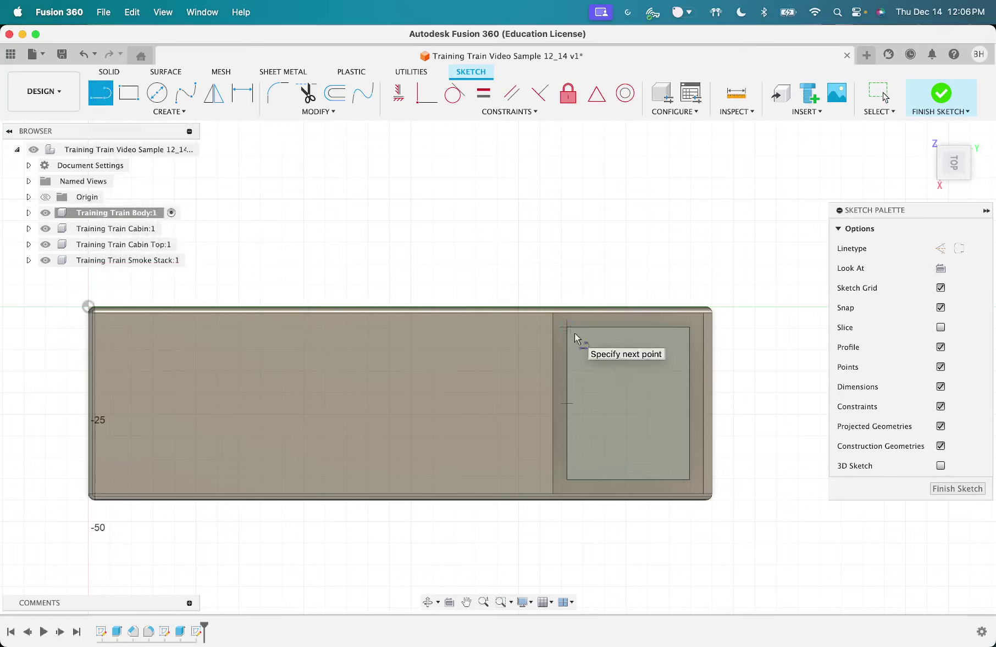
{"action": "left_click", "coordinate": [690, 480]}
{"action": "key", "text": "Escape"}
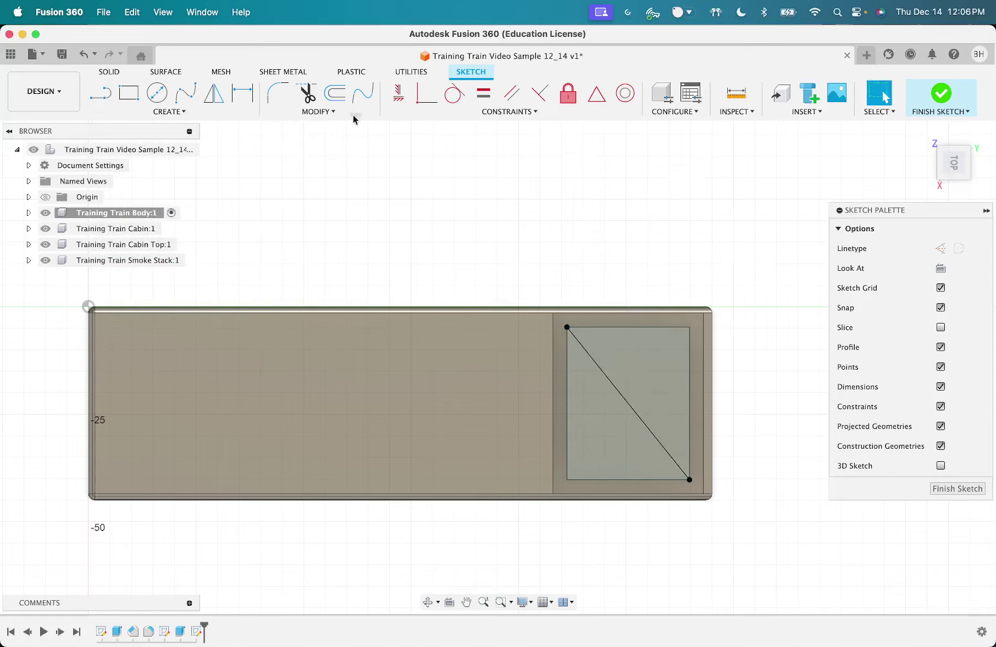
{"action": "left_click", "coordinate": [102, 95]}
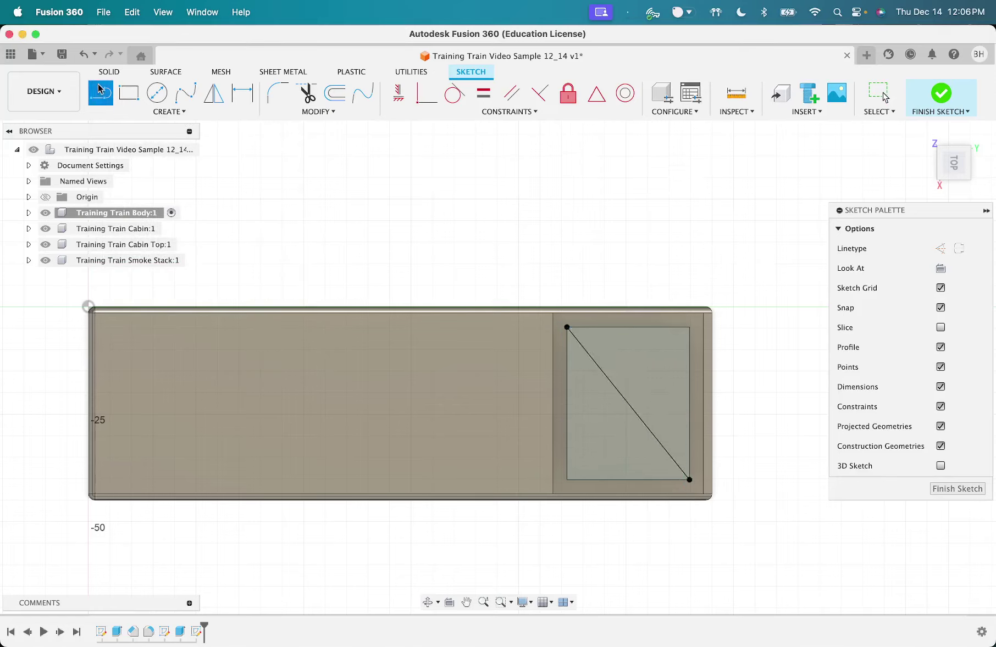
{"action": "left_click", "coordinate": [689, 329]}
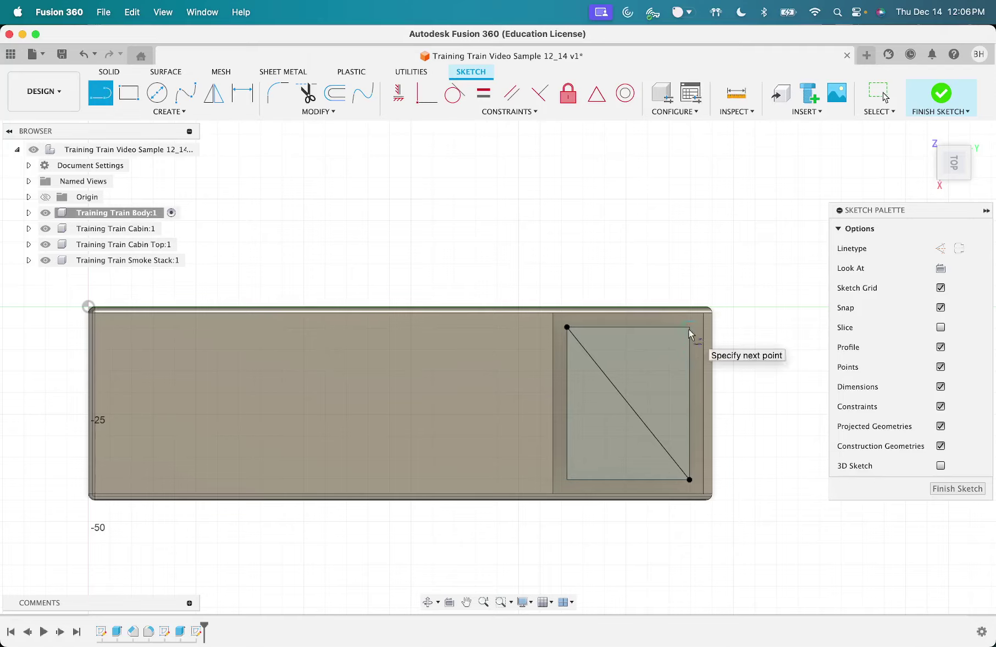
{"action": "double_click", "coordinate": [567, 480]}
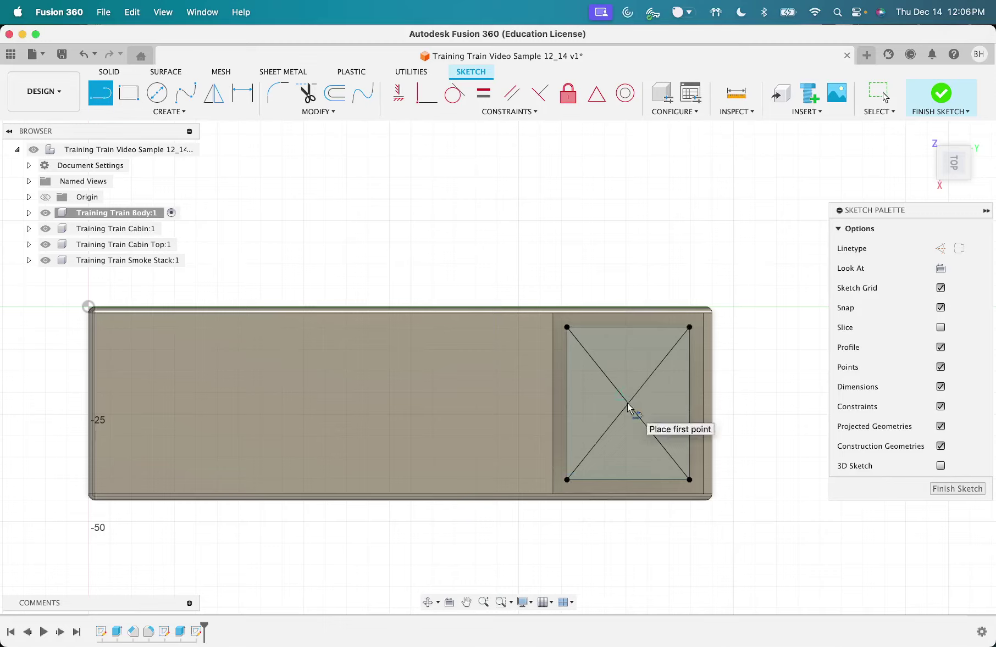
{"action": "key", "text": "Escape"}
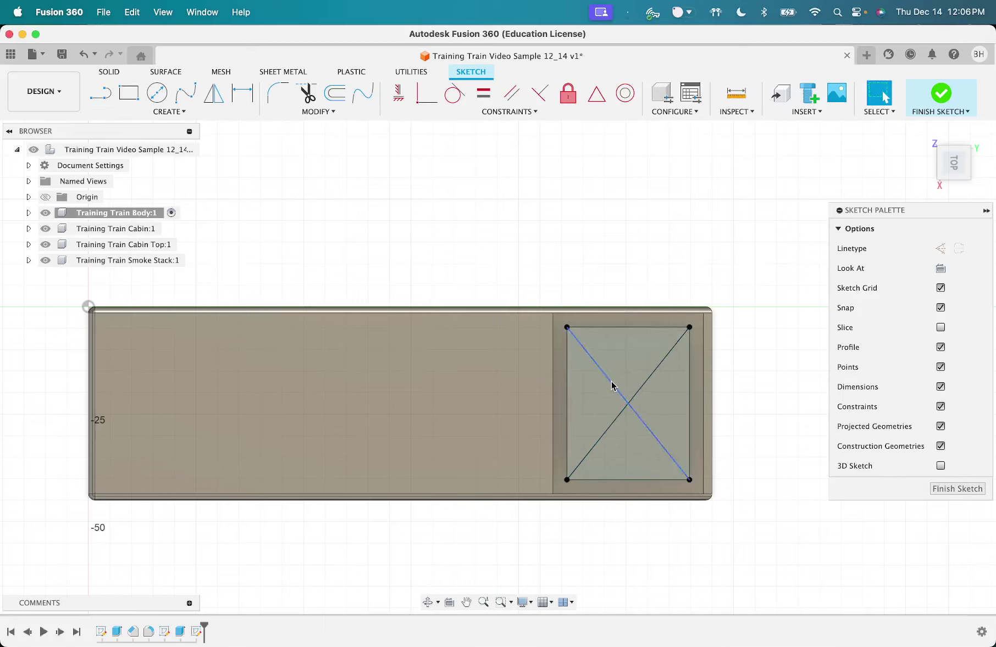
Step: Convert both diagonal lines to construction lines
{"action": "left_click", "coordinate": [612, 385]}
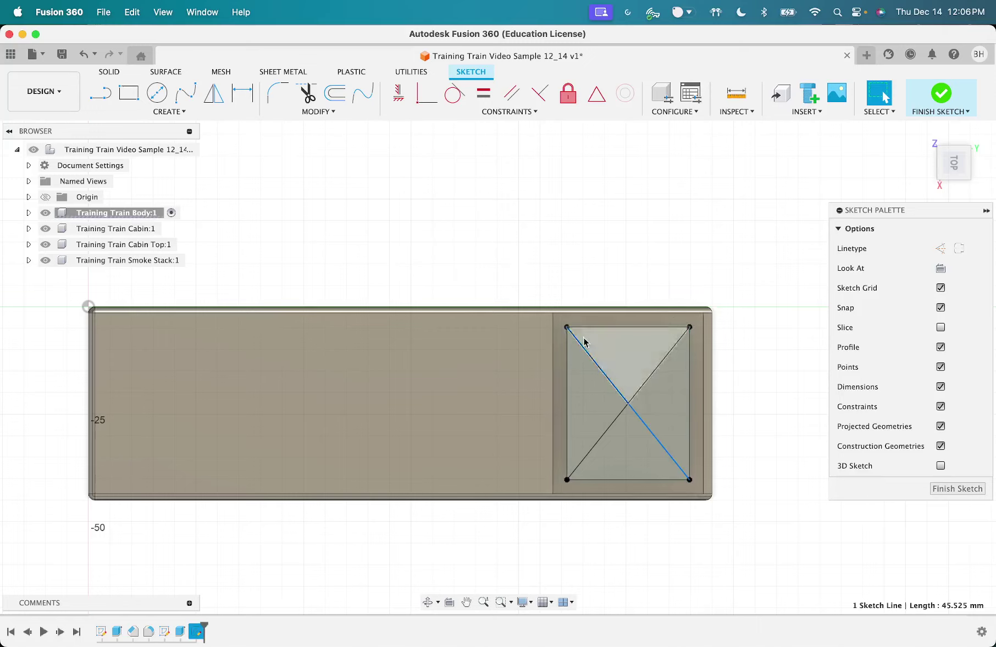
{"action": "key", "text": "x"}
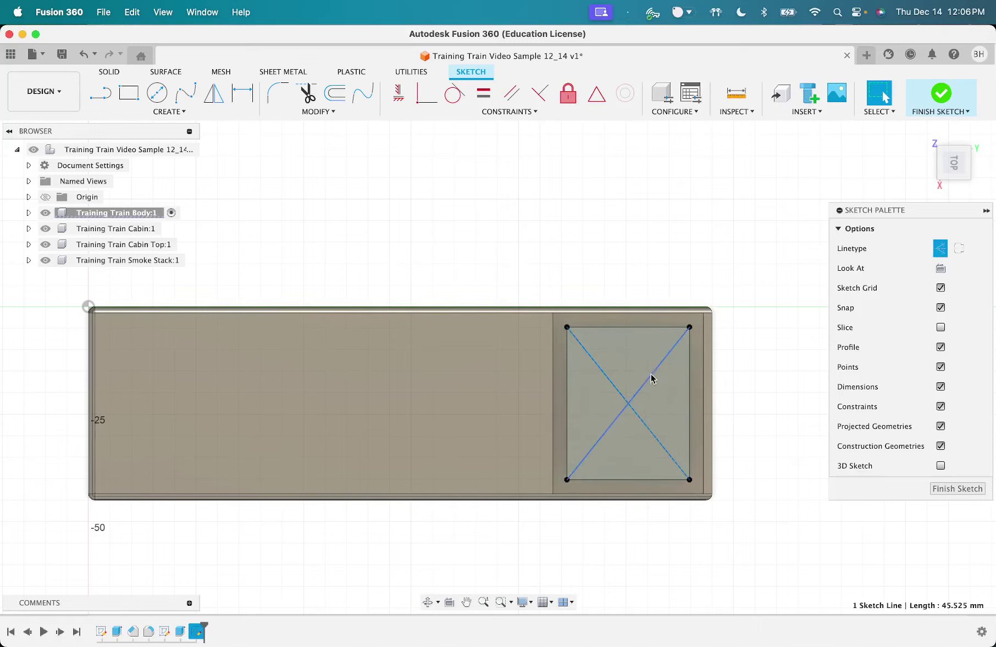
{"action": "left_click", "coordinate": [650, 379]}
{"action": "left_click", "coordinate": [606, 277]}
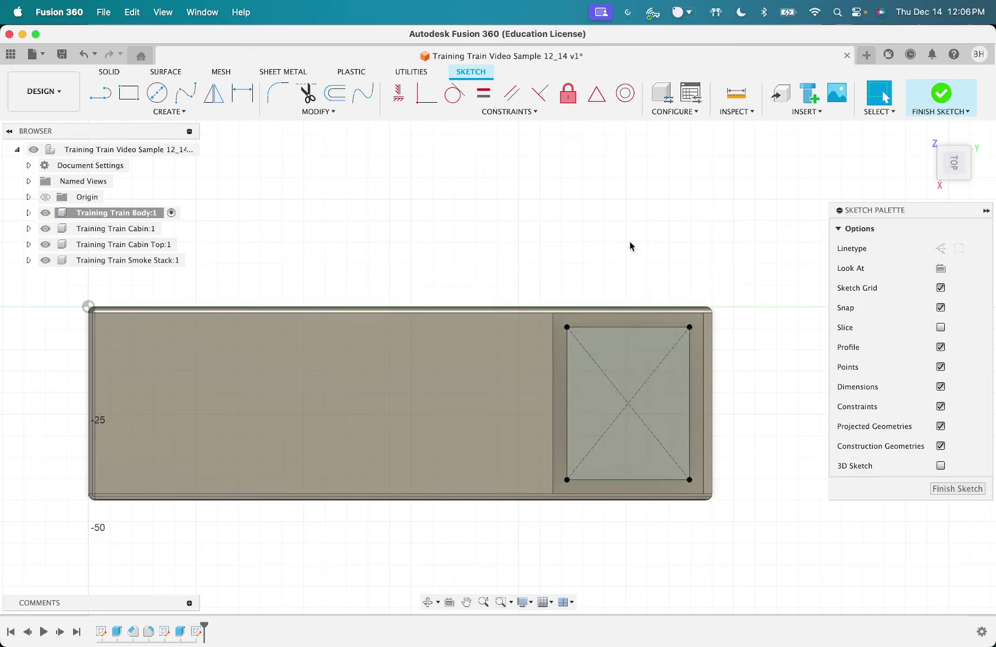
Step: Draw a 26.5 mm diameter circle centred on the intersection of the diagonals and finish the sketch
{"action": "scroll", "coordinate": [629, 242], "scroll_direction": "right", "scroll_amount": 2}
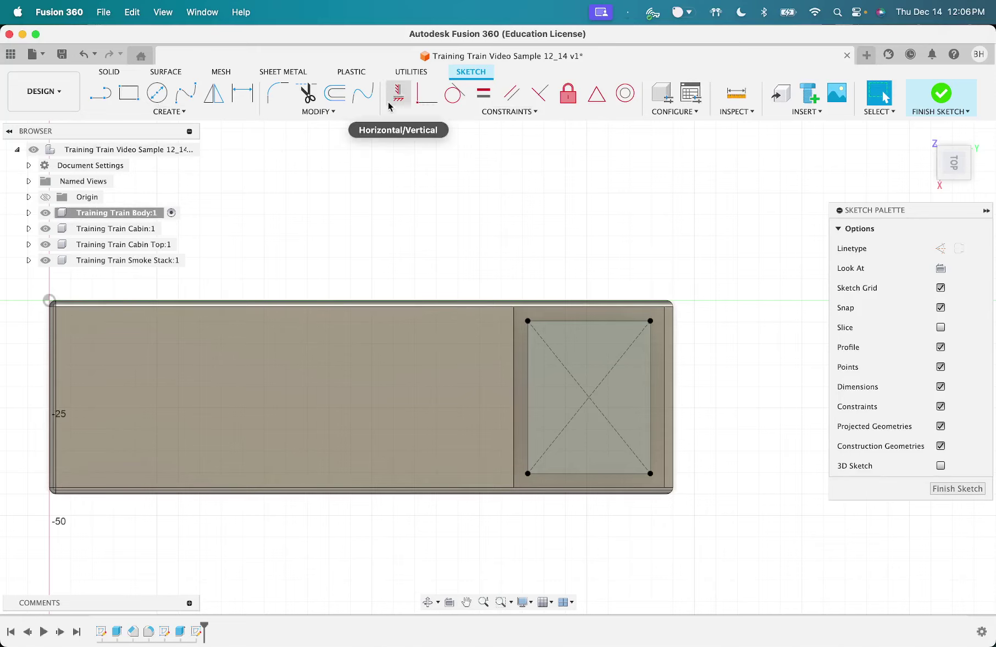
{"action": "left_click", "coordinate": [152, 99]}
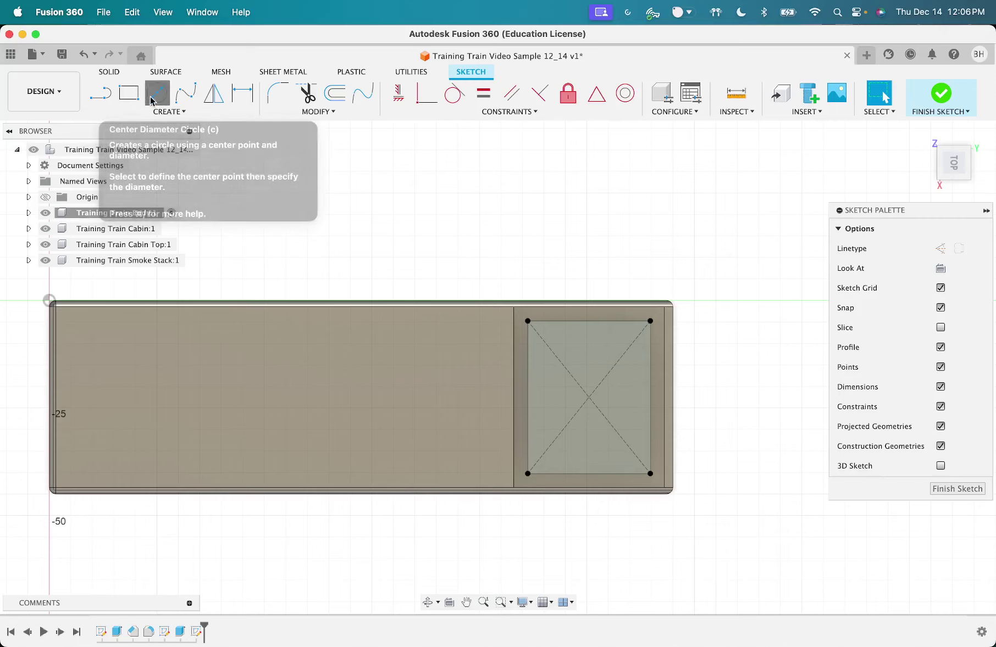
{"action": "left_click", "coordinate": [588, 397]}
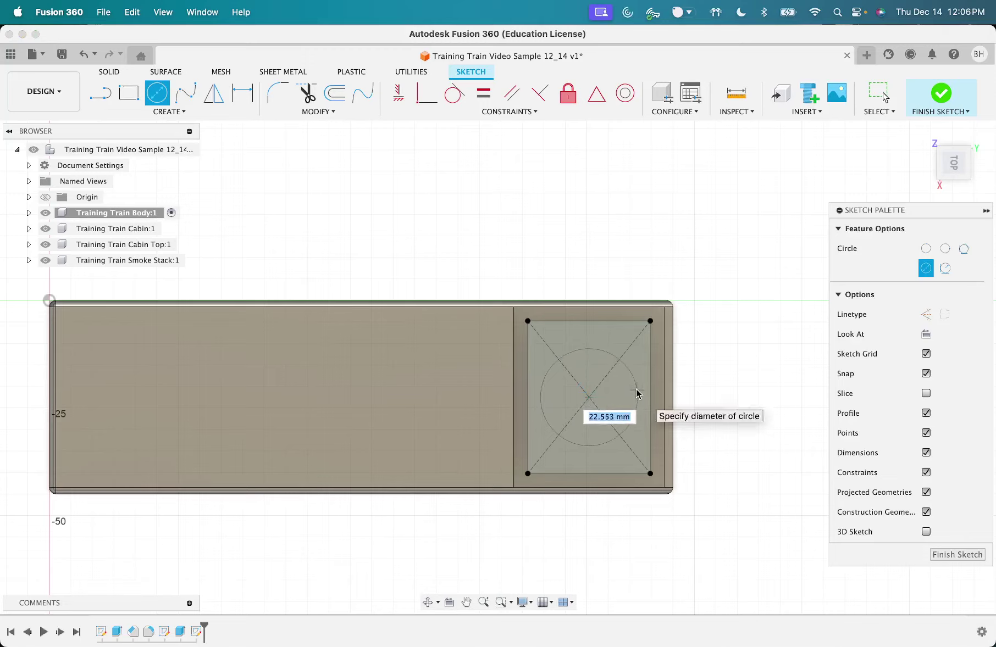
{"action": "type", "text": "26.5"}
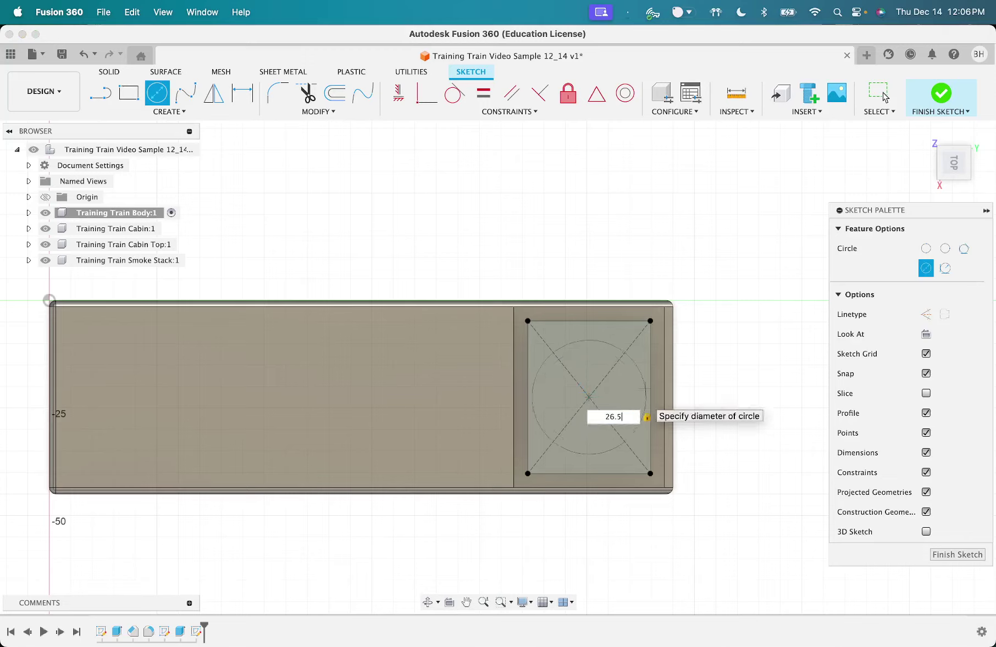
{"action": "key", "text": "Return"}
{"action": "left_click", "coordinate": [884, 97]}
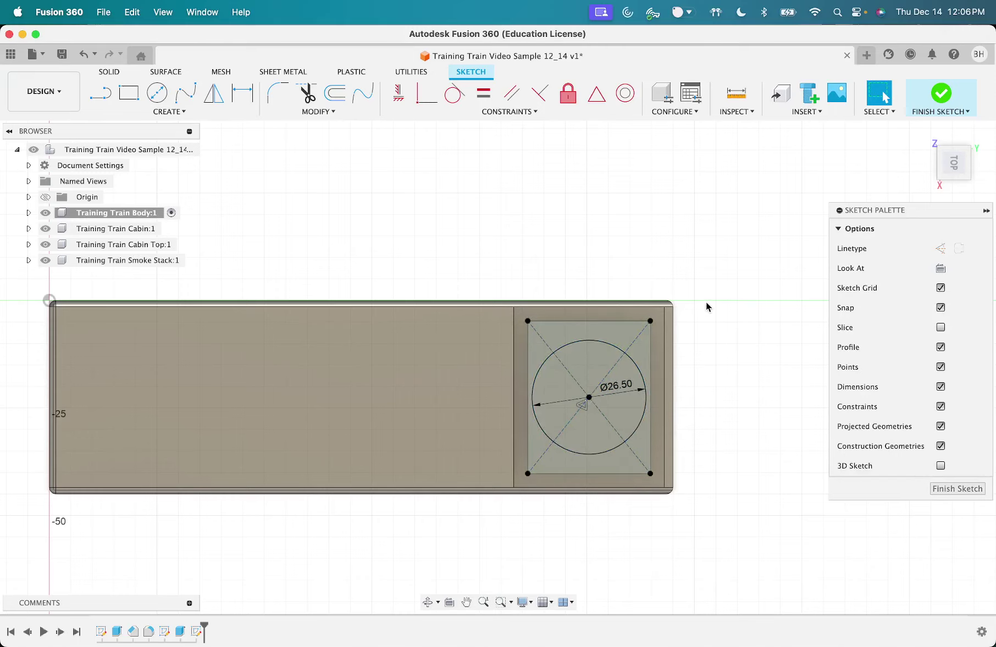
{"action": "left_click", "coordinate": [942, 97]}
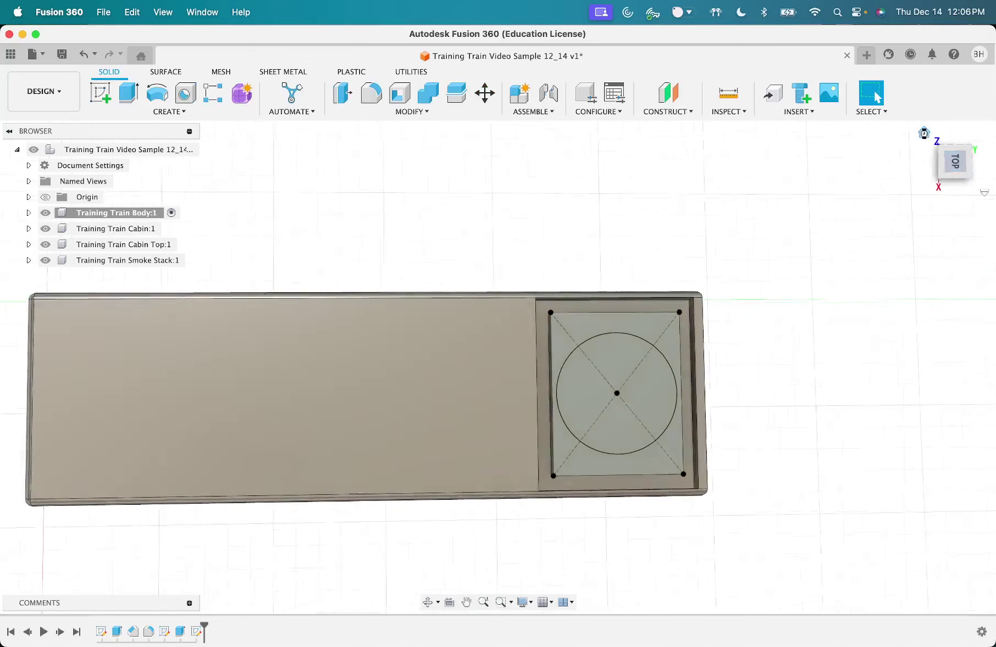
Step: Extrude the circle as a 2.5 mm deep cut into the raised rectangle of the train body
{"action": "key", "text": "e"}
{"action": "left_click", "coordinate": [699, 240]}
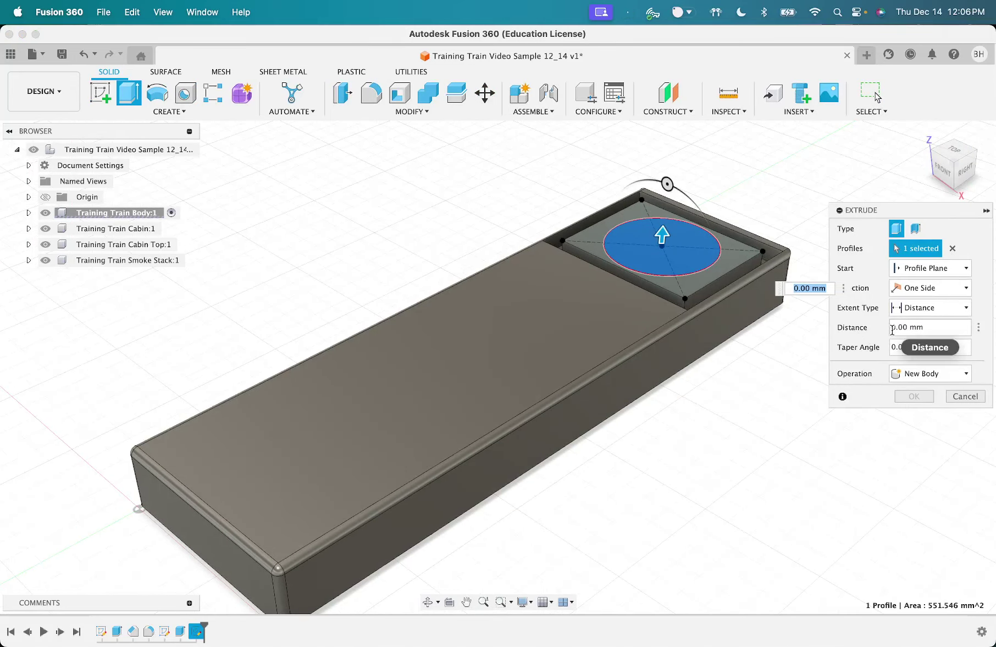
{"action": "type", "text": "-2."}
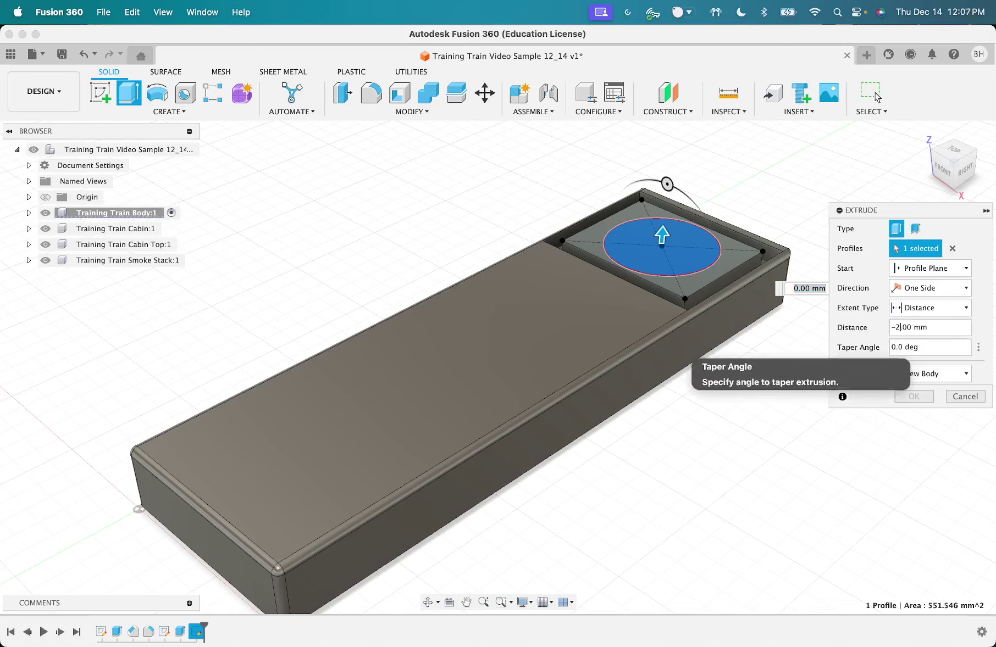
{"action": "type", "text": "5"}
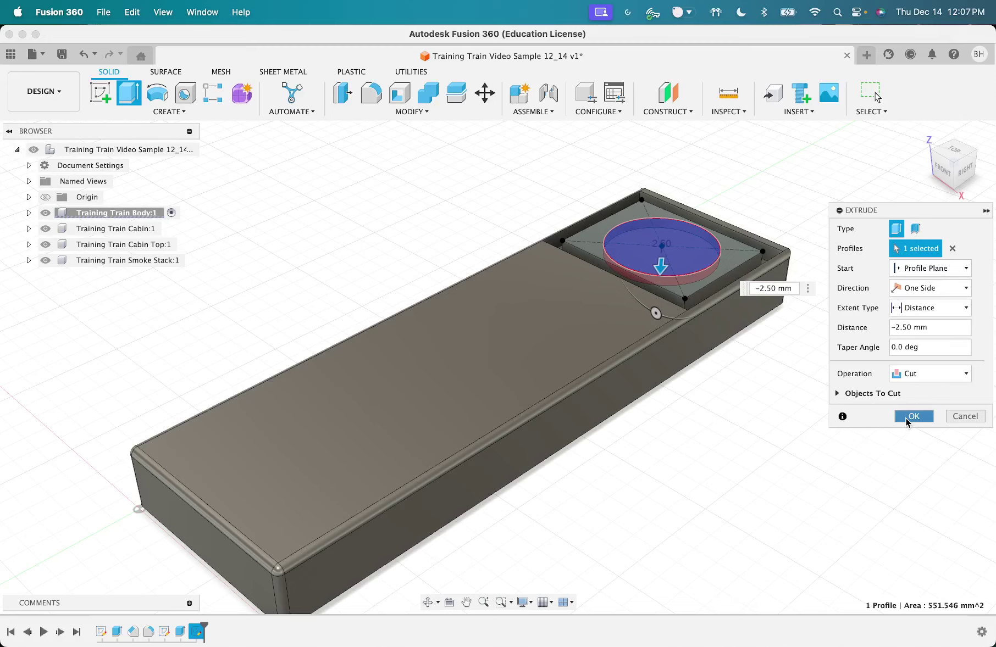
{"action": "left_click", "coordinate": [913, 416]}
Step: Save the design with the version description "Cutouts for cabin complete"
{"action": "scroll", "coordinate": [464, 518], "scroll_direction": "left", "scroll_amount": 3}
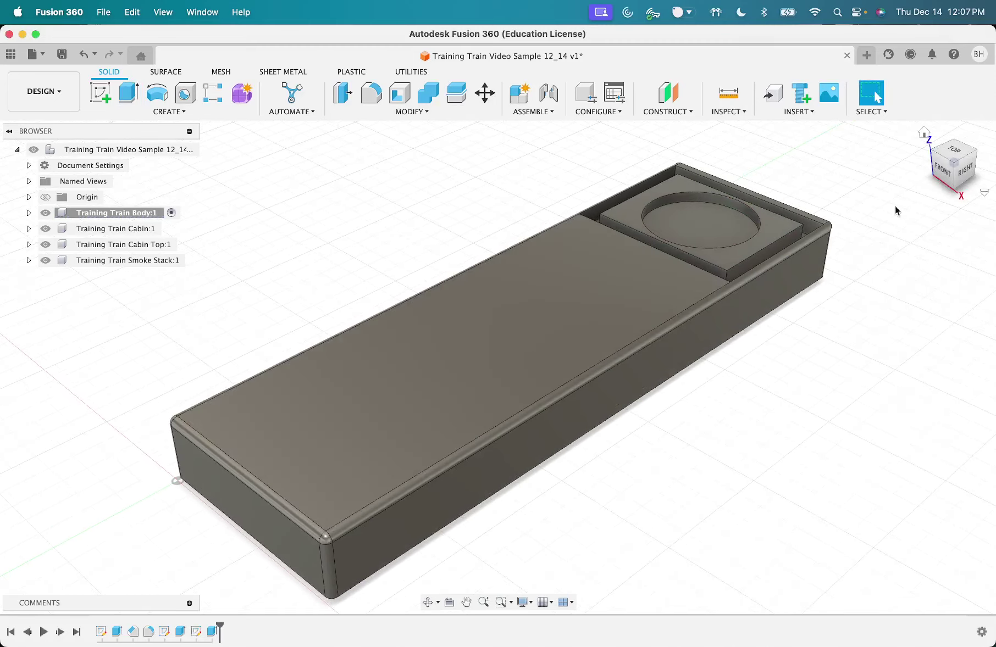
{"action": "scroll", "coordinate": [854, 300], "scroll_direction": "left", "scroll_amount": 1}
{"action": "scroll", "coordinate": [699, 446], "scroll_direction": "down", "scroll_amount": 2}
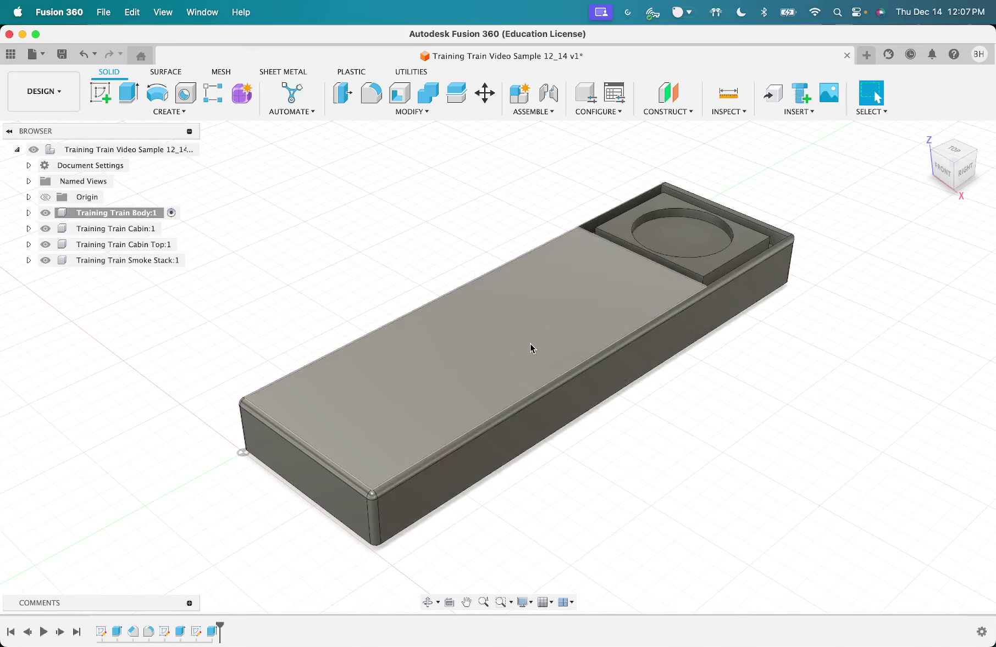
{"action": "key", "text": "super+s"}
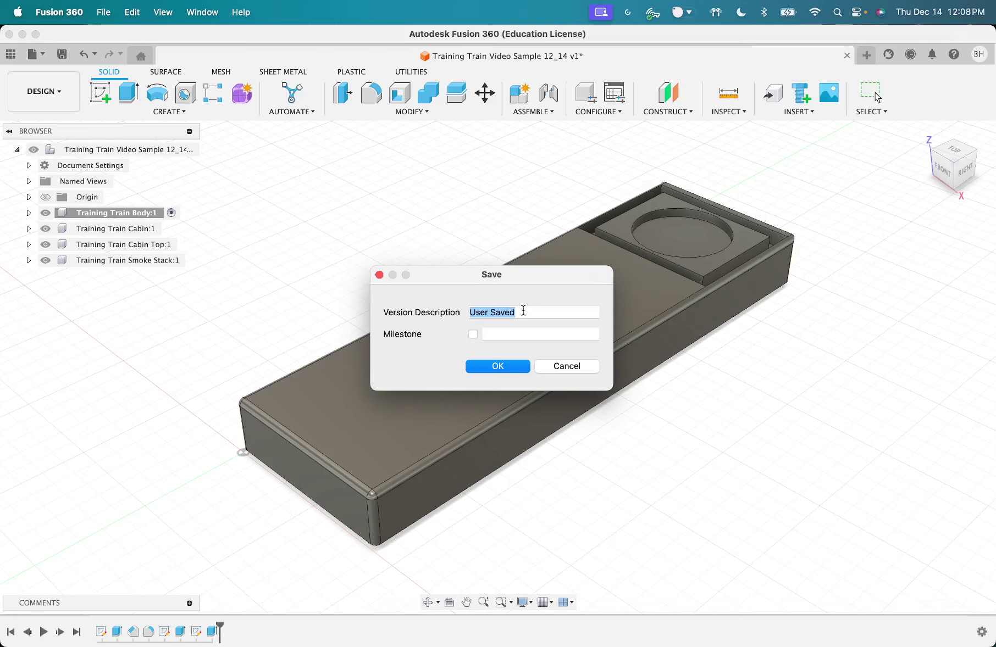
{"action": "type", "text": "Cutou"}
{"action": "key", "text": "BackSpace"}
{"action": "key", "text": "BackSpace"}
{"action": "type", "text": "outs for cabin "}
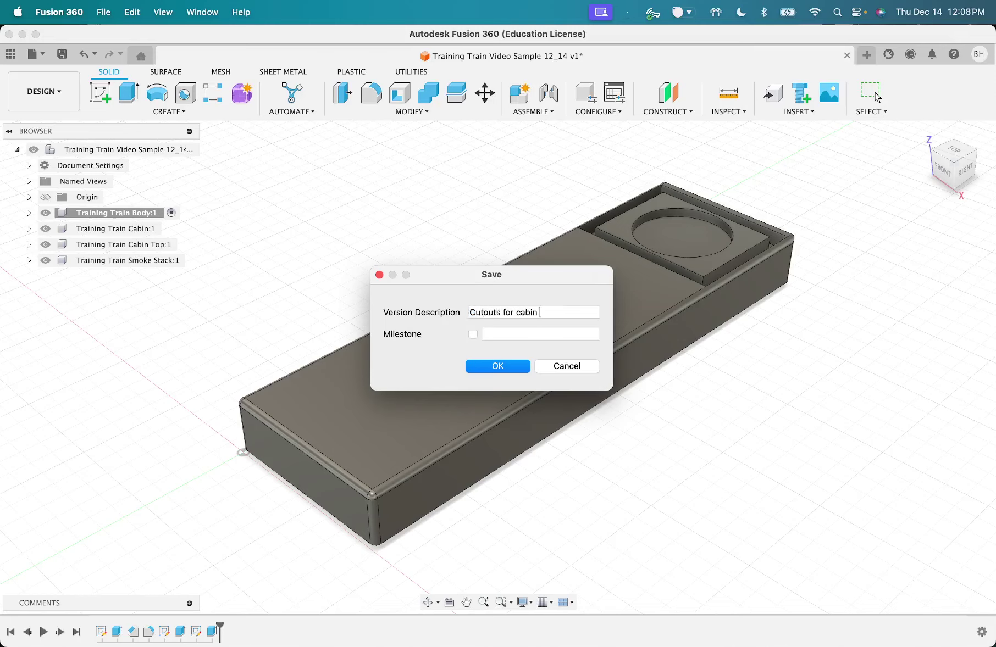
{"action": "type", "text": "complete"}
{"action": "left_click", "coordinate": [489, 368]}
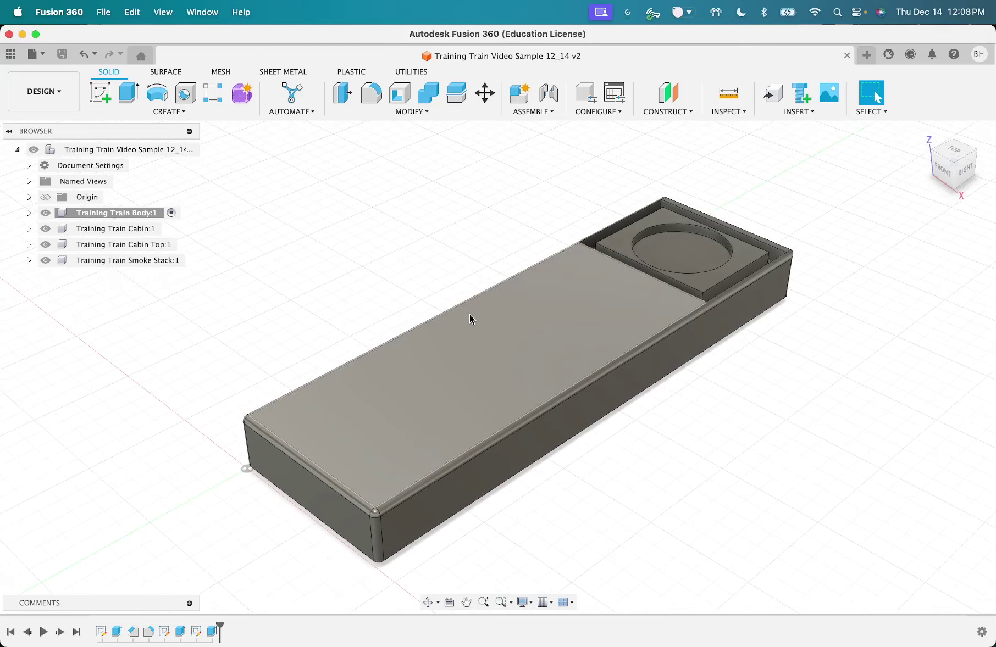
Step: Start a sketch on the train body's front face and draw a nearly vertical line about 68 mm long across it
{"action": "scroll", "coordinate": [469, 318], "scroll_direction": "down", "scroll_amount": 2}
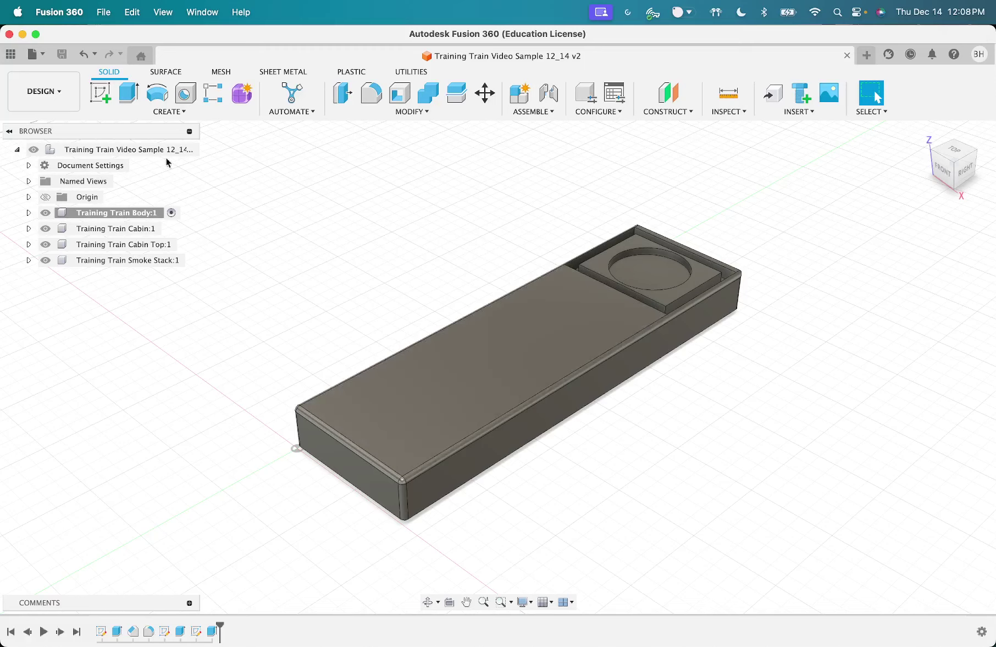
{"action": "left_click", "coordinate": [101, 98]}
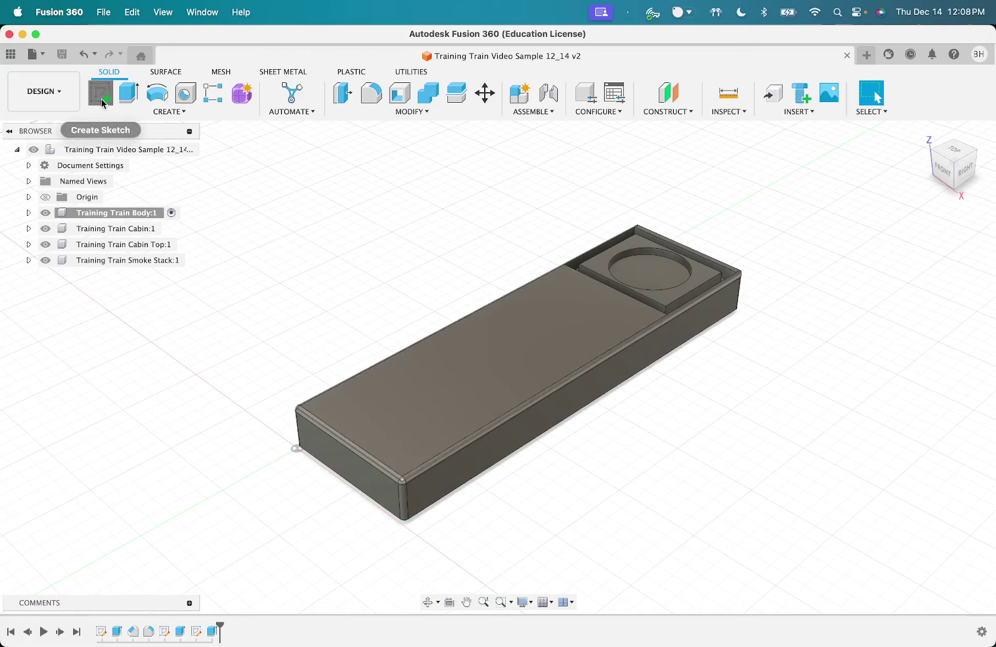
{"action": "left_click", "coordinate": [382, 493]}
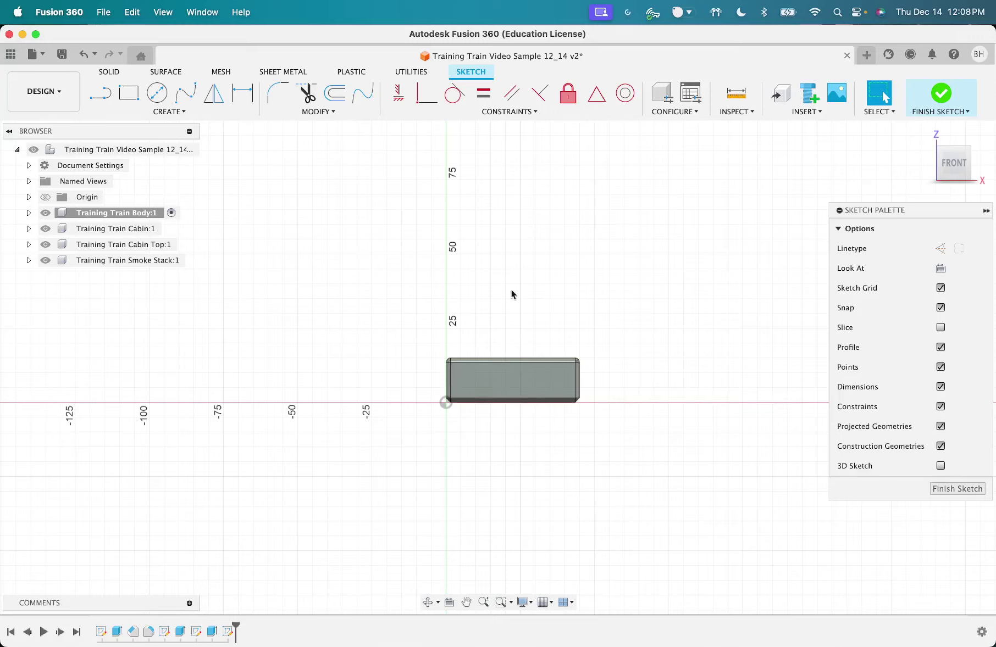
{"action": "left_click", "coordinate": [101, 94]}
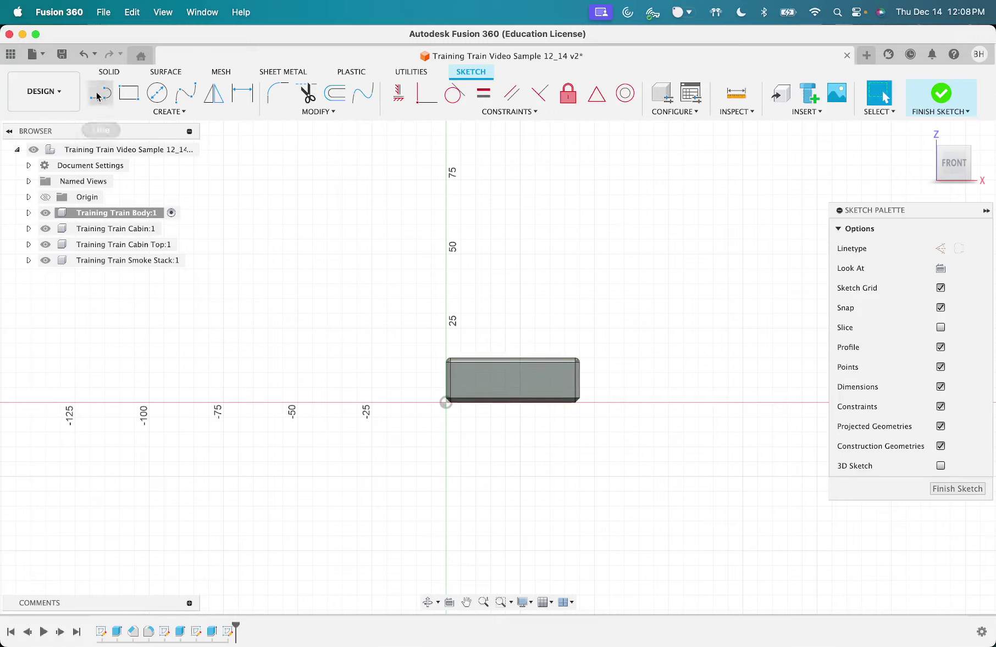
{"action": "left_click", "coordinate": [498, 439]}
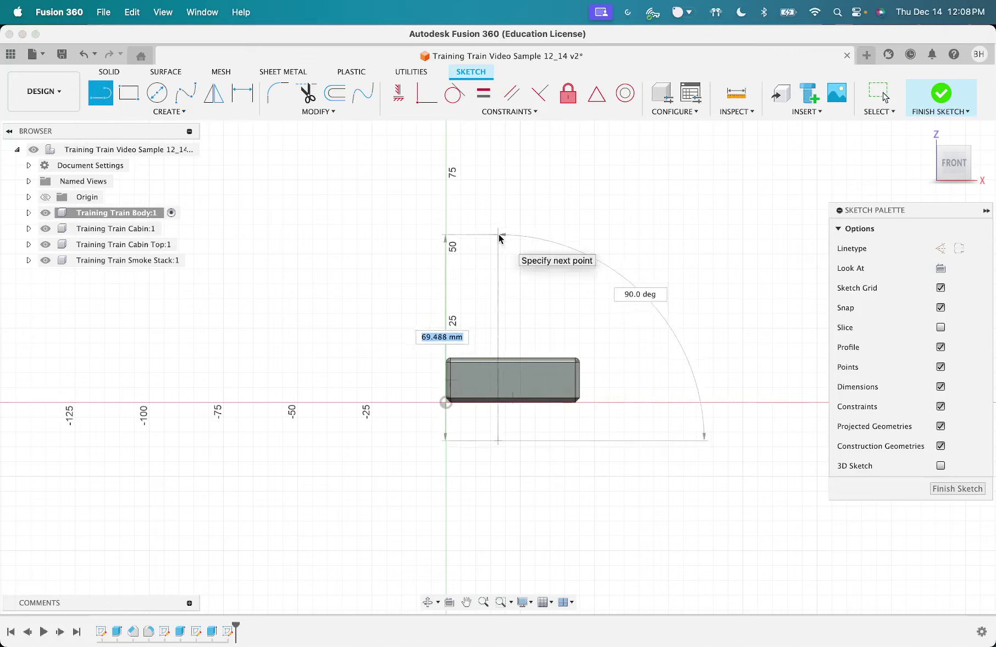
{"action": "left_click", "coordinate": [504, 239]}
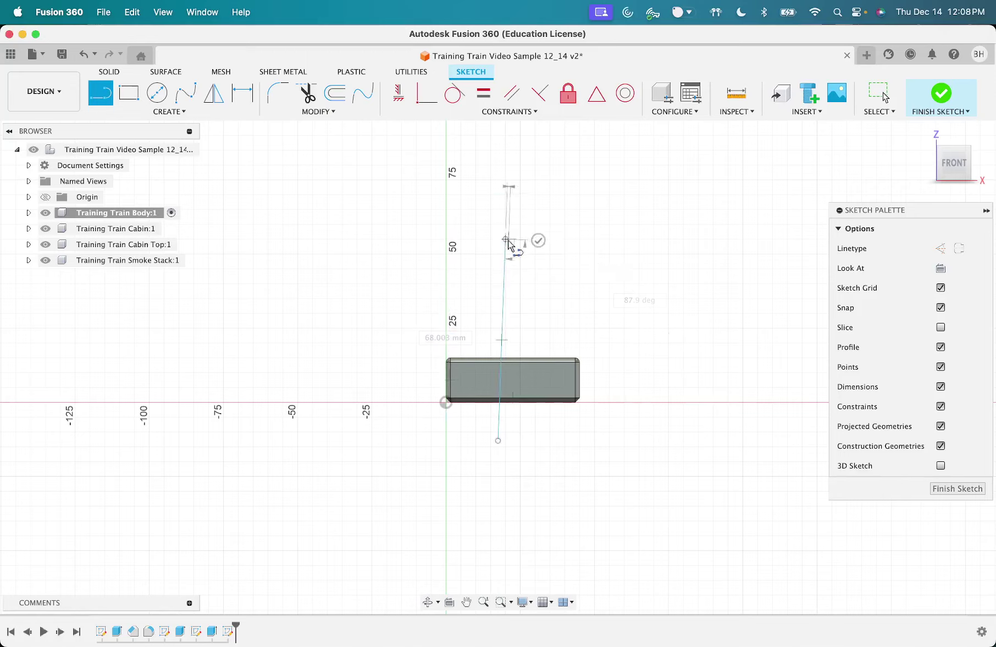
{"action": "key", "text": "Escape"}
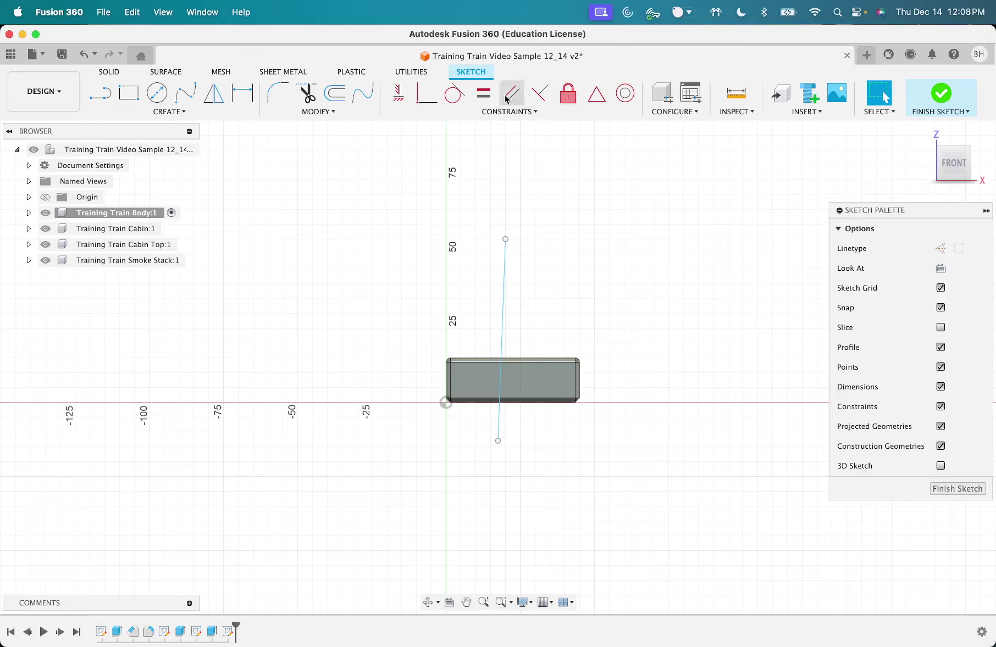
Step: Constrain the line perpendicular to the front face's upper edge and centred on its midpoint, as a construction line
{"action": "left_click", "coordinate": [541, 101]}
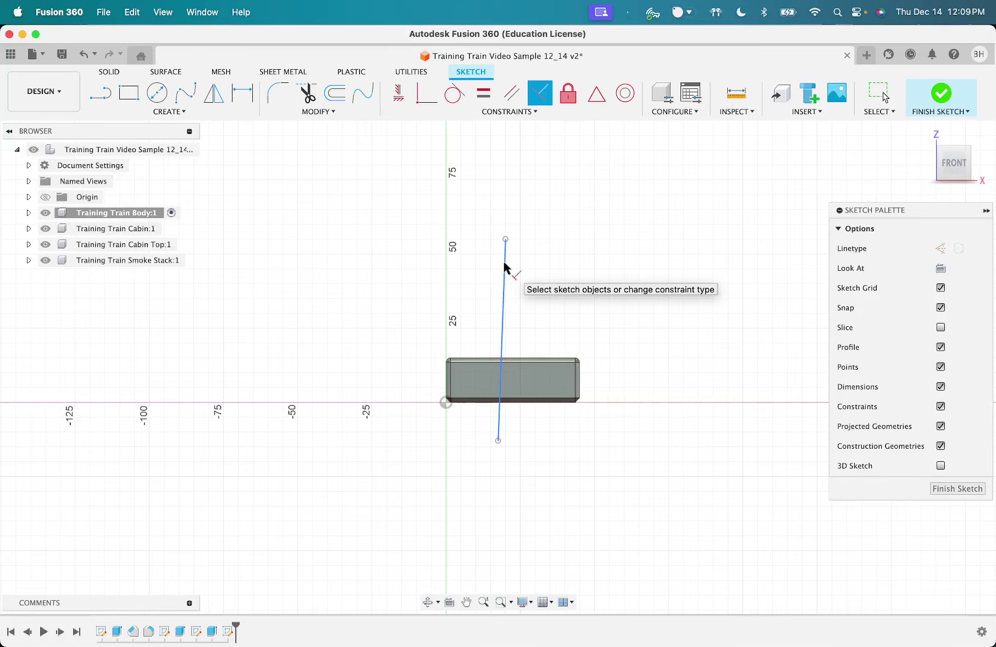
{"action": "left_click", "coordinate": [505, 268]}
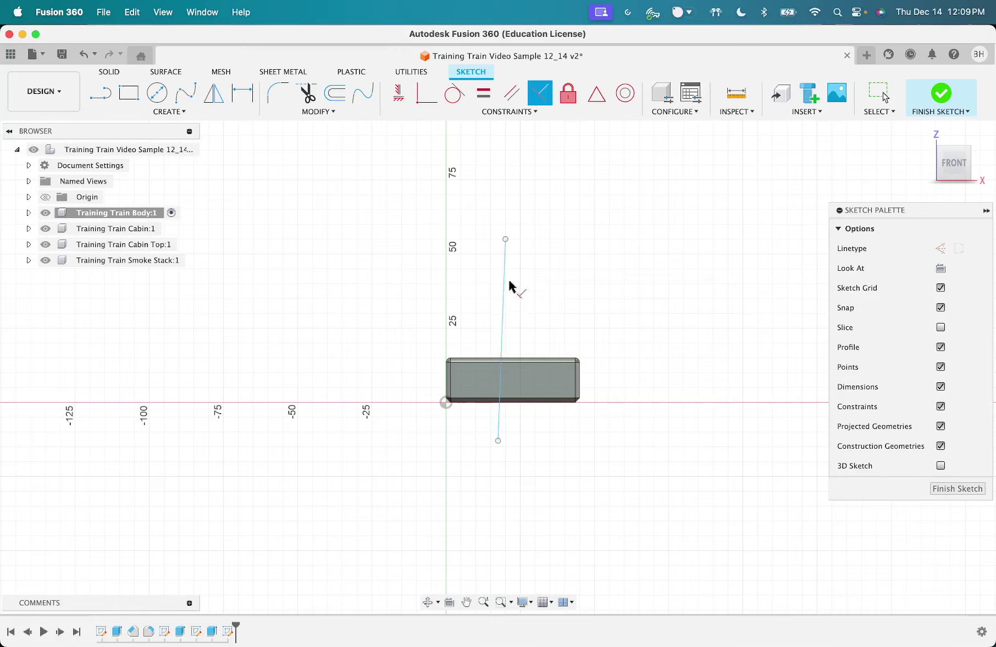
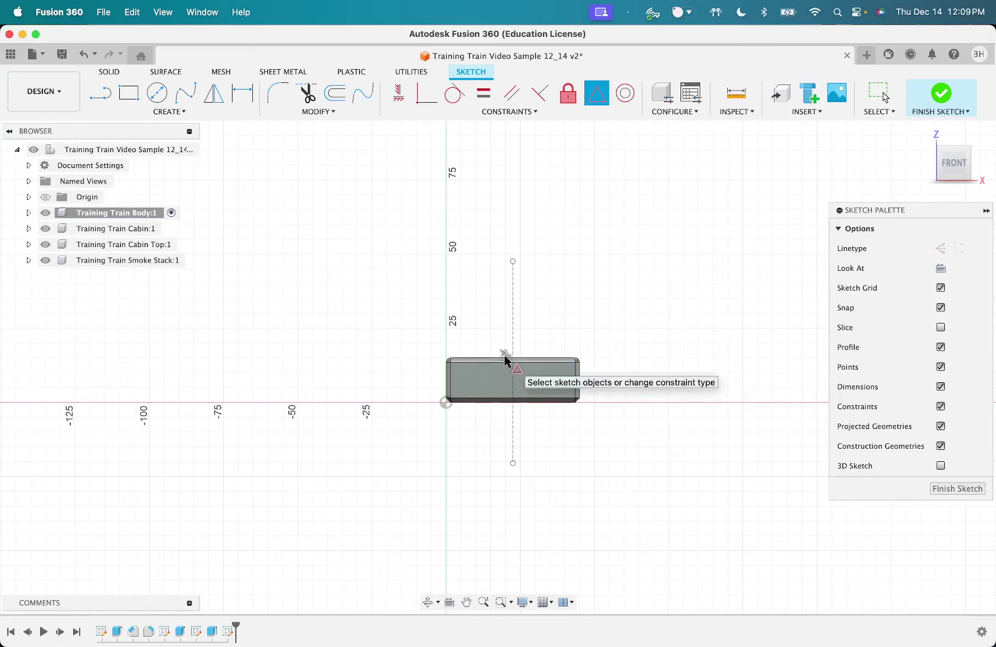
{"action": "key", "text": "Escape"}
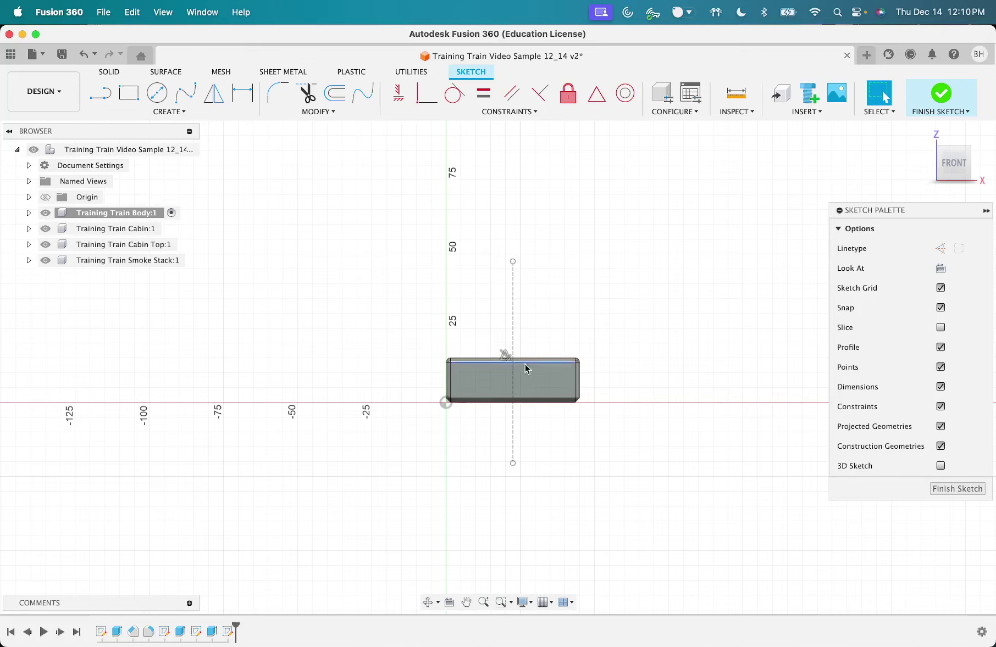
Step: Draw a 36 mm diameter circle centred on the construction line above the train body
{"action": "left_click", "coordinate": [157, 93]}
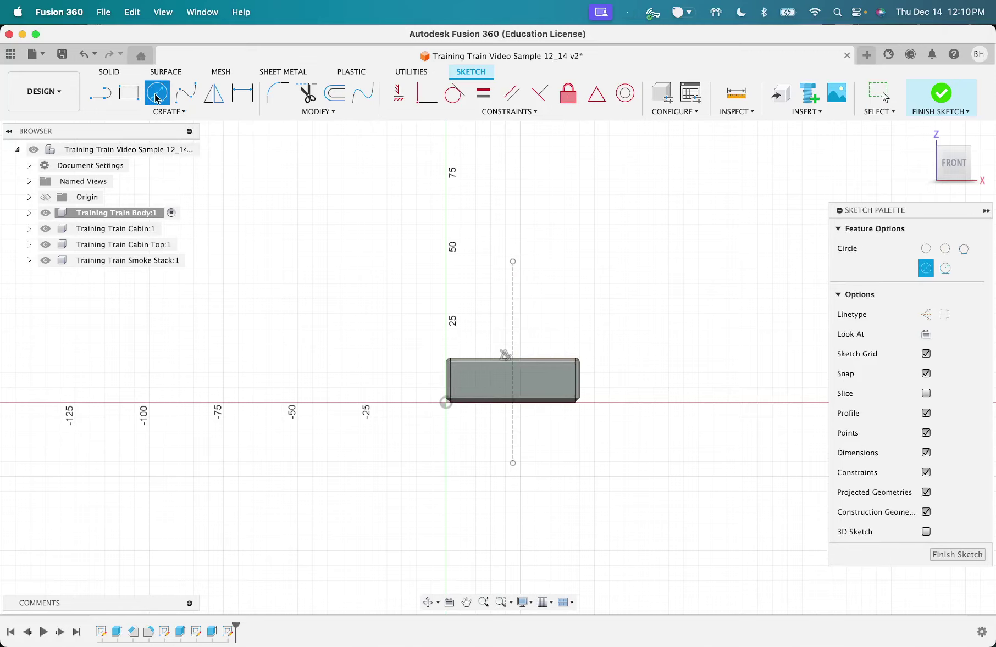
{"action": "left_click", "coordinate": [513, 282]}
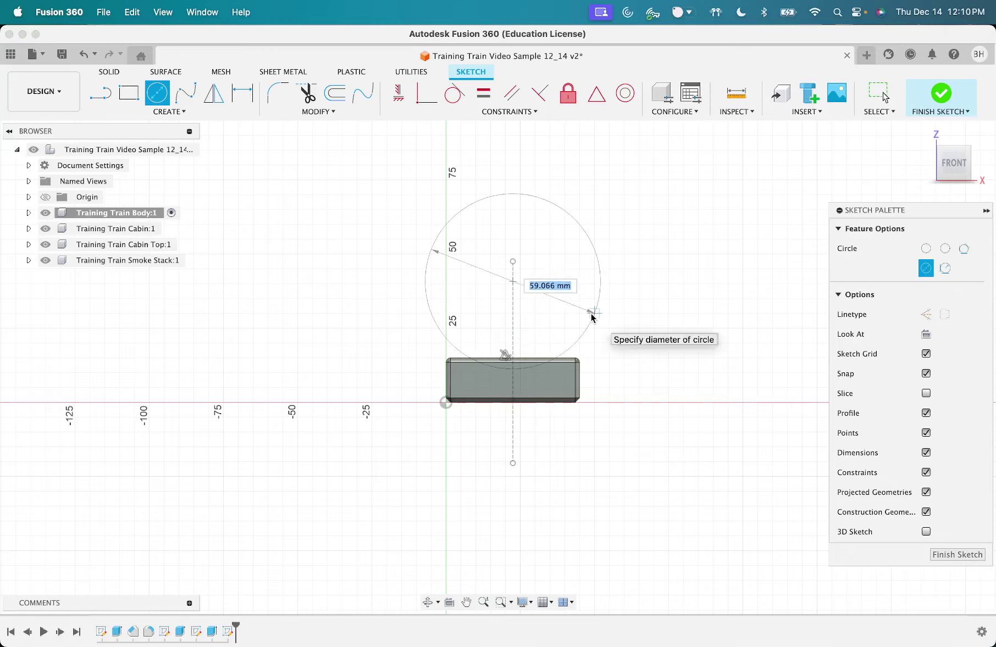
{"action": "type", "text": "36"}
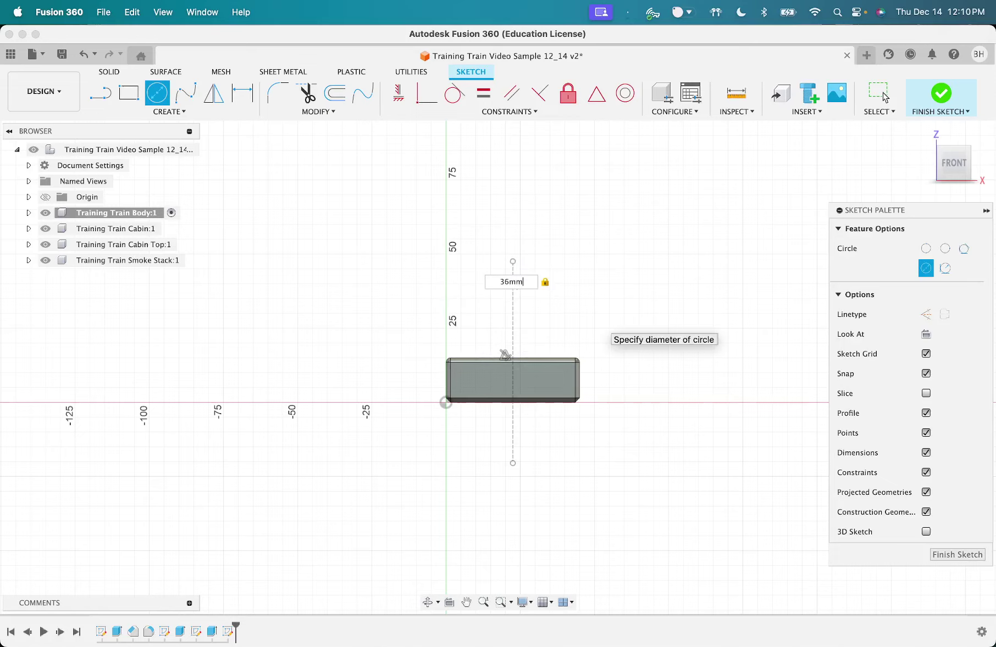
{"action": "key", "text": "Return"}
{"action": "key", "text": "Escape"}
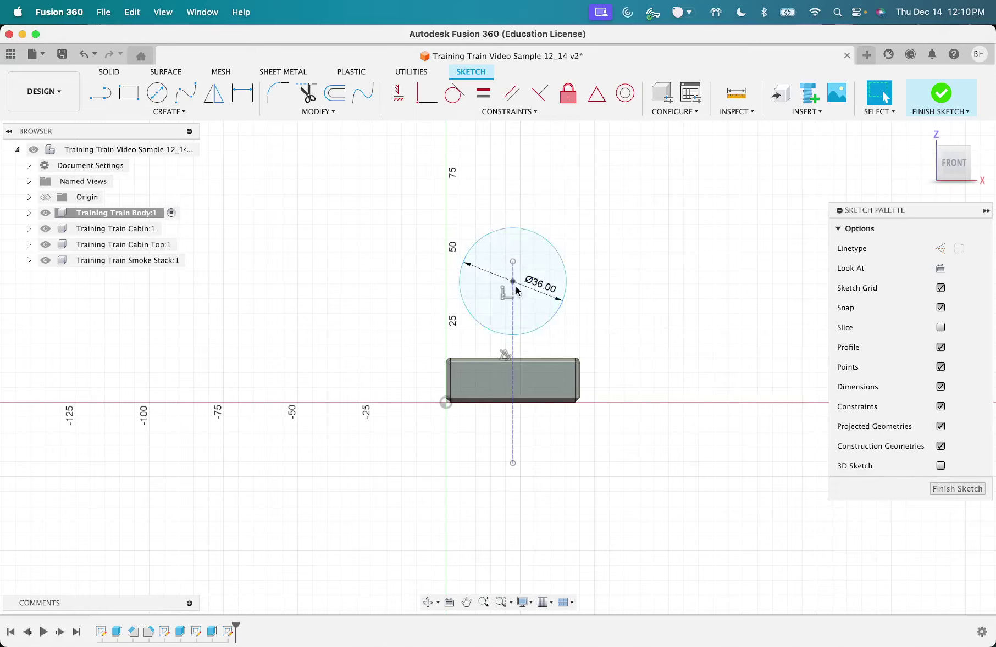
Step: Dimension the circle's centre 30 mm above the body's bottom edge and finish the sketch
{"action": "left_click", "coordinate": [512, 282]}
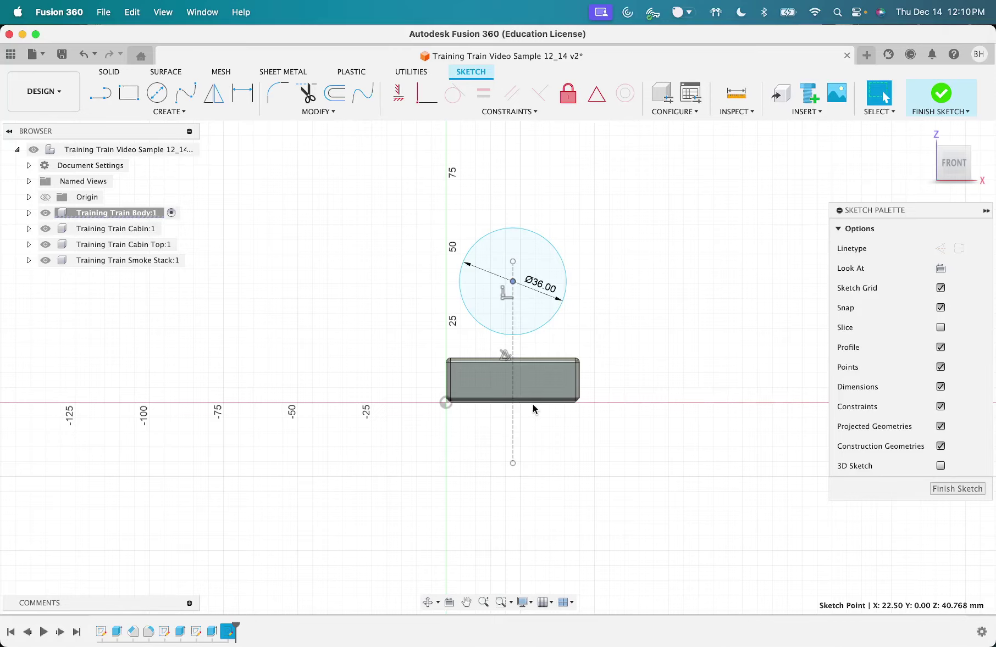
{"action": "left_click", "coordinate": [249, 104]}
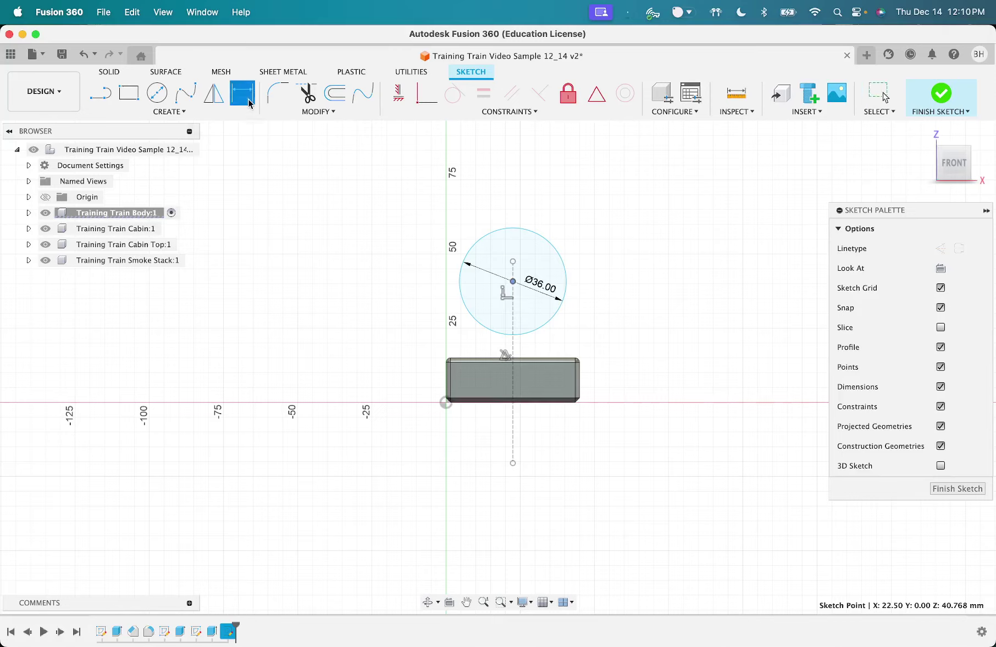
{"action": "left_click", "coordinate": [513, 281]}
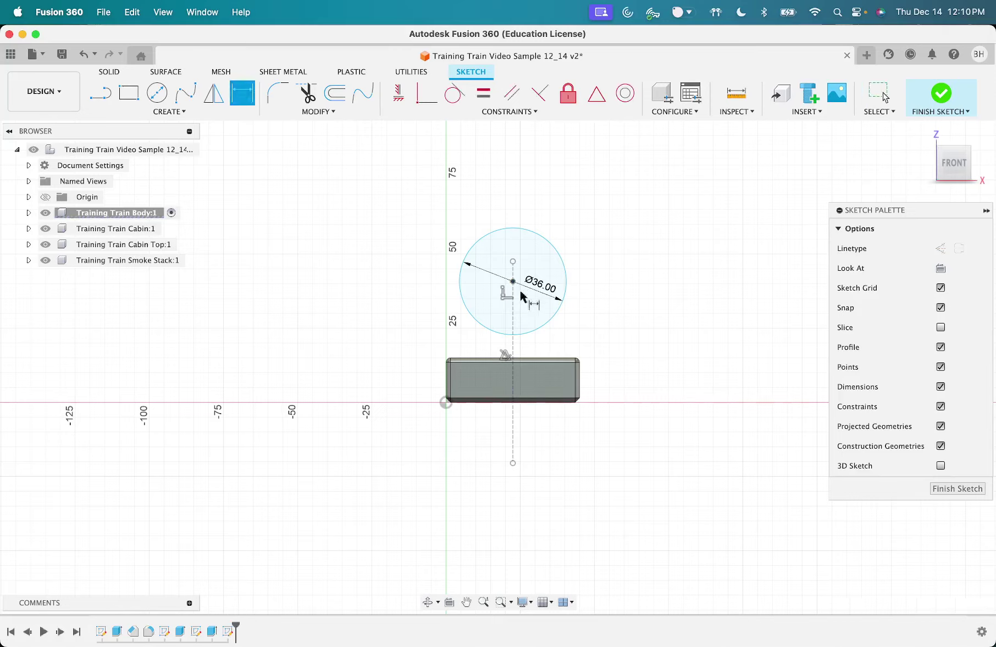
{"action": "left_click", "coordinate": [549, 401]}
{"action": "key", "text": "Escape"}
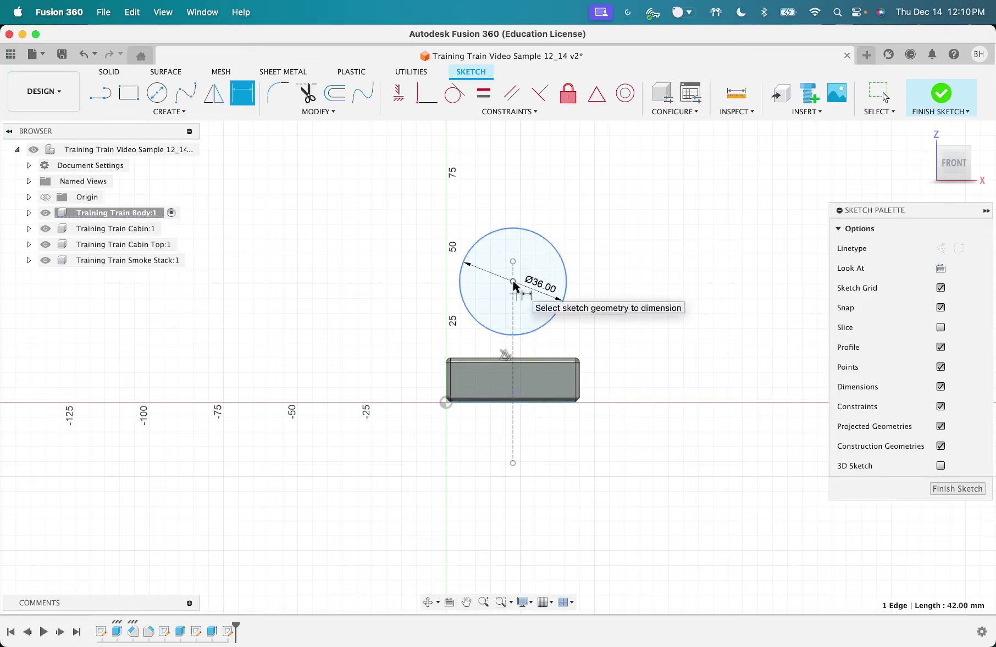
{"action": "left_click", "coordinate": [512, 281]}
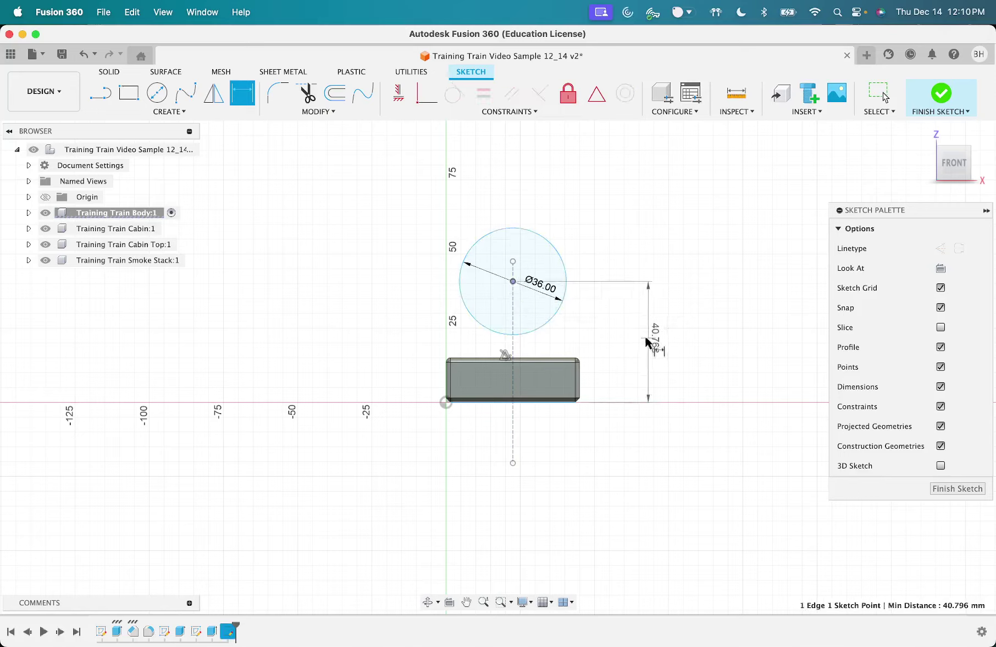
{"action": "left_click", "coordinate": [653, 338]}
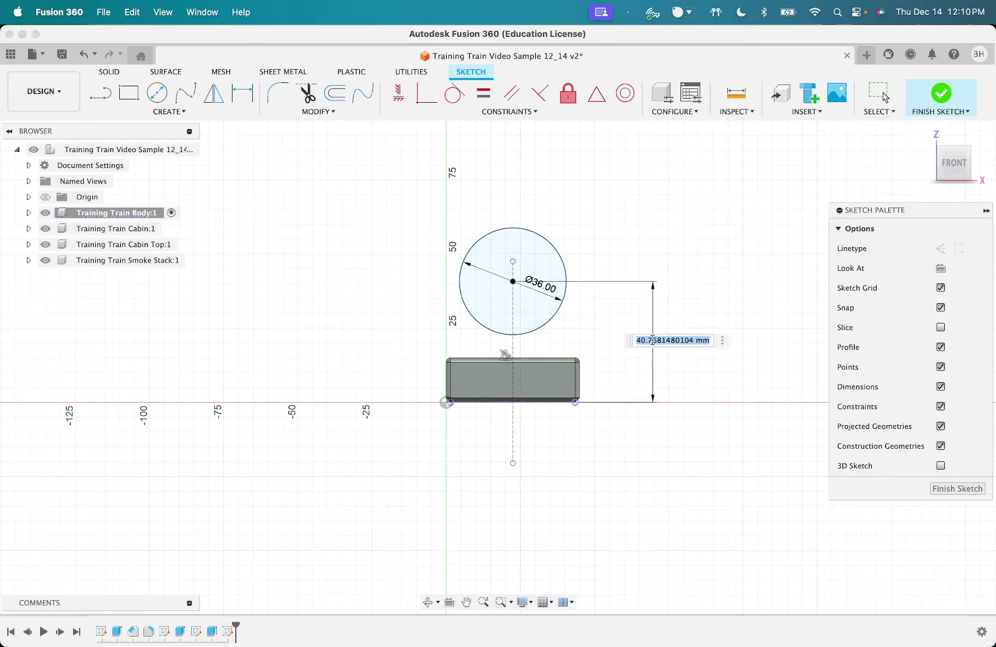
{"action": "type", "text": "30"}
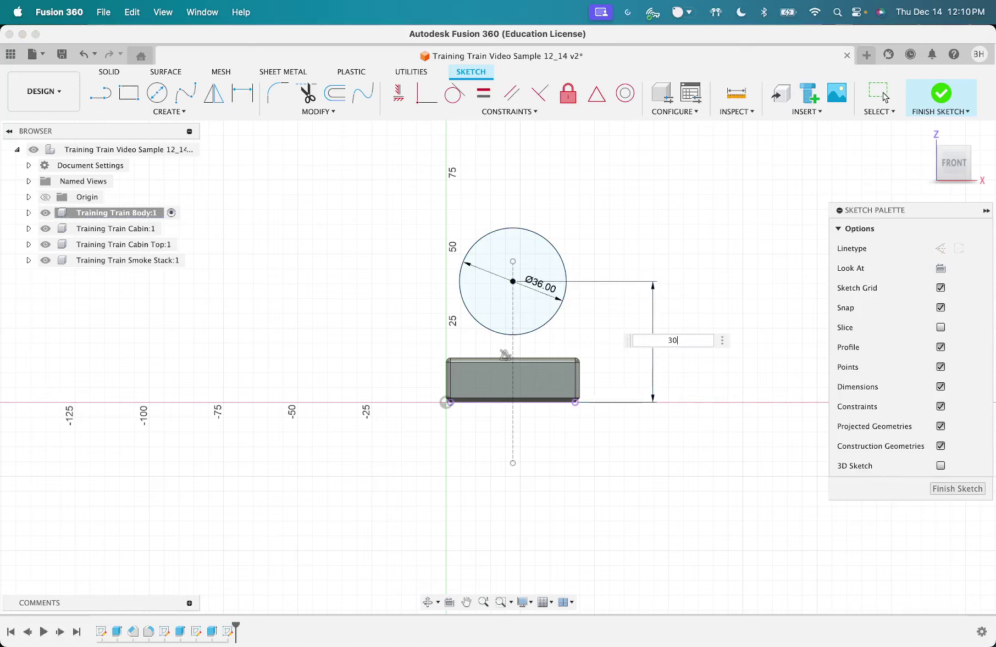
{"action": "key", "text": "Return"}
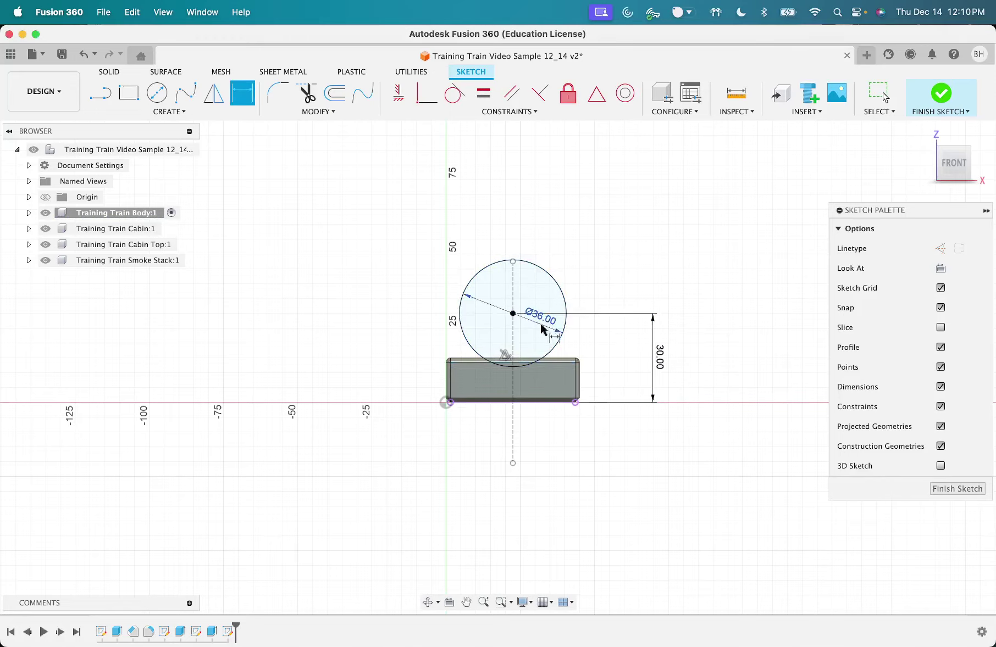
{"action": "key", "text": "Escape"}
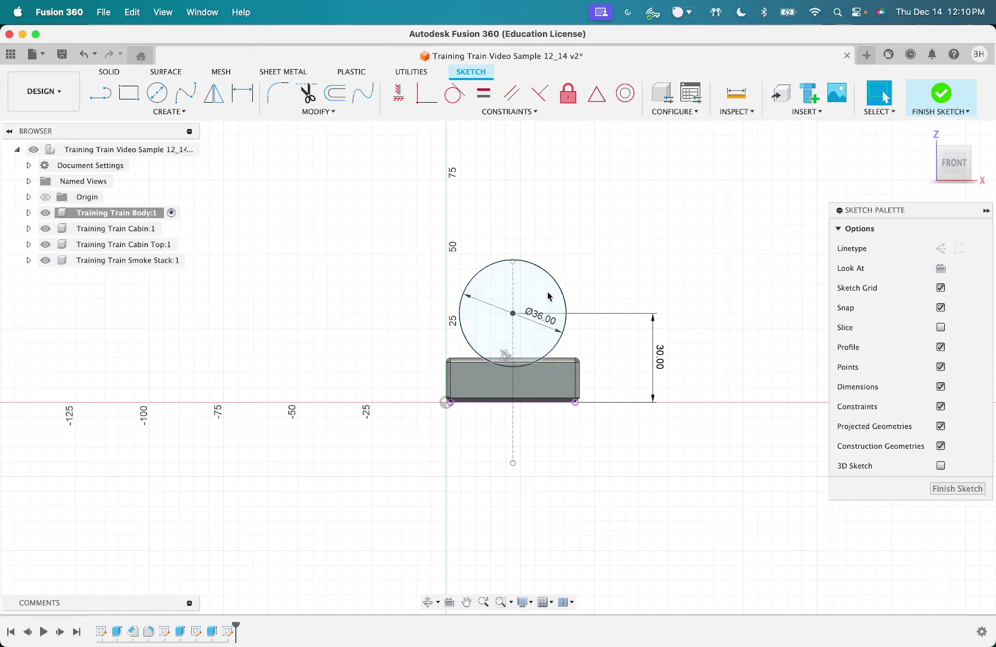
{"action": "scroll", "coordinate": [548, 296], "scroll_direction": "up", "scroll_amount": 2}
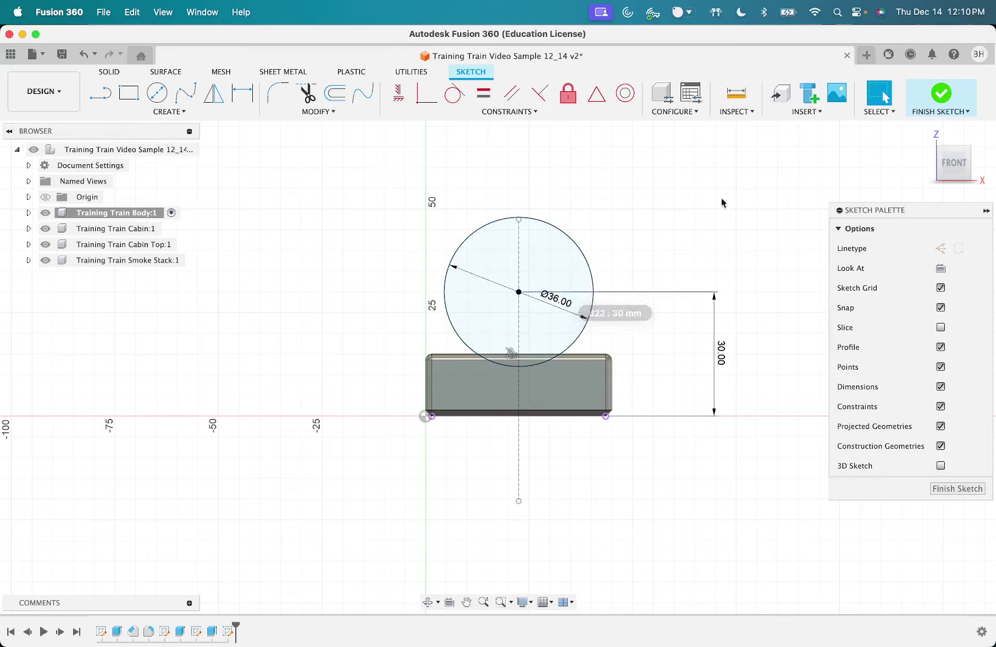
{"action": "left_click", "coordinate": [936, 100]}
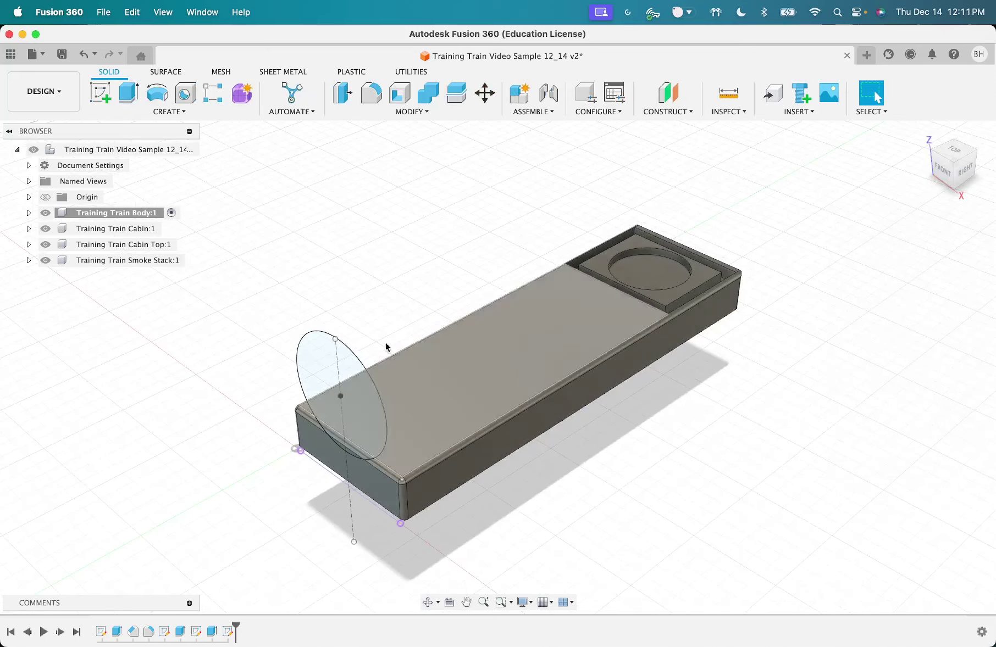
Step: Set up an extrusion of the 36 mm circle that extends to the front wall of the cabin cutout
{"action": "left_click", "coordinate": [129, 93]}
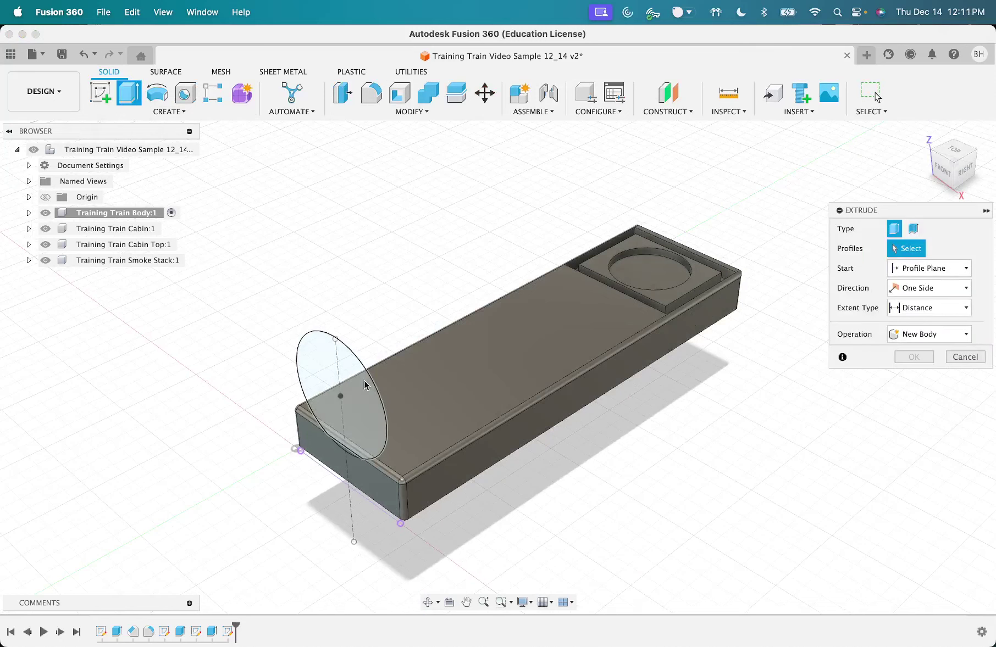
{"action": "left_click", "coordinate": [367, 394]}
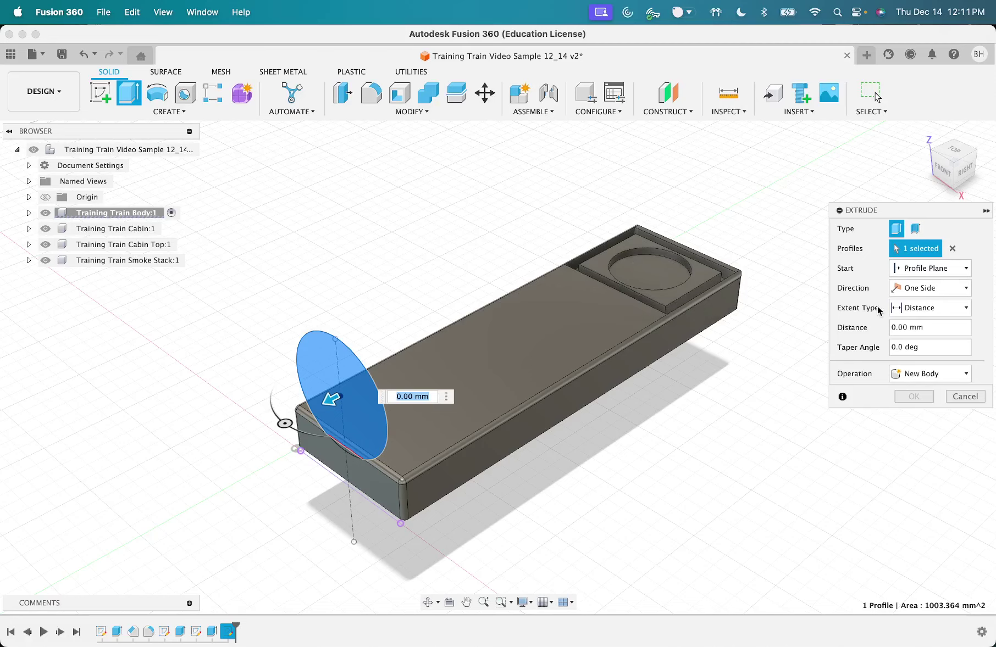
{"action": "left_click", "coordinate": [897, 308]}
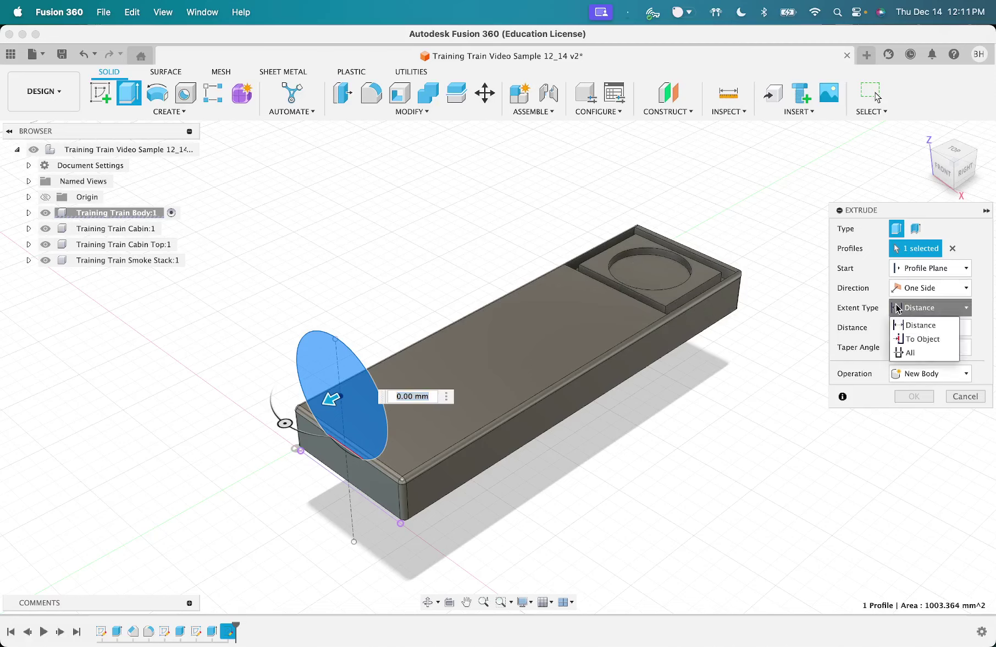
{"action": "left_click", "coordinate": [909, 343]}
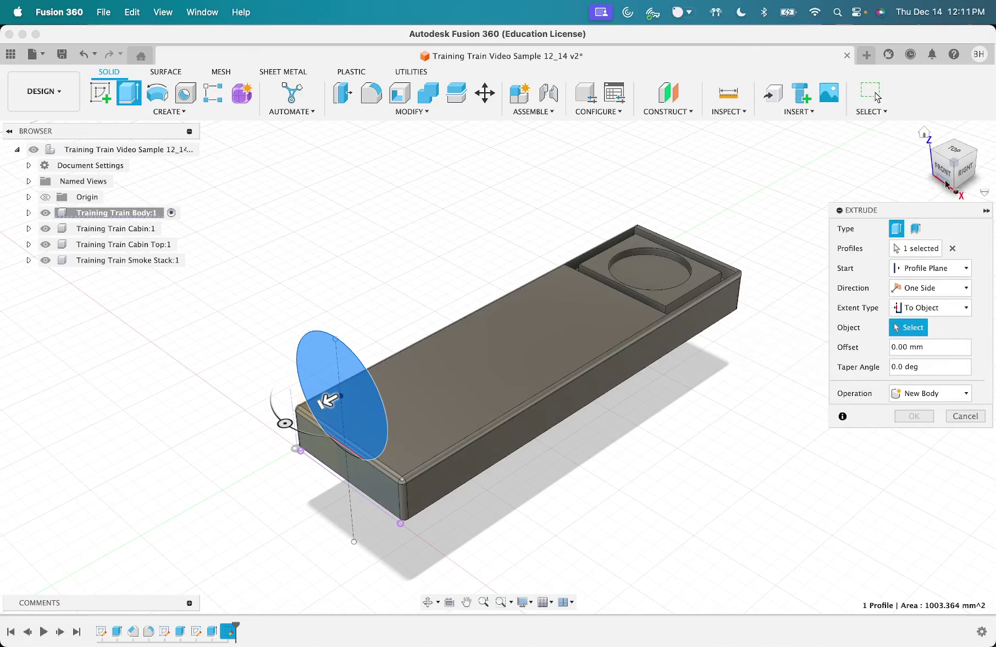
{"action": "left_click", "coordinate": [976, 153]}
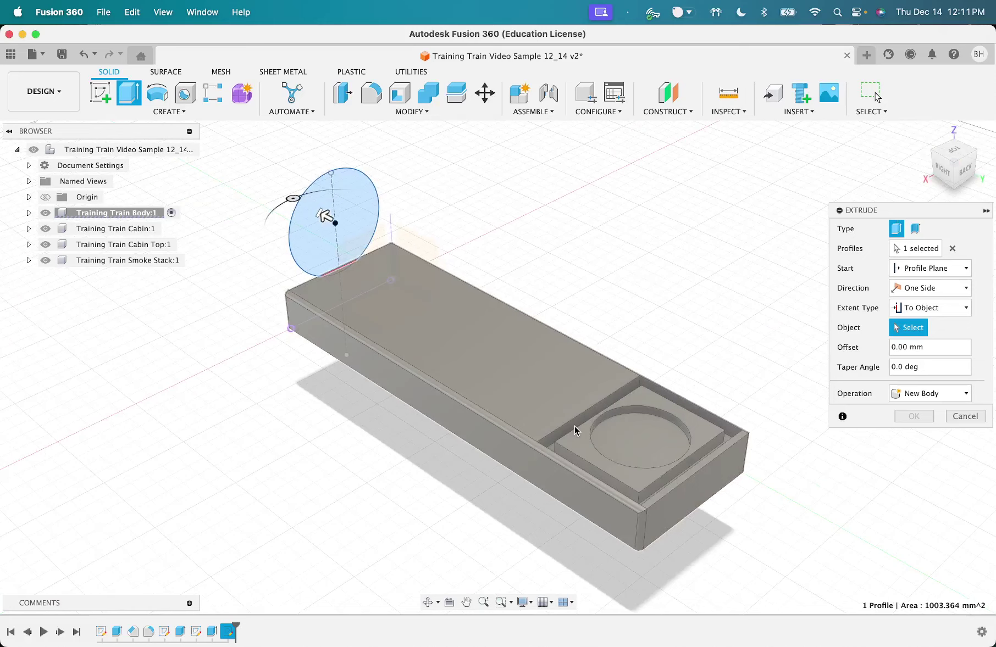
{"action": "scroll", "coordinate": [573, 362], "scroll_direction": "up", "scroll_amount": 1}
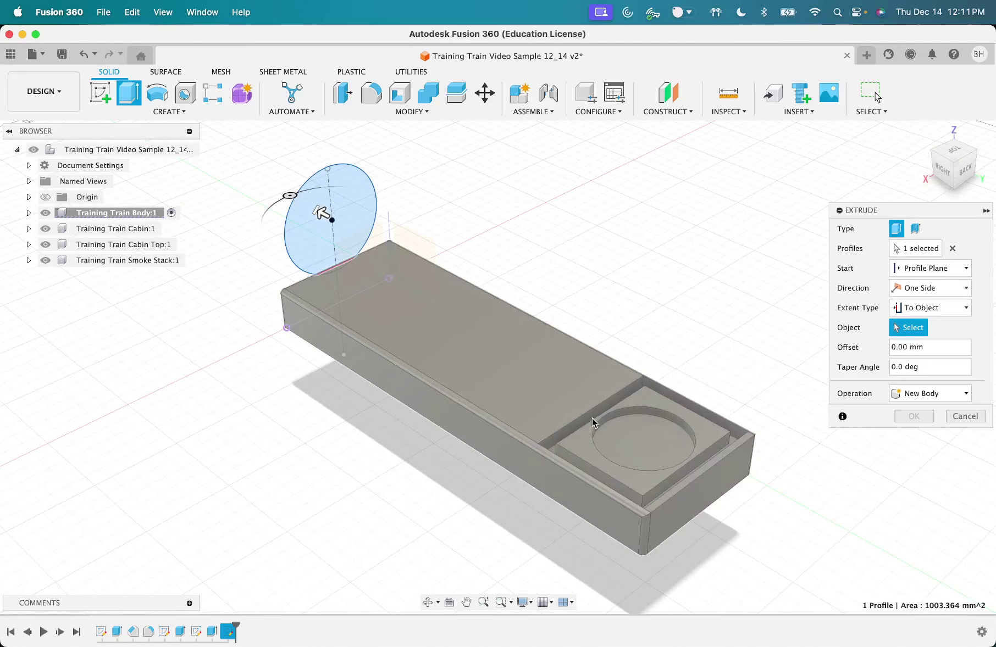
{"action": "scroll", "coordinate": [659, 422], "scroll_direction": "up", "scroll_amount": 3}
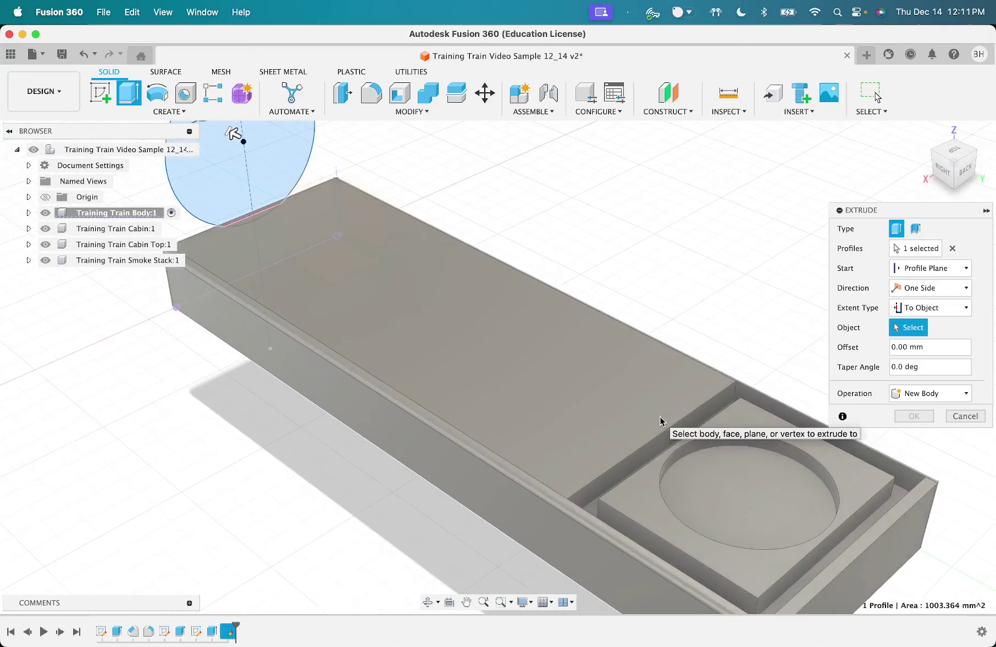
{"action": "left_click", "coordinate": [625, 470]}
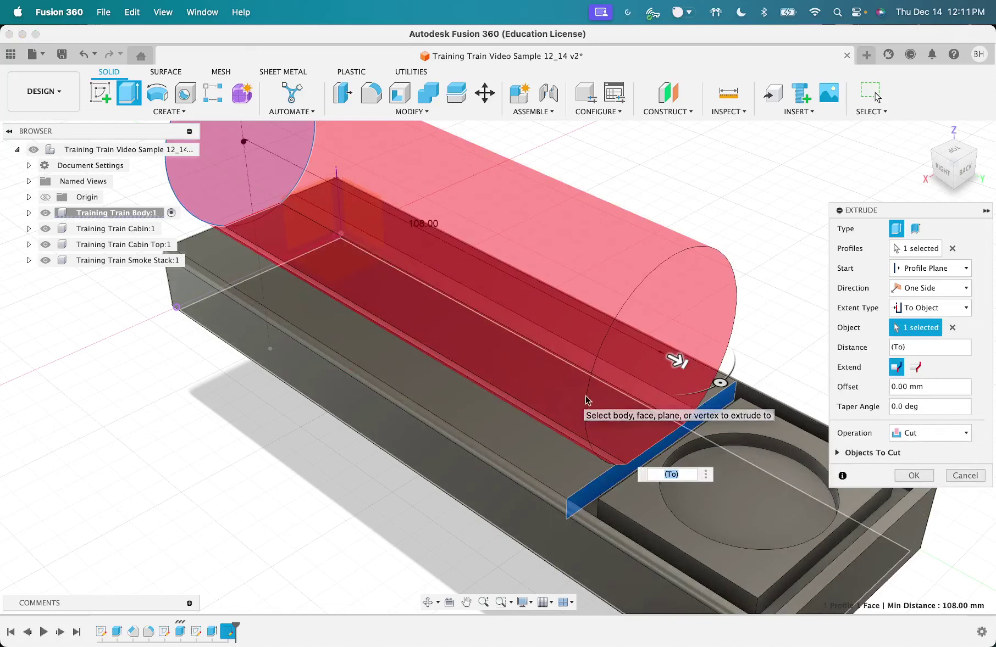
Step: Join the extruded cylinder to the train body and complete the extrusion
{"action": "scroll", "coordinate": [616, 334], "scroll_direction": "down", "scroll_amount": 3}
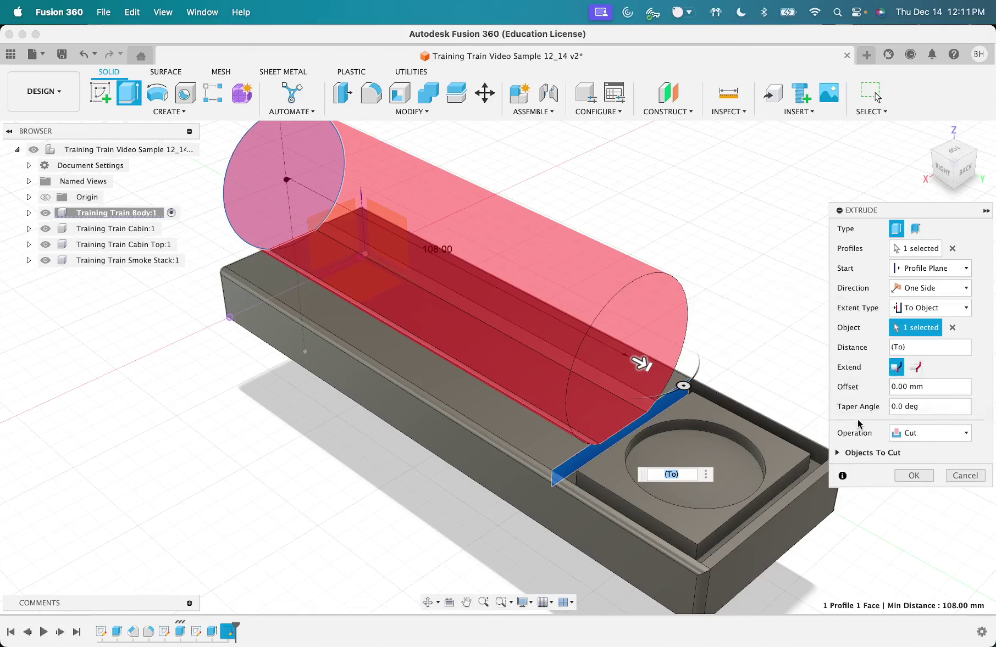
{"action": "left_click", "coordinate": [898, 433]}
{"action": "left_click", "coordinate": [906, 449]}
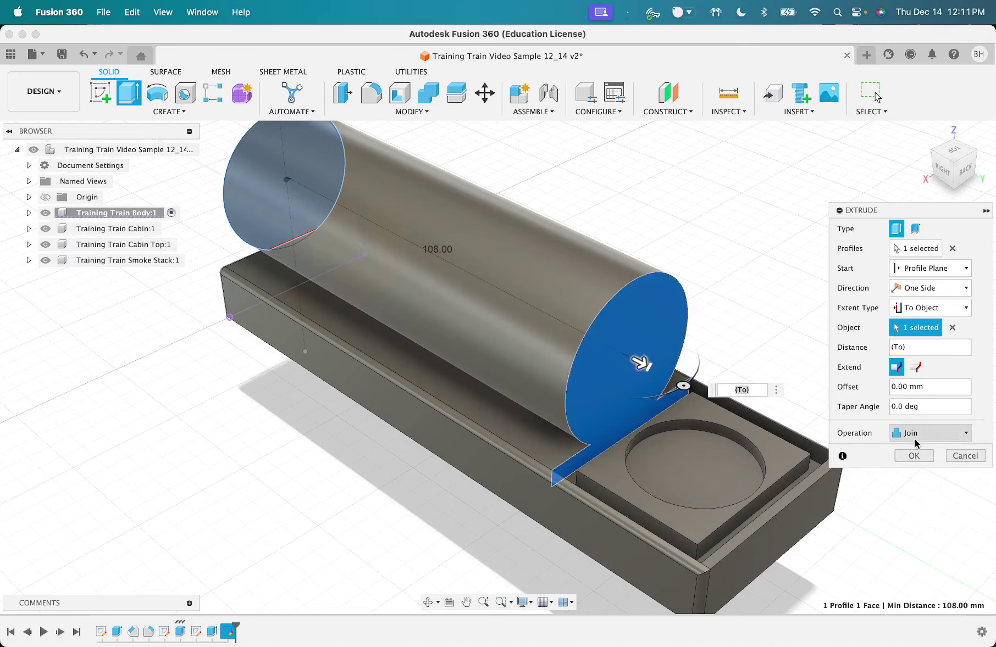
{"action": "left_click", "coordinate": [912, 457]}
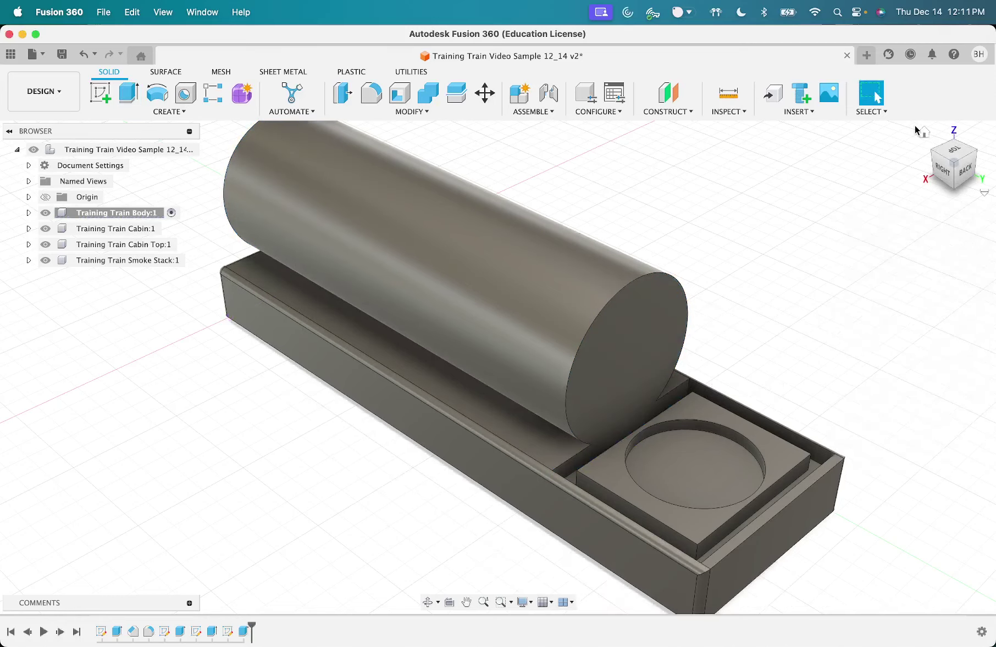
Step: Roll the design history back to just after the fillet on the train body's top edges
{"action": "left_click", "coordinate": [921, 134]}
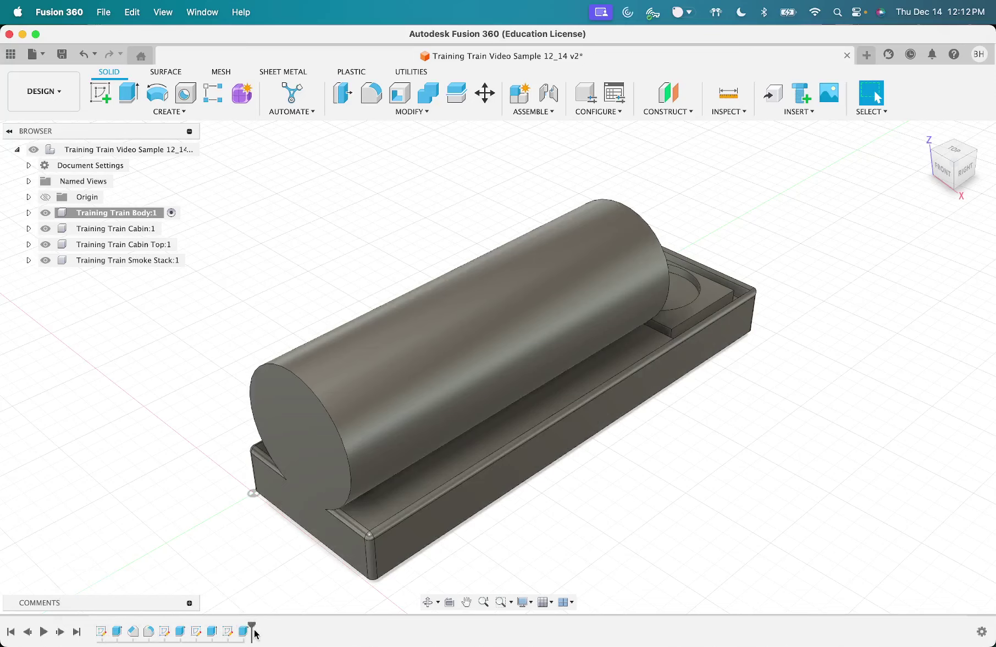
{"action": "left_click_drag", "start_coordinate": [251, 622], "coordinate": [181, 628]}
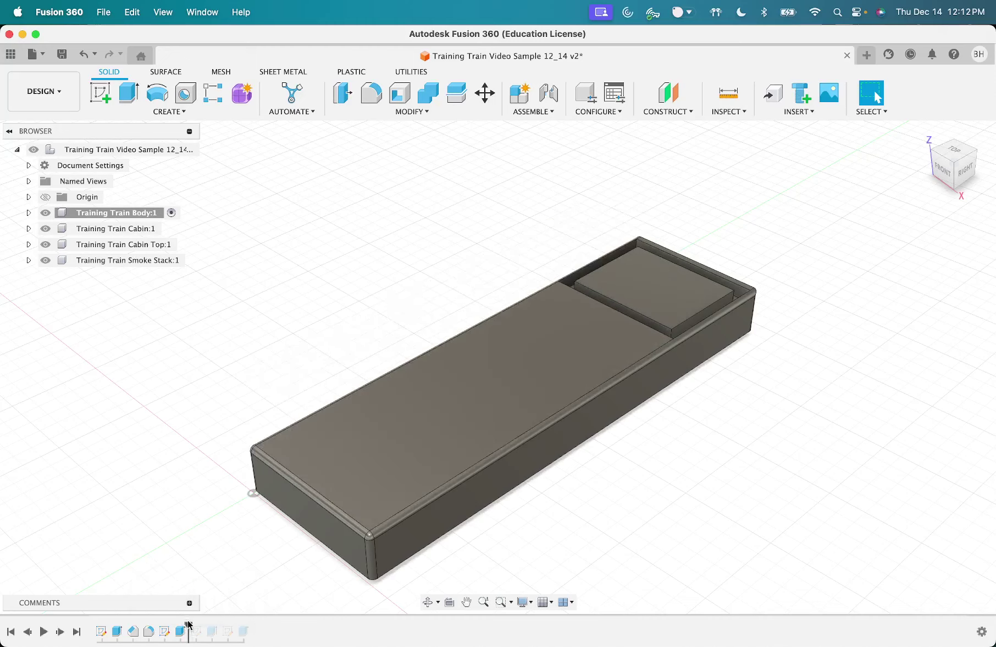
{"action": "left_click_drag", "start_coordinate": [187, 622], "coordinate": [157, 630]}
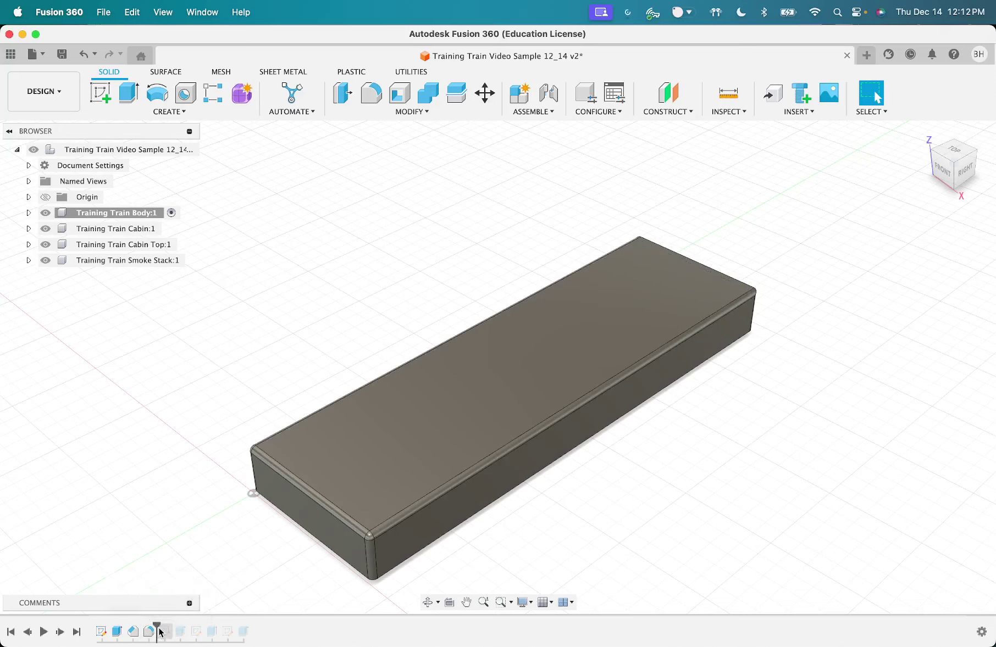
{"action": "left_click_drag", "start_coordinate": [158, 623], "coordinate": [141, 629]}
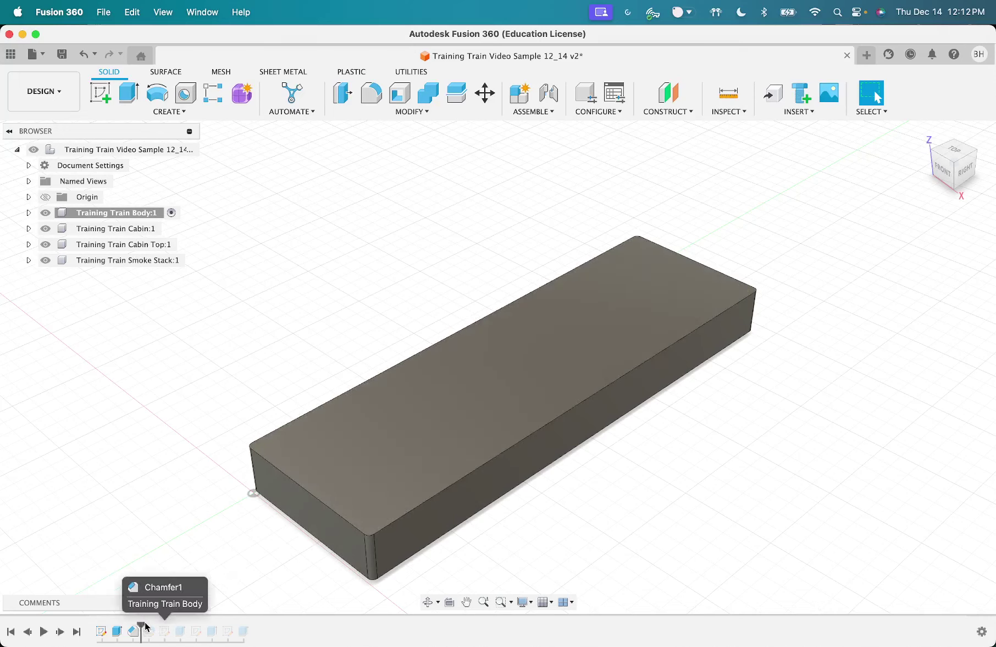
{"action": "left_click_drag", "start_coordinate": [143, 625], "coordinate": [155, 626]}
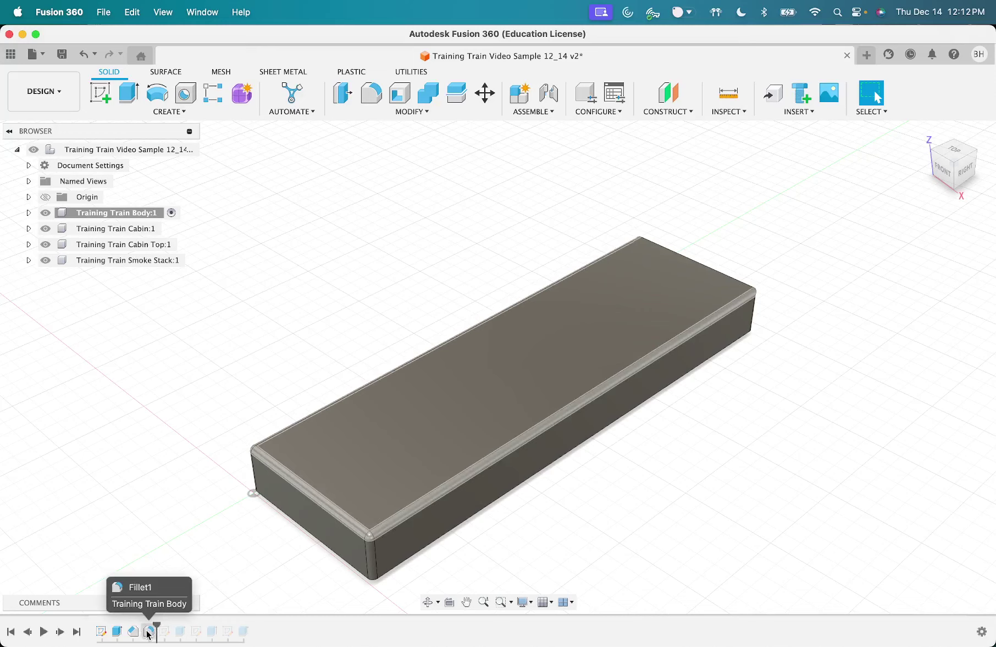
Step: Edit the top-edge fillet and set its radius to 0 mm to expose the original edges
{"action": "double_click", "coordinate": [148, 631]}
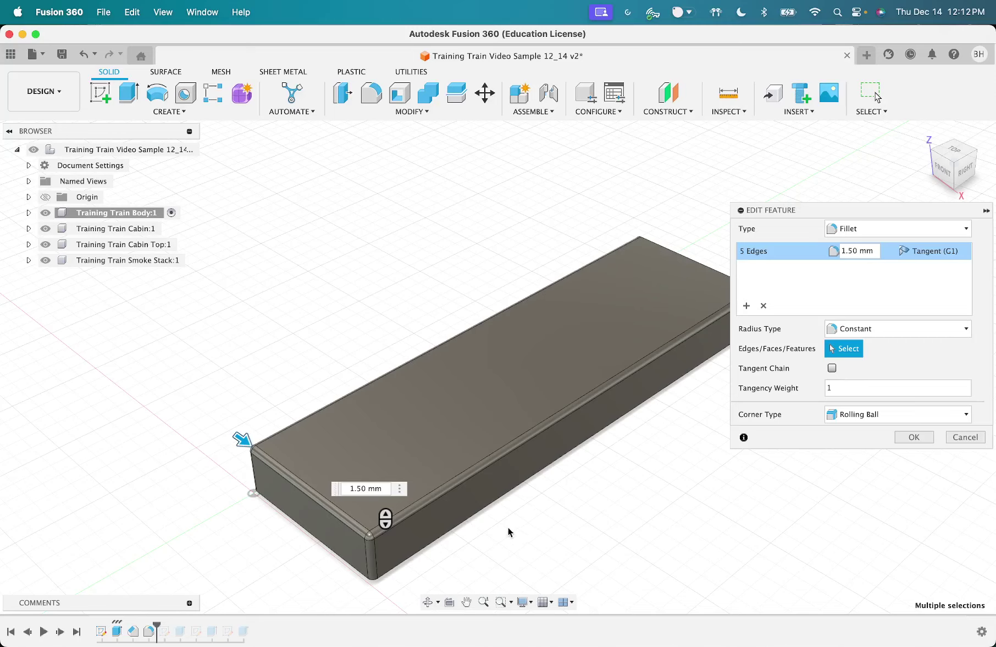
{"action": "double_click", "coordinate": [856, 251]}
{"action": "double_click", "coordinate": [857, 249]}
{"action": "left_click", "coordinate": [856, 249]}
{"action": "type", "text": "0"}
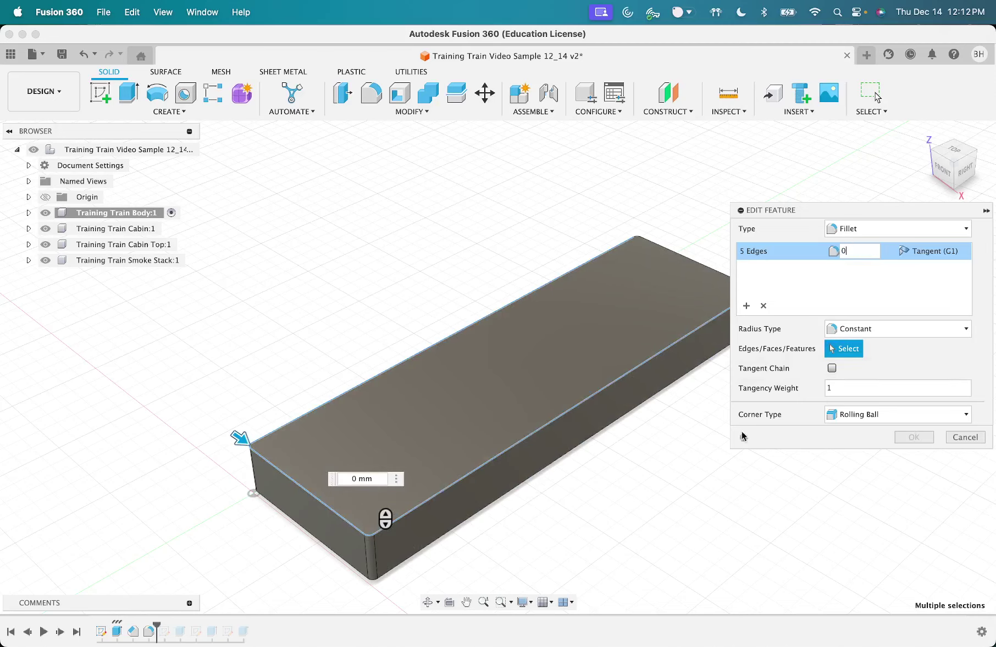
Step: Remove the front edge and the two small front corner edges from the fillet, keeping the two long side edges
{"action": "left_click", "coordinate": [367, 535]}
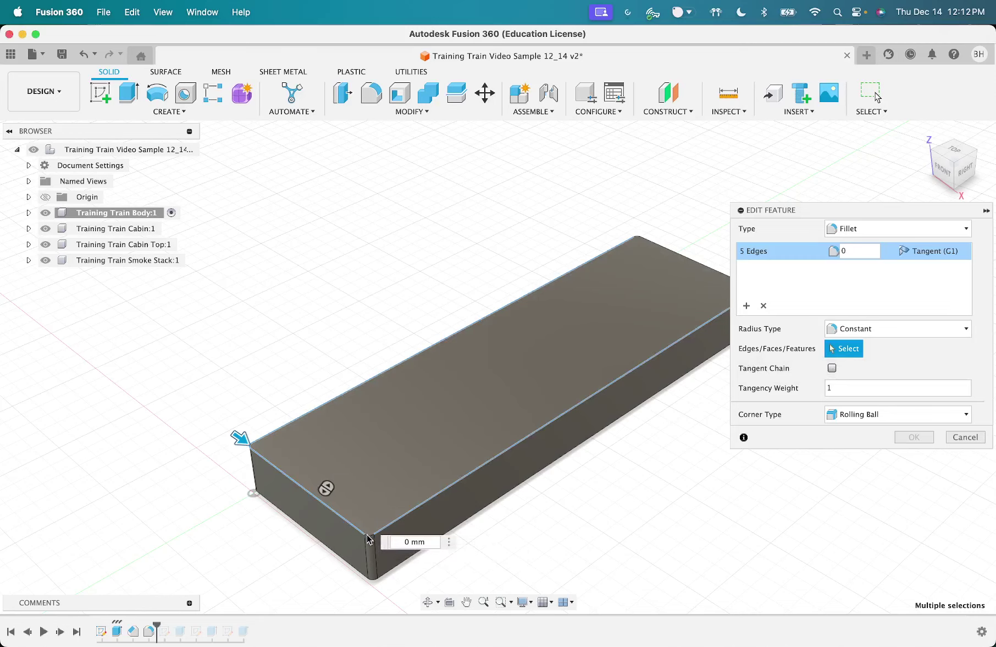
{"action": "left_click", "coordinate": [253, 456]}
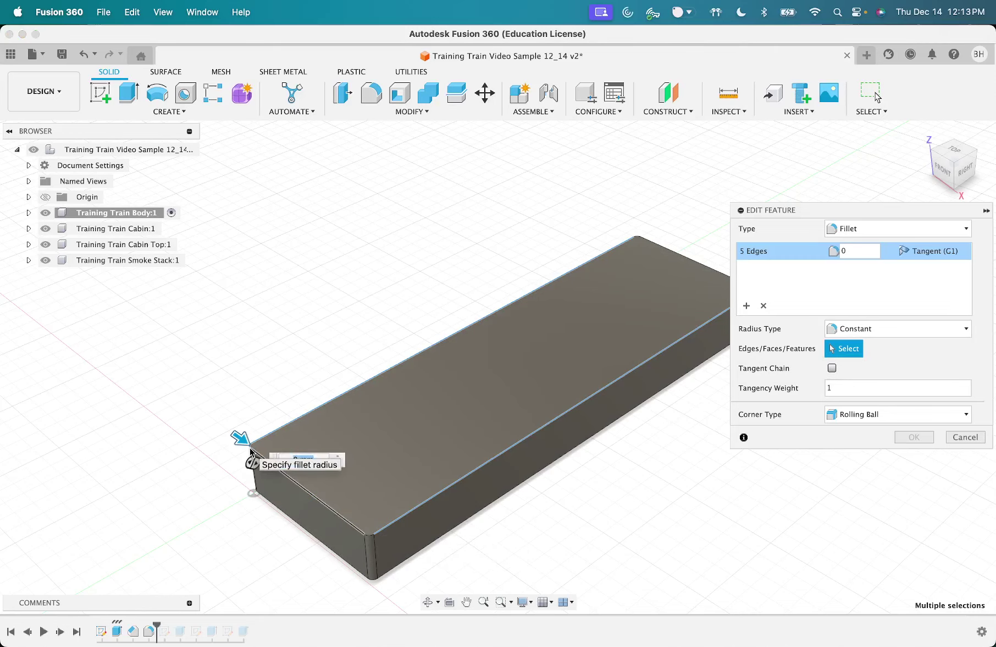
{"action": "scroll", "coordinate": [250, 451], "scroll_direction": "up", "scroll_amount": 5}
{"action": "scroll", "coordinate": [250, 453], "scroll_direction": "left", "scroll_amount": 1}
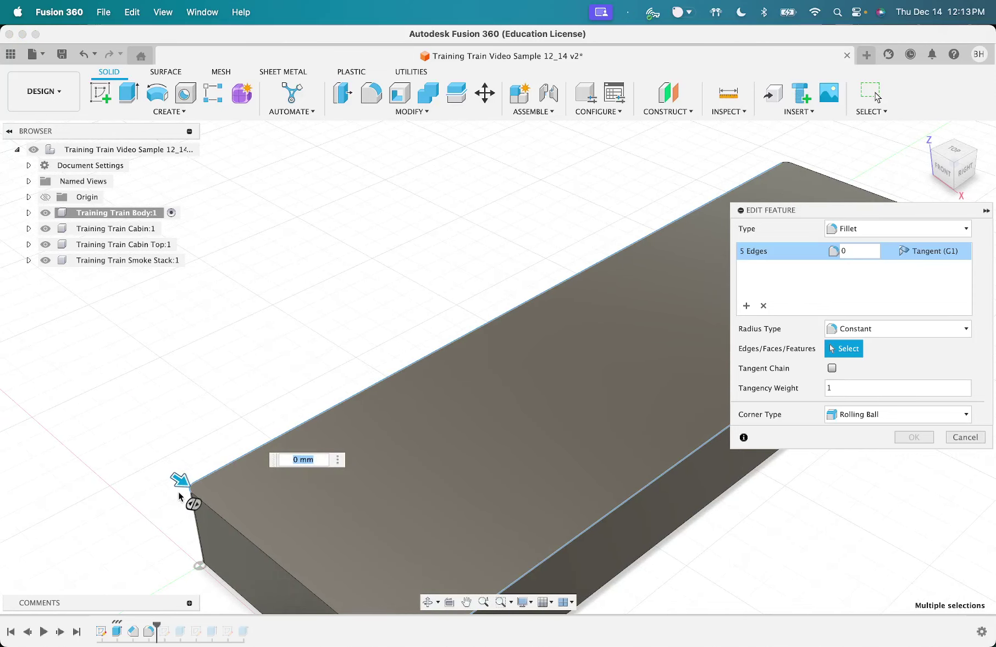
{"action": "left_click", "coordinate": [189, 491]}
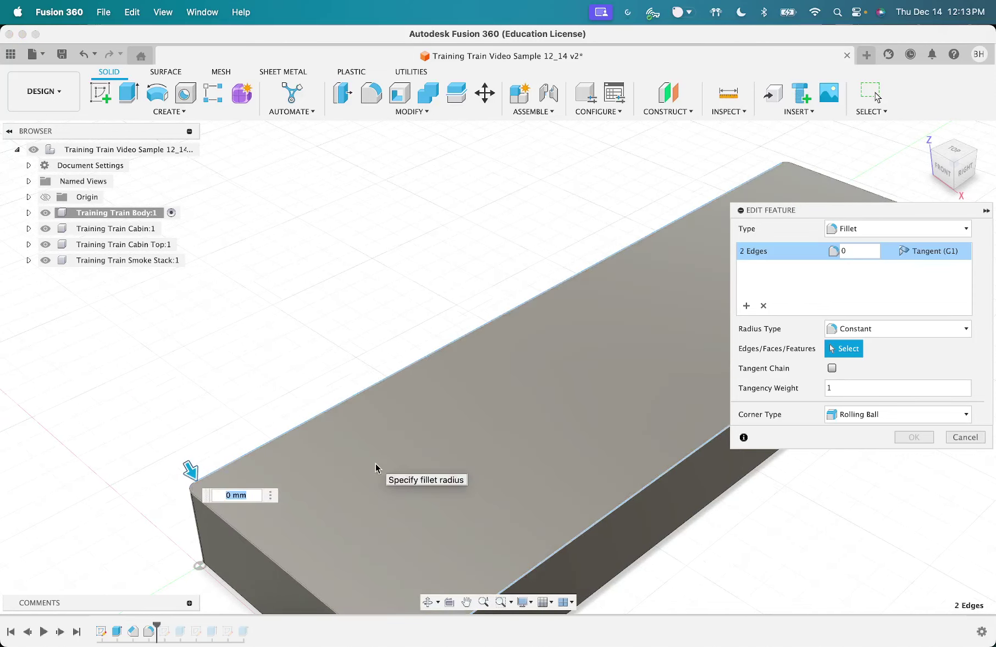
Step: Set the side-edge fillet radius to 1.5 mm, apply it, and roll the design history forward to the last feature
{"action": "scroll", "coordinate": [545, 384], "scroll_direction": "down", "scroll_amount": 2}
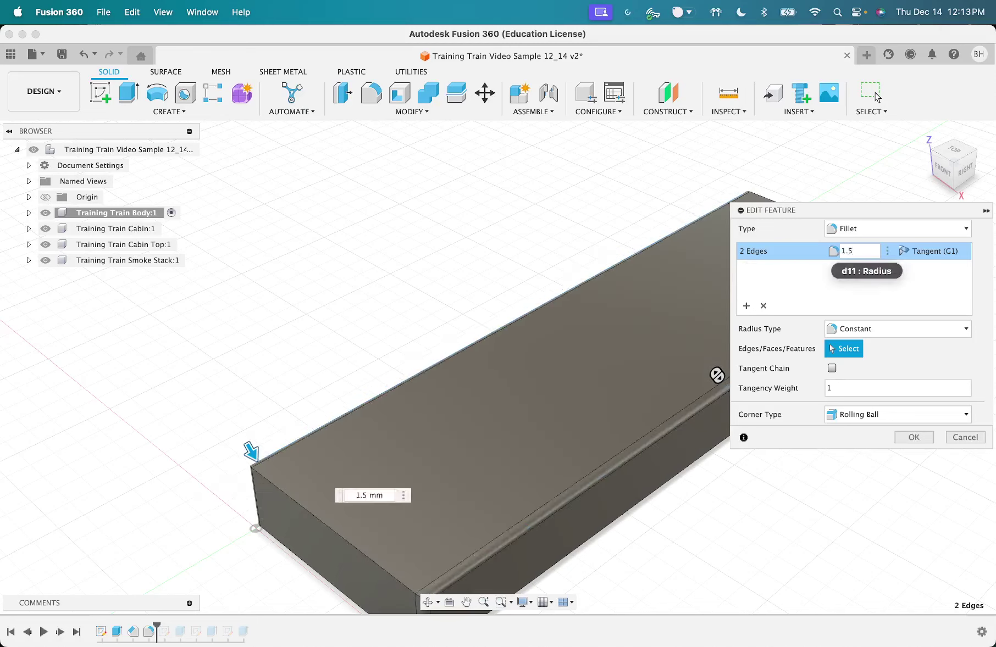
{"action": "key", "text": "Return"}
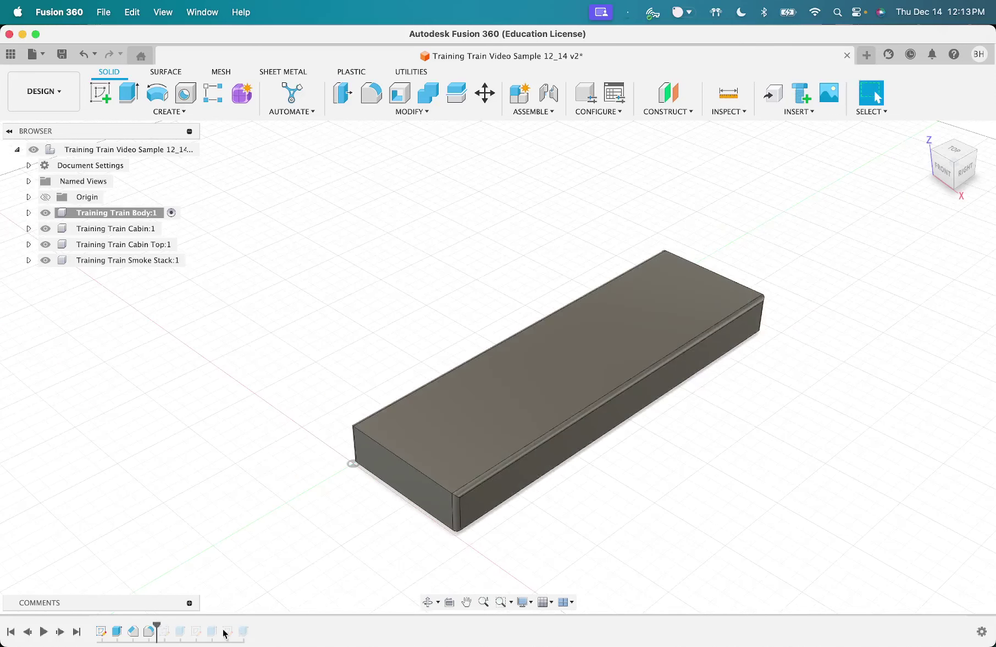
{"action": "left_click_drag", "start_coordinate": [158, 622], "coordinate": [252, 626]}
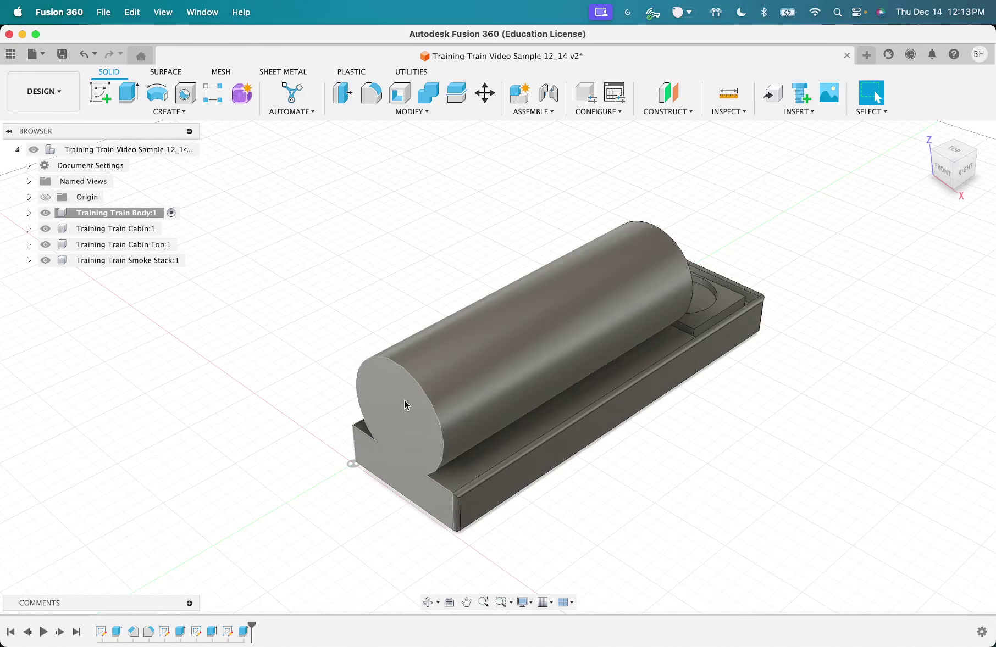
Step: Start a sketch on the train body's long right side face and draw a horizontal line about 169 mm long across it
{"action": "scroll", "coordinate": [411, 325], "scroll_direction": "right", "scroll_amount": 2}
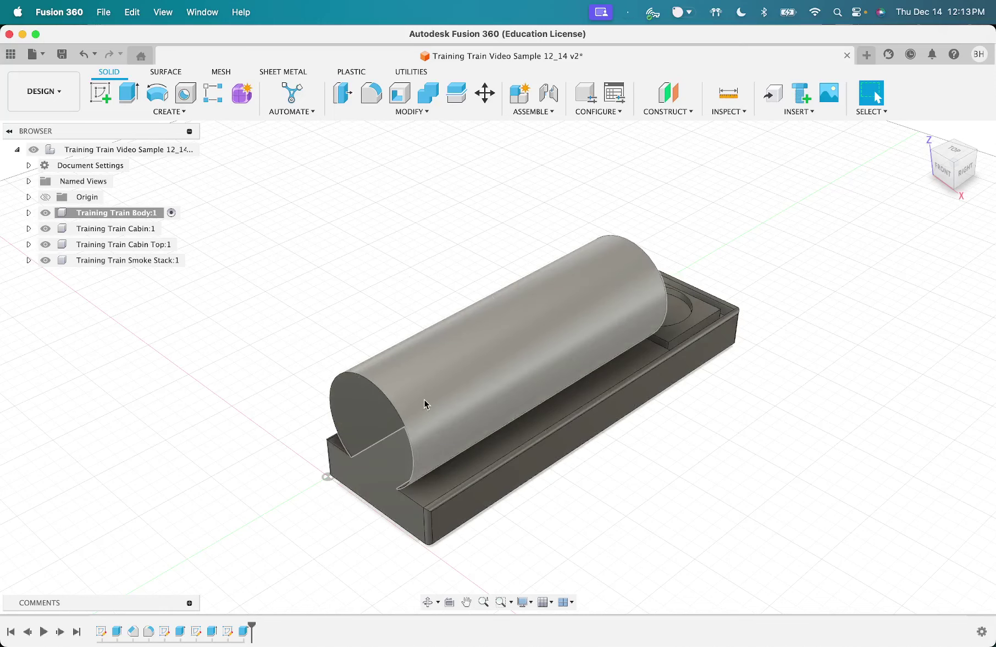
{"action": "scroll", "coordinate": [403, 409], "scroll_direction": "right", "scroll_amount": 2}
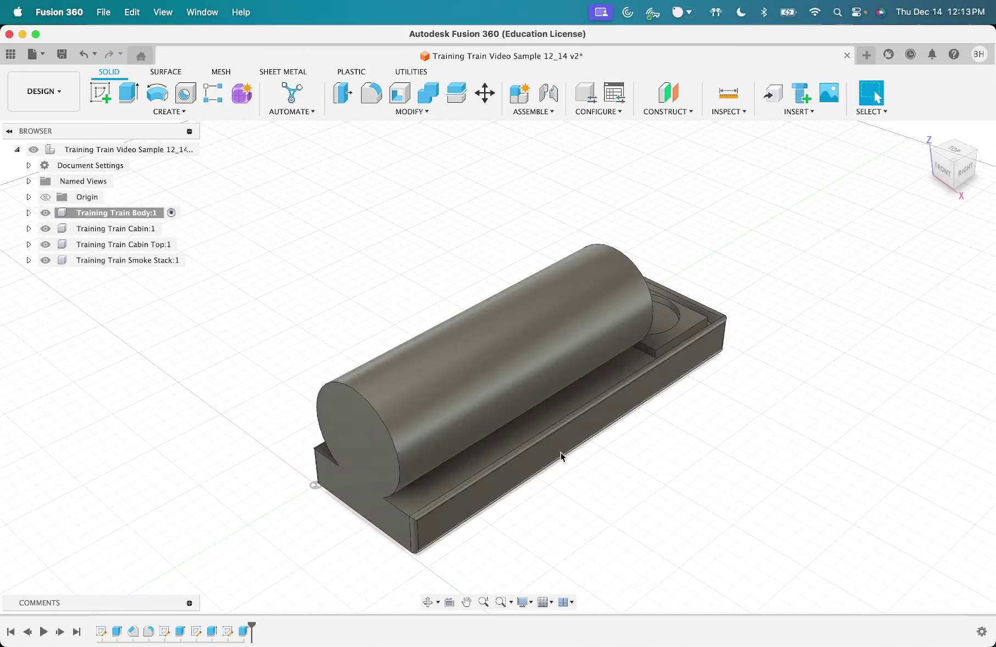
{"action": "left_click", "coordinate": [100, 93]}
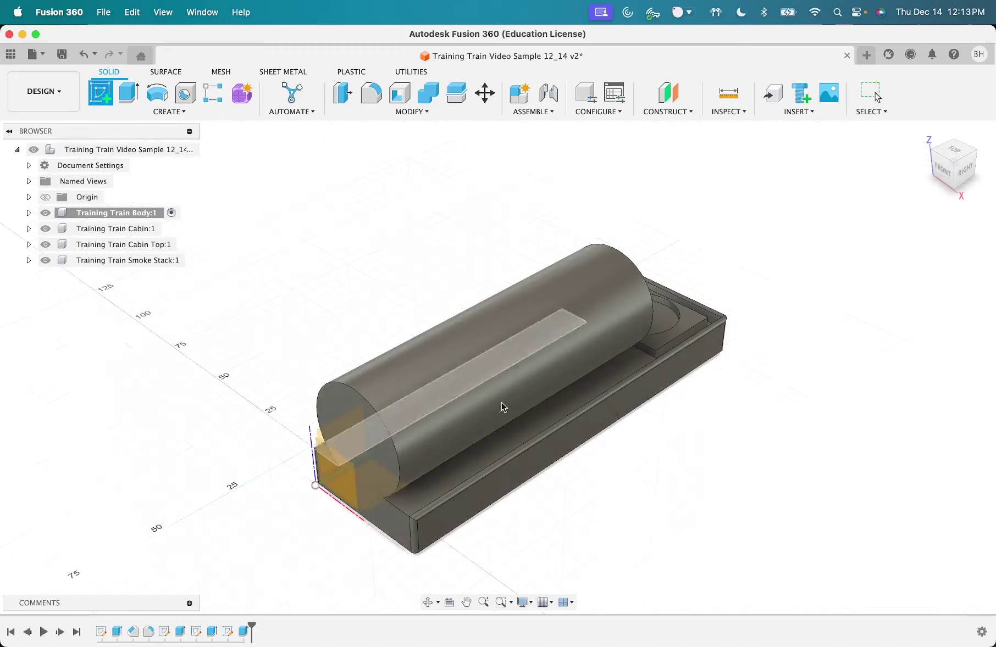
{"action": "left_click", "coordinate": [545, 453]}
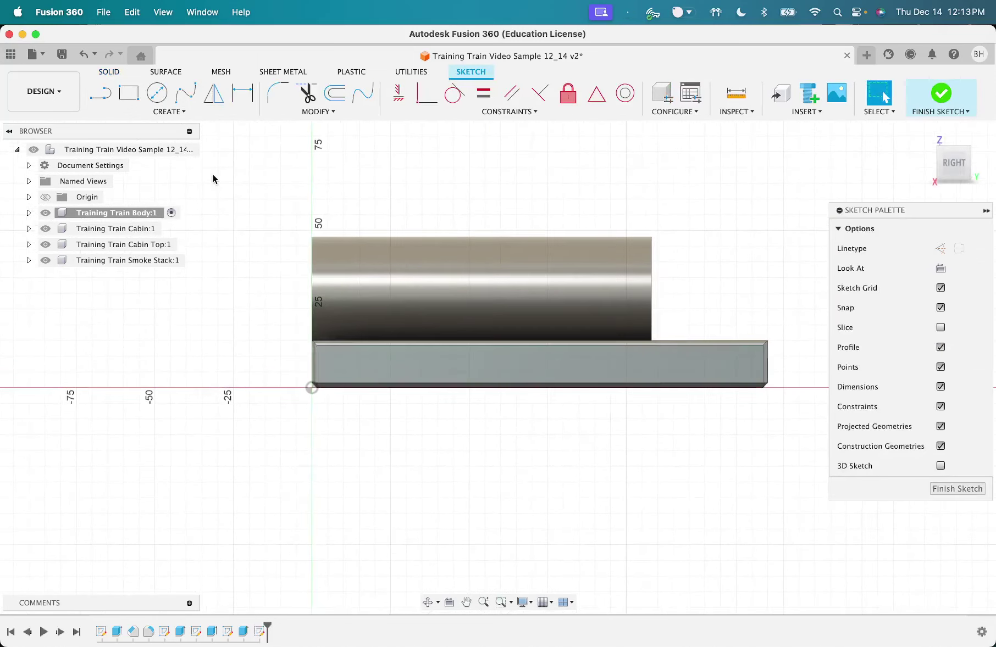
{"action": "left_click", "coordinate": [100, 93]}
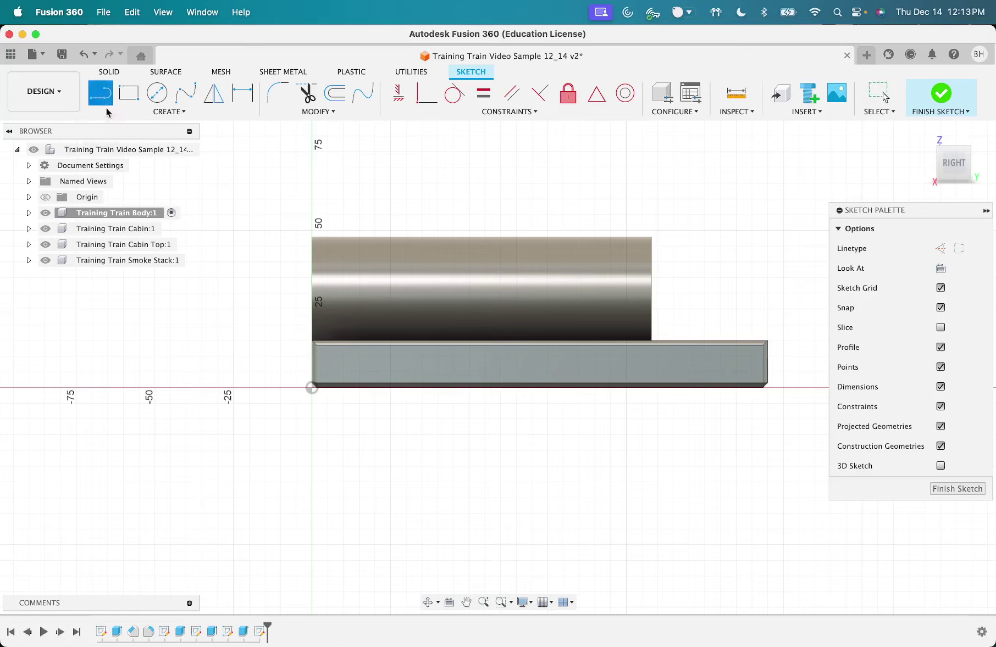
{"action": "left_click", "coordinate": [268, 361]}
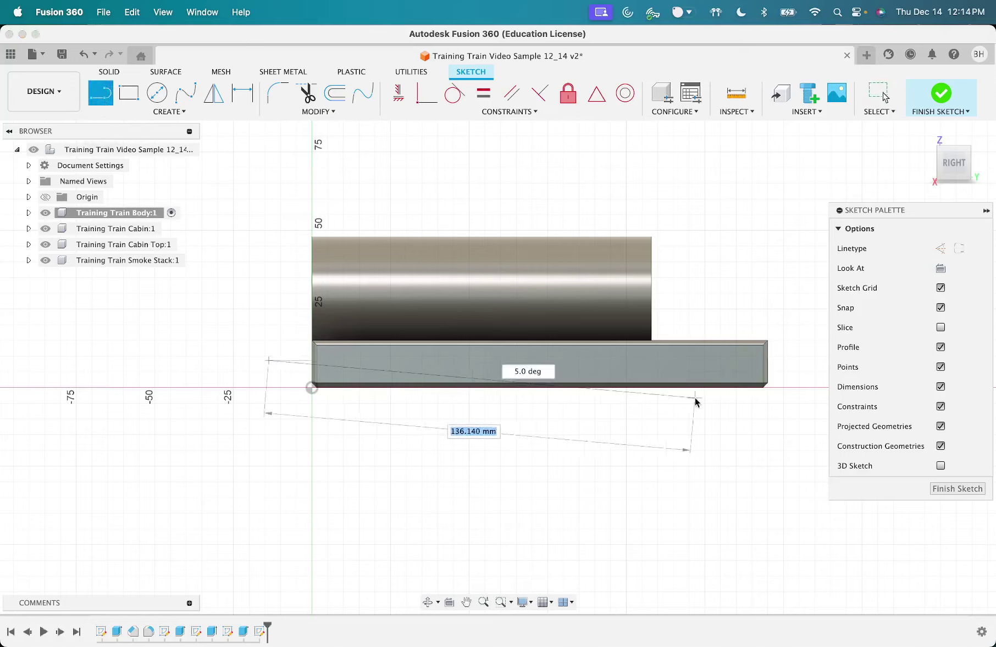
{"action": "left_click", "coordinate": [800, 361]}
{"action": "key", "text": "Escape"}
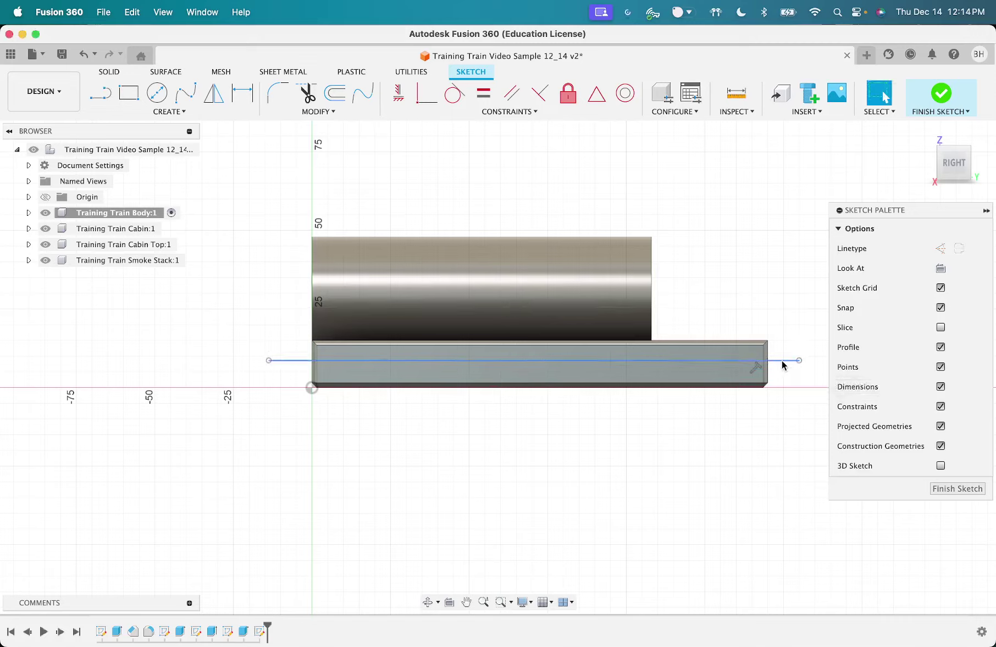
Step: Convert the horizontal line to construction geometry and constrain its midpoint to the midpoint of the side face's rear edge
{"action": "left_click", "coordinate": [782, 361]}
{"action": "key", "text": "x"}
{"action": "left_click", "coordinate": [787, 324]}
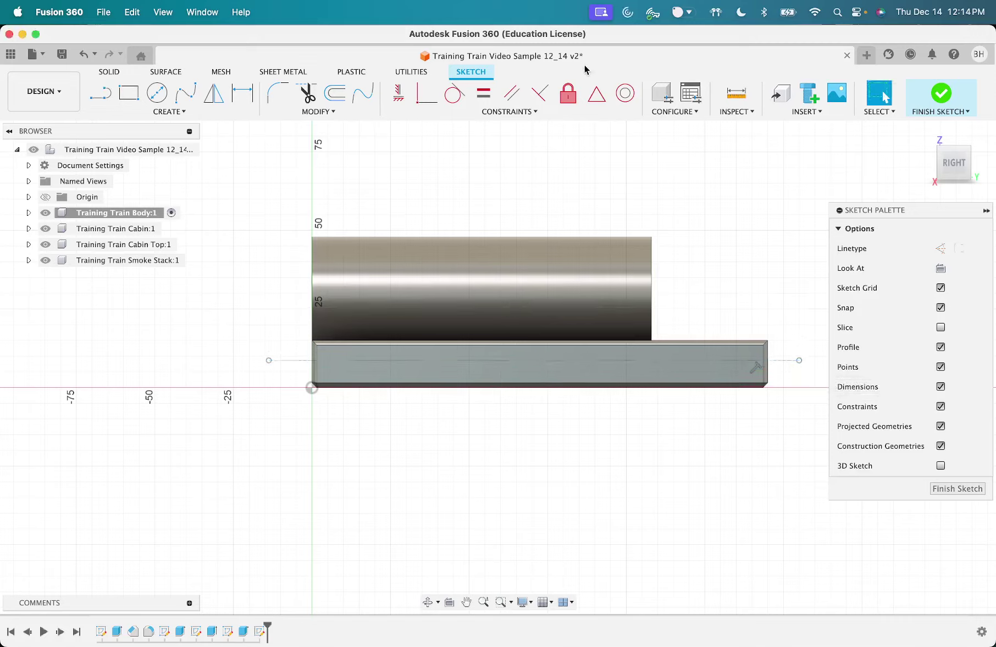
{"action": "left_click", "coordinate": [596, 94]}
{"action": "left_click", "coordinate": [717, 362]}
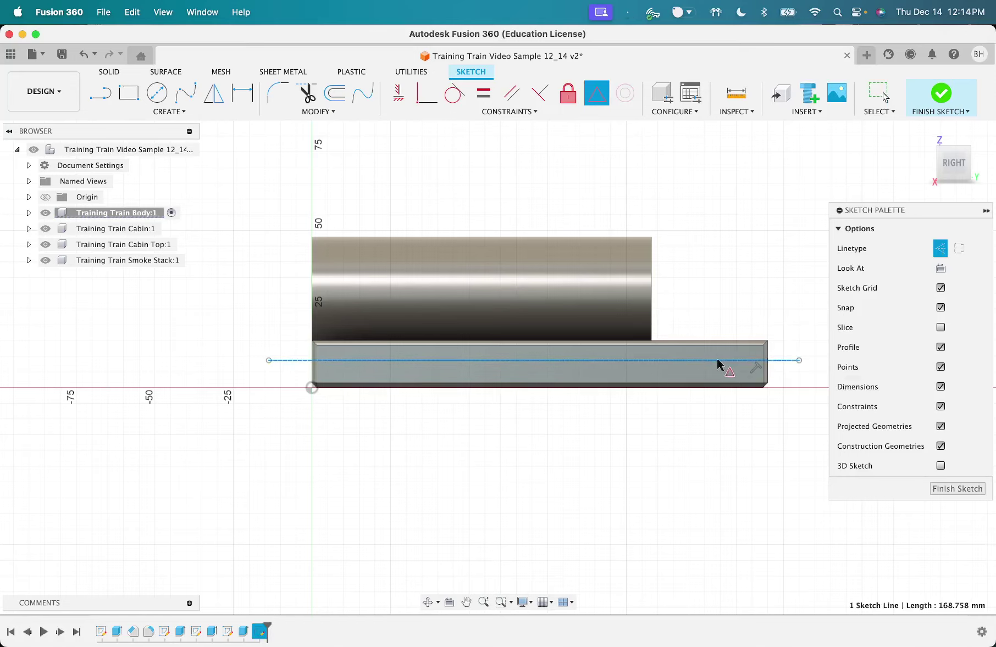
{"action": "left_click", "coordinate": [764, 361]}
{"action": "key", "text": "Escape"}
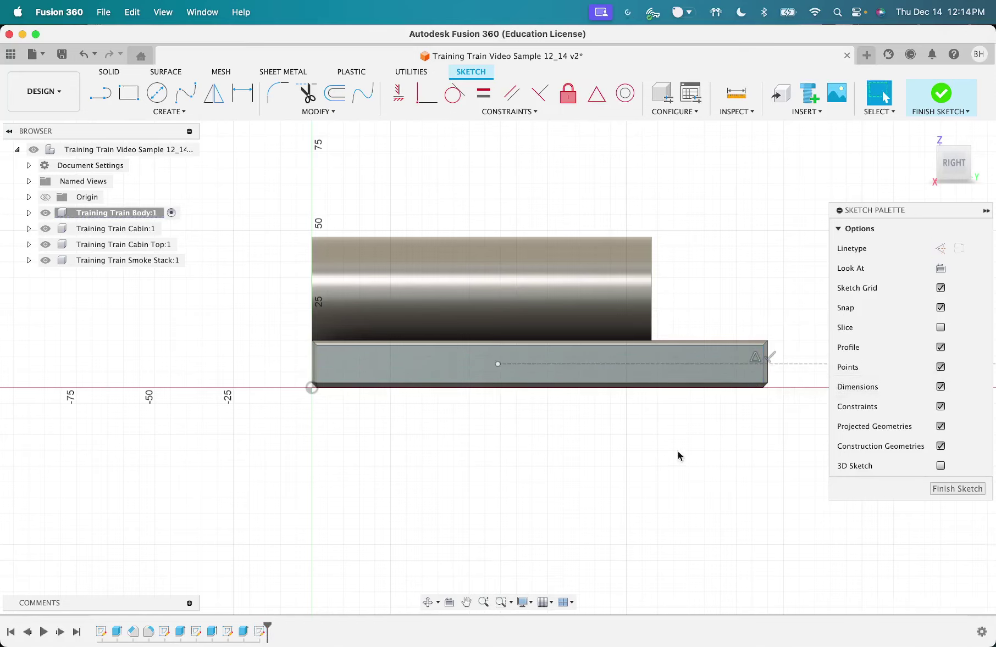
Step: Stretch the construction line's free front end to about 28 mm beyond the front edge of the body's side face
{"action": "scroll", "coordinate": [490, 464], "scroll_direction": "right", "scroll_amount": 3}
{"action": "scroll", "coordinate": [495, 469], "scroll_direction": "down", "scroll_amount": 2}
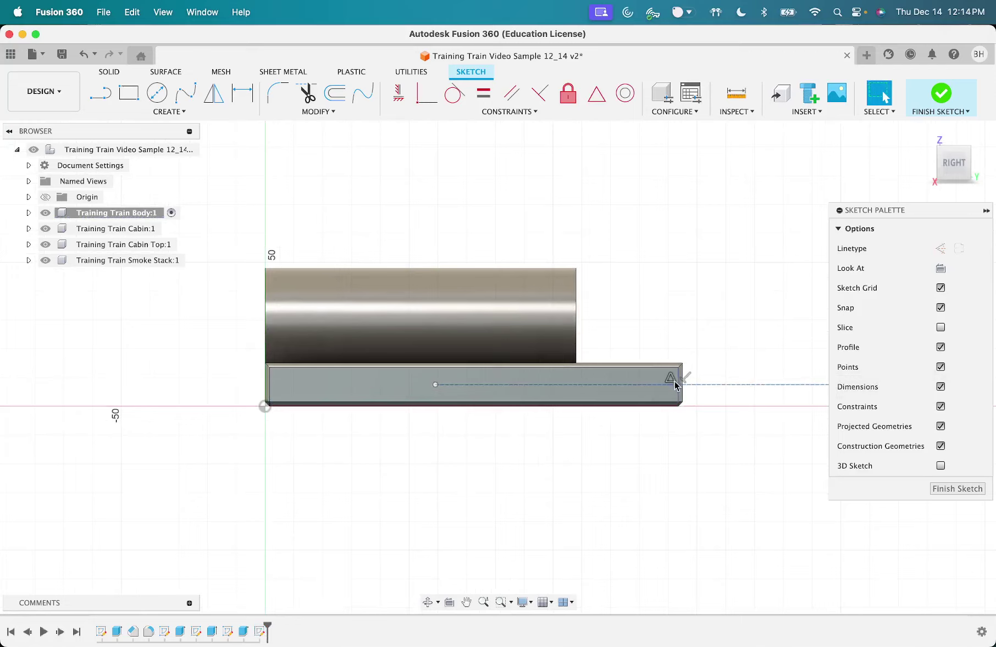
{"action": "scroll", "coordinate": [553, 483], "scroll_direction": "right", "scroll_amount": 3}
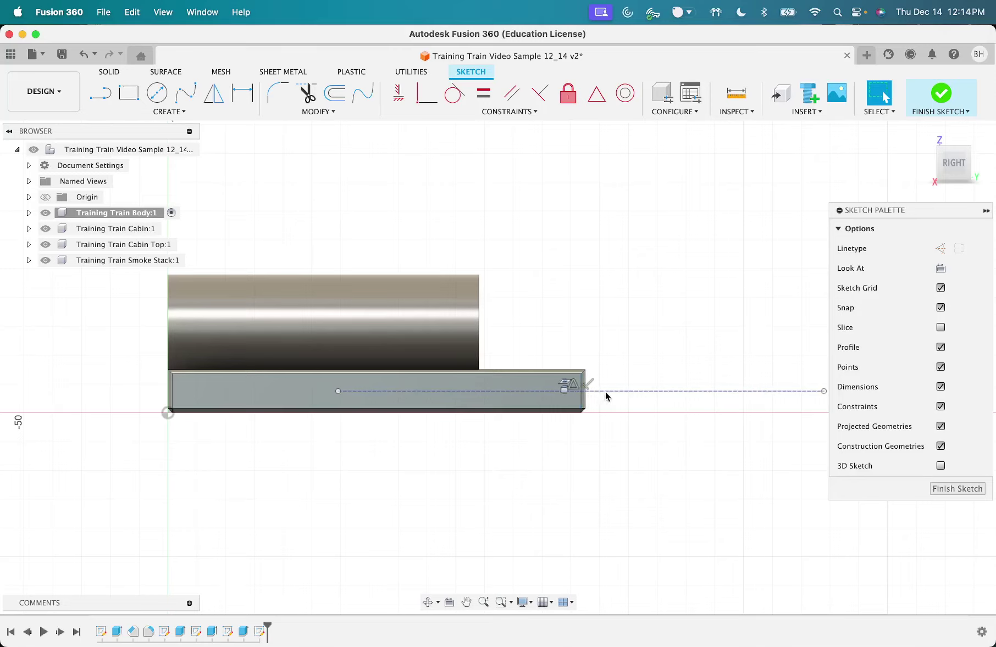
{"action": "scroll", "coordinate": [334, 420], "scroll_direction": "left", "scroll_amount": 3}
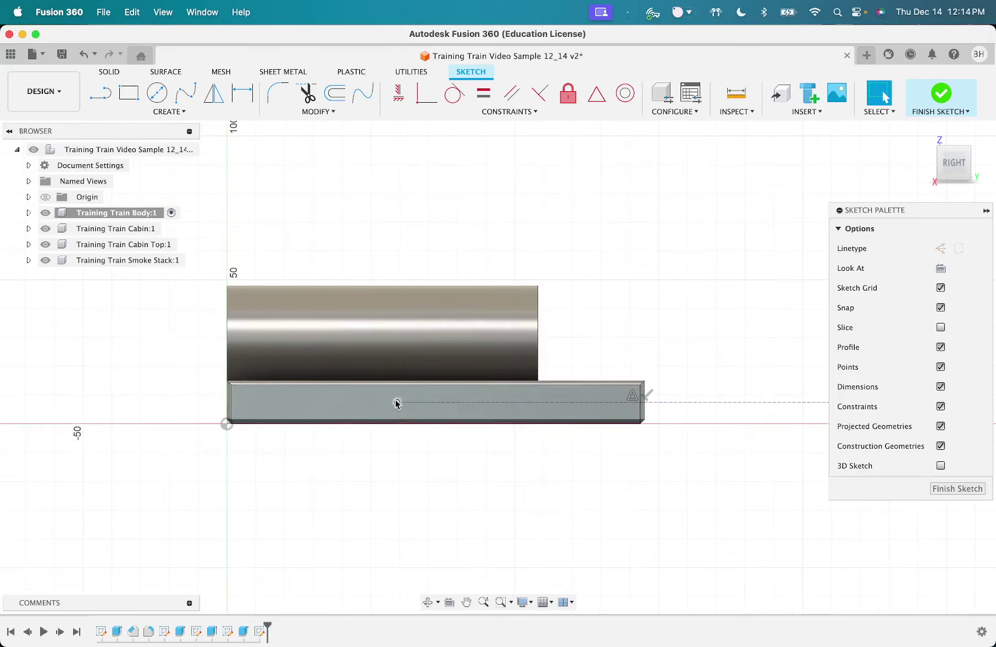
{"action": "scroll", "coordinate": [395, 400], "scroll_direction": "right", "scroll_amount": 3}
{"action": "scroll", "coordinate": [340, 427], "scroll_direction": "down", "scroll_amount": 2}
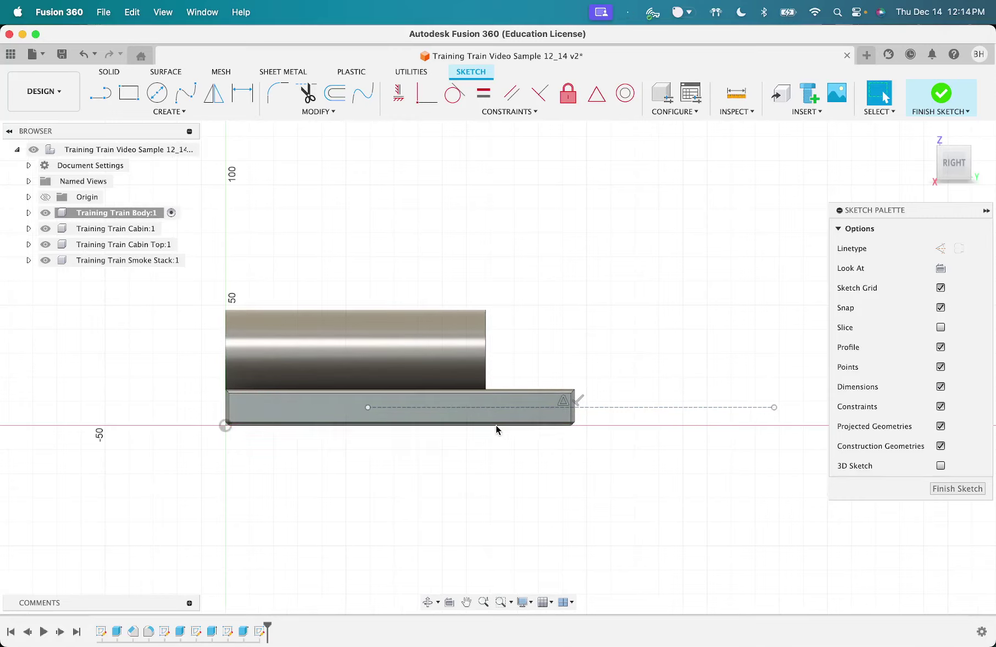
{"action": "left_click_drag", "start_coordinate": [367, 415], "coordinate": [190, 409]}
{"action": "scroll", "coordinate": [294, 473], "scroll_direction": "left", "scroll_amount": 3}
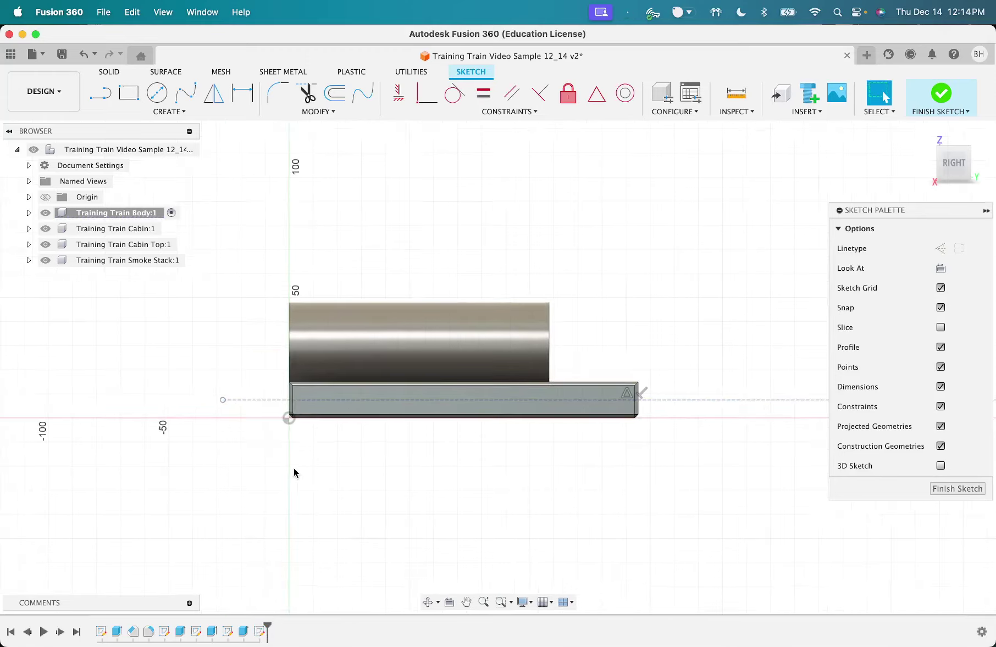
{"action": "scroll", "coordinate": [293, 470], "scroll_direction": "up", "scroll_amount": 3}
{"action": "scroll", "coordinate": [295, 467], "scroll_direction": "left", "scroll_amount": 4}
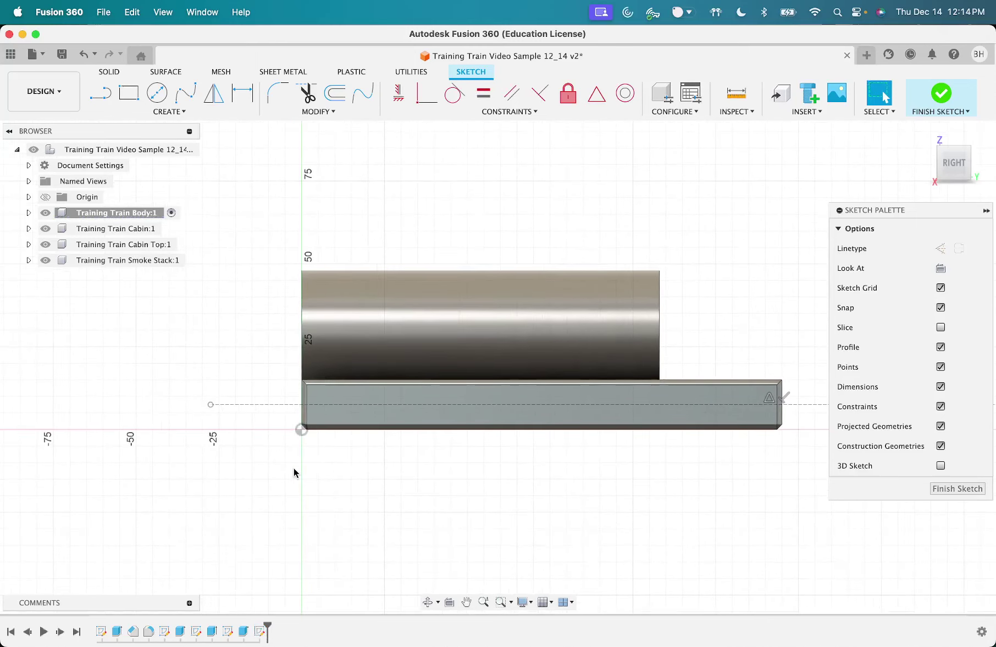
Step: Draw a 3.5 mm diameter circle centred on the construction line near the front end of the side face
{"action": "left_click", "coordinate": [156, 93]}
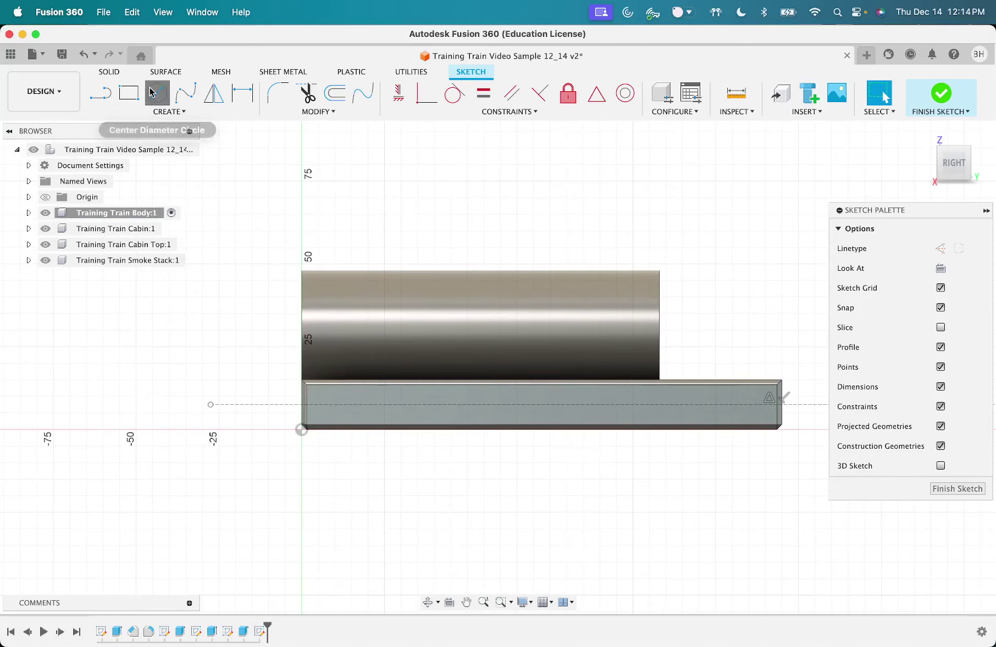
{"action": "left_click", "coordinate": [388, 404]}
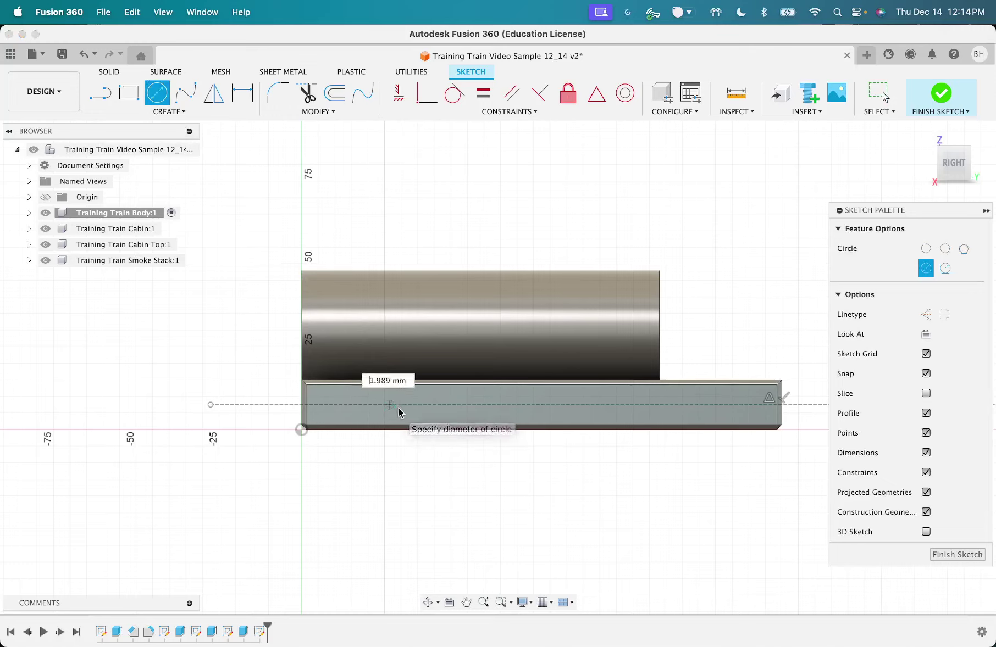
{"action": "type", "text": "3.5"}
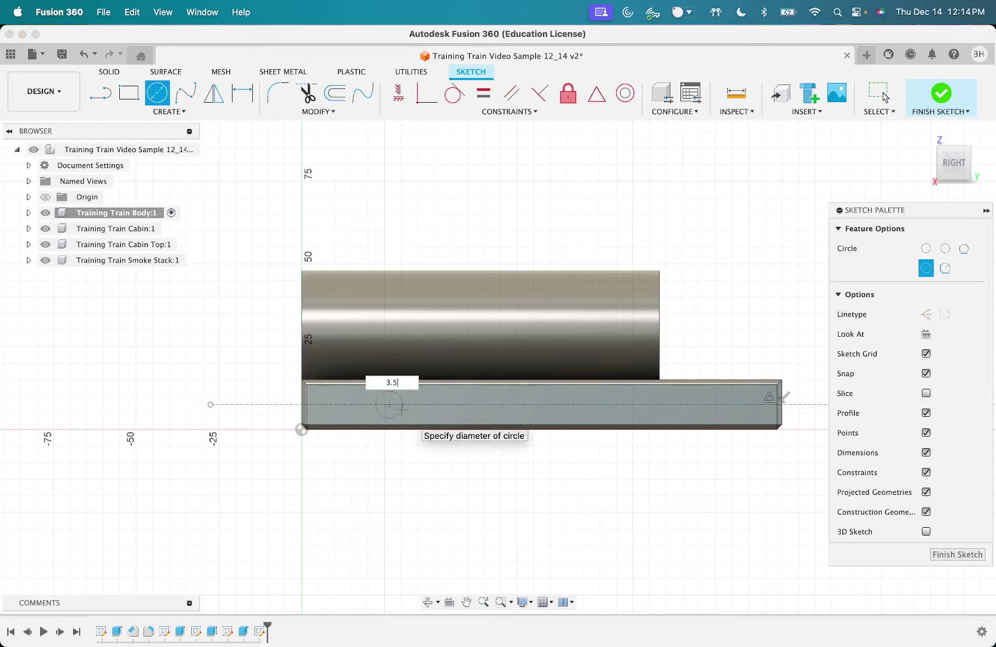
{"action": "key", "text": "Return"}
{"action": "key", "text": "Escape"}
Step: Draw two more 3.5 mm diameter circles centred on the construction line, one near mid-length and one towards the rear
{"action": "key", "text": "c"}
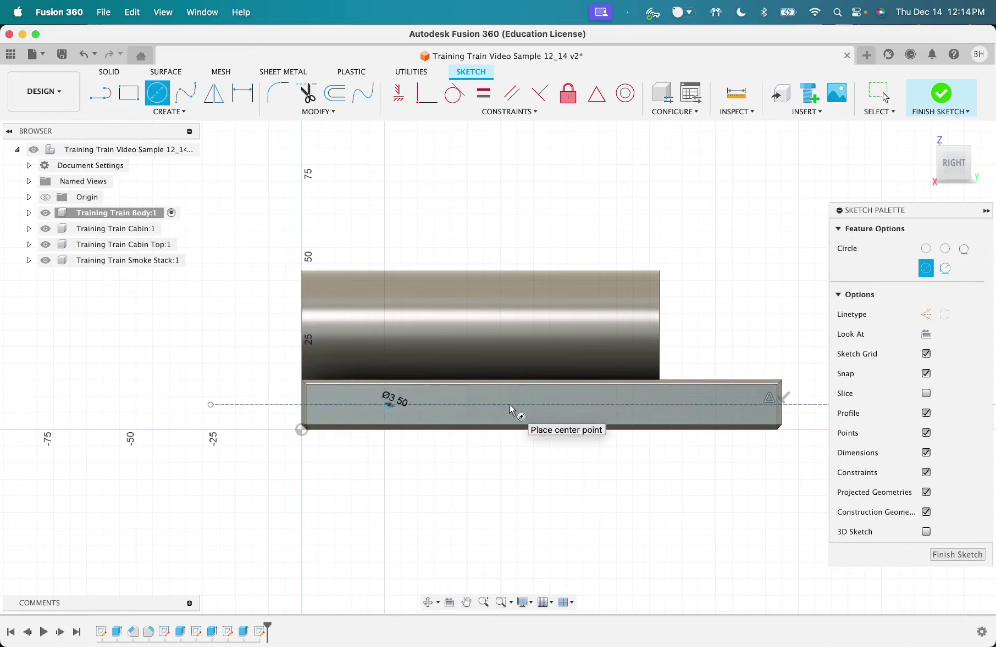
{"action": "left_click", "coordinate": [517, 405]}
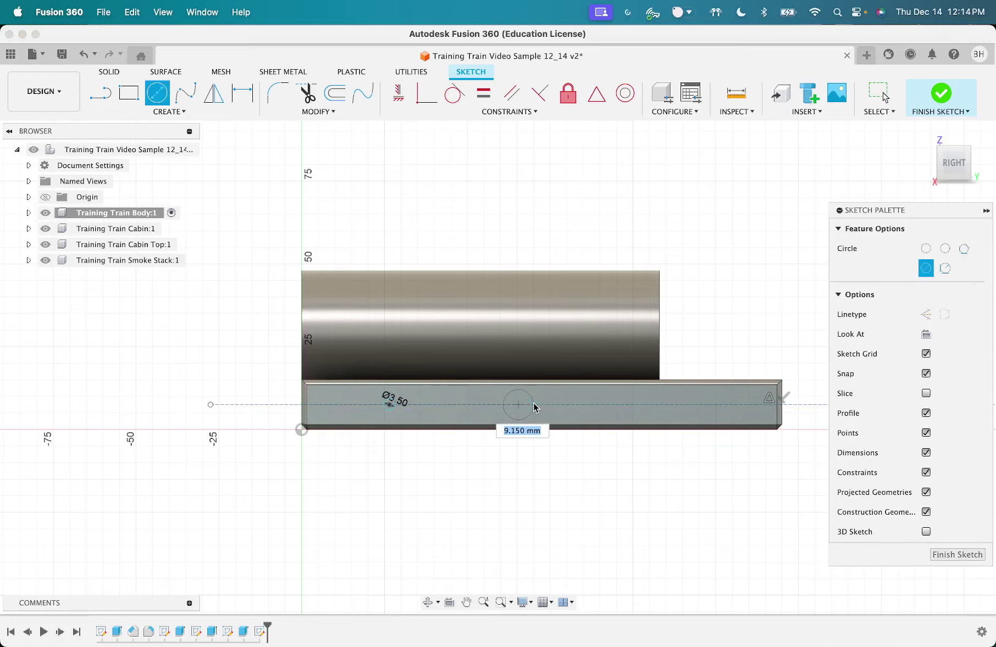
{"action": "type", "text": "3.5"}
{"action": "key", "text": "Return"}
{"action": "key", "text": "Escape"}
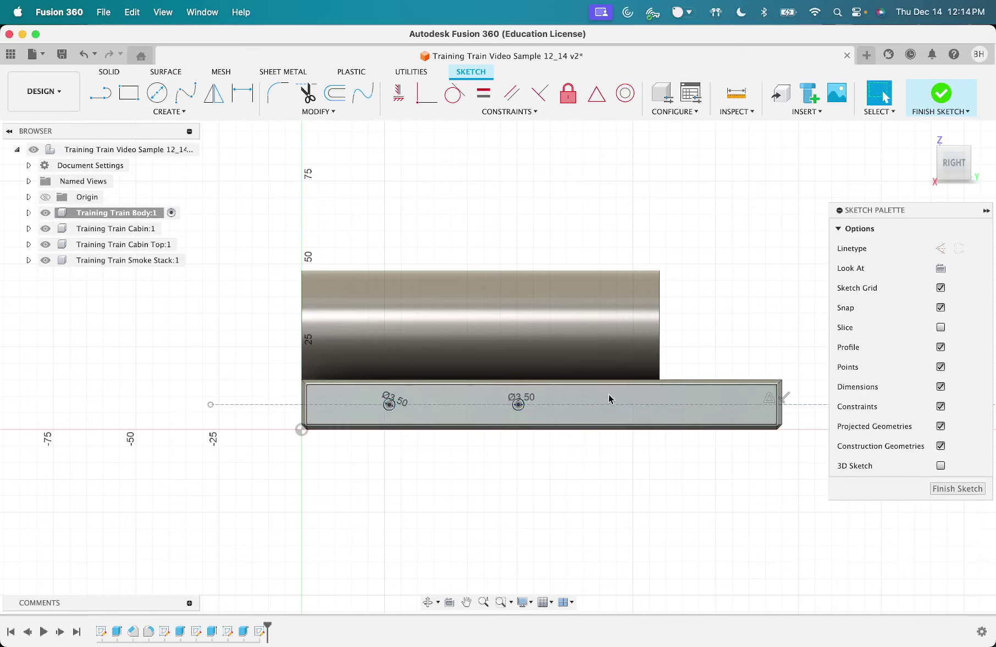
{"action": "key", "text": "c"}
{"action": "left_click", "coordinate": [652, 406]}
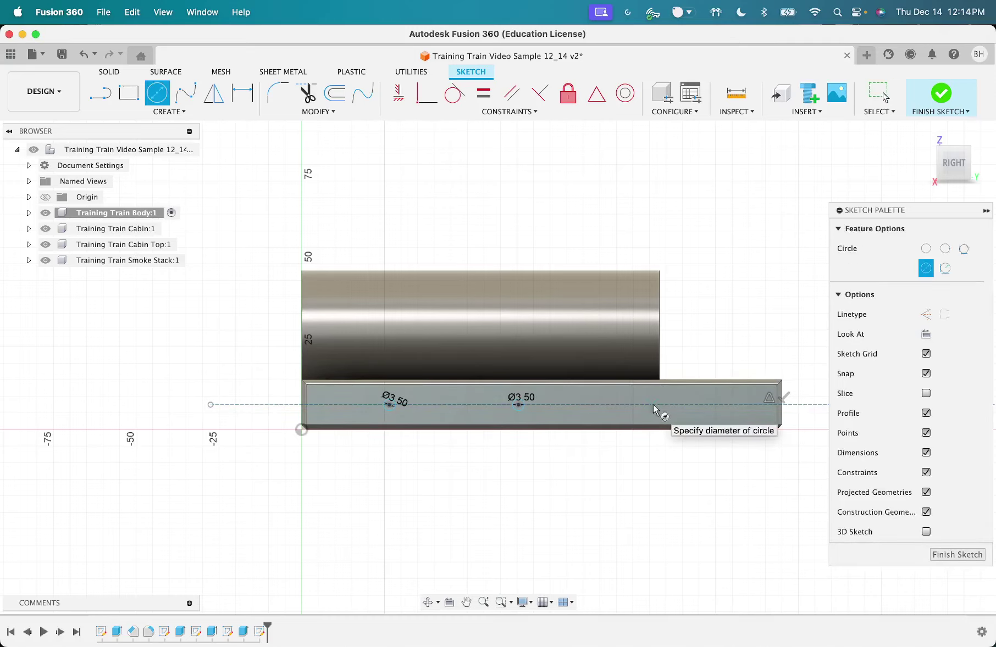
{"action": "type", "text": "3.5"}
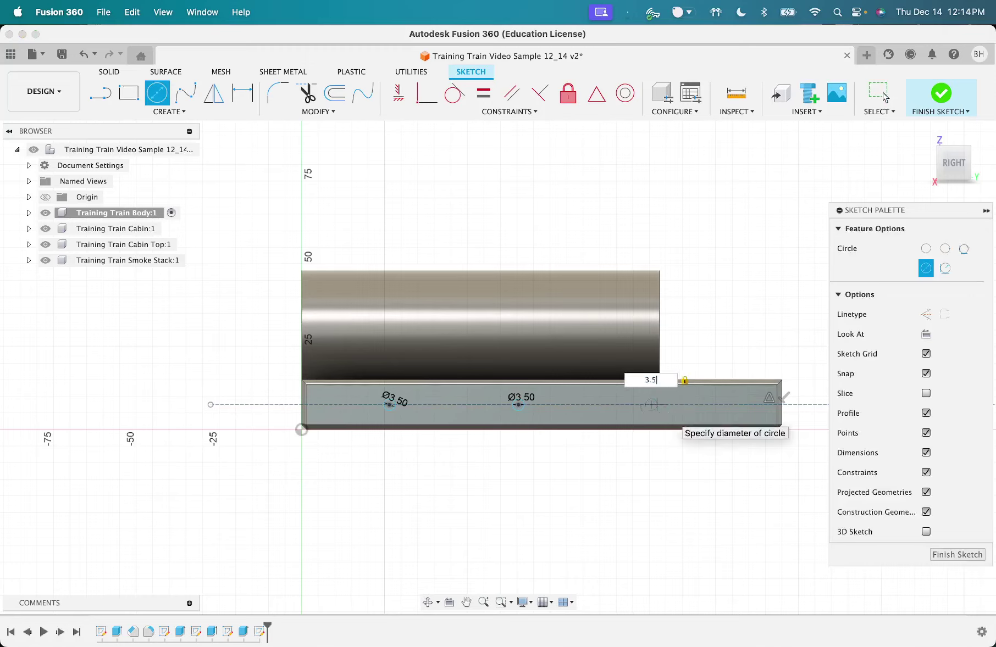
{"action": "key", "text": "Return"}
{"action": "key", "text": "Escape"}
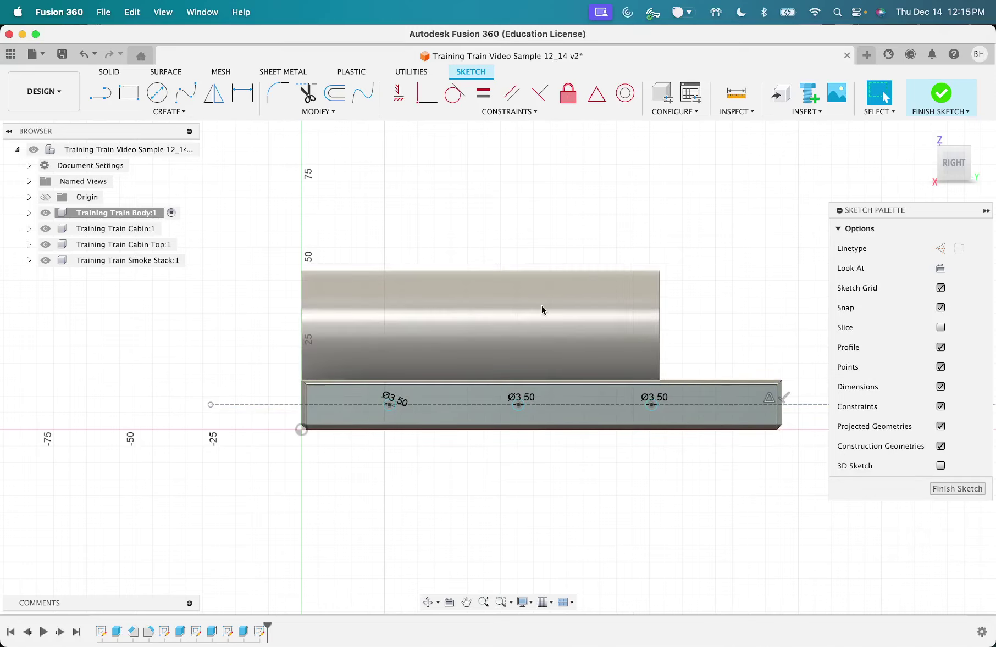
Step: Dimension the front circle's centre 20 mm from the front edge of the side face
{"action": "left_click", "coordinate": [239, 105]}
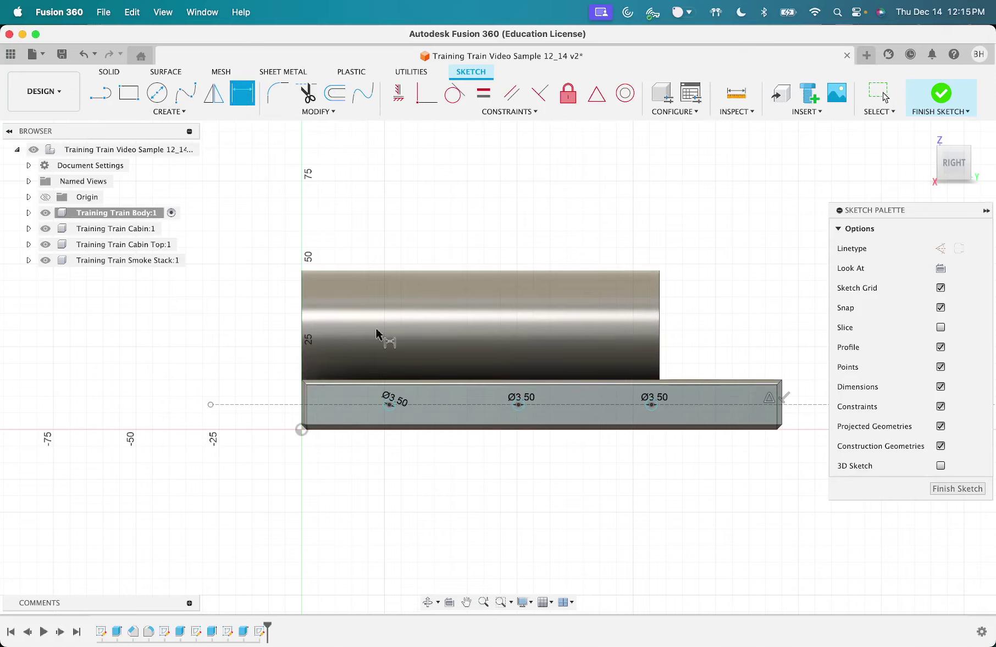
{"action": "left_click", "coordinate": [389, 406]}
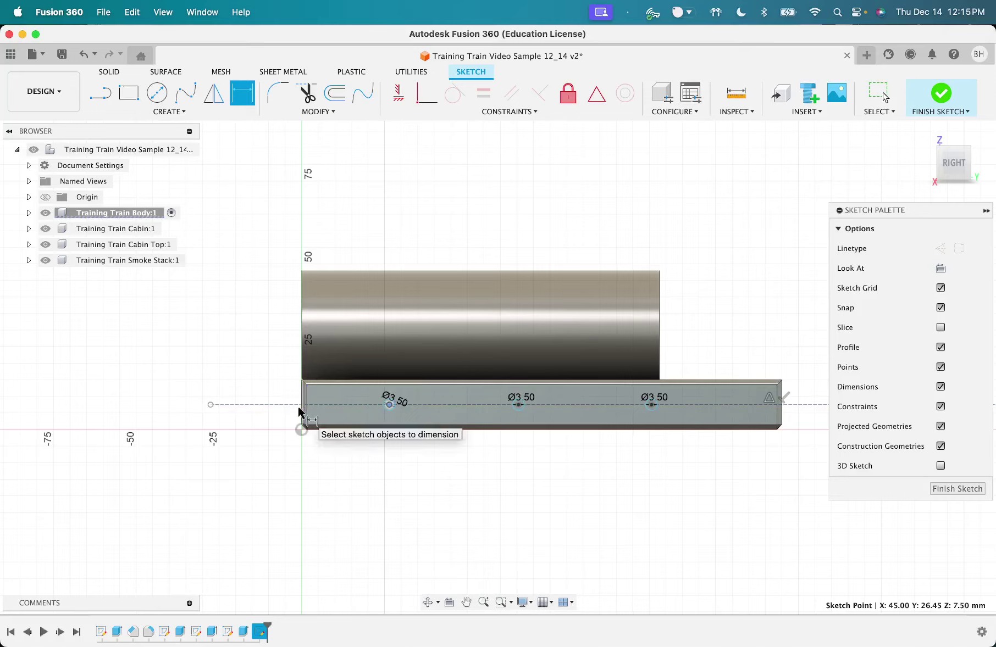
{"action": "left_click", "coordinate": [301, 413]}
{"action": "left_click", "coordinate": [354, 486]}
{"action": "type", "text": "20"}
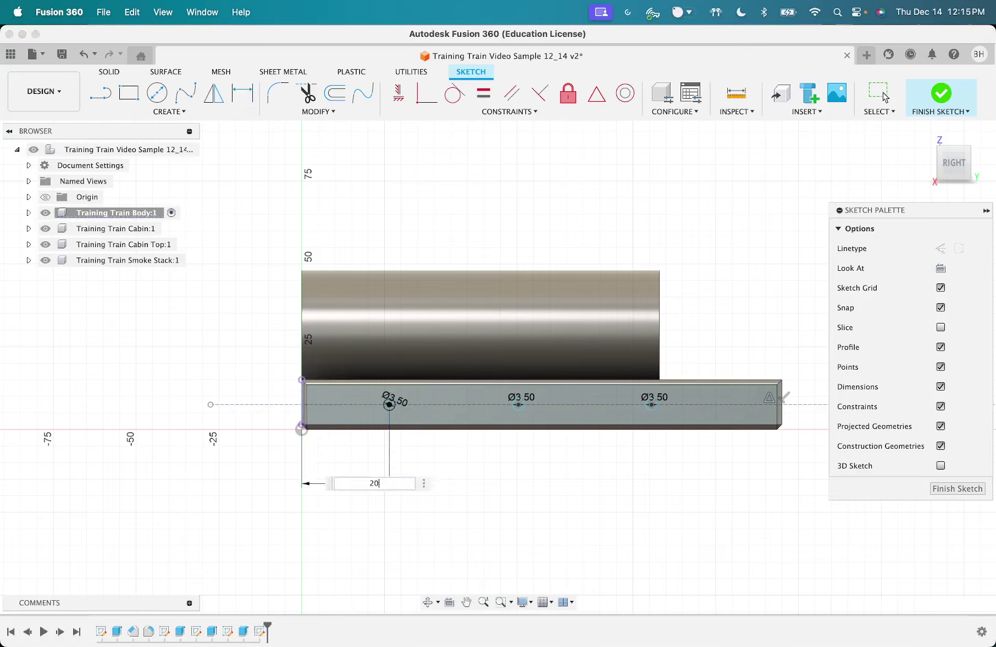
{"action": "key", "text": "Return"}
Step: Dimension the distance between the front and middle circle centres as 52.5 mm
{"action": "left_click", "coordinate": [519, 405]}
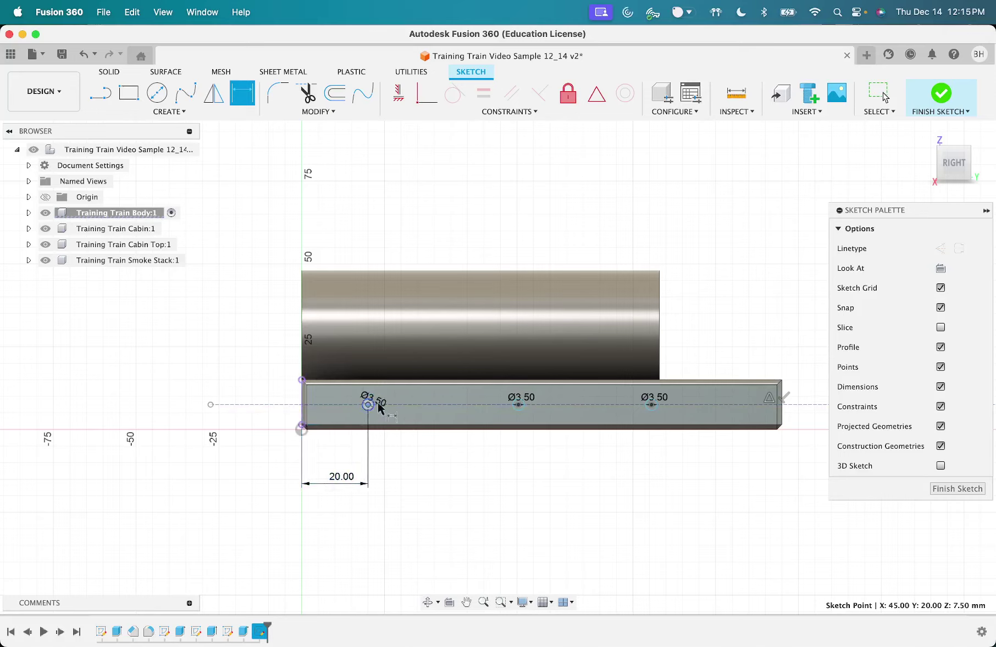
{"action": "left_click", "coordinate": [519, 406]}
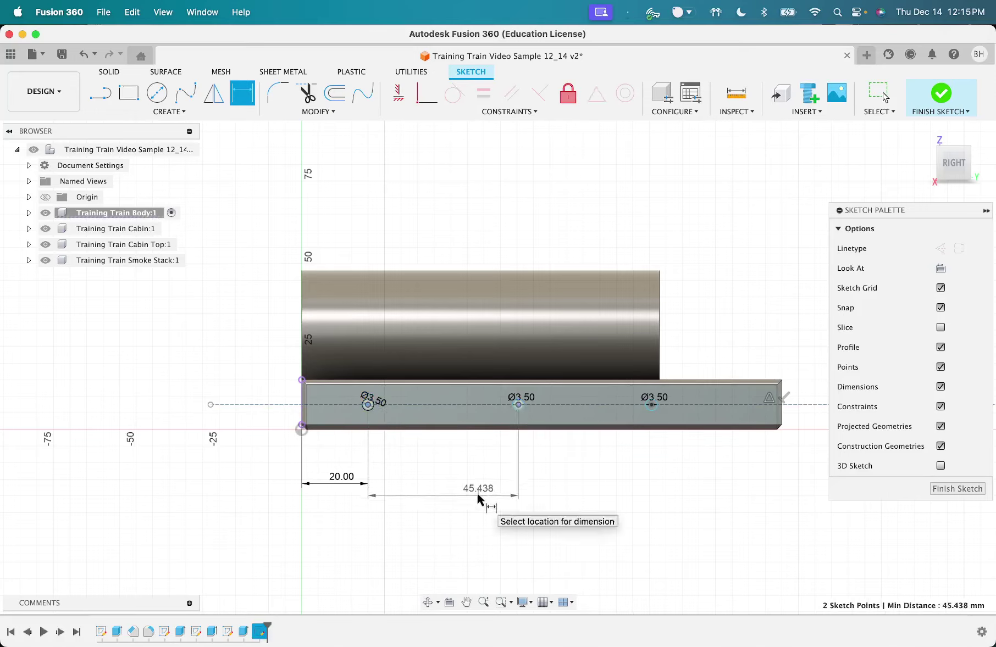
{"action": "left_click", "coordinate": [477, 493]}
{"action": "type", "text": "52.5"}
{"action": "key", "text": "Return"}
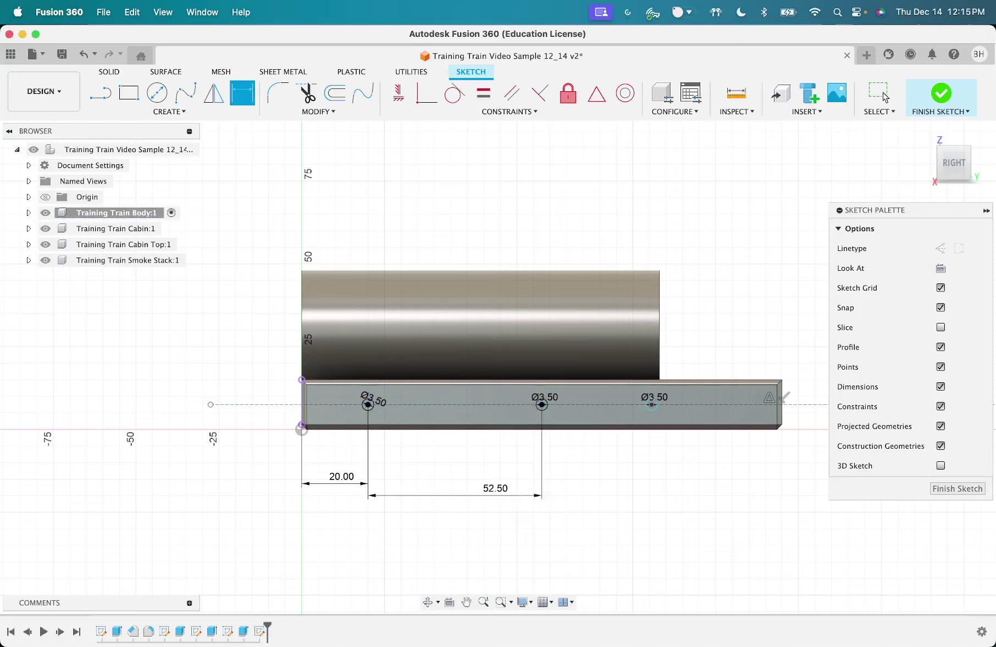
Step: Dimension the rear circle's centre 52.5 mm from the middle circle's centre and finish the sketch
{"action": "left_click", "coordinate": [647, 403]}
{"action": "left_click", "coordinate": [641, 519]}
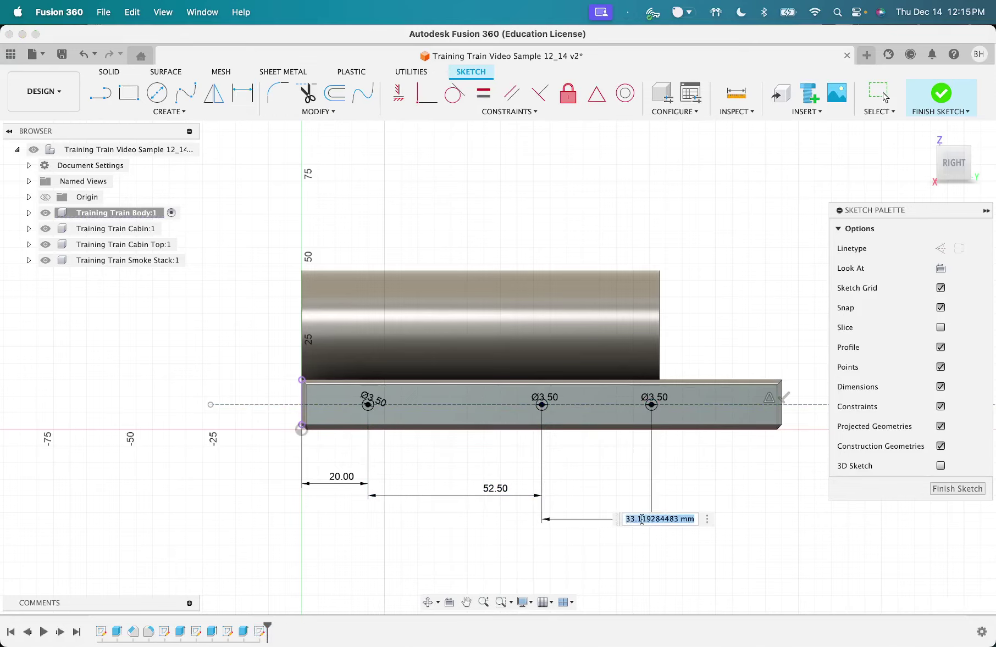
{"action": "type", "text": "52.5"}
{"action": "key", "text": "Return"}
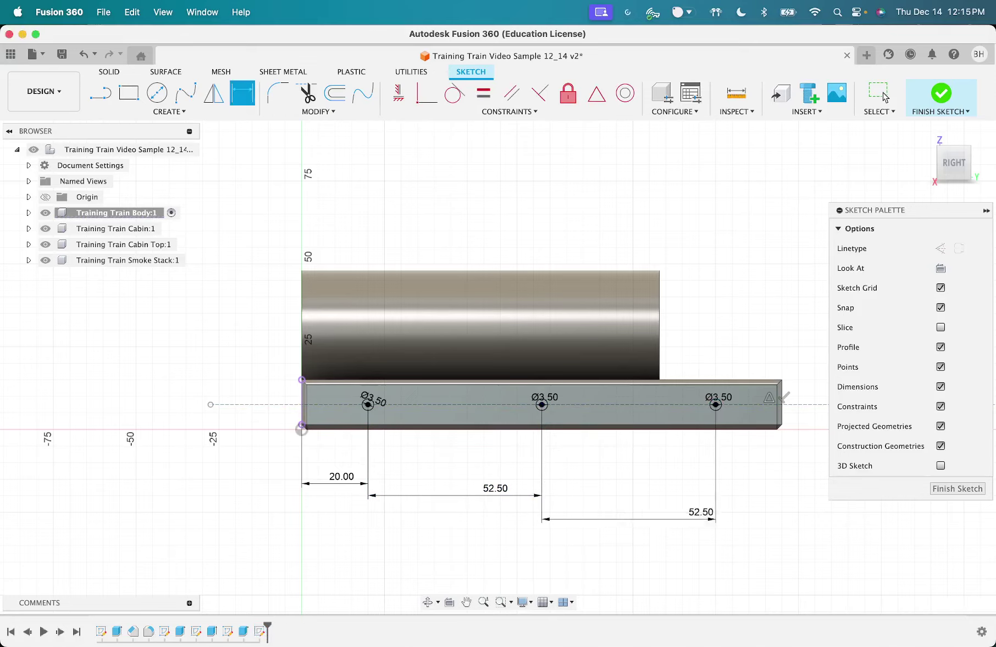
{"action": "key", "text": "Escape"}
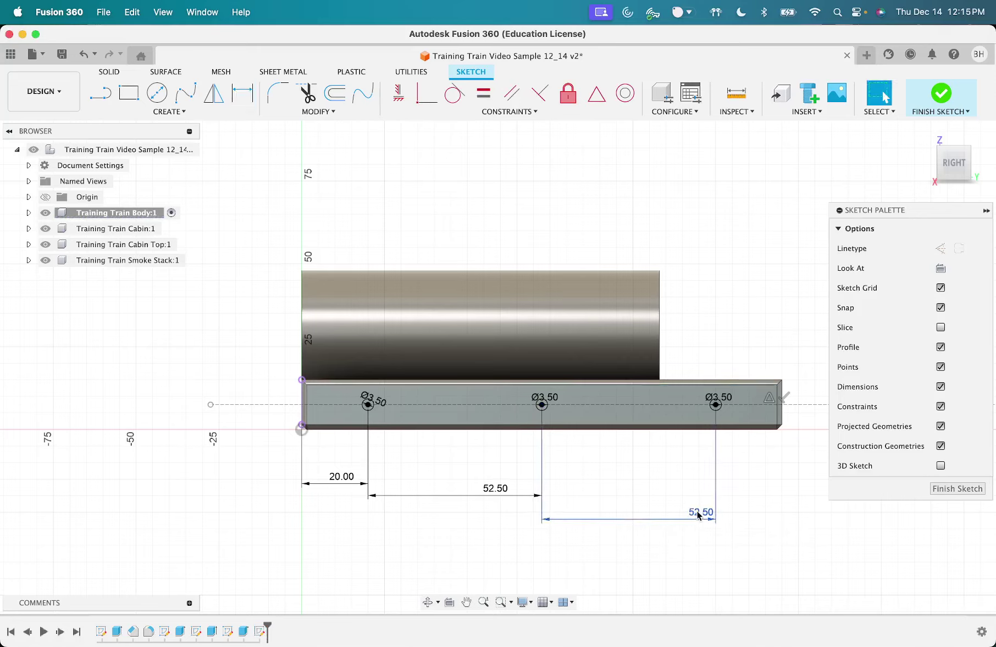
{"action": "left_click_drag", "start_coordinate": [696, 510], "coordinate": [631, 506]}
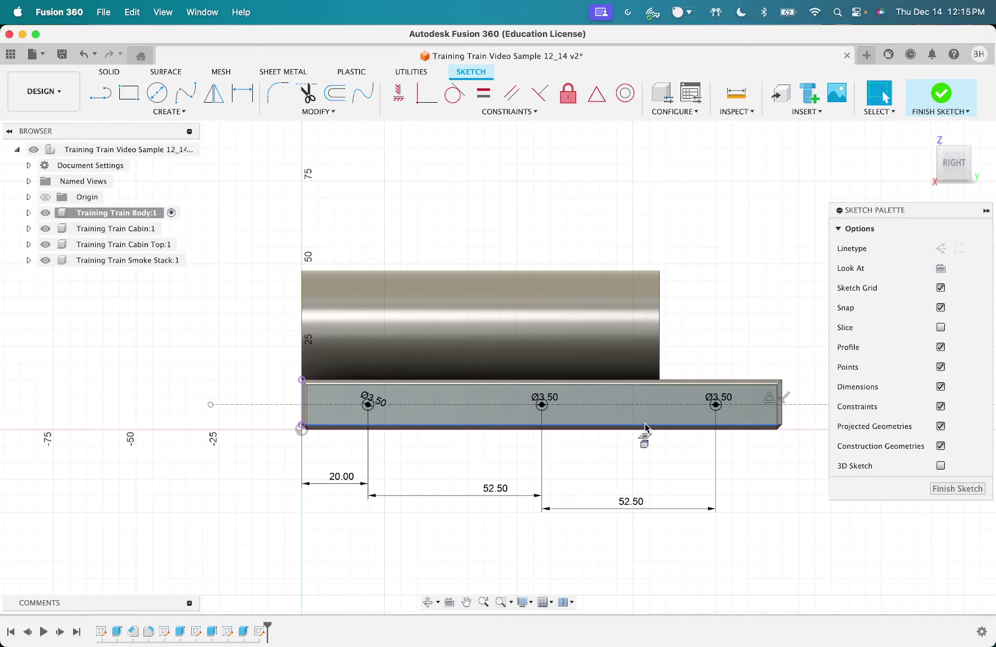
{"action": "left_click", "coordinate": [940, 100]}
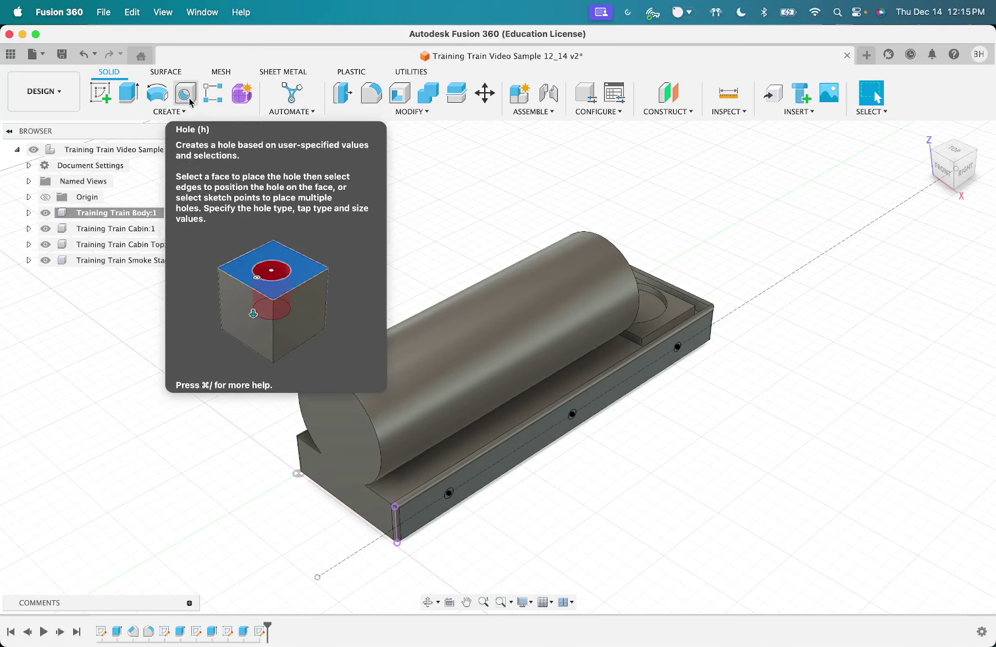
Step: Start a Hole feature with the Simple tap type and place holes at the three circle centres on the side face
{"action": "left_click", "coordinate": [190, 99]}
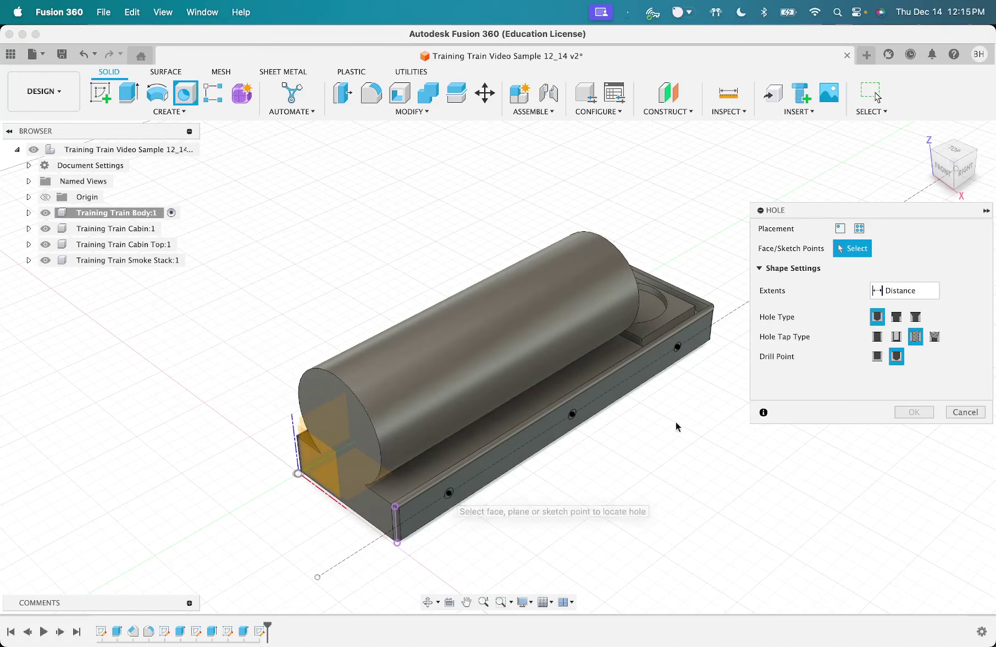
{"action": "left_click", "coordinate": [877, 337]}
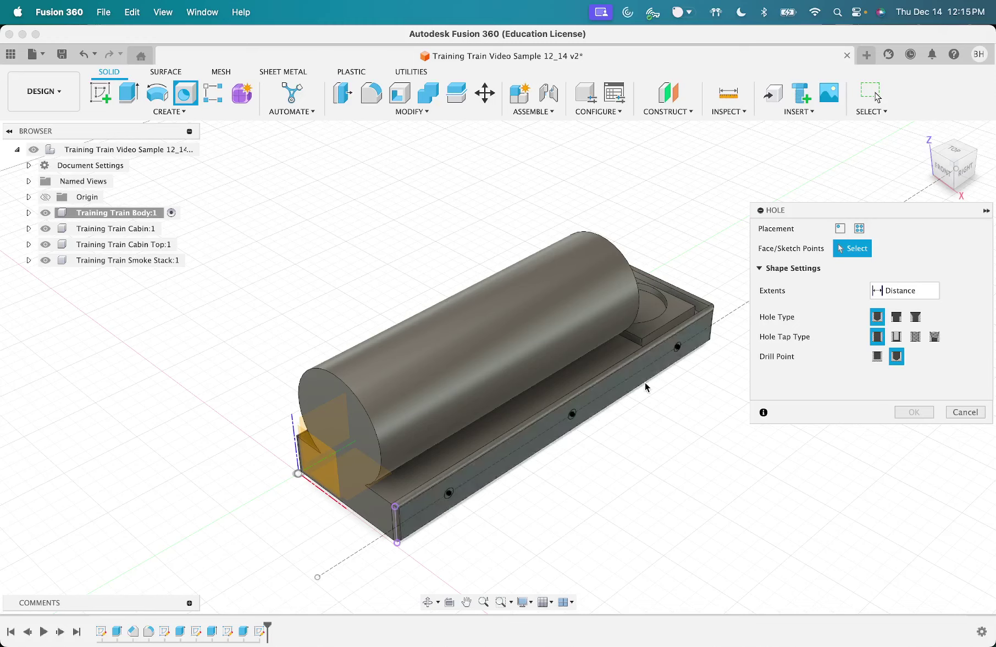
{"action": "left_click", "coordinate": [449, 494]}
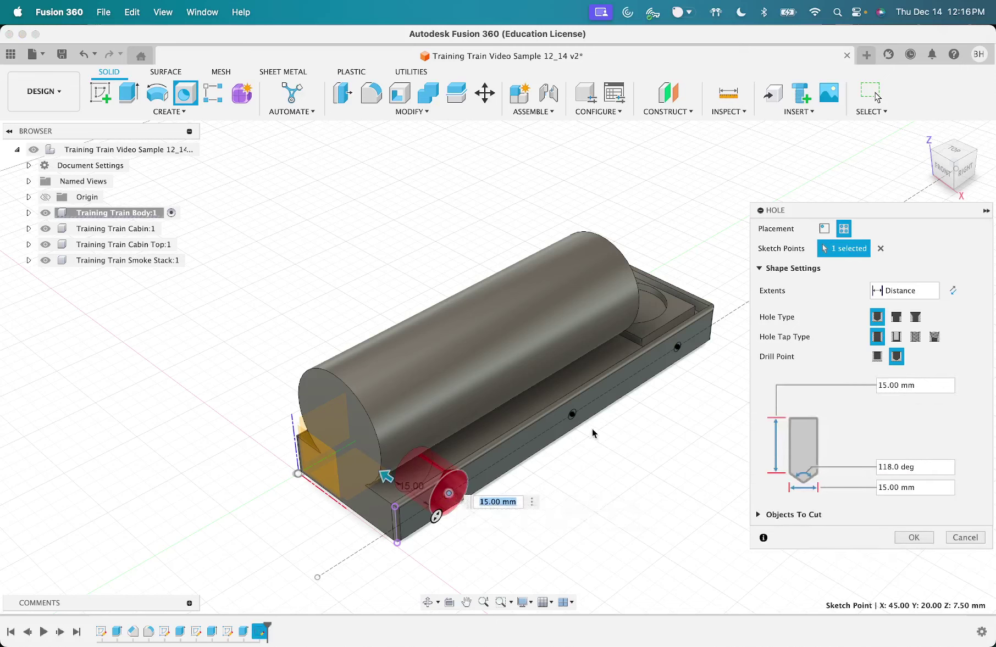
{"action": "left_click", "coordinate": [571, 414]}
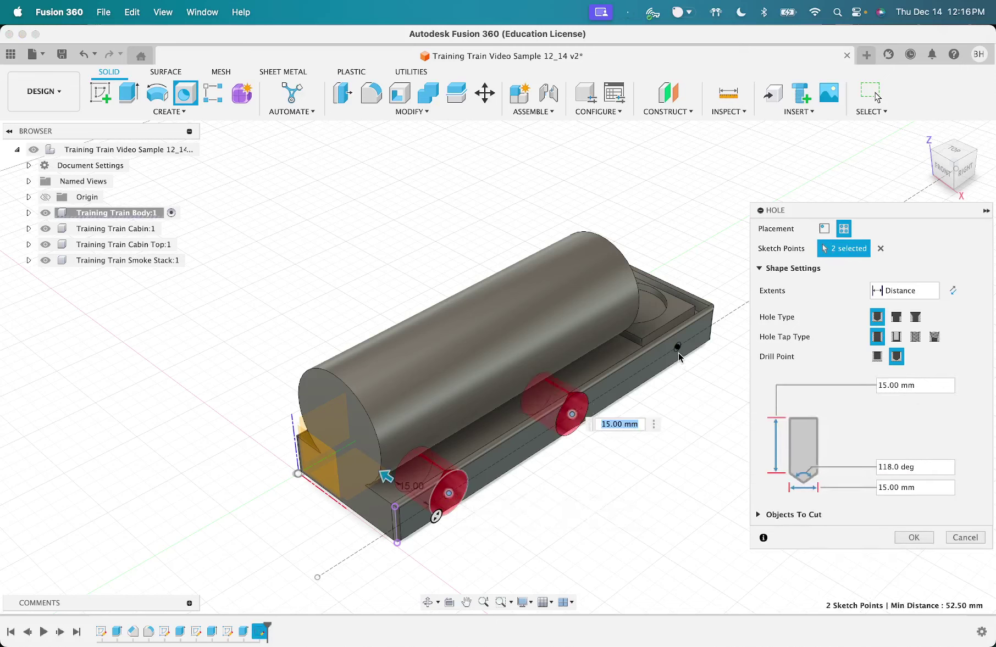
{"action": "left_click", "coordinate": [677, 348]}
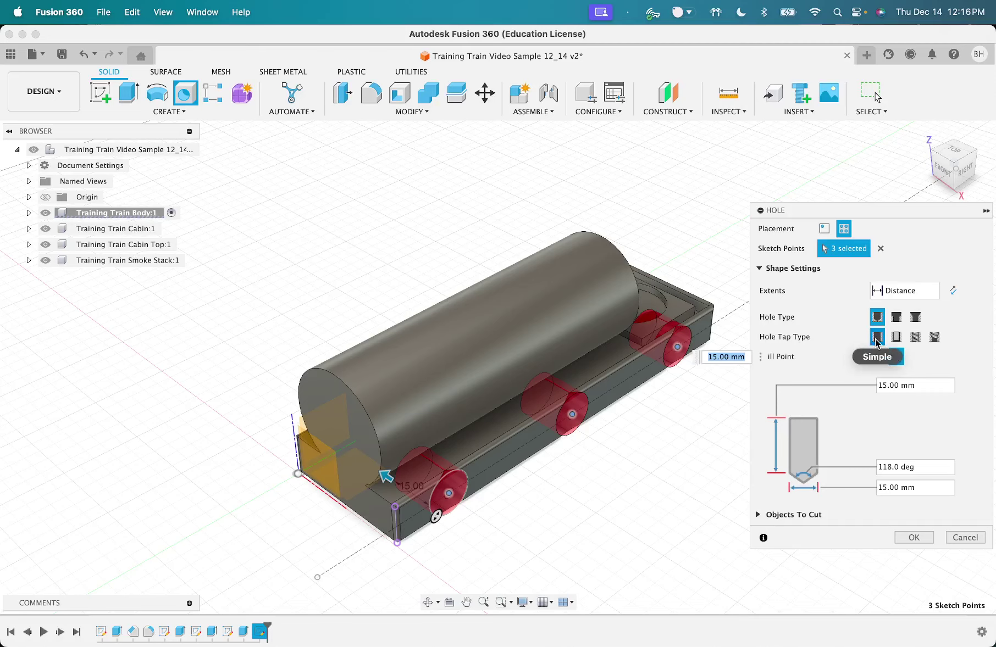
Step: Change the three side-face holes to the Tapped type and set their depth to 12.5 mm
{"action": "left_click", "coordinate": [915, 336]}
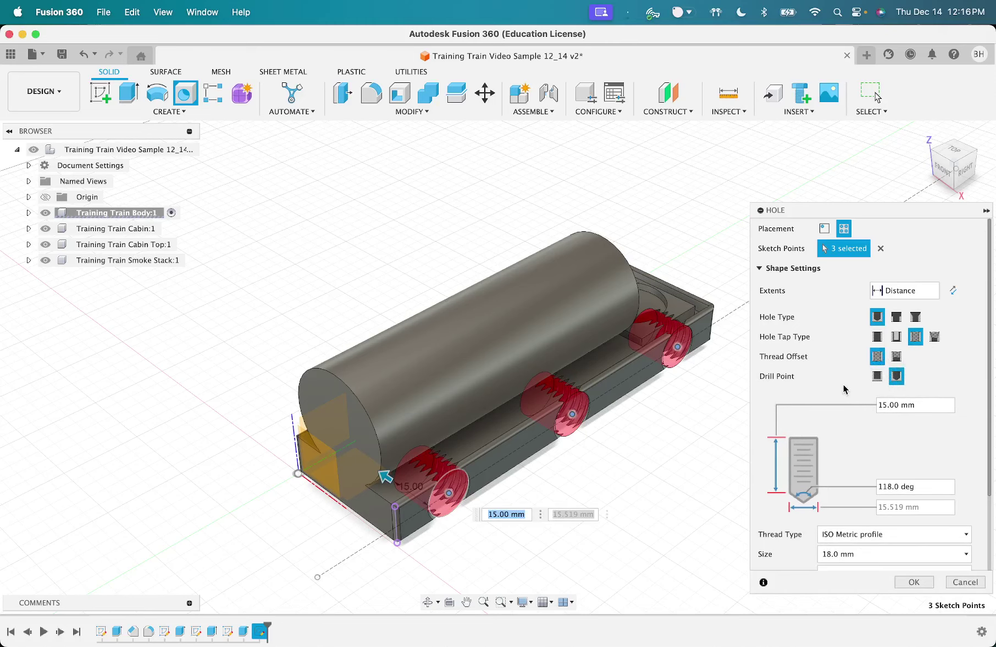
{"action": "scroll", "coordinate": [845, 389], "scroll_direction": "down", "scroll_amount": 1}
{"action": "scroll", "coordinate": [896, 373], "scroll_direction": "down", "scroll_amount": 3}
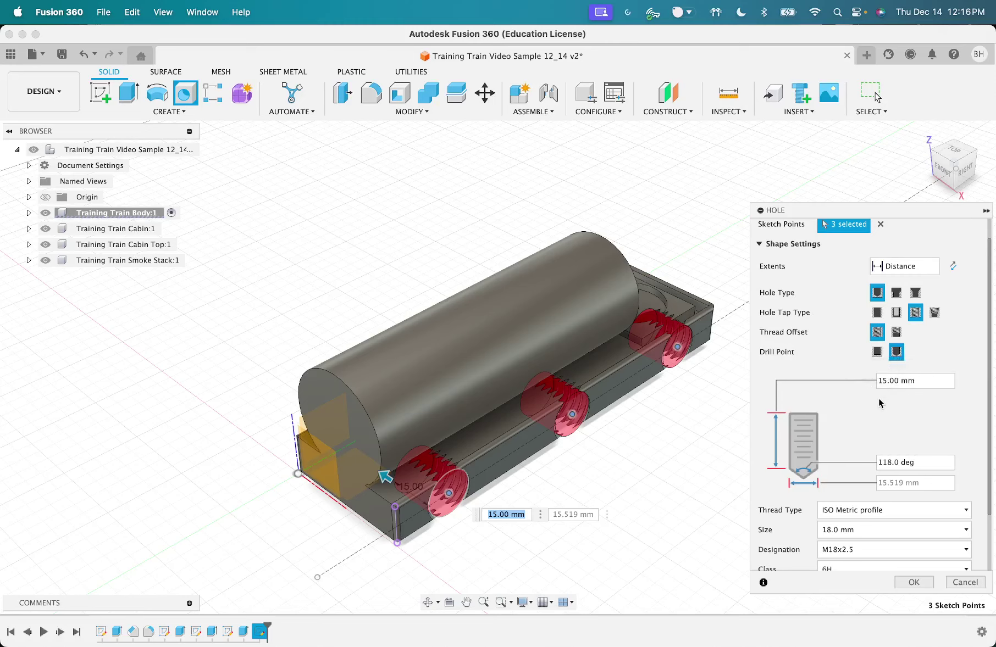
{"action": "scroll", "coordinate": [895, 349], "scroll_direction": "down", "scroll_amount": 5}
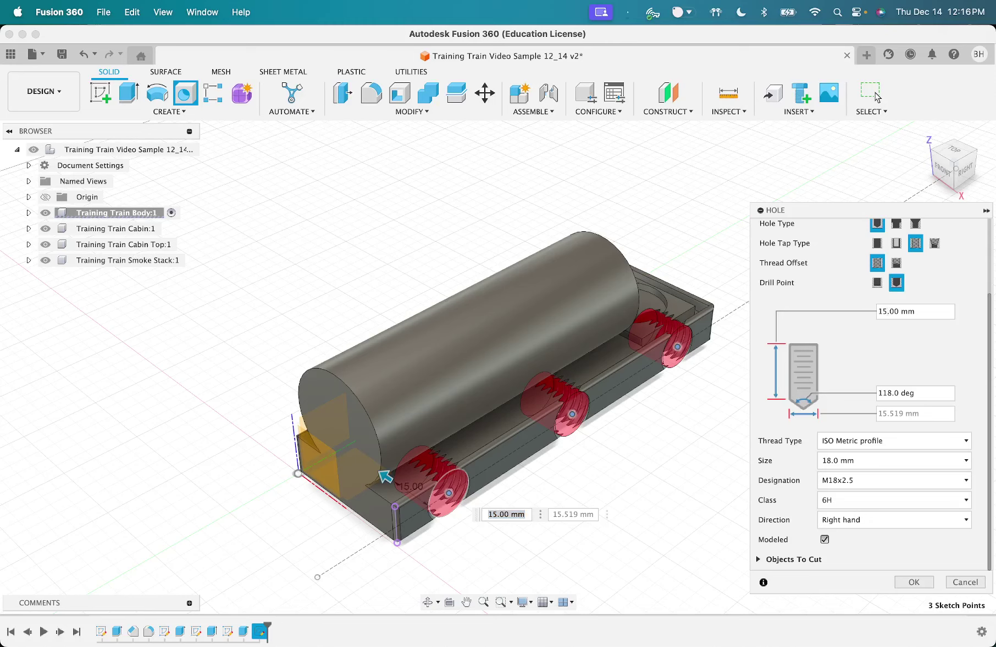
{"action": "key", "text": "BackSpace"}
{"action": "key", "text": "BackSpace"}
{"action": "type", "text": "12."}
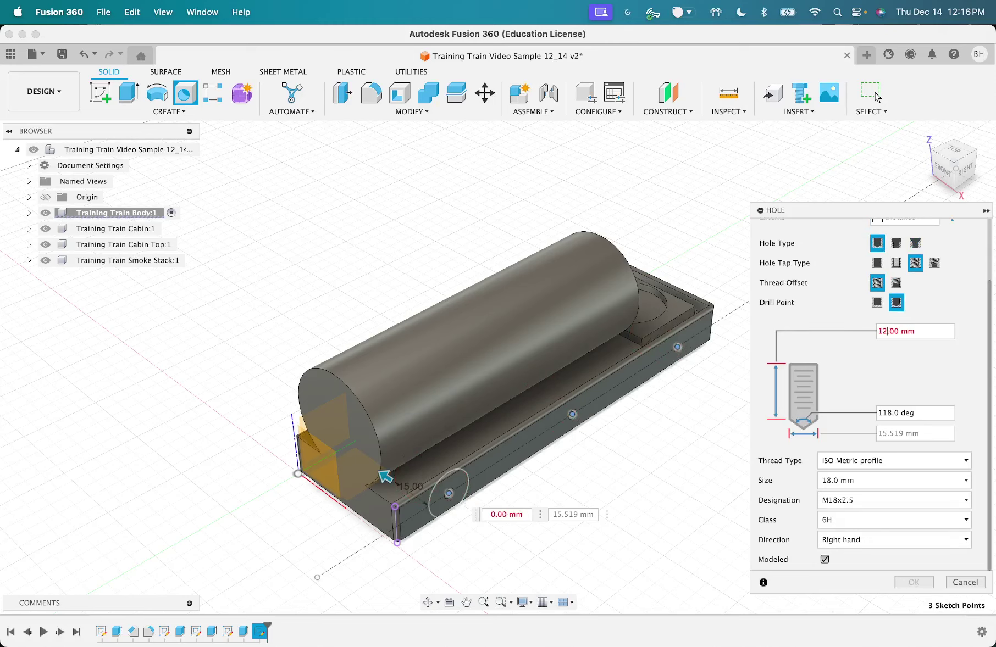
{"action": "type", "text": "5"}
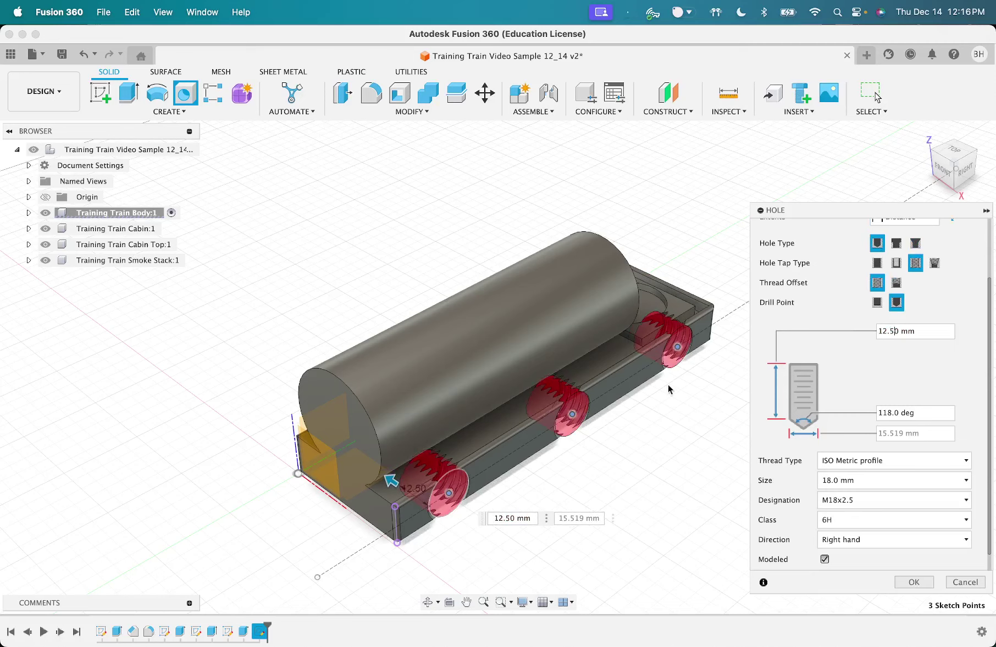
Step: Set the thread size of the three tapped holes to 3.5 mm
{"action": "scroll", "coordinate": [860, 431], "scroll_direction": "down", "scroll_amount": 1}
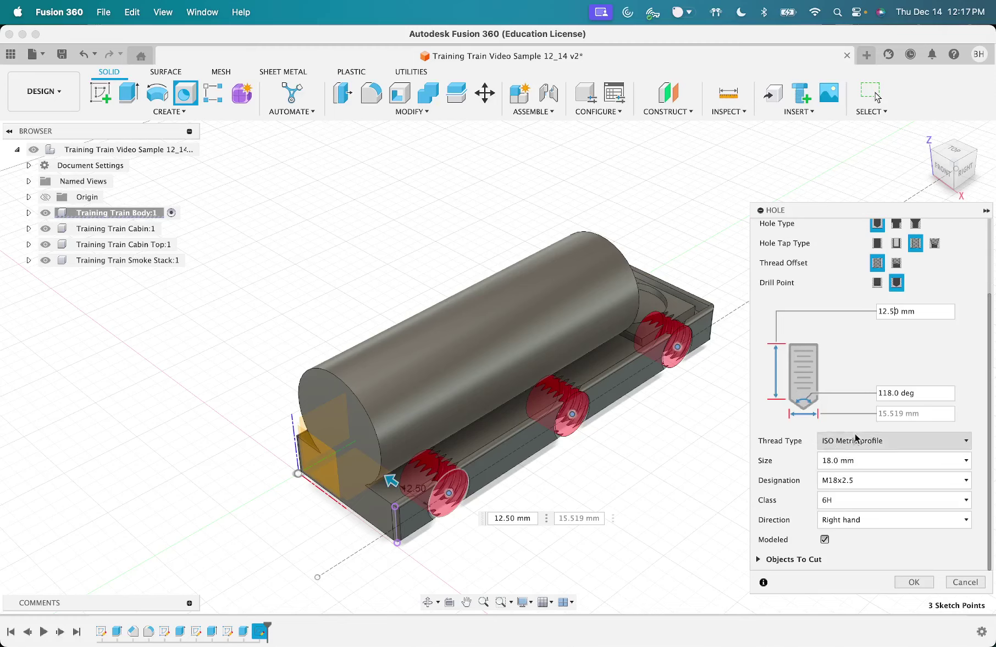
{"action": "left_click", "coordinate": [831, 463]}
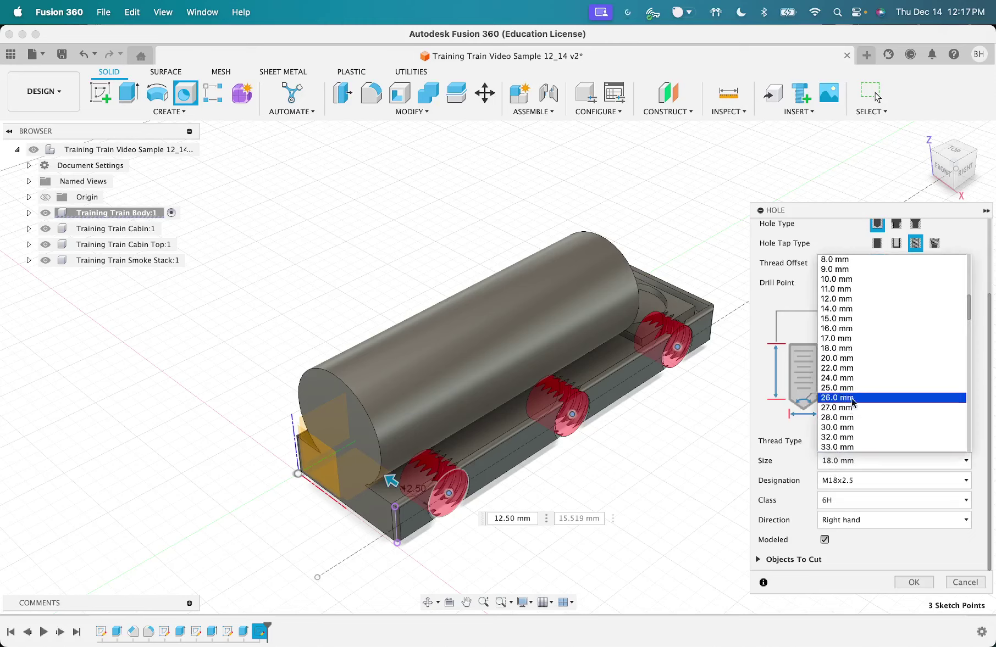
{"action": "scroll", "coordinate": [837, 319], "scroll_direction": "up", "scroll_amount": 3}
{"action": "scroll", "coordinate": [838, 319], "scroll_direction": "up", "scroll_amount": 3}
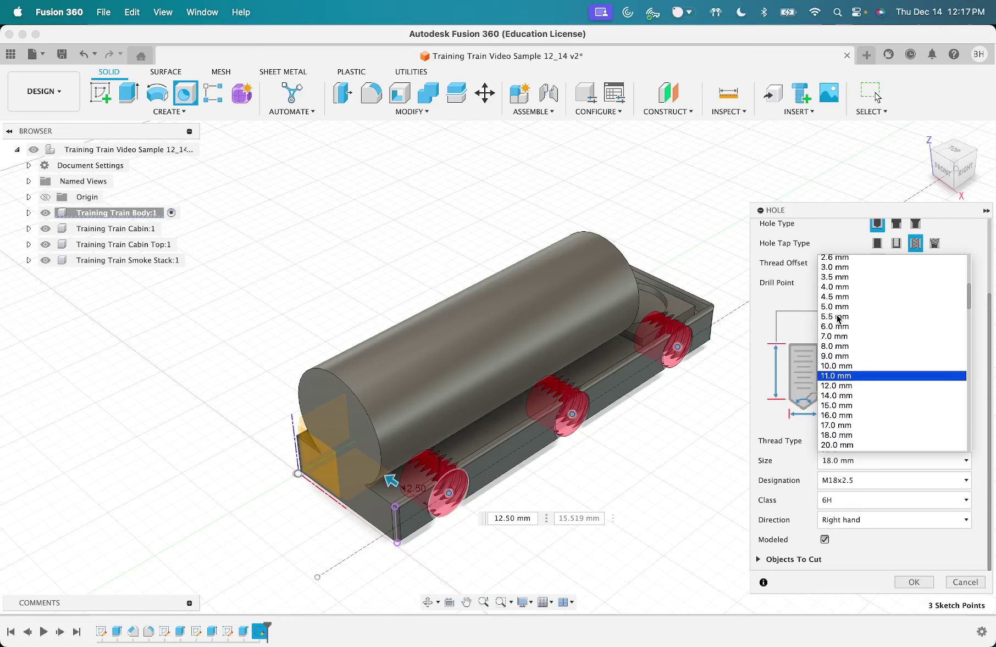
{"action": "left_click", "coordinate": [831, 277]}
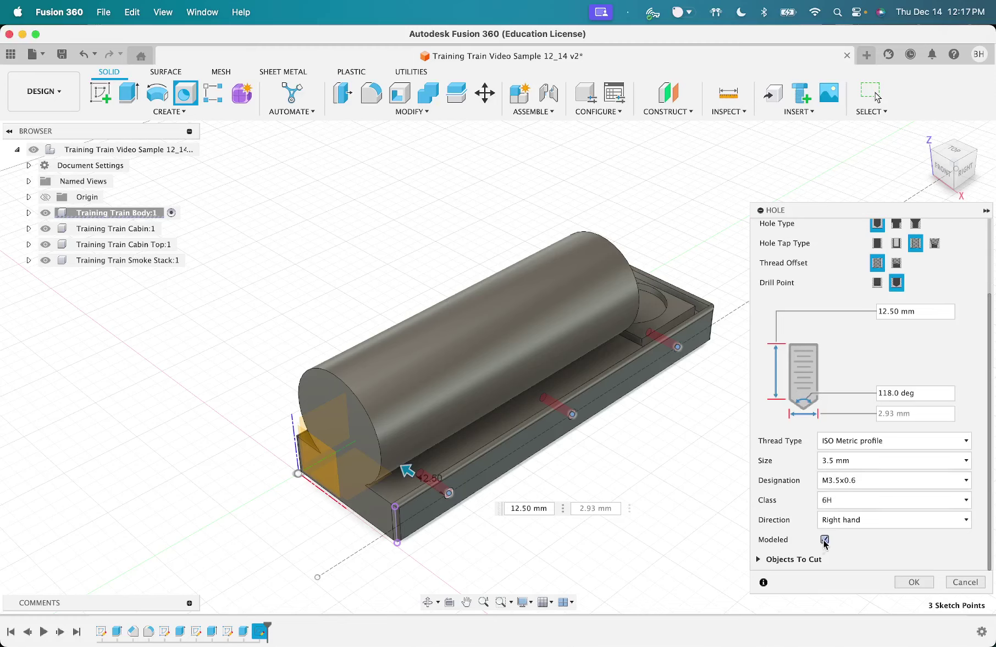
Step: Compare the middle hole's thread preview with the Modeled option off and on
{"action": "scroll", "coordinate": [655, 437], "scroll_direction": "up", "scroll_amount": 2}
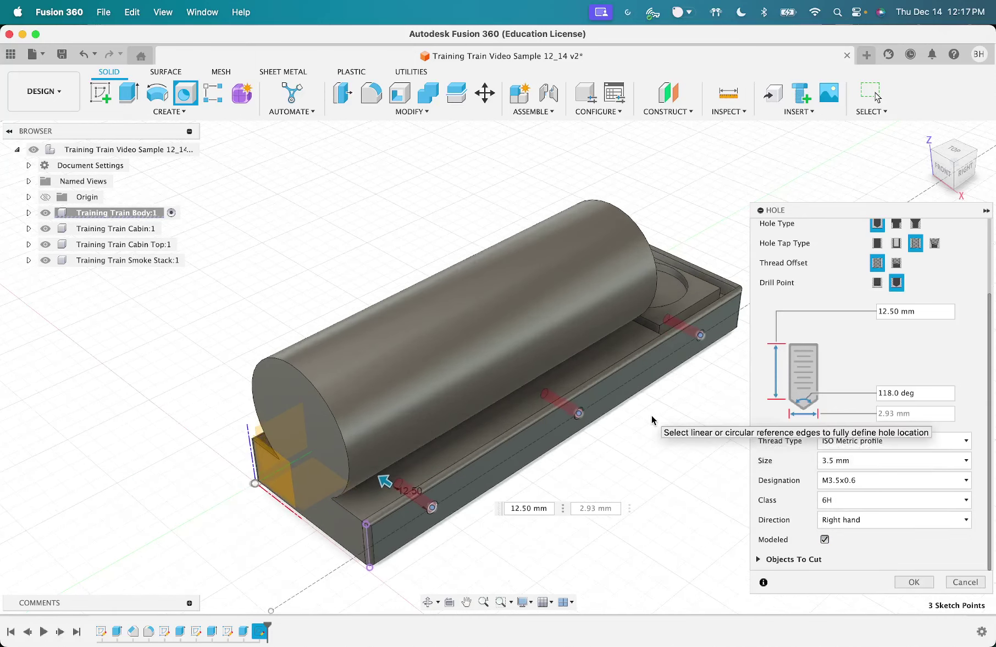
{"action": "scroll", "coordinate": [652, 421], "scroll_direction": "up", "scroll_amount": 5}
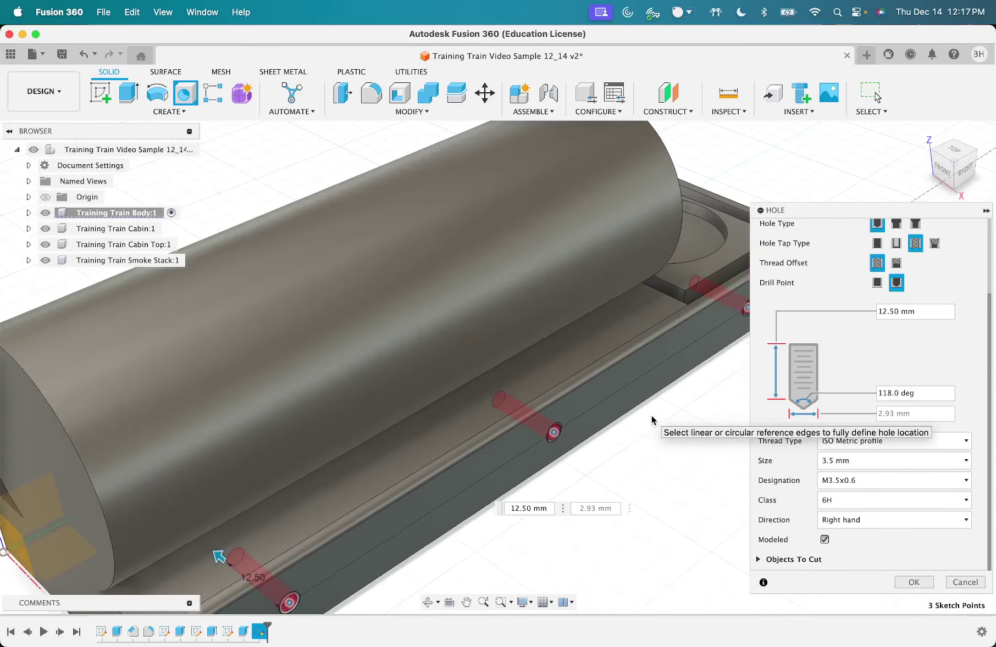
{"action": "scroll", "coordinate": [652, 421], "scroll_direction": "up", "scroll_amount": 4}
{"action": "scroll", "coordinate": [586, 450], "scroll_direction": "up", "scroll_amount": 2}
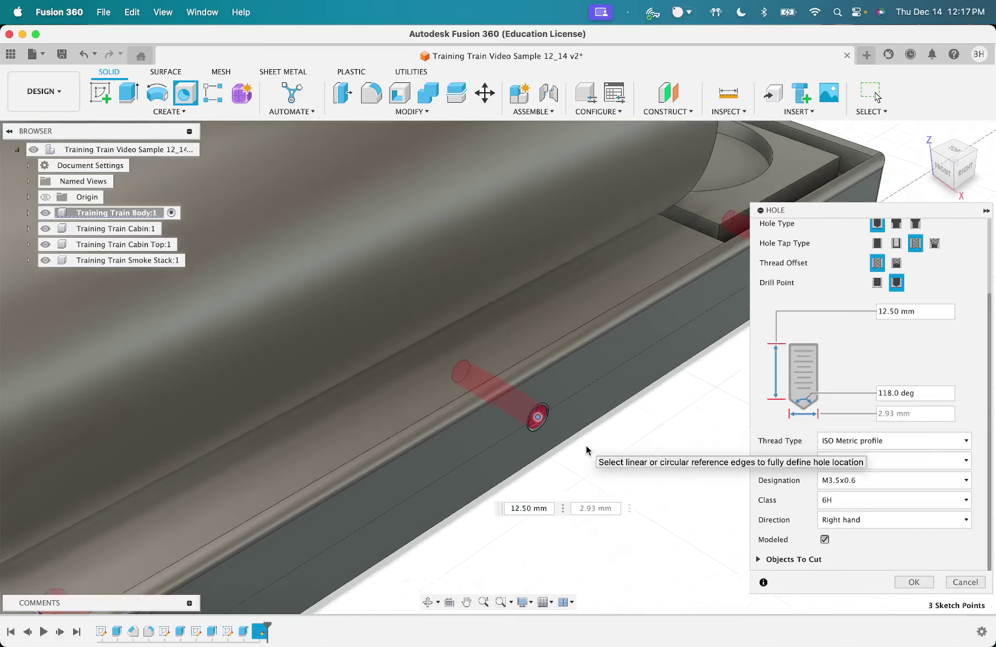
{"action": "left_click", "coordinate": [824, 540]}
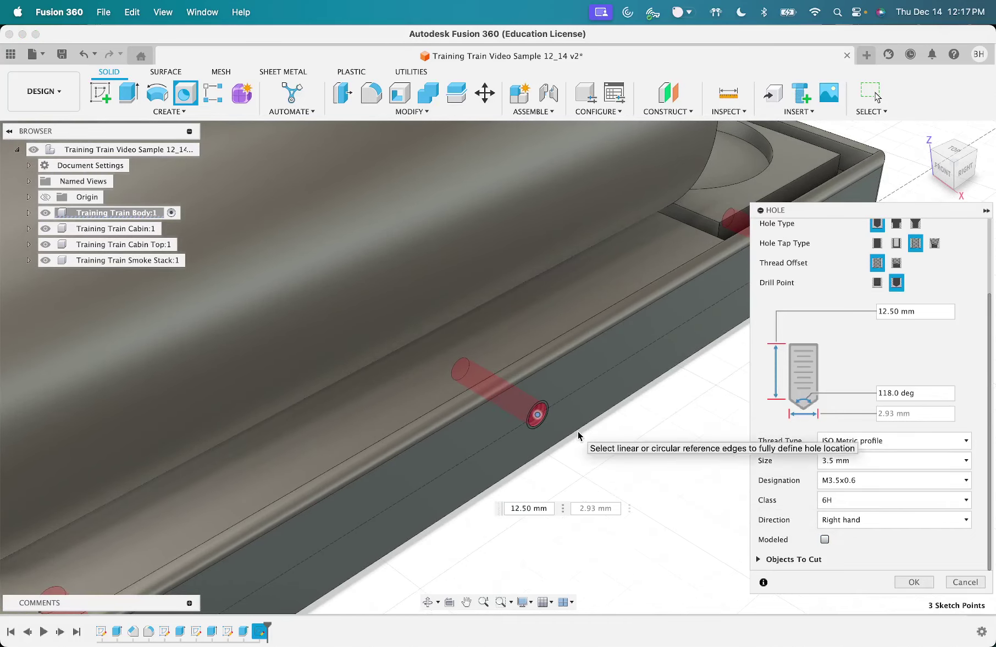
{"action": "scroll", "coordinate": [578, 437], "scroll_direction": "up", "scroll_amount": 3}
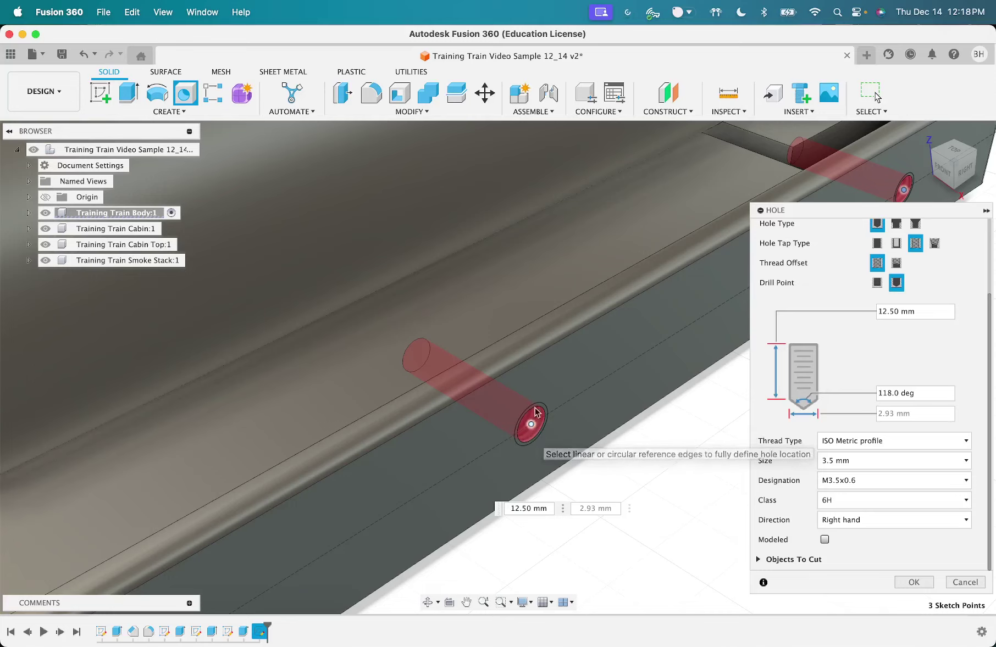
{"action": "left_click", "coordinate": [824, 540]}
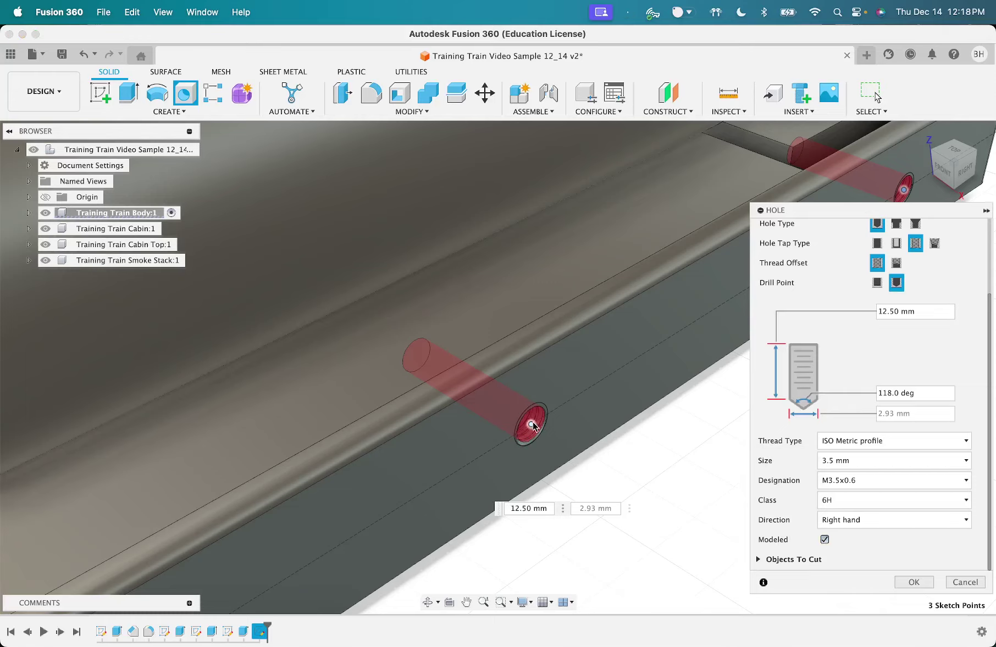
Step: Create the three tapped holes in the side face with modeled threads
{"action": "scroll", "coordinate": [538, 428], "scroll_direction": "down", "scroll_amount": 2}
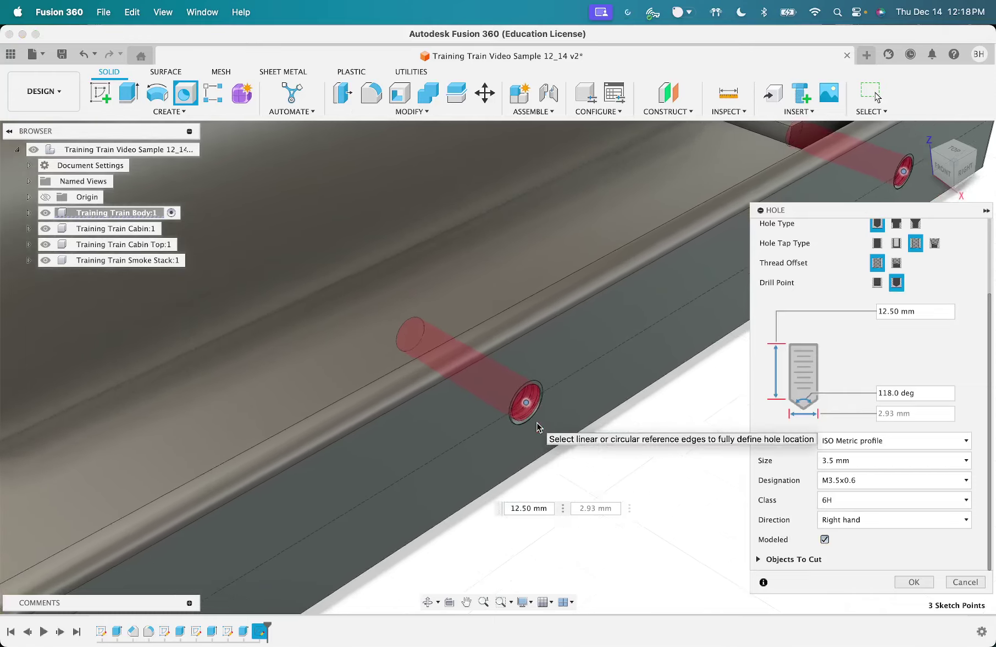
{"action": "scroll", "coordinate": [539, 427], "scroll_direction": "down", "scroll_amount": 5}
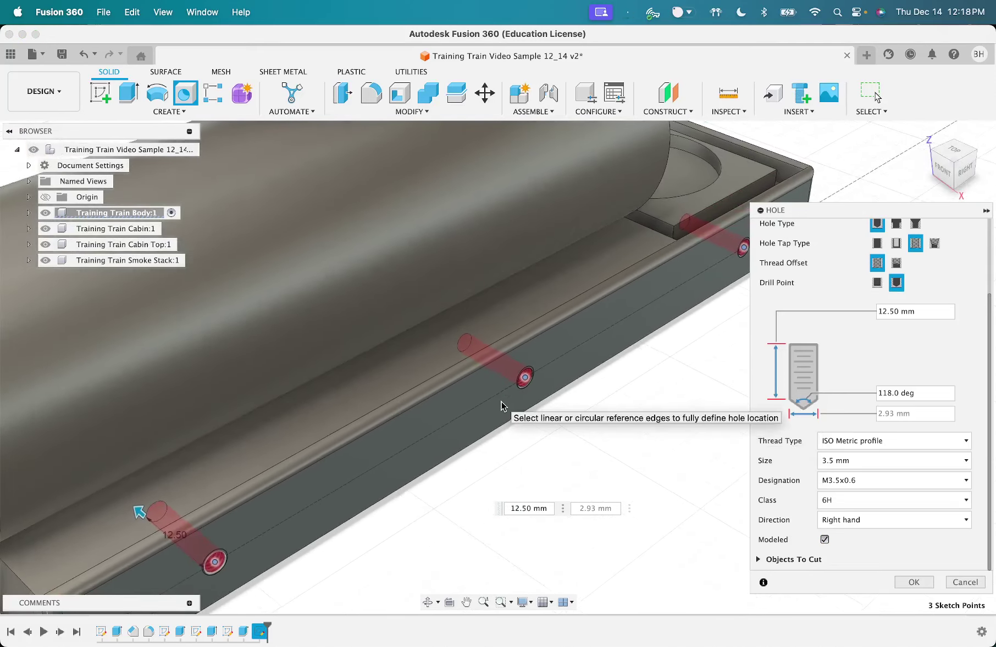
{"action": "scroll", "coordinate": [501, 406], "scroll_direction": "down", "scroll_amount": 4}
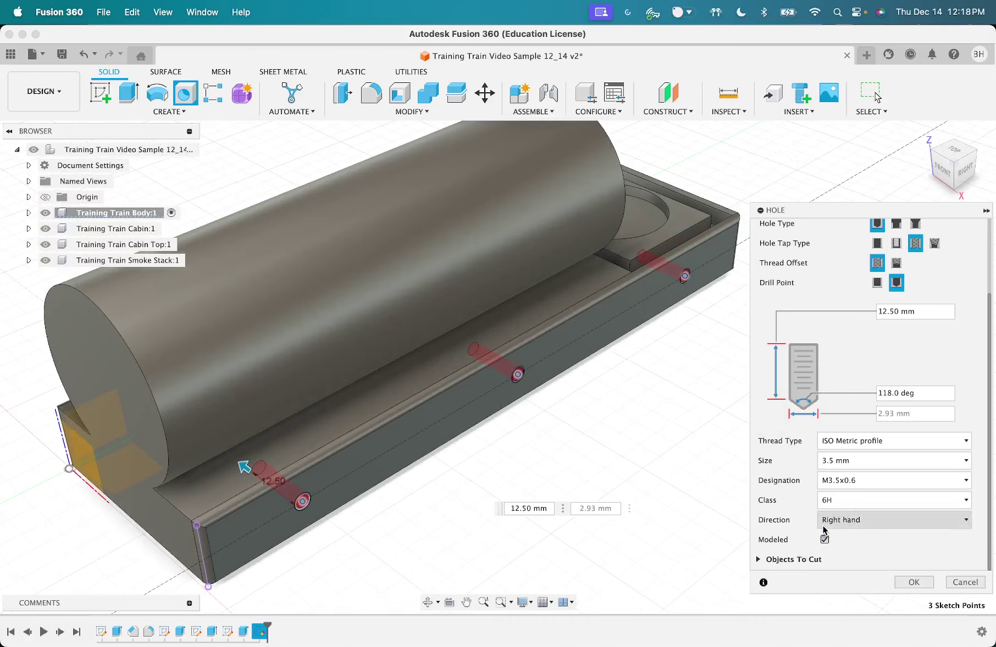
{"action": "left_click", "coordinate": [913, 582]}
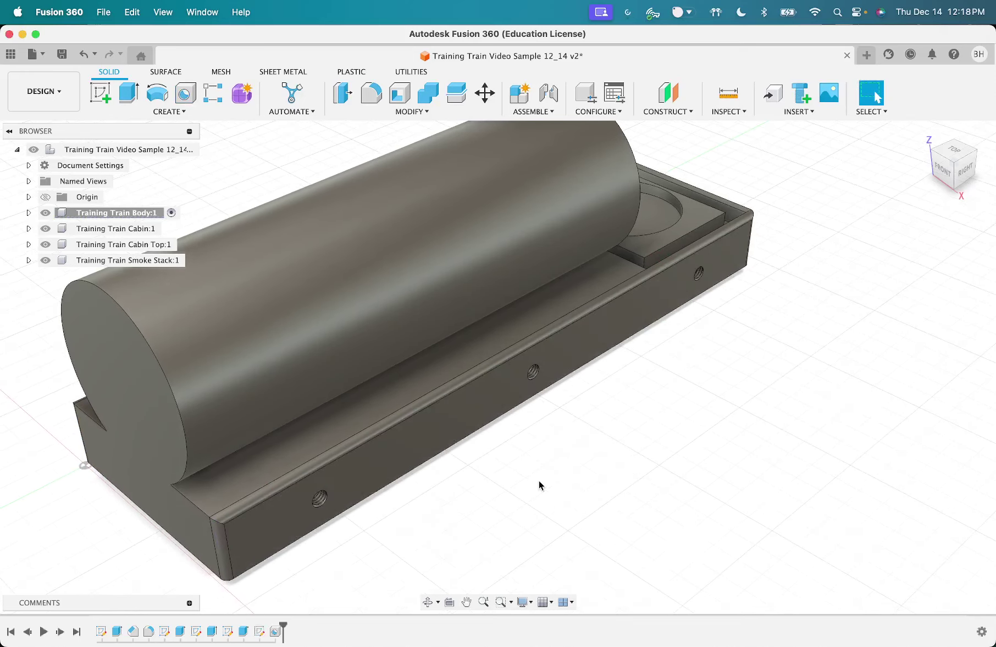
{"action": "scroll", "coordinate": [541, 487], "scroll_direction": "down", "scroll_amount": 5}
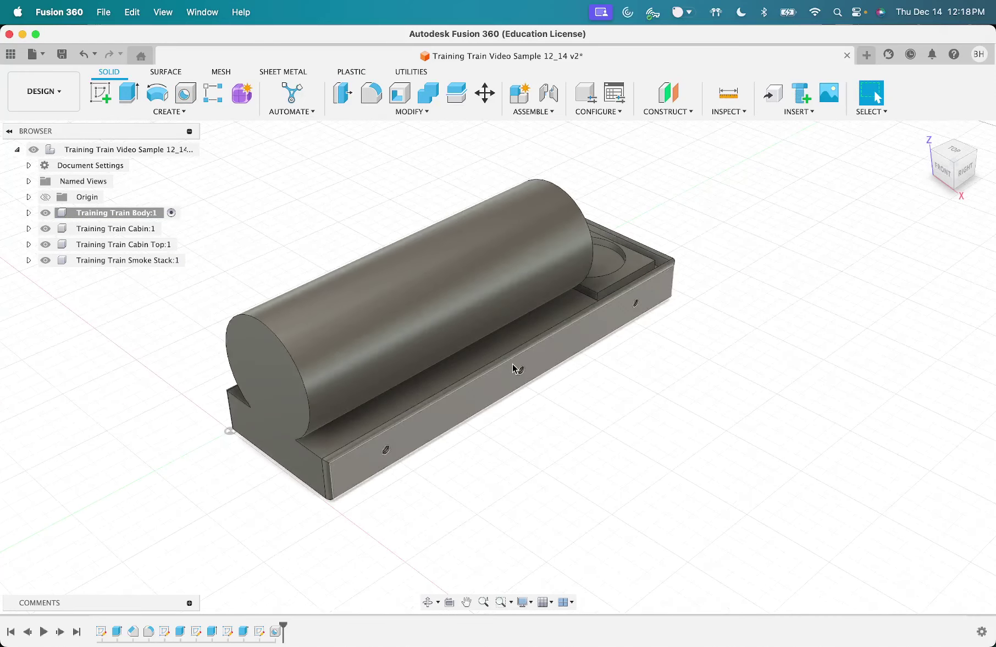
{"action": "left_click", "coordinate": [931, 154]}
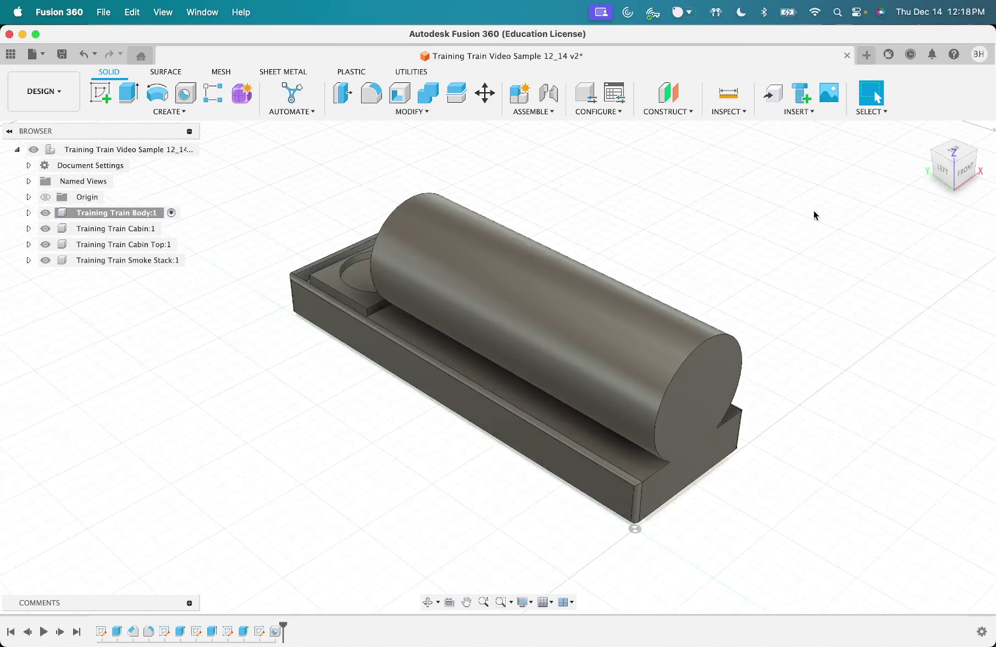
{"action": "left_click", "coordinate": [976, 152]}
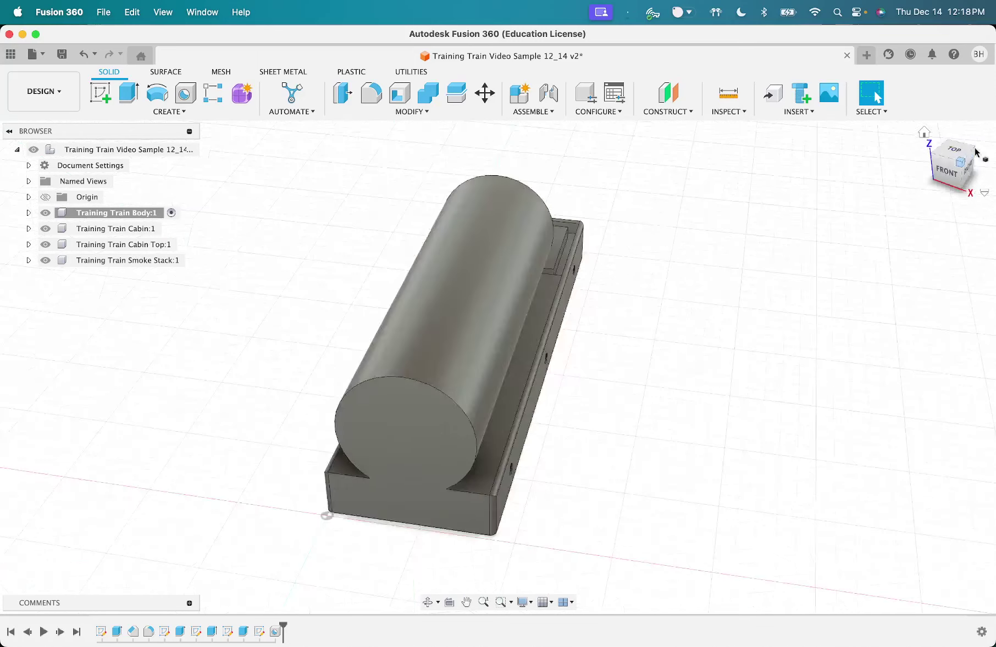
{"action": "left_click", "coordinate": [114, 112]}
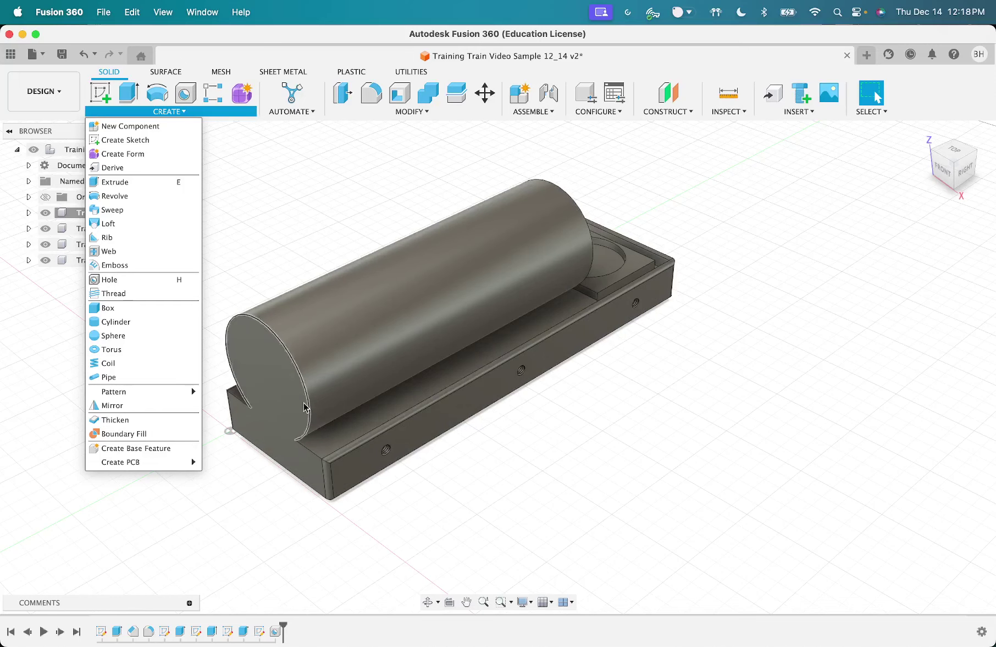
{"action": "left_click", "coordinate": [250, 496]}
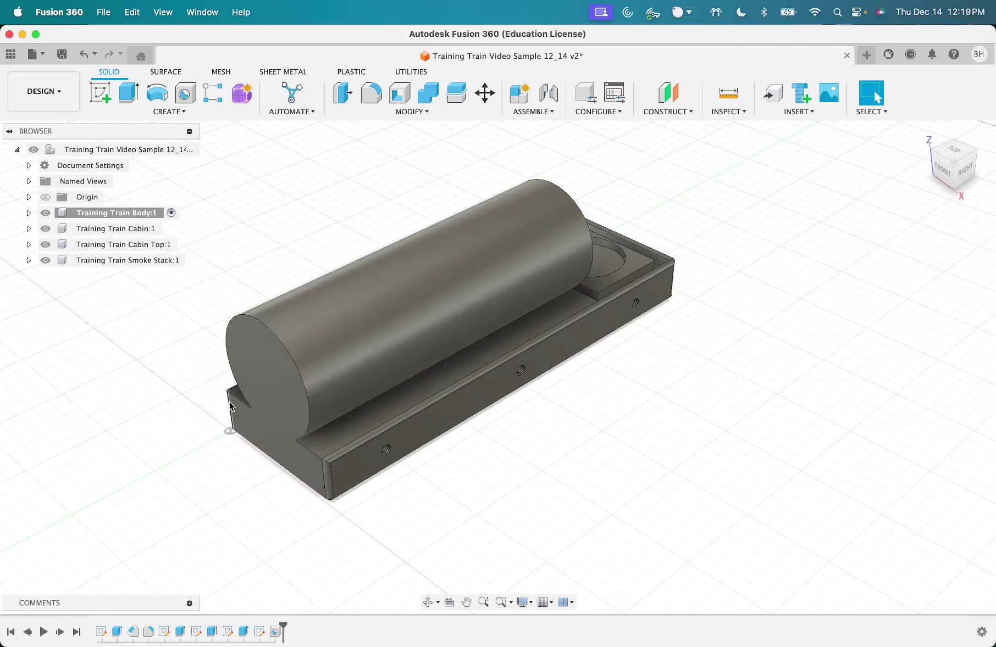
Step: Construct a midplane between the two long outer side faces of the train body
{"action": "left_click", "coordinate": [660, 110]}
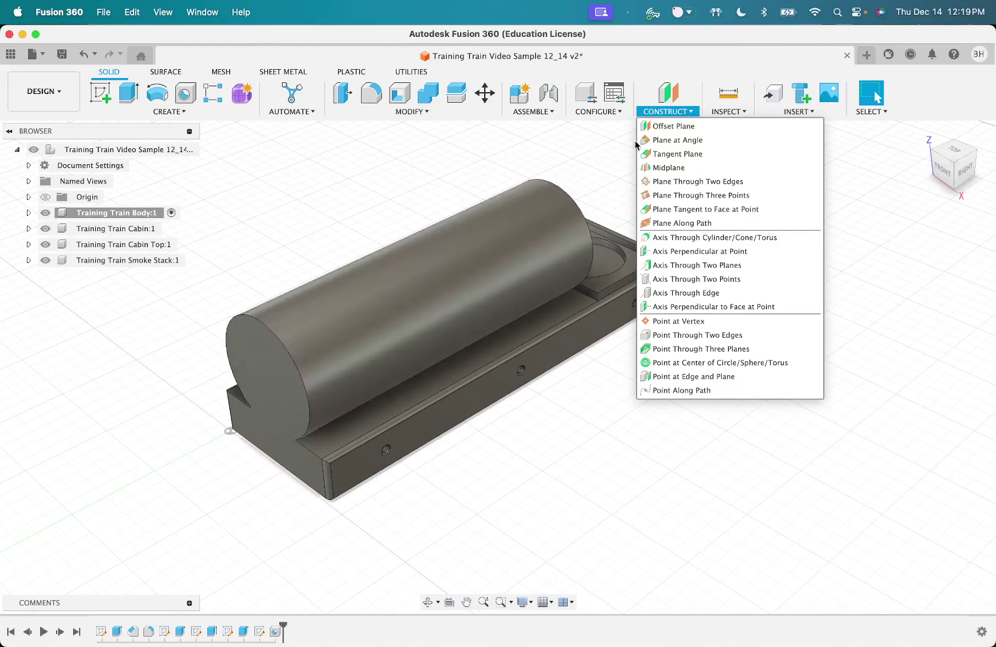
{"action": "left_click", "coordinate": [676, 168]}
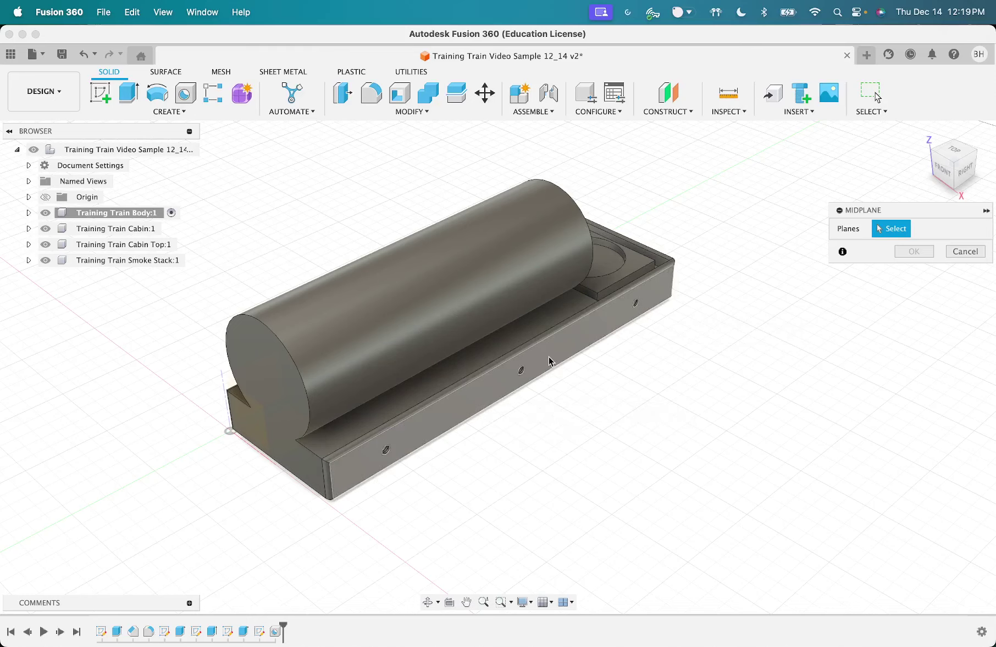
{"action": "left_click", "coordinate": [514, 390]}
{"action": "left_click", "coordinate": [936, 149]}
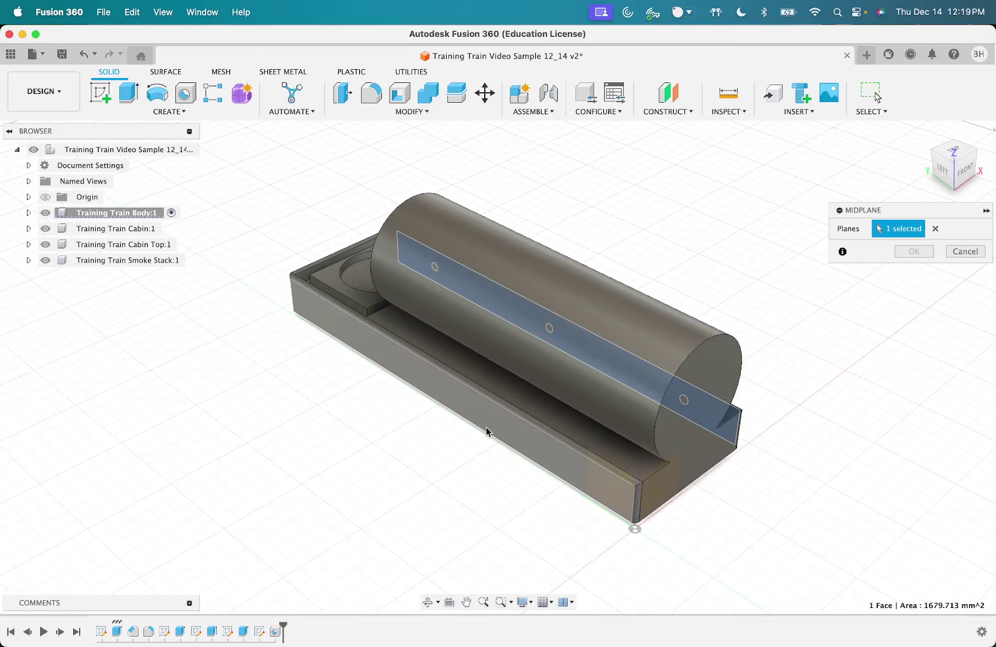
{"action": "left_click", "coordinate": [486, 432]}
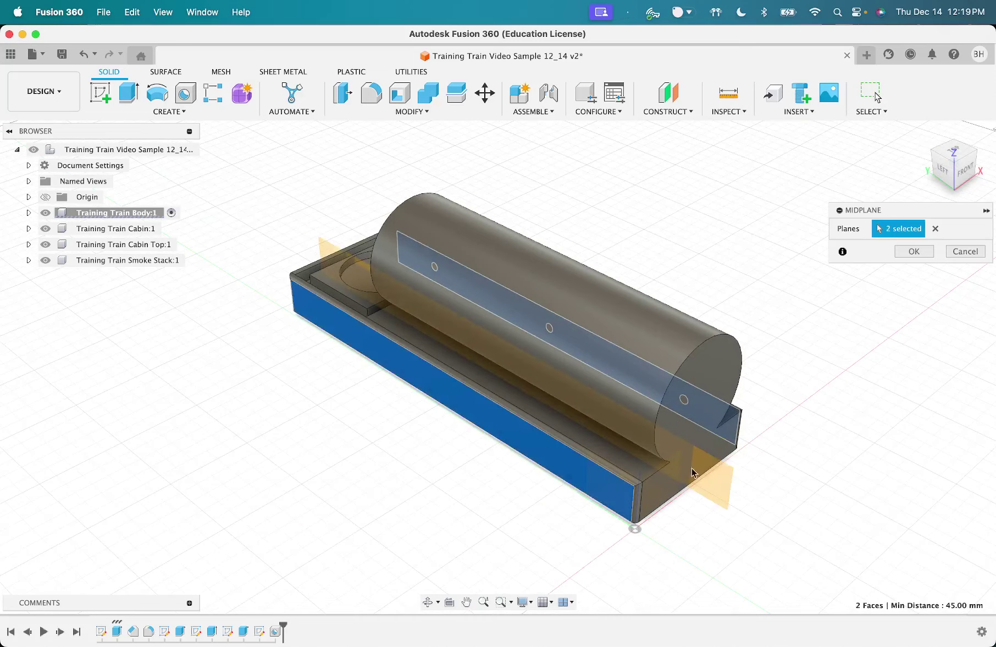
{"action": "left_click", "coordinate": [959, 159]}
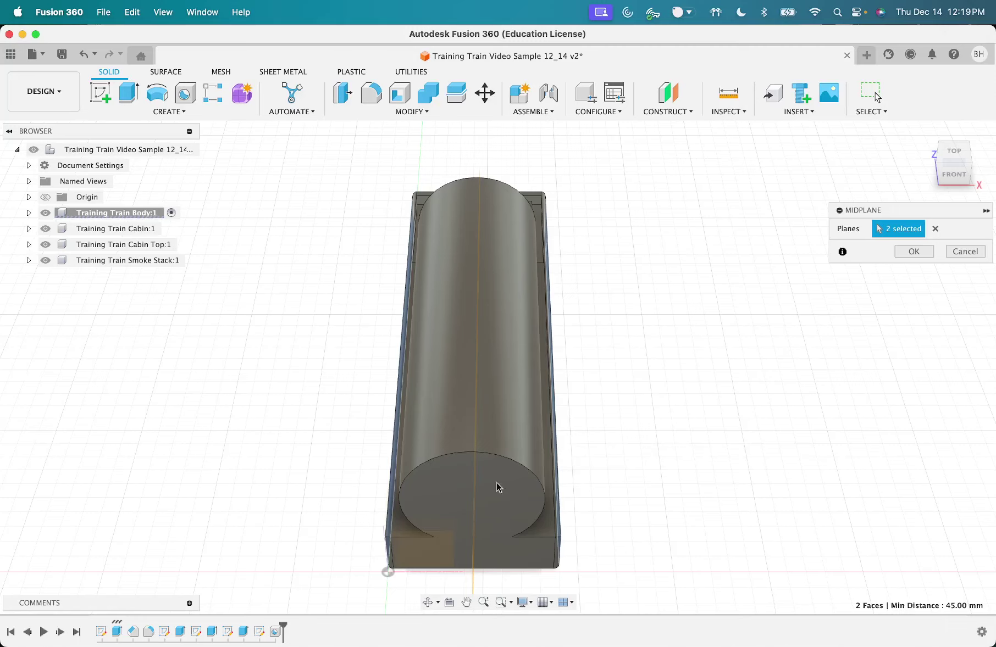
{"action": "left_click", "coordinate": [902, 251]}
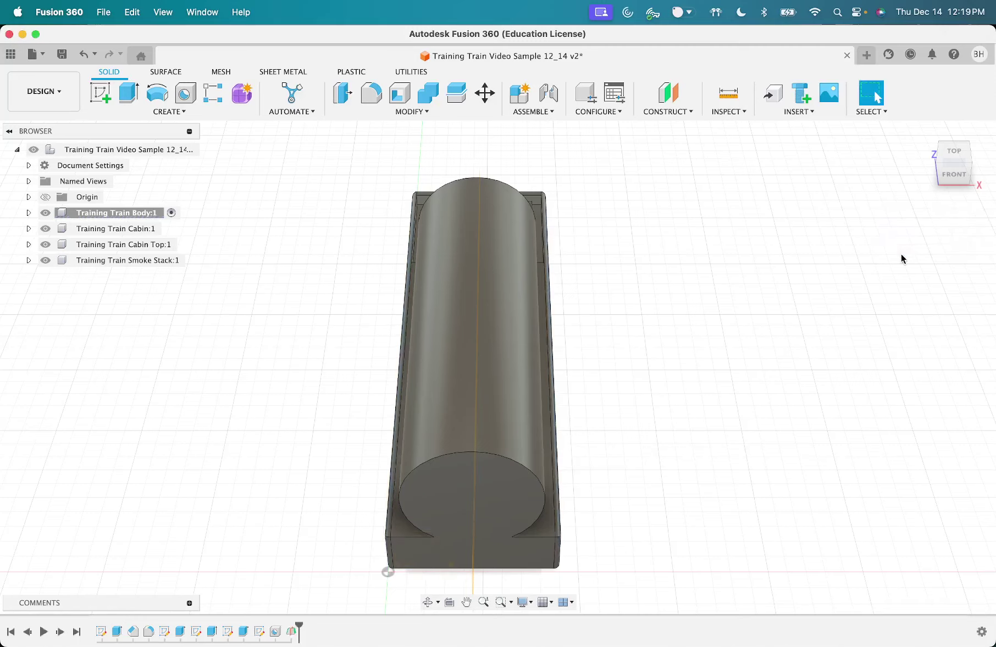
Step: Mirror the three tapped hole features across the midplane to the opposite side of the train body
{"action": "left_click", "coordinate": [974, 168]}
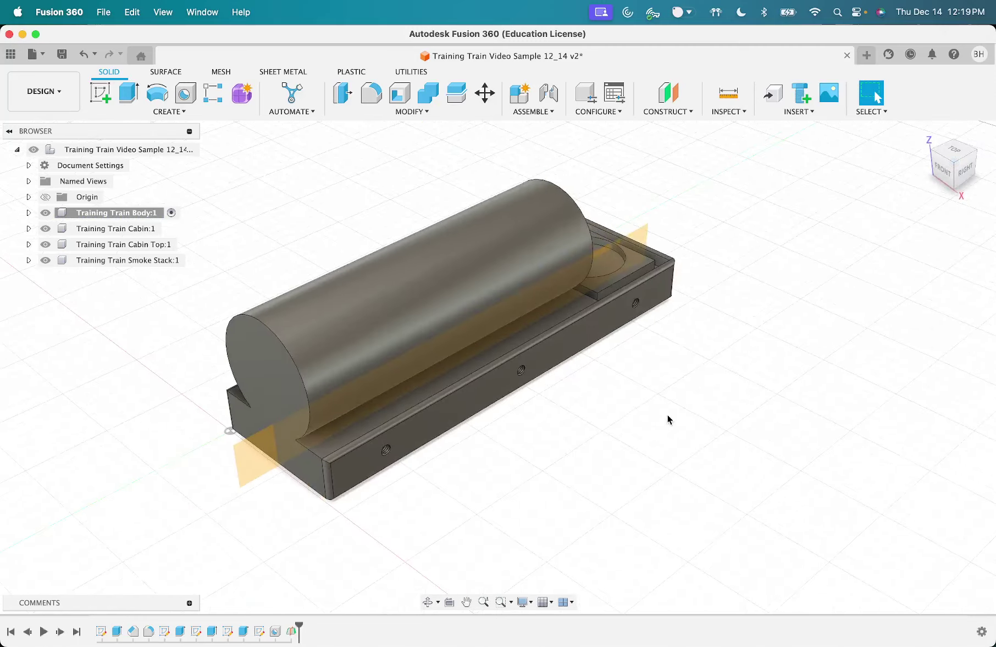
{"action": "left_click", "coordinate": [110, 111]}
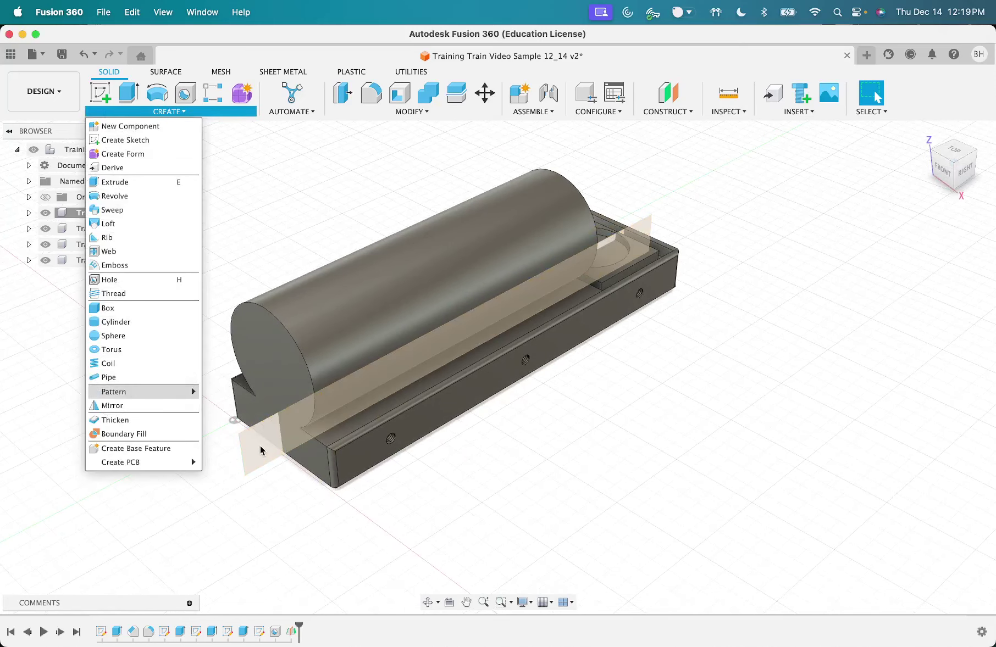
{"action": "left_click", "coordinate": [142, 406]}
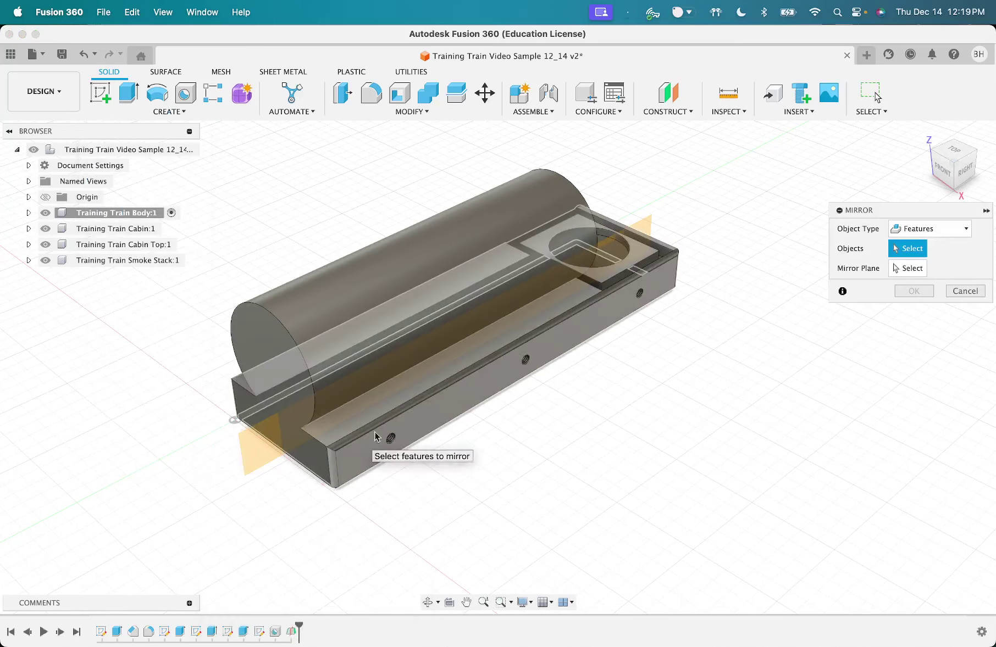
{"action": "left_click", "coordinate": [891, 232]}
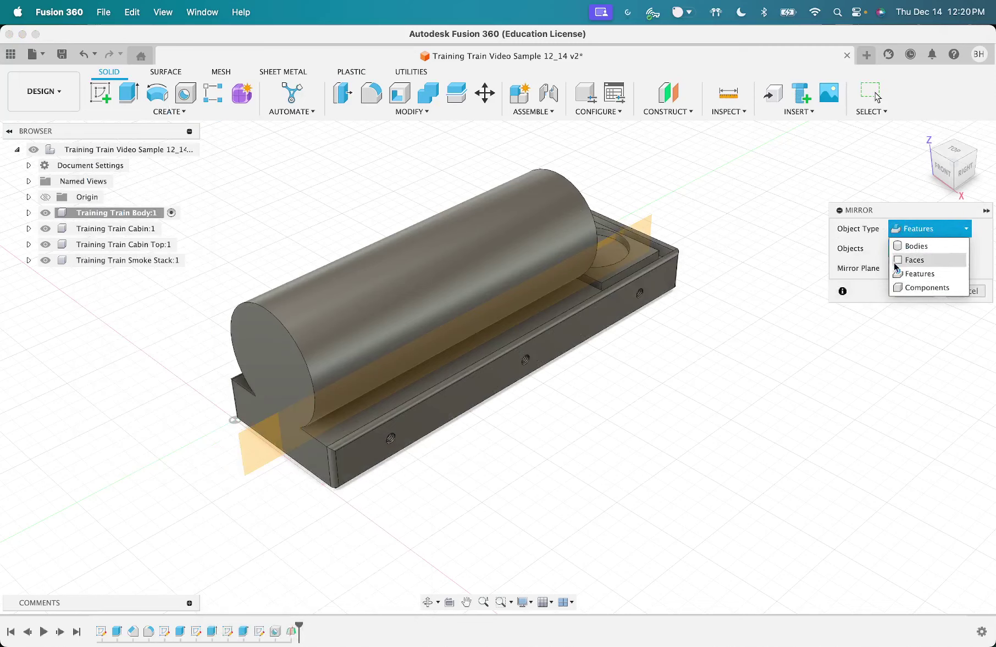
{"action": "left_click", "coordinate": [912, 246]}
{"action": "left_click", "coordinate": [912, 230]}
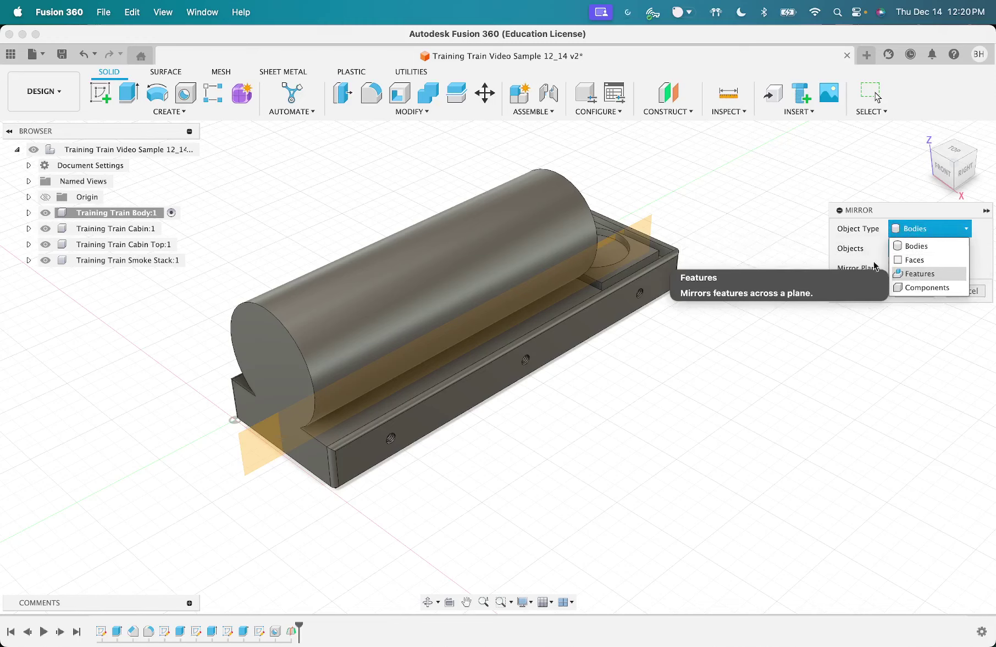
{"action": "left_click", "coordinate": [917, 274]}
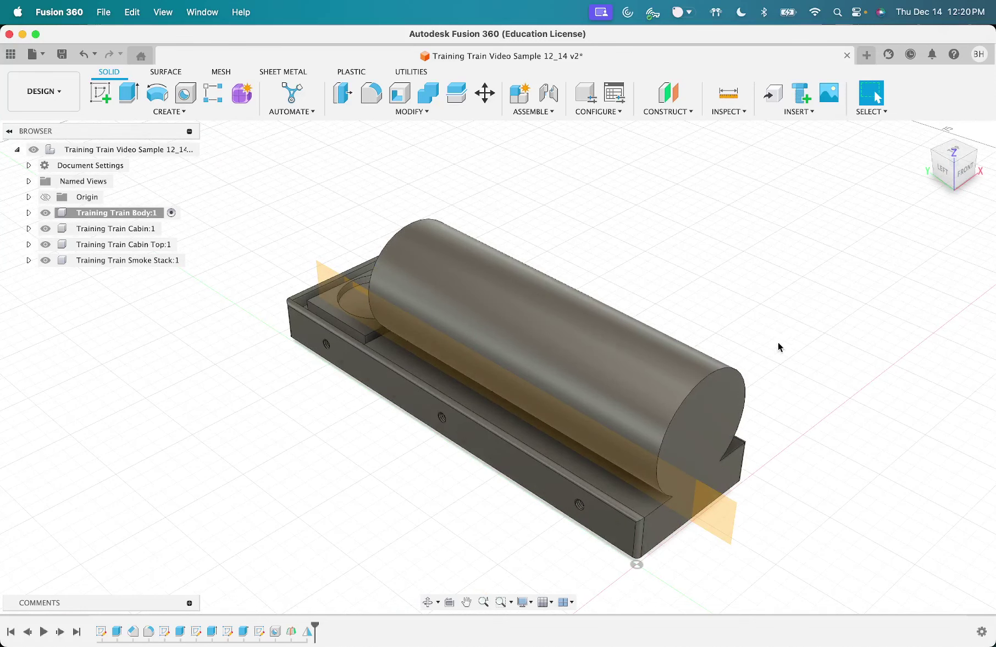
Step: Save a new version with the description "Engine and holes for wheels created."
{"action": "left_click", "coordinate": [975, 154]}
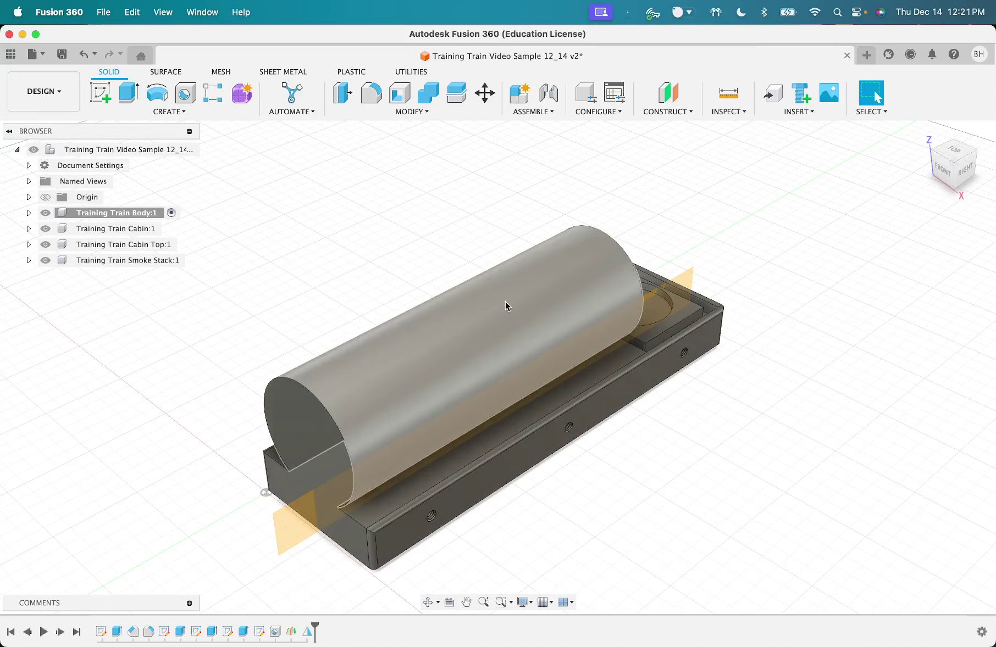
{"action": "key", "text": "super+s"}
{"action": "type", "text": "Engine and ho"}
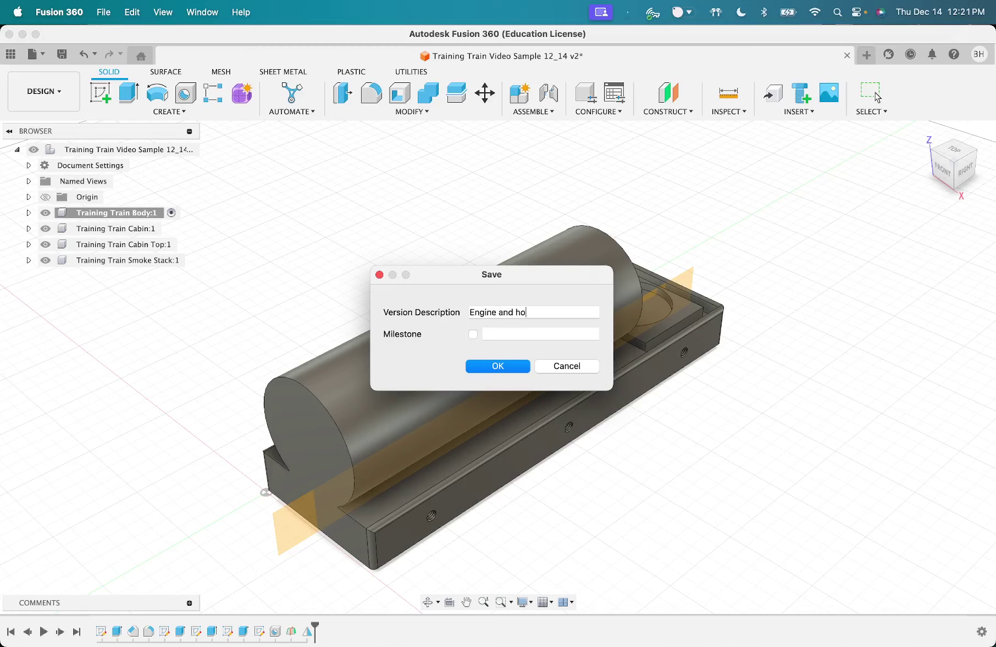
{"action": "type", "text": "les for wheels created."}
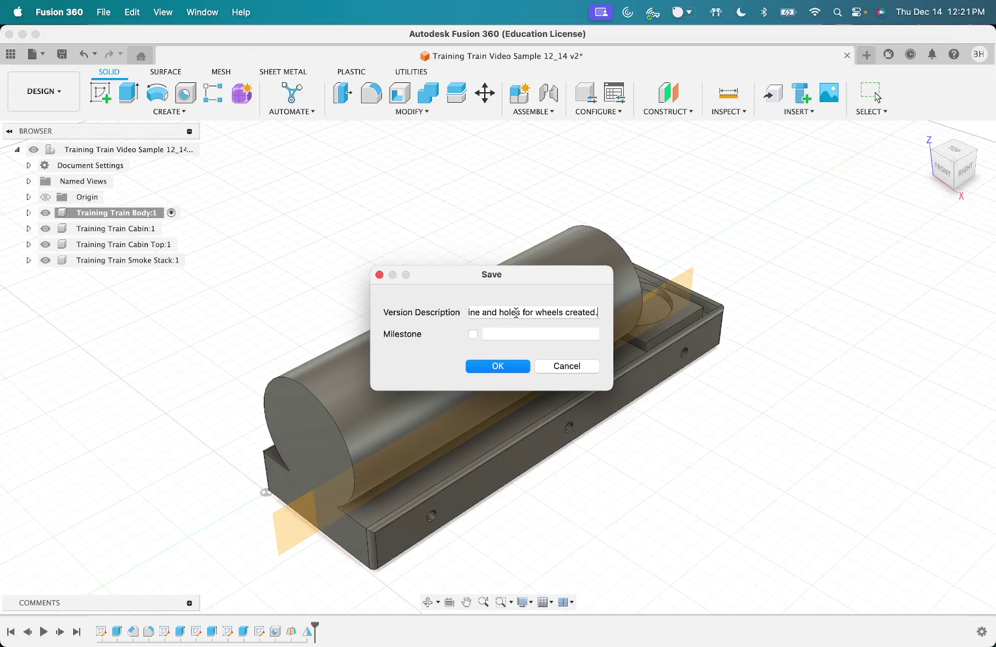
{"action": "left_click", "coordinate": [495, 368]}
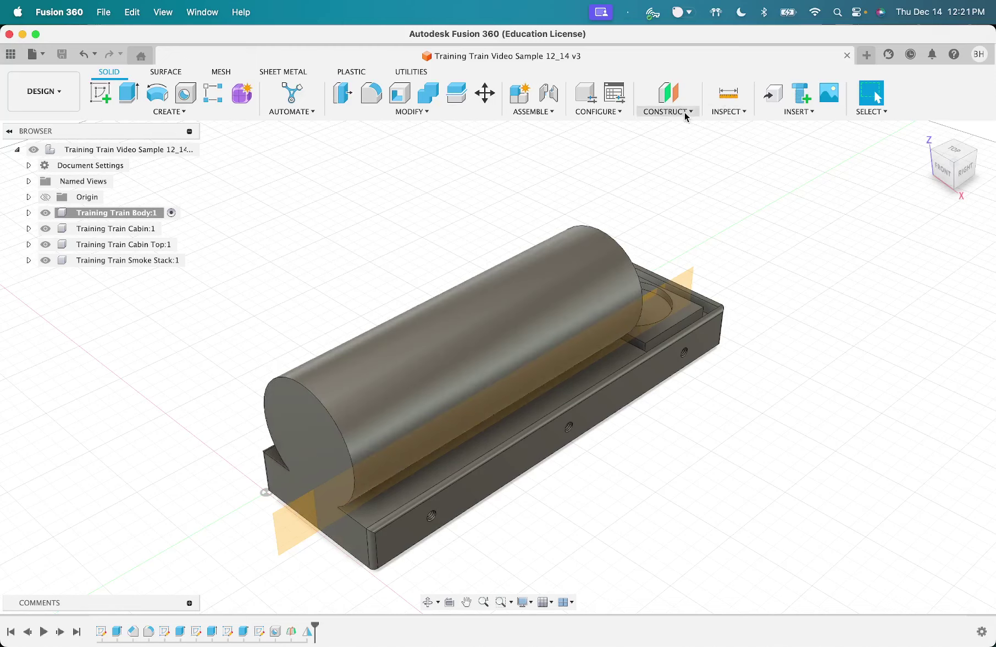
Step: Construct a tangent plane on the top of the cylindrical engine face at an angle of 0 degrees
{"action": "left_click", "coordinate": [666, 112]}
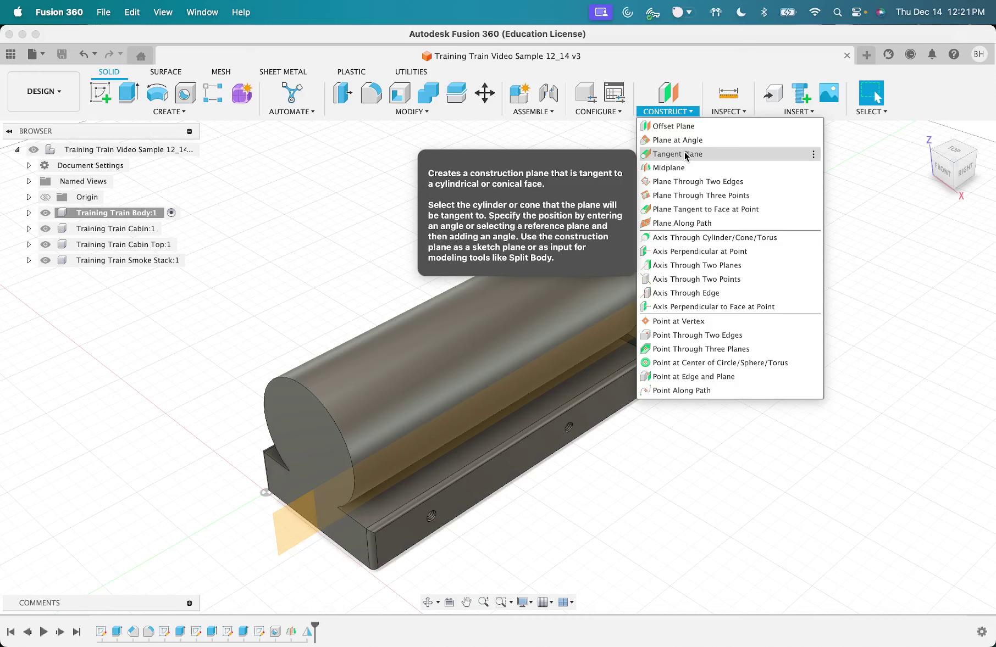
{"action": "left_click", "coordinate": [685, 154]}
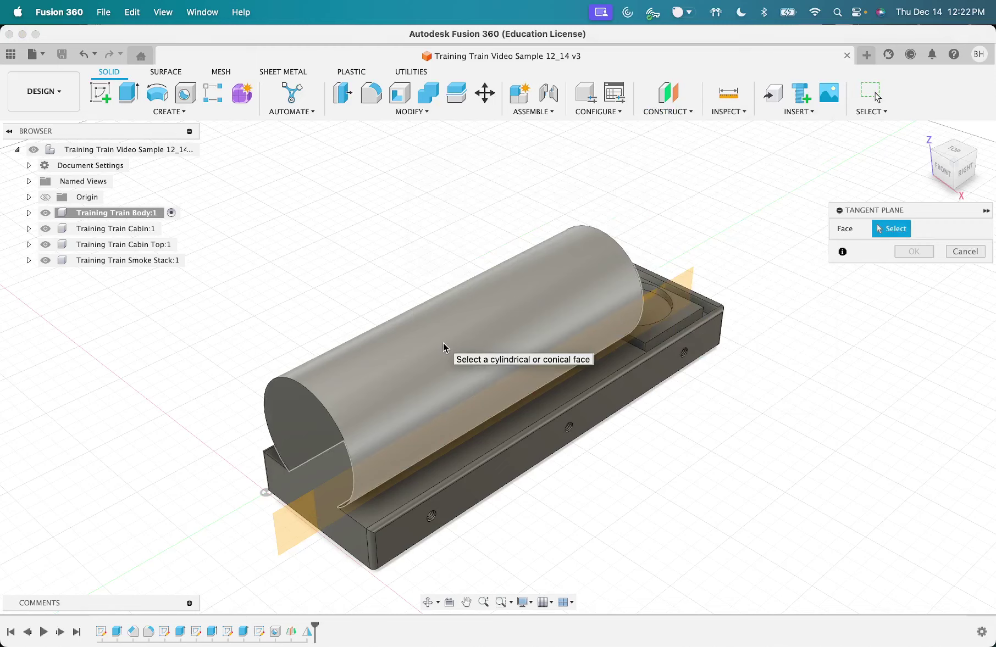
{"action": "left_click", "coordinate": [404, 343]}
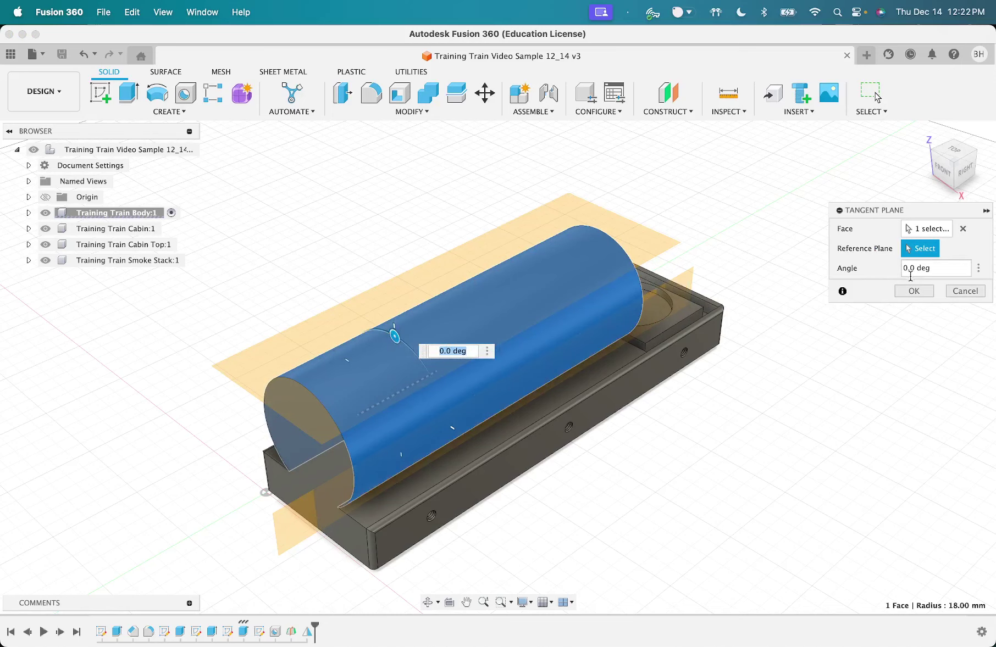
{"action": "left_click_drag", "start_coordinate": [393, 335], "coordinate": [418, 359]}
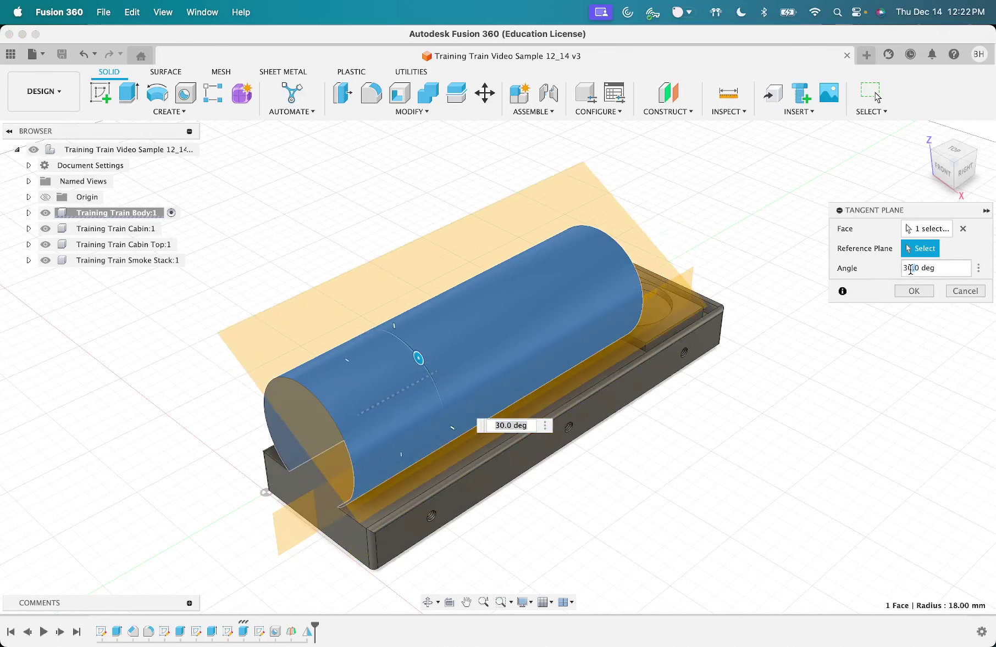
{"action": "double_click", "coordinate": [906, 268]}
{"action": "type", "text": "0"}
{"action": "left_click", "coordinate": [912, 291]}
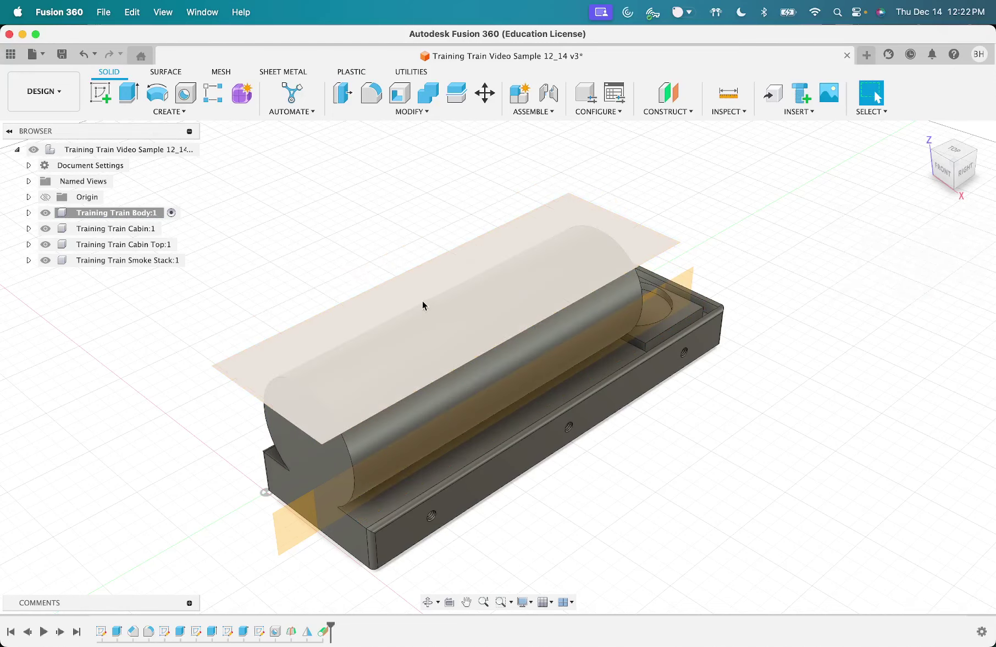
Step: Start a sketch on the tangent plane and draw a lengthwise construction line about 145 mm long extending past the engine's front
{"action": "left_click", "coordinate": [100, 93]}
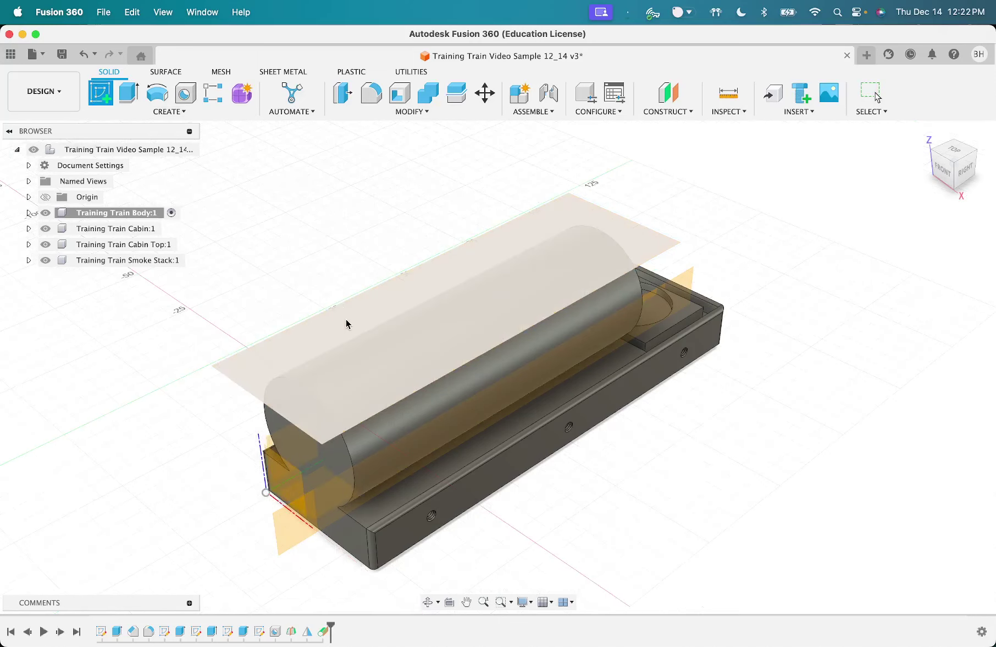
{"action": "left_click", "coordinate": [346, 324]}
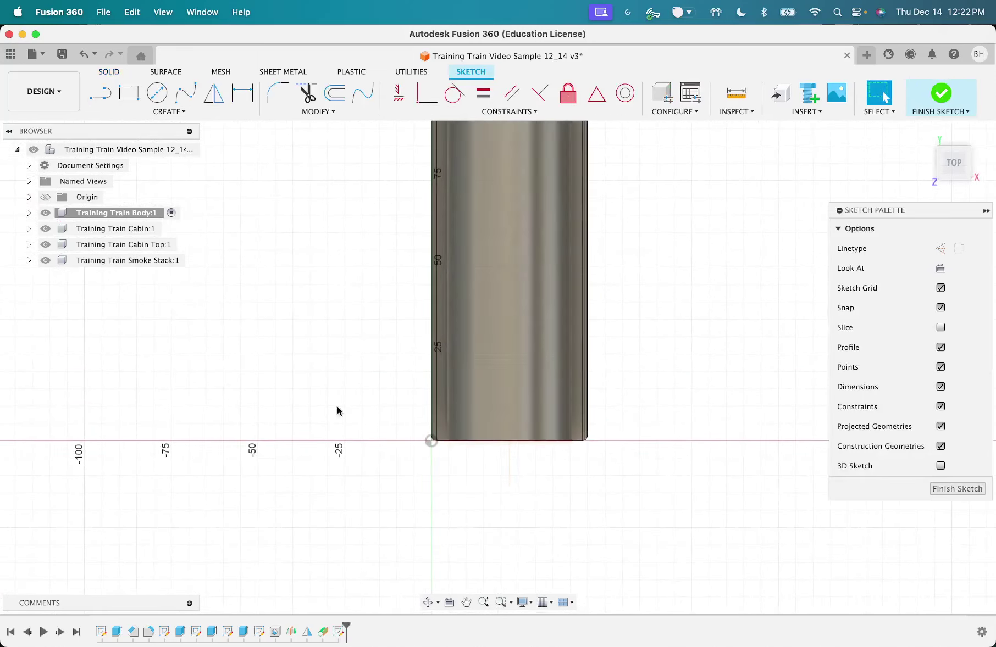
{"action": "middle_click_drag", "start_coordinate": [484, 406], "coordinate": [477, 483]}
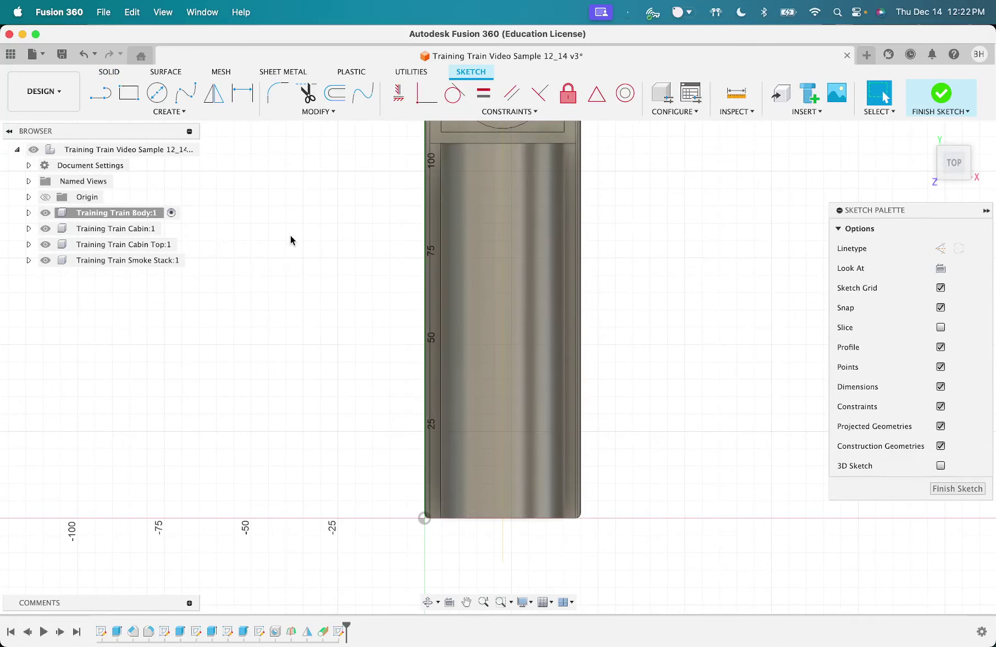
{"action": "middle_click_drag", "start_coordinate": [290, 235], "coordinate": [246, 196]}
{"action": "left_click", "coordinate": [100, 93]}
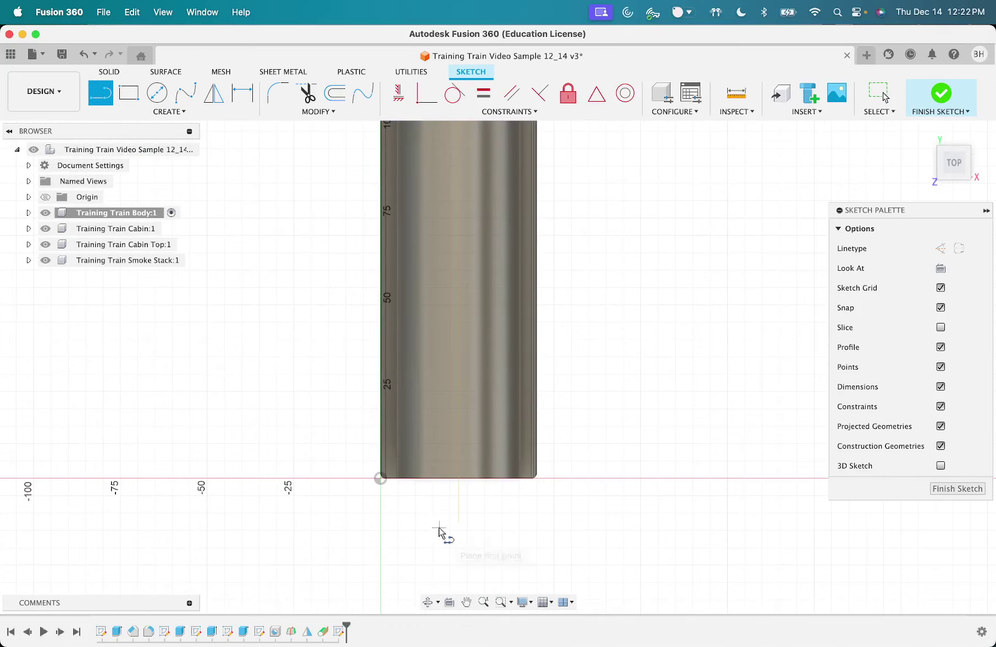
{"action": "scroll", "coordinate": [439, 530], "scroll_direction": "up", "scroll_amount": 5}
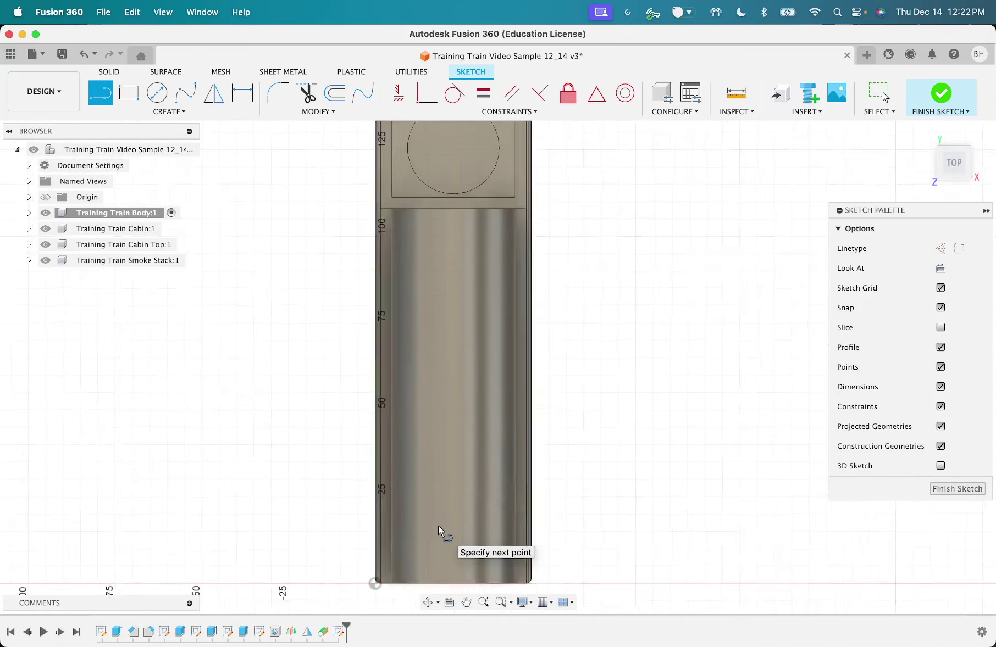
{"action": "left_click", "coordinate": [434, 134]}
{"action": "key", "text": "Escape"}
{"action": "left_click", "coordinate": [434, 140]}
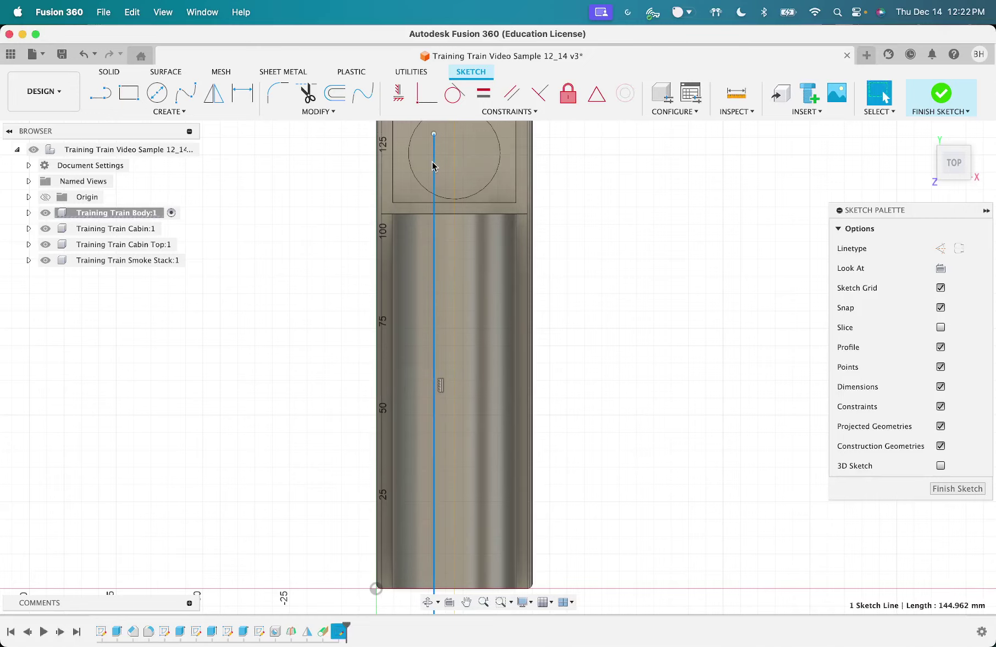
{"action": "key", "text": "x"}
Step: Constrain the construction line to the midpoint of the engine's front edge
{"action": "left_click", "coordinate": [596, 94]}
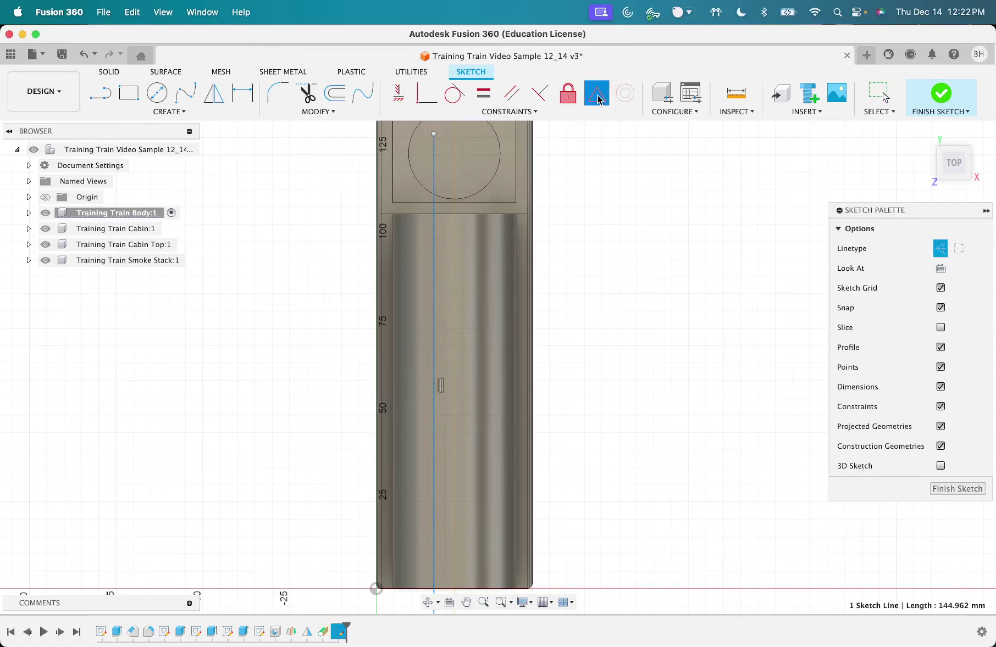
{"action": "scroll", "coordinate": [597, 382], "scroll_direction": "down", "scroll_amount": 5}
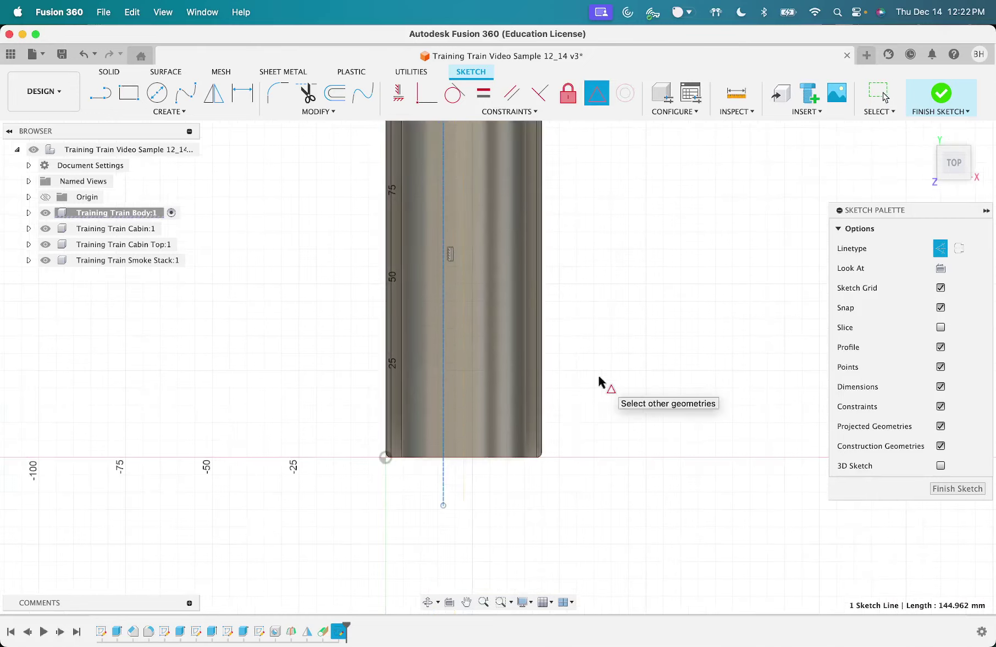
{"action": "left_click", "coordinate": [471, 458]}
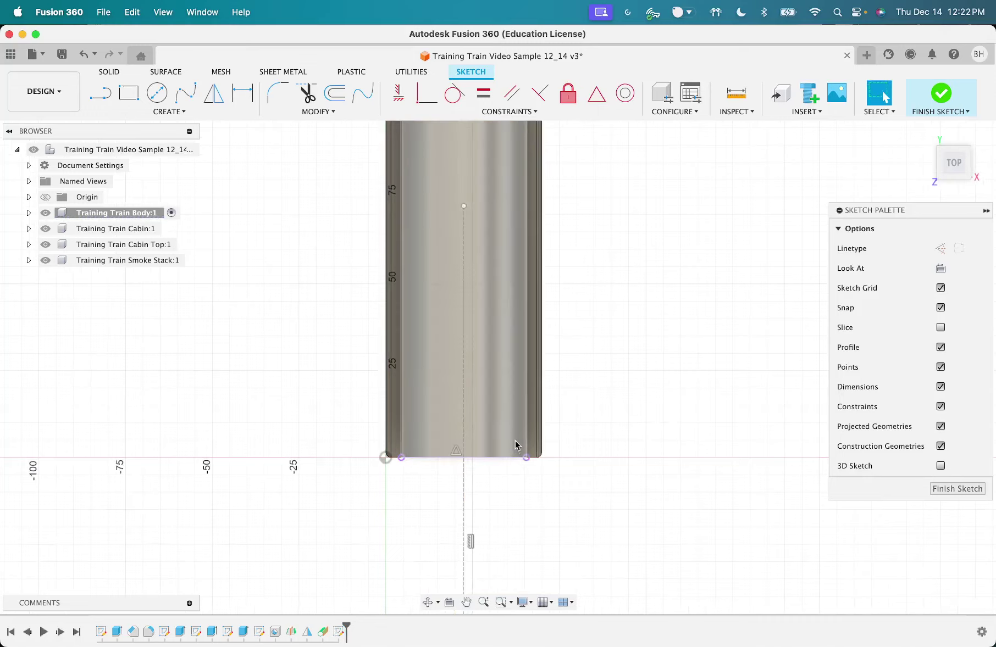
Step: Sketch a 10 mm diameter circle centred on the construction line near the engine's front end
{"action": "left_click", "coordinate": [157, 93]}
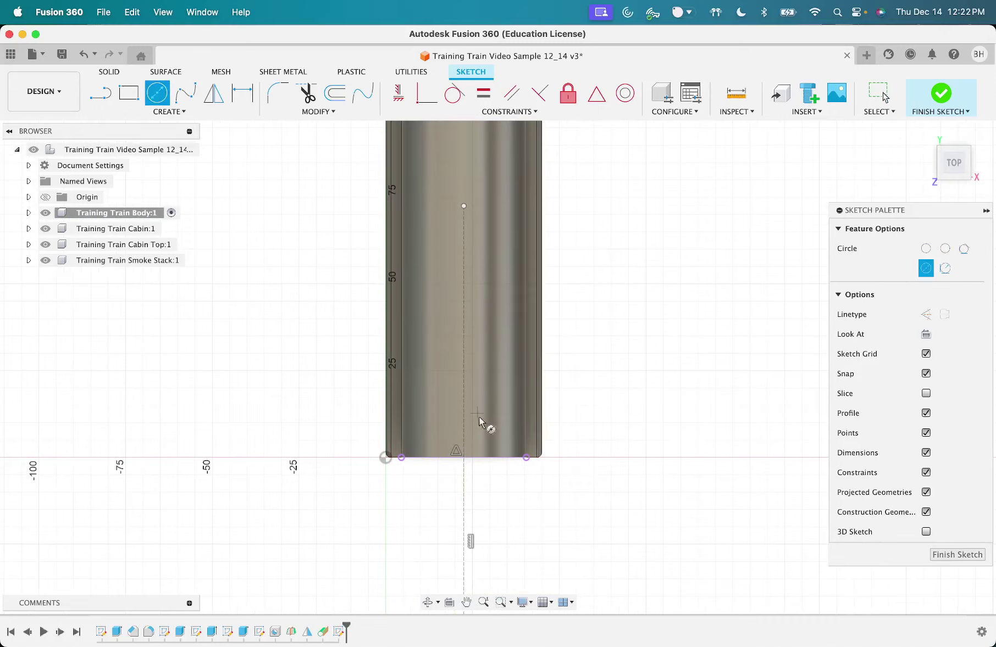
{"action": "left_click", "coordinate": [463, 380]}
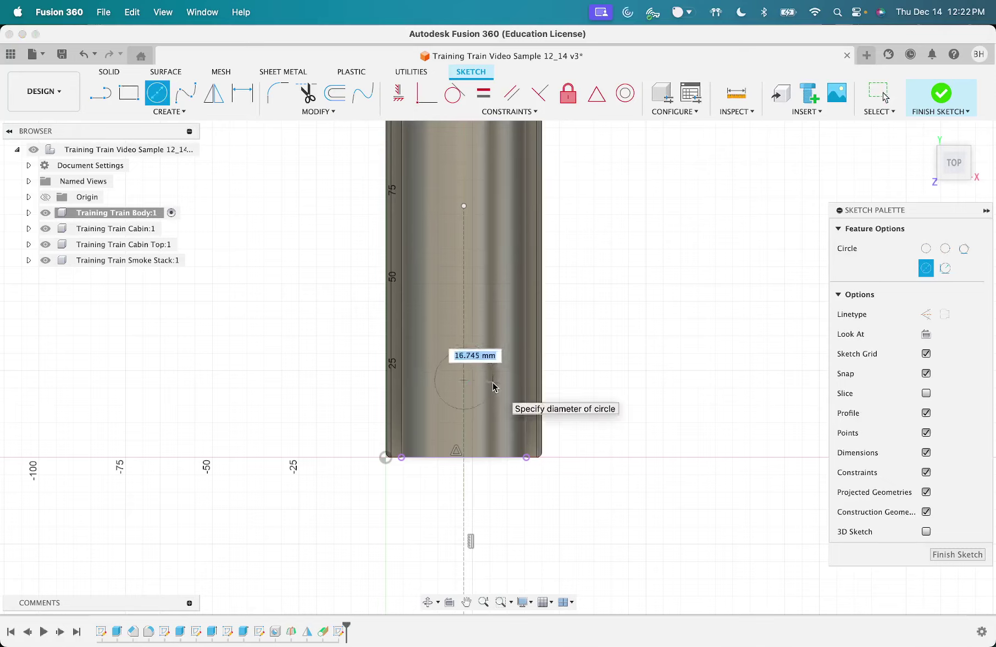
{"action": "type", "text": "10"}
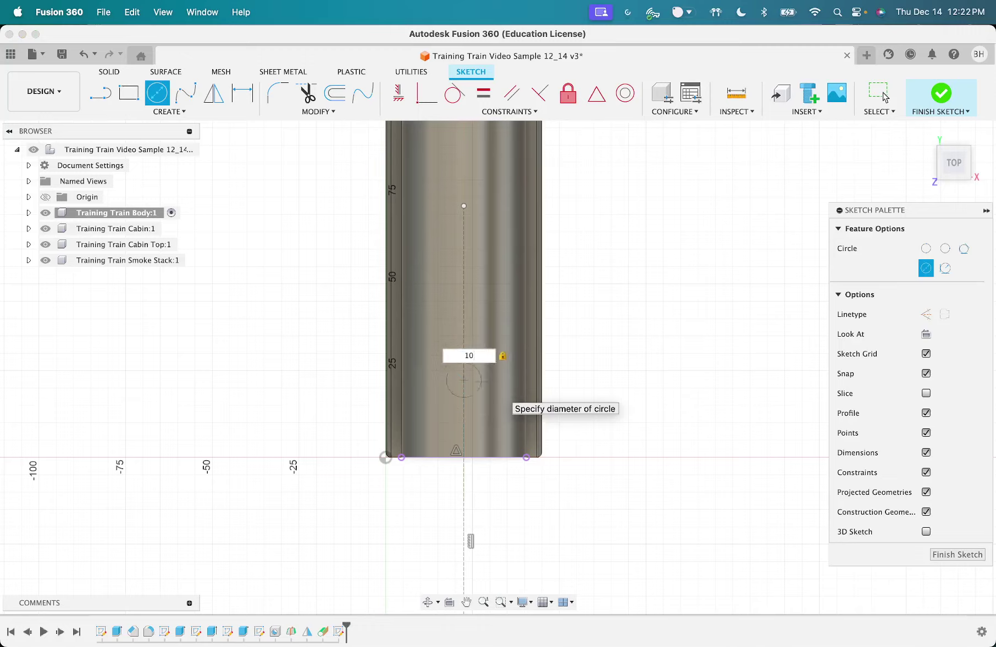
{"action": "key", "text": "Return"}
{"action": "key", "text": "Escape"}
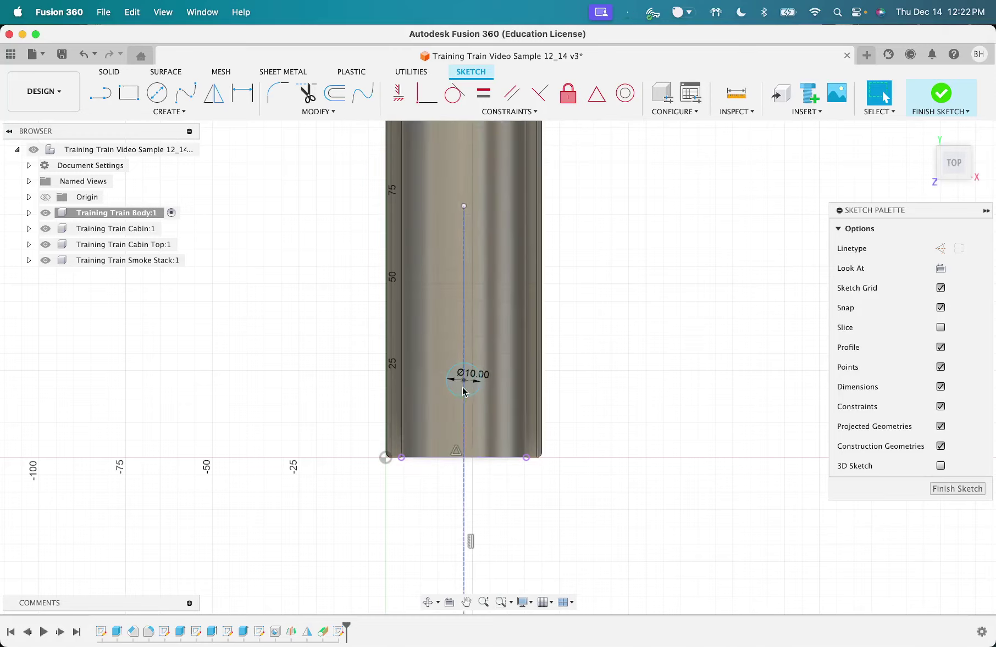
Step: Dimension the circle's centre 15 mm from the engine's front edge and finish the sketch
{"action": "key", "text": "d"}
{"action": "left_click", "coordinate": [463, 380]}
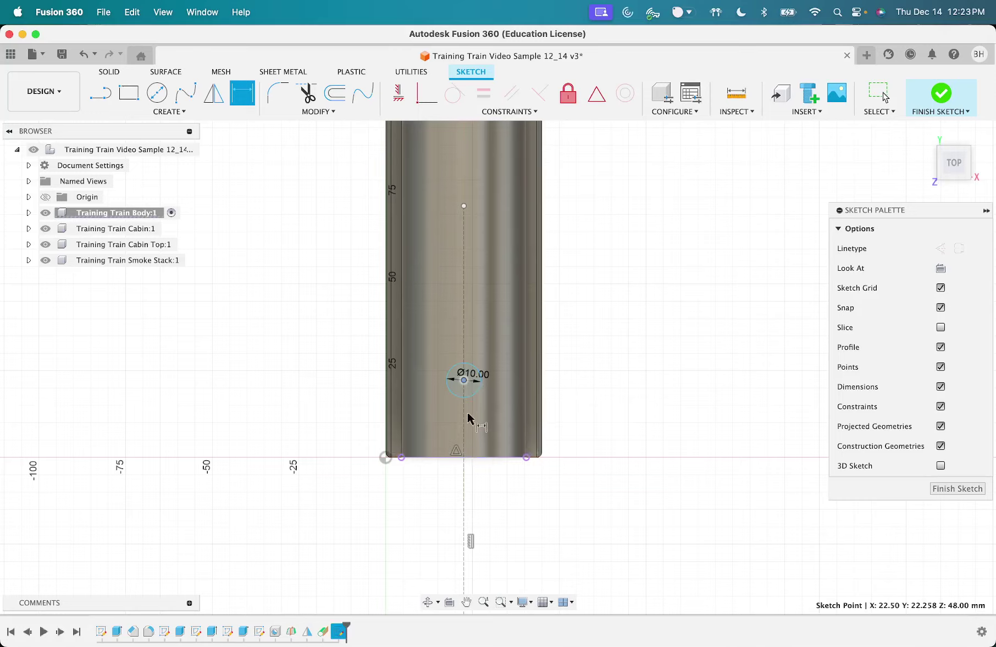
{"action": "left_click", "coordinate": [471, 457]}
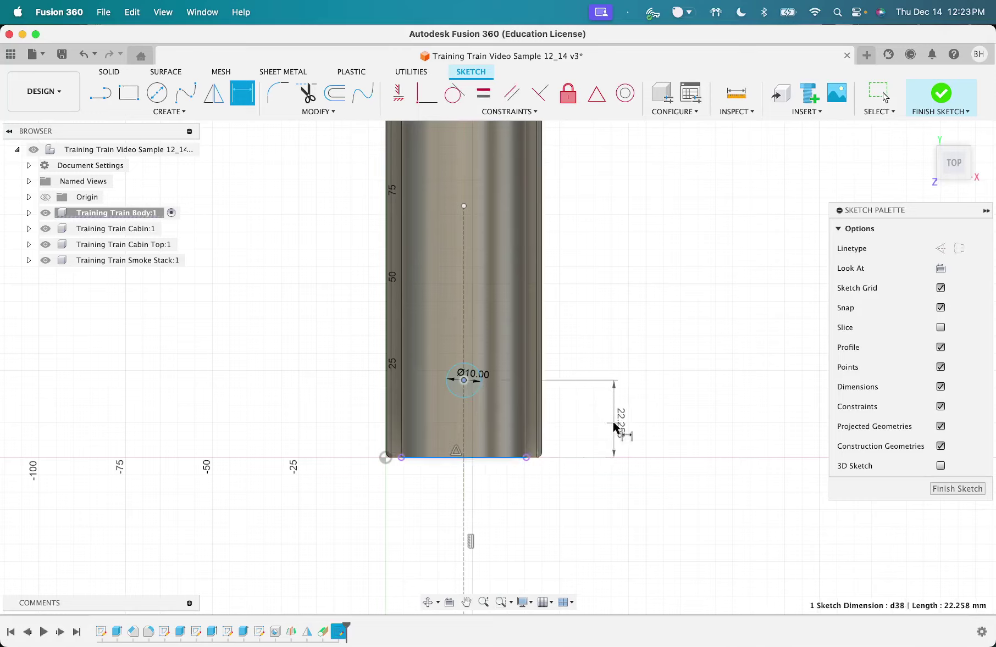
{"action": "left_click", "coordinate": [613, 423]}
{"action": "type", "text": "15"}
{"action": "key", "text": "Return"}
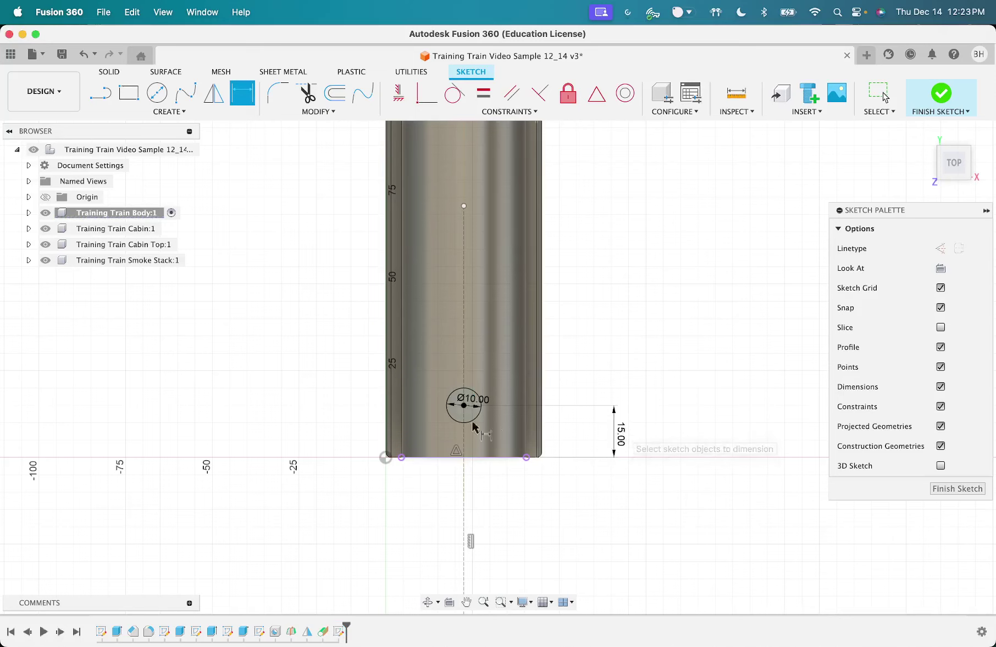
{"action": "key", "text": "Escape"}
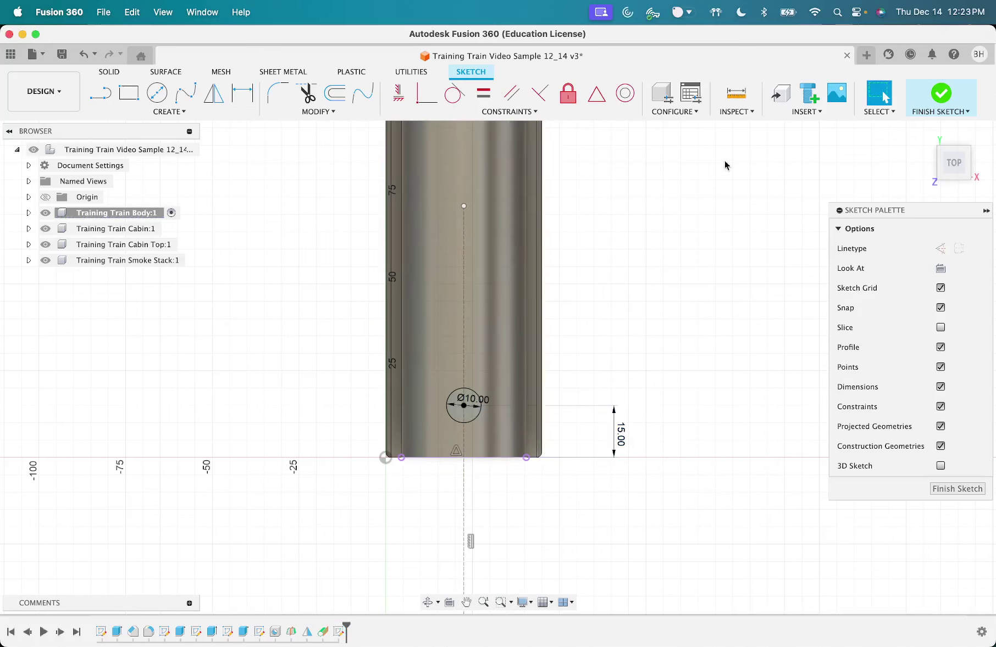
{"action": "left_click", "coordinate": [927, 96]}
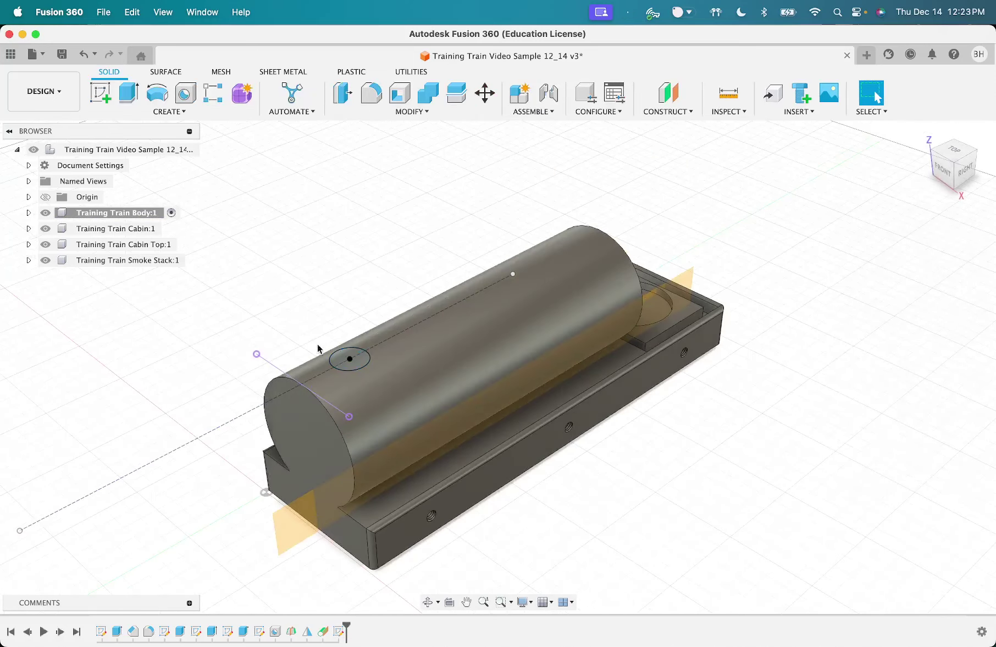
Step: Extrude the 10 mm circle 5 mm down into the engine's top as a cut
{"action": "left_click", "coordinate": [126, 95]}
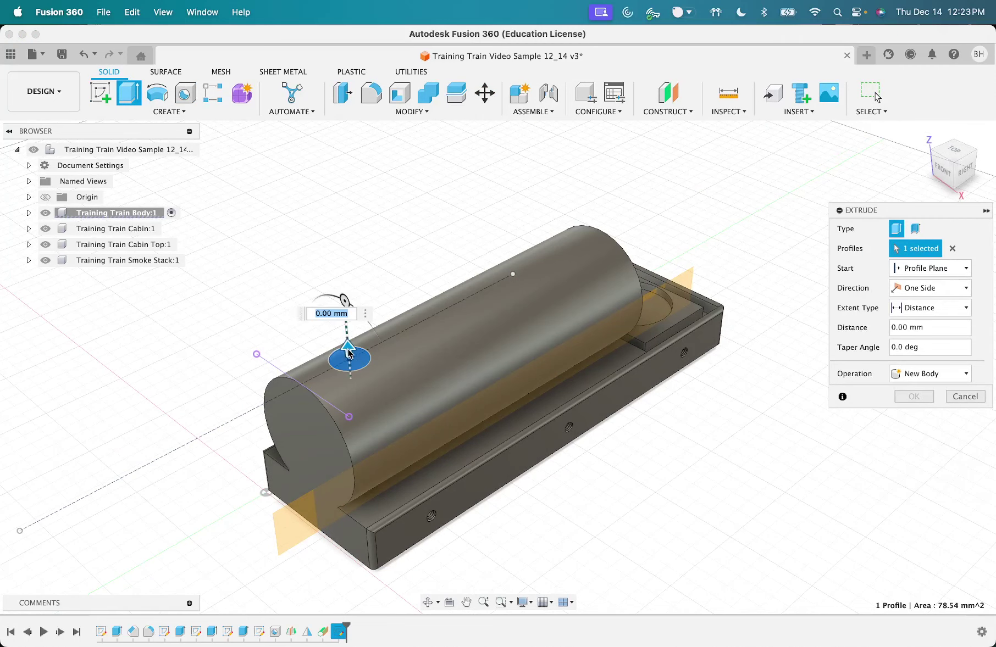
{"action": "left_click_drag", "start_coordinate": [348, 355], "coordinate": [349, 365]}
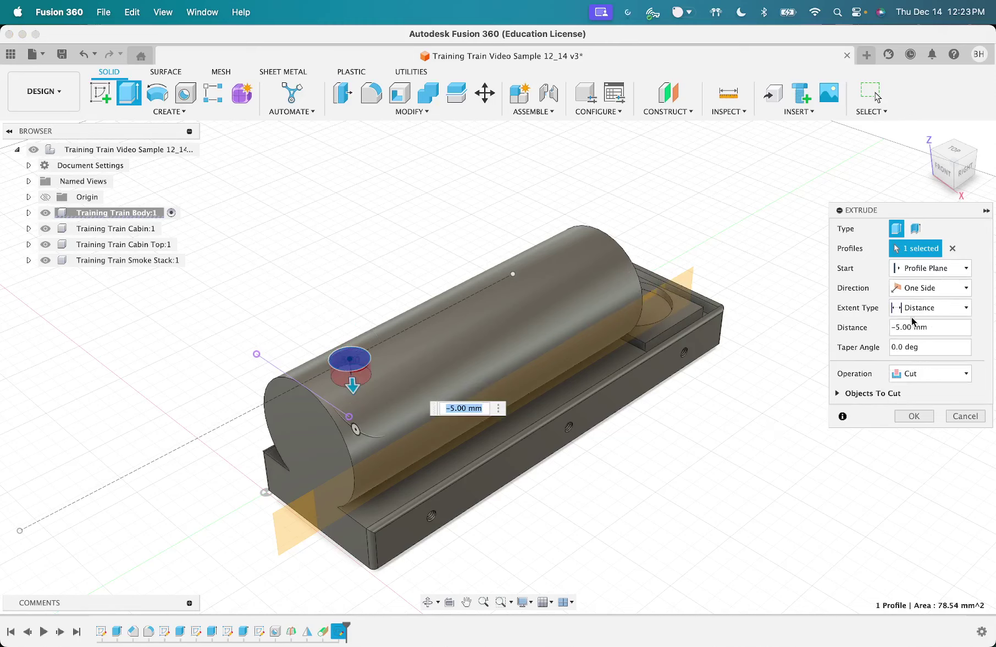
{"action": "left_click", "coordinate": [914, 416]}
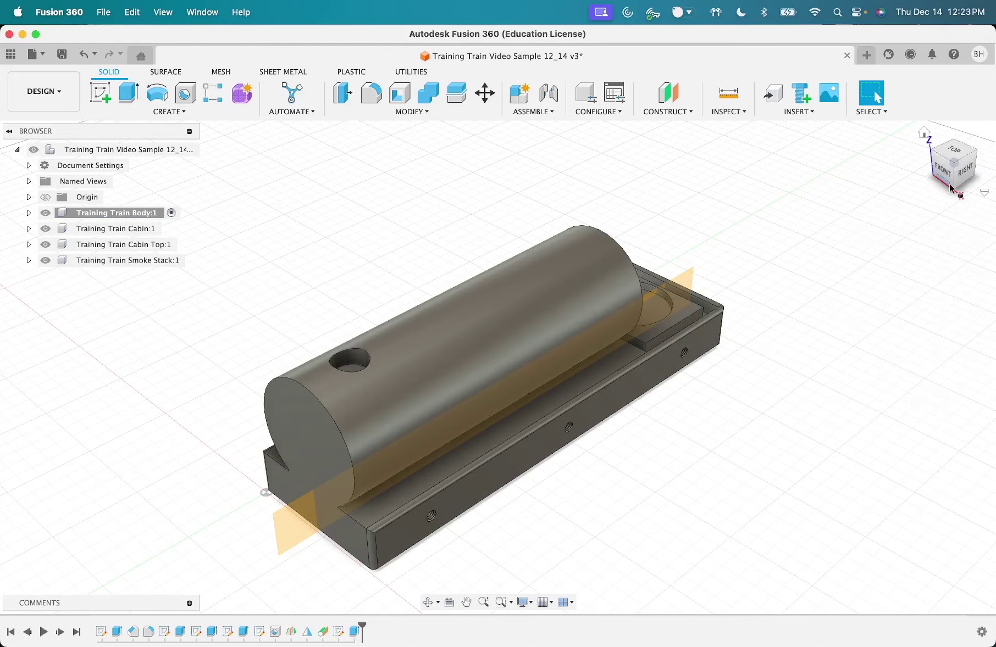
Step: Sketch a 3.5 mm diameter circle at the centre of the smokestack recess's floor and finish the sketch
{"action": "left_click_drag", "start_coordinate": [955, 165], "coordinate": [931, 208]}
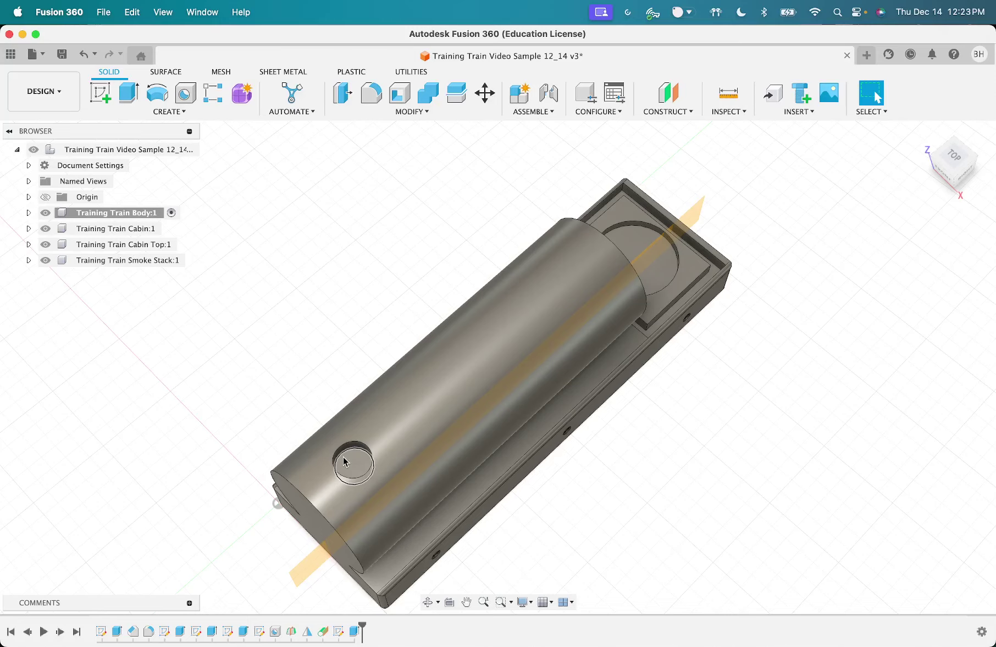
{"action": "scroll", "coordinate": [343, 457], "scroll_direction": "down", "scroll_amount": 3}
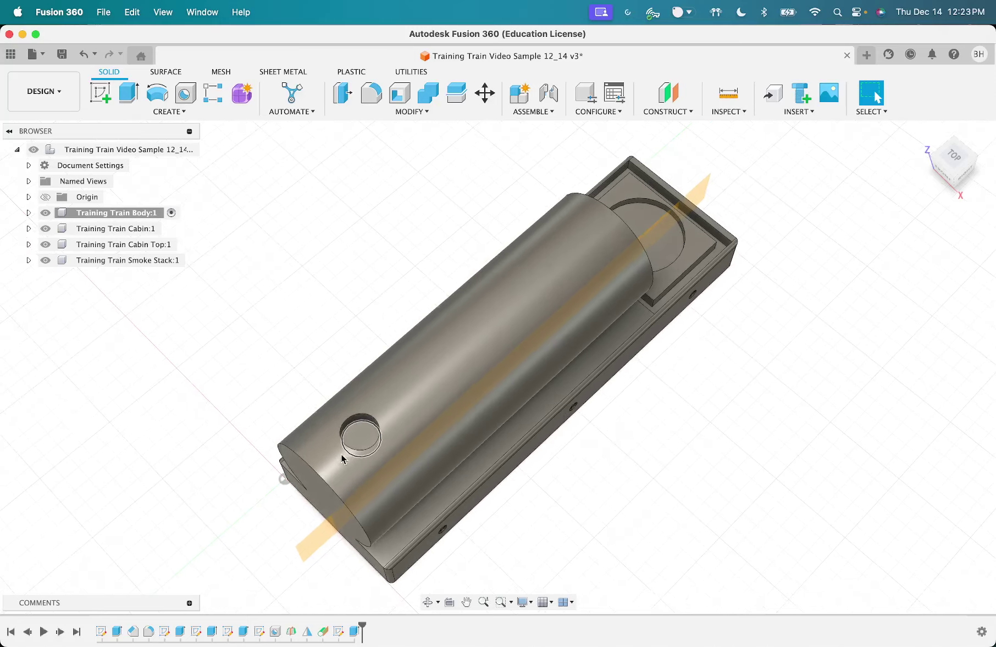
{"action": "left_click", "coordinate": [102, 93]}
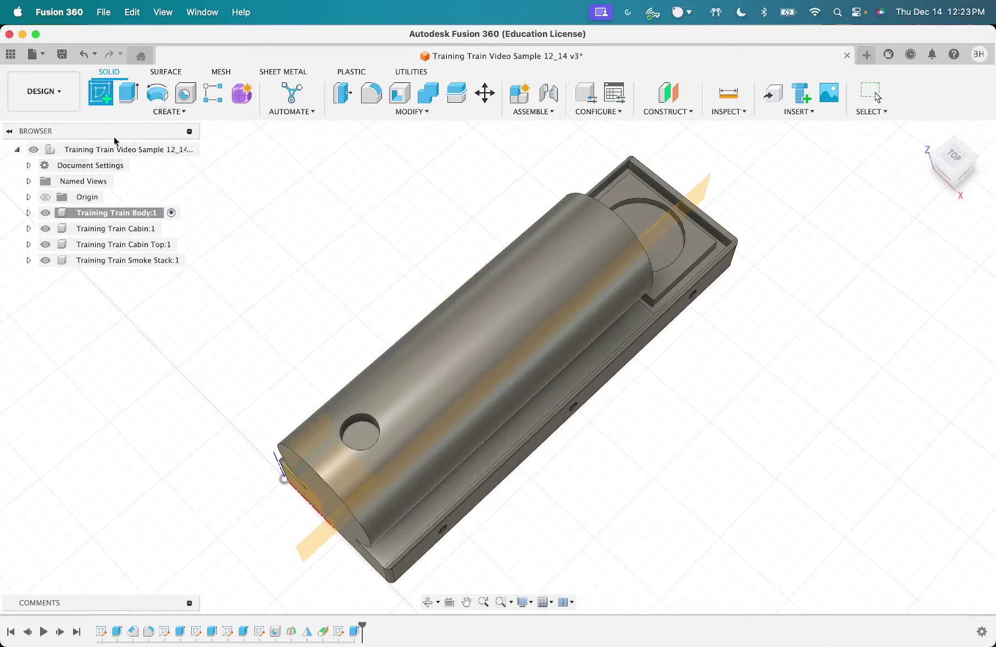
{"action": "left_click", "coordinate": [357, 432]}
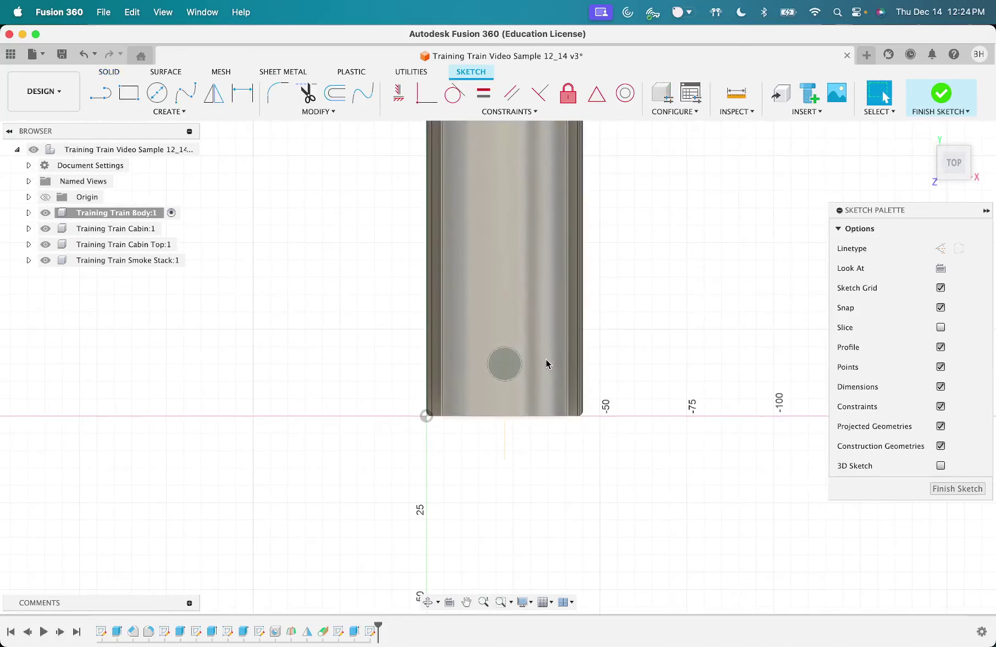
{"action": "scroll", "coordinate": [497, 364], "scroll_direction": "up", "scroll_amount": 3}
{"action": "key", "text": "c"}
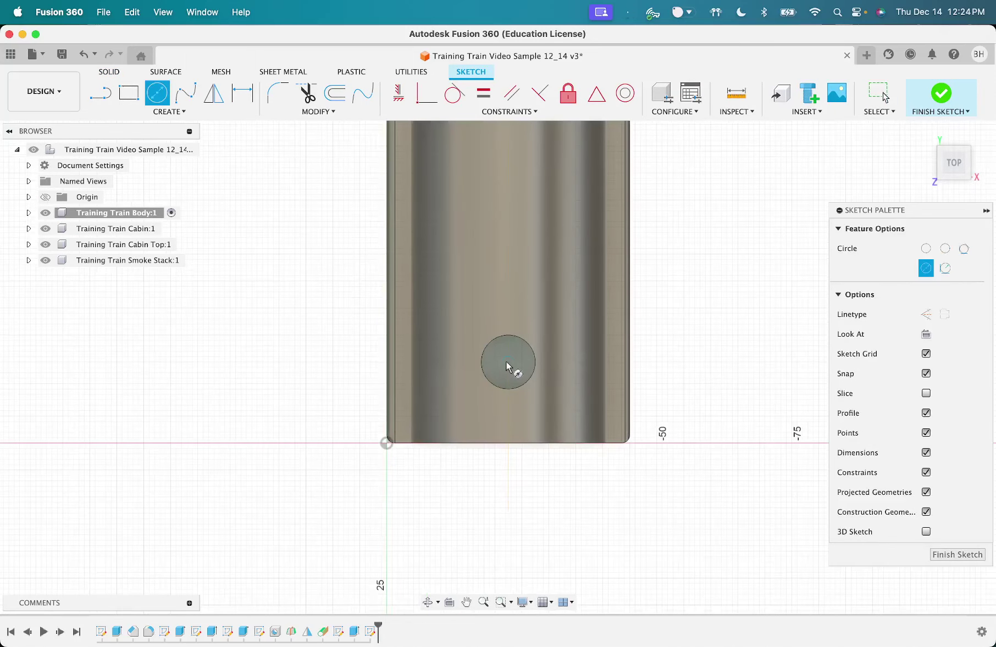
{"action": "left_click", "coordinate": [508, 362]}
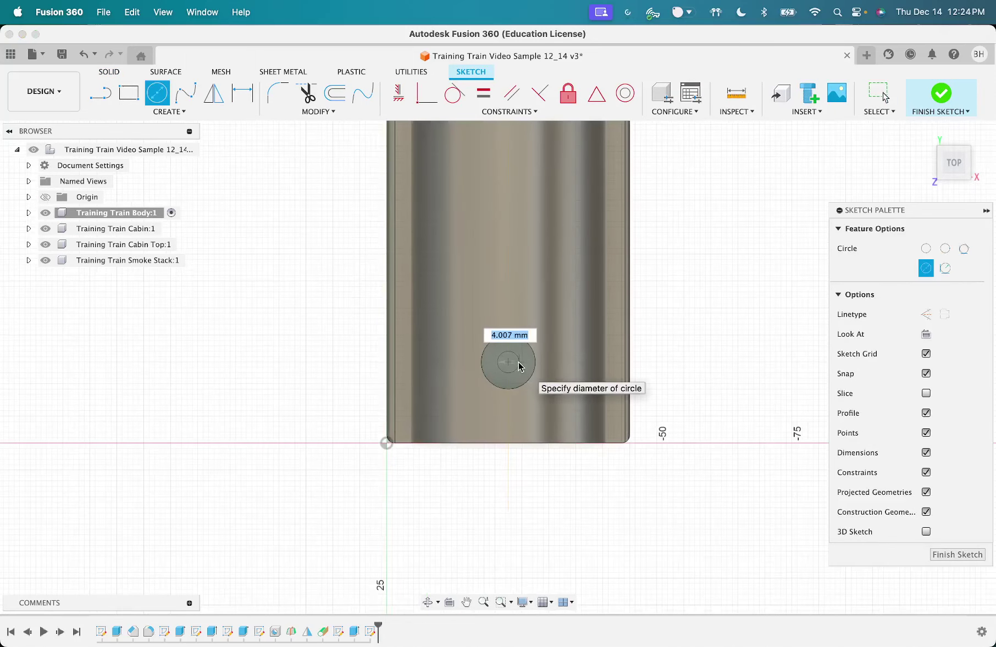
{"action": "type", "text": "3.5"}
{"action": "key", "text": "Tab"}
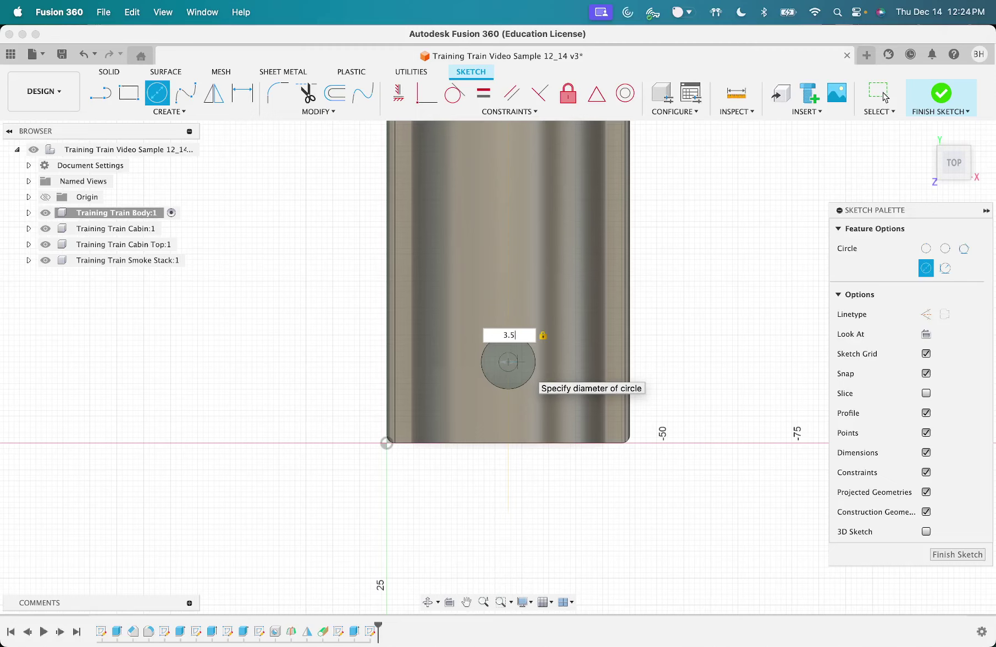
{"action": "key", "text": "Return"}
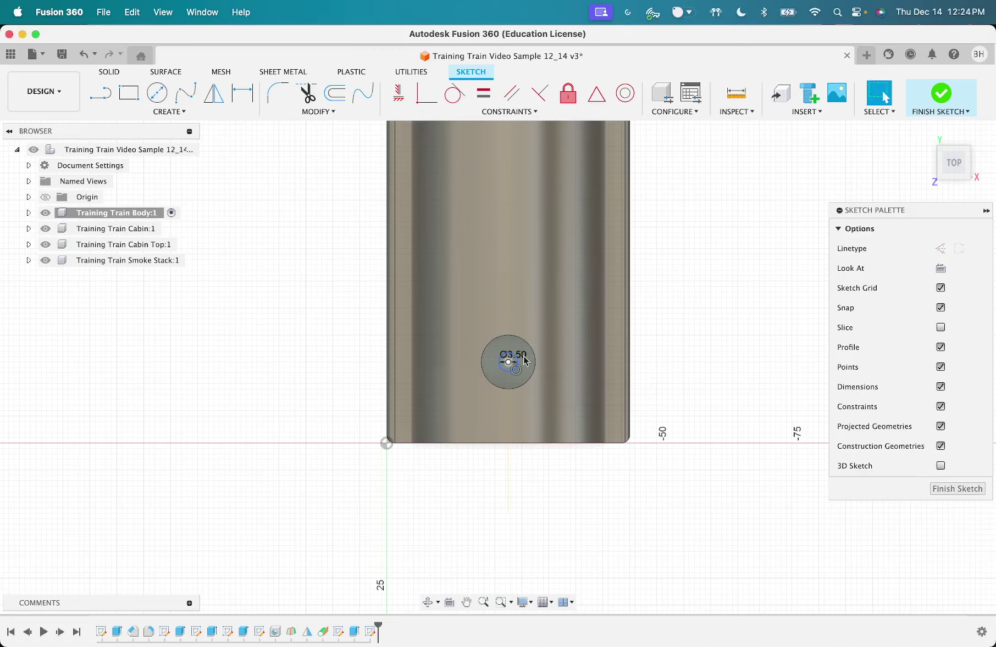
{"action": "left_click", "coordinate": [940, 94]}
Step: Place a tapped hole on the small circle's centre point in the recess with a depth of 7 mm
{"action": "key", "text": "e"}
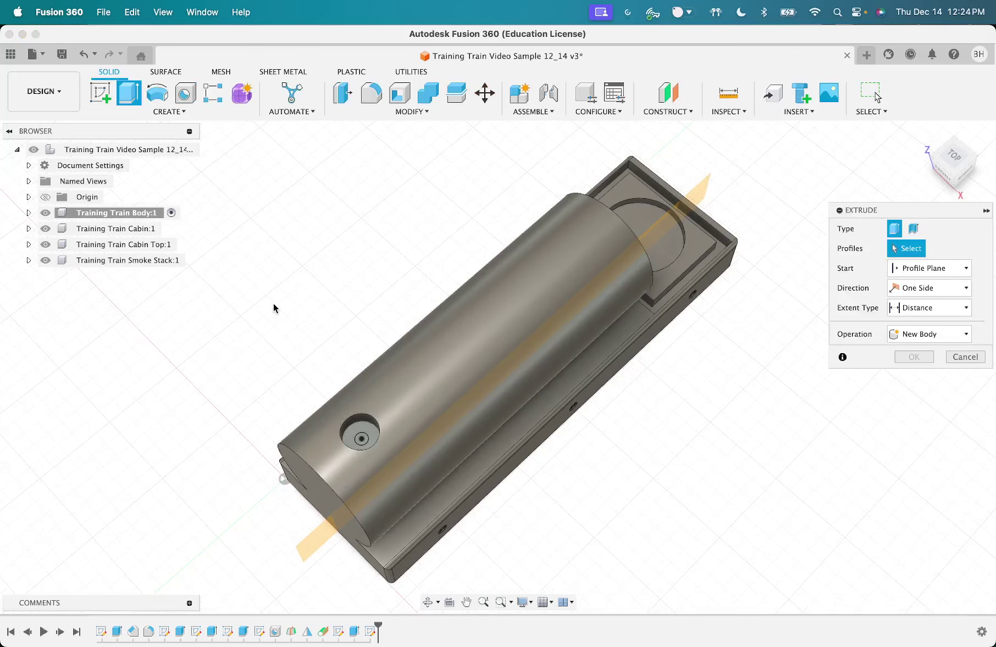
{"action": "key", "text": "Escape"}
{"action": "left_click", "coordinate": [185, 94]}
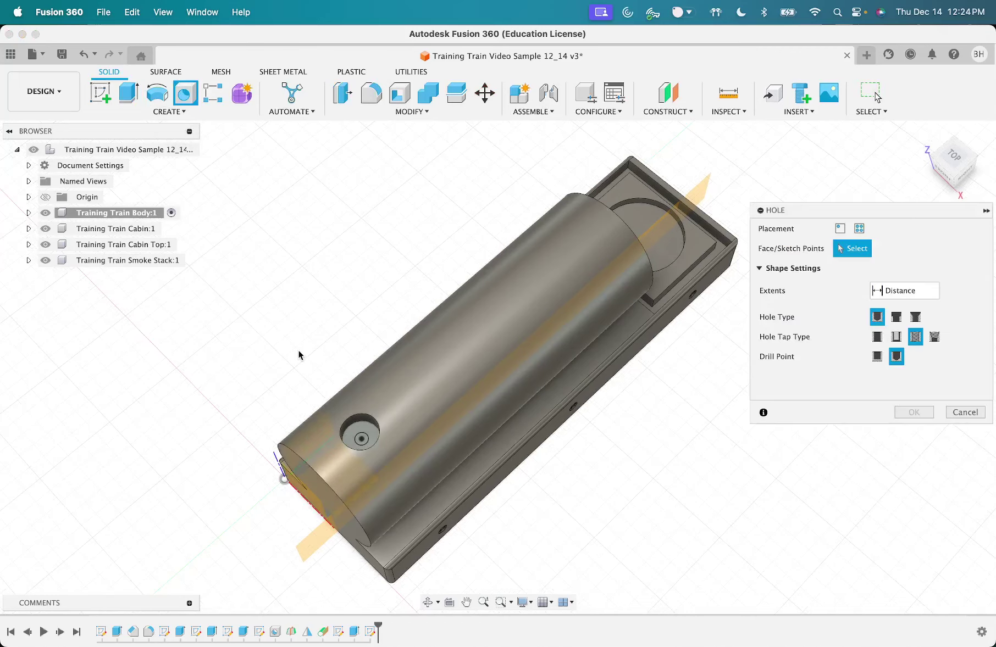
{"action": "left_click", "coordinate": [361, 438]}
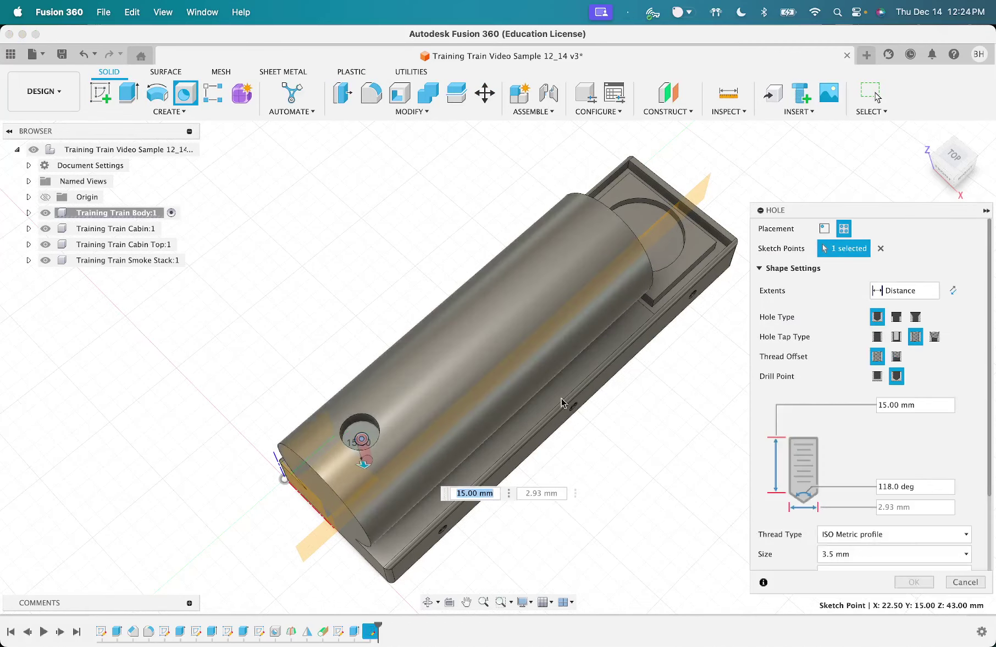
{"action": "scroll", "coordinate": [852, 468], "scroll_direction": "down", "scroll_amount": 3}
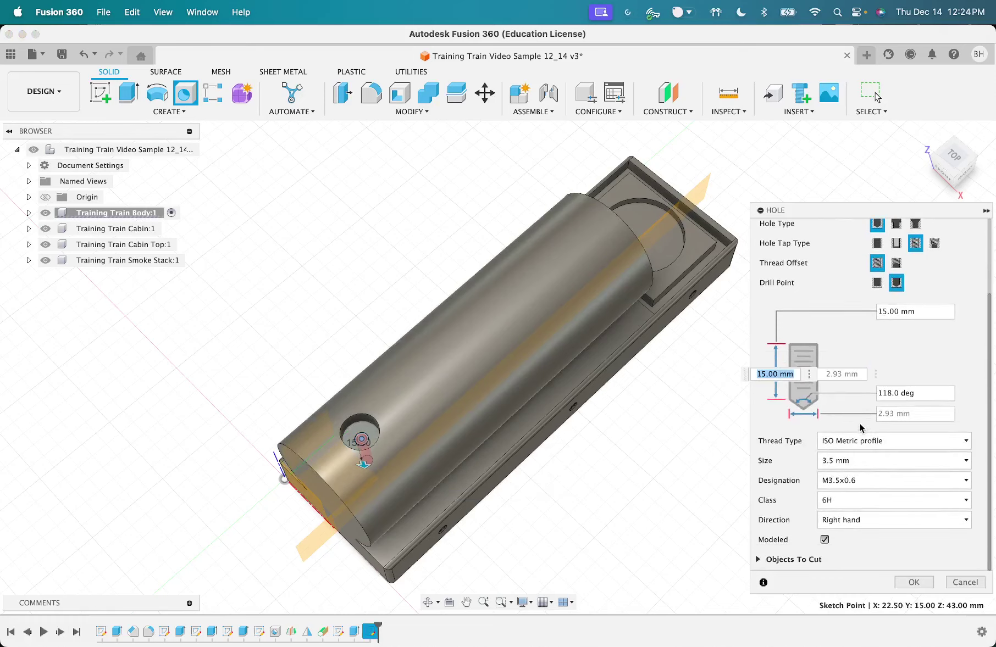
{"action": "scroll", "coordinate": [855, 466], "scroll_direction": "up", "scroll_amount": 3}
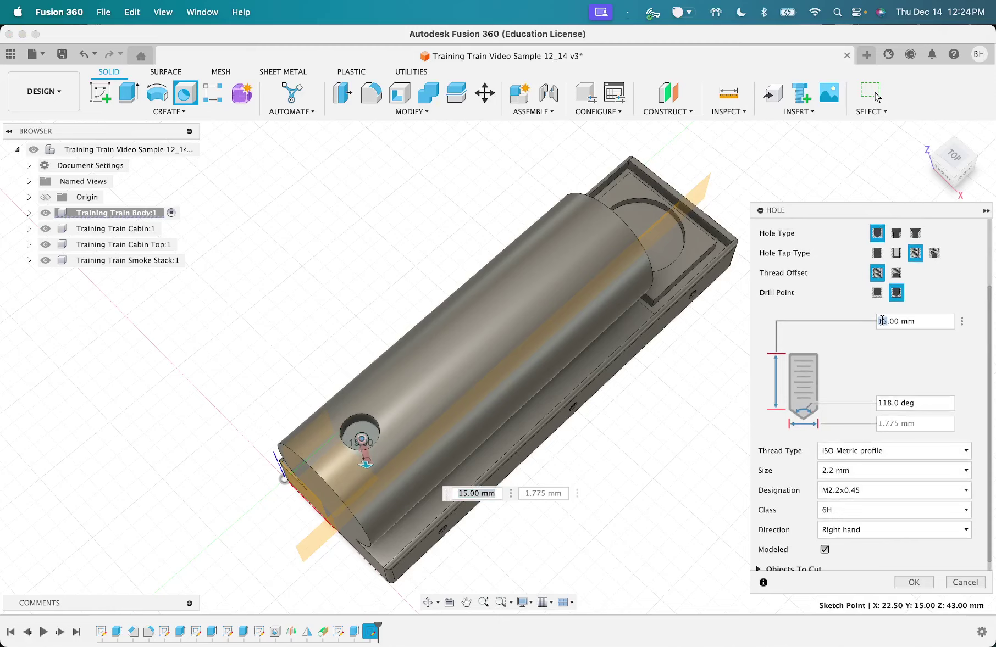
{"action": "left_click_drag", "start_coordinate": [881, 321], "coordinate": [880, 325]}
{"action": "type", "text": "7"}
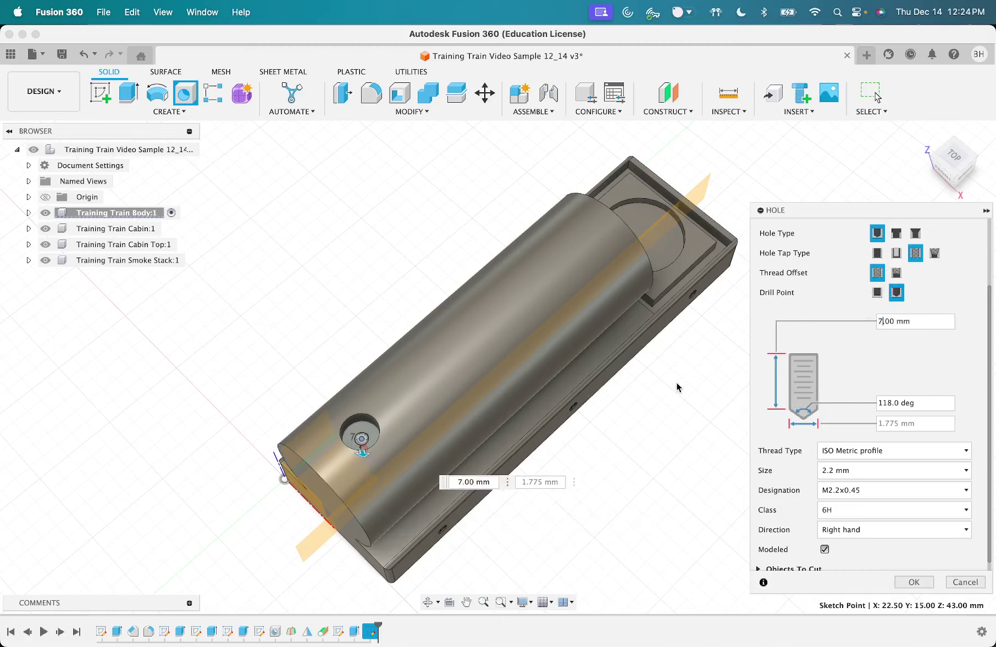
Step: Set the tapped hole's thread size to 3.5 mm (M3.5x0.6) with modeled threads and create the hole
{"action": "scroll", "coordinate": [861, 544], "scroll_direction": "down", "scroll_amount": 1}
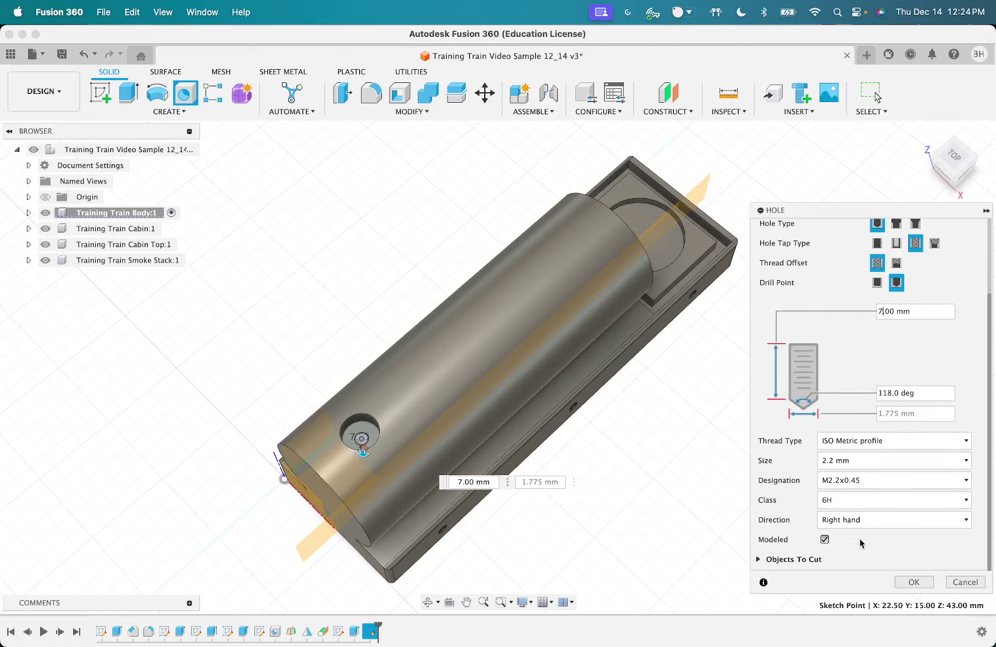
{"action": "left_click", "coordinate": [836, 466]}
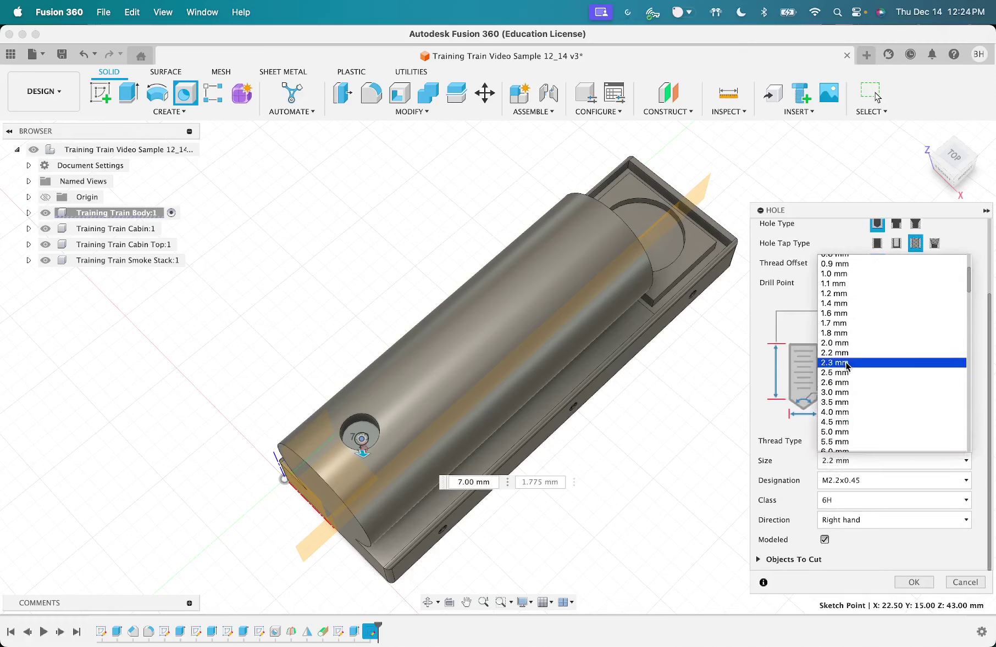
{"action": "left_click", "coordinate": [845, 403]}
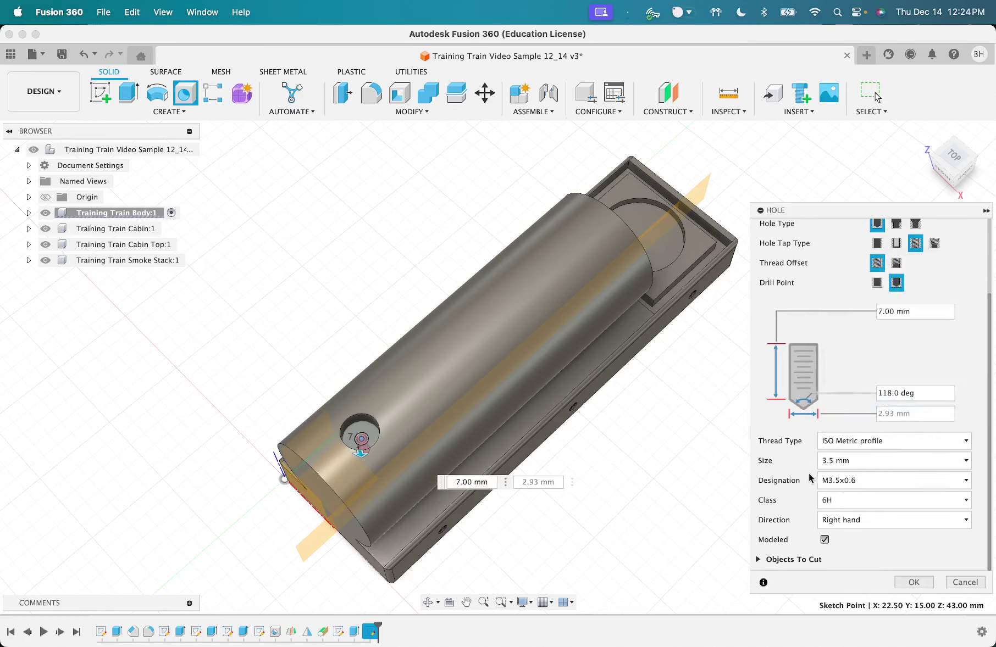
{"action": "scroll", "coordinate": [862, 471], "scroll_direction": "down", "scroll_amount": 2}
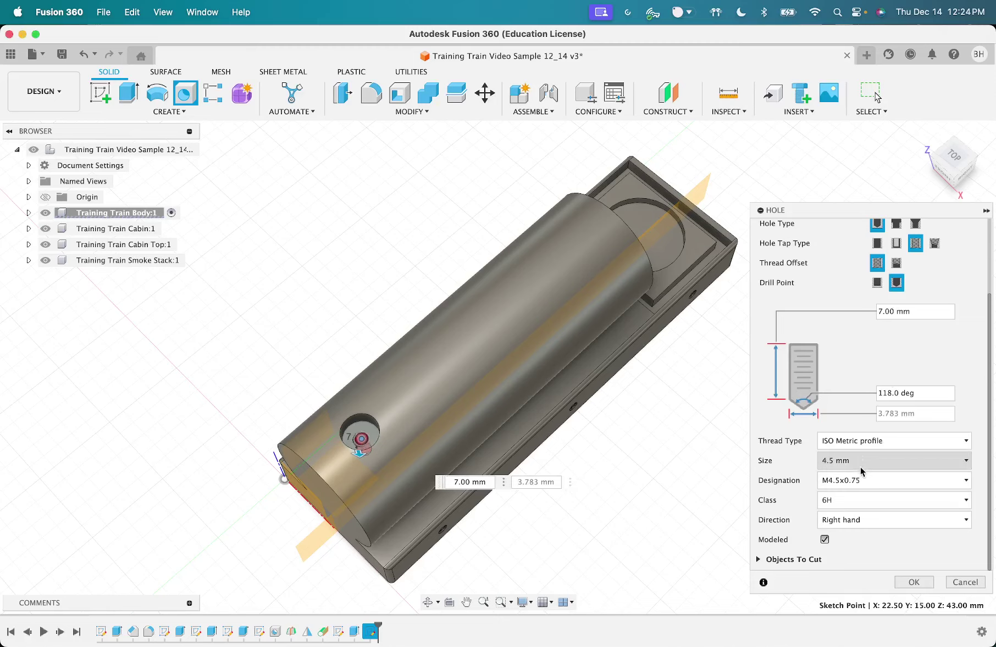
{"action": "scroll", "coordinate": [855, 467], "scroll_direction": "up", "scroll_amount": 1}
{"action": "left_click", "coordinate": [855, 473]}
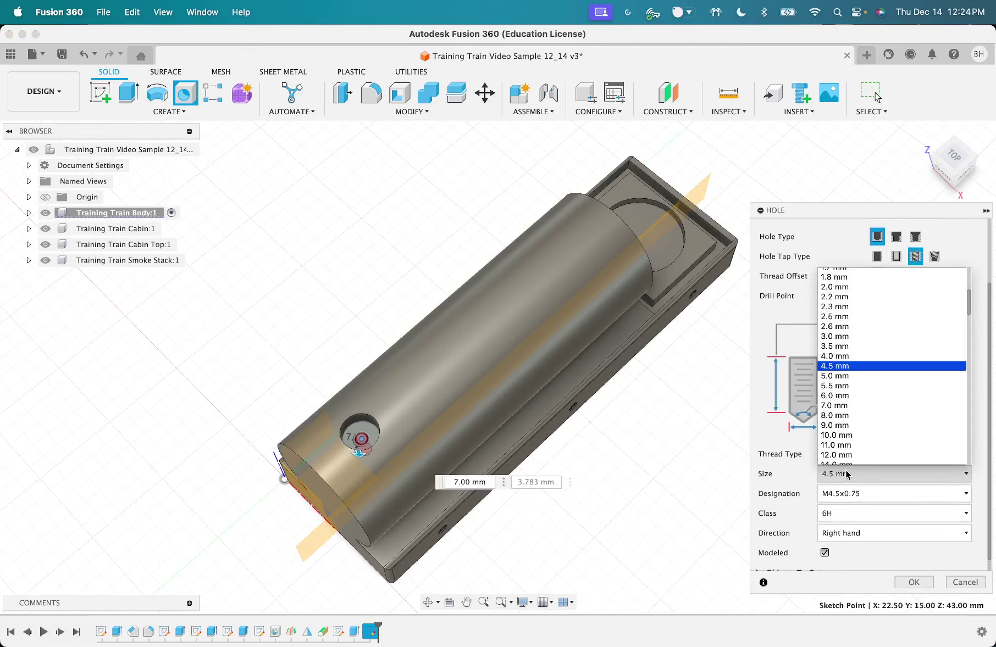
{"action": "left_click", "coordinate": [848, 347]}
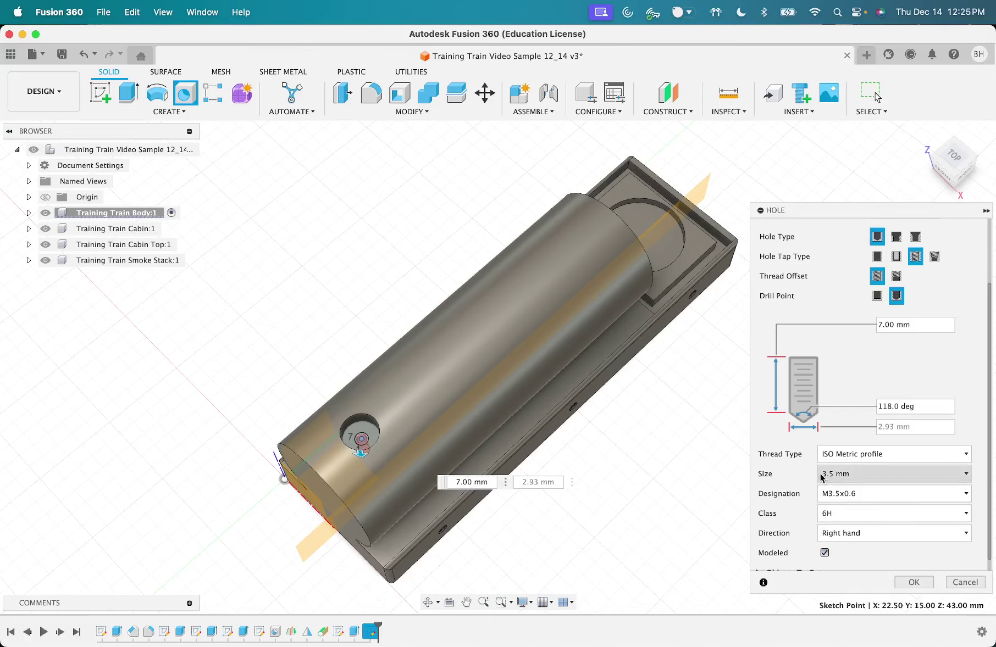
{"action": "left_click", "coordinate": [912, 582]}
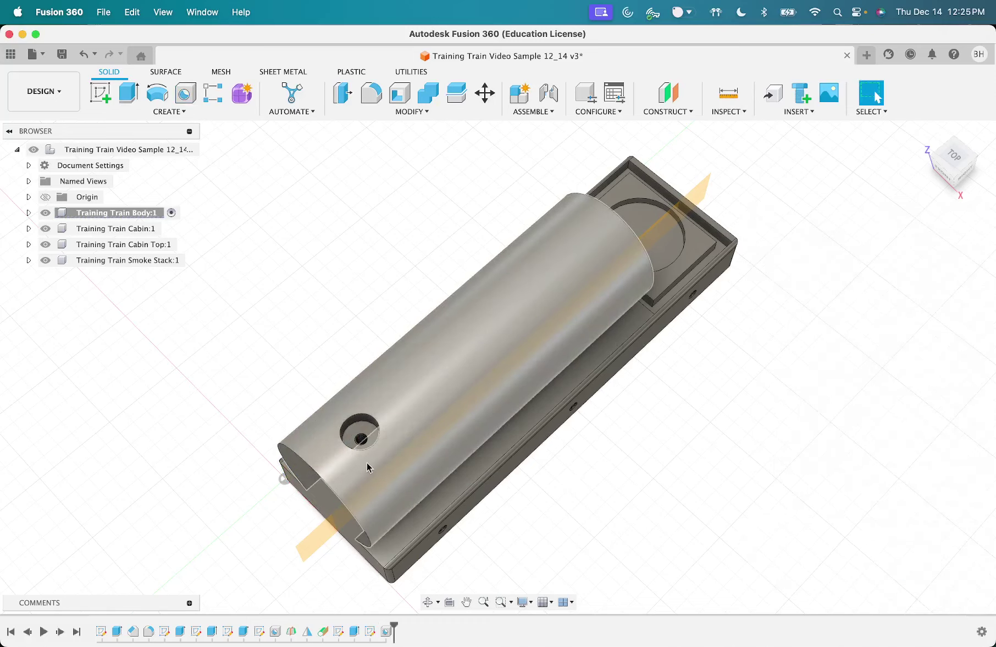
Step: Inspect the threaded smokestack hole, restore the home view and bring up the solid creation commands
{"action": "scroll", "coordinate": [345, 441], "scroll_direction": "up", "scroll_amount": 3}
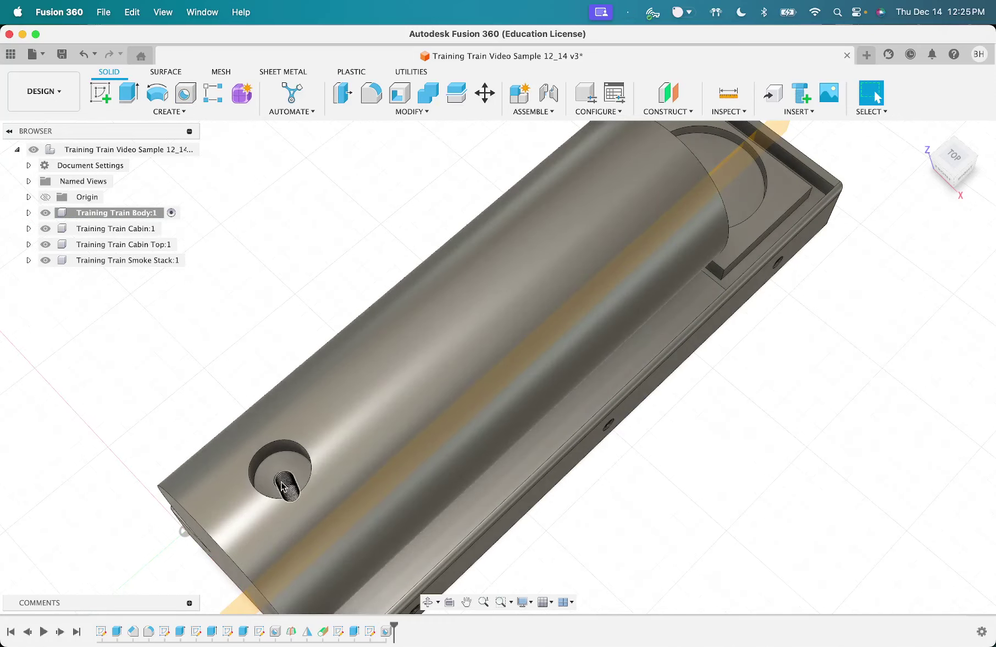
{"action": "scroll", "coordinate": [286, 484], "scroll_direction": "down", "scroll_amount": 5}
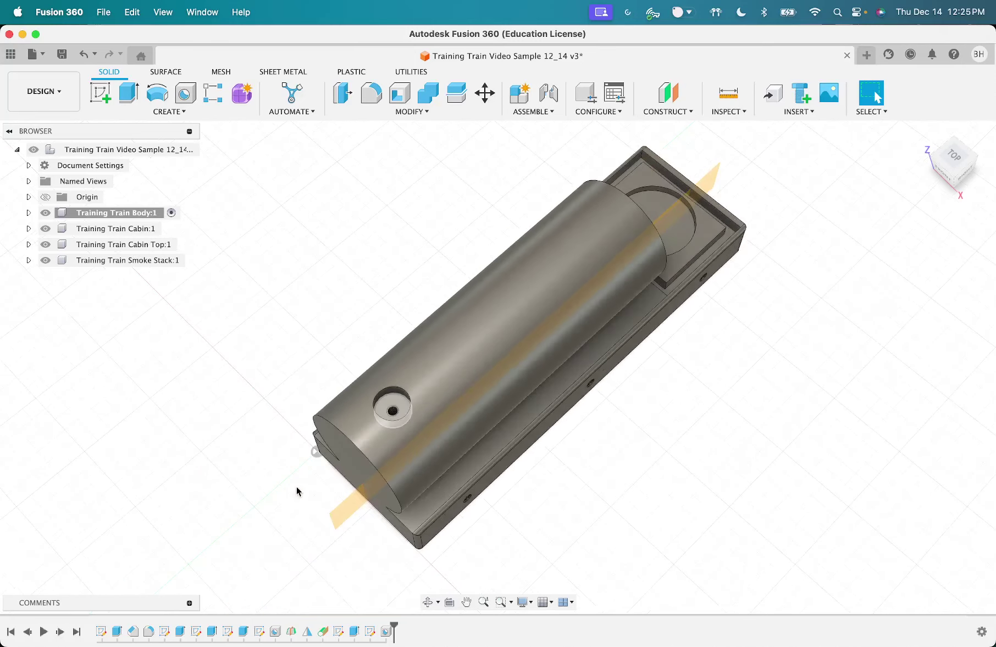
{"action": "left_click", "coordinate": [923, 138]}
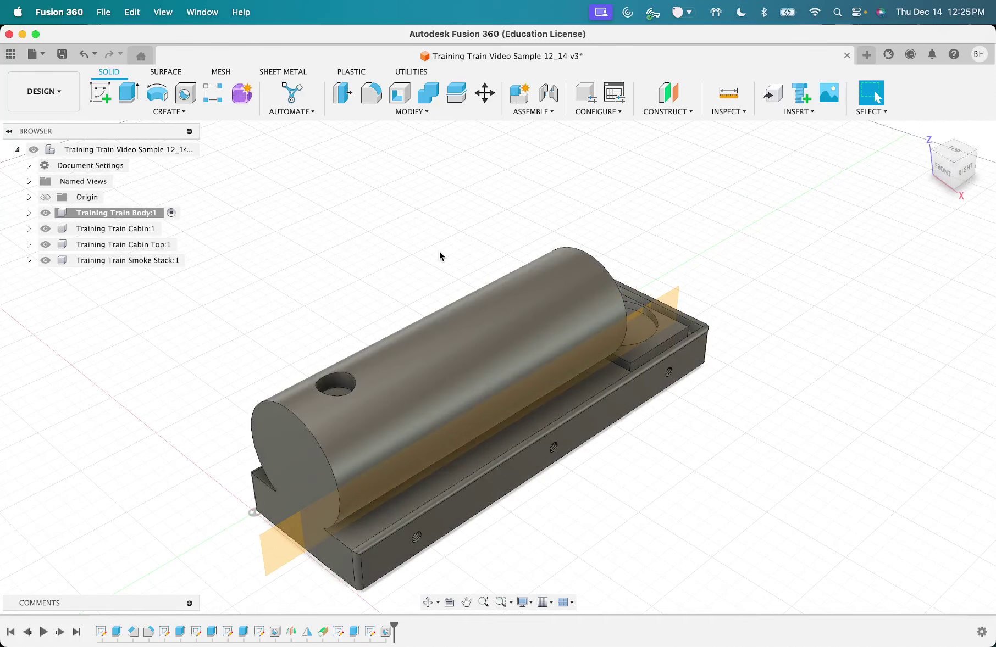
{"action": "left_click", "coordinate": [202, 114]}
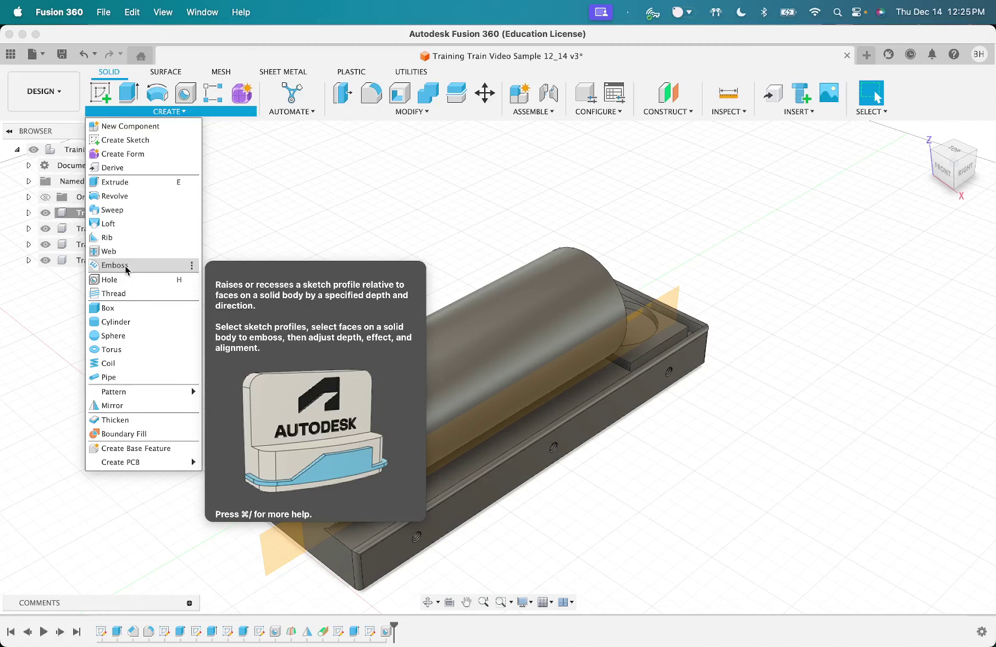
{"action": "left_click", "coordinate": [406, 230]}
{"action": "left_click", "coordinate": [168, 111]}
{"action": "left_click", "coordinate": [382, 191]}
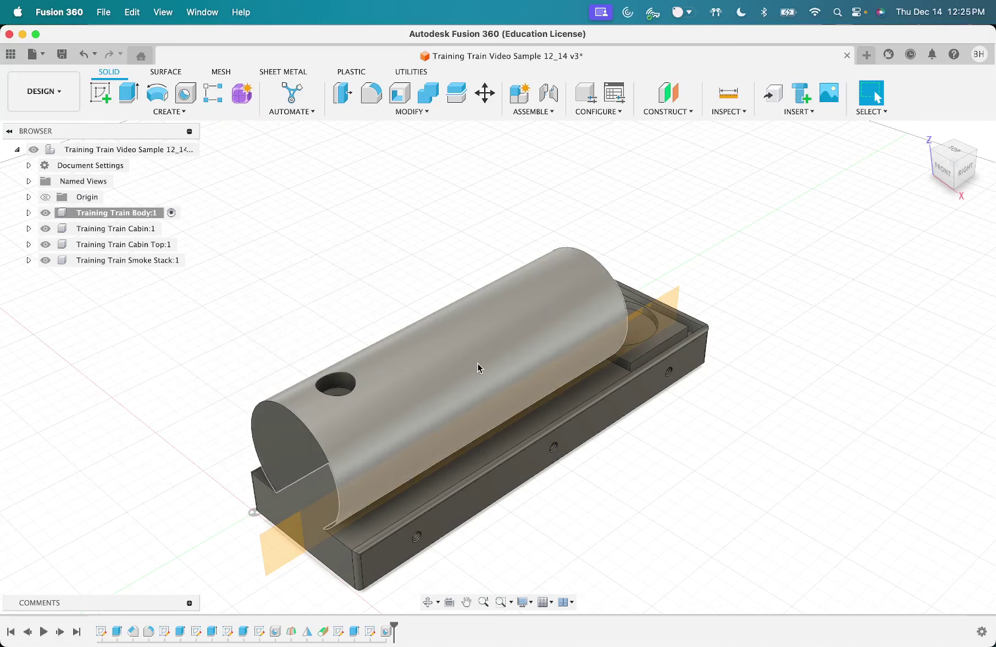
Step: Construct a plane tangent to the side of the train's large cylindrical face at 0 degrees
{"action": "left_click", "coordinate": [667, 111]}
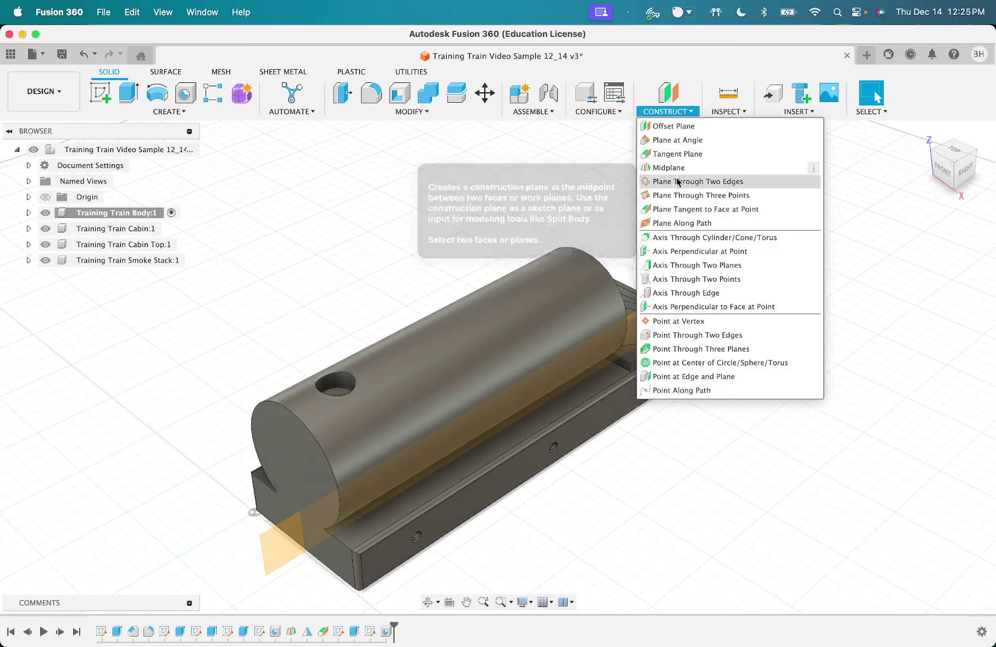
{"action": "left_click", "coordinate": [674, 154]}
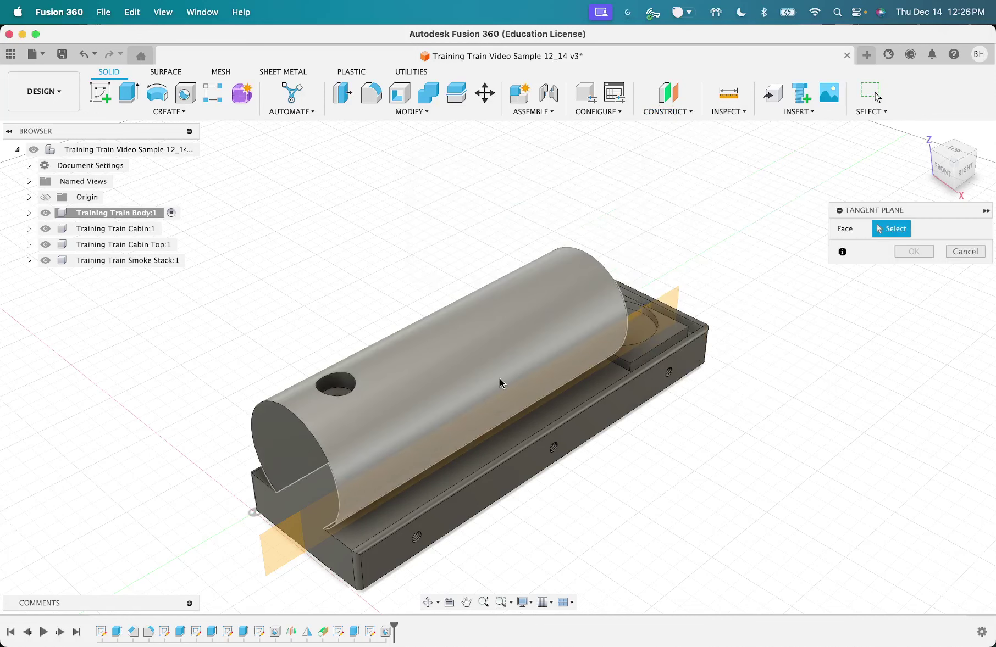
{"action": "left_click", "coordinate": [500, 379]}
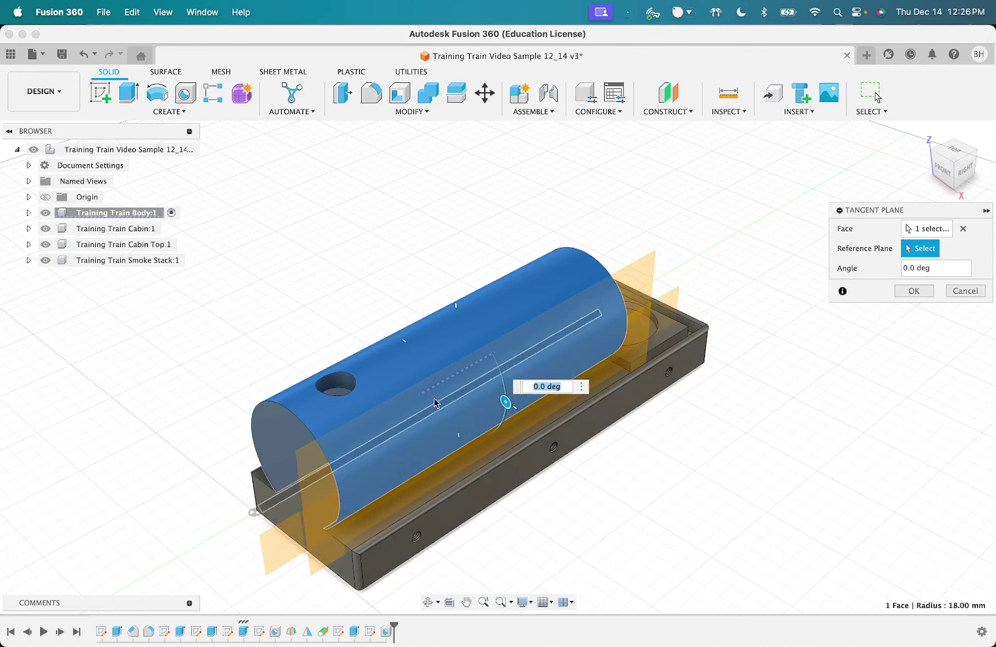
{"action": "left_click", "coordinate": [911, 295]}
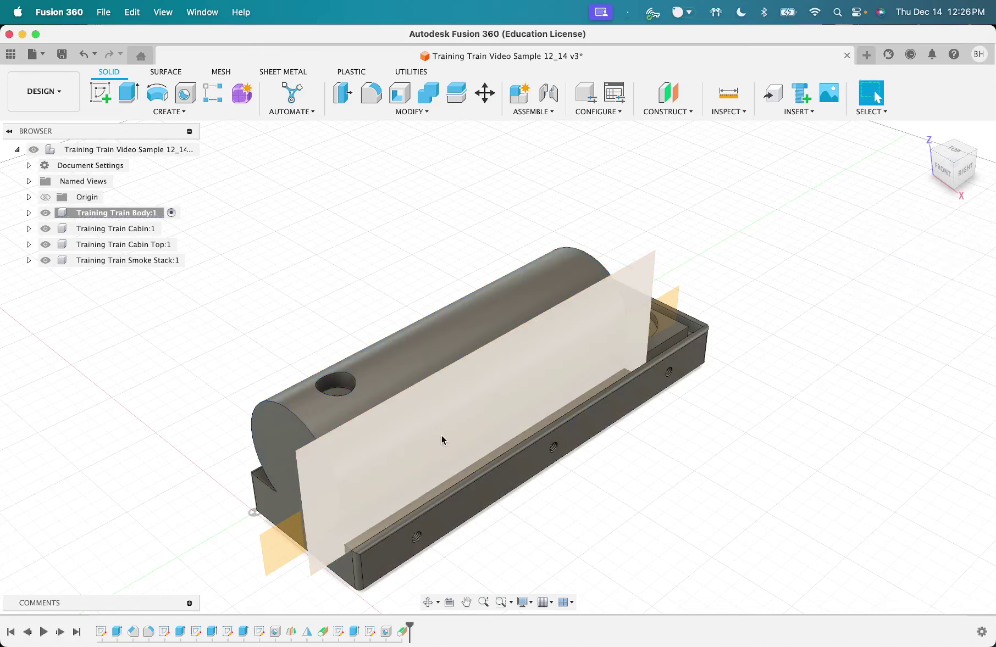
Step: Start a sketch on the new tangent plane and place a text frame about 95 by 25 mm over the cylinder's side
{"action": "left_click", "coordinate": [100, 93]}
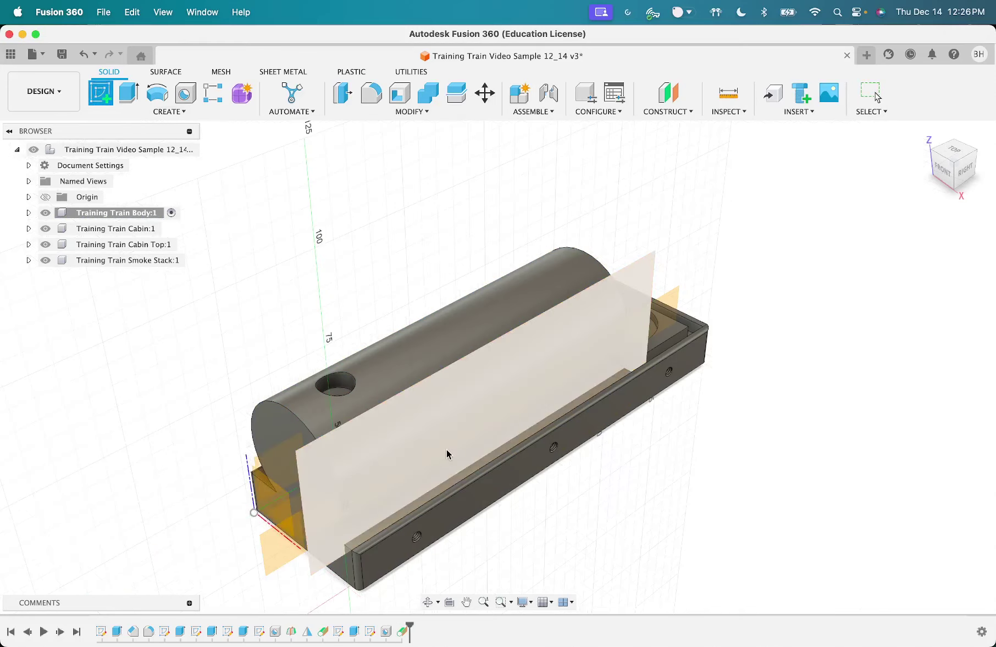
{"action": "left_click", "coordinate": [464, 434]}
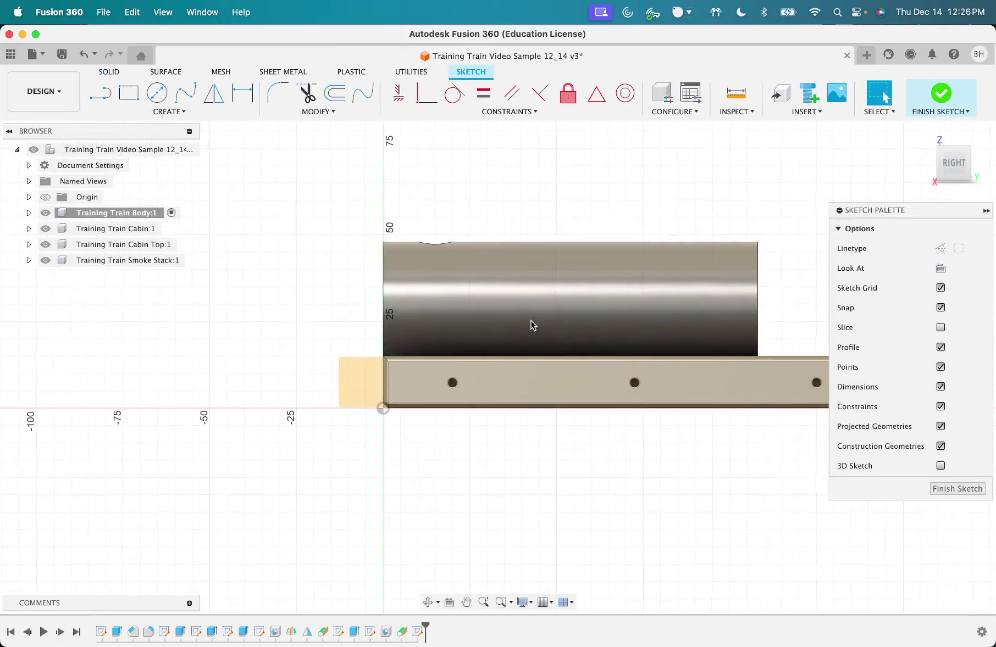
{"action": "left_click", "coordinate": [174, 113]}
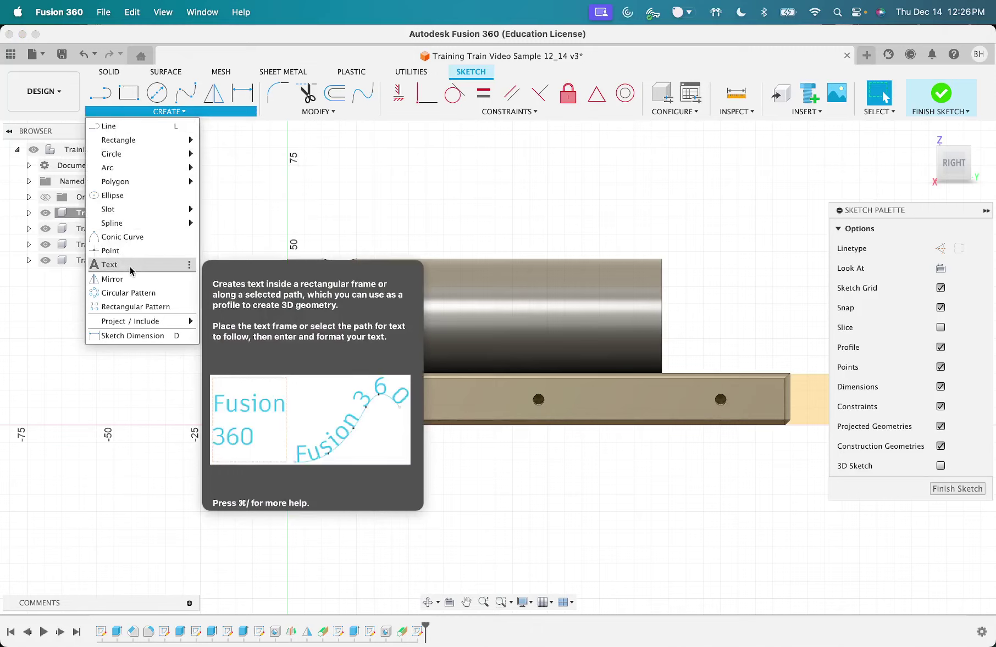
{"action": "left_click", "coordinate": [110, 265]}
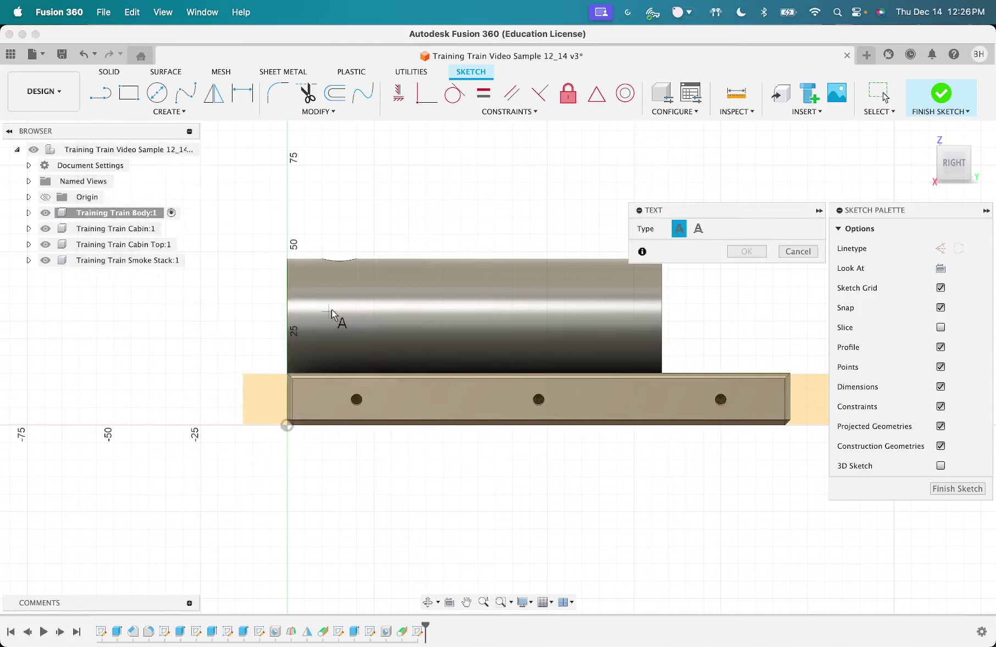
{"action": "left_click", "coordinate": [305, 269]}
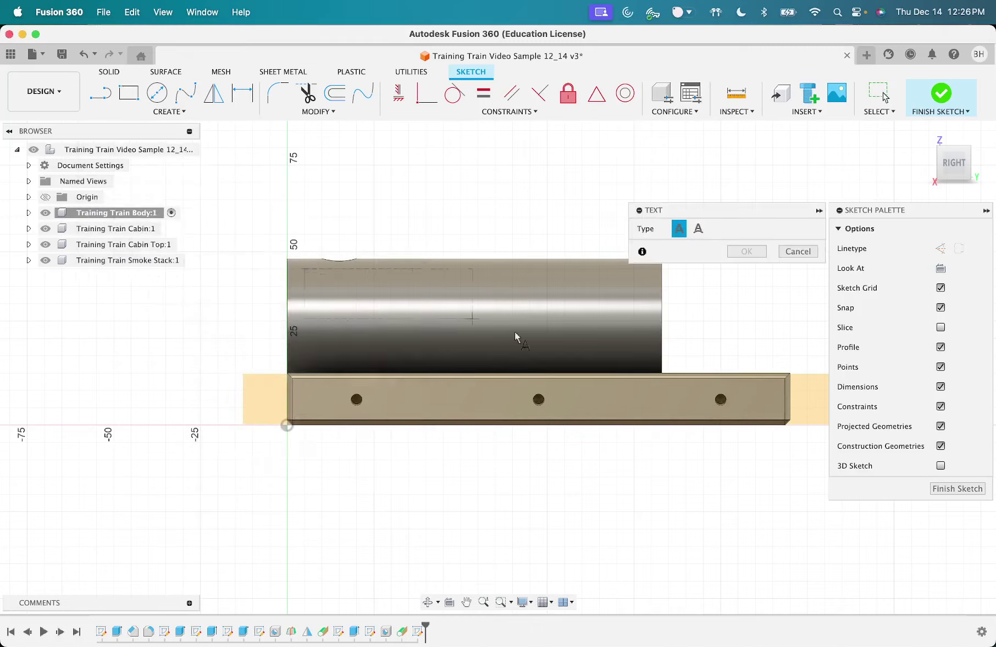
{"action": "left_click", "coordinate": [636, 356]}
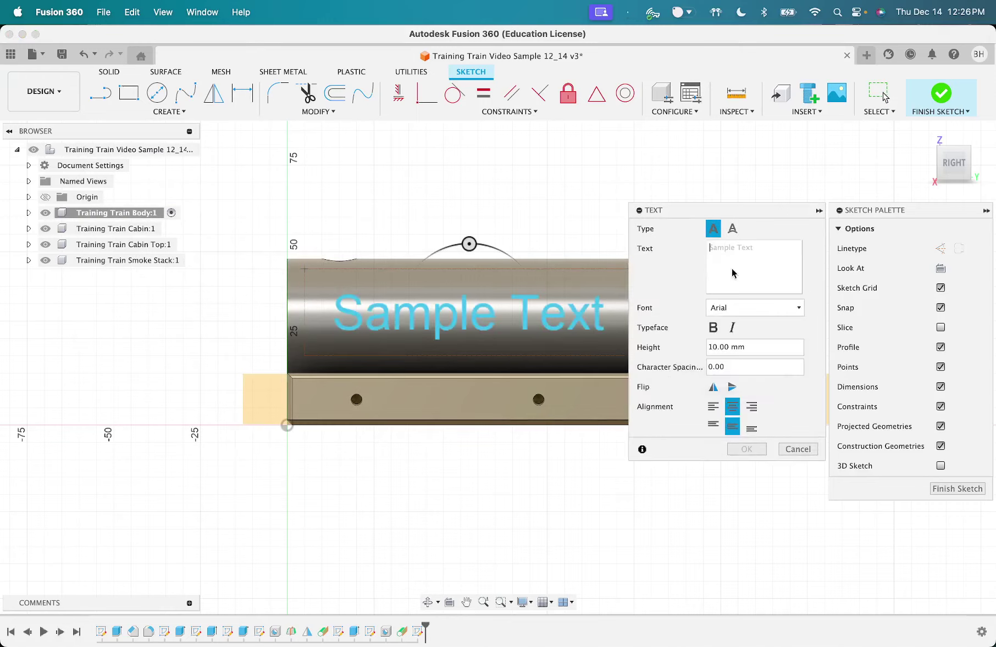
Step: Enter "Training Train" as the sketch text, centred horizontally and vertically in its frame
{"action": "type", "text": "T"}
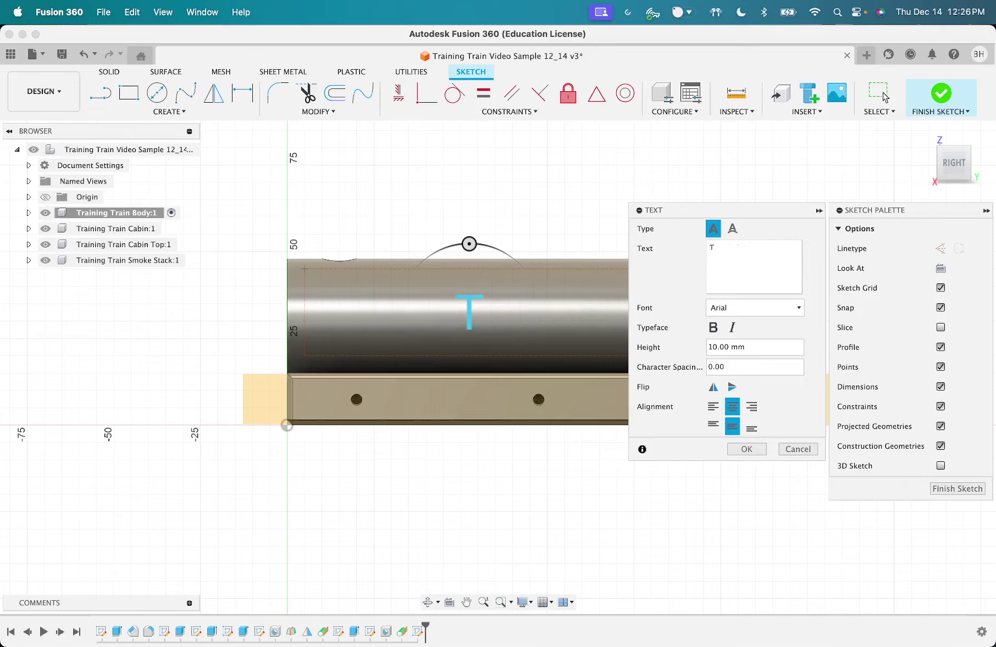
{"action": "type", "text": "raining Train"}
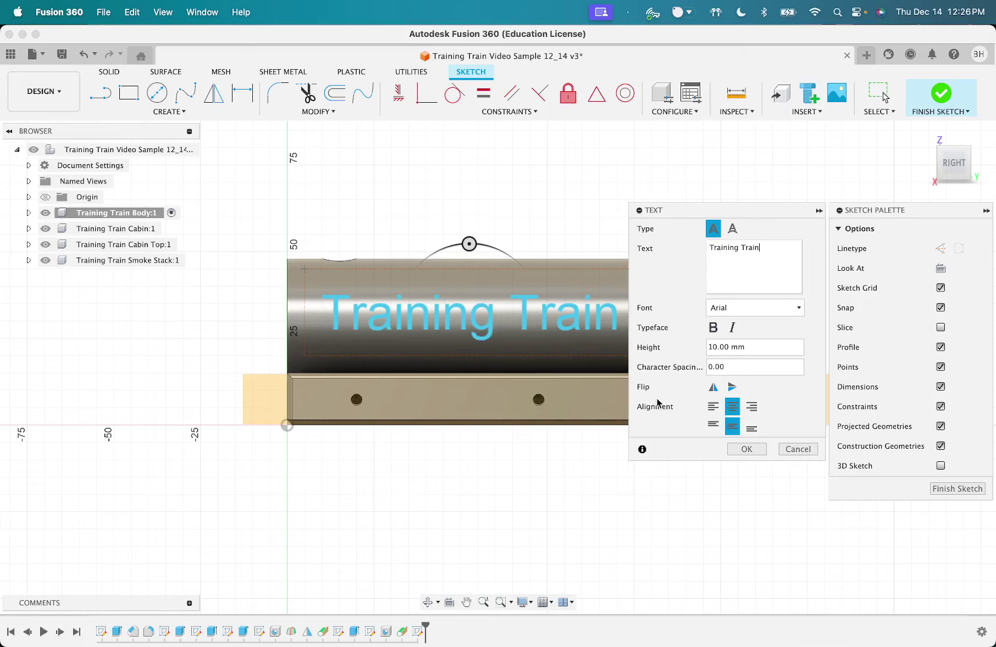
{"action": "left_click", "coordinate": [713, 407]}
{"action": "left_click", "coordinate": [713, 426]}
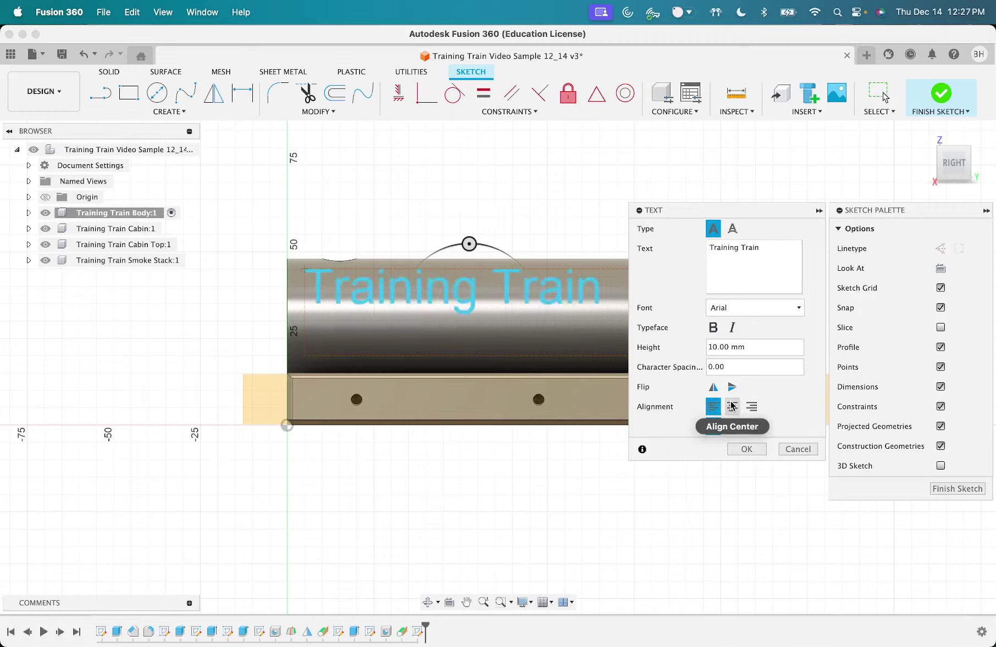
{"action": "left_click", "coordinate": [732, 407]}
{"action": "left_click", "coordinate": [732, 426]}
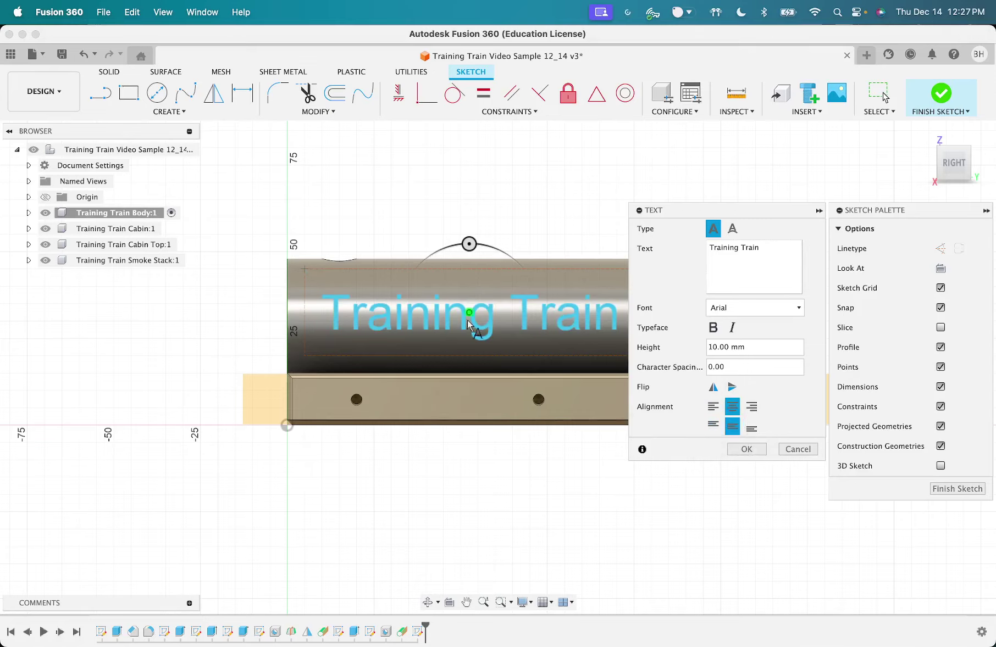
{"action": "left_click", "coordinate": [746, 450]}
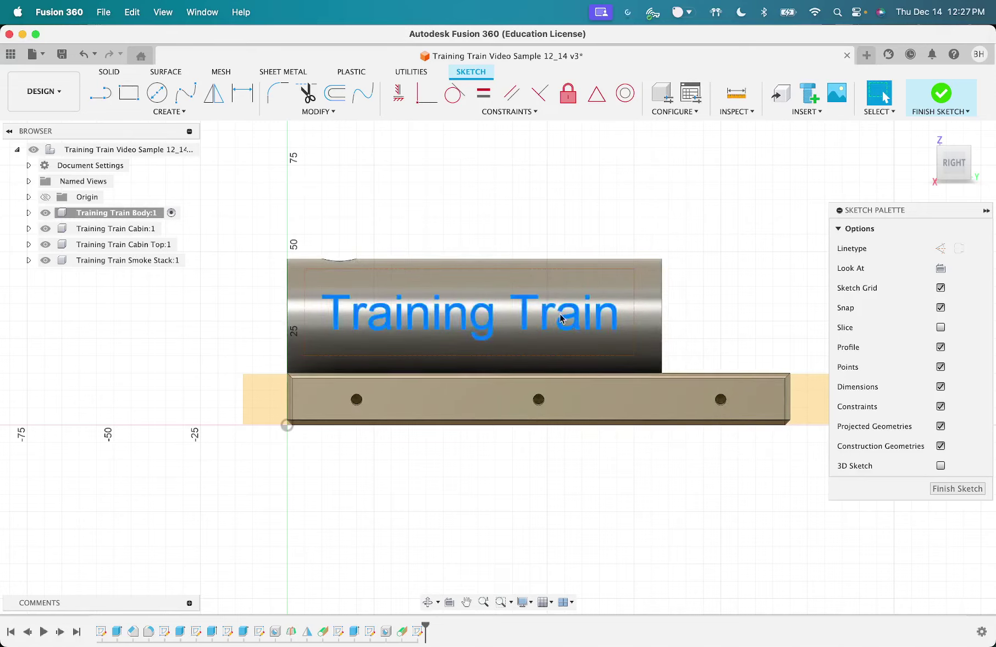
Step: Draw a horizontal construction line about 157 mm long through the text, extending past both ends of the cylinder
{"action": "left_click", "coordinate": [101, 93]}
{"action": "left_click", "coordinate": [230, 313]}
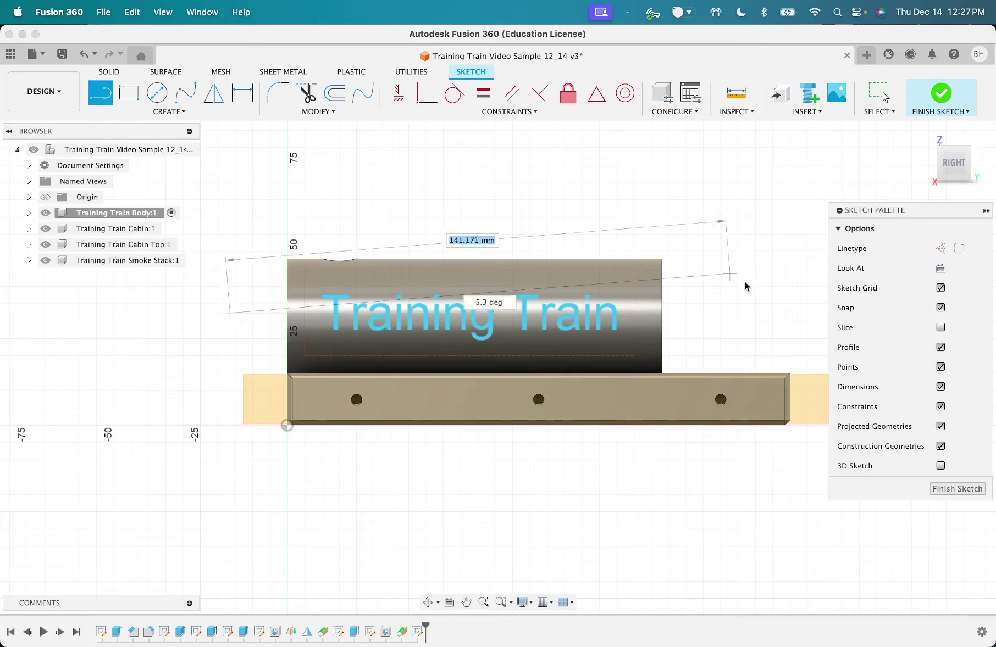
{"action": "left_click", "coordinate": [773, 314]}
{"action": "key", "text": "Escape"}
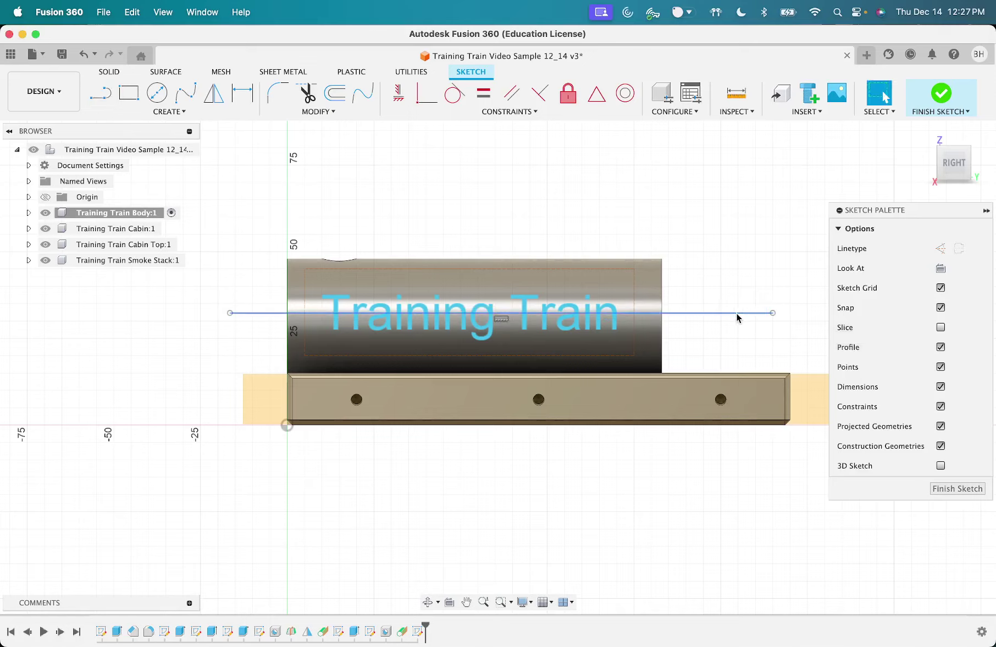
{"action": "key", "text": "x"}
{"action": "left_click", "coordinate": [690, 250]}
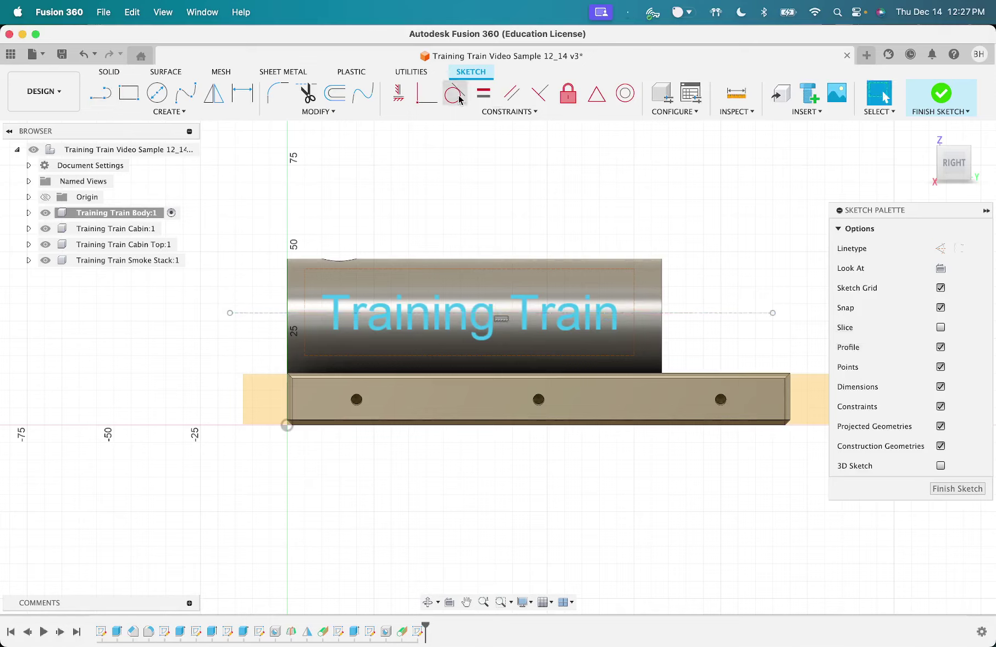
Step: Constrain the construction line to the midpoint of the cylinder's hole-side end edge and stretch it back past the opposite end
{"action": "left_click", "coordinate": [596, 93]}
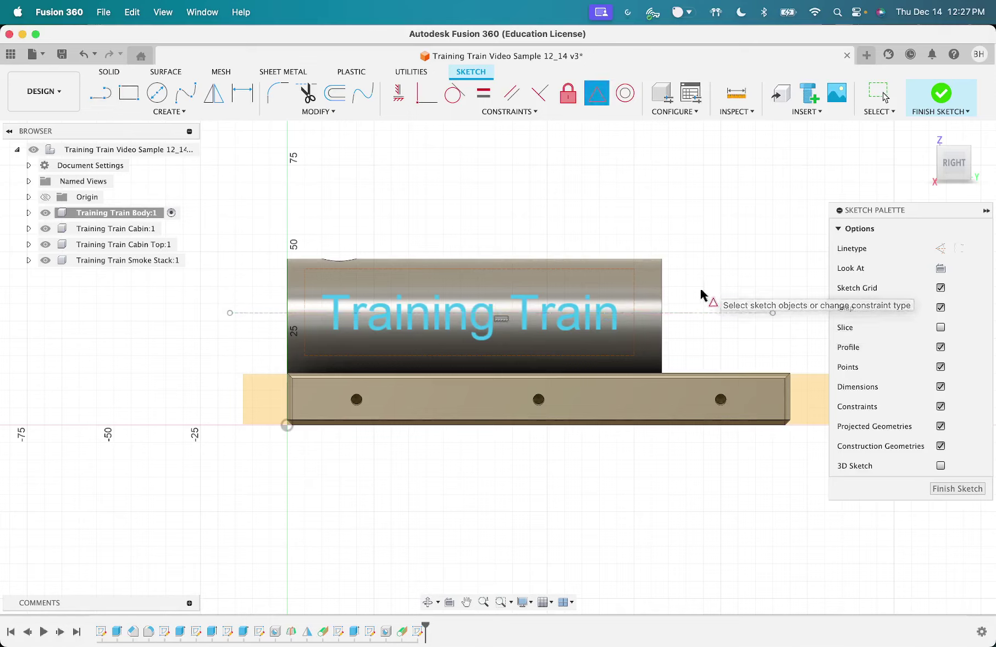
{"action": "left_click", "coordinate": [705, 313]}
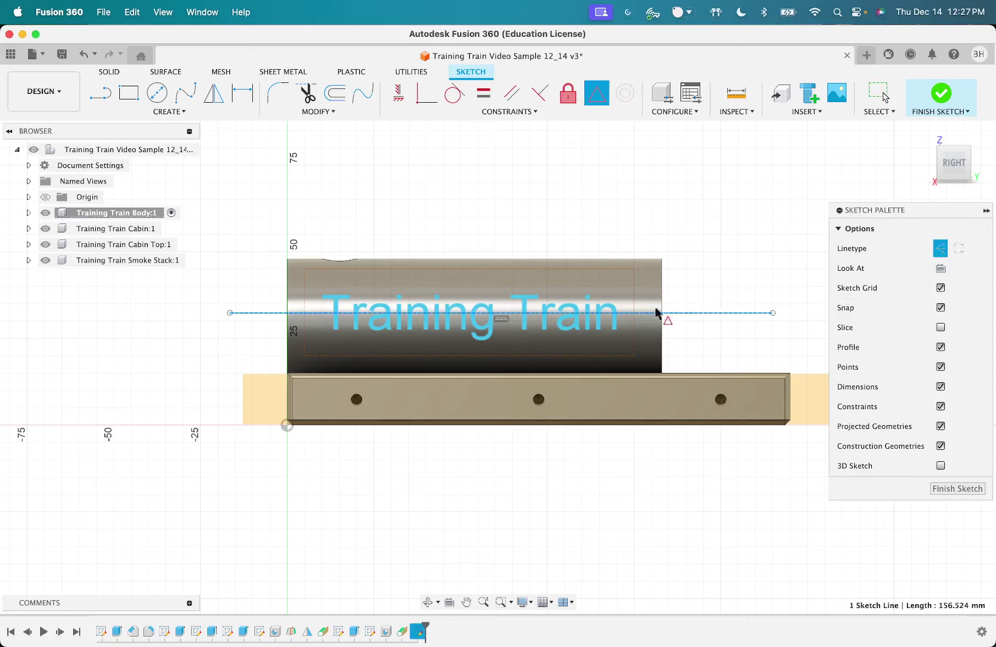
{"action": "left_click", "coordinate": [289, 295]}
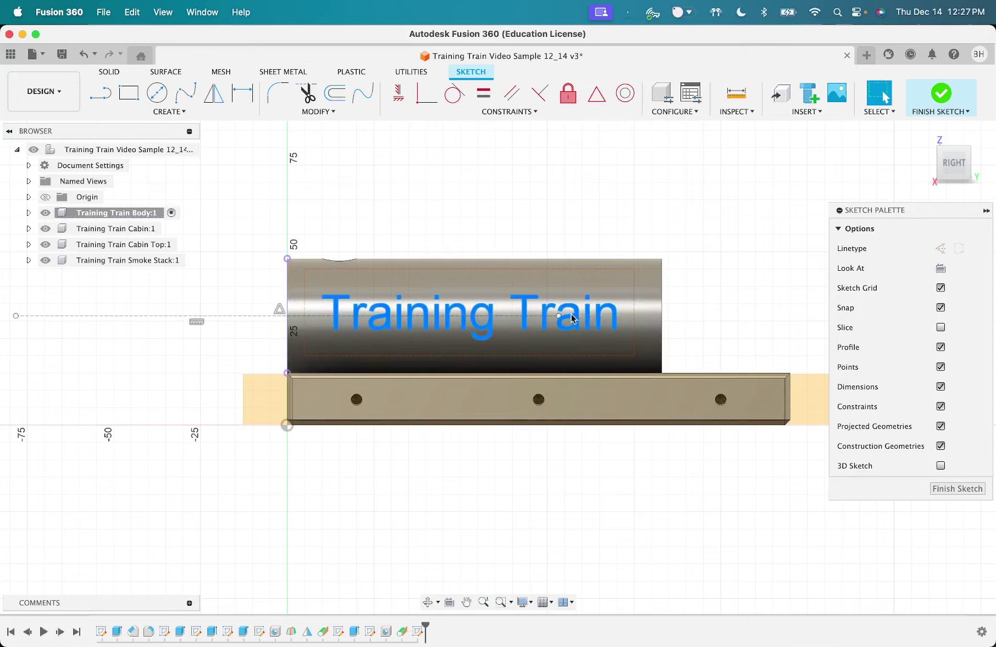
{"action": "left_click_drag", "start_coordinate": [566, 317], "coordinate": [721, 301]}
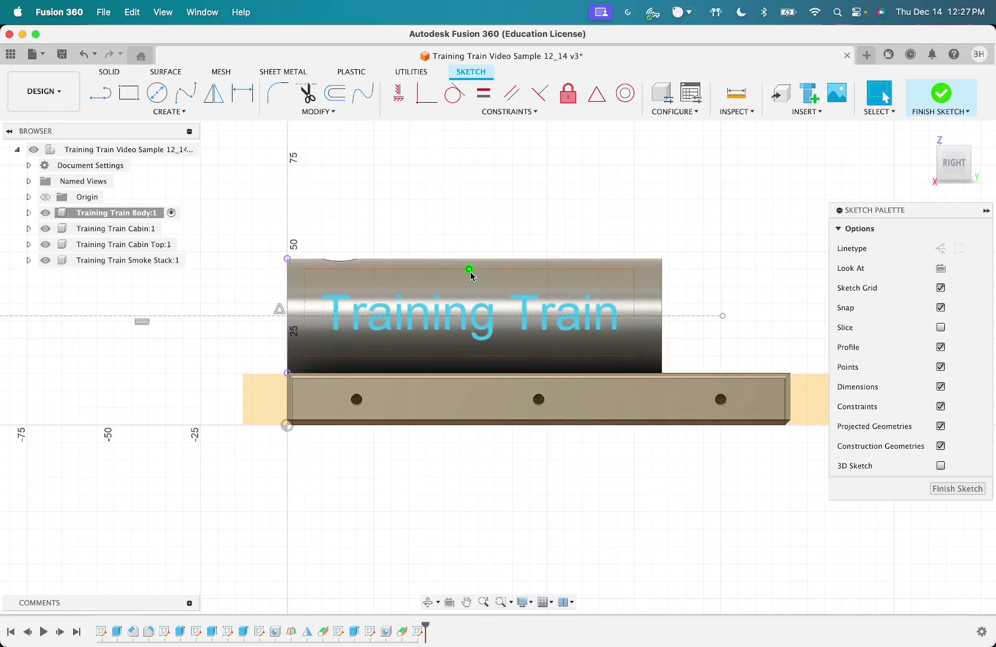
Step: Dimension the text frame to 95 mm wide and 20 mm high
{"action": "key", "text": "d"}
{"action": "left_click", "coordinate": [516, 269]}
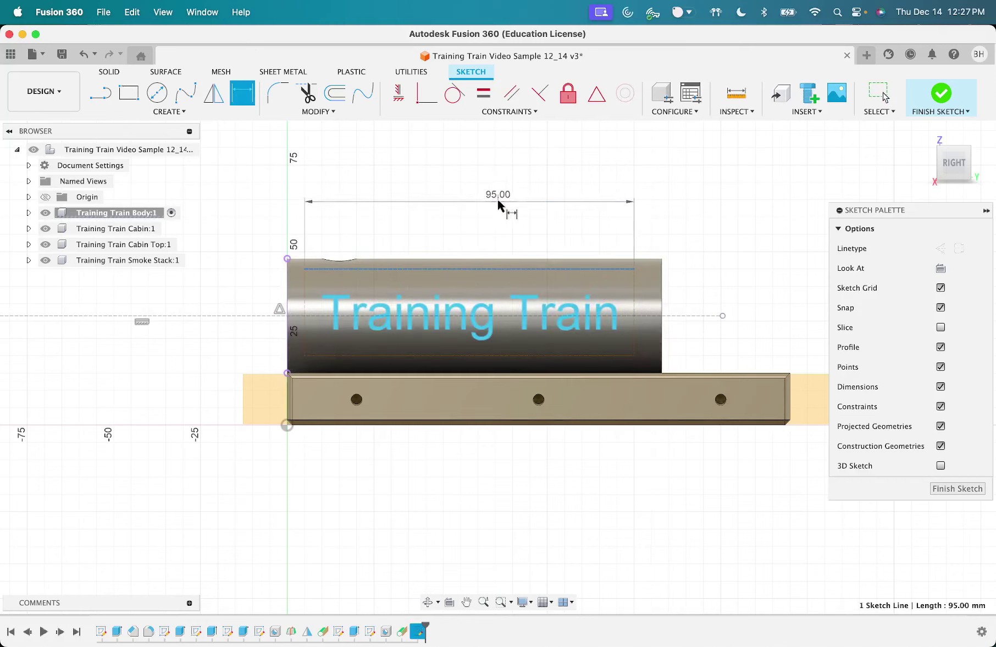
{"action": "left_click", "coordinate": [497, 202]}
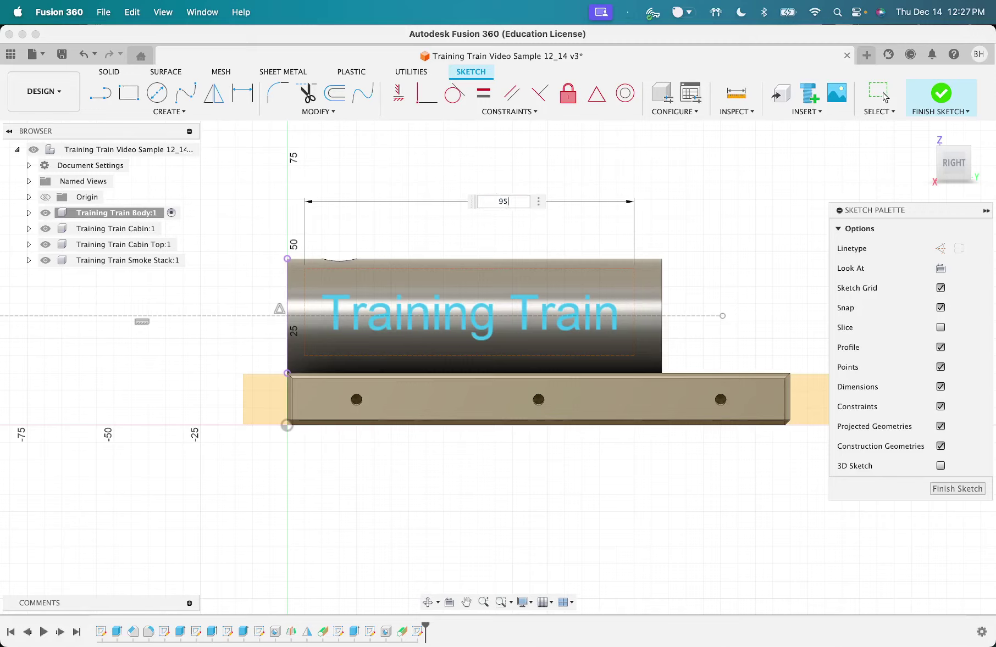
{"action": "key", "text": "Return"}
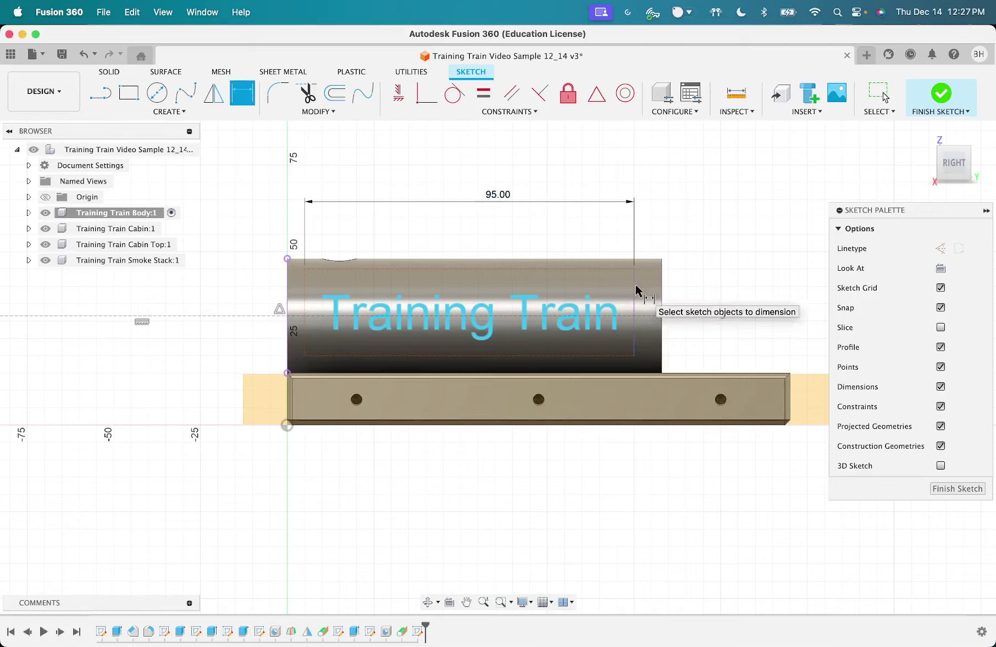
{"action": "left_click", "coordinate": [634, 286]}
{"action": "left_click", "coordinate": [733, 295]}
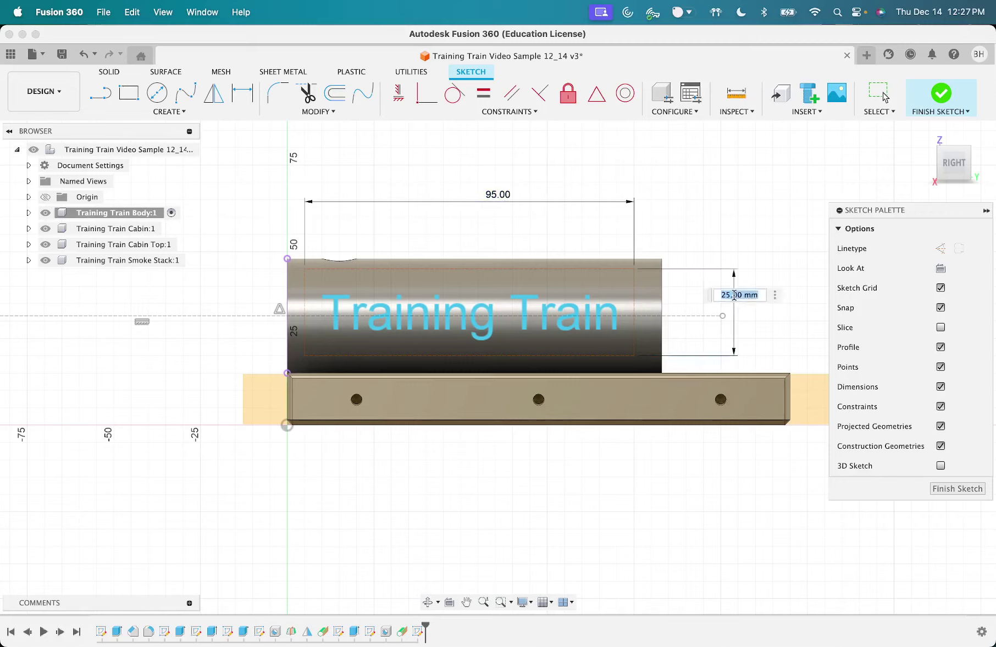
{"action": "type", "text": "20"}
{"action": "key", "text": "Return"}
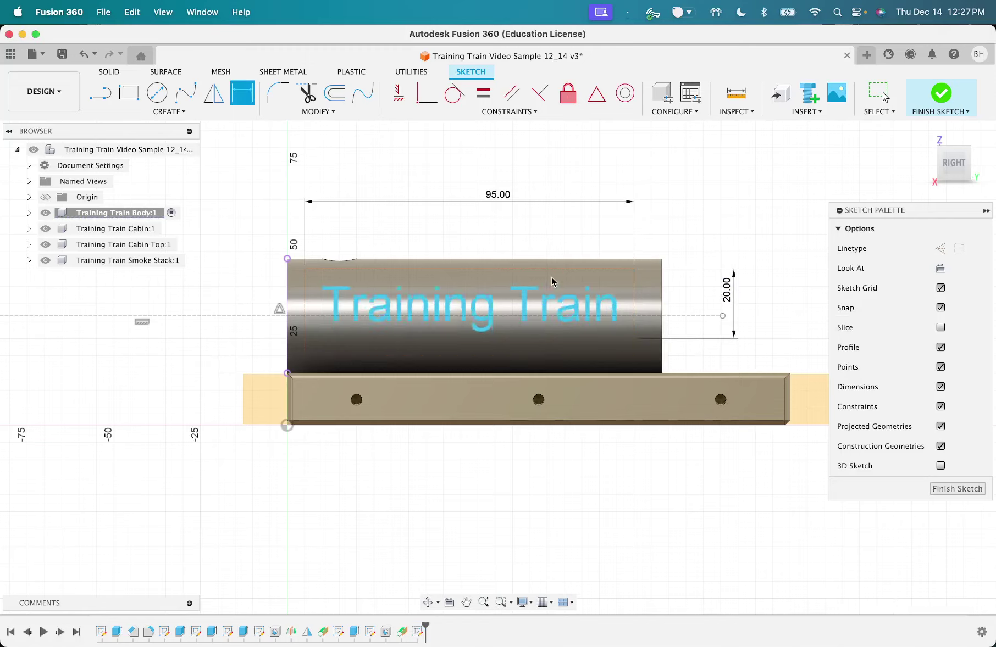
{"action": "key", "text": "Escape"}
Step: Dimension the text frame's near side 5 mm from the cylinder's hole-side end edge
{"action": "key", "text": "d"}
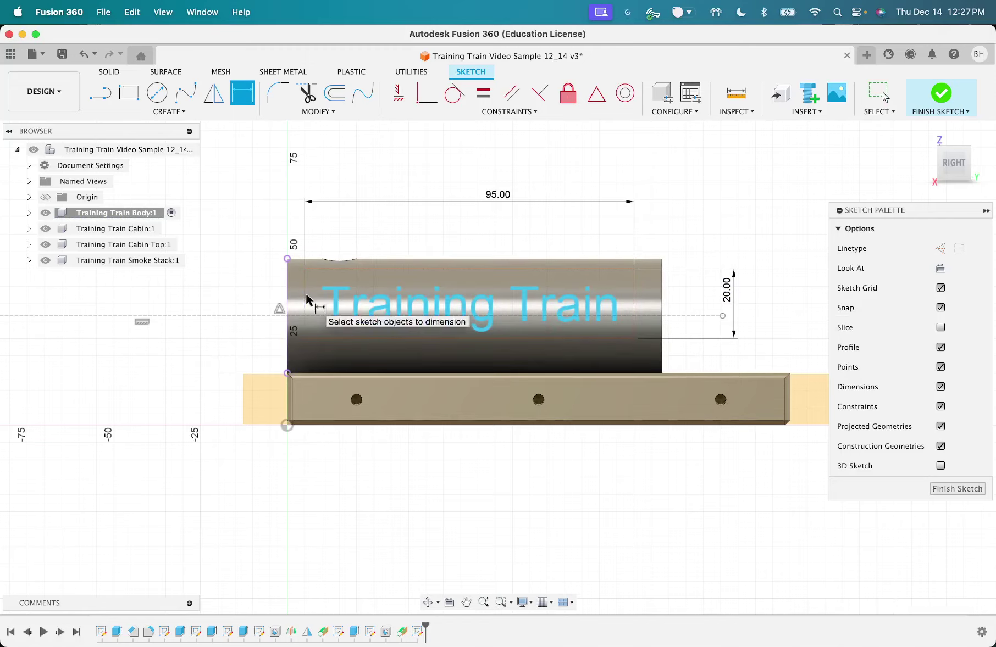
{"action": "left_click", "coordinate": [305, 299]}
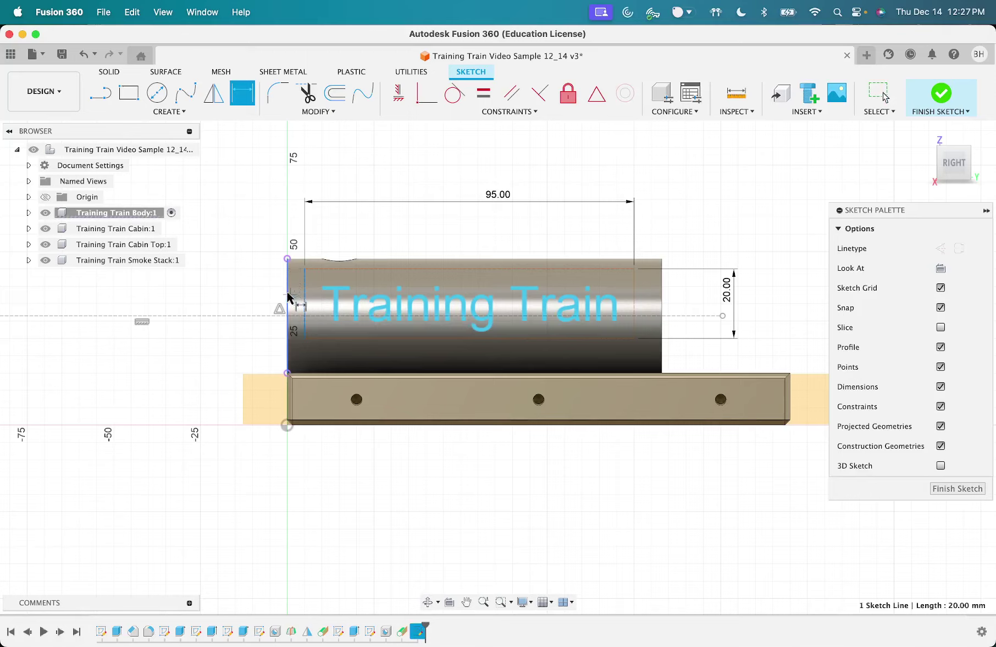
{"action": "left_click", "coordinate": [288, 301]}
{"action": "left_click", "coordinate": [325, 161]}
{"action": "key", "text": "Return"}
{"action": "key", "text": "Escape"}
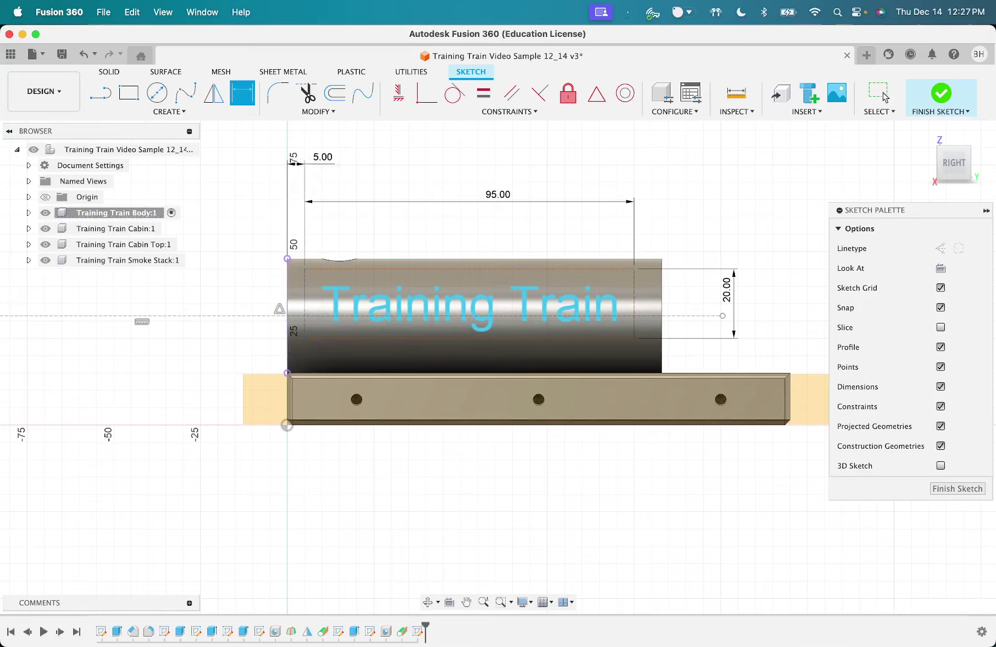
Step: Dimension the vertical distance between the midpoint of the text frame's near side and the horizontal construction line
{"action": "left_click", "coordinate": [304, 305]}
{"action": "left_click", "coordinate": [269, 316]}
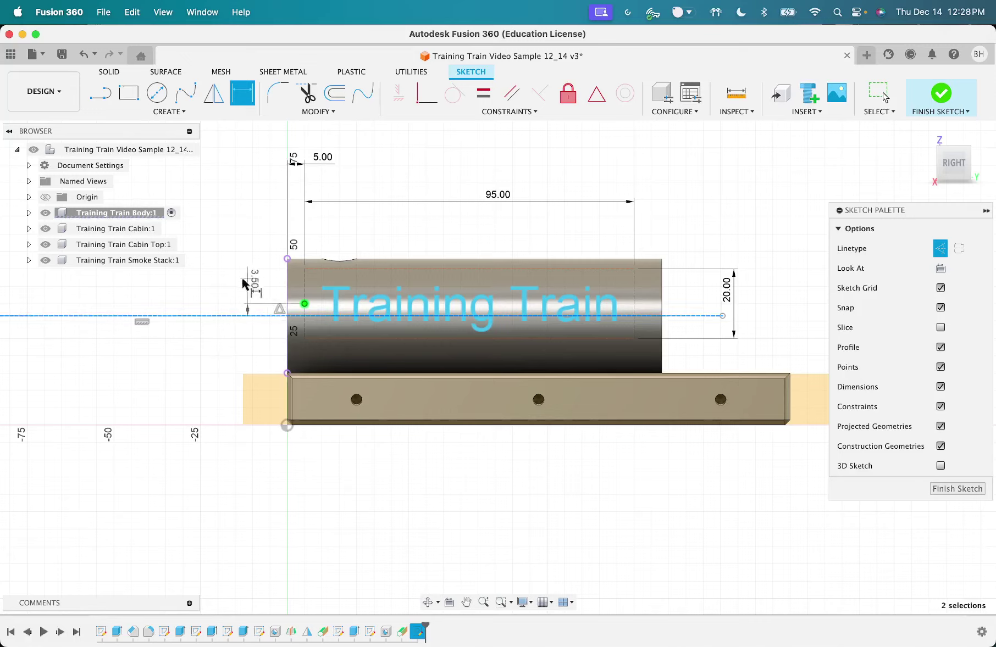
{"action": "left_click", "coordinate": [218, 281]}
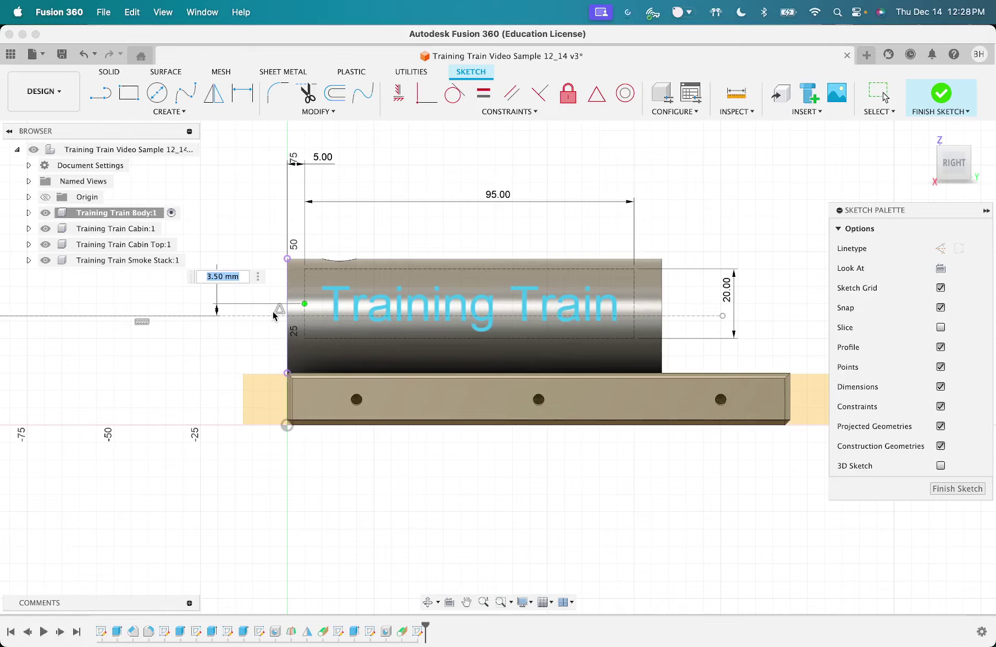
{"action": "type", "text": "0.0001"}
{"action": "key", "text": "BackSpace"}
{"action": "type", "text": "001"}
{"action": "key", "text": "Return"}
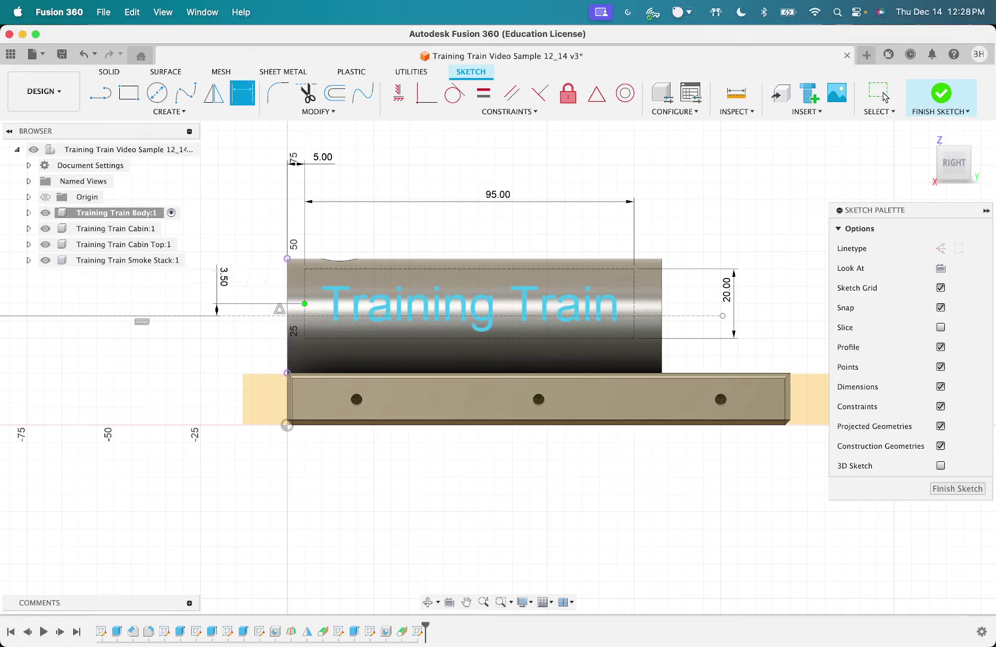
Step: Set the distance between the text frame's midpoint and the construction line to 0.0001 mm and finish the sketch
{"action": "double_click", "coordinate": [222, 278]}
{"action": "type", "text": "0.000"}
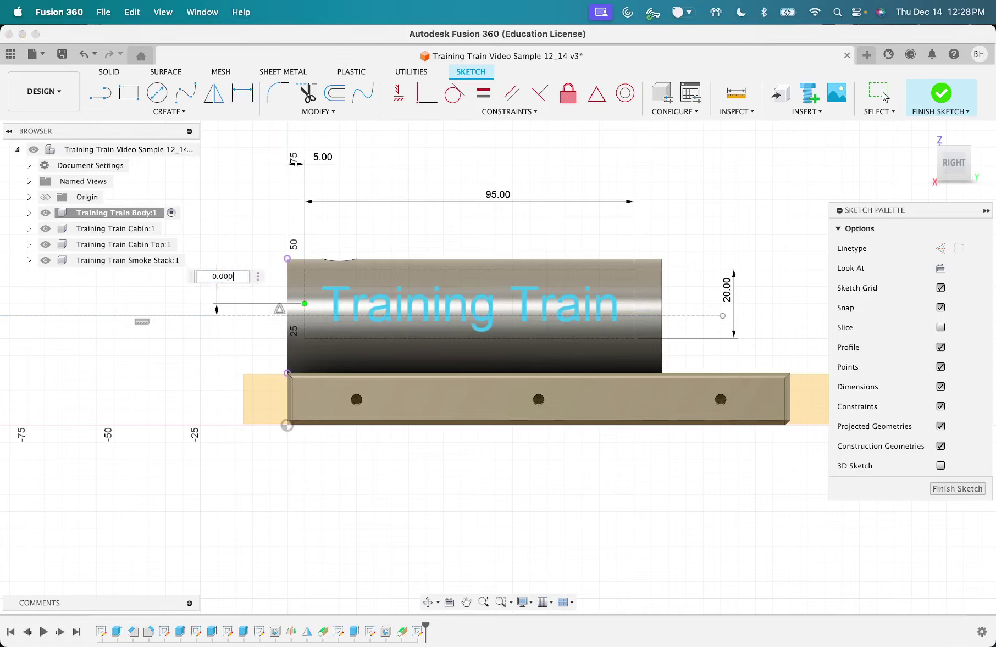
{"action": "type", "text": "1"}
{"action": "key", "text": "Return"}
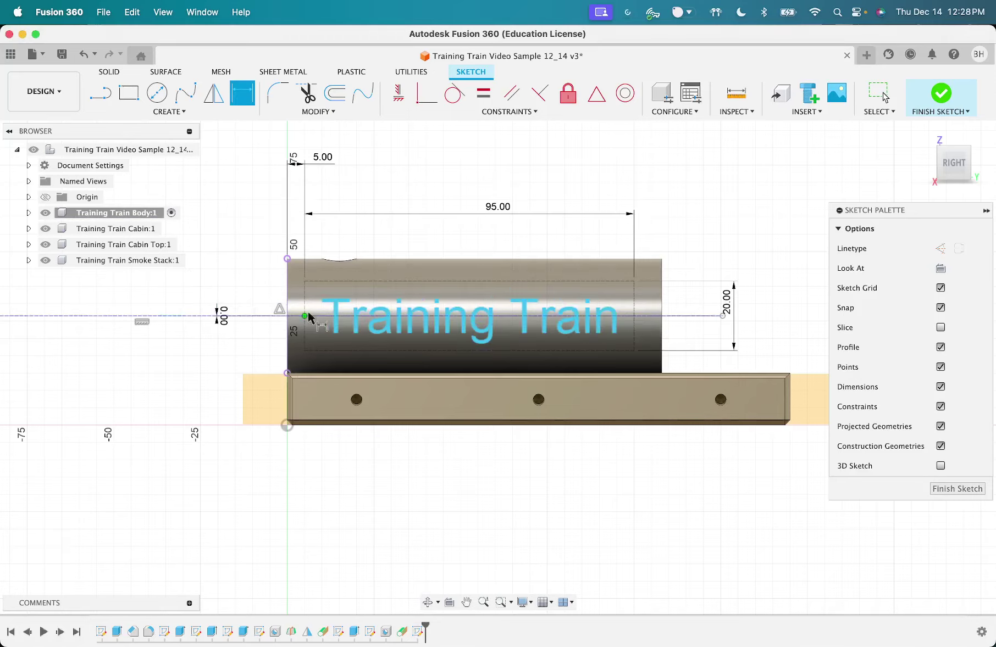
{"action": "key", "text": "Escape"}
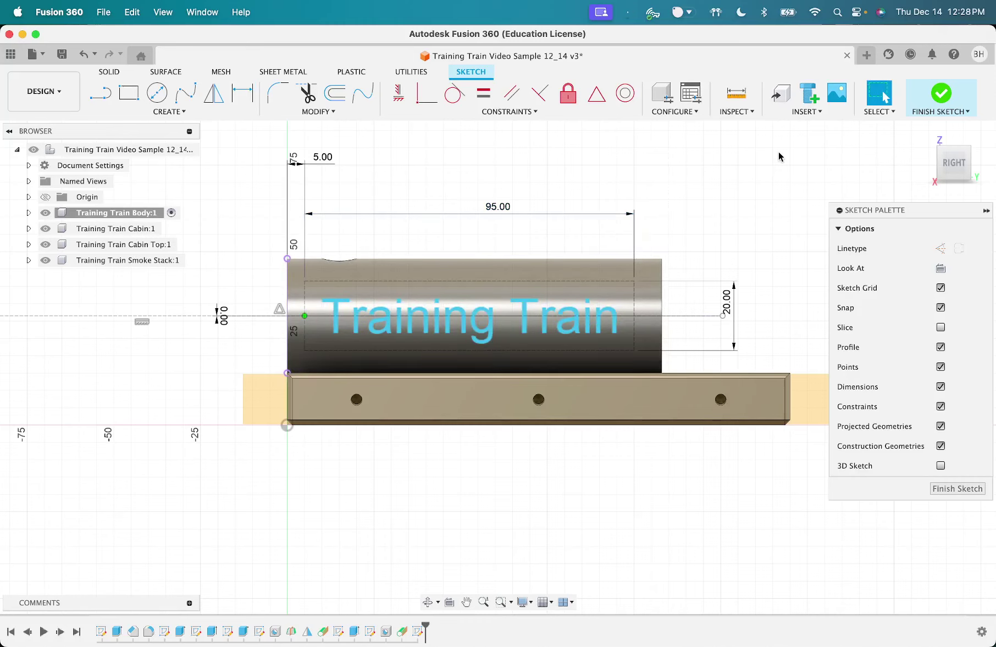
{"action": "left_click", "coordinate": [941, 95]}
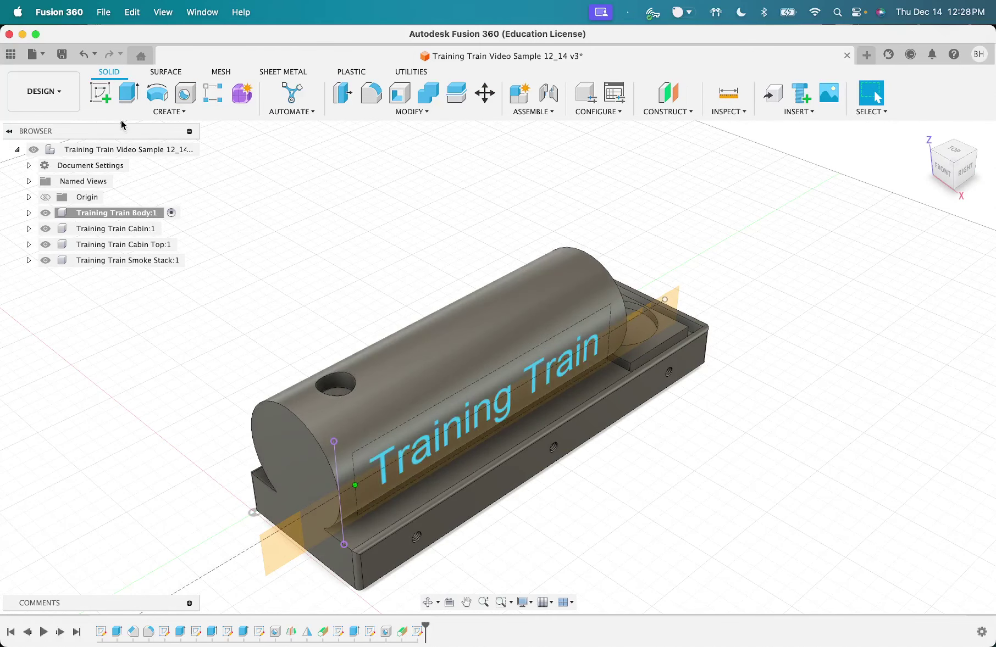
{"action": "left_click", "coordinate": [121, 112]}
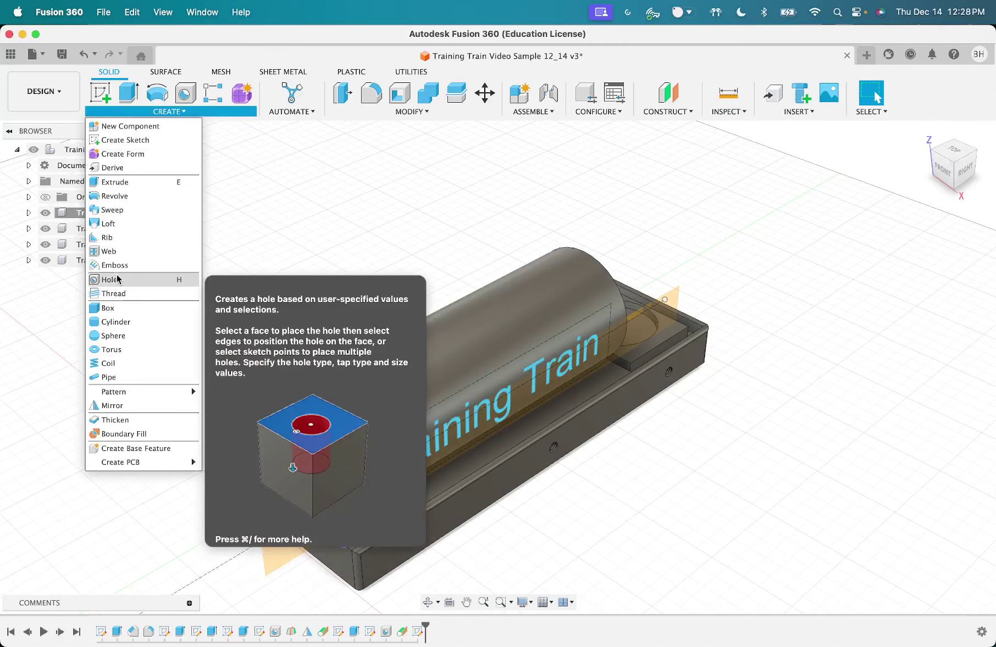
{"action": "left_click", "coordinate": [114, 265]}
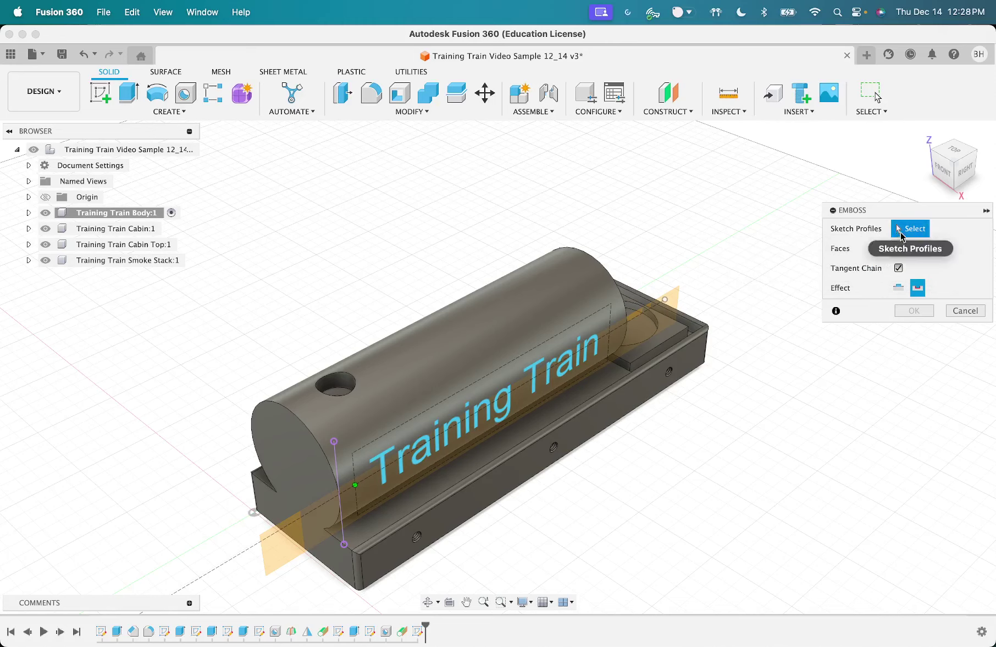
{"action": "left_click", "coordinate": [501, 406]}
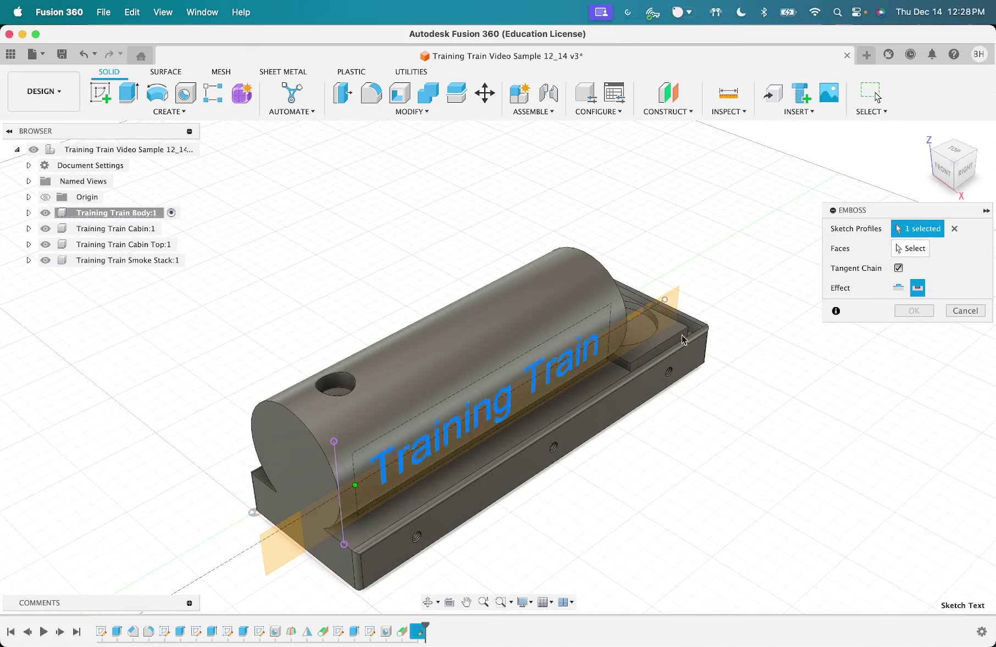
{"action": "left_click", "coordinate": [925, 249]}
{"action": "left_click", "coordinate": [492, 359]}
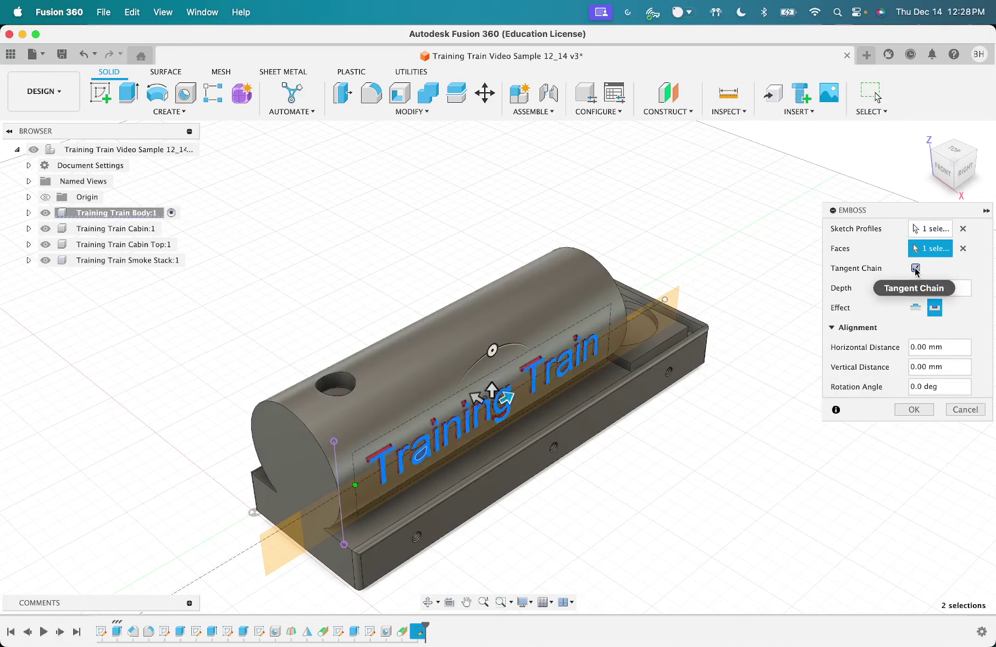
{"action": "double_click", "coordinate": [929, 288]}
{"action": "triple_click", "coordinate": [930, 288]}
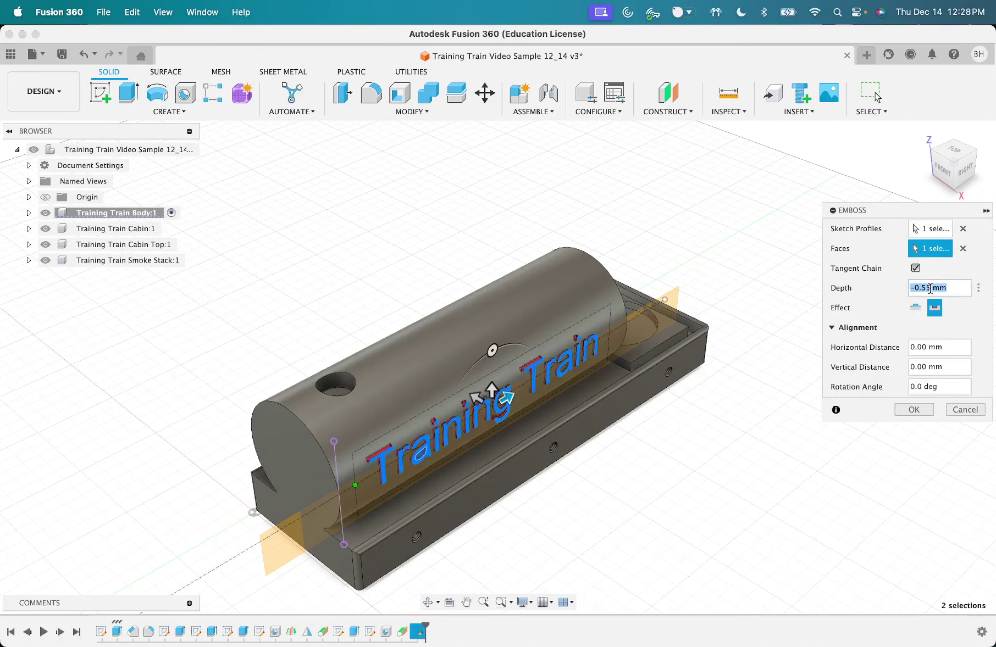
{"action": "double_click", "coordinate": [927, 287]}
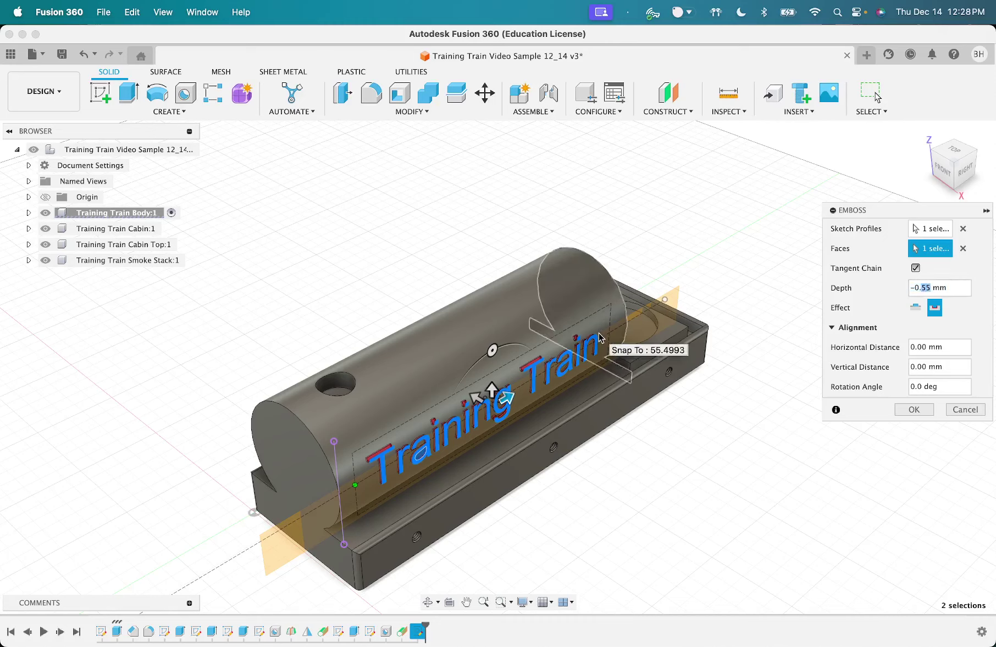
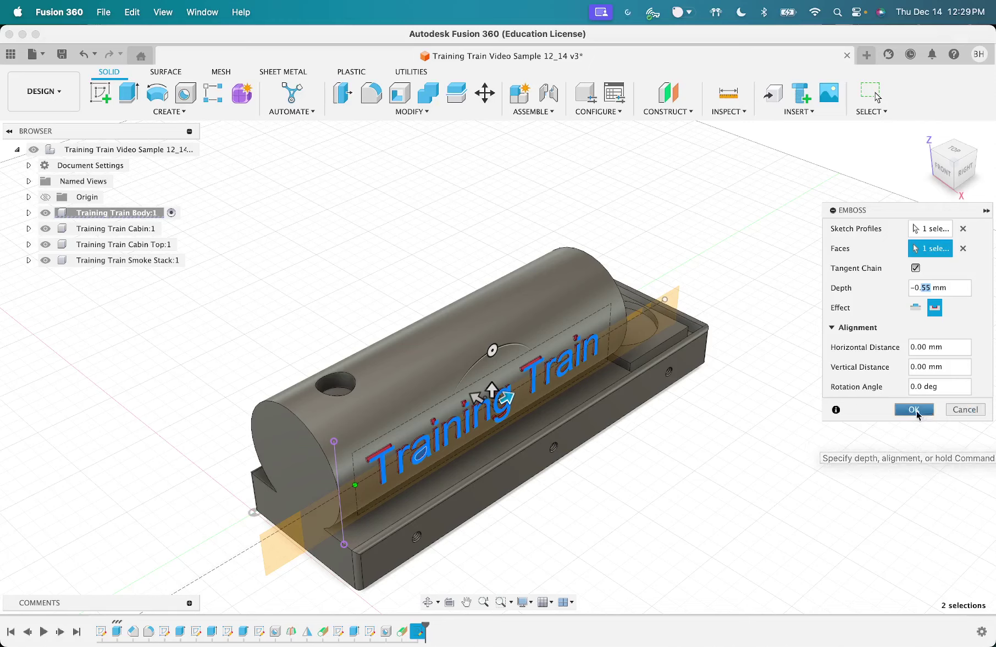
{"action": "left_click", "coordinate": [965, 409]}
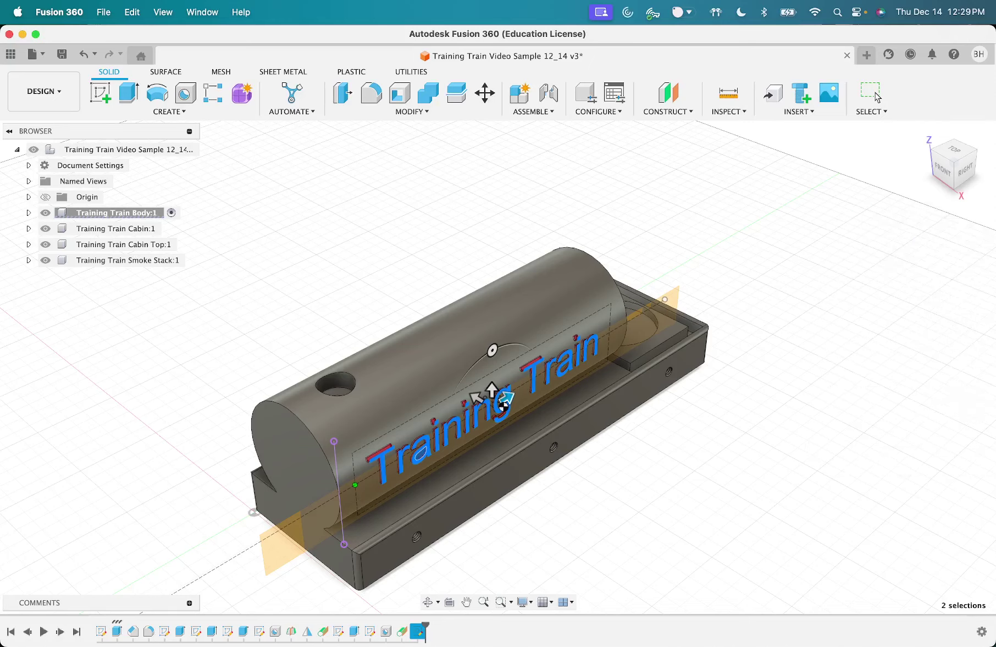
{"action": "key", "text": "Escape"}
{"action": "key", "text": "e"}
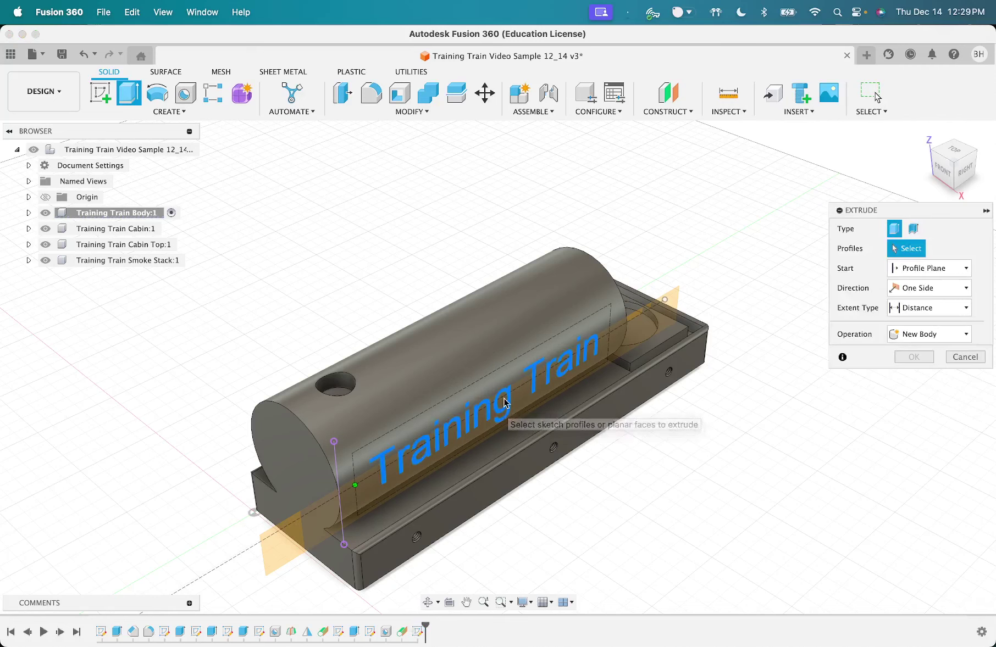
{"action": "left_click", "coordinate": [497, 411]}
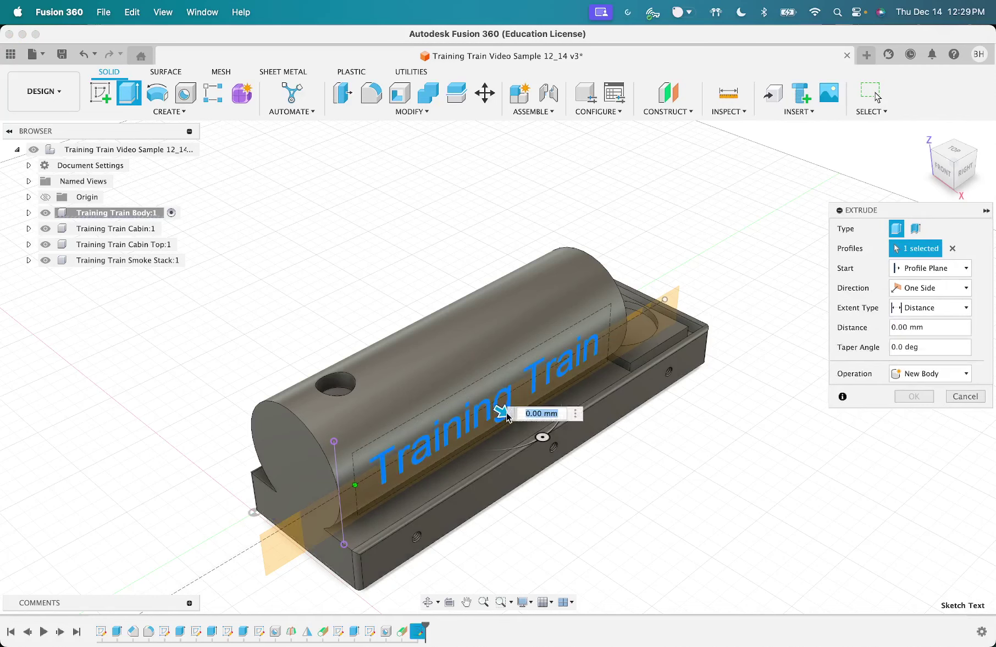
{"action": "left_click_drag", "start_coordinate": [494, 410], "coordinate": [467, 407]}
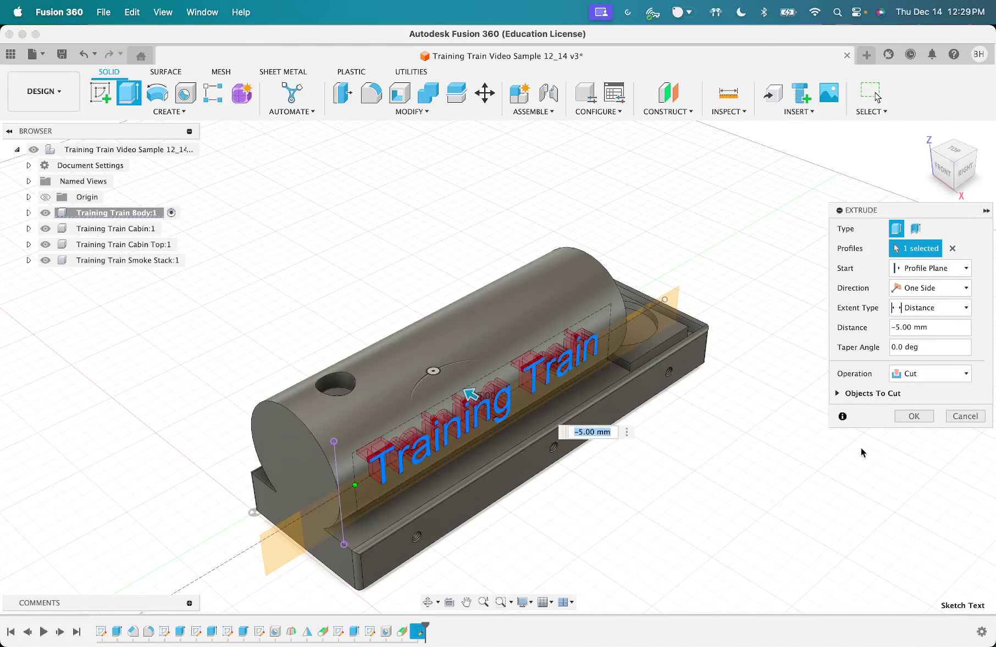
{"action": "left_click", "coordinate": [965, 416]}
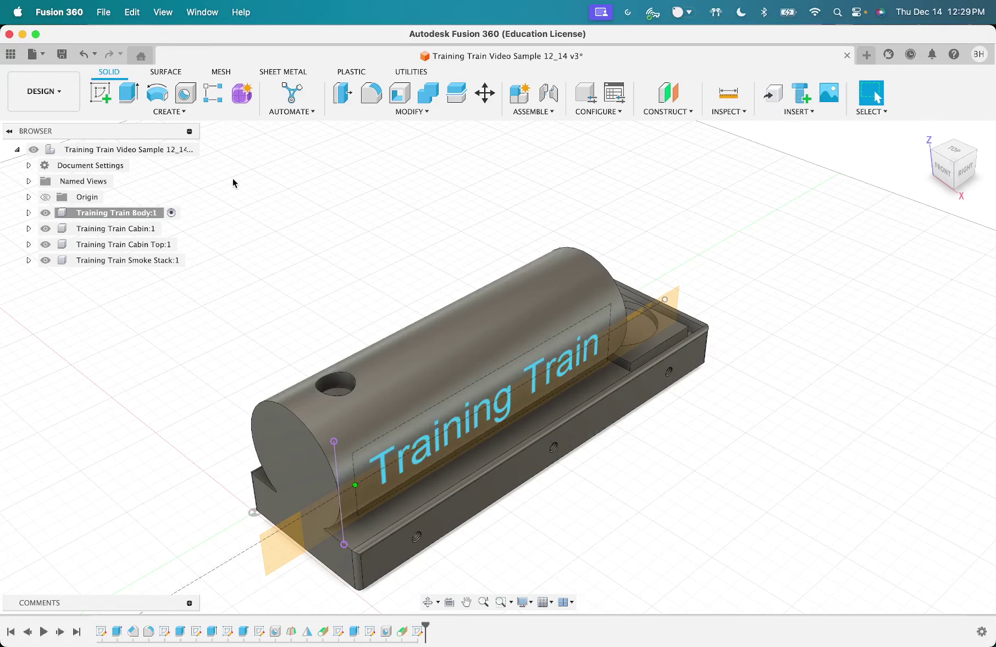
Step: Emboss the "Training Train" text into the cylinder's curved face with the recessed effect at the default depth
{"action": "left_click", "coordinate": [144, 112]}
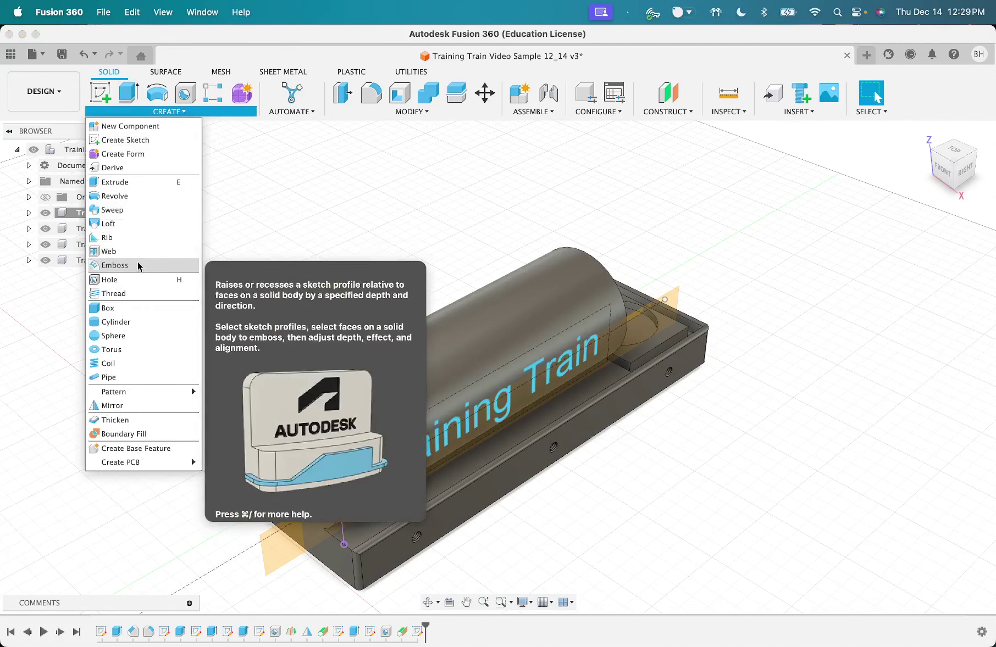
{"action": "left_click", "coordinate": [138, 263]}
{"action": "left_click", "coordinate": [468, 422]}
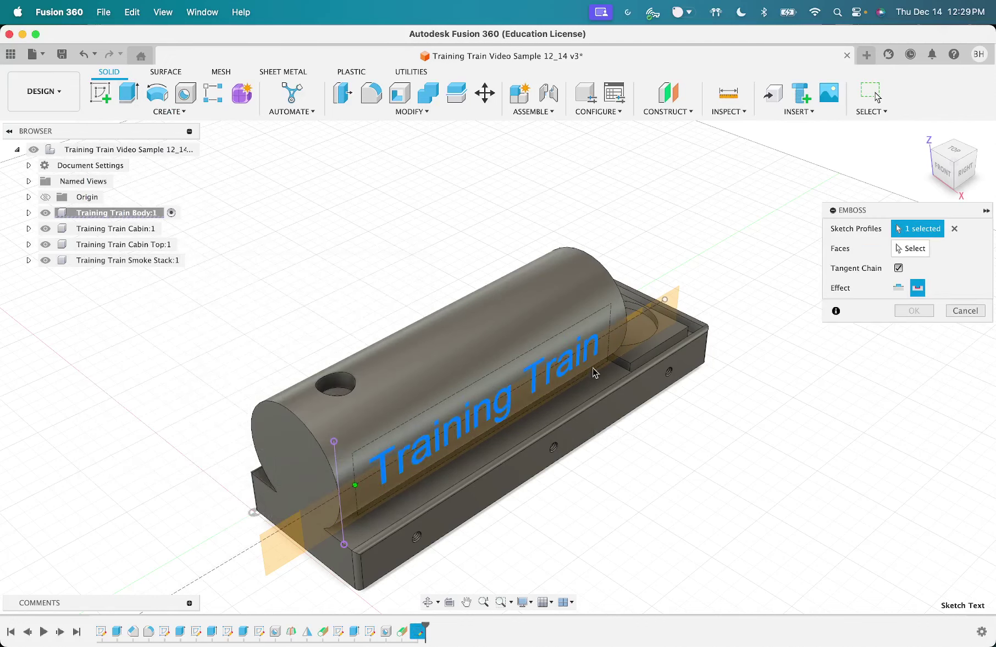
{"action": "left_click", "coordinate": [903, 248]}
{"action": "left_click", "coordinate": [513, 341]}
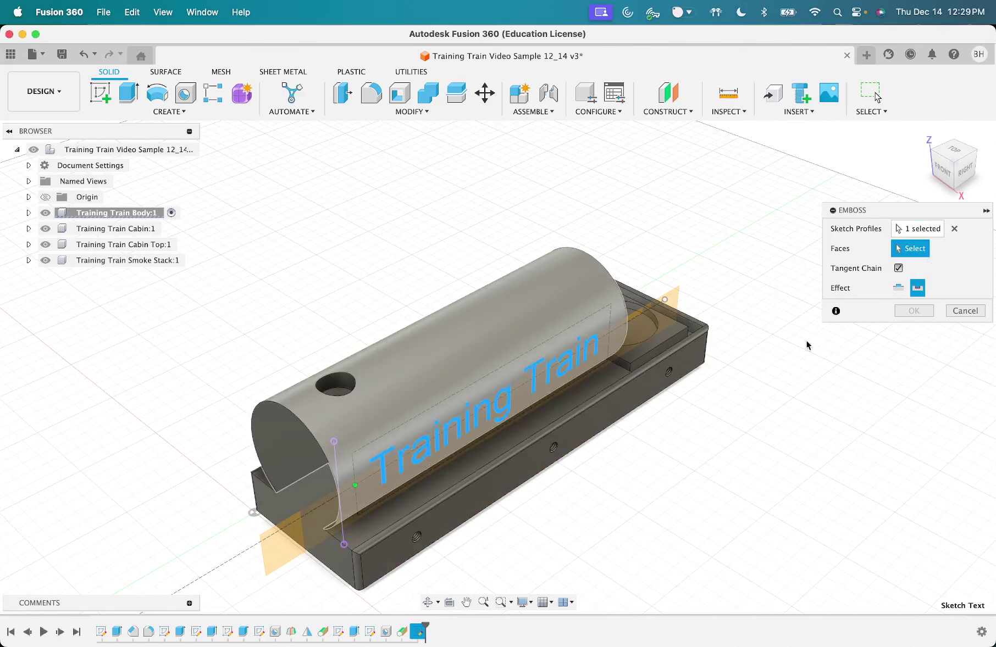
{"action": "left_click", "coordinate": [905, 412]}
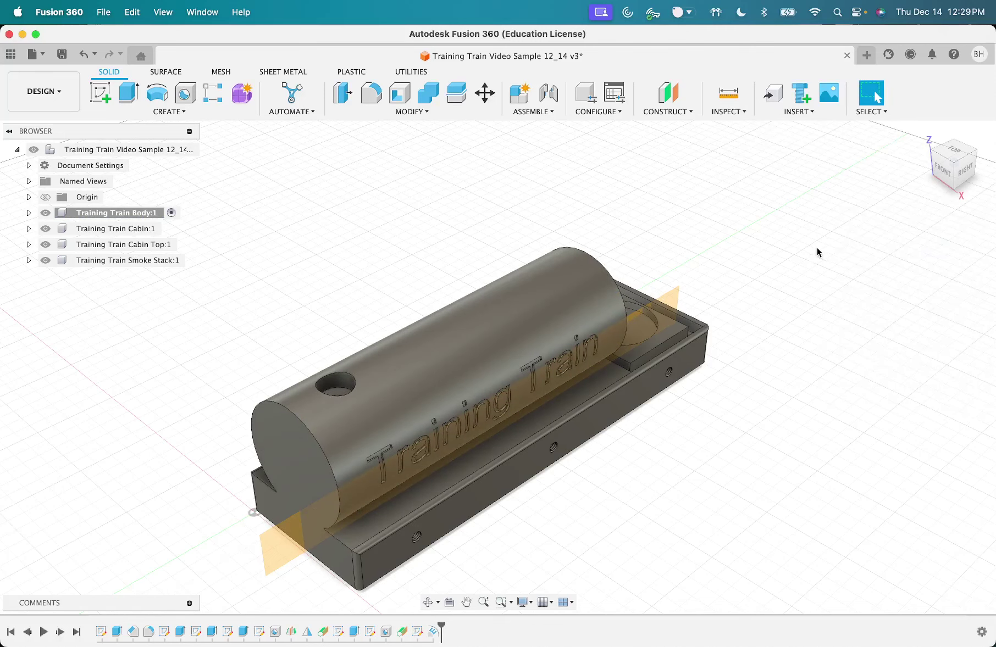
Step: Create a tangent plane at 0 deg on the opposite side of the cylinder from the engraved text
{"action": "left_click", "coordinate": [932, 155]}
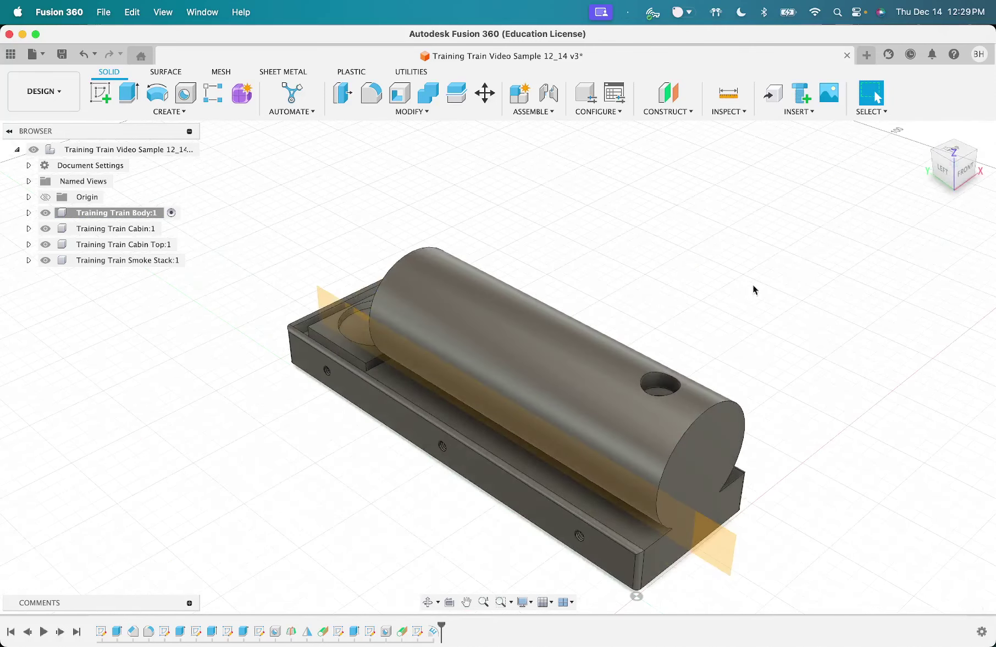
{"action": "left_click", "coordinate": [975, 156]}
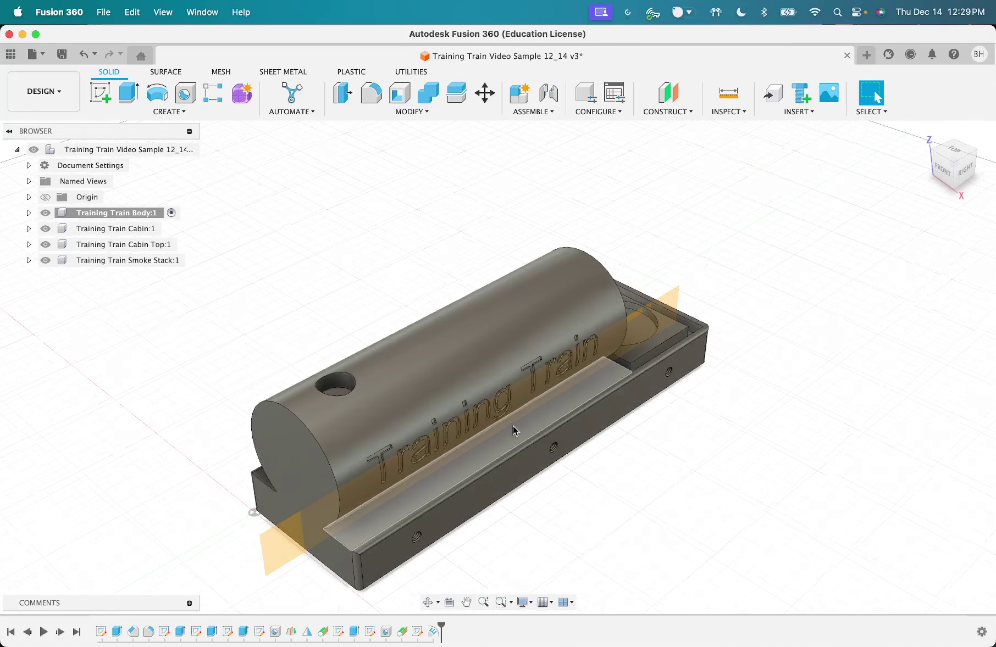
{"action": "left_click", "coordinate": [932, 152]}
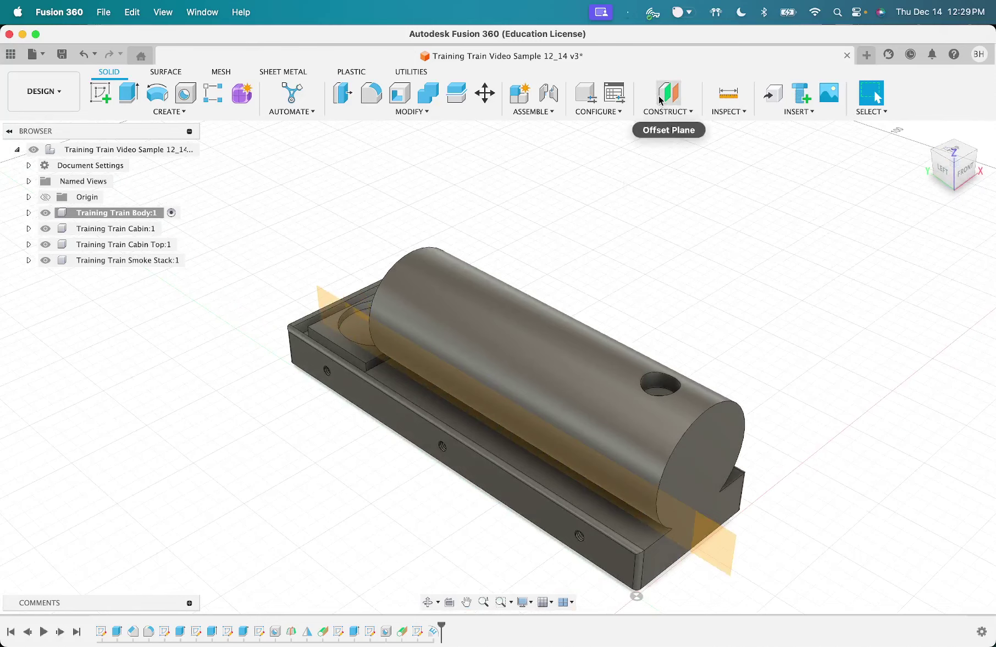
{"action": "left_click", "coordinate": [665, 112]}
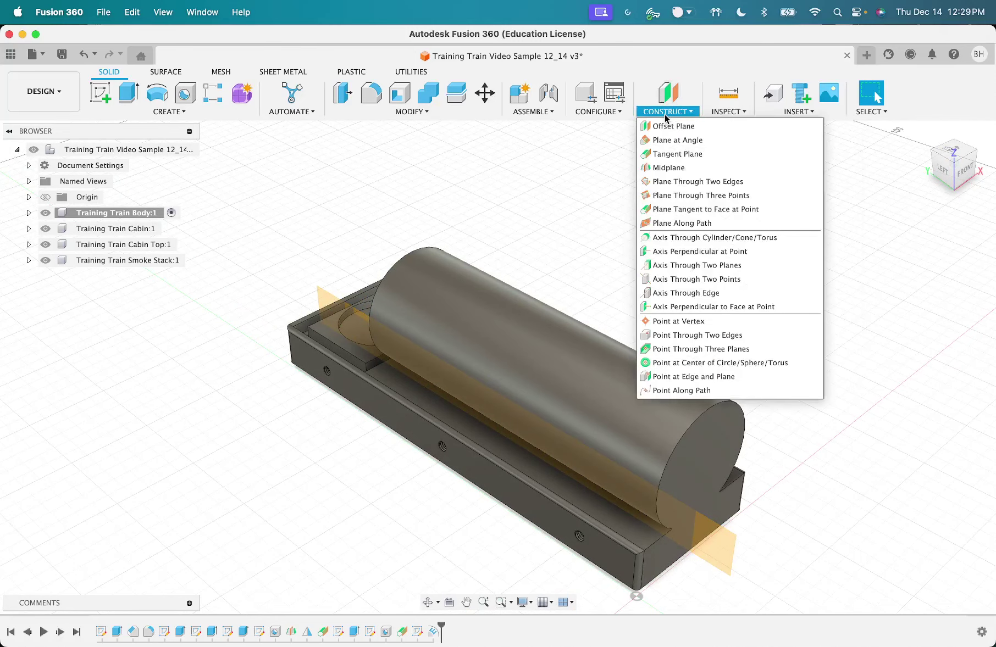
{"action": "left_click", "coordinate": [672, 160]}
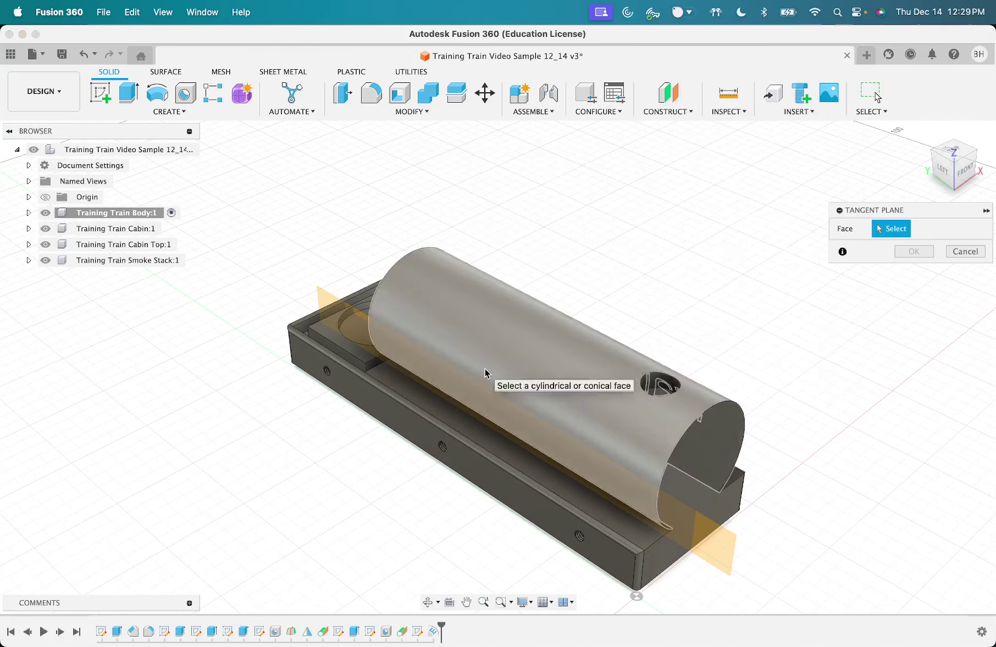
{"action": "left_click", "coordinate": [487, 378]}
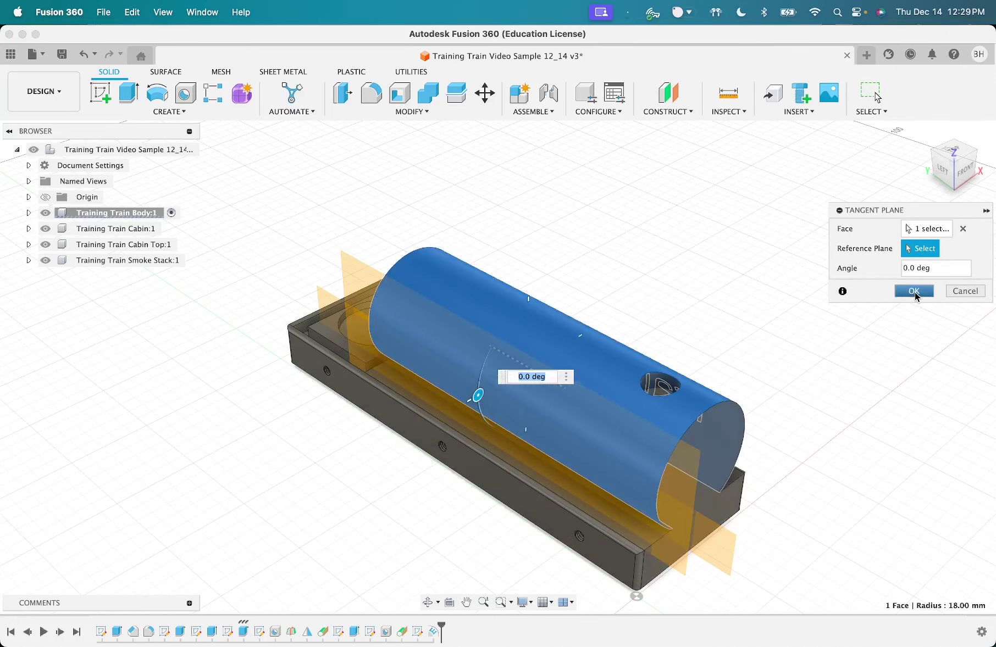
{"action": "left_click", "coordinate": [913, 291]}
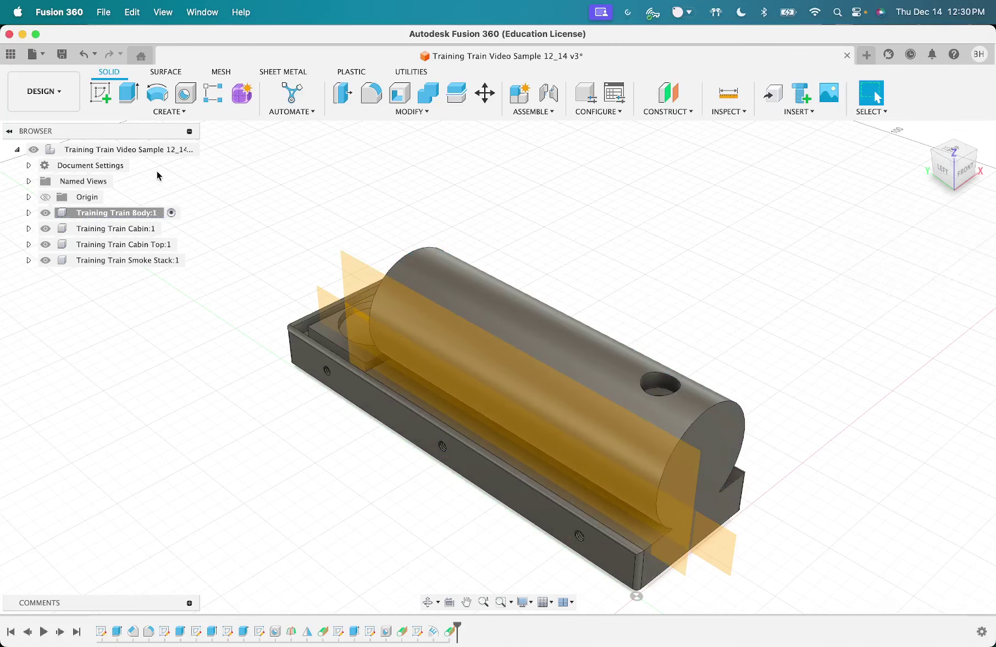
Step: Start a sketch on the new tangent plane and draw a horizontal construction line about 132 mm long past both cylinder ends
{"action": "left_click", "coordinate": [99, 101]}
{"action": "left_click", "coordinate": [391, 324]}
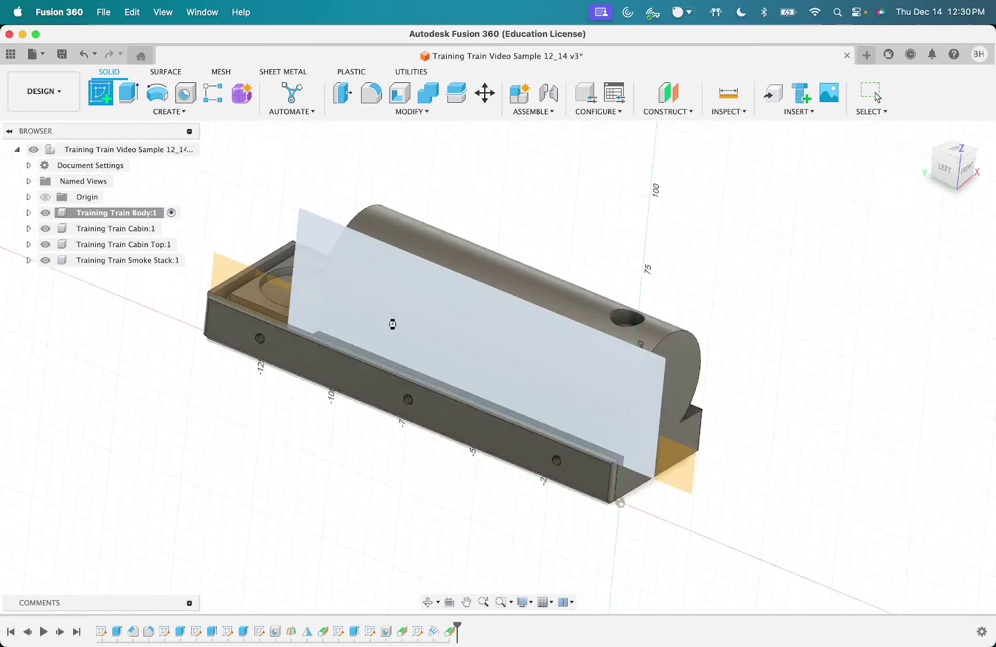
{"action": "key", "text": "l"}
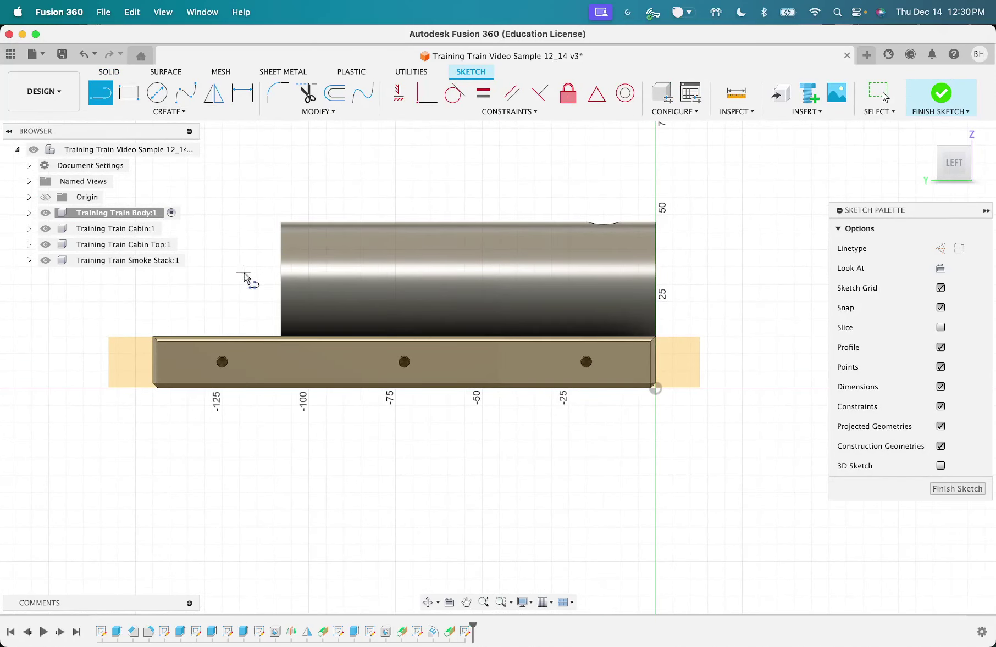
{"action": "left_click", "coordinate": [243, 273]}
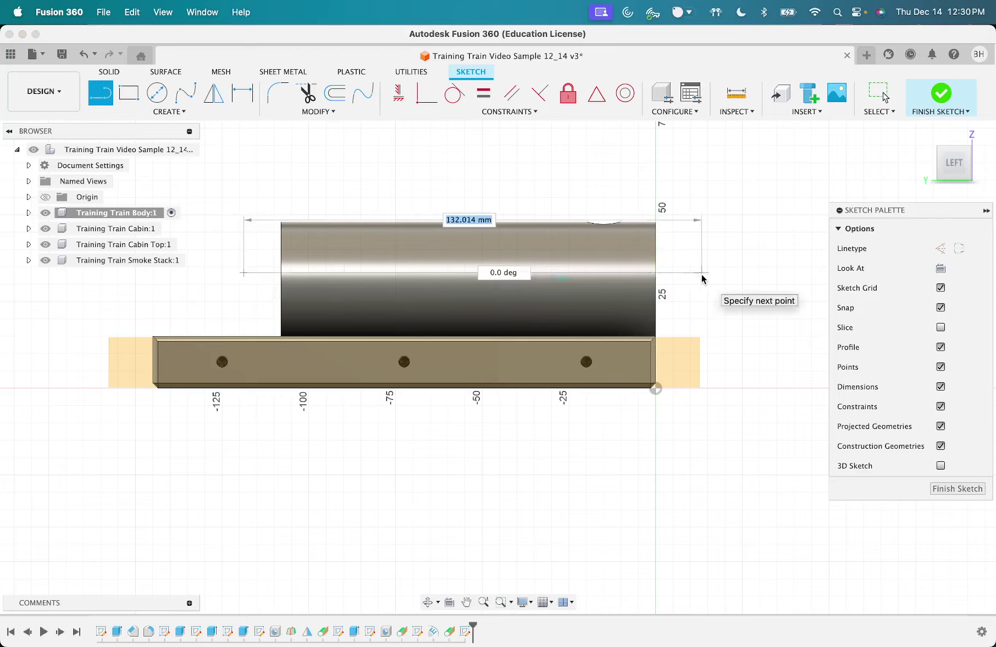
{"action": "left_click", "coordinate": [703, 272]}
{"action": "key", "text": "Escape"}
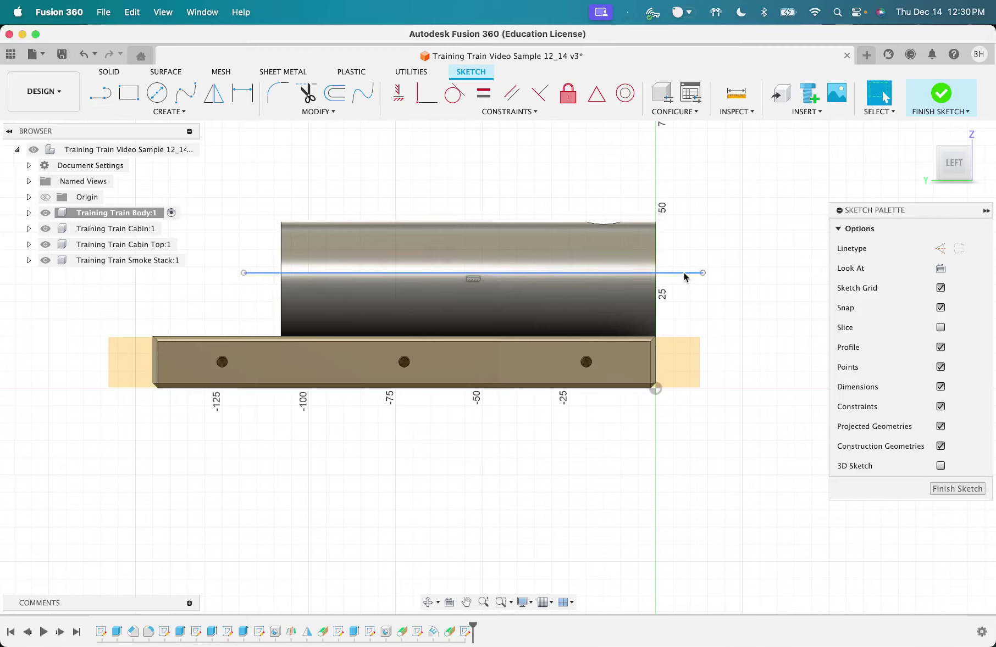
{"action": "left_click", "coordinate": [684, 274]}
{"action": "key", "text": "x"}
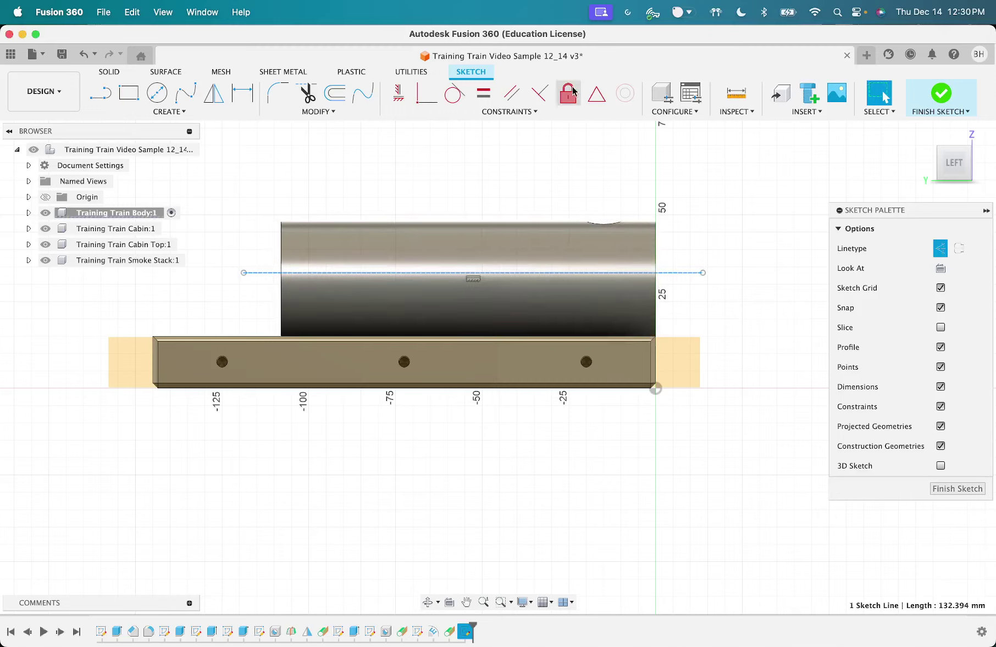
Step: Constrain the construction line to the midpoint of the cylinder's front end edge and shift it lengthwise so it extends past both cylinder ends
{"action": "left_click", "coordinate": [588, 98]}
{"action": "left_click", "coordinate": [679, 273]}
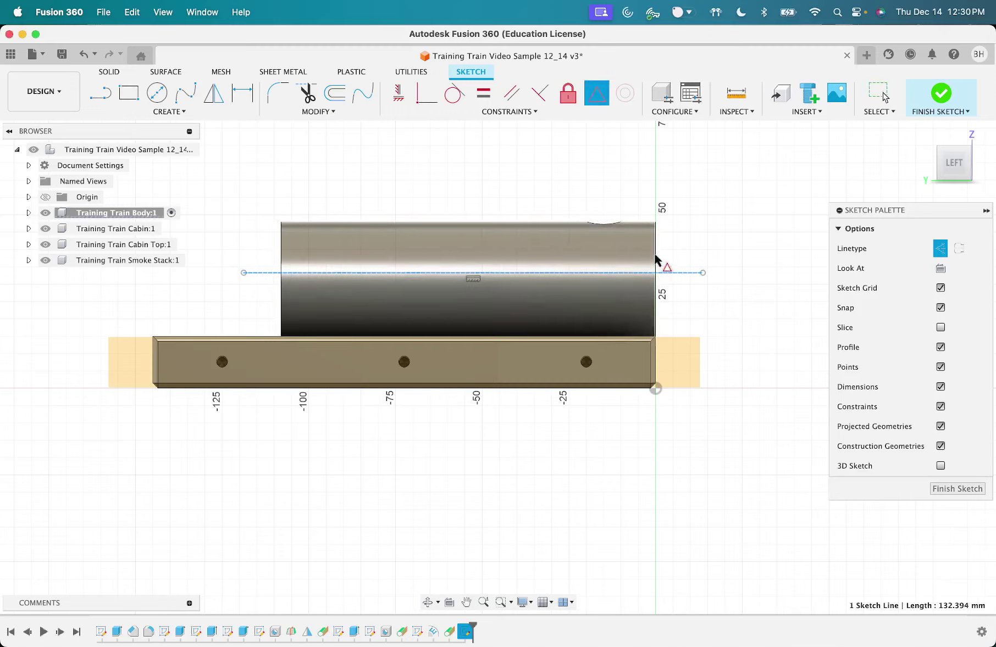
{"action": "left_click", "coordinate": [656, 261]}
{"action": "key", "text": "Escape"}
{"action": "left_click_drag", "start_coordinate": [426, 279], "coordinate": [229, 285]}
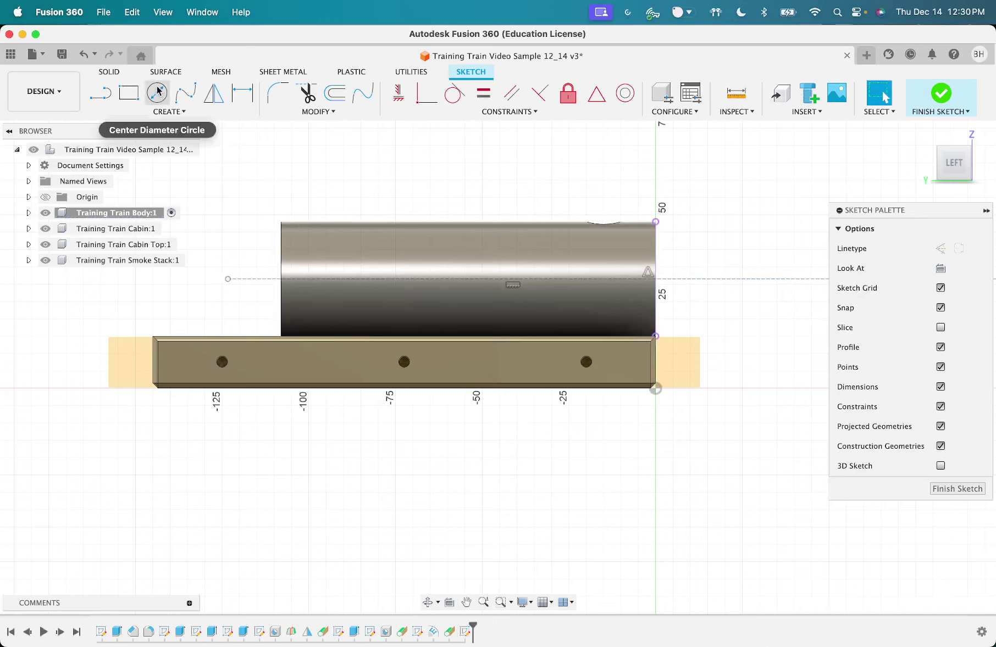
Step: Add the sketch text "Training Train" on the cylinder in a text frame about 89 mm wide and 26 mm high
{"action": "left_click", "coordinate": [160, 111]}
{"action": "left_click", "coordinate": [127, 264]}
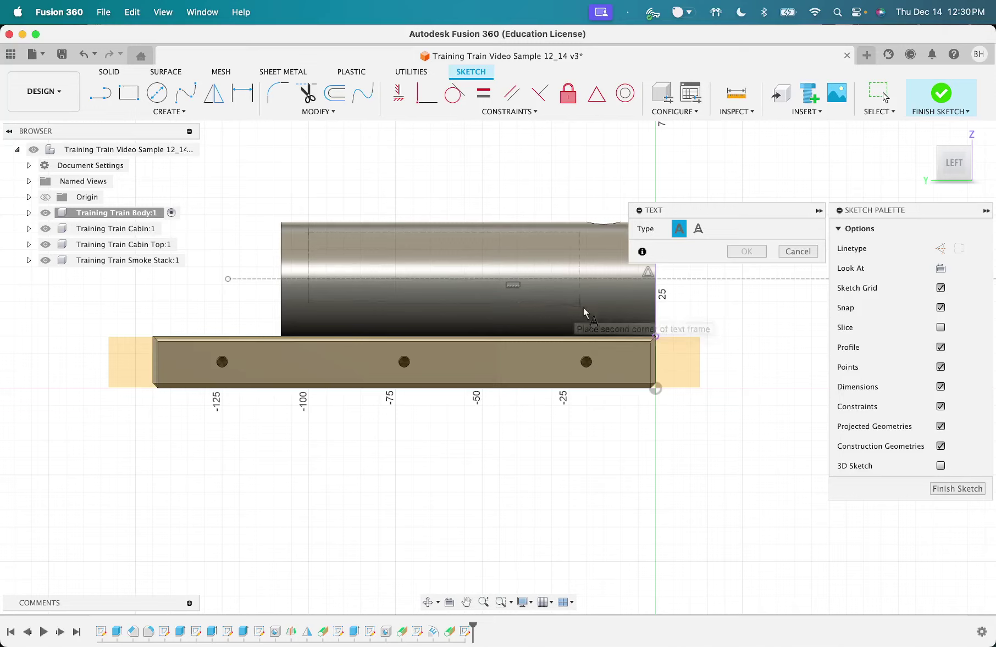
{"action": "left_click", "coordinate": [612, 321]}
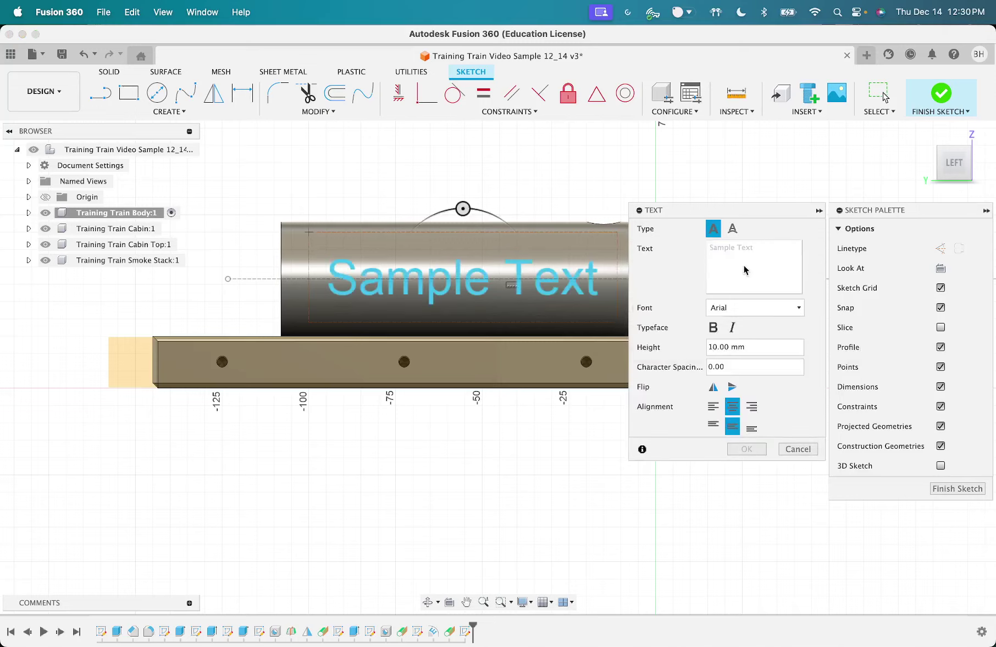
{"action": "type", "text": "Training Te"}
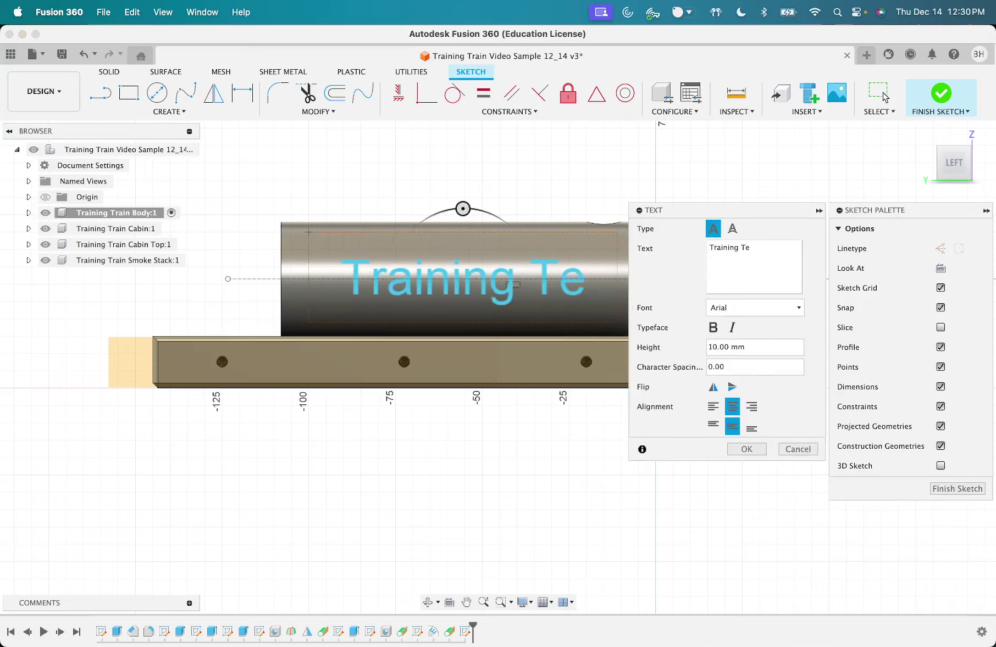
{"action": "key", "text": "BackSpace"}
{"action": "type", "text": "rain"}
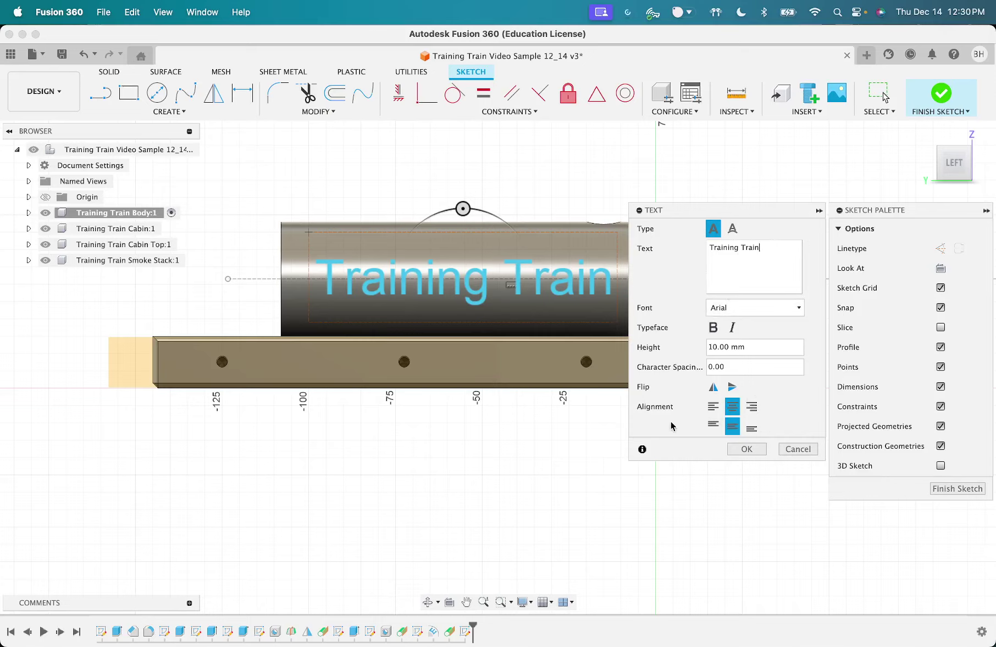
{"action": "left_click", "coordinate": [732, 452]}
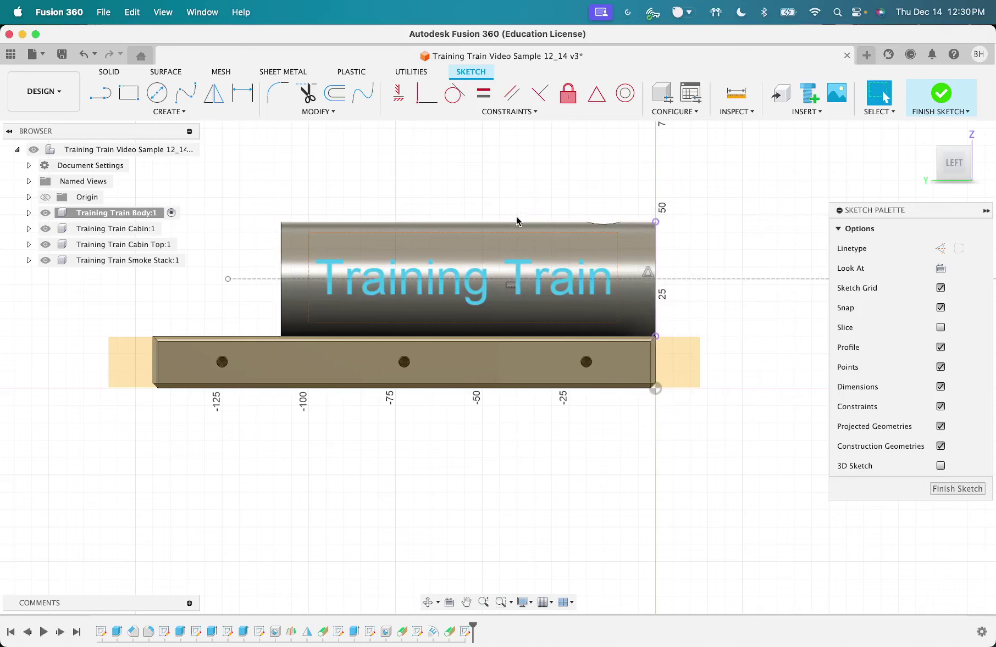
Step: Dimension the text frame to 95 mm wide and 20 mm high
{"action": "key", "text": "d"}
{"action": "left_click", "coordinate": [498, 233]}
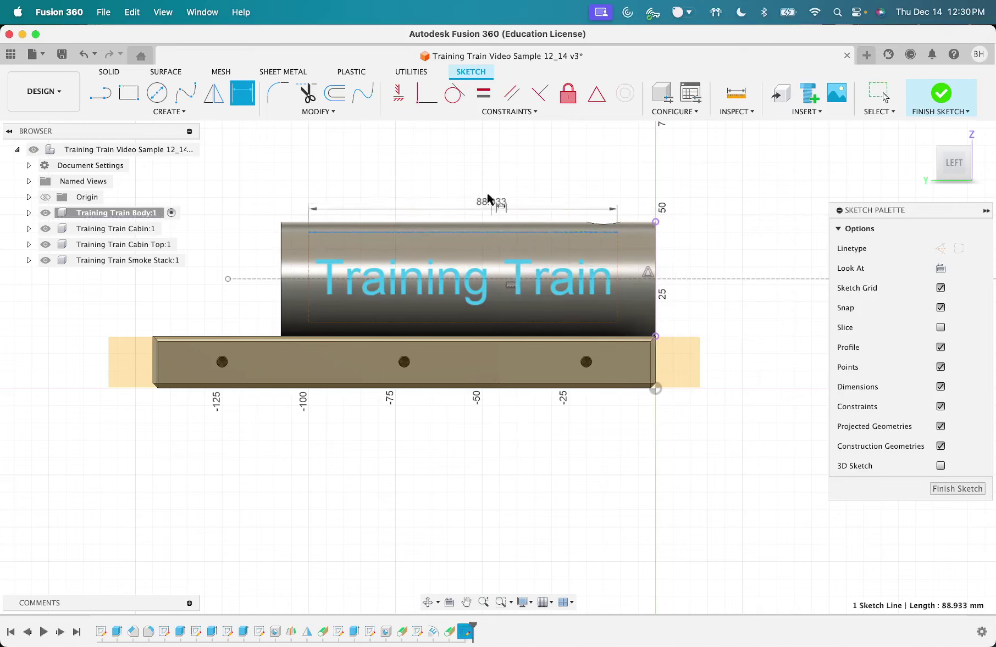
{"action": "left_click", "coordinate": [480, 179]}
{"action": "type", "text": "95"}
{"action": "key", "text": "Return"}
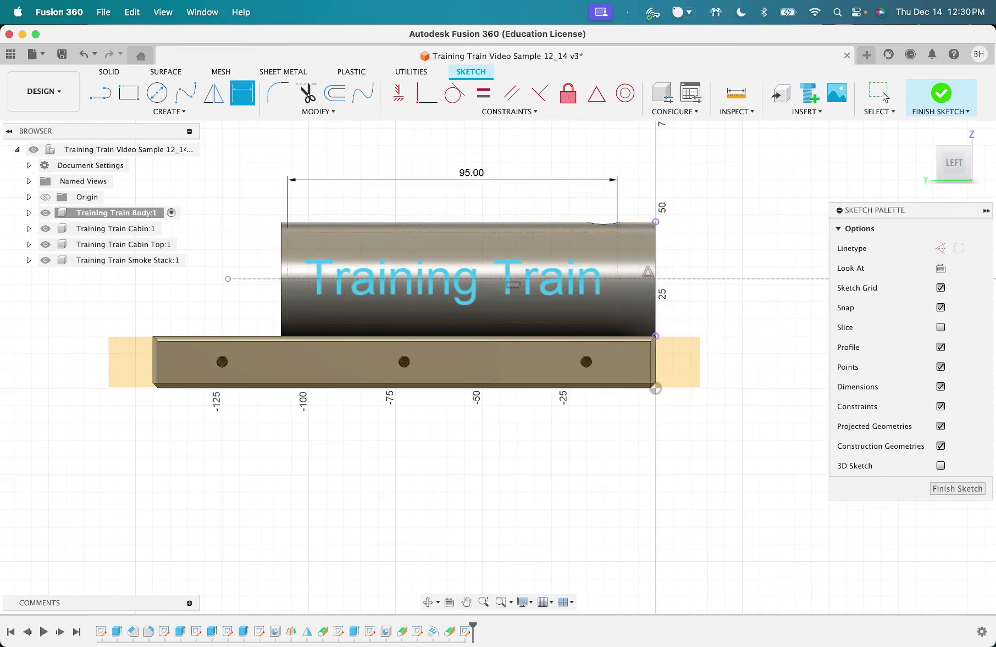
{"action": "left_click", "coordinate": [289, 258]}
{"action": "left_click", "coordinate": [221, 258]}
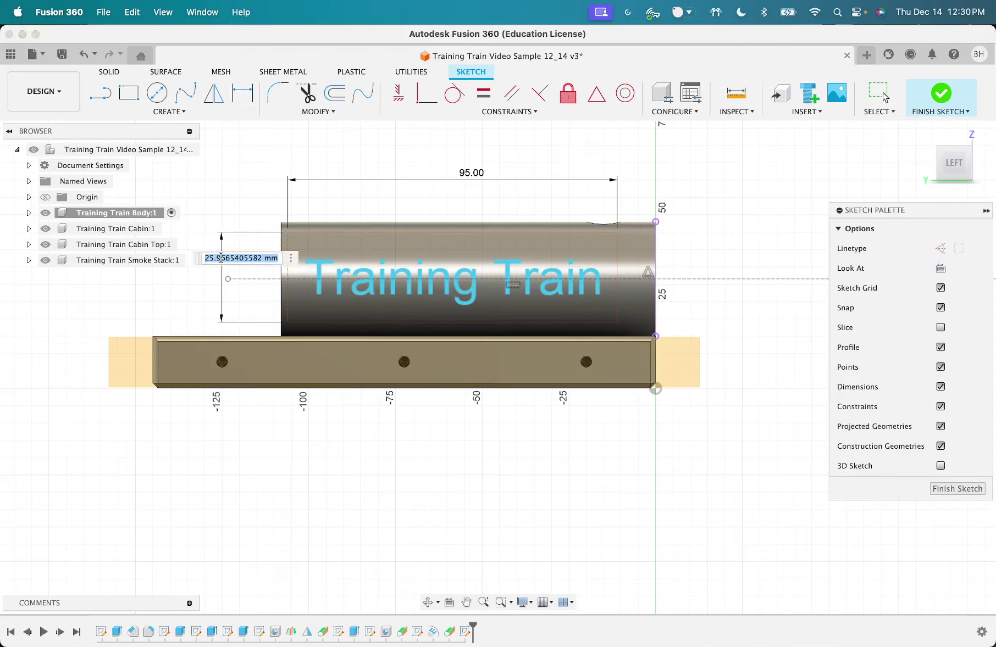
{"action": "type", "text": "20"}
{"action": "key", "text": "Return"}
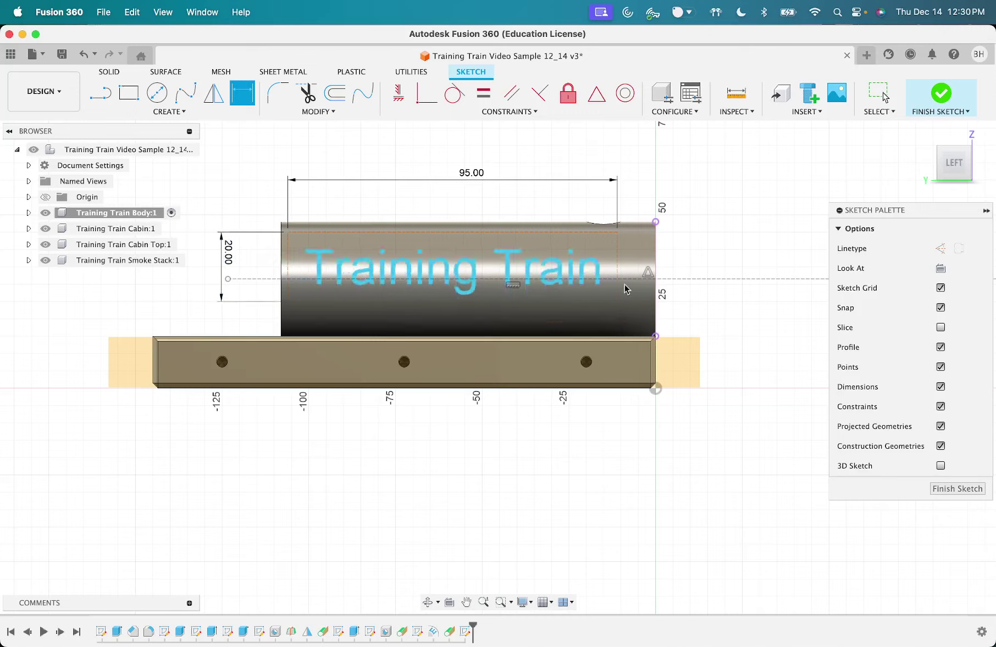
Step: Set the distance between the text frame's nearest side and the cylinder's front end edge to 5 mm
{"action": "left_click", "coordinate": [616, 256]}
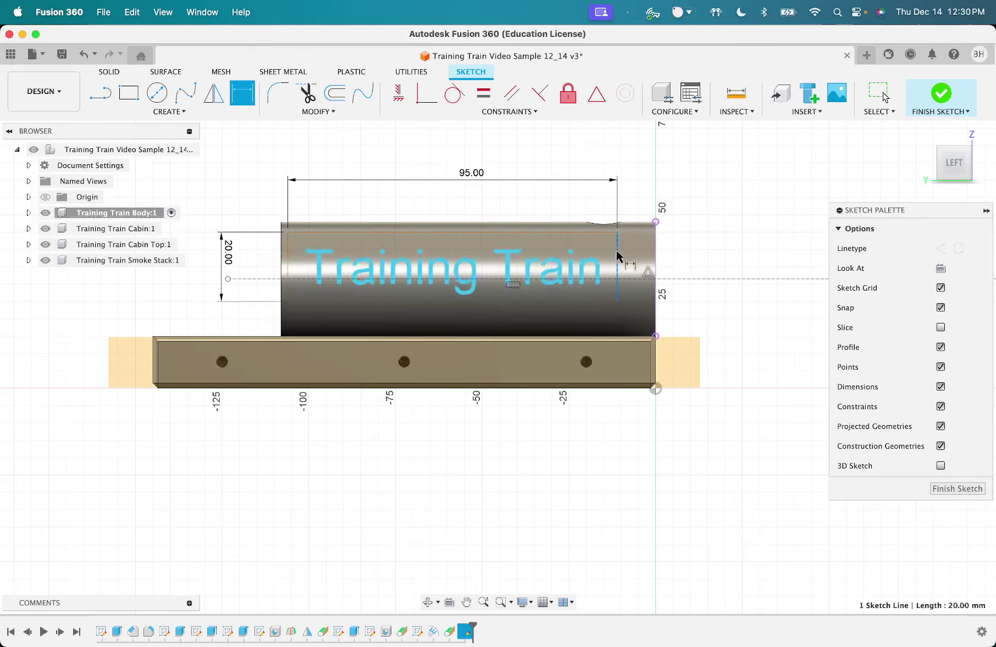
{"action": "left_click", "coordinate": [656, 264]}
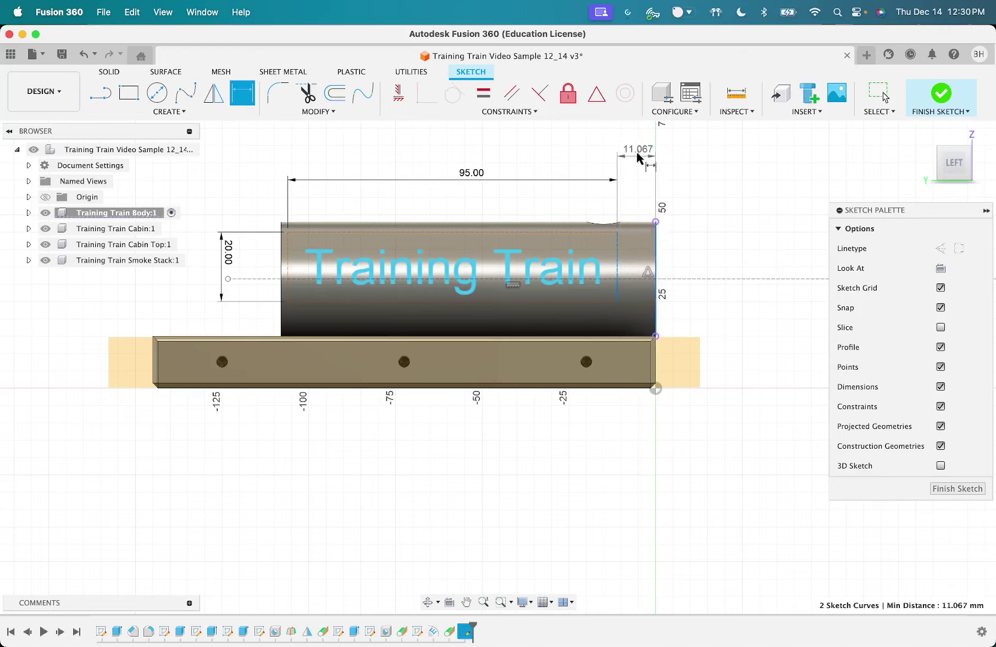
{"action": "left_click", "coordinate": [637, 158]}
{"action": "type", "text": "5"}
{"action": "key", "text": "Return"}
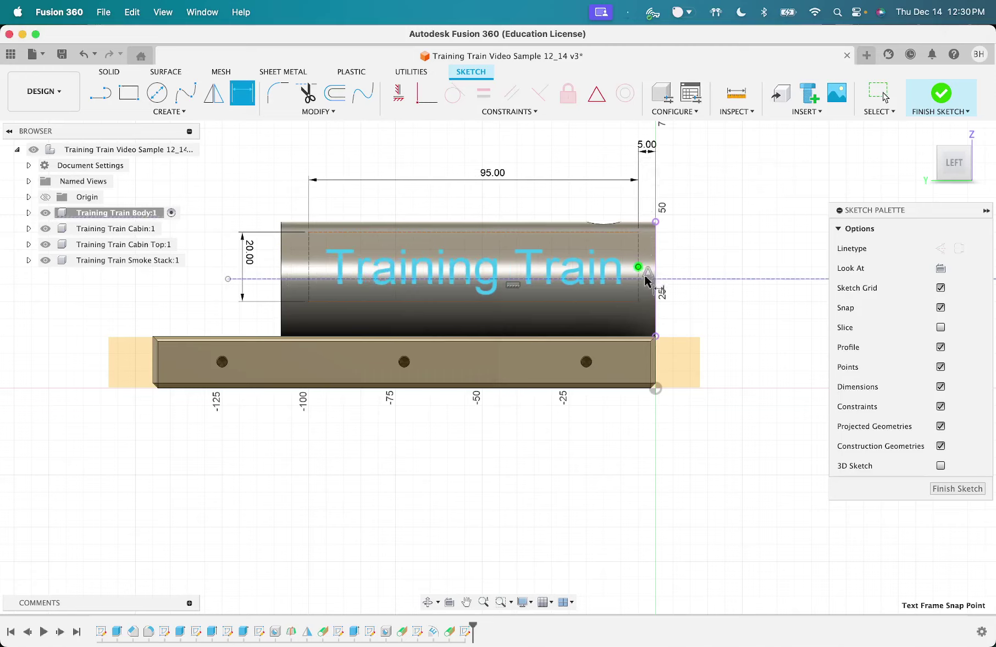
Step: Centre the text frame by setting its side midpoint 0.0001 mm from the construction line, and finish the sketch
{"action": "left_click", "coordinate": [645, 276]}
{"action": "left_click", "coordinate": [700, 249]}
{"action": "type", "text": "0"}
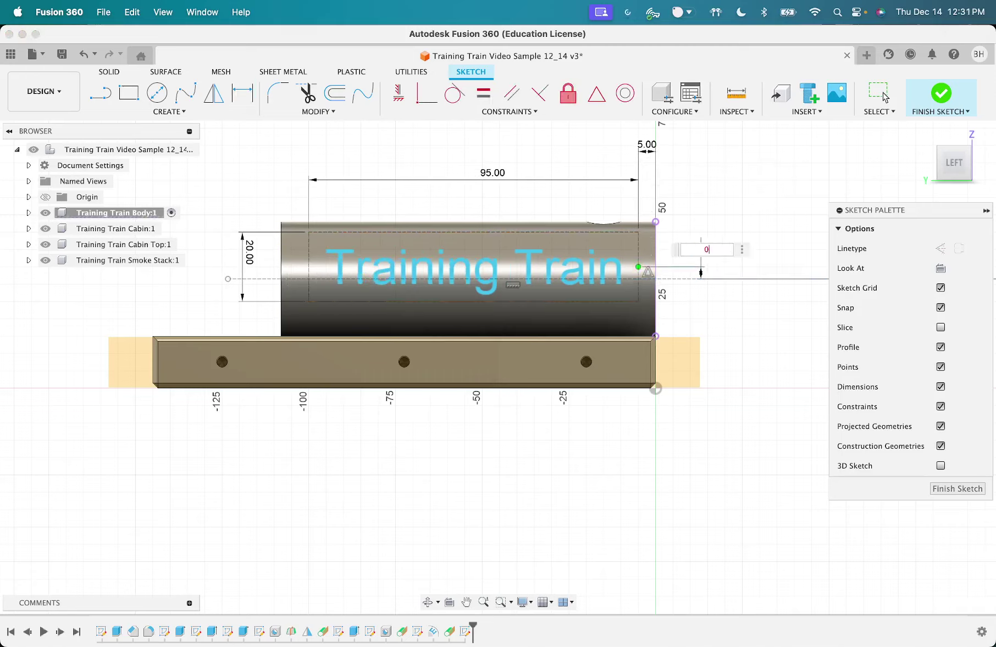
{"action": "type", "text": ".0001"}
{"action": "key", "text": "Return"}
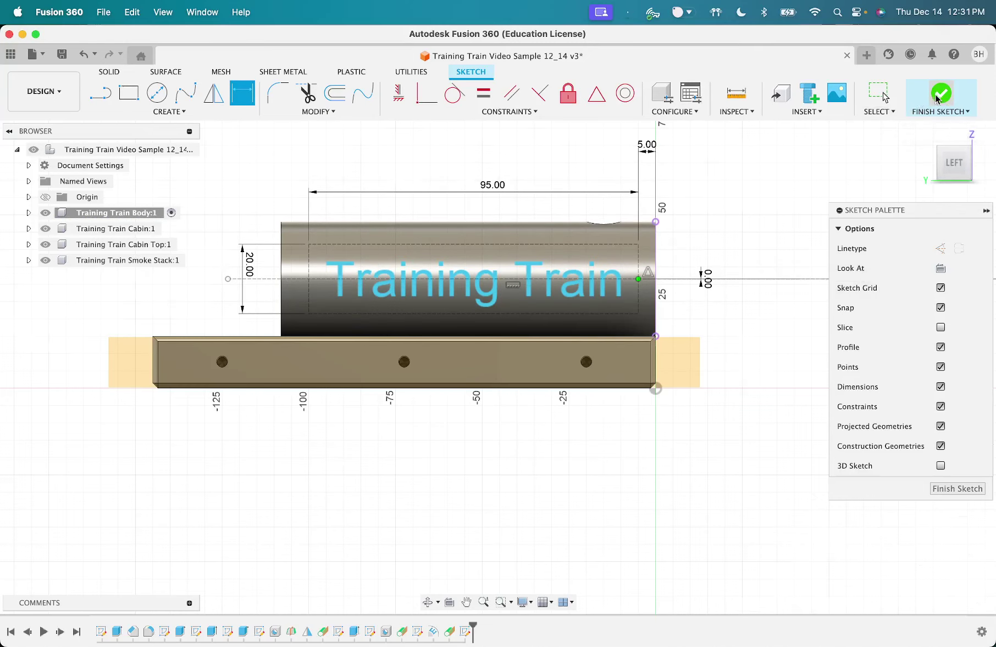
{"action": "left_click", "coordinate": [934, 136]}
Step: Emboss the new "Training Train" text into the cylinder's curved face with the recessed effect at a depth of -0.55 mm
{"action": "left_click", "coordinate": [169, 112]}
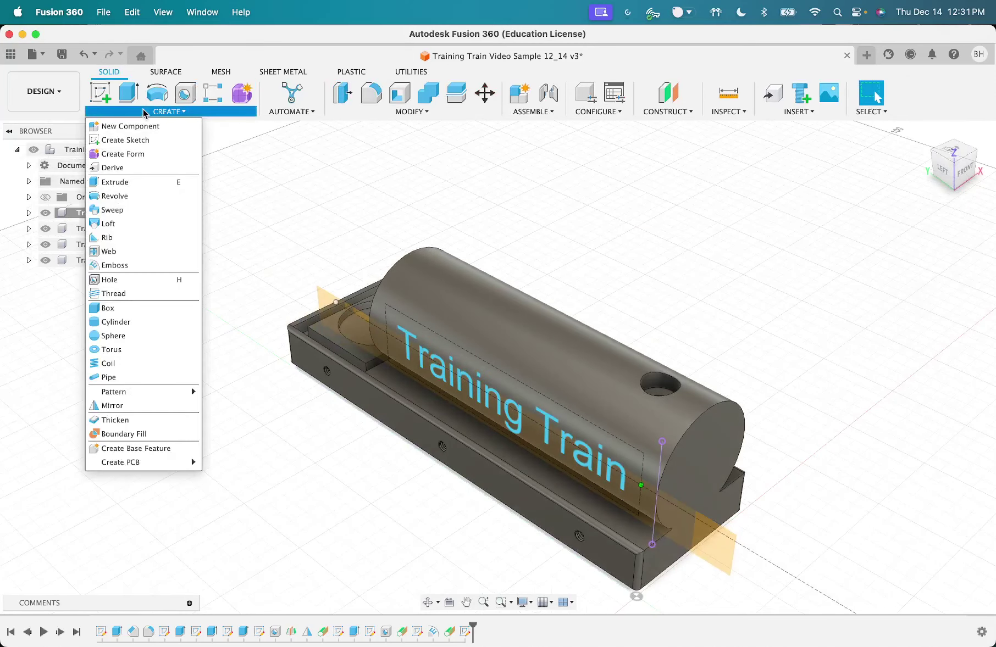
{"action": "left_click", "coordinate": [137, 266]}
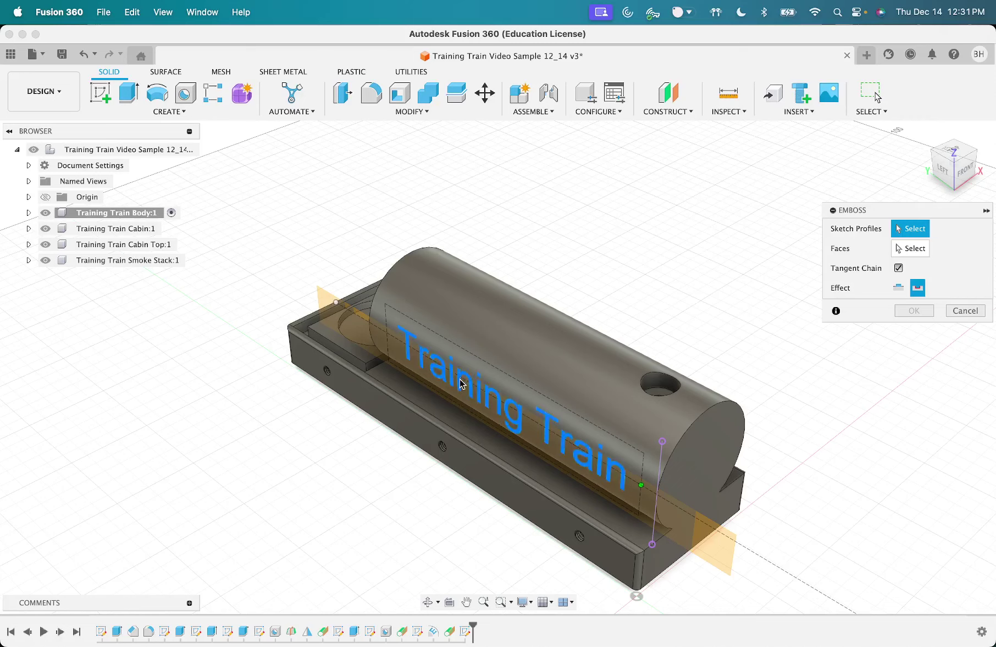
{"action": "left_click", "coordinate": [461, 383]}
{"action": "left_click", "coordinate": [910, 249]}
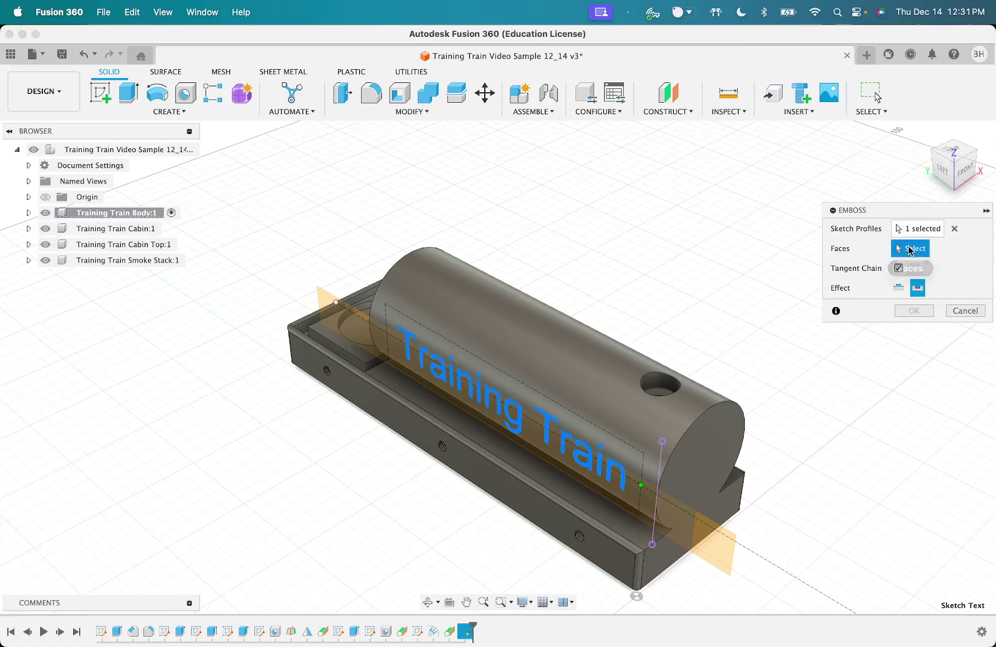
{"action": "left_click", "coordinate": [515, 340]}
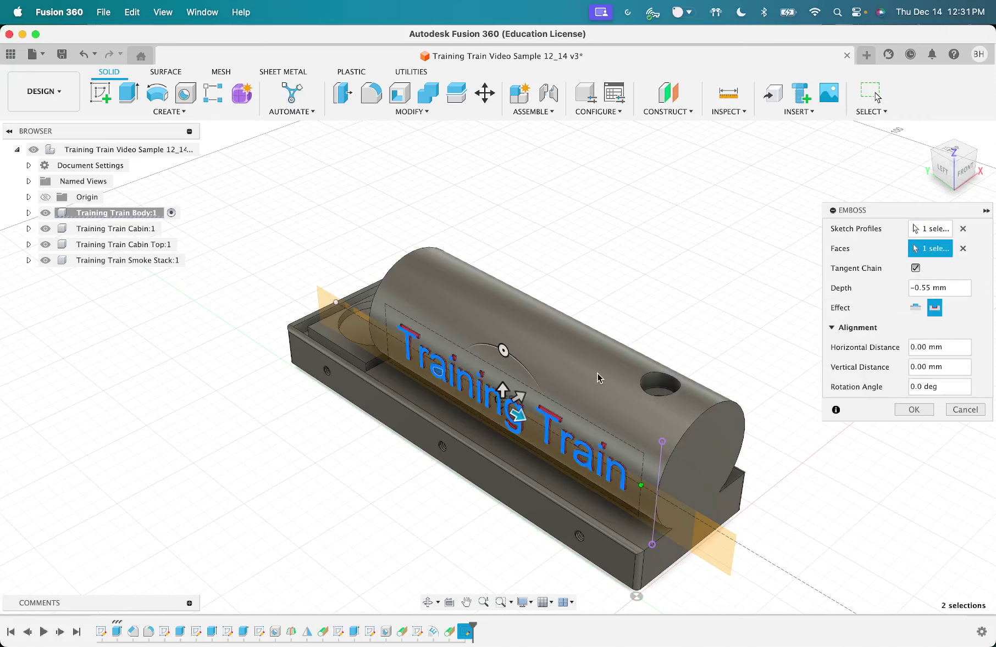
{"action": "left_click", "coordinate": [910, 411]}
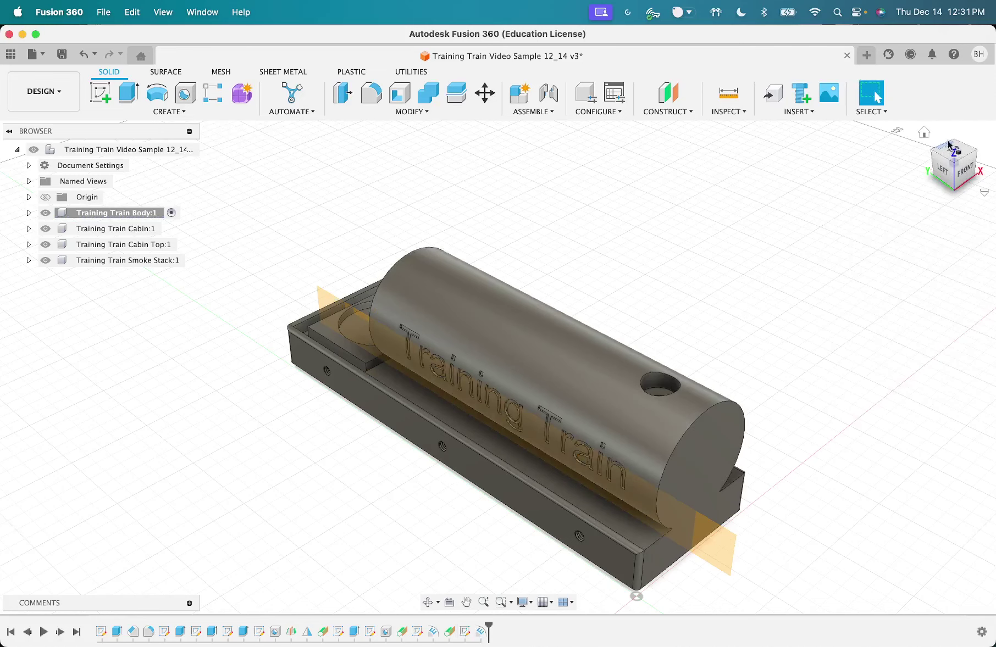
Step: Insert the local file blockI.svg with the cylinder's front end face as the sketch plane
{"action": "left_click", "coordinate": [977, 155]}
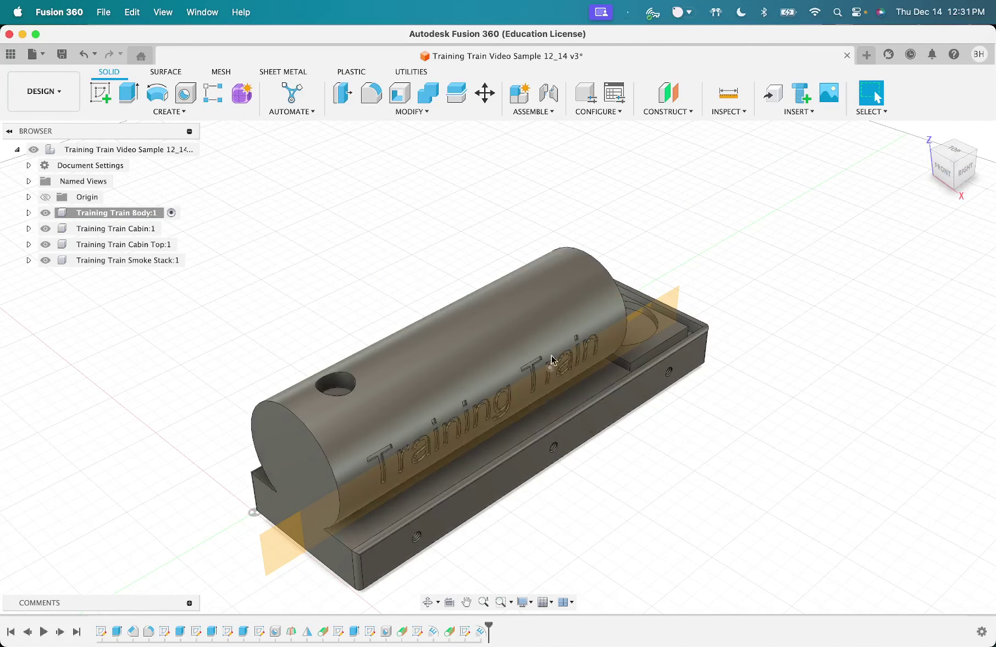
{"action": "left_click", "coordinate": [928, 147]}
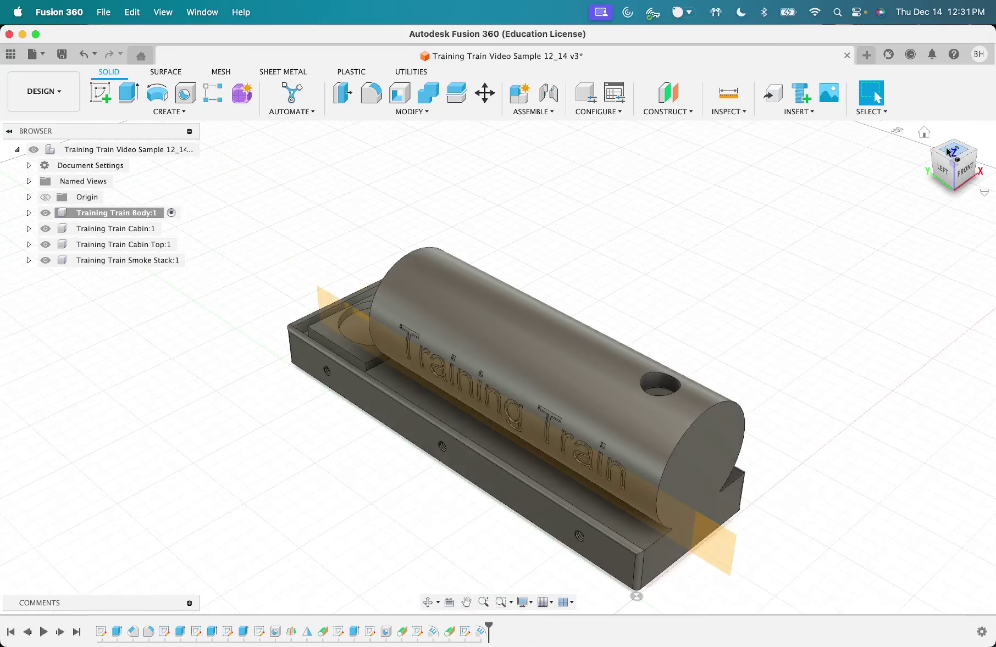
{"action": "left_click", "coordinate": [923, 132]}
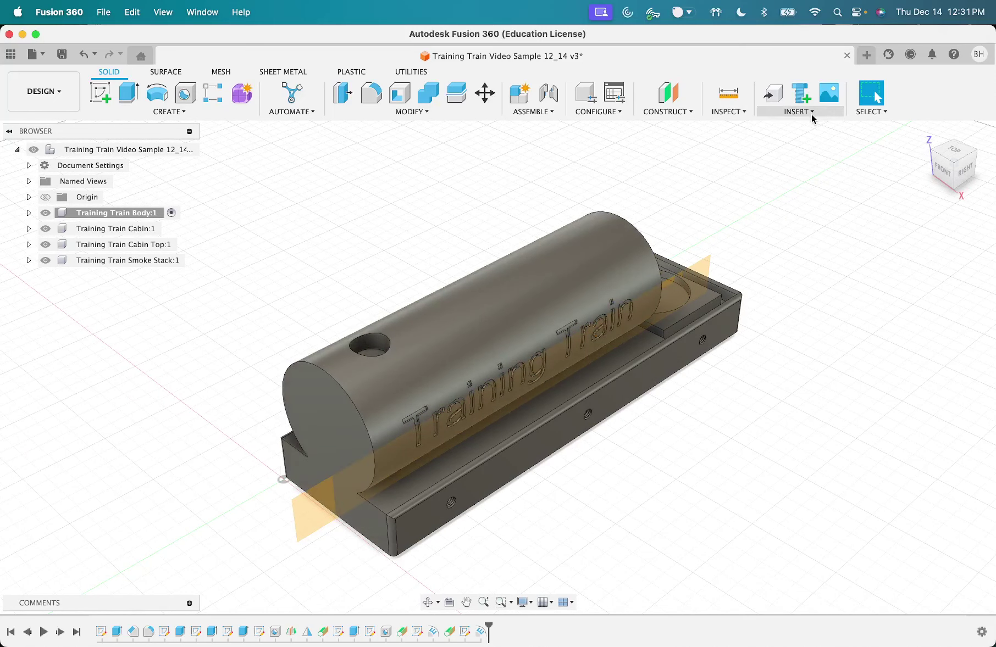
{"action": "left_click", "coordinate": [803, 114]}
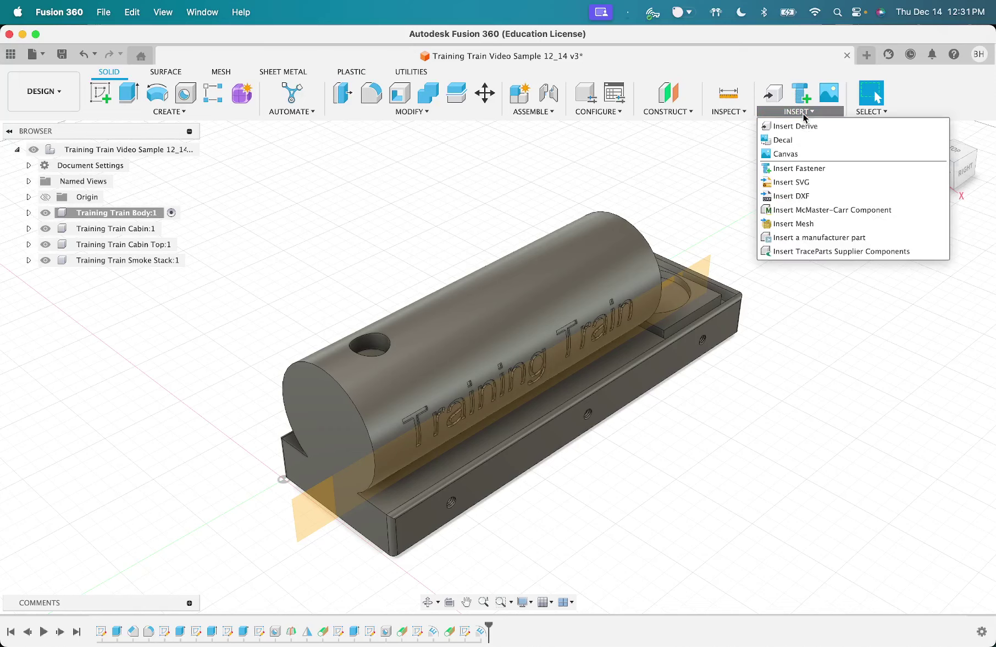
{"action": "left_click", "coordinate": [792, 183]}
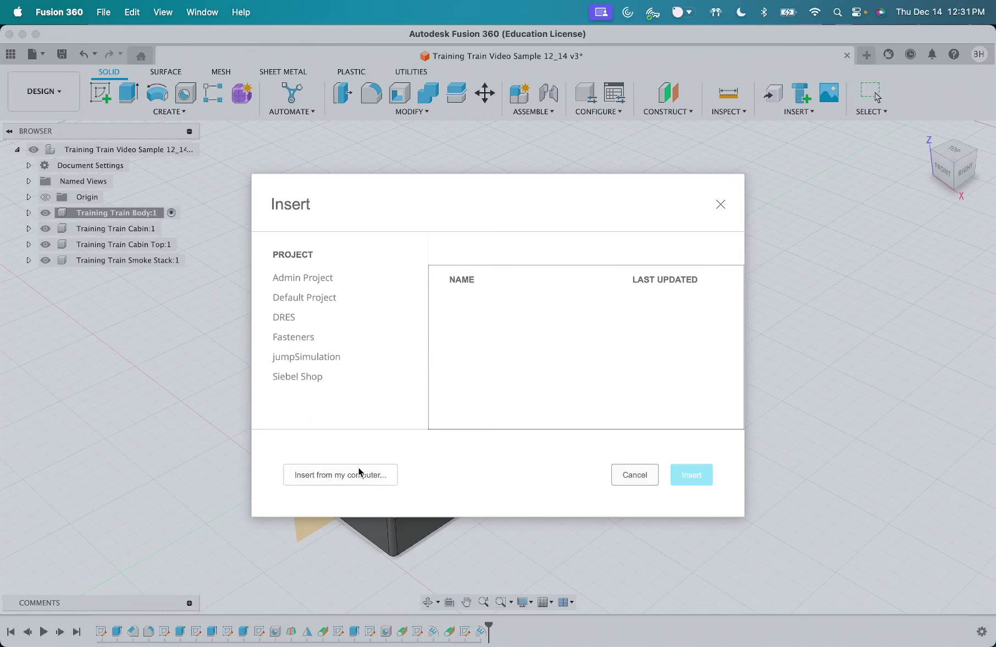
{"action": "left_click", "coordinate": [340, 475]}
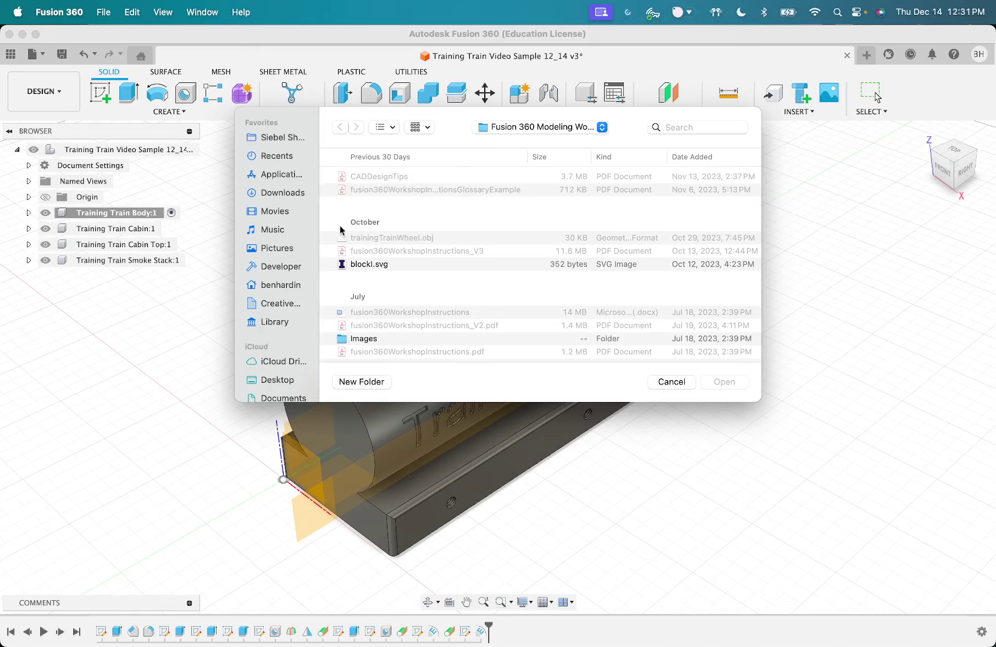
{"action": "left_click", "coordinate": [383, 266]}
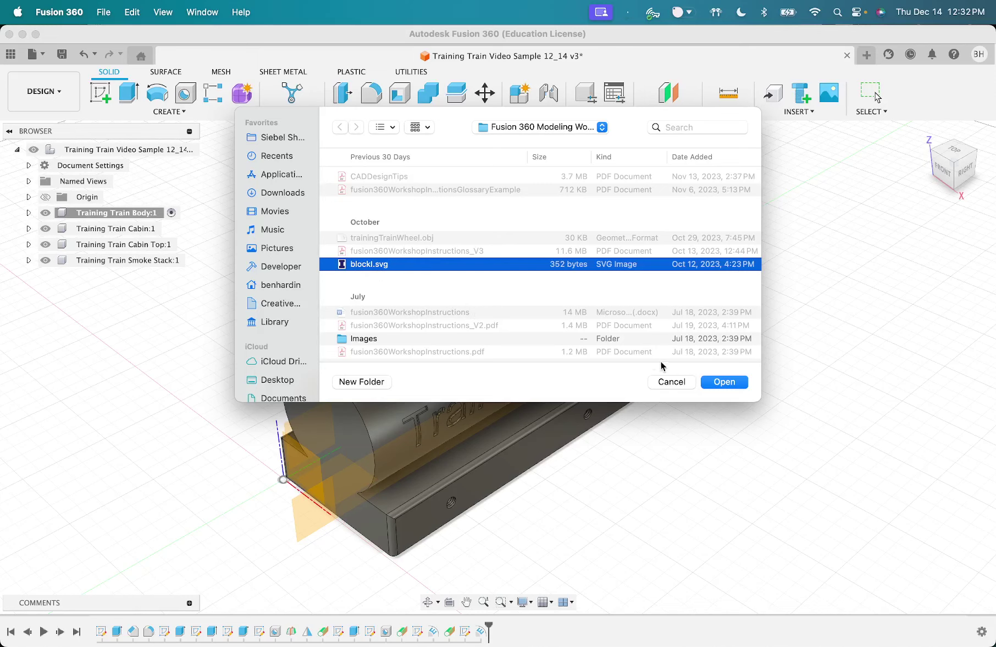
{"action": "left_click", "coordinate": [723, 382]}
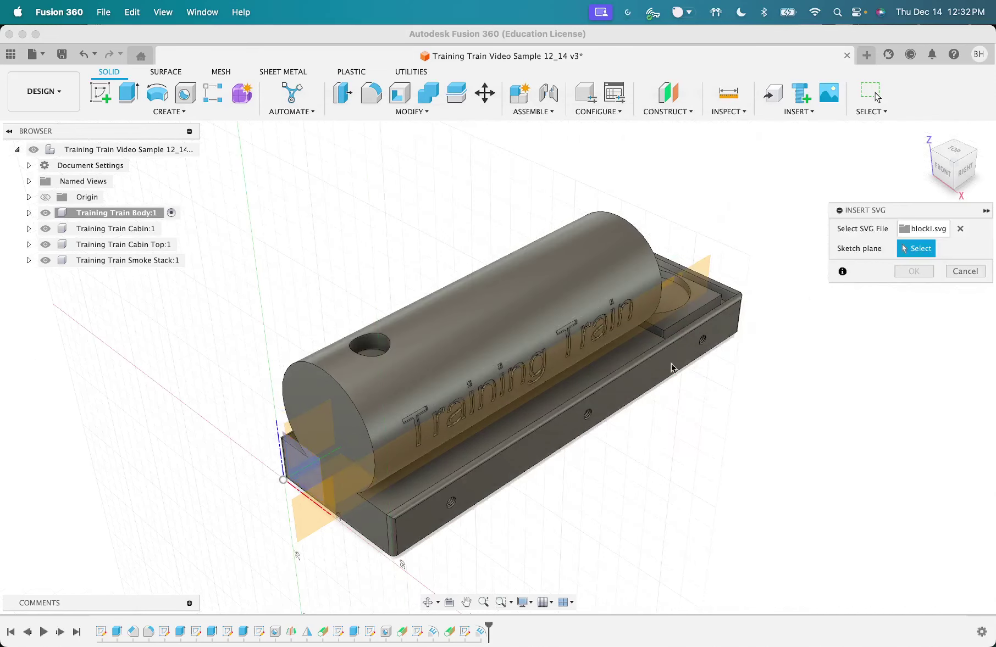
{"action": "left_click", "coordinate": [337, 422]}
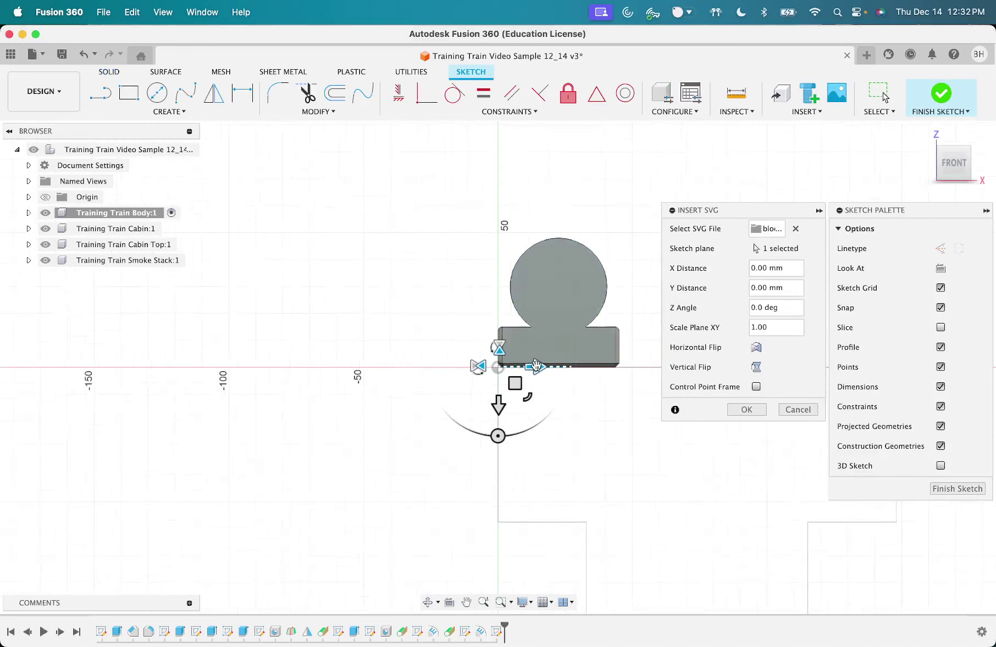
Step: Set the inserted SVG's plane scale to 0.1 so it suits the size of the train front
{"action": "scroll", "coordinate": [535, 365], "scroll_direction": "down", "scroll_amount": 3}
{"action": "scroll", "coordinate": [654, 538], "scroll_direction": "down", "scroll_amount": 2}
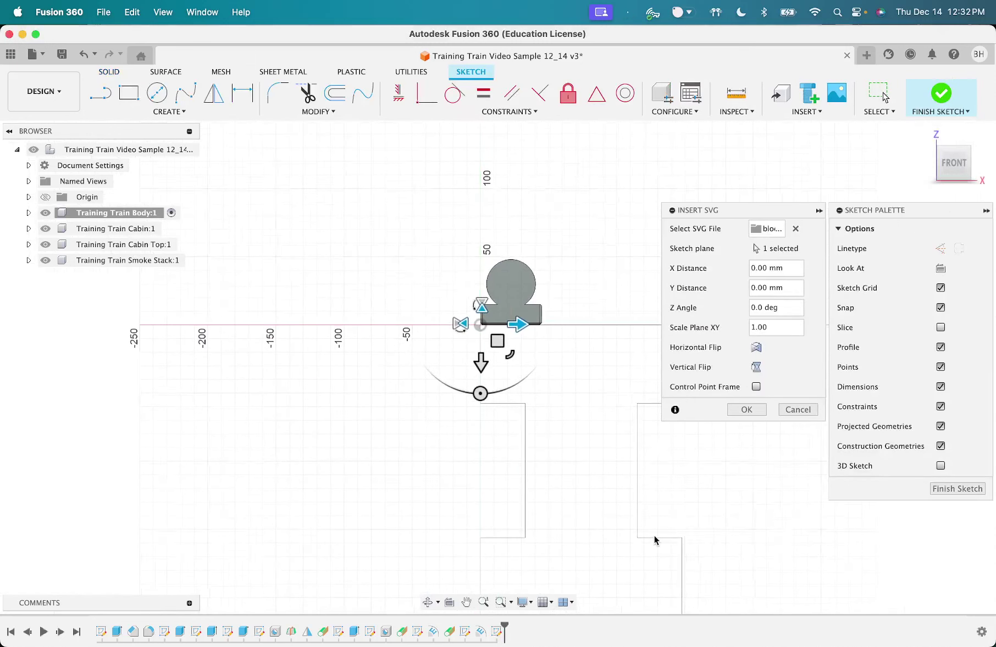
{"action": "scroll", "coordinate": [598, 424], "scroll_direction": "down", "scroll_amount": 1}
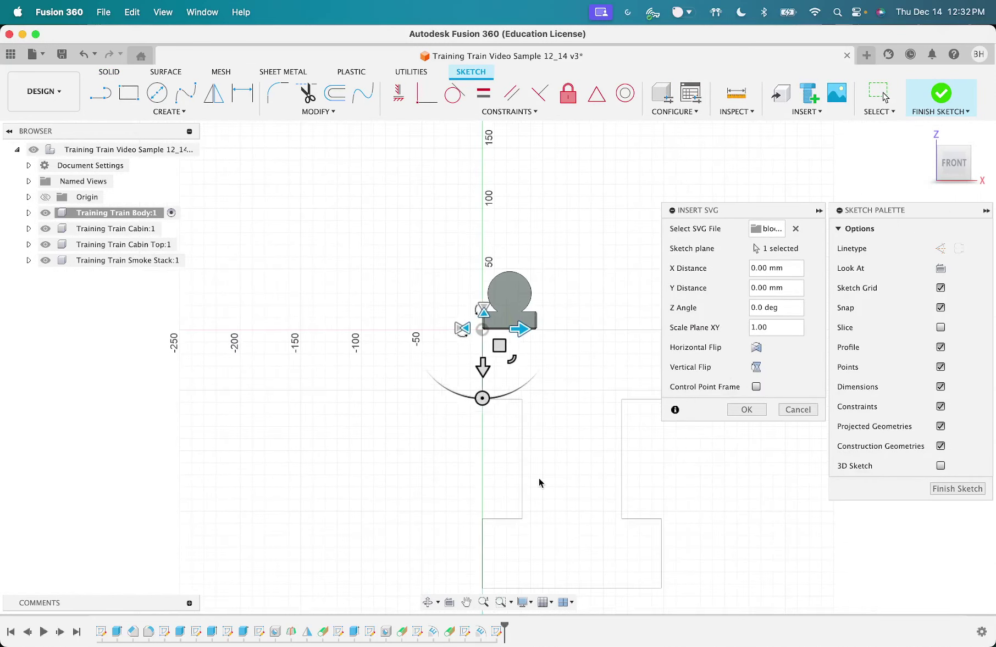
{"action": "double_click", "coordinate": [772, 329]}
{"action": "type", "text": "0.1"}
{"action": "key", "text": "Return"}
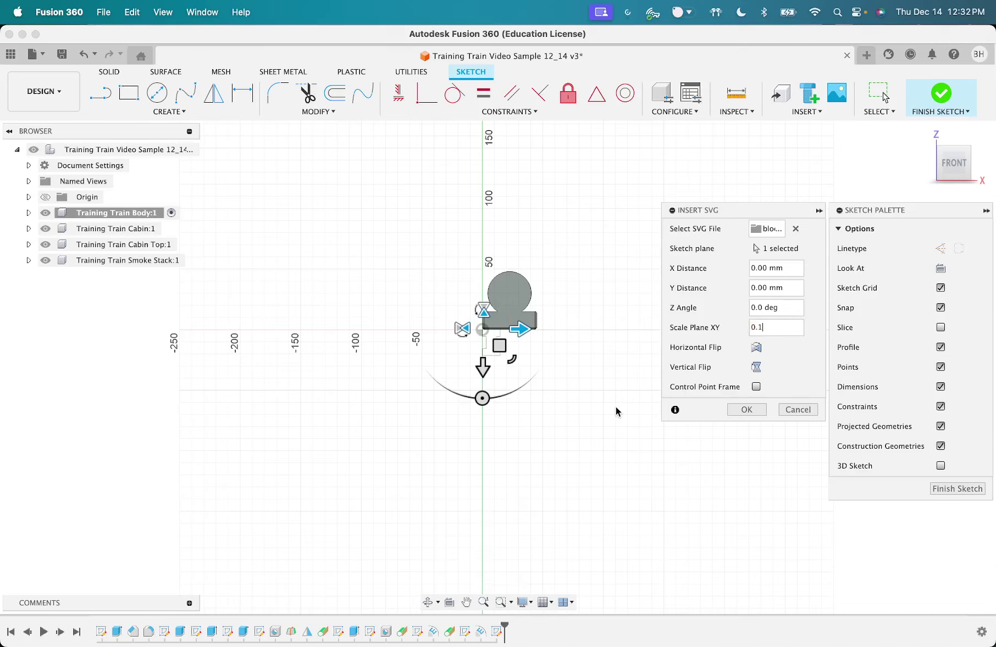
{"action": "scroll", "coordinate": [615, 407], "scroll_direction": "up", "scroll_amount": 4}
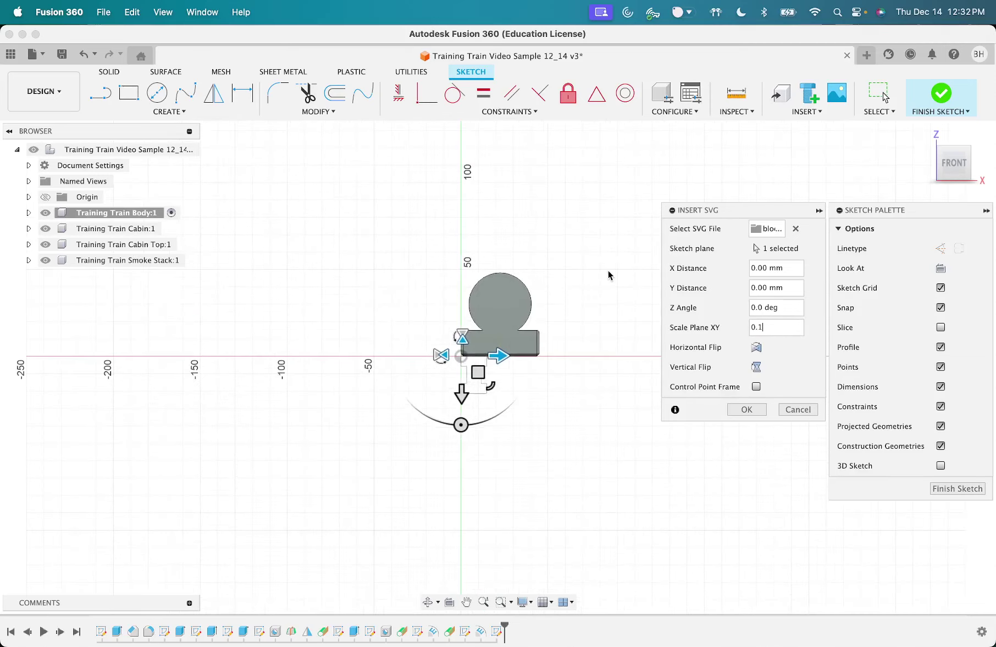
{"action": "scroll", "coordinate": [508, 384], "scroll_direction": "up", "scroll_amount": 3}
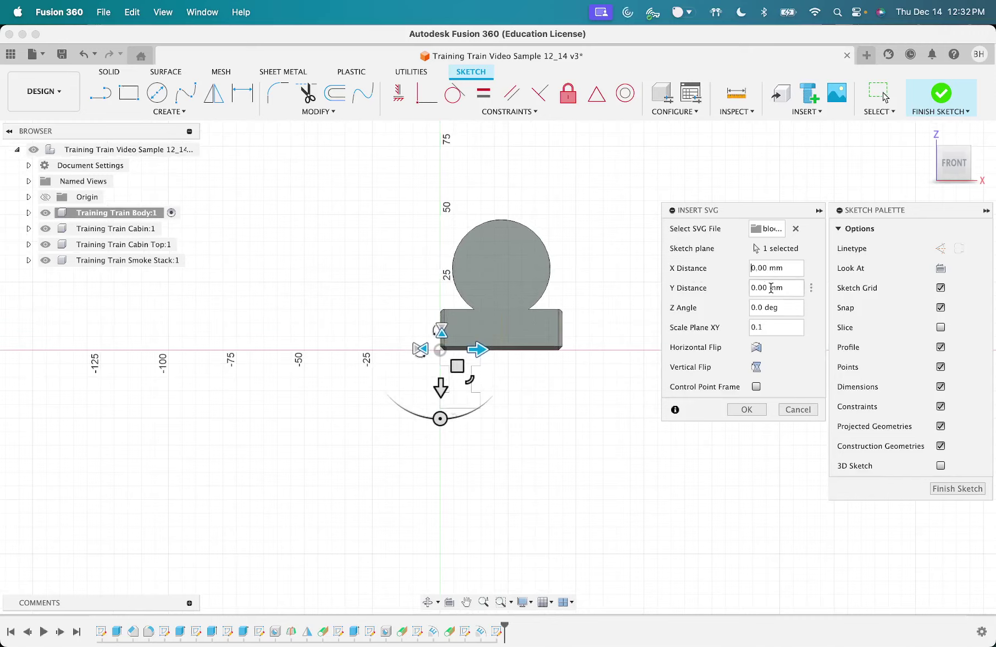
Step: Position the inserted SVG on the train front at X 15 mm and Y -40 mm, and finish the sketch
{"action": "type", "text": "1"}
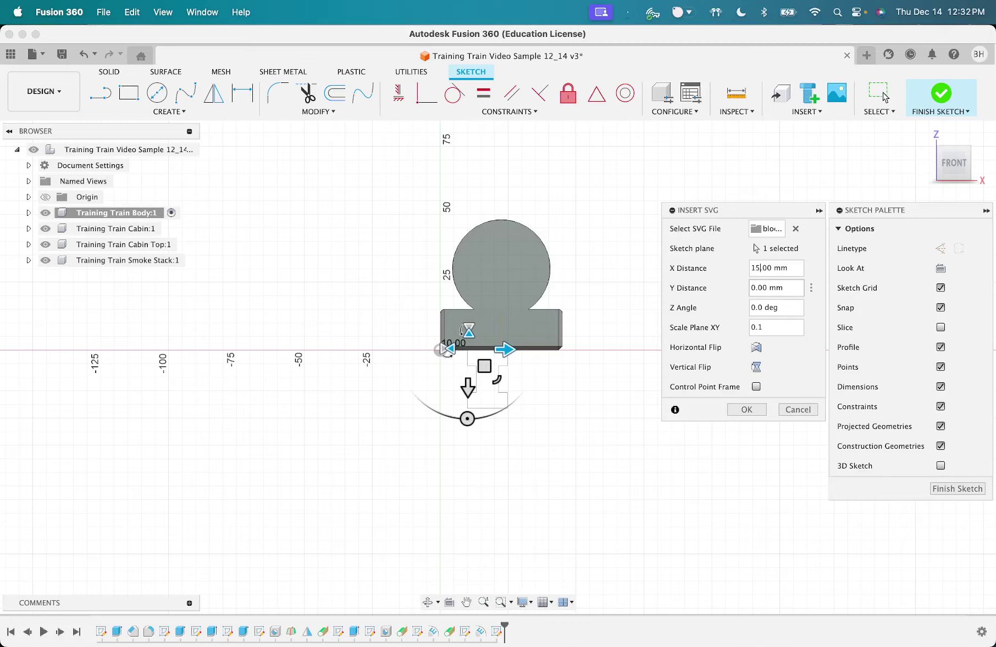
{"action": "type", "text": "5"}
{"action": "left_click", "coordinate": [753, 287]}
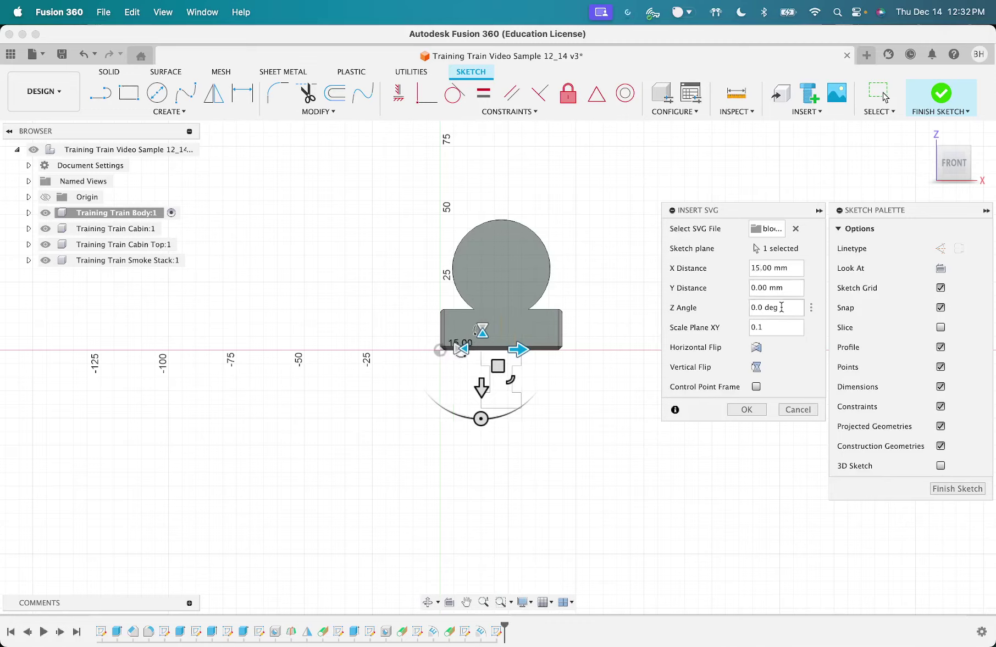
{"action": "type", "text": "-4"}
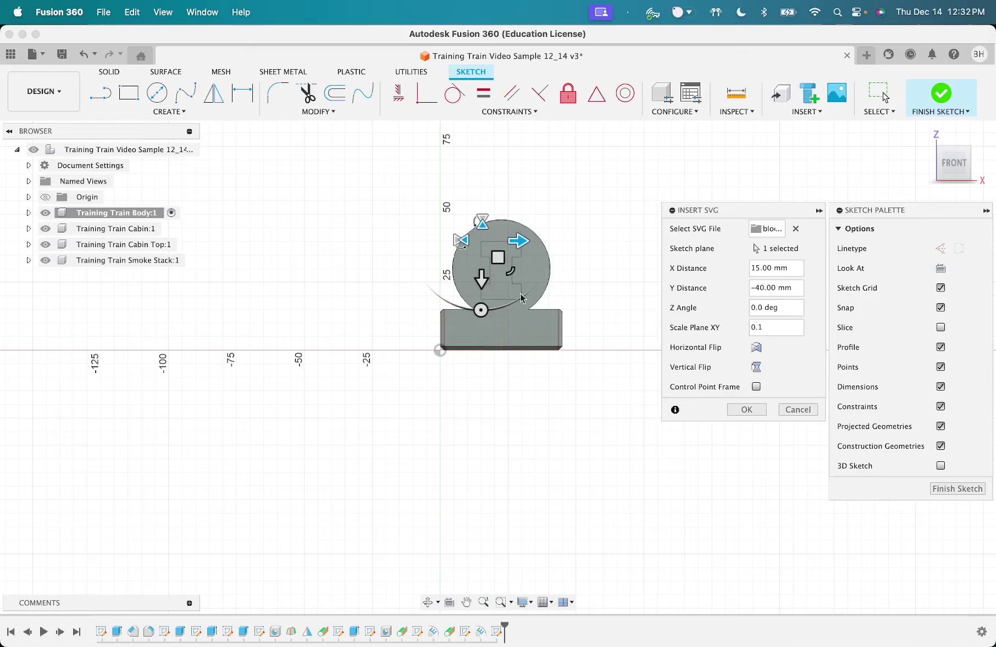
{"action": "left_click", "coordinate": [745, 409]}
{"action": "left_click", "coordinate": [946, 96]}
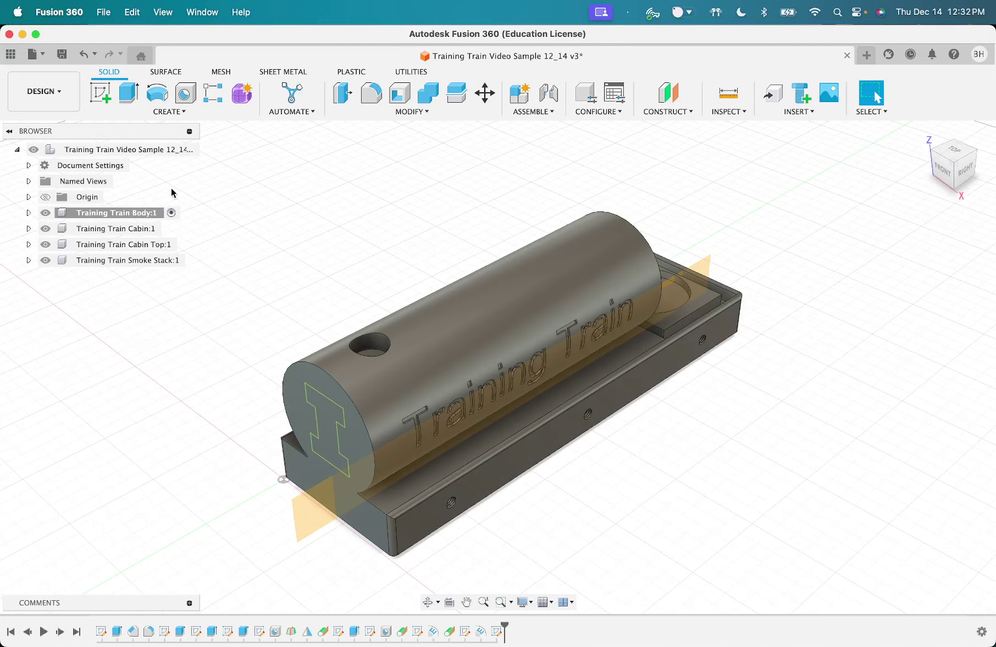
Step: Emboss the block I logo profile into the cylinder's front end face with the recessed effect at a depth of -0.55 mm
{"action": "left_click", "coordinate": [150, 111]}
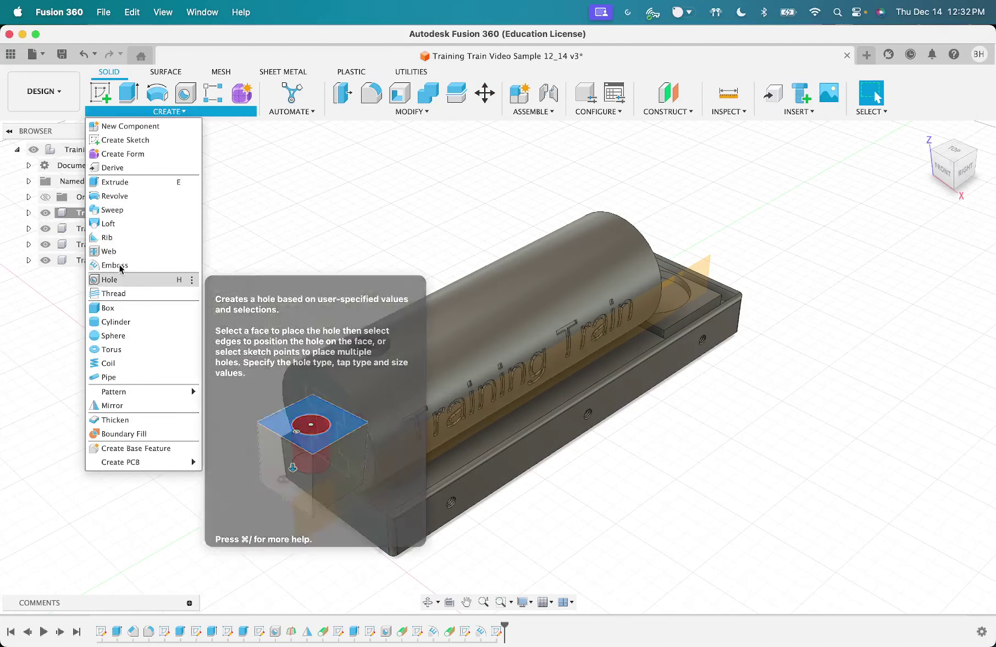
{"action": "left_click", "coordinate": [114, 265]}
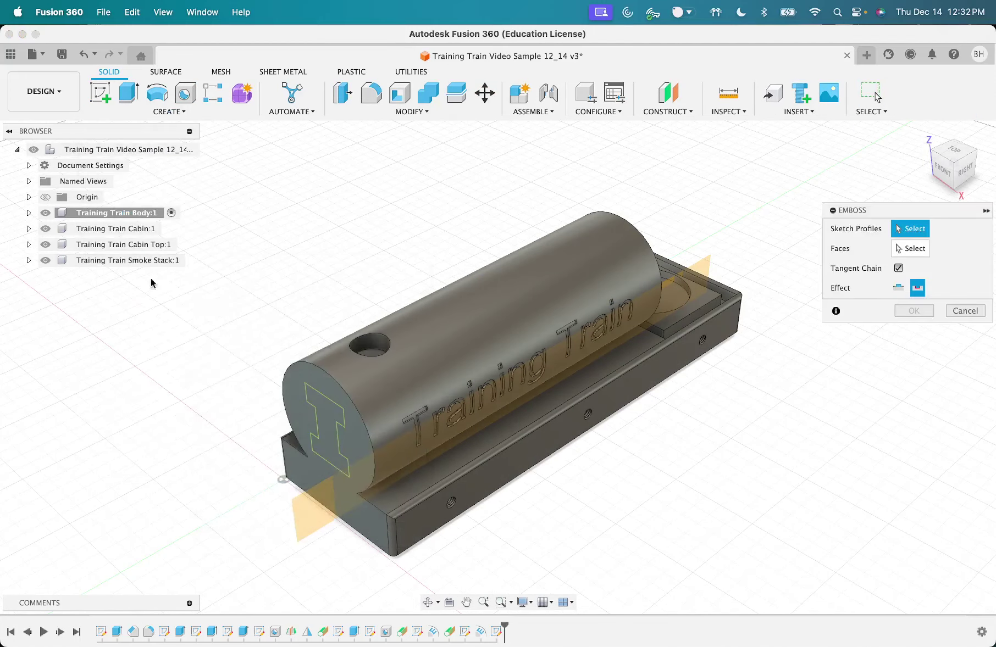
{"action": "left_click", "coordinate": [322, 419]}
{"action": "left_click", "coordinate": [905, 249]}
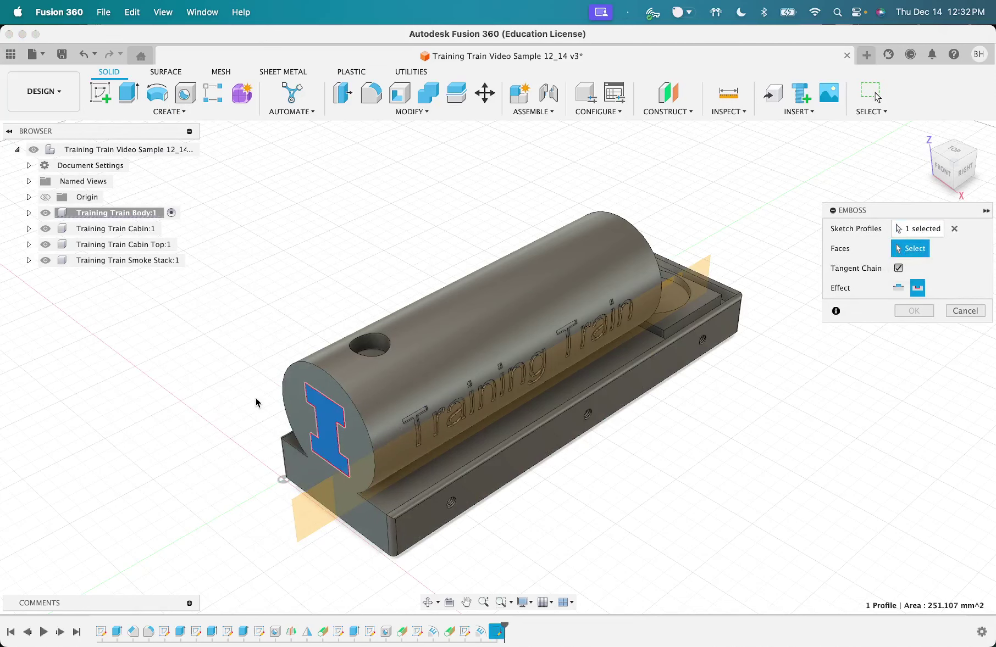
{"action": "left_click", "coordinate": [306, 379]}
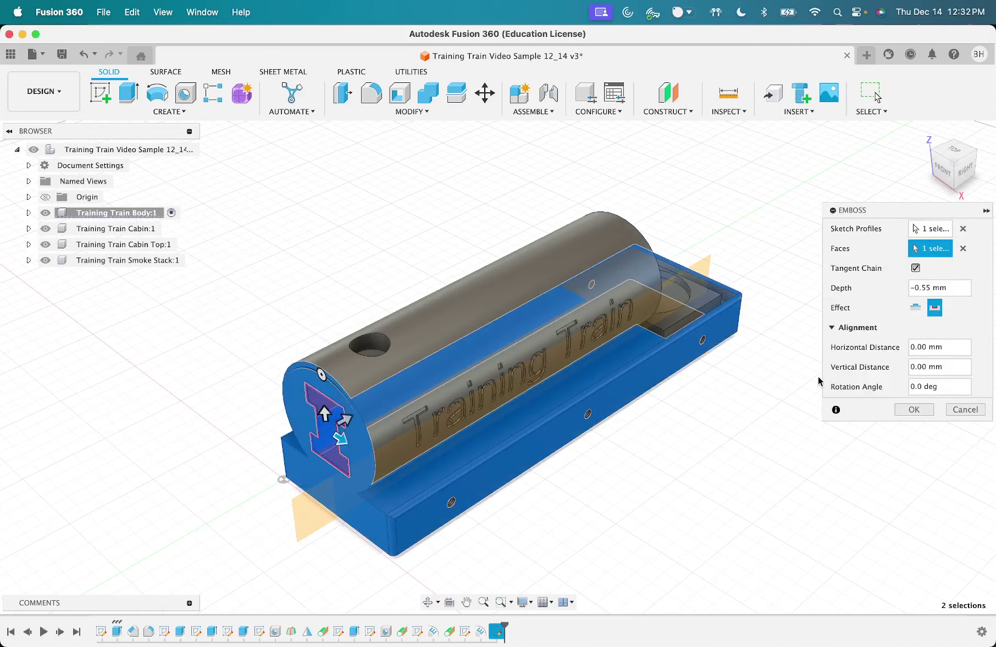
{"action": "left_click", "coordinate": [913, 409]}
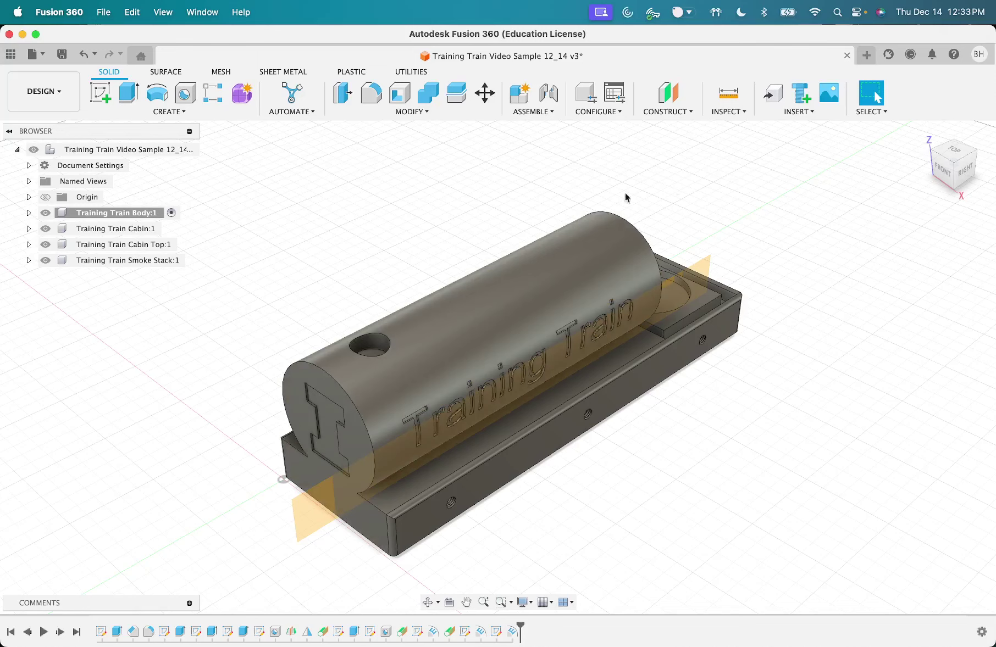
Step: Save the design with version description "Text, Logo and Smoke Stack Slot added" and milestone "Training Train Body Complete"
{"action": "left_click", "coordinate": [924, 134]}
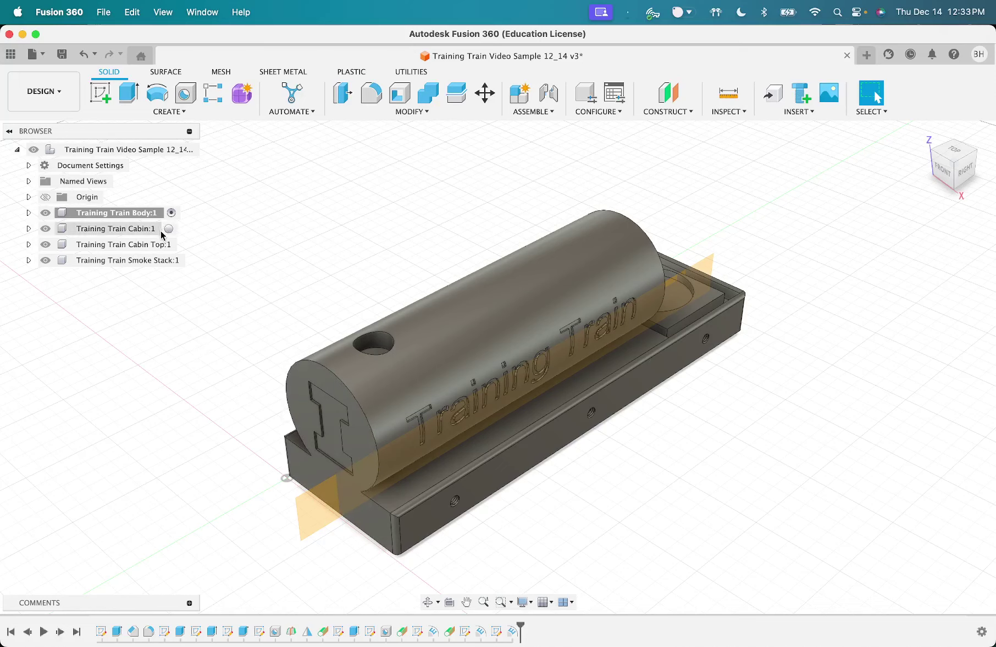
{"action": "key", "text": "super+s"}
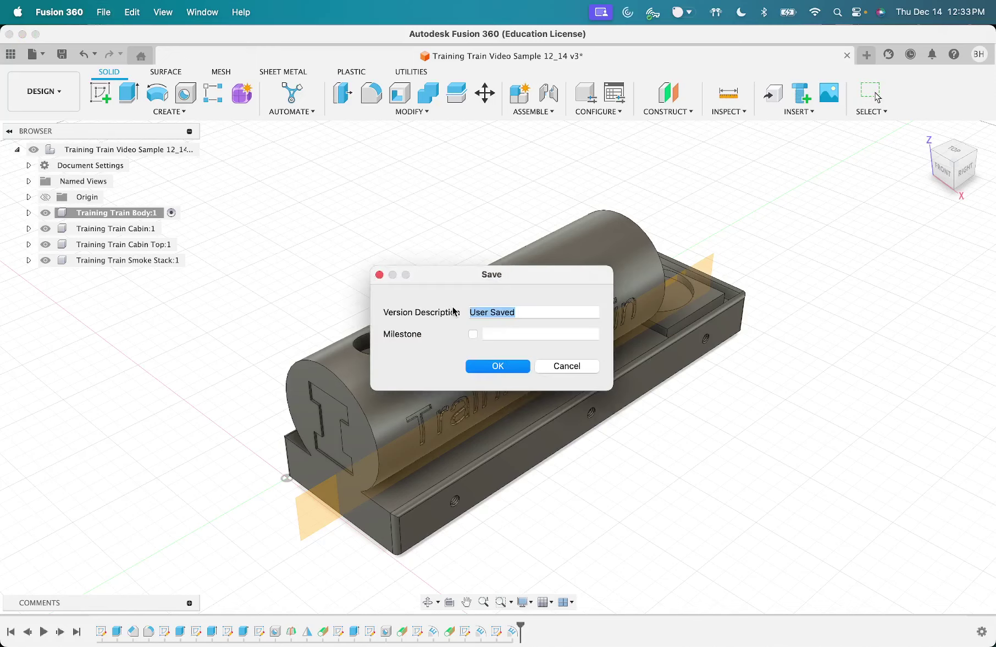
{"action": "type", "text": "Text, Logo and Smoke Stack"}
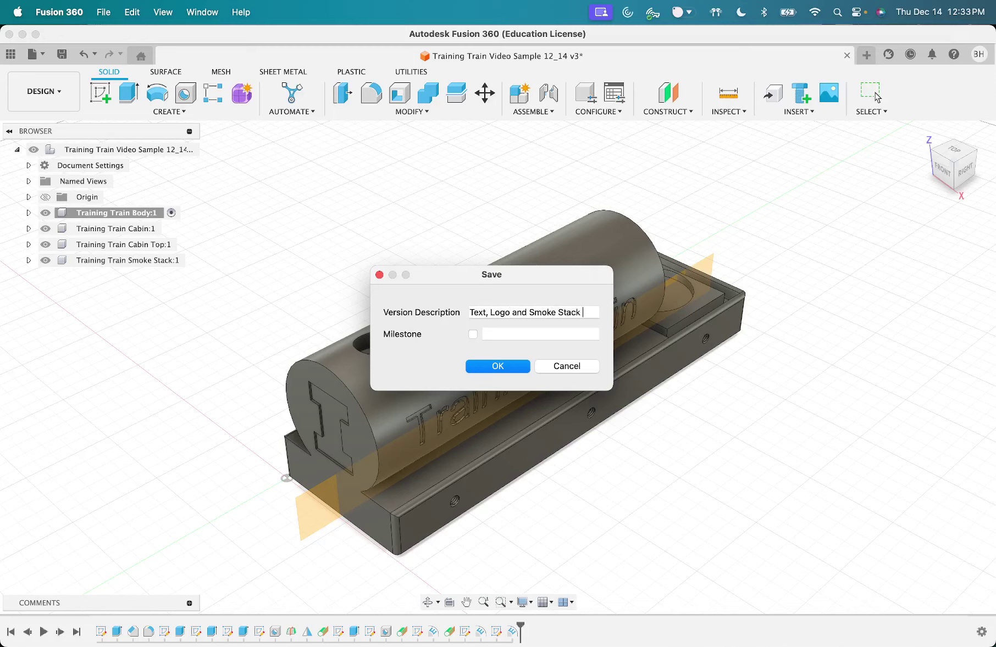
{"action": "type", "text": "Slot"}
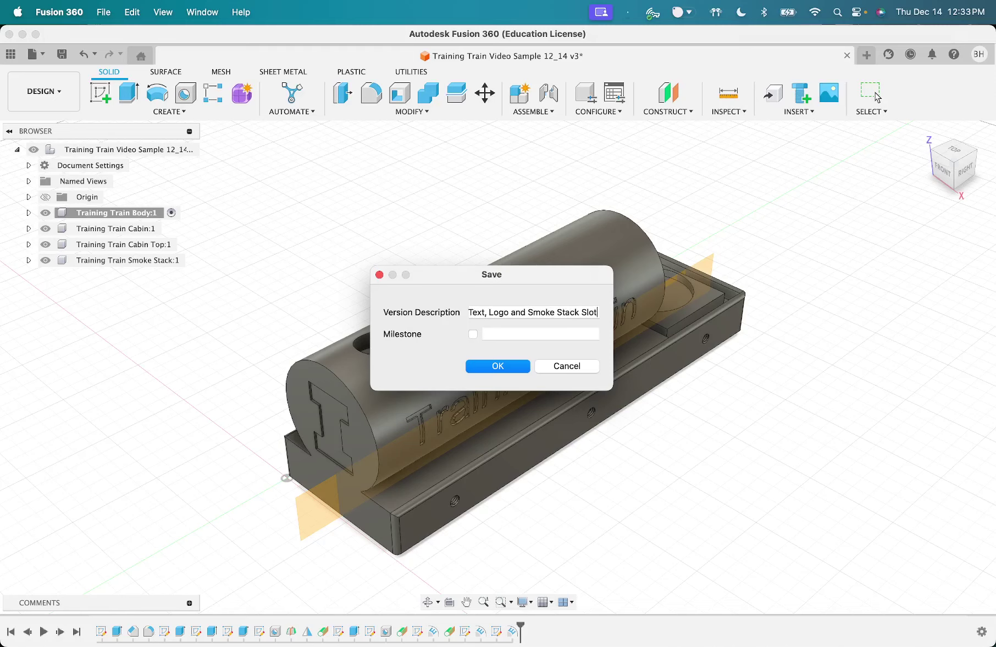
{"action": "type", "text": " added"}
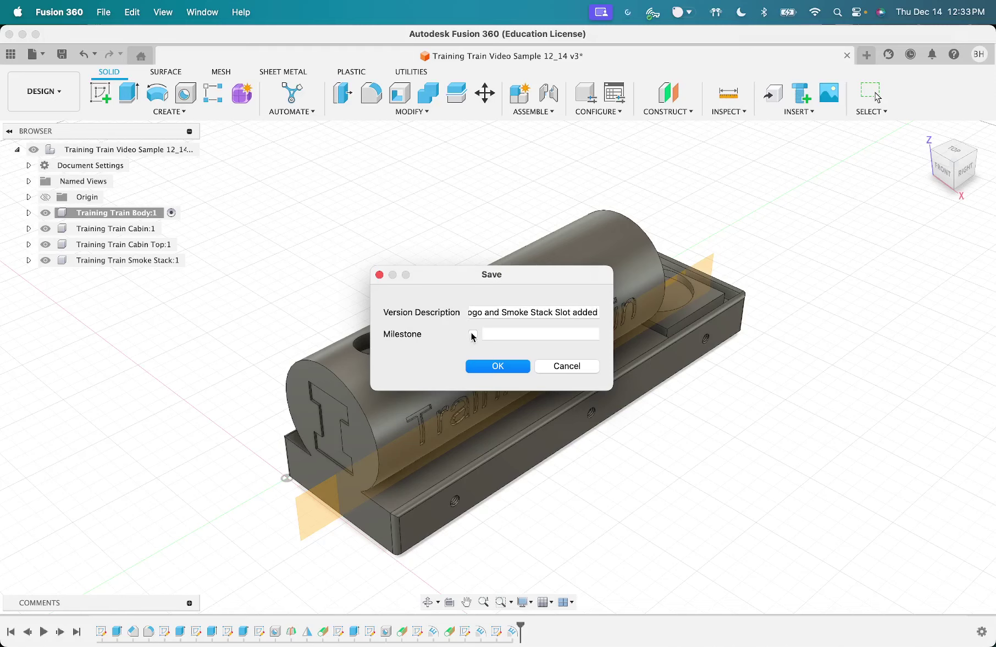
{"action": "left_click", "coordinate": [472, 334]}
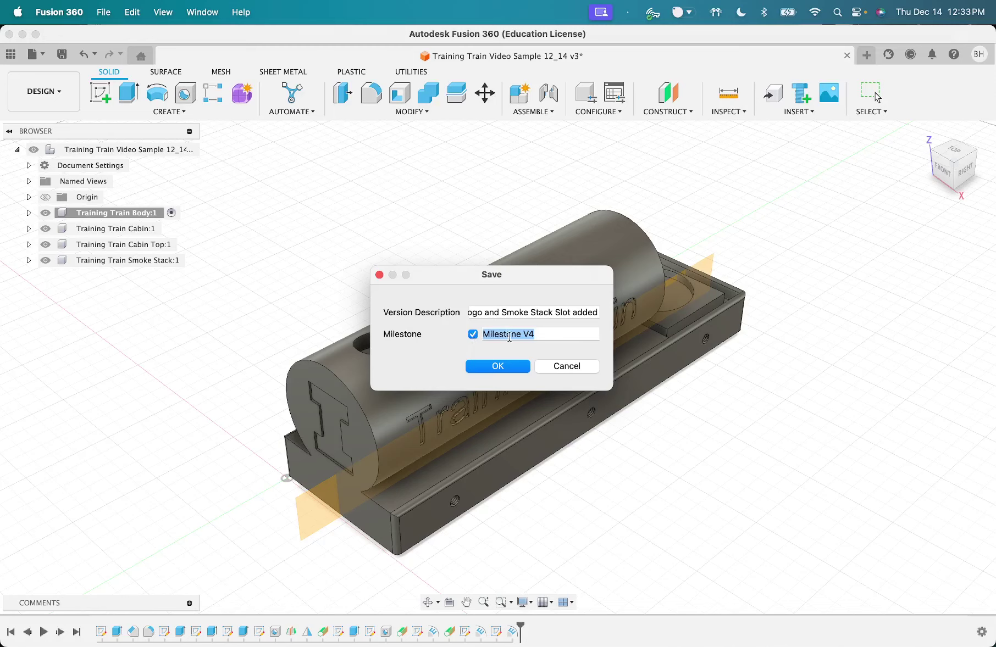
{"action": "type", "text": "Training Train Body Complete"}
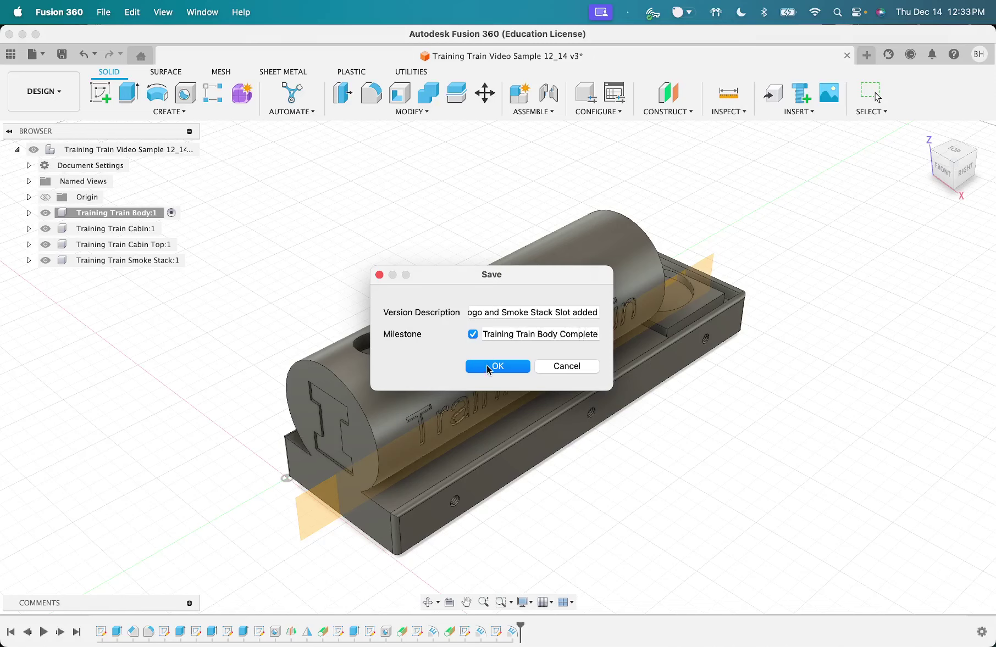
{"action": "left_click", "coordinate": [489, 366]}
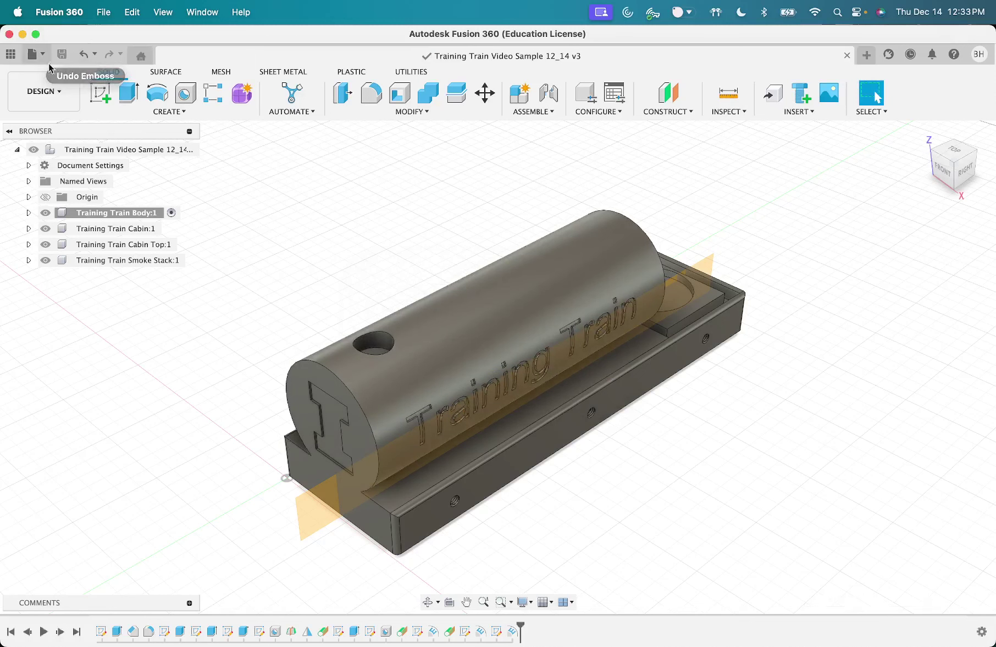
Step: Review the version history of Training Train Video Sample 12_14 among the project files
{"action": "left_click", "coordinate": [8, 59]}
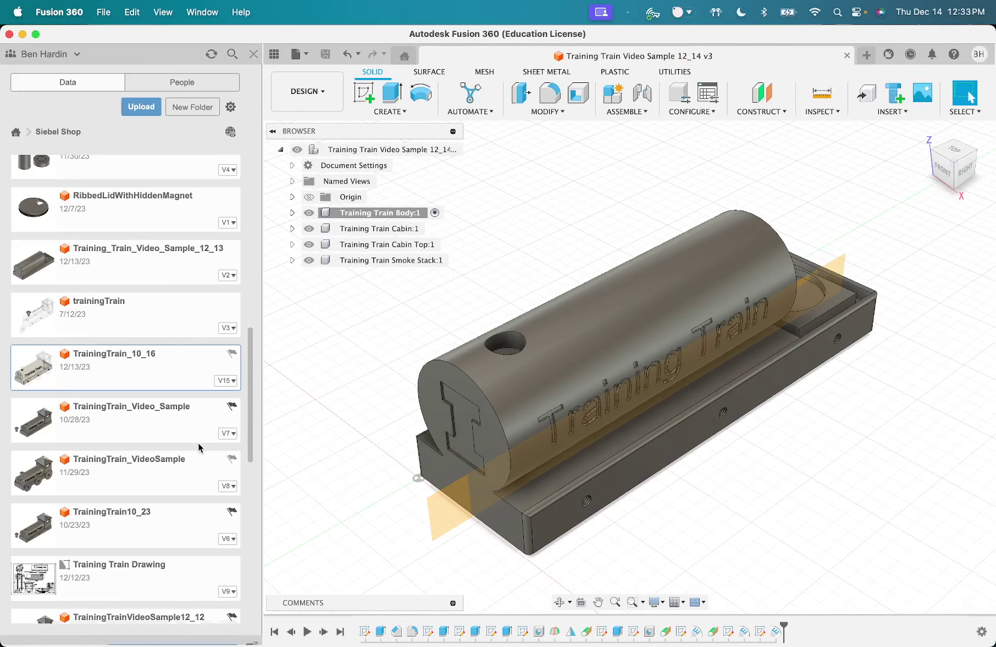
{"action": "scroll", "coordinate": [199, 448], "scroll_direction": "down", "scroll_amount": 5}
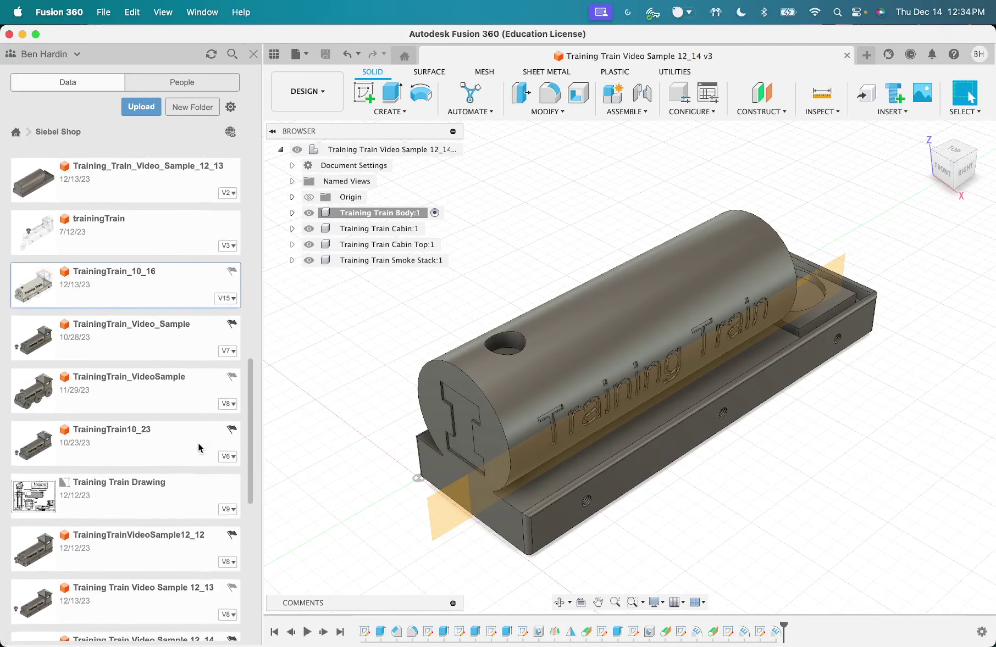
{"action": "scroll", "coordinate": [199, 448], "scroll_direction": "down", "scroll_amount": 2}
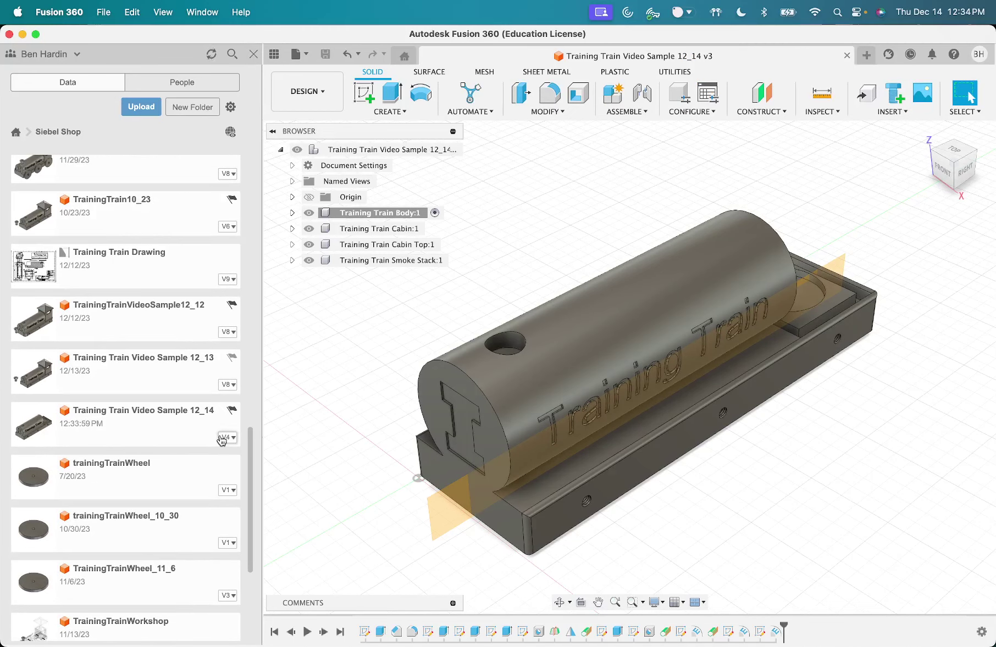
{"action": "left_click", "coordinate": [215, 440]}
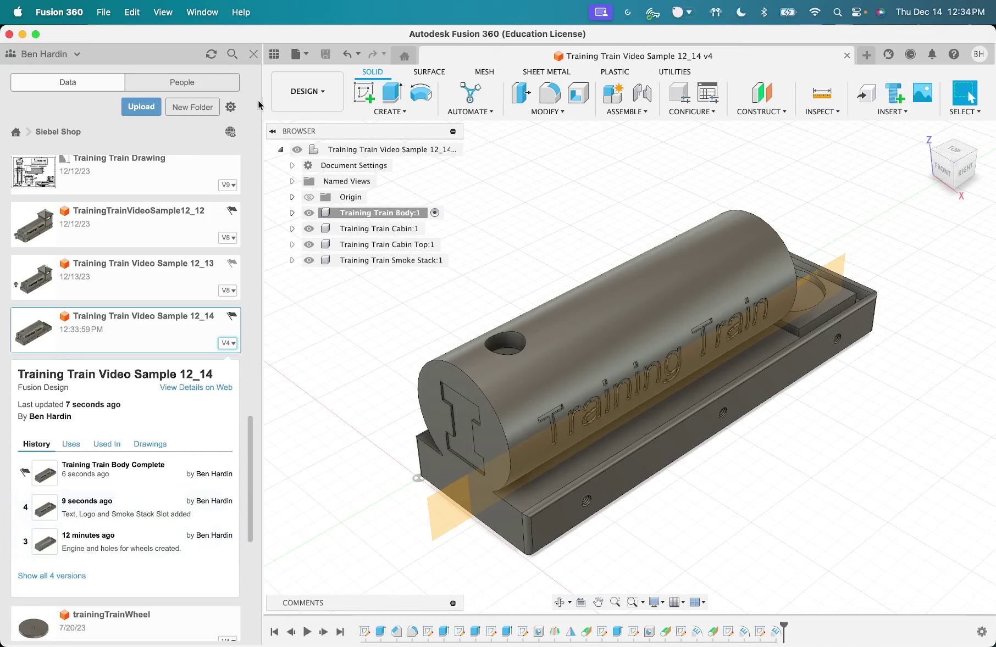
{"action": "left_click", "coordinate": [254, 54]}
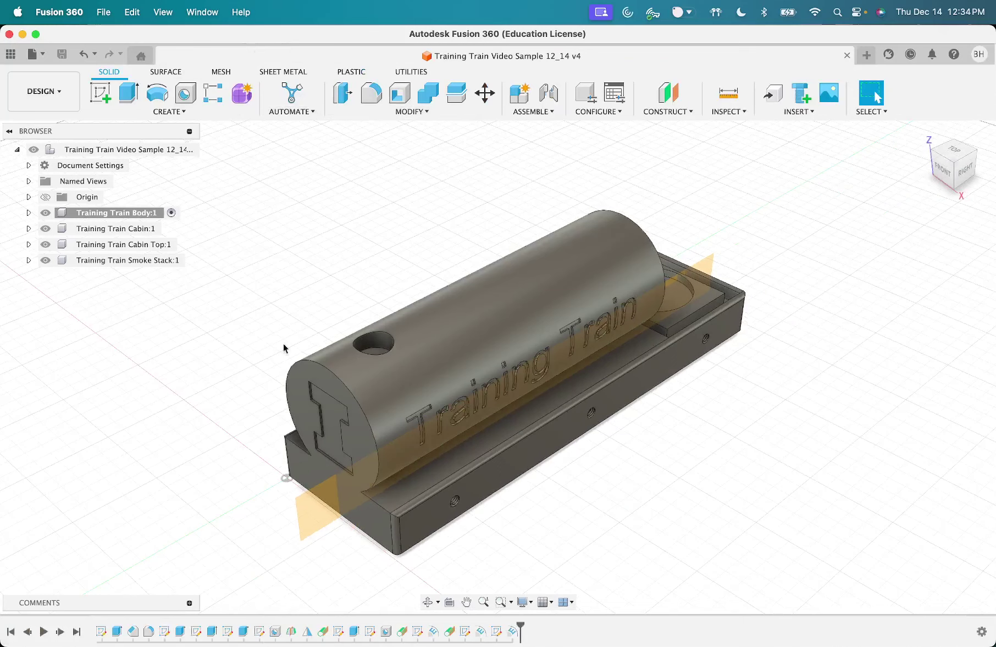
Step: Activate the Training Train Cabin component for editing
{"action": "left_click", "coordinate": [142, 227]}
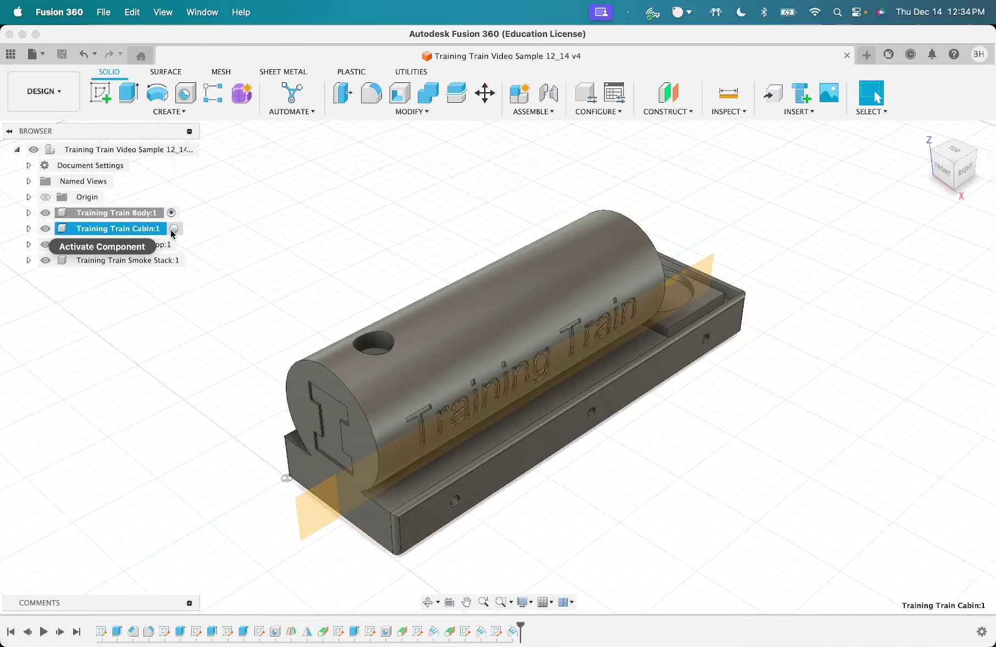
{"action": "left_click", "coordinate": [173, 228]}
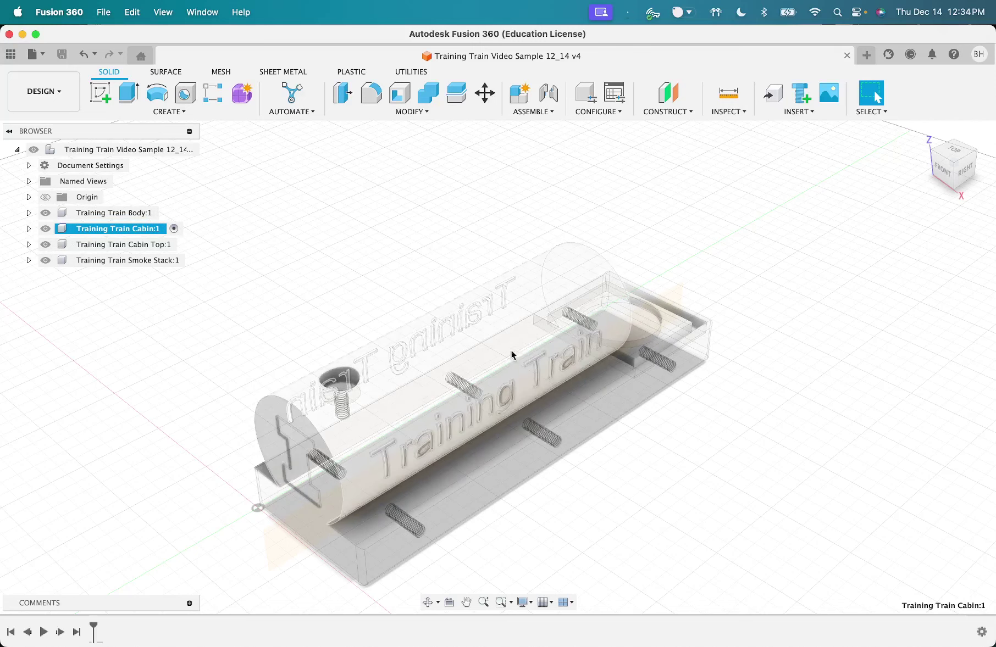
Step: Toggle the visibility of the Training Train Body component off and back on
{"action": "left_click", "coordinate": [45, 212]}
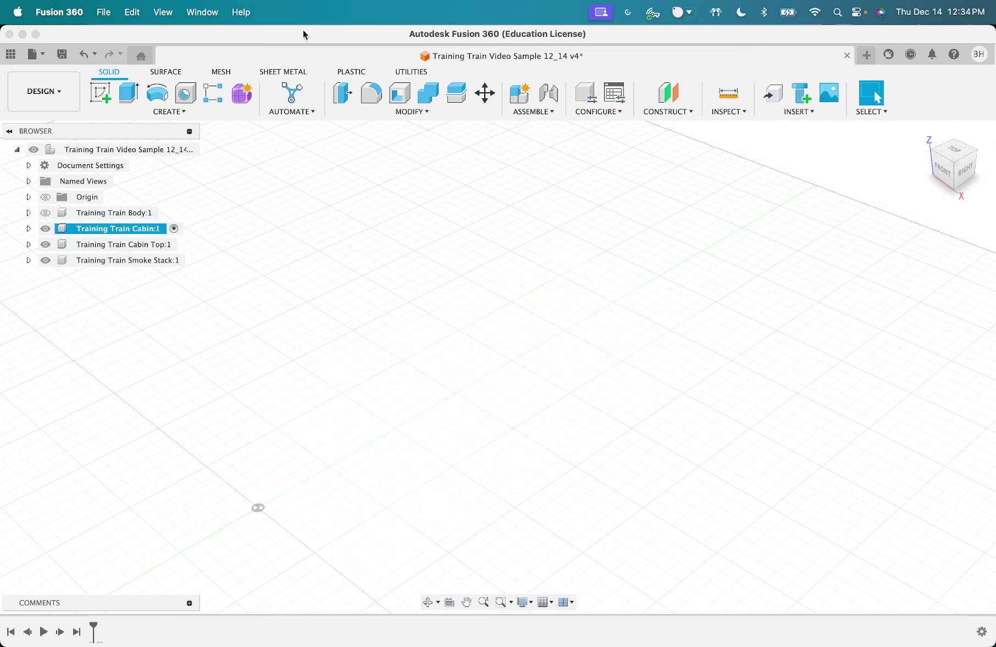
{"action": "left_click", "coordinate": [303, 34]}
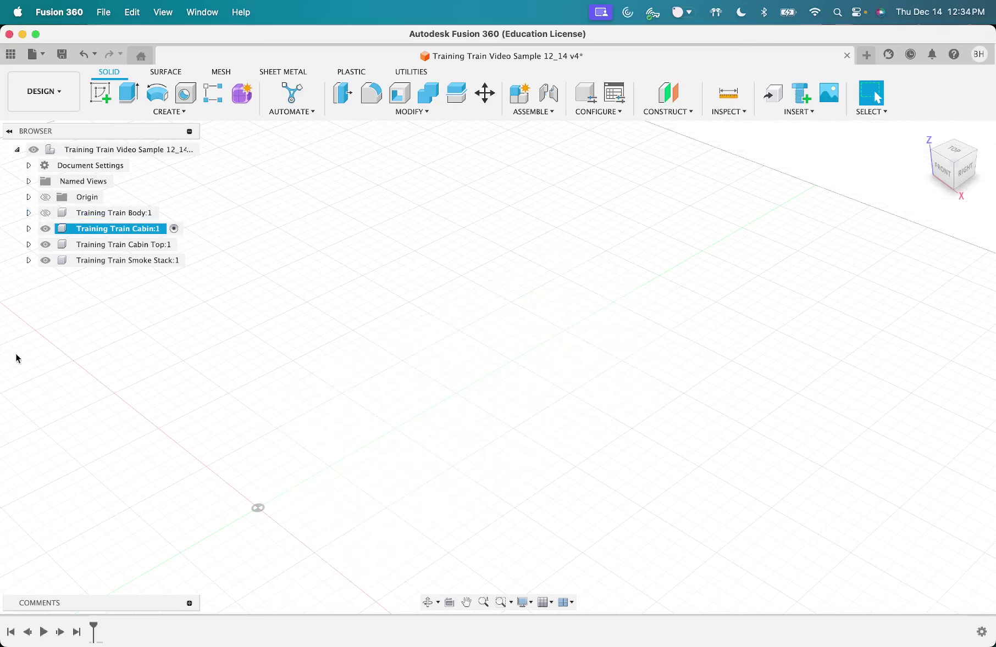
{"action": "left_click", "coordinate": [45, 214]}
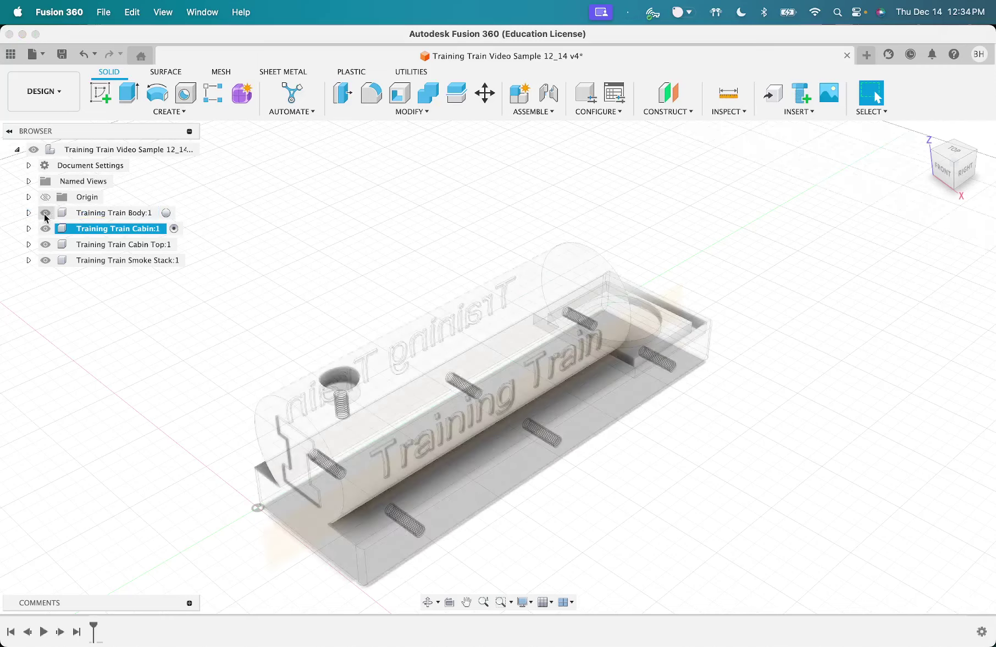
{"action": "left_click", "coordinate": [45, 214]}
{"action": "left_click", "coordinate": [45, 214]}
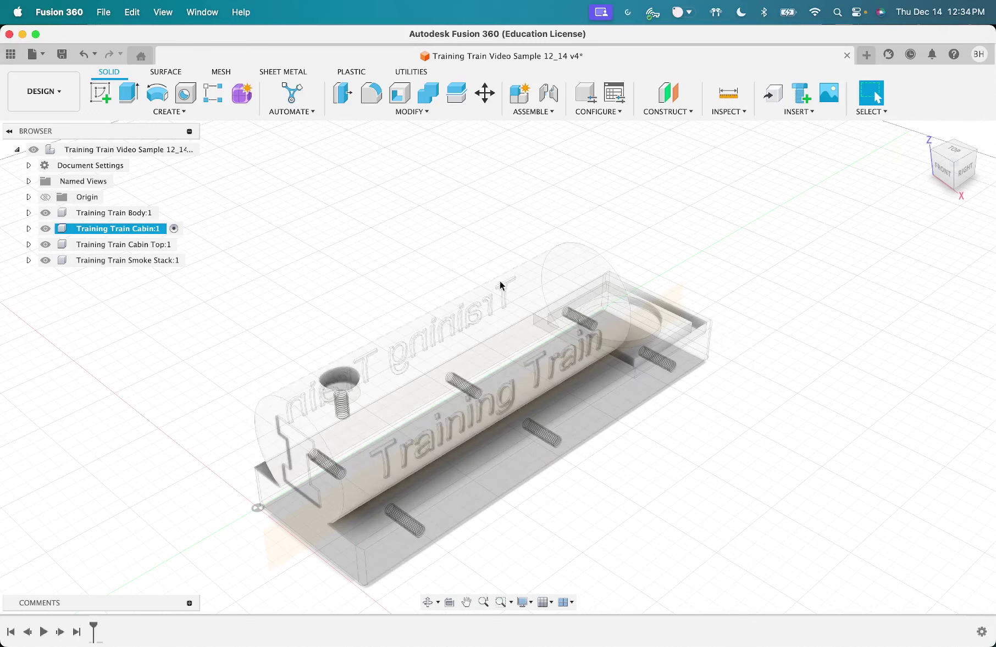
Step: Start a sketch on the flat rear face of the train body, with the top view turned so the cabin area faces up
{"action": "left_click", "coordinate": [954, 152]}
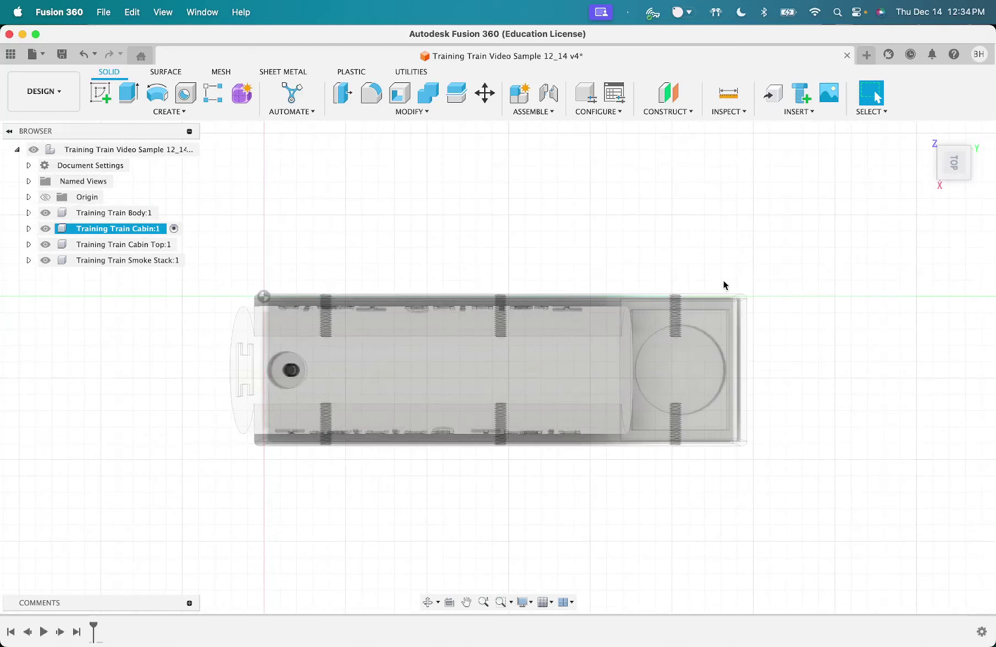
{"action": "left_click", "coordinate": [100, 93]}
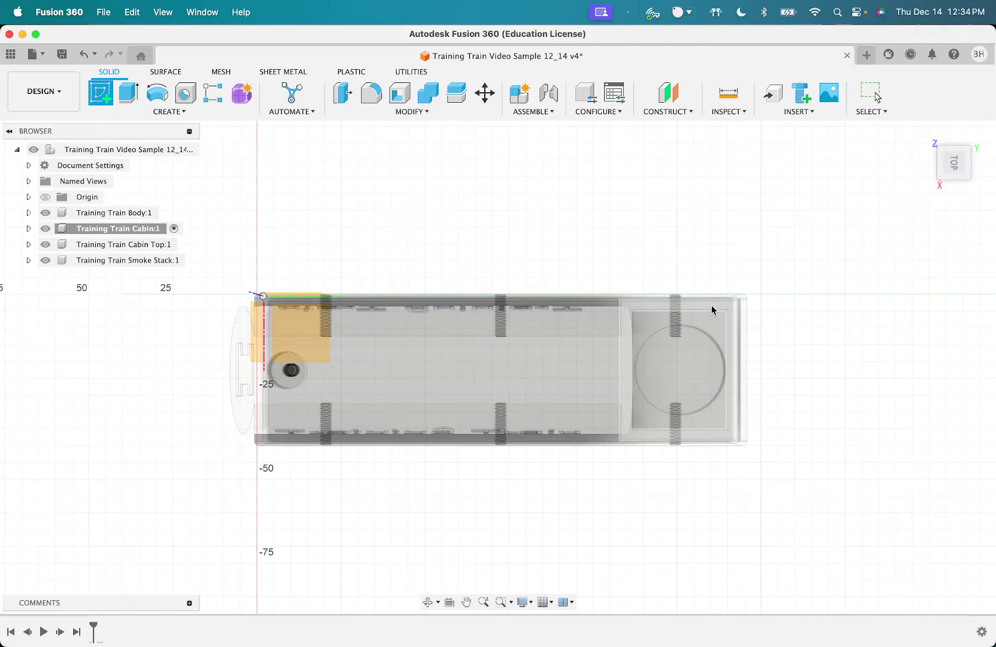
{"action": "left_click", "coordinate": [714, 311]}
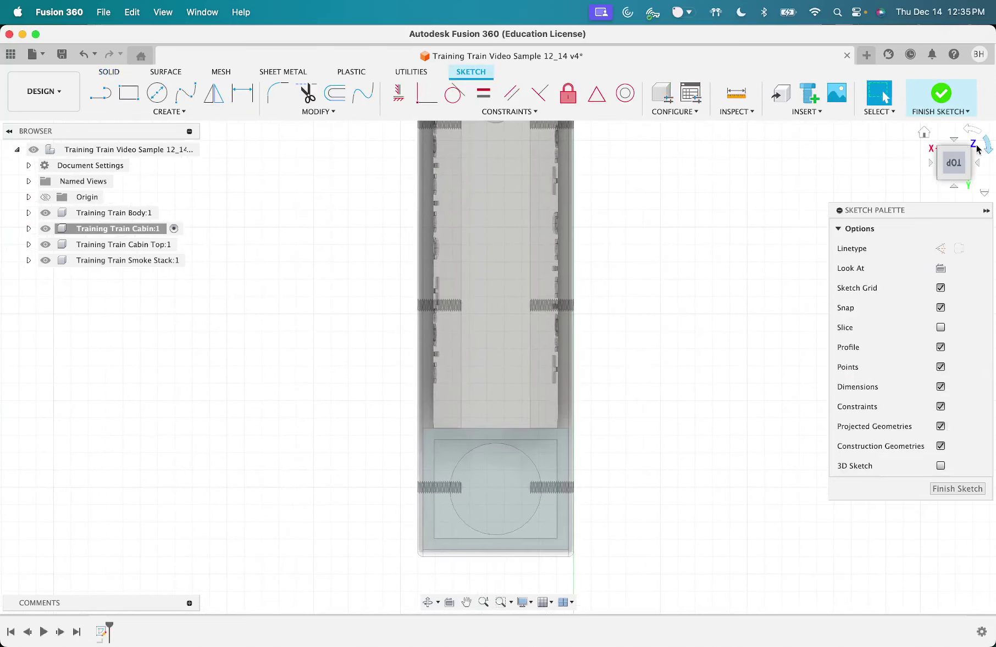
{"action": "left_click", "coordinate": [983, 149]}
{"action": "left_click", "coordinate": [983, 148]}
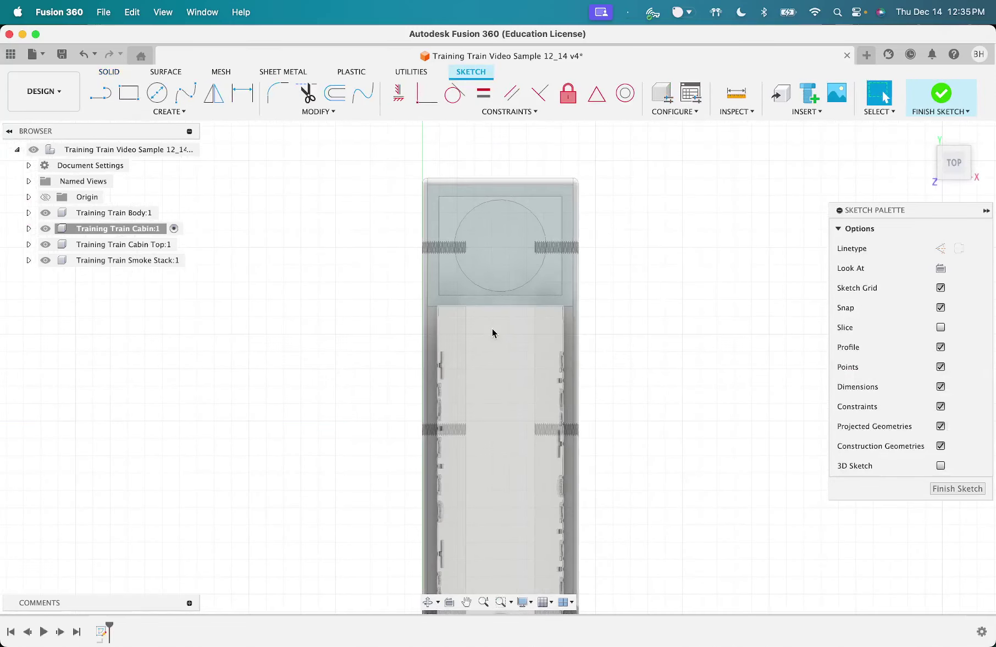
Step: Trace the cabin area's outer edges with a 42 by 35 mm rectangle and its inner outline with a second rectangle, and finish the sketch
{"action": "left_click", "coordinate": [129, 94]}
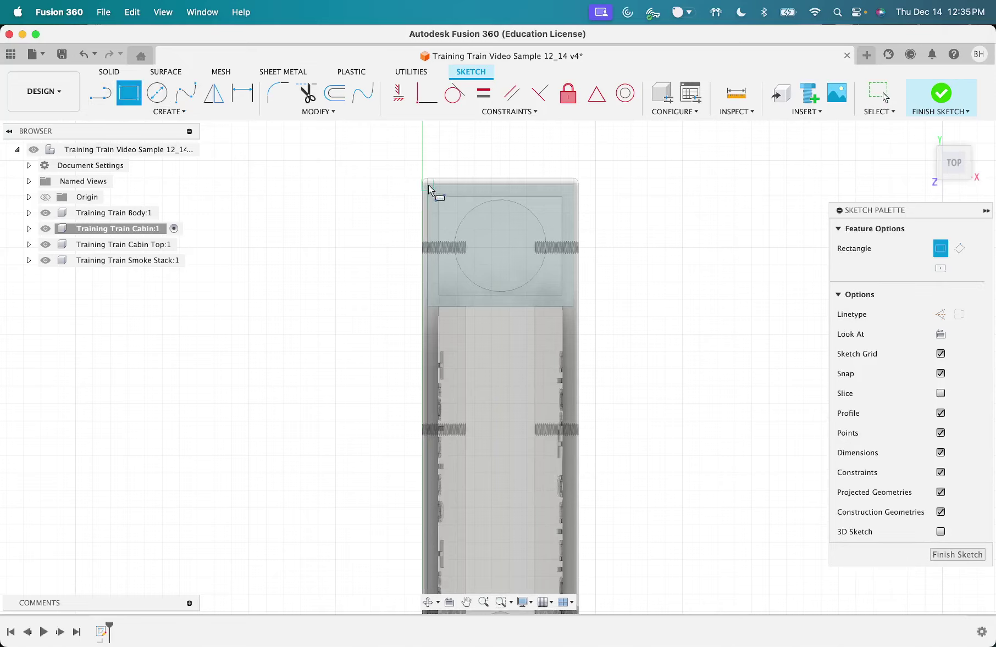
{"action": "left_click", "coordinate": [428, 185]}
{"action": "left_click", "coordinate": [573, 306]}
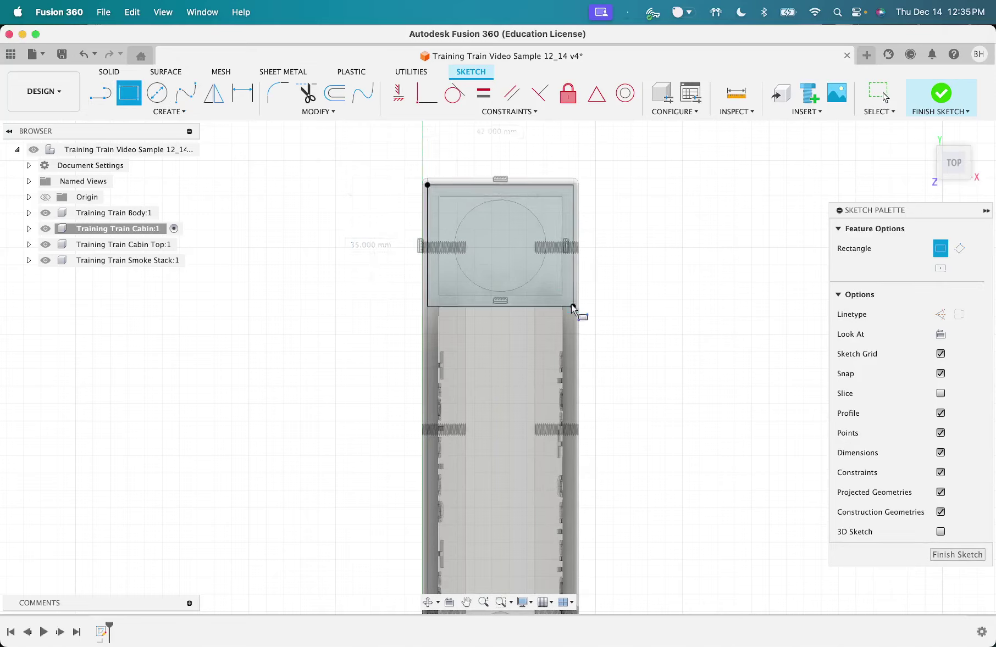
{"action": "left_click", "coordinate": [439, 196]}
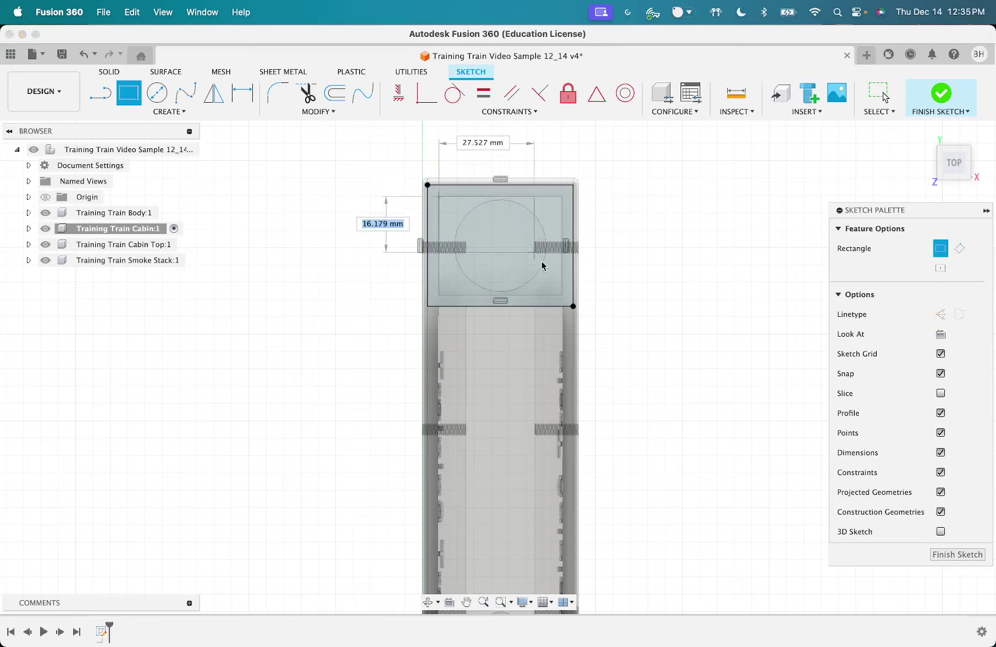
{"action": "left_click", "coordinate": [562, 295]}
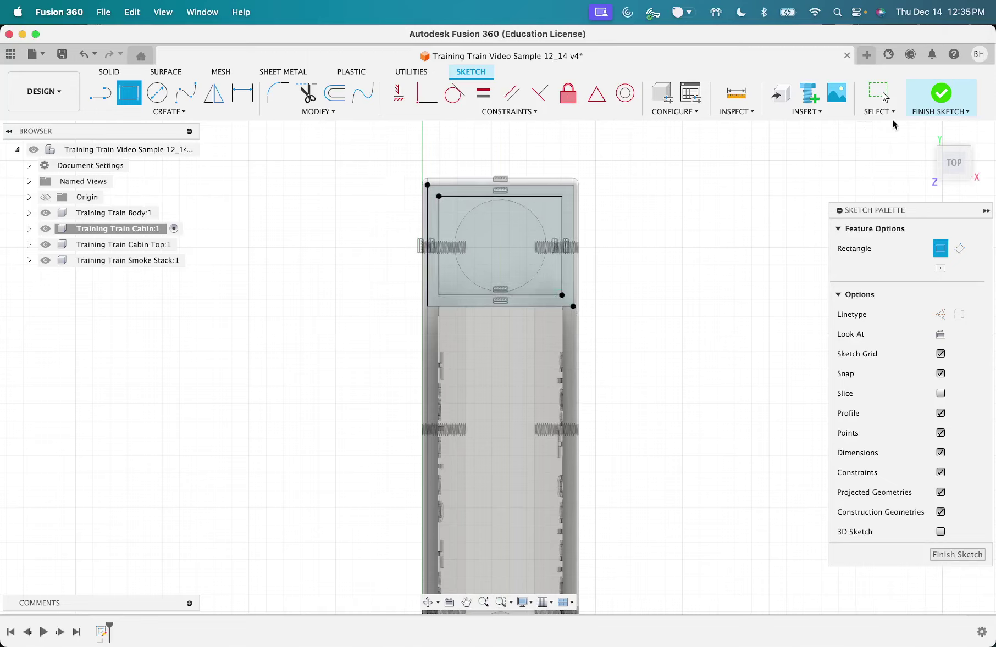
{"action": "left_click", "coordinate": [930, 127]}
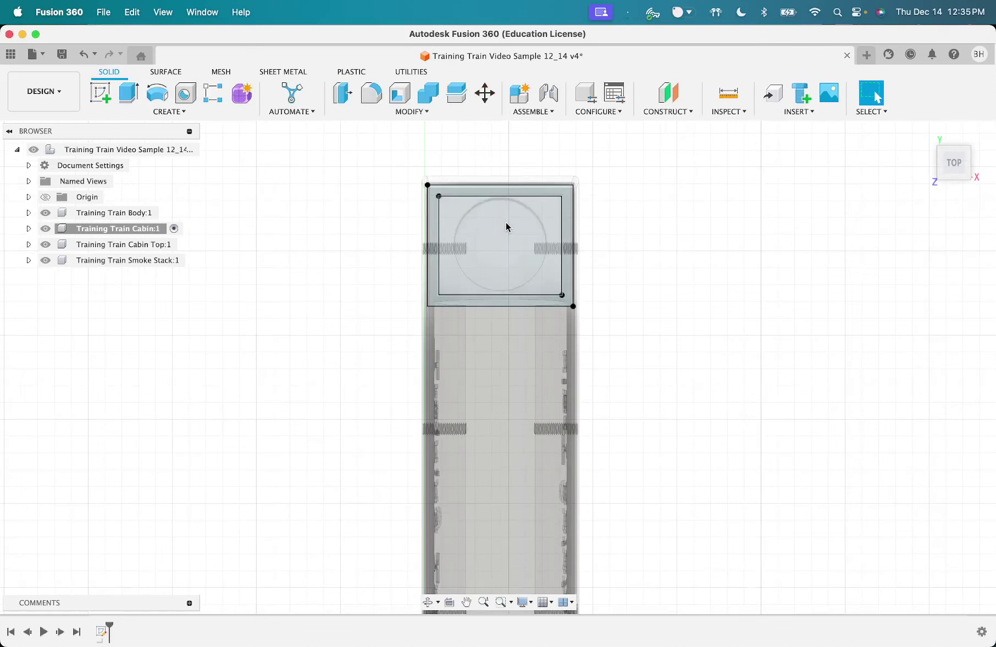
Step: Extrude the frame between the two rectangles upward 44 mm as a new body to form the cabin walls
{"action": "key", "text": "e"}
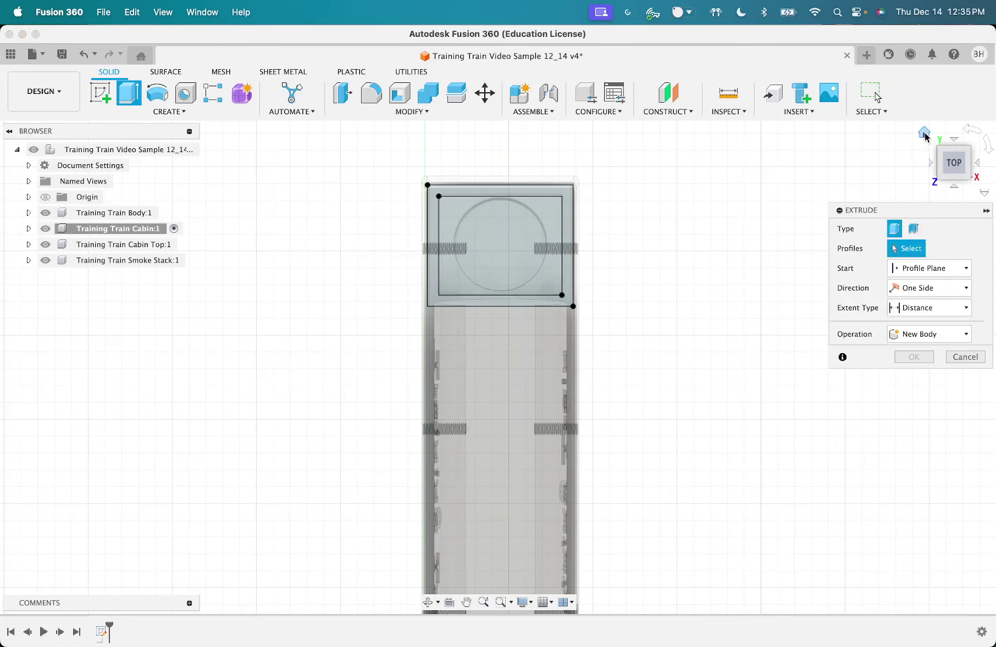
{"action": "left_click", "coordinate": [924, 134]}
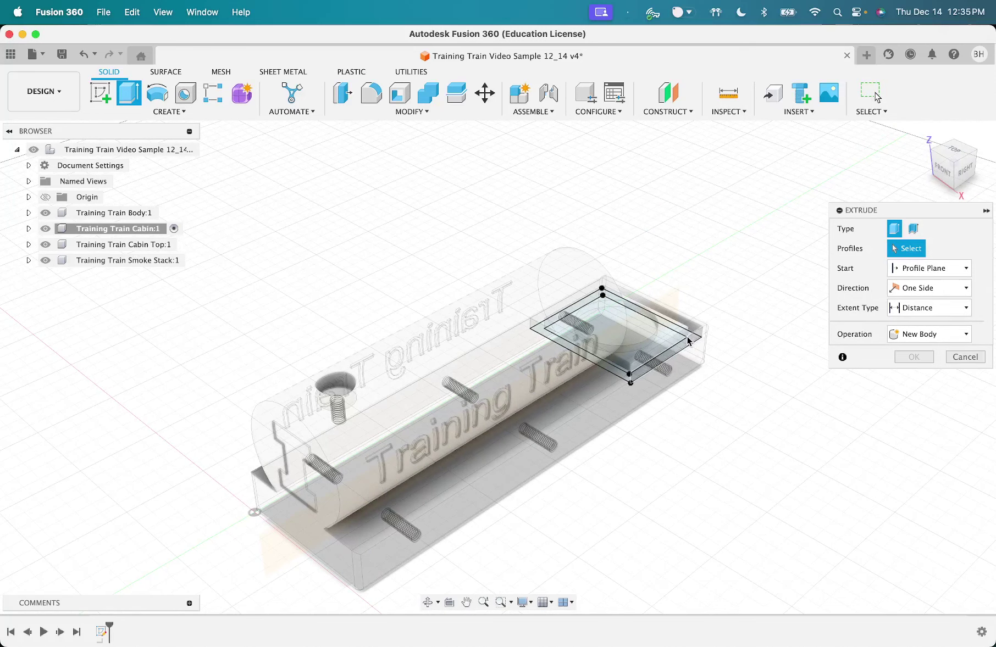
{"action": "left_click", "coordinate": [953, 150]}
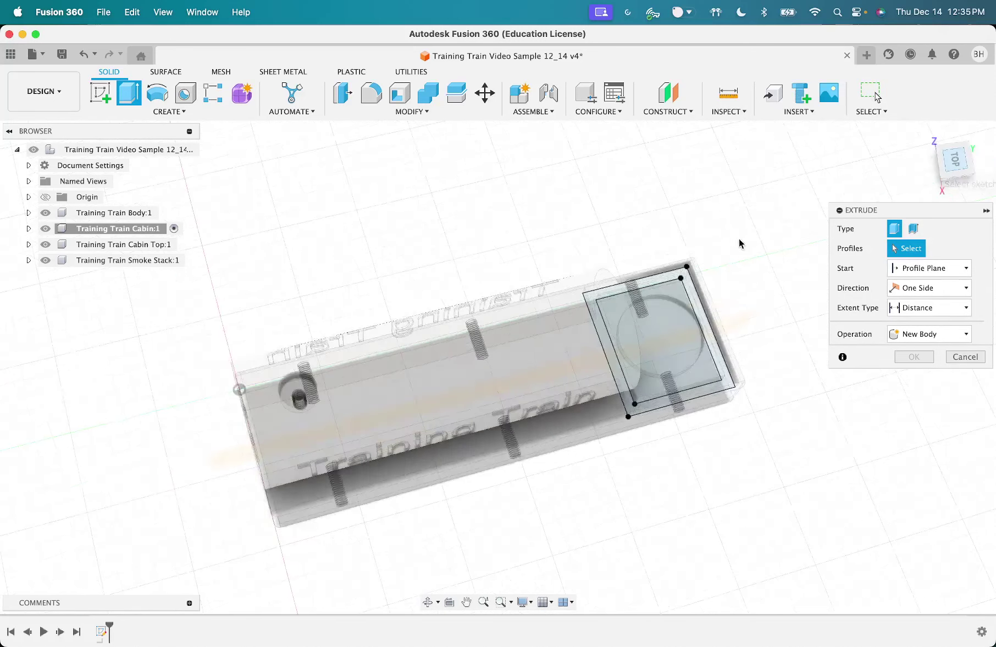
{"action": "left_click", "coordinate": [698, 305]}
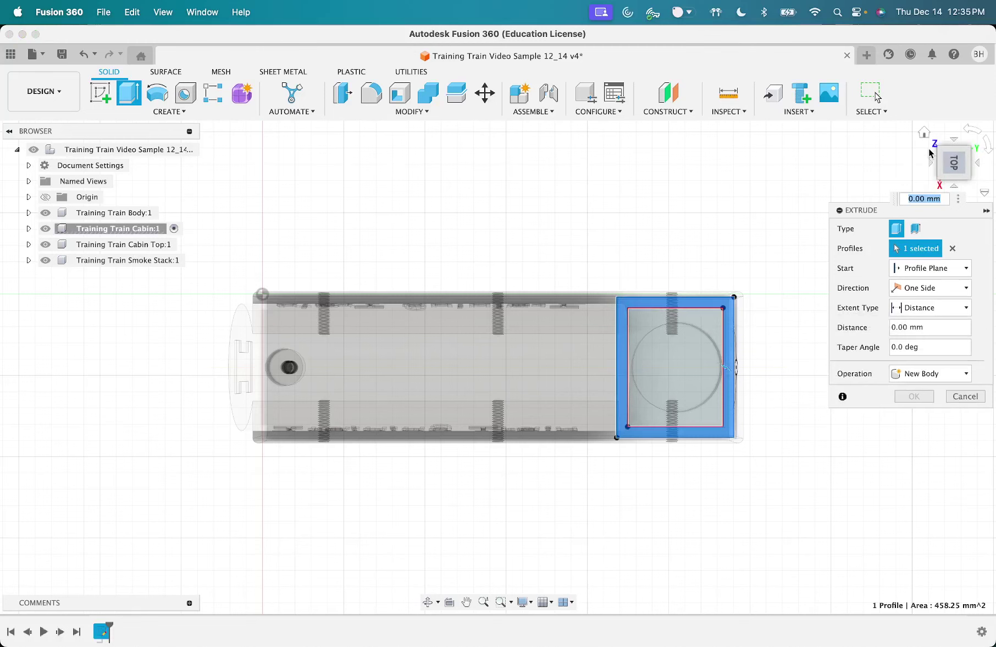
{"action": "left_click", "coordinate": [924, 138]}
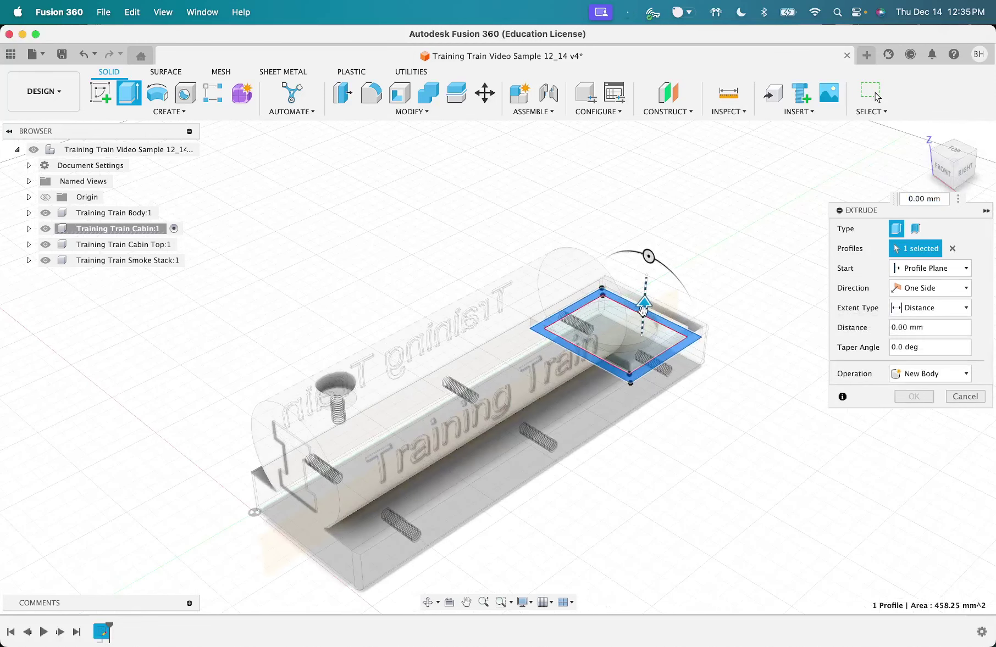
{"action": "left_click_drag", "start_coordinate": [642, 309], "coordinate": [652, 195]}
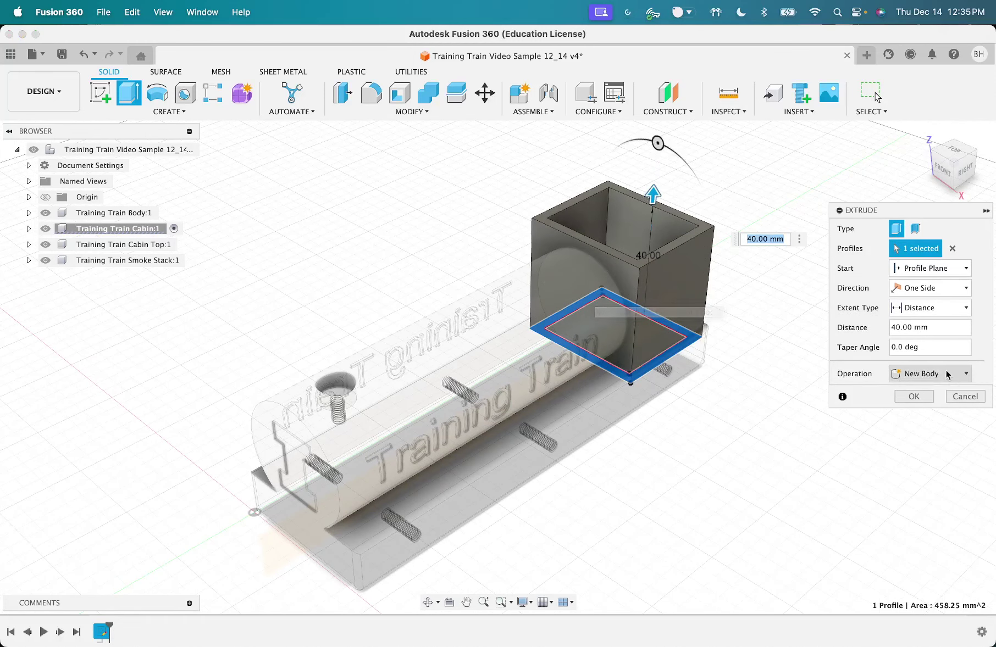
{"action": "left_click", "coordinate": [899, 327]}
{"action": "key", "text": "BackSpace"}
{"action": "type", "text": "4"}
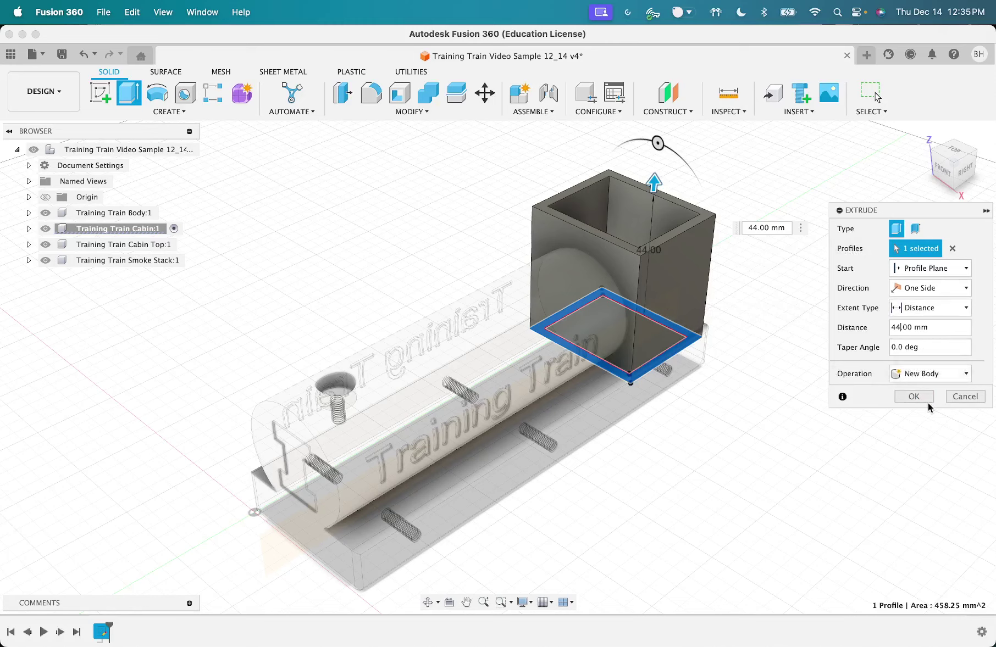
{"action": "left_click", "coordinate": [913, 379]}
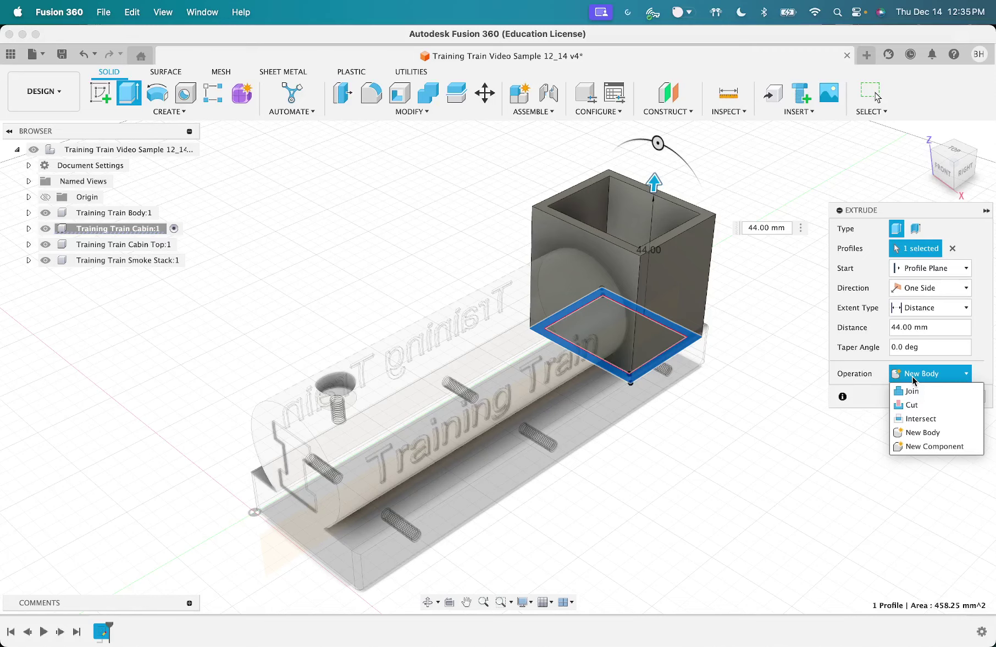
{"action": "left_click", "coordinate": [911, 376]}
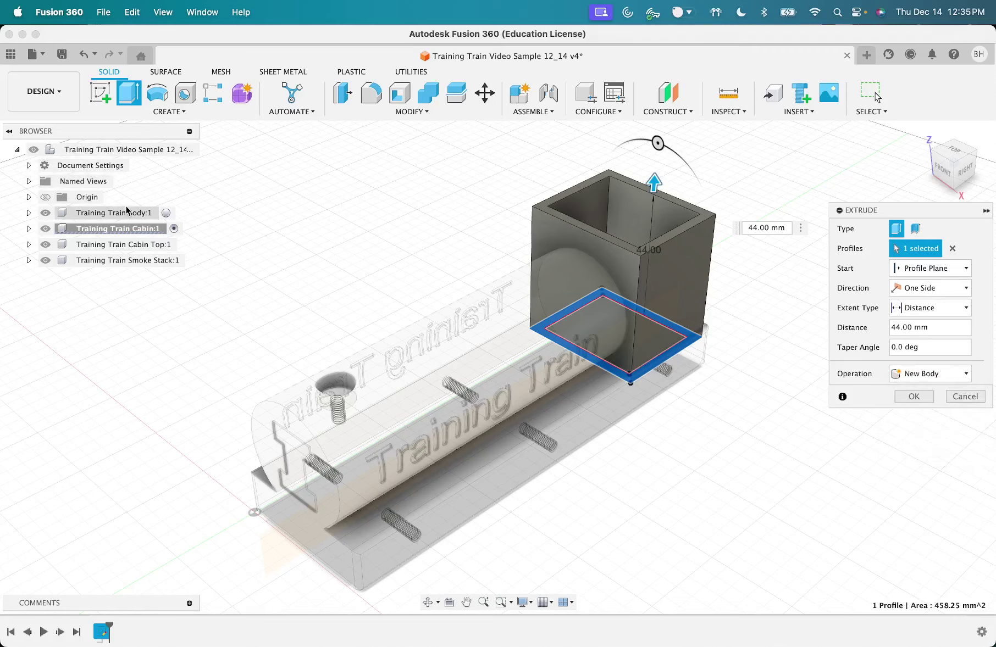
{"action": "left_click", "coordinate": [912, 398]}
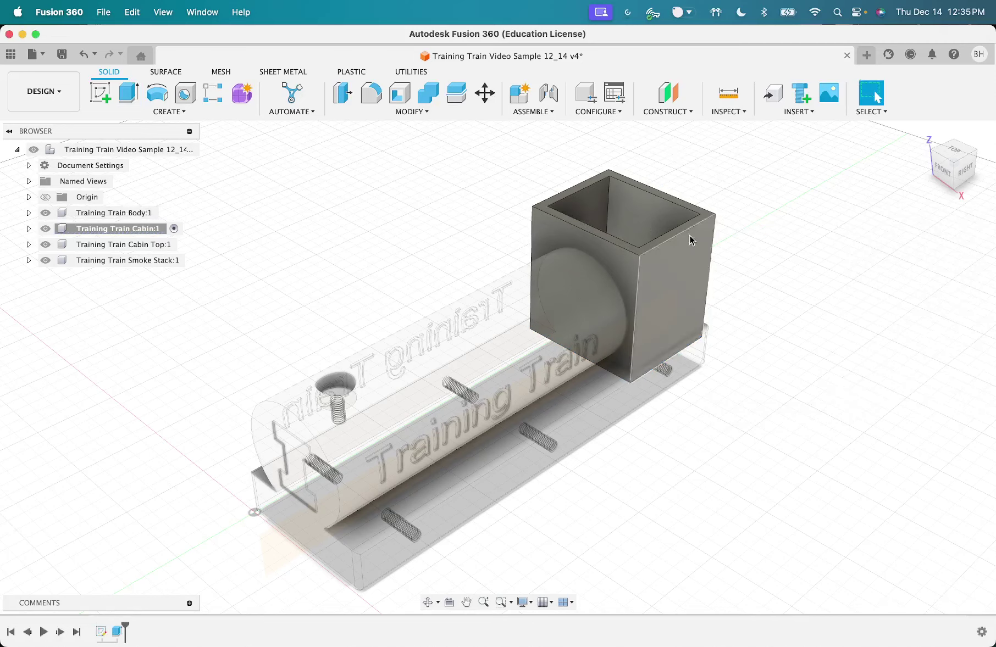
Step: Start a sketch on the cabin's back face and draw a vertical construction line about 97 mm long through it
{"action": "left_click", "coordinate": [973, 158]}
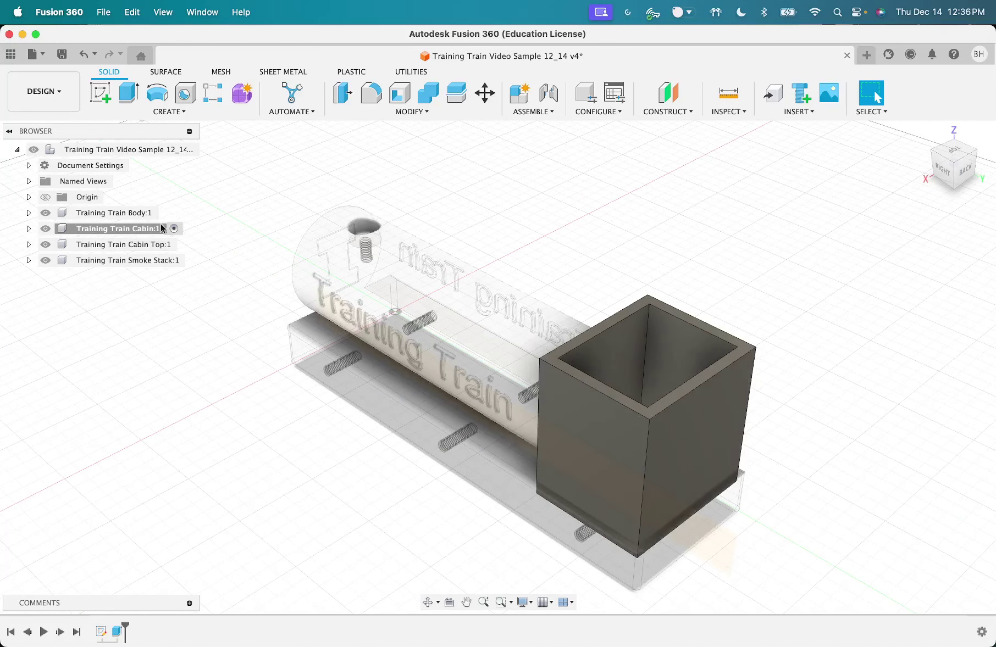
{"action": "left_click", "coordinate": [100, 95]}
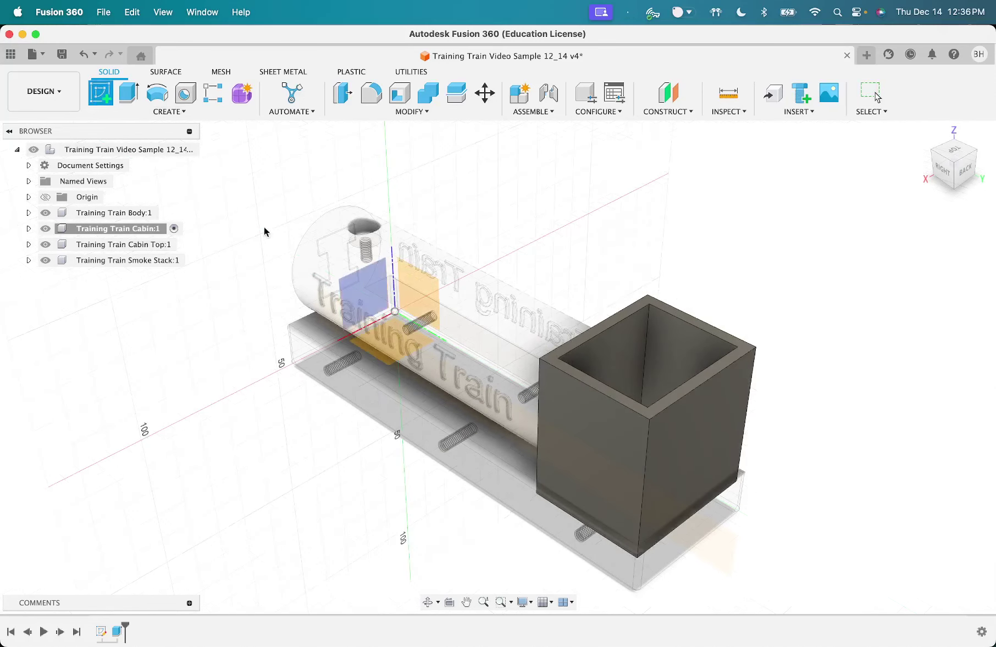
{"action": "left_click", "coordinate": [680, 420]}
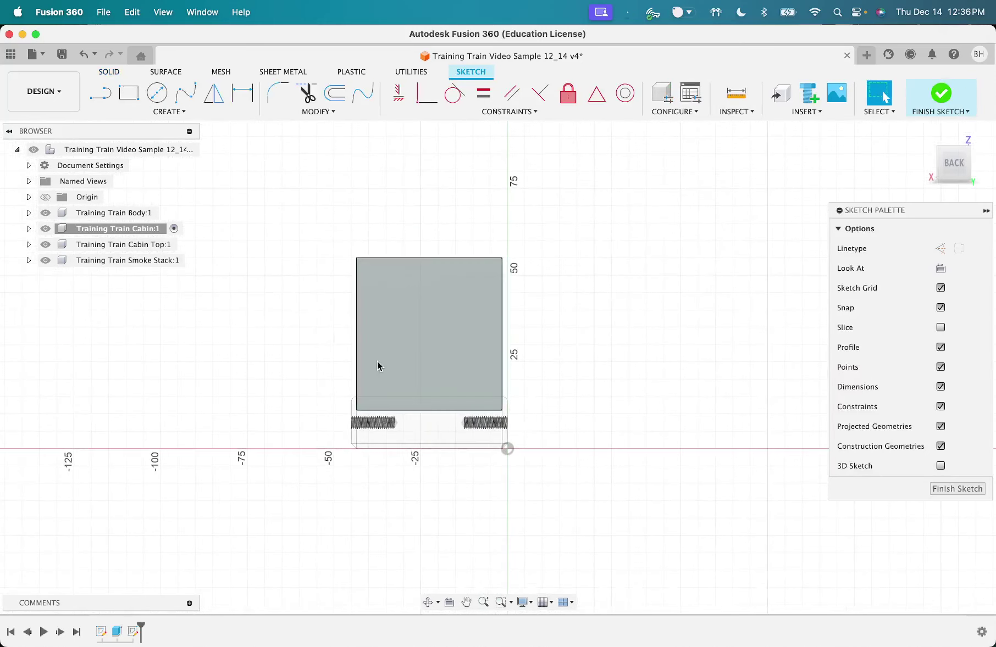
{"action": "key", "text": "l"}
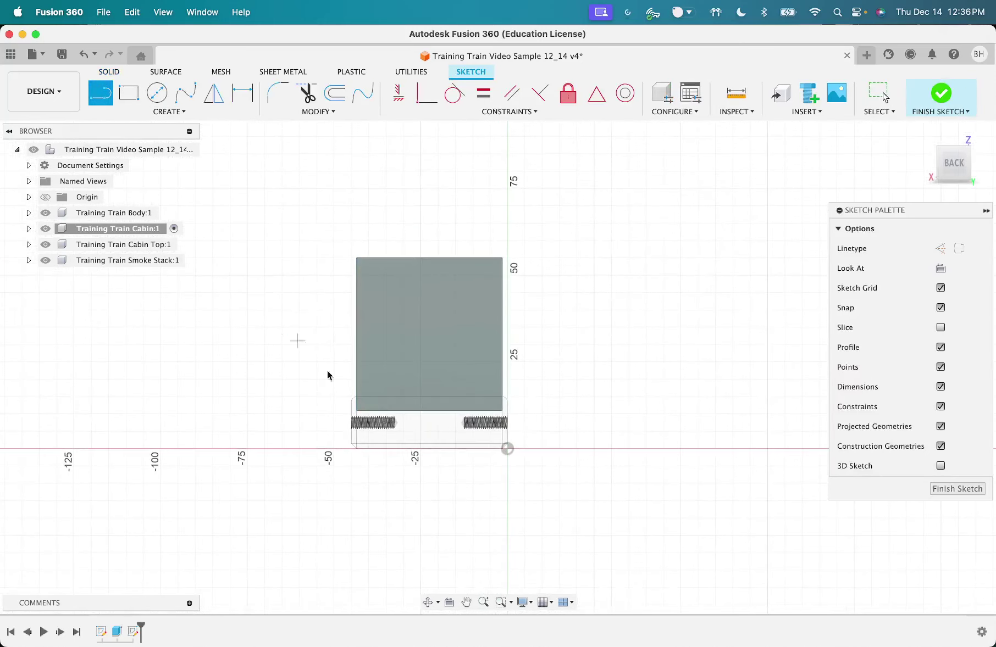
{"action": "left_click", "coordinate": [433, 501]}
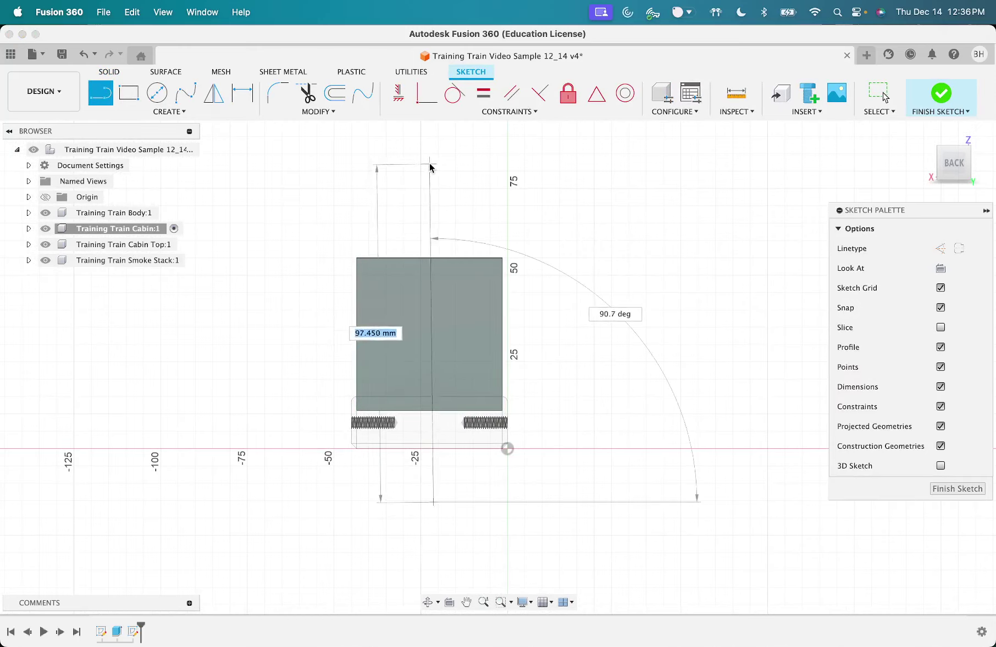
{"action": "left_click", "coordinate": [434, 164]}
{"action": "key", "text": "Escape"}
{"action": "left_click", "coordinate": [433, 194]}
{"action": "key", "text": "x"}
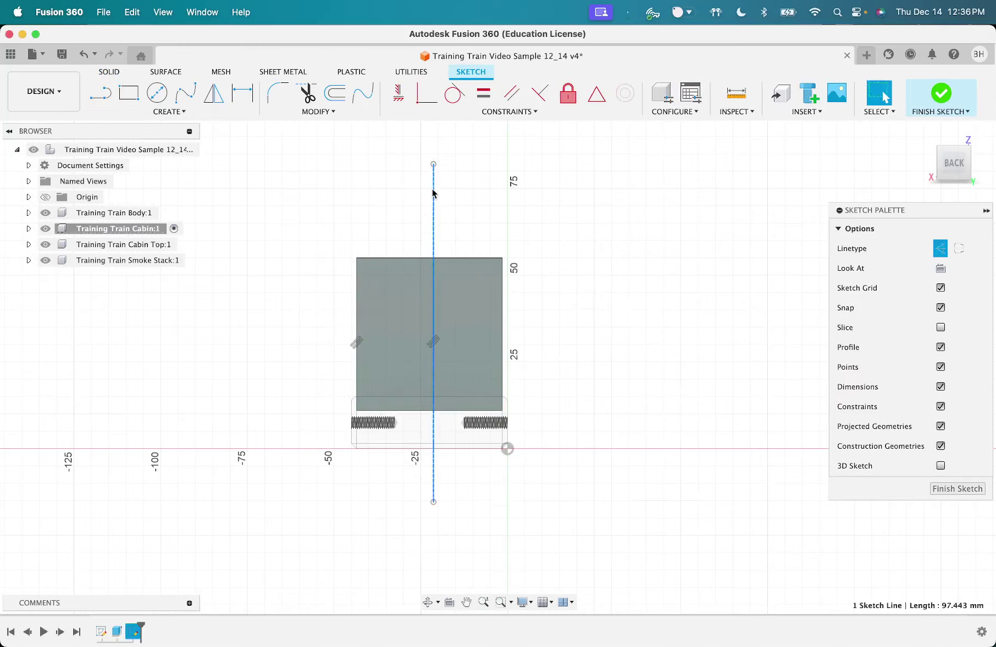
{"action": "key", "text": "Escape"}
Step: Centre the construction line on the train body's horizontal edge near the cabin's base with a Midpoint constraint
{"action": "left_click", "coordinate": [596, 93]}
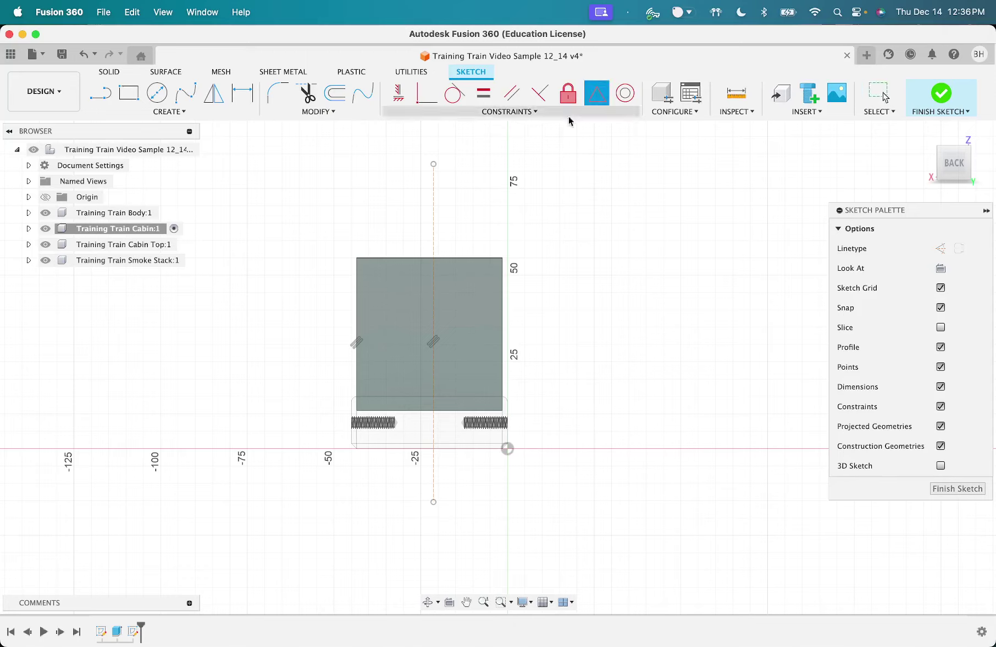
{"action": "left_click", "coordinate": [434, 217]}
{"action": "left_click", "coordinate": [448, 401]}
{"action": "key", "text": "Escape"}
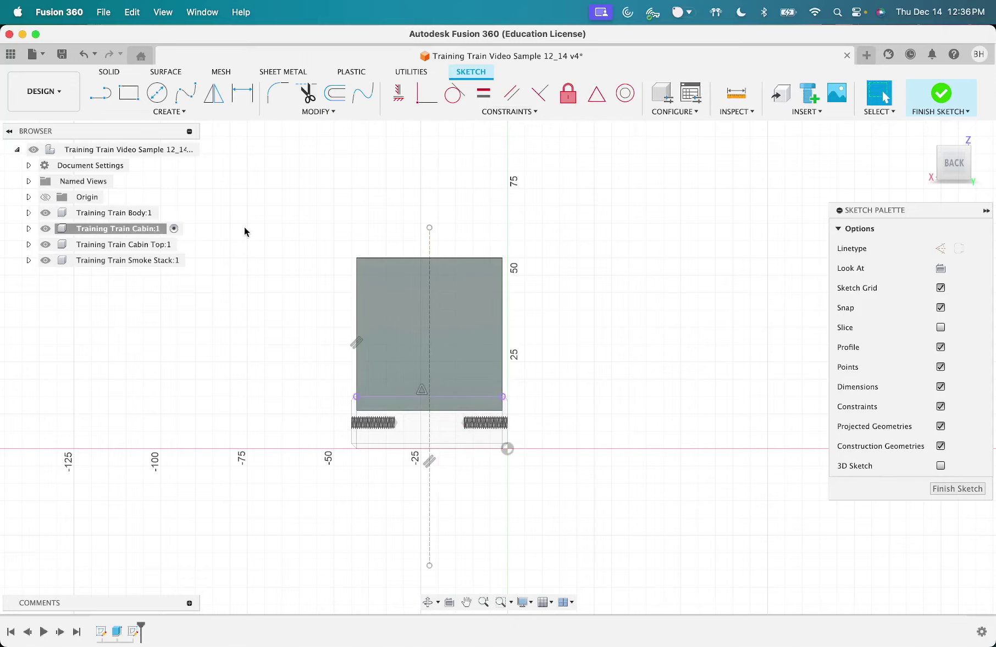
Step: Draw two vertical lines up from that horizontal edge, about 27 mm and 25 mm long, one on each side of the construction line
{"action": "left_click", "coordinate": [95, 102]}
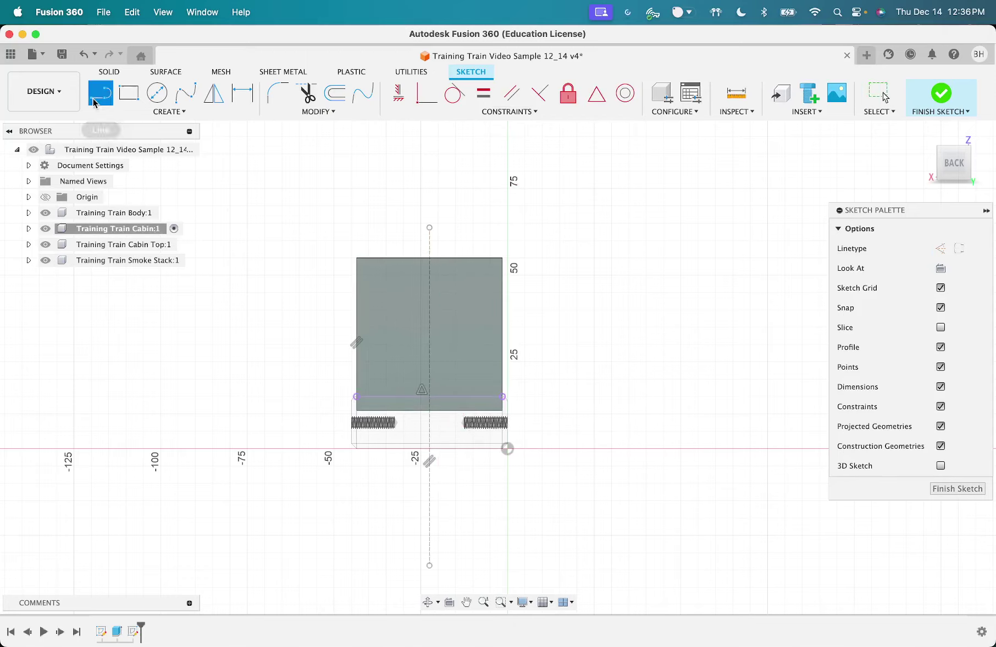
{"action": "left_click", "coordinate": [386, 396]}
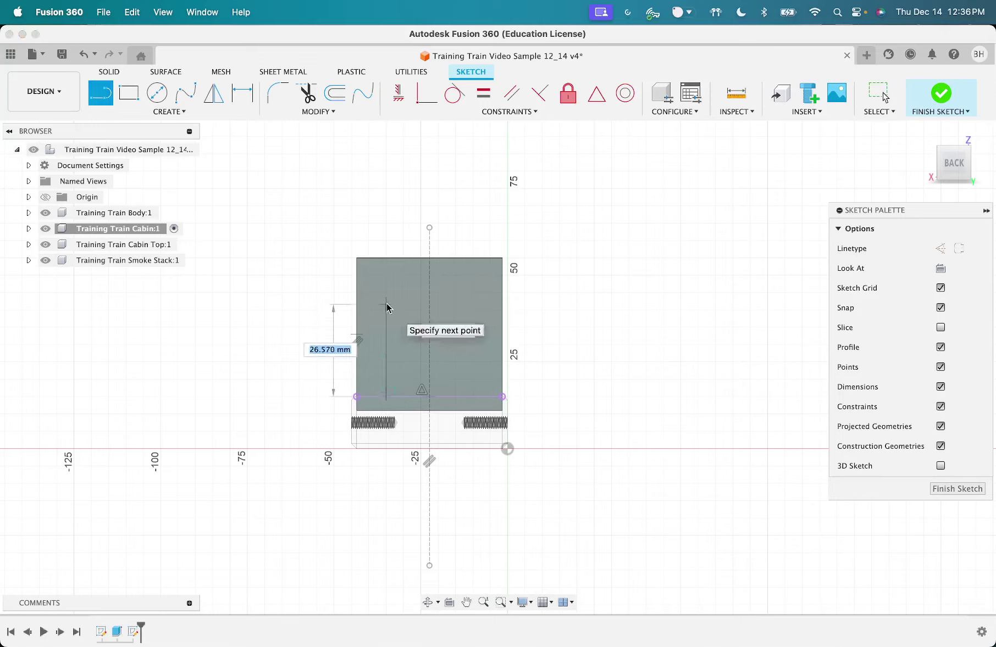
{"action": "left_click", "coordinate": [386, 304]}
{"action": "key", "text": "Escape"}
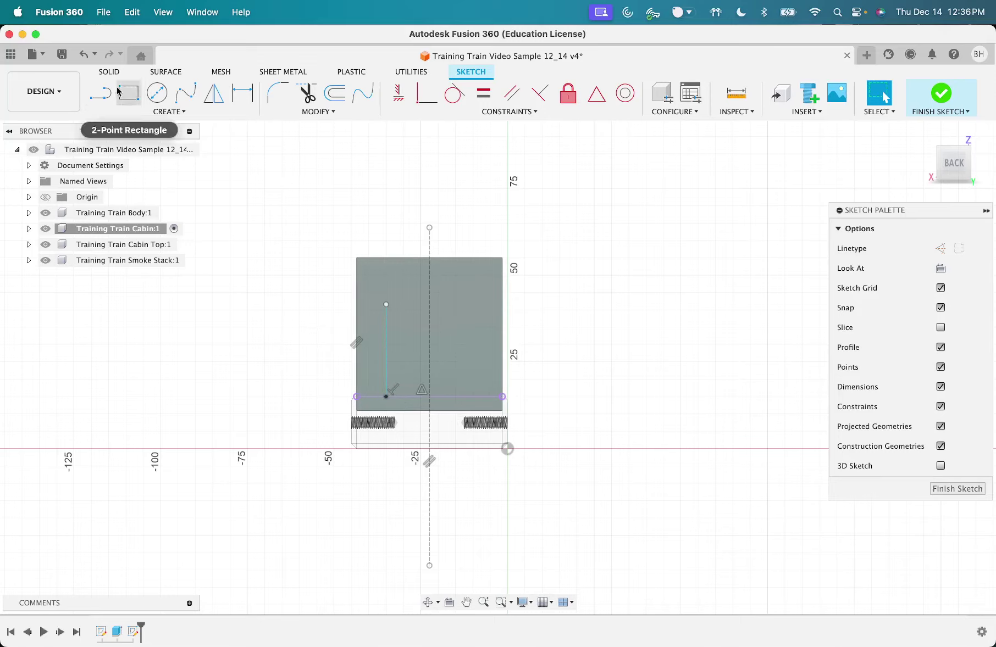
{"action": "left_click", "coordinate": [100, 94]}
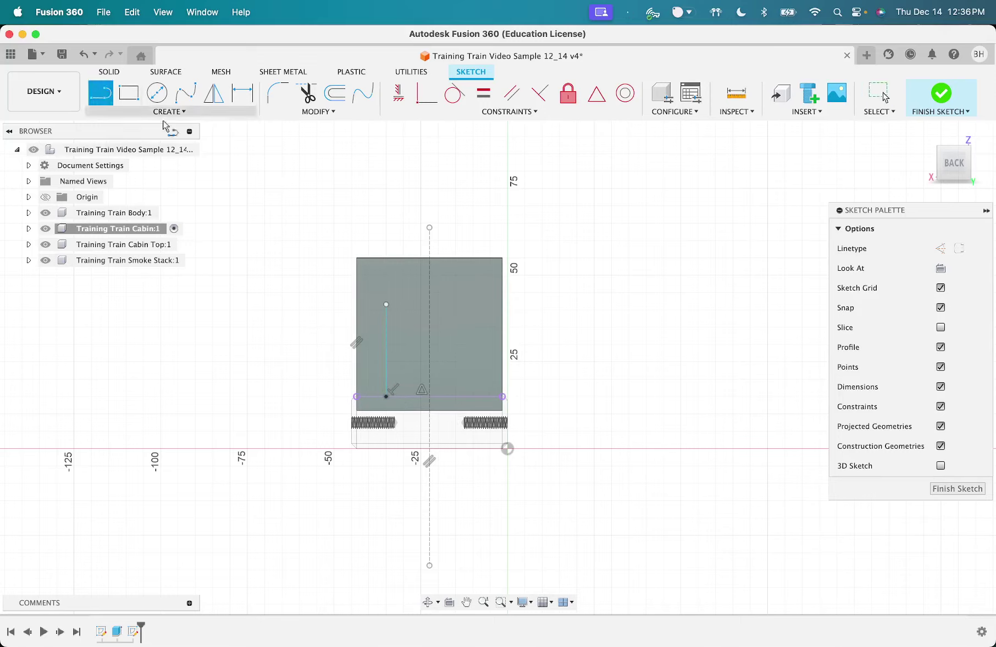
{"action": "left_click", "coordinate": [473, 396]}
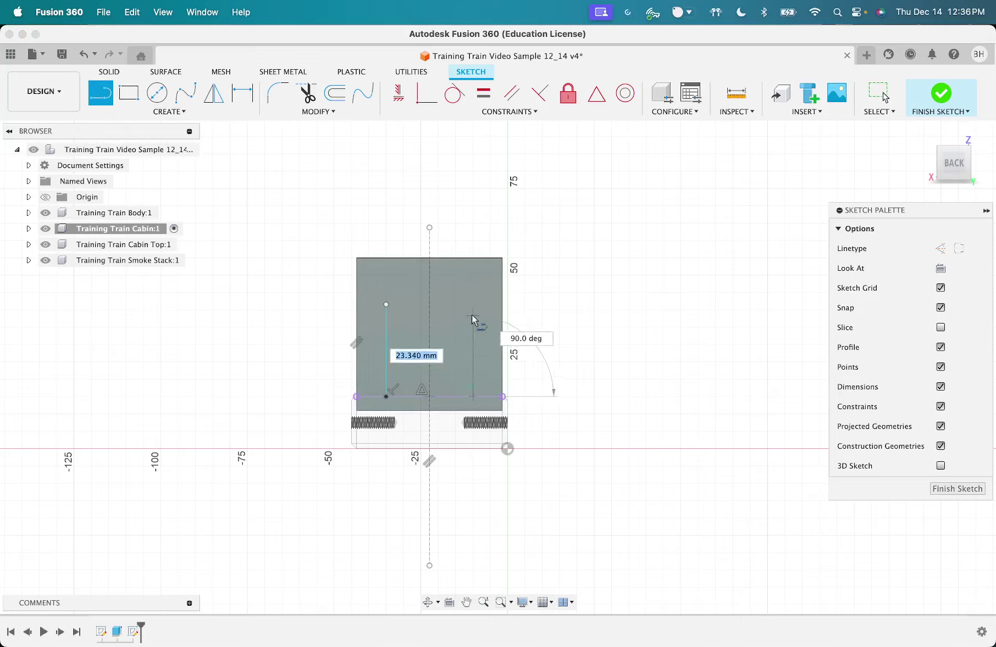
{"action": "left_click", "coordinate": [472, 310]}
{"action": "key", "text": "Escape"}
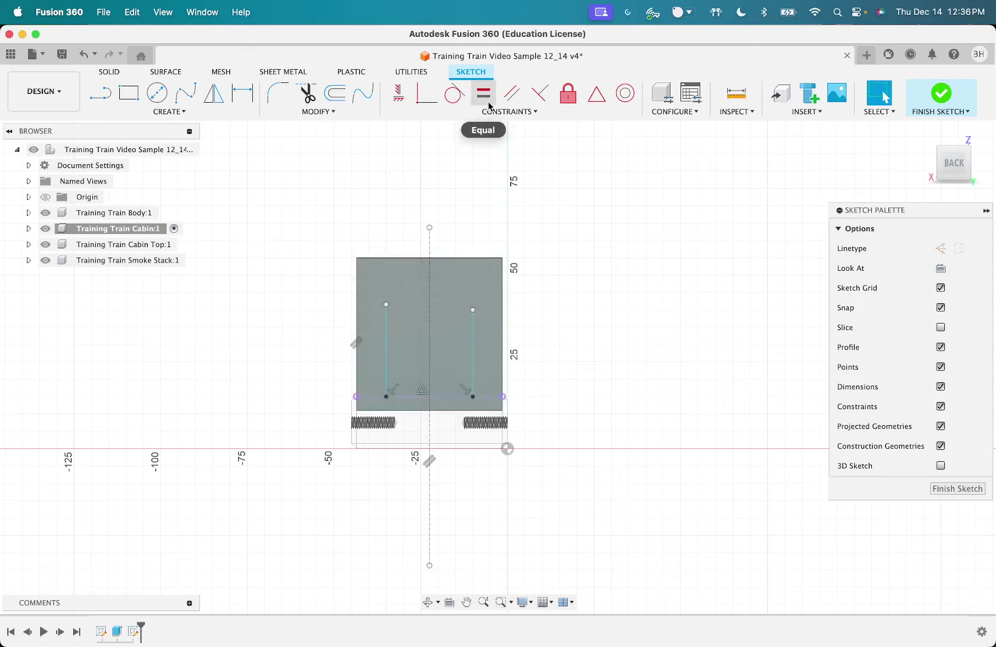
Step: Make the two vertical lines the same length with an Equal constraint
{"action": "left_click", "coordinate": [483, 95]}
{"action": "left_click", "coordinate": [387, 324]}
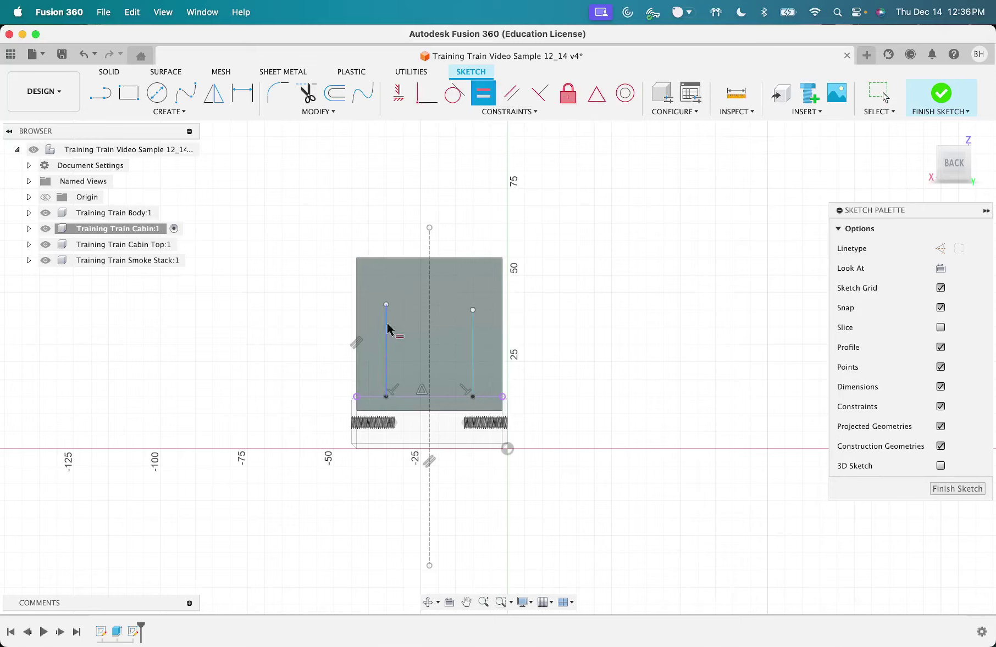
{"action": "left_click", "coordinate": [472, 337]}
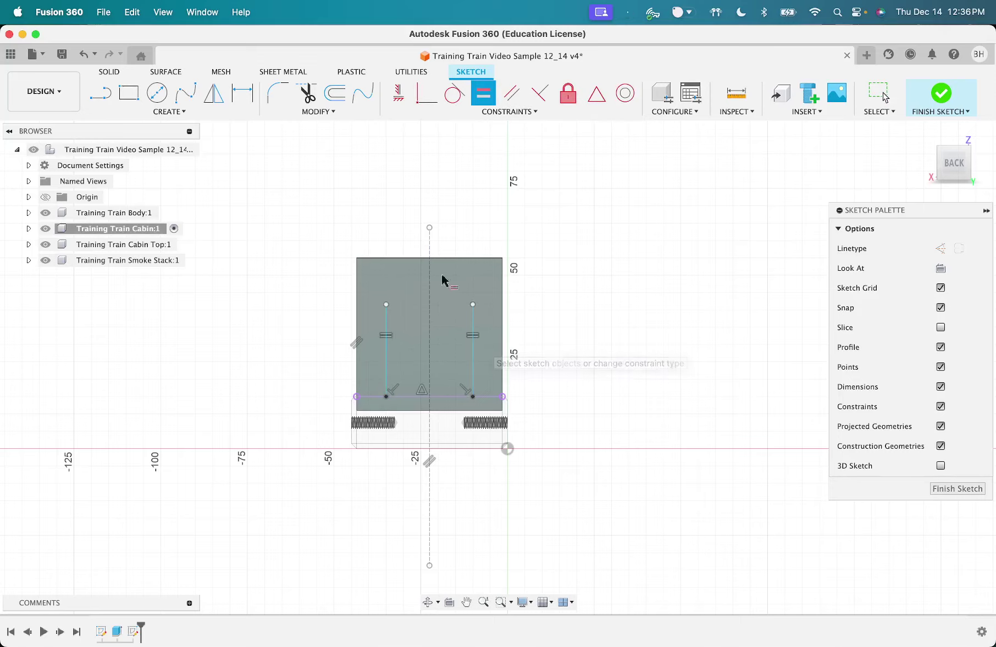
{"action": "key", "text": "Escape"}
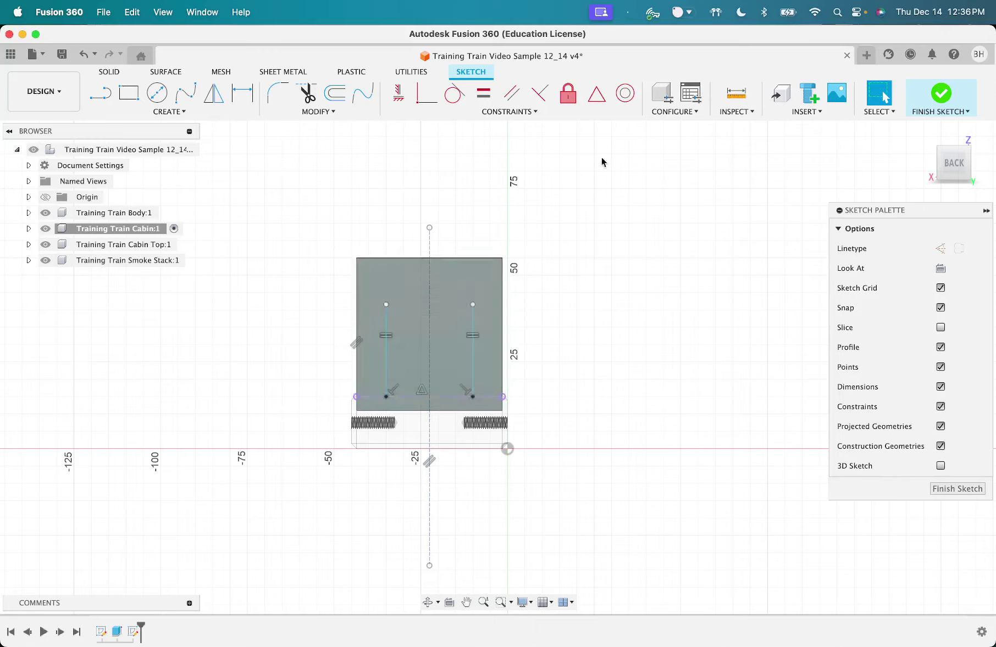
Step: Make the two vertical lines symmetric about the vertical construction line with a Symmetry constraint
{"action": "left_click", "coordinate": [521, 113]}
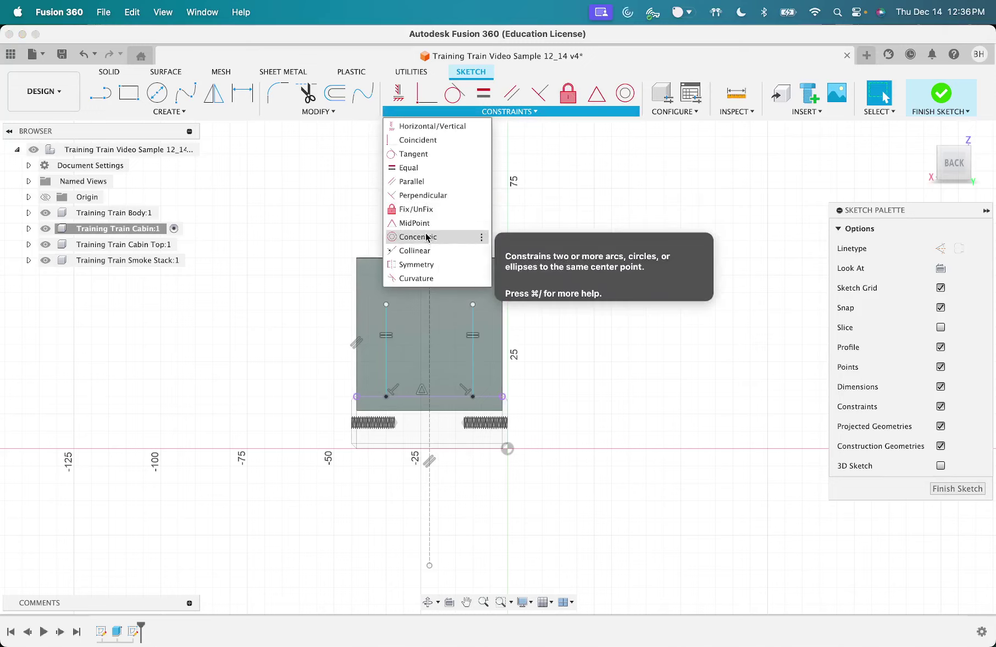
{"action": "left_click", "coordinate": [417, 264]}
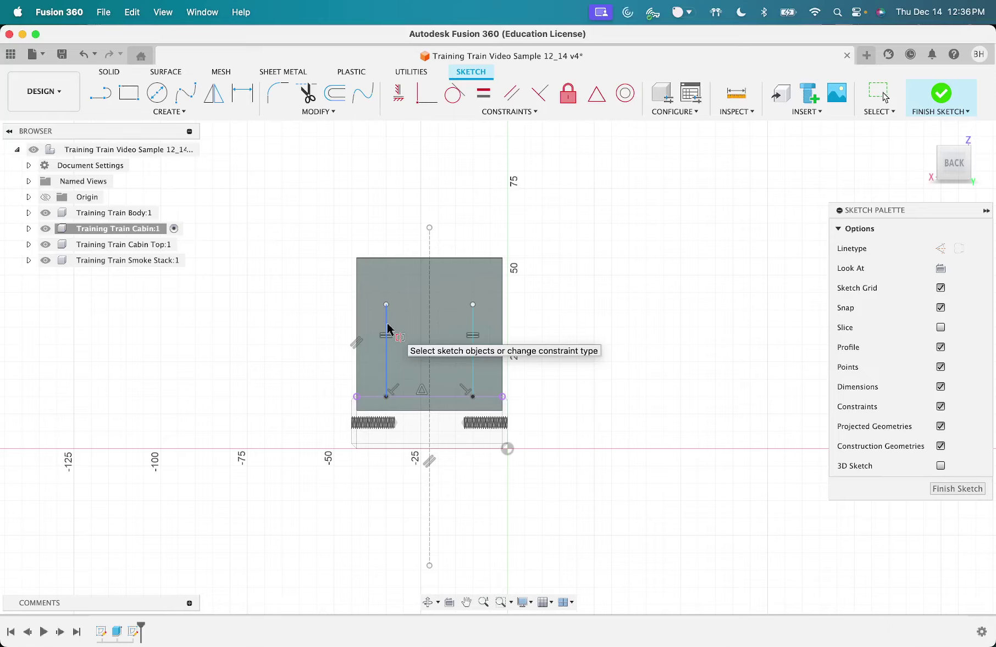
{"action": "left_click", "coordinate": [387, 329]}
{"action": "left_click", "coordinate": [470, 325]}
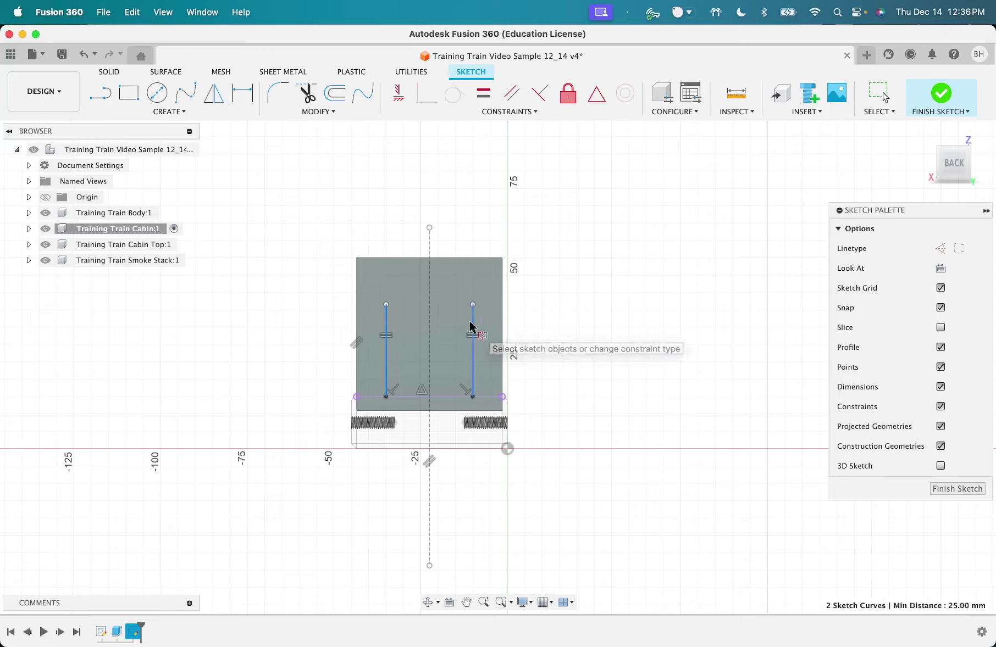
{"action": "left_click", "coordinate": [428, 247]}
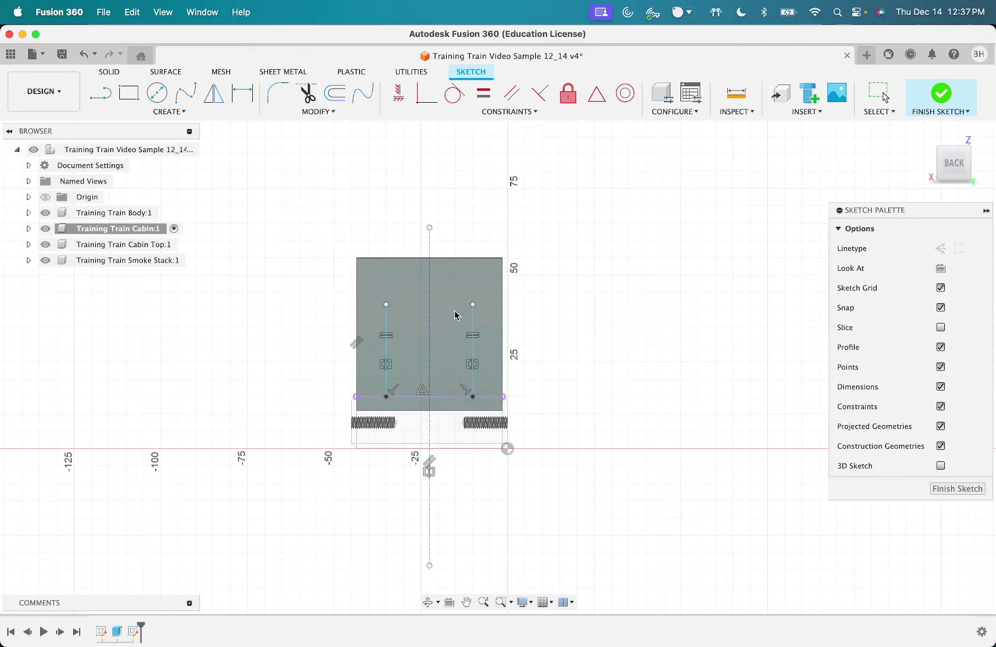
{"action": "key", "text": "Escape"}
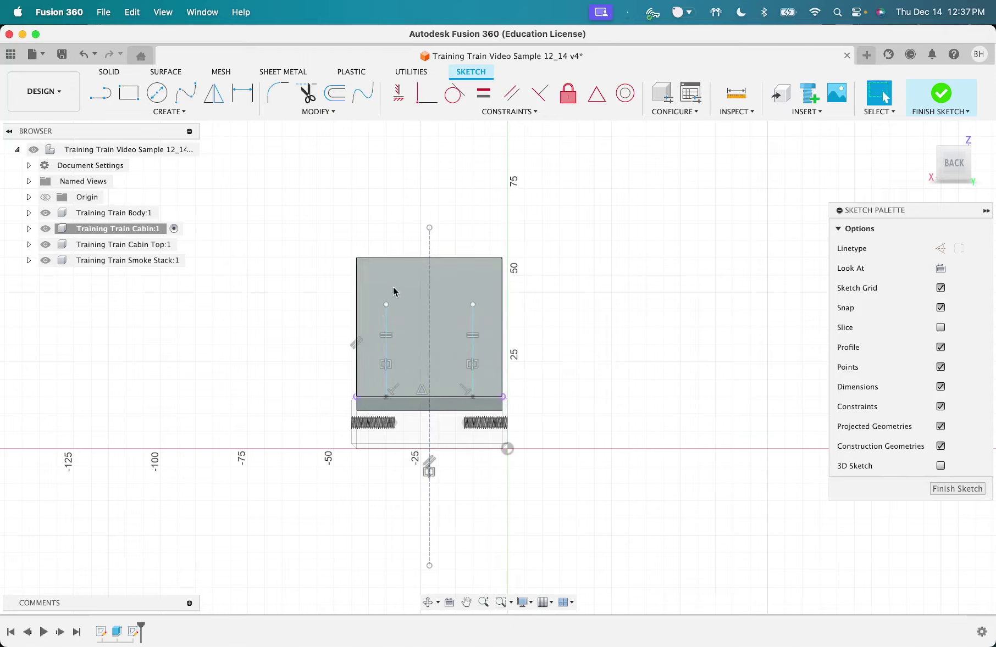
Step: Dimension the height of the vertical lines at 27 mm
{"action": "key", "text": "d"}
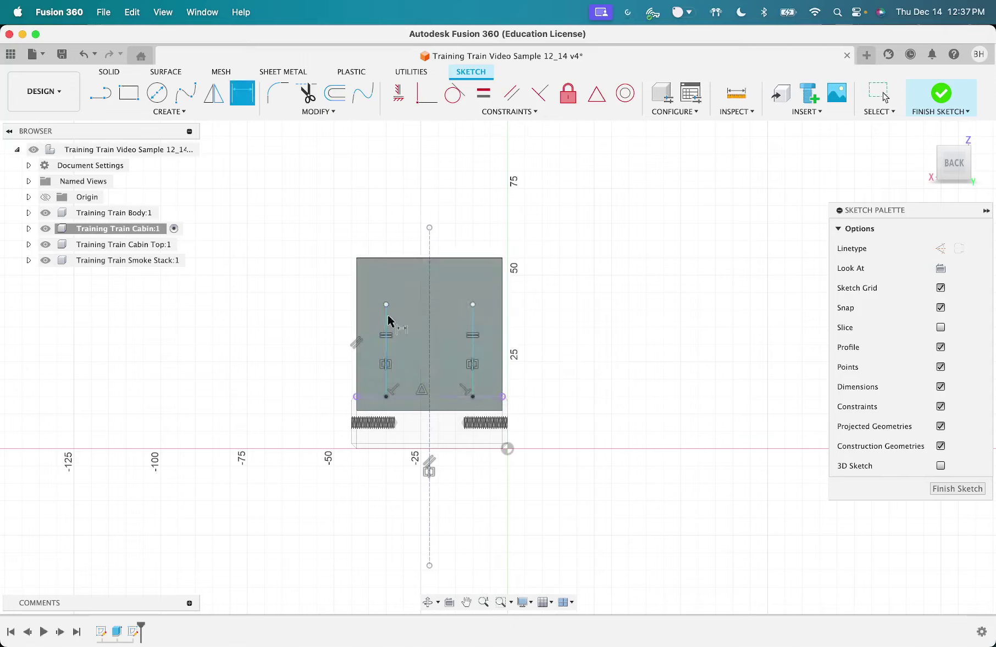
{"action": "left_click", "coordinate": [386, 318]}
{"action": "left_click", "coordinate": [277, 356]}
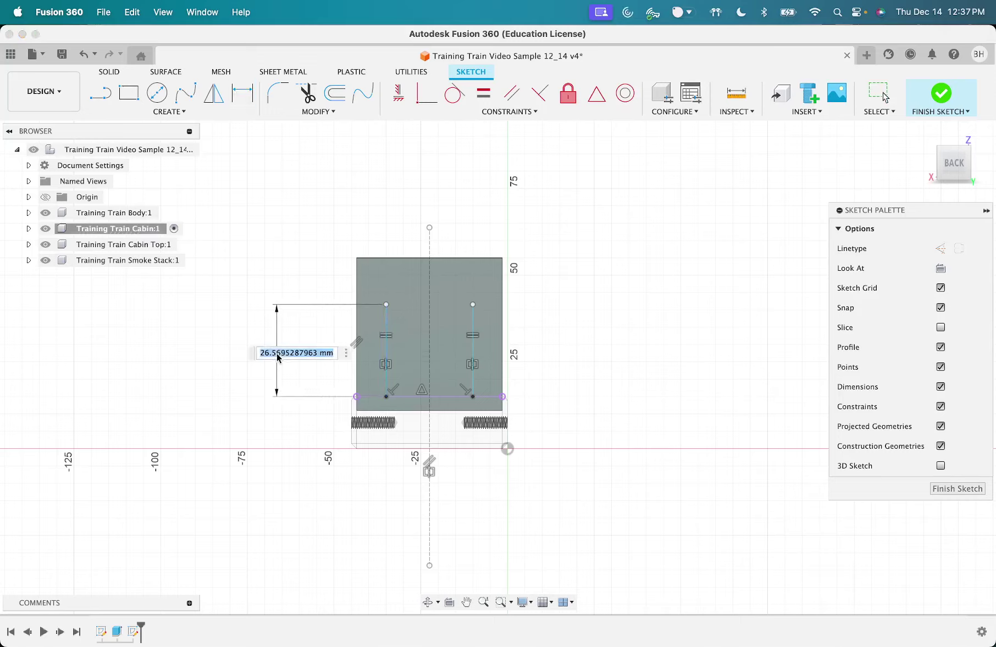
{"action": "type", "text": "27"}
{"action": "key", "text": "Return"}
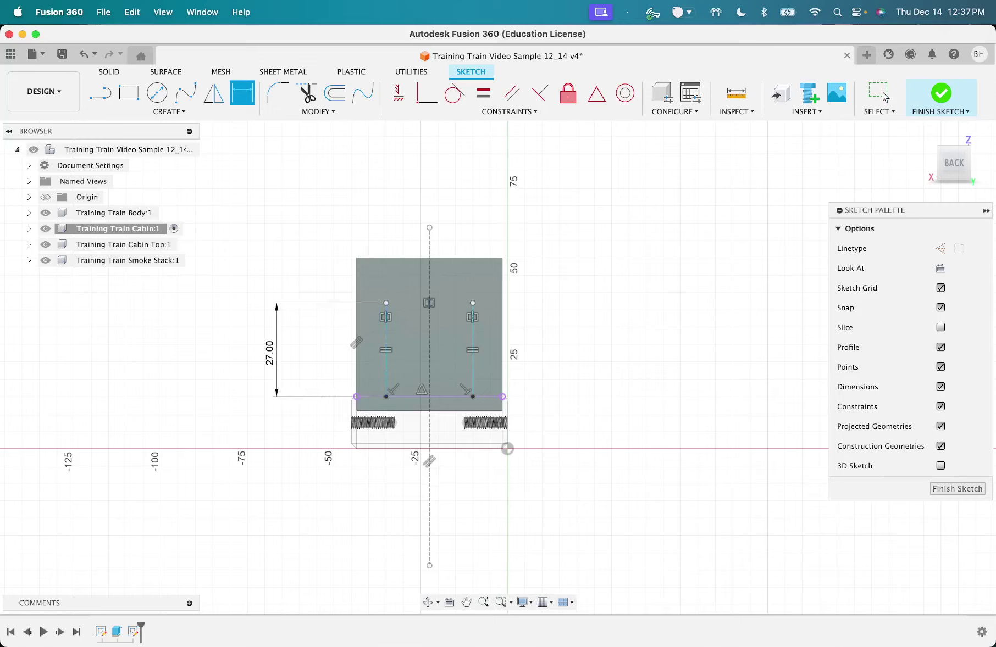
Step: Dimension the distance from the construction line to one vertical line at 12.5 mm and place the dimension above the cabin
{"action": "left_click", "coordinate": [429, 347]}
{"action": "left_click", "coordinate": [386, 347]}
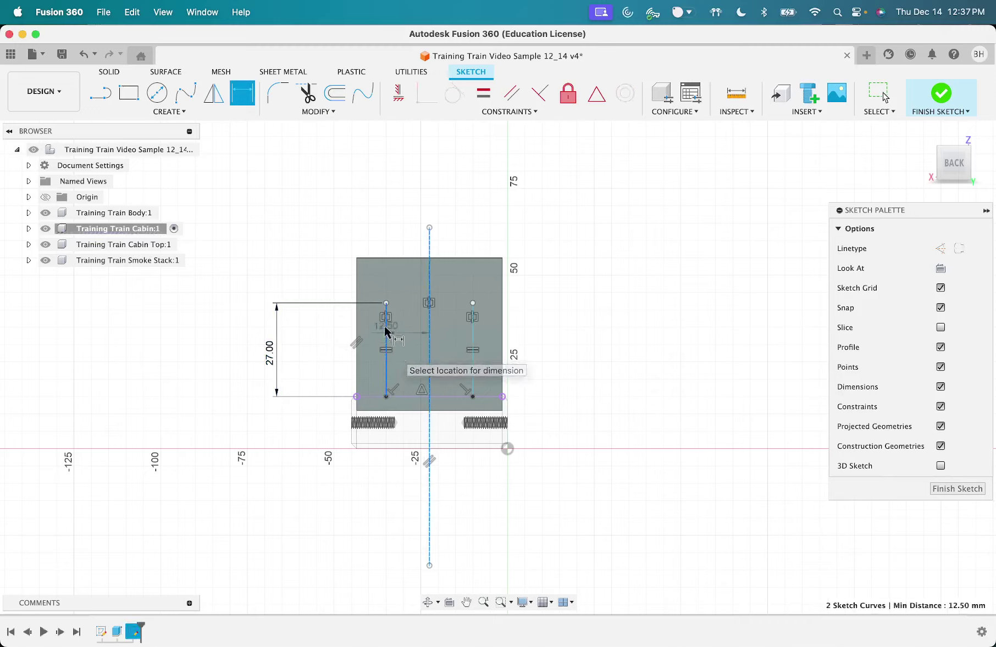
{"action": "left_click", "coordinate": [393, 219]}
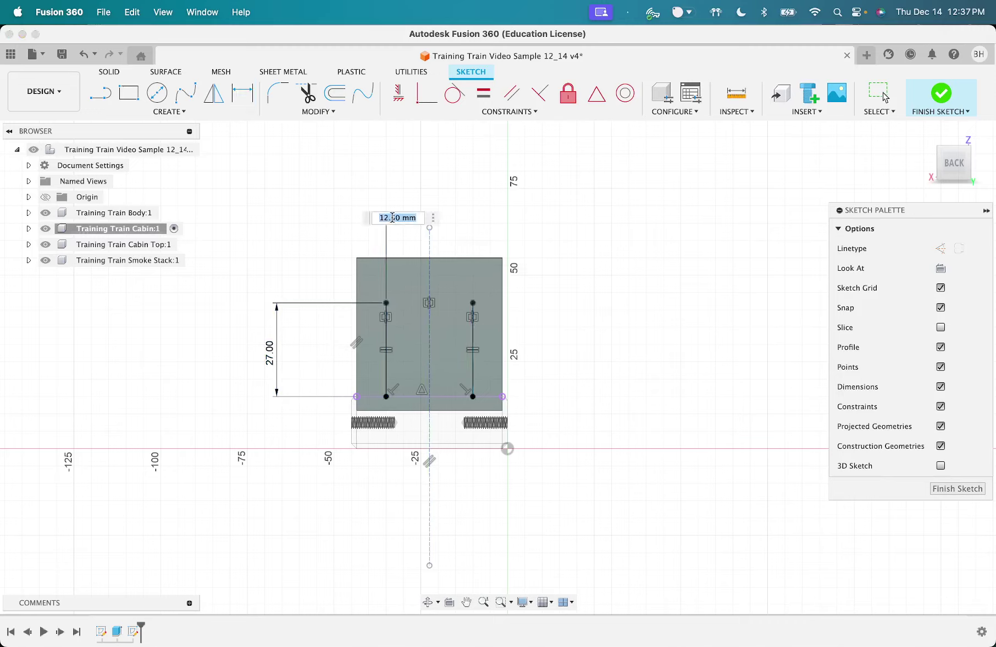
{"action": "type", "text": "12.5"}
{"action": "key", "text": "Return"}
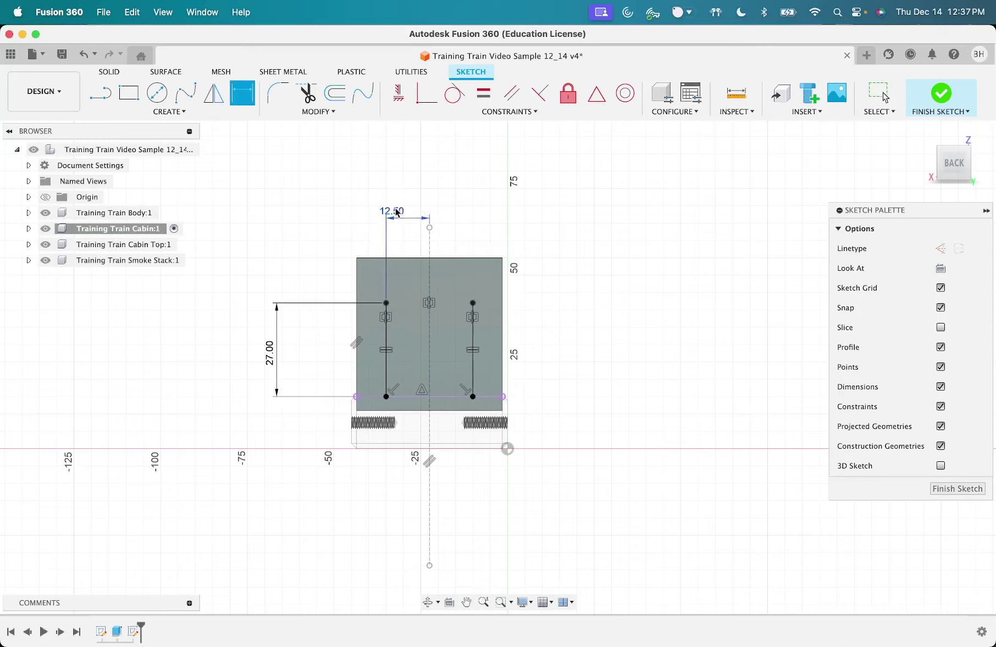
{"action": "left_click_drag", "start_coordinate": [393, 212], "coordinate": [406, 201]}
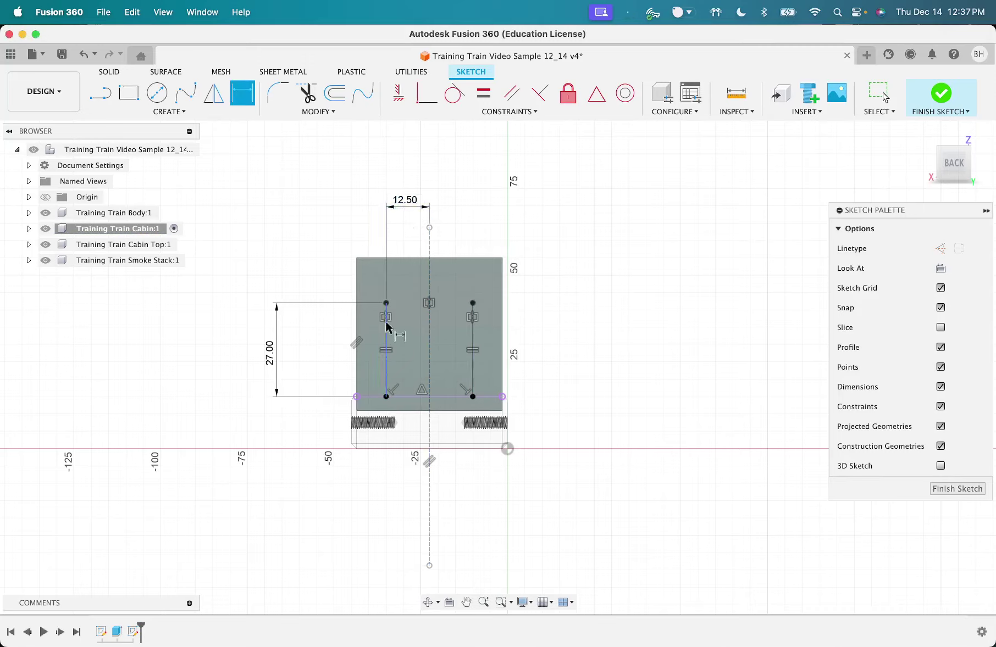
{"action": "key", "text": "Escape"}
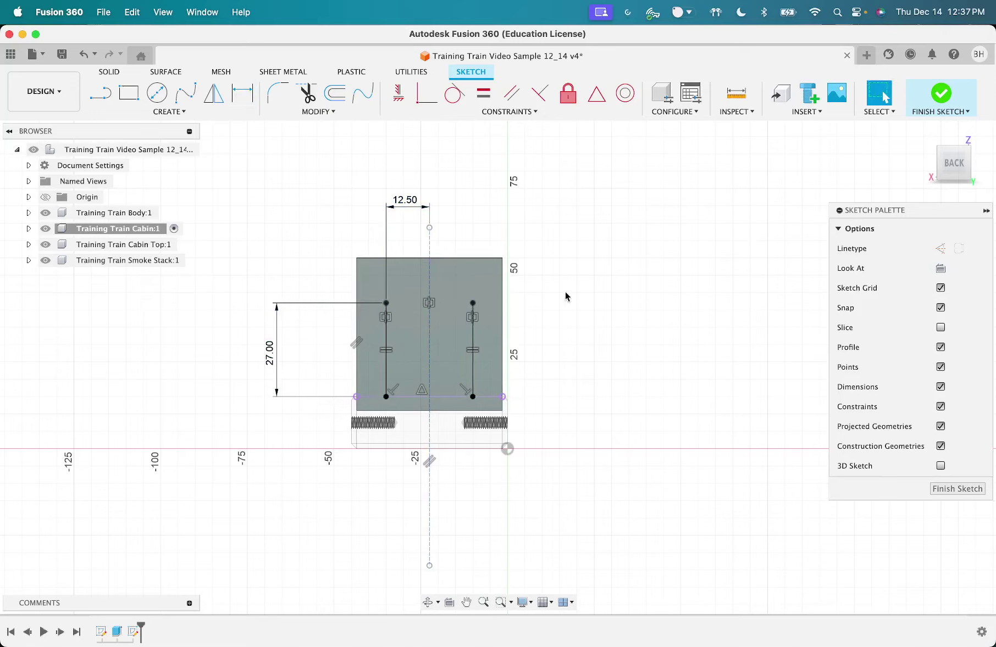
Step: Join the upper ends of the two vertical lines with a 3-point arc peaking on the construction line, and finish the sketch
{"action": "left_click", "coordinate": [164, 112]}
{"action": "mouse_move", "coordinate": [131, 166]}
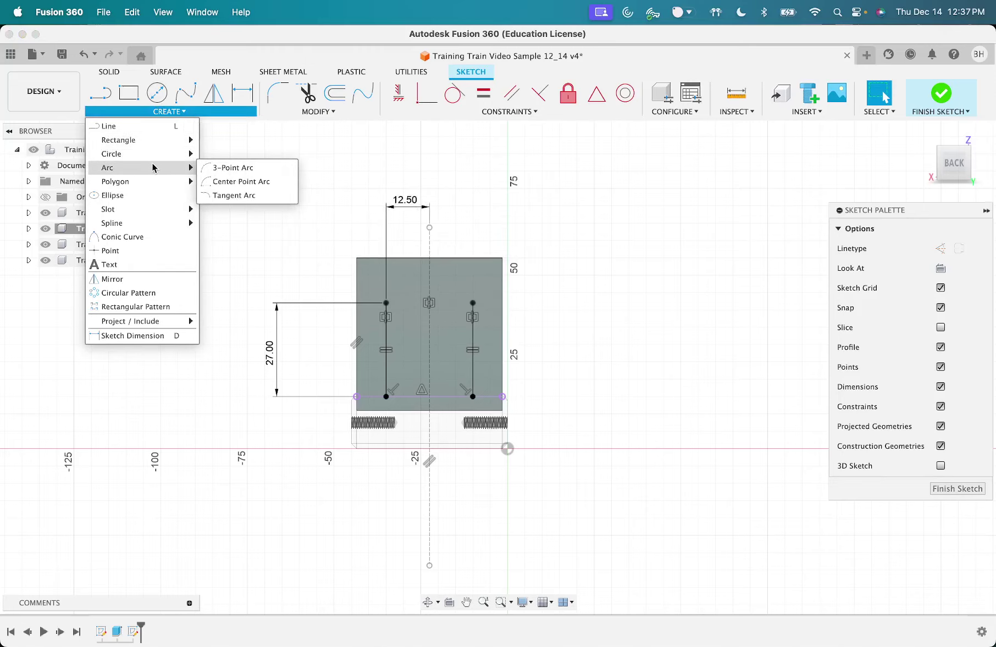
{"action": "left_click", "coordinate": [218, 169]}
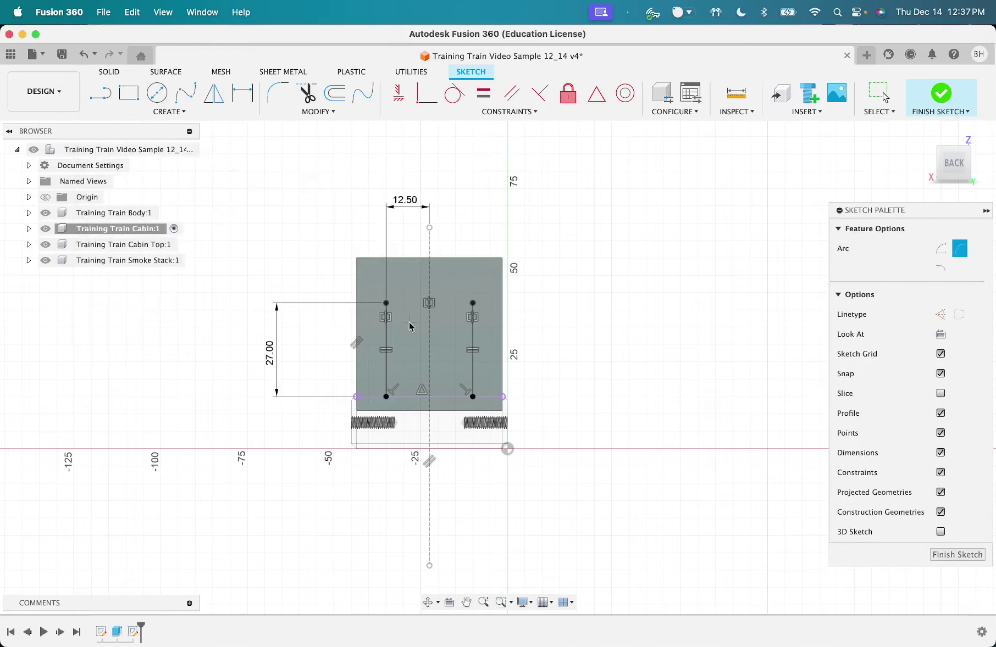
{"action": "left_click", "coordinate": [386, 304]}
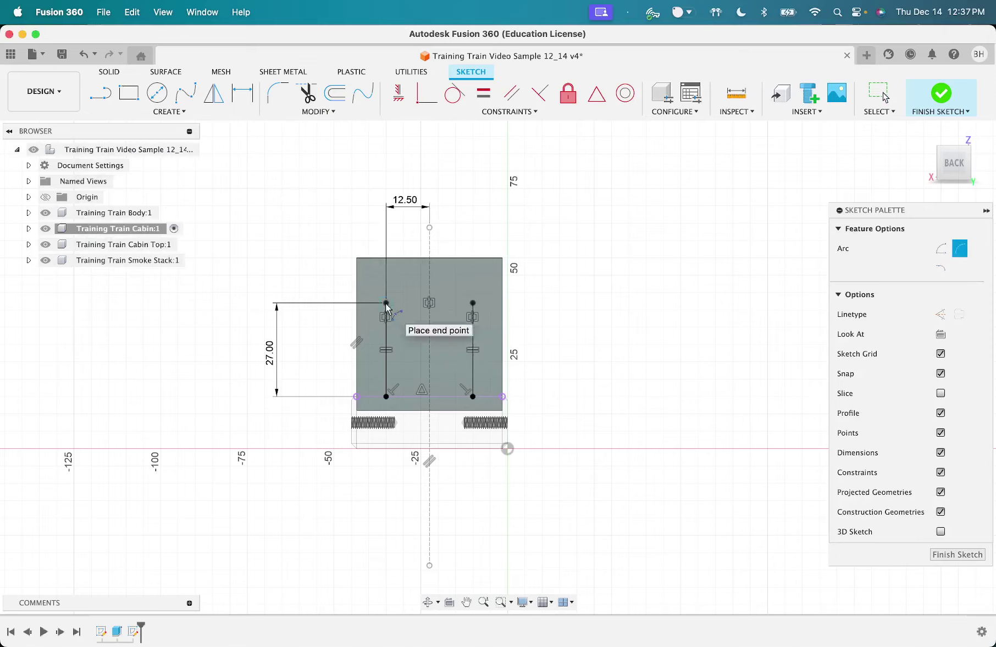
{"action": "left_click", "coordinate": [473, 303]}
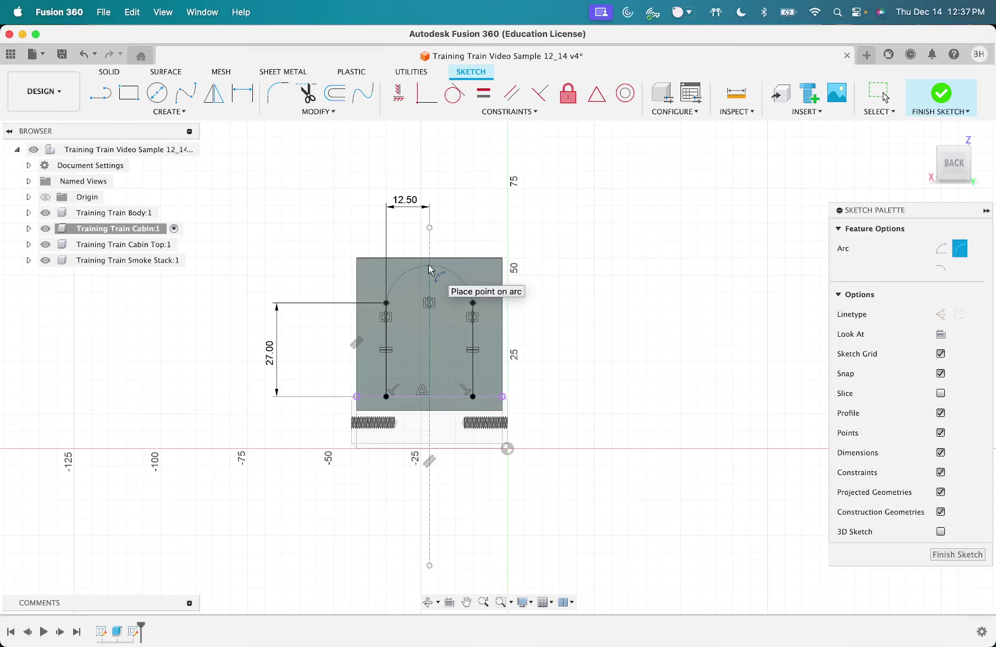
{"action": "left_click", "coordinate": [429, 269]}
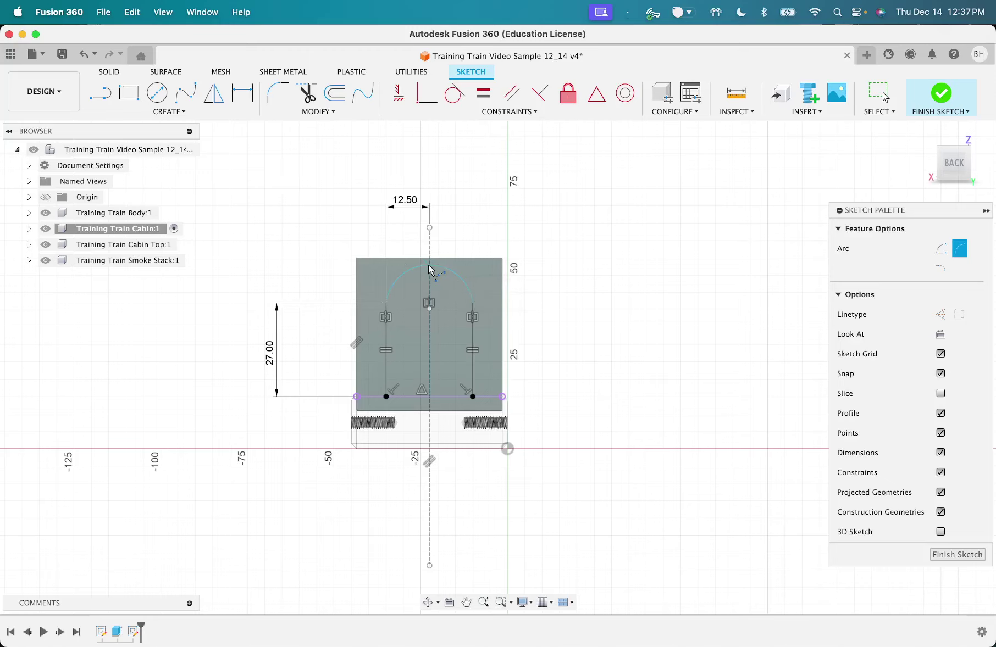
{"action": "key", "text": "Escape"}
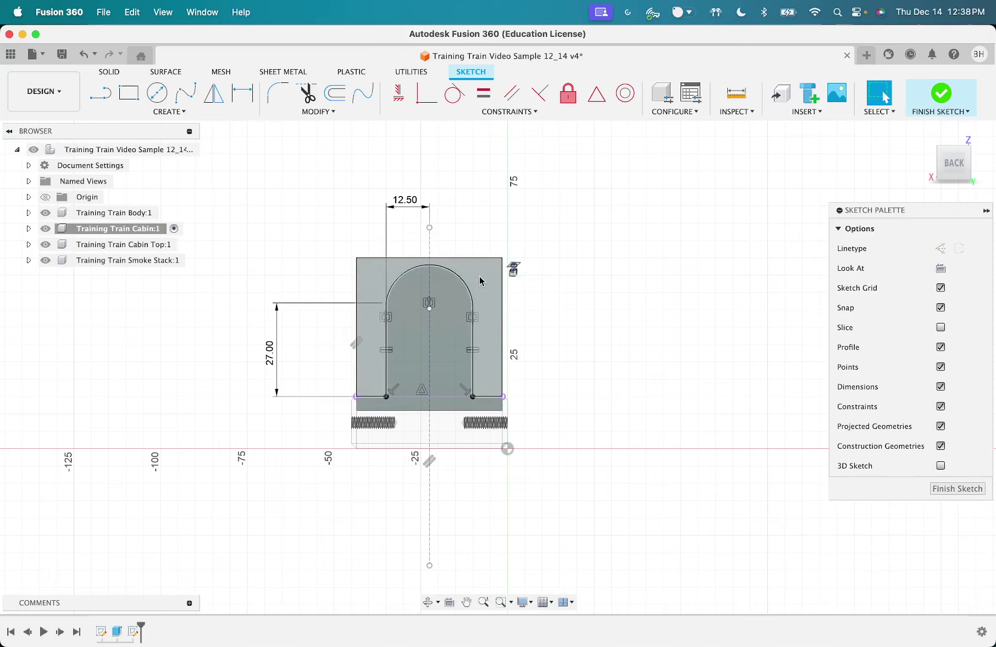
{"action": "left_click", "coordinate": [939, 98]}
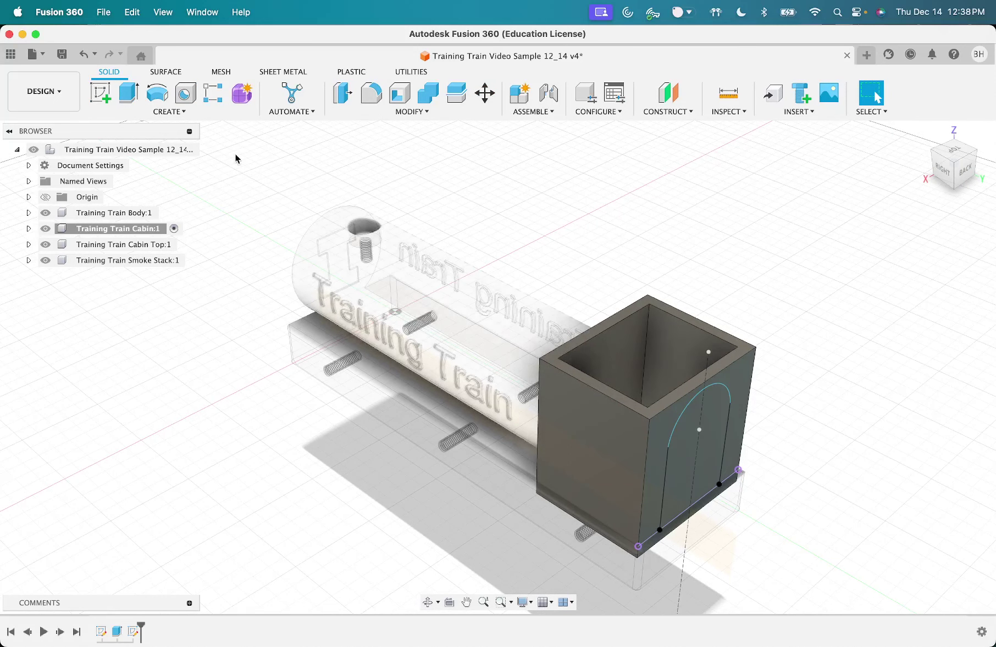
Step: Extrude the arched profile as a Cut, with extent To Object ending at the inner face of the cabin's back wall
{"action": "left_click", "coordinate": [128, 93]}
{"action": "left_click", "coordinate": [704, 422]}
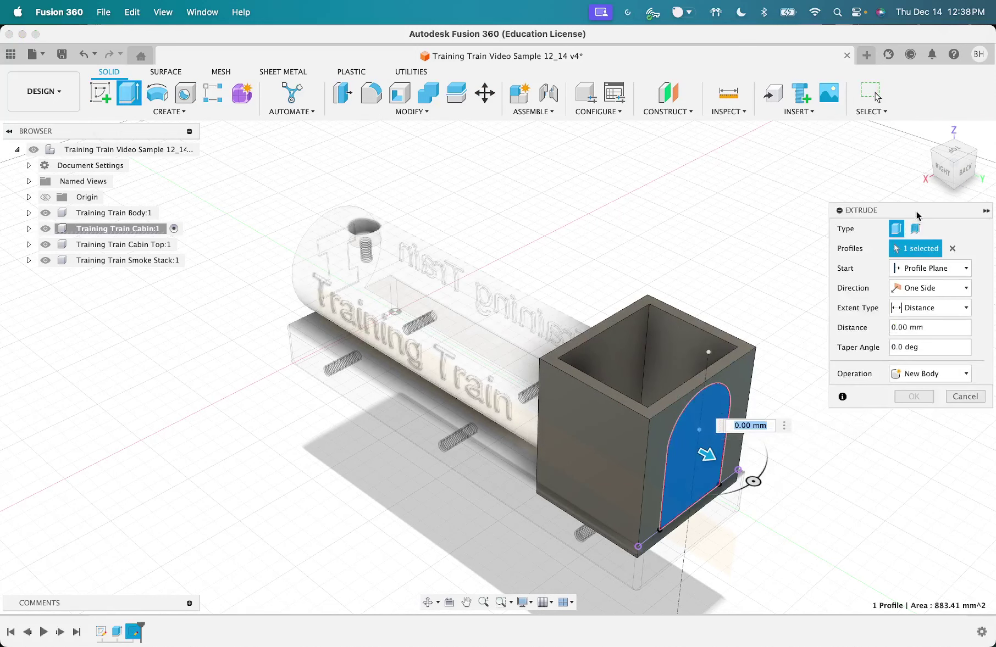
{"action": "left_click", "coordinate": [929, 374]}
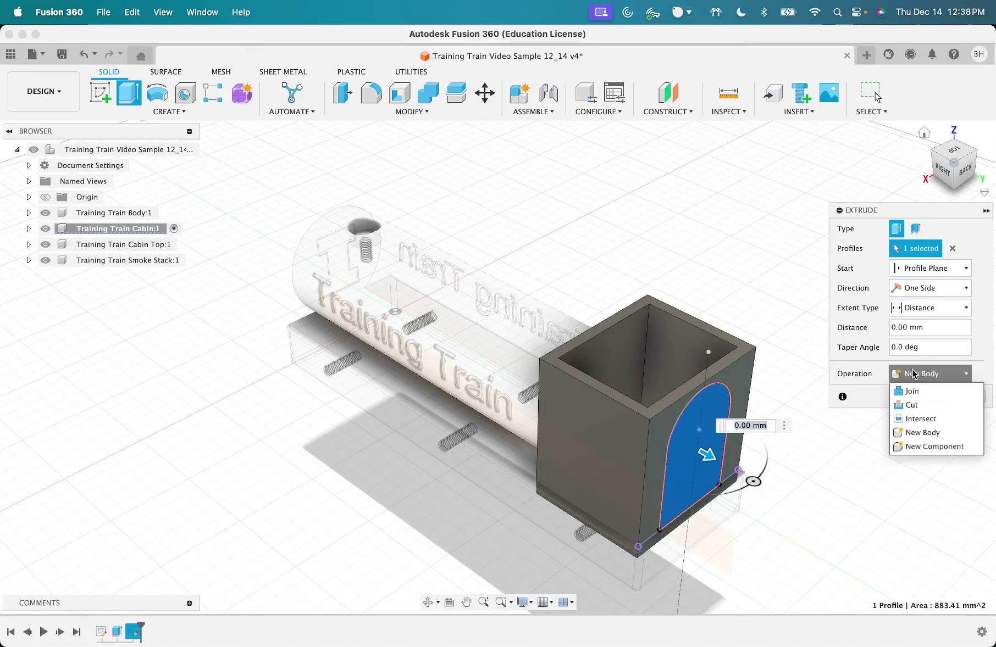
{"action": "left_click", "coordinate": [912, 405]}
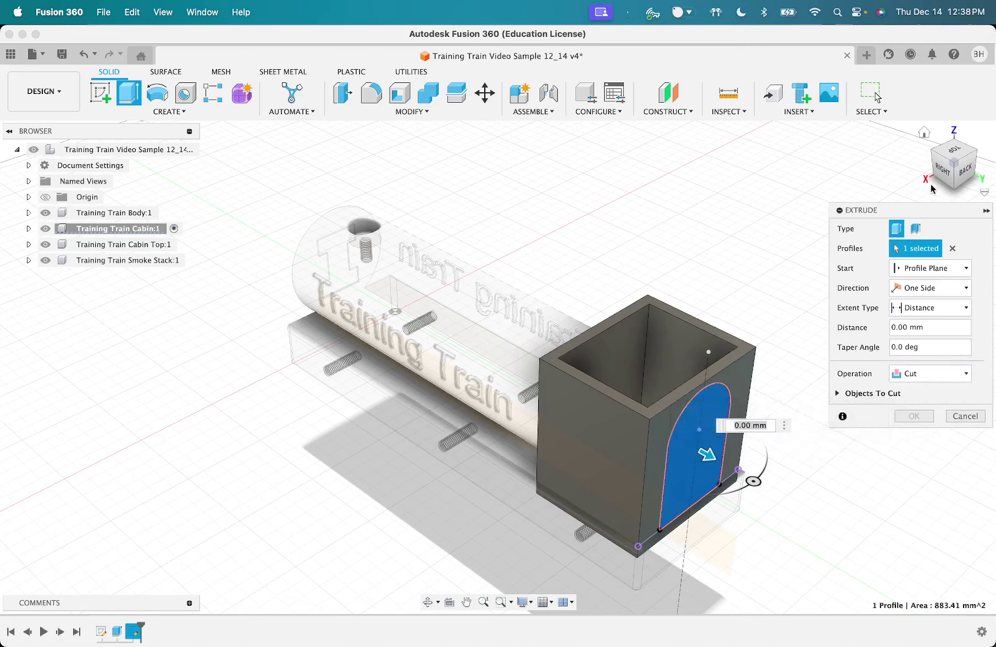
{"action": "left_click", "coordinate": [915, 307]}
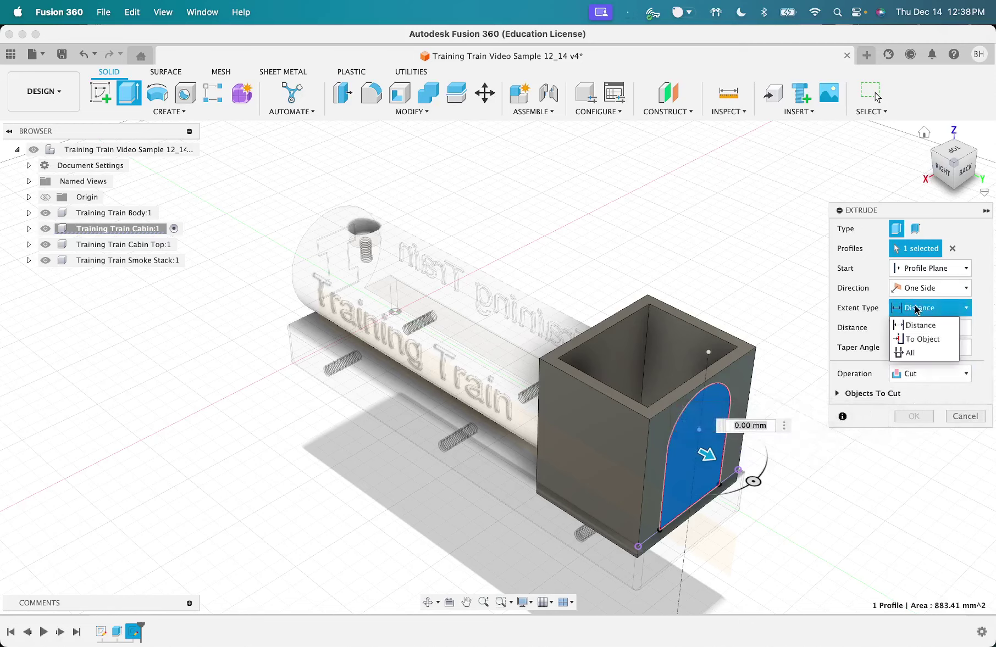
{"action": "left_click", "coordinate": [914, 339]}
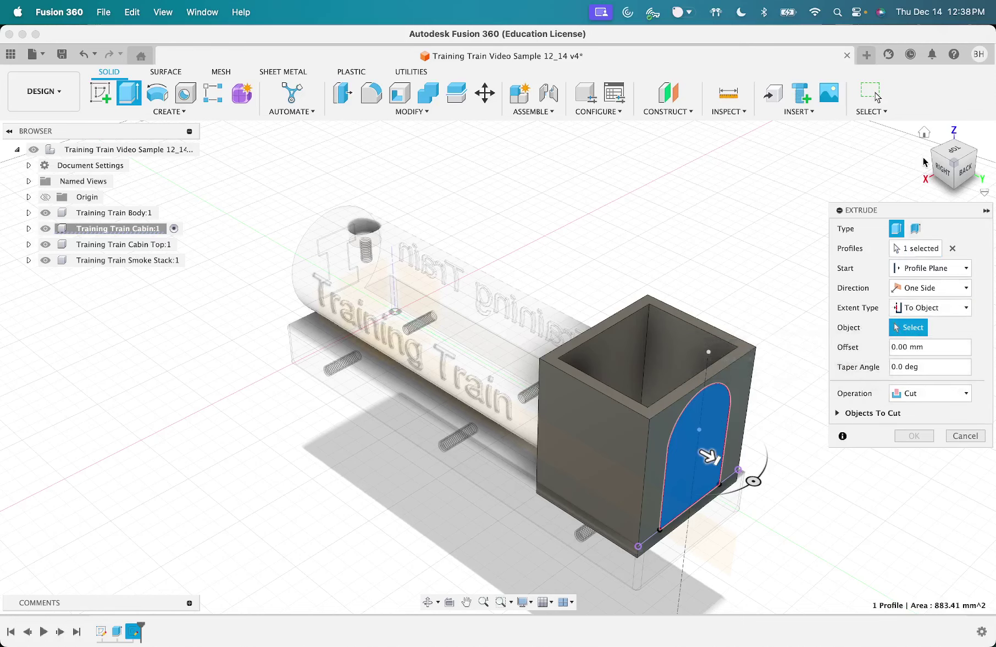
{"action": "left_click_drag", "start_coordinate": [932, 150], "coordinate": [650, 213]}
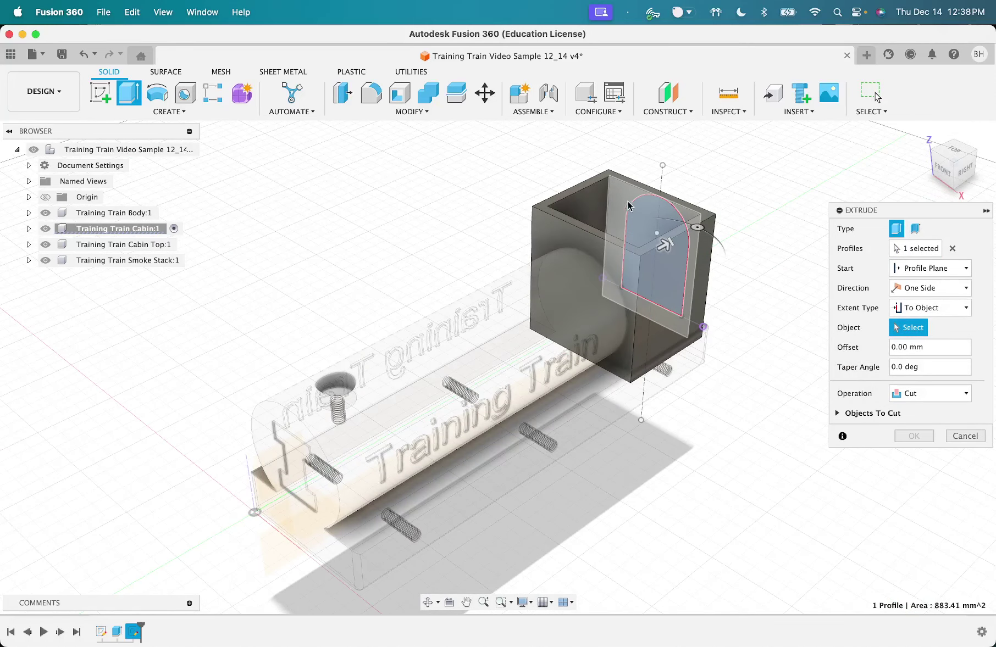
{"action": "left_click", "coordinate": [628, 206]}
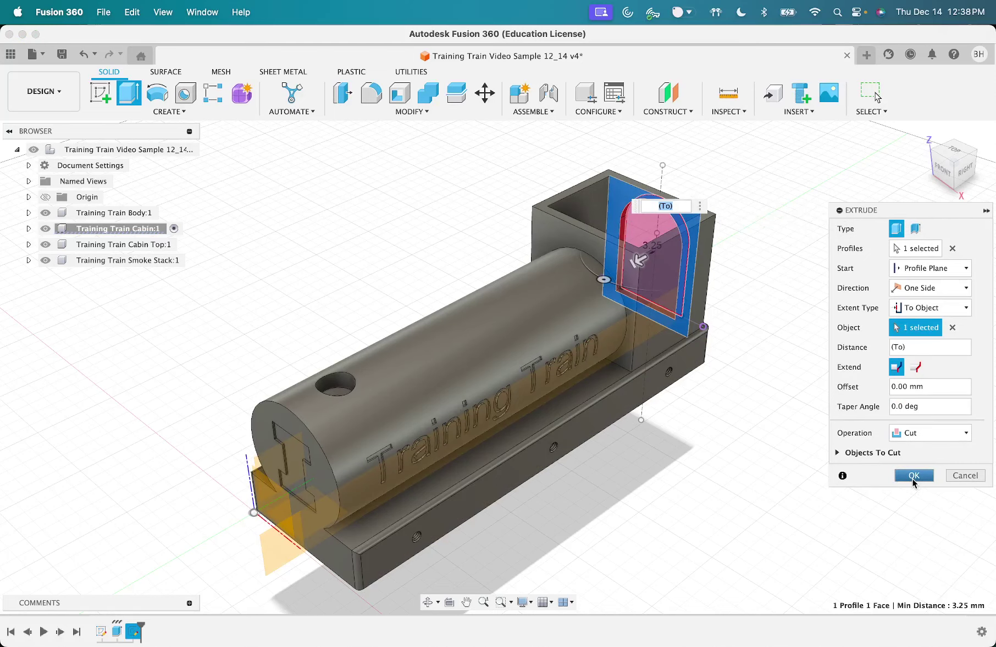
{"action": "left_click", "coordinate": [911, 476]}
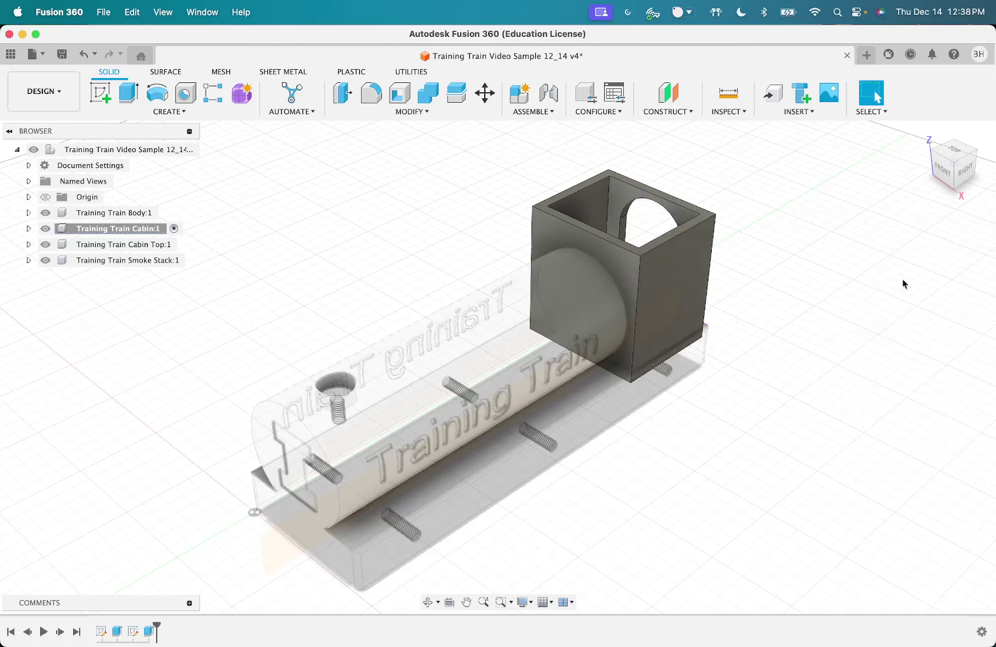
Step: Sketch a closed slanted four-sided window outline about 19.7 mm wide and 8.2 mm high on the upper part of the cabin's right side face
{"action": "left_click", "coordinate": [979, 153]}
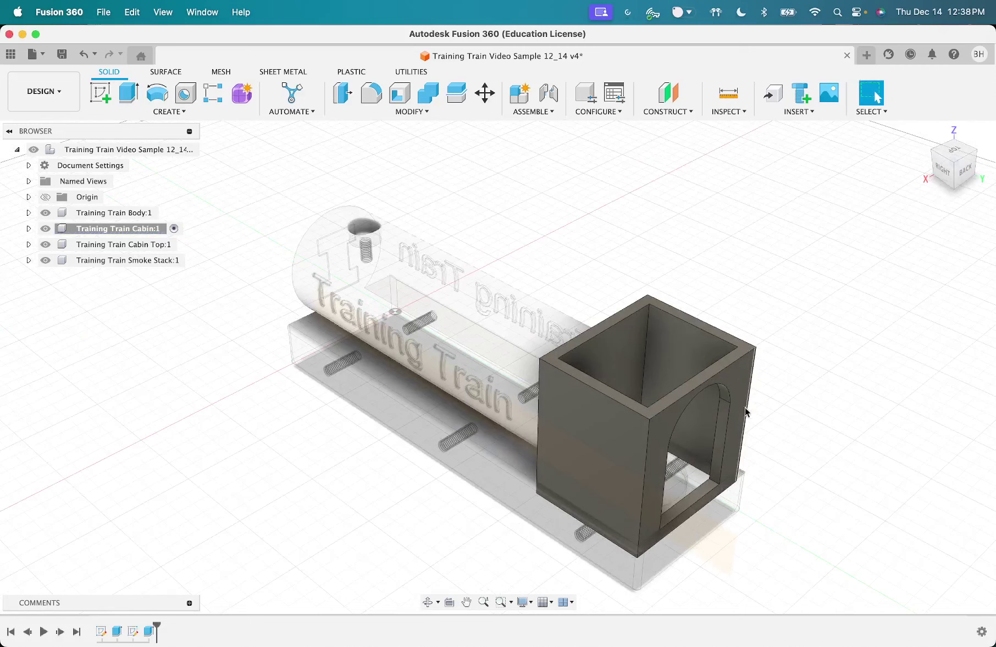
{"action": "left_click", "coordinate": [95, 90]}
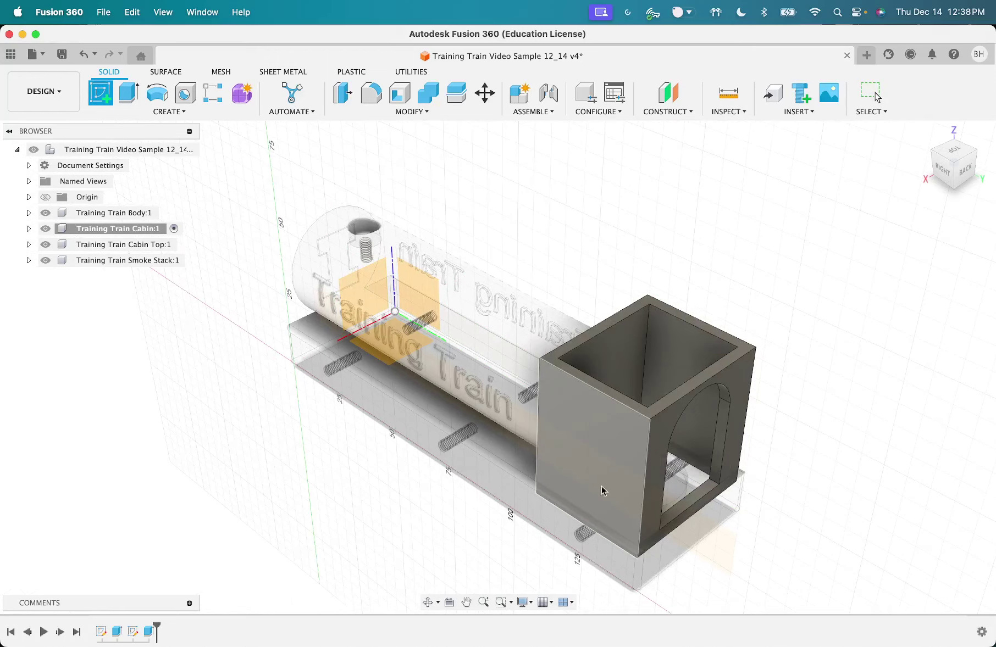
{"action": "left_click", "coordinate": [613, 441]}
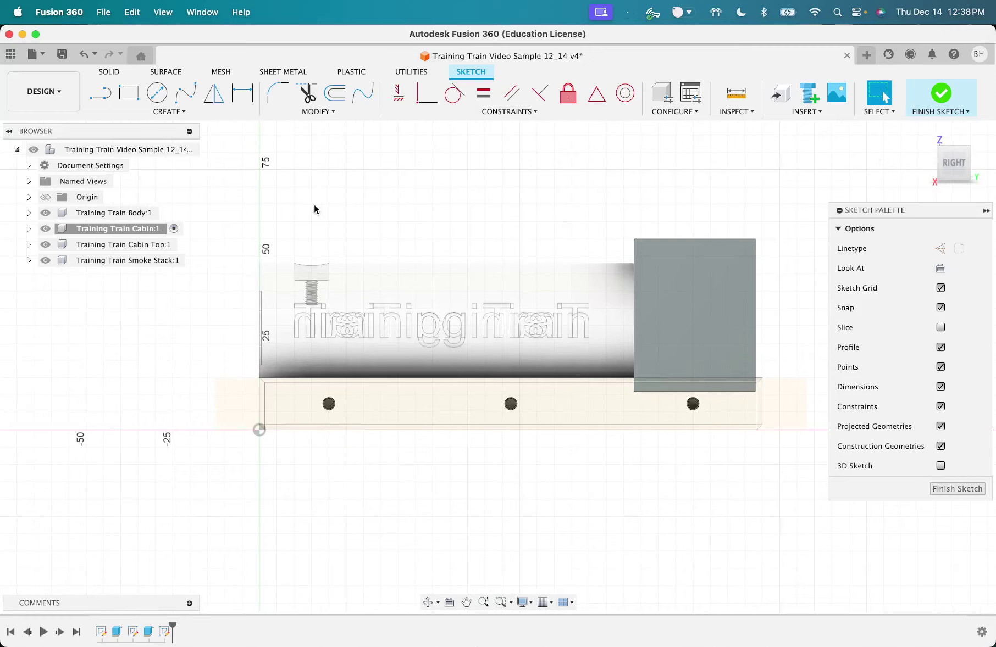
{"action": "left_click", "coordinate": [100, 93]}
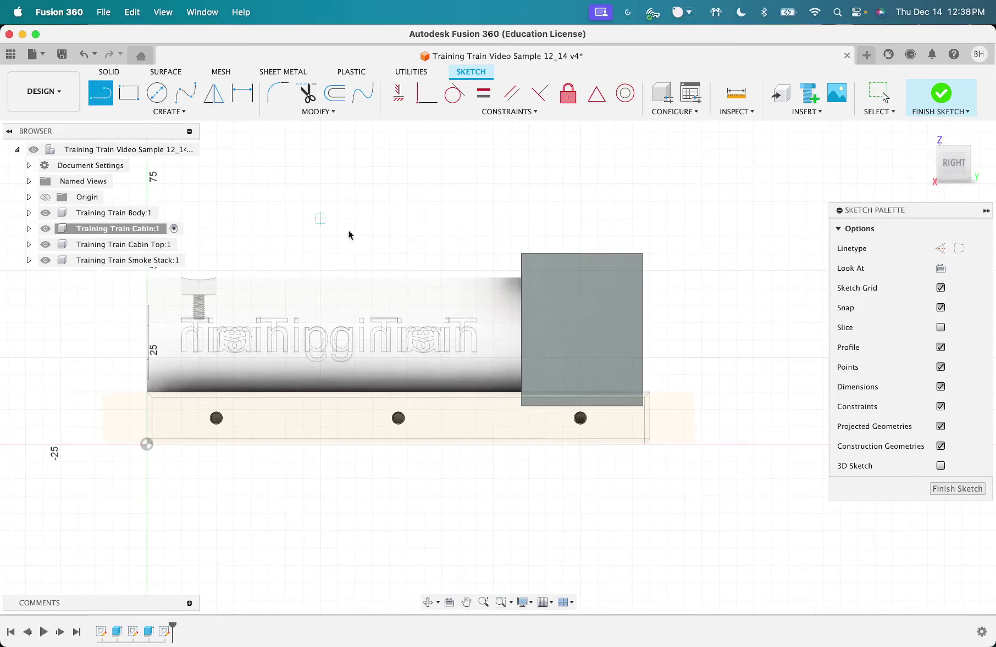
{"action": "left_click", "coordinate": [545, 306]}
{"action": "left_click", "coordinate": [615, 305]}
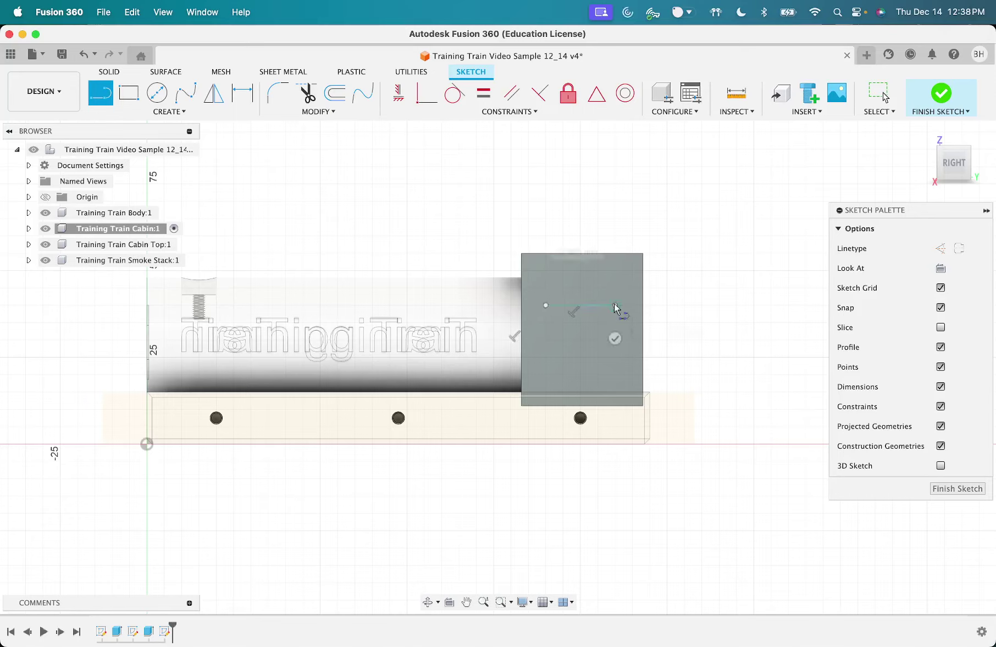
{"action": "left_click", "coordinate": [629, 277]}
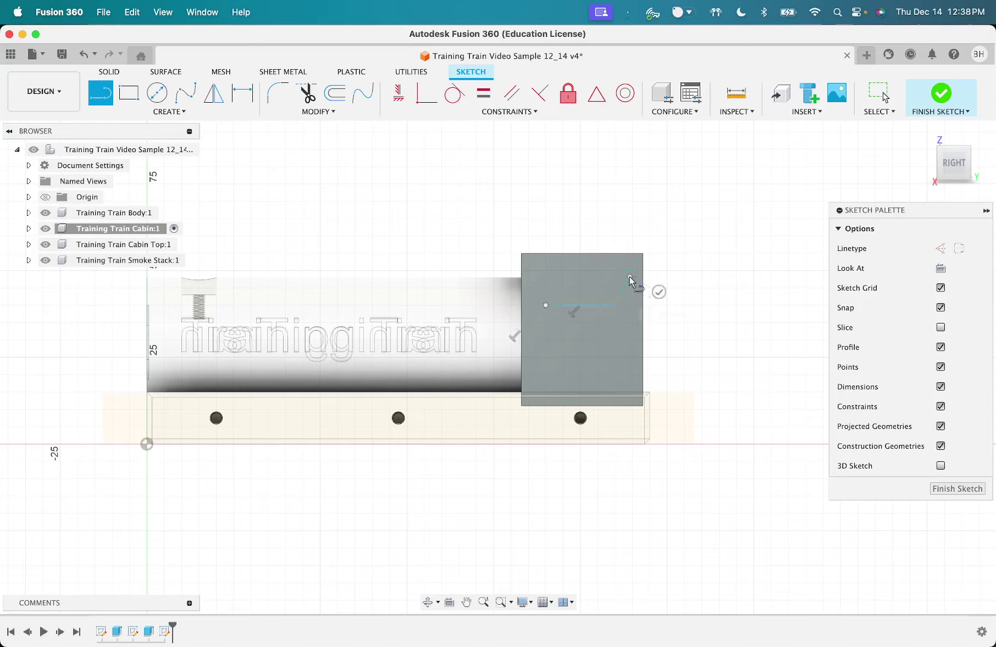
{"action": "left_click", "coordinate": [562, 277]}
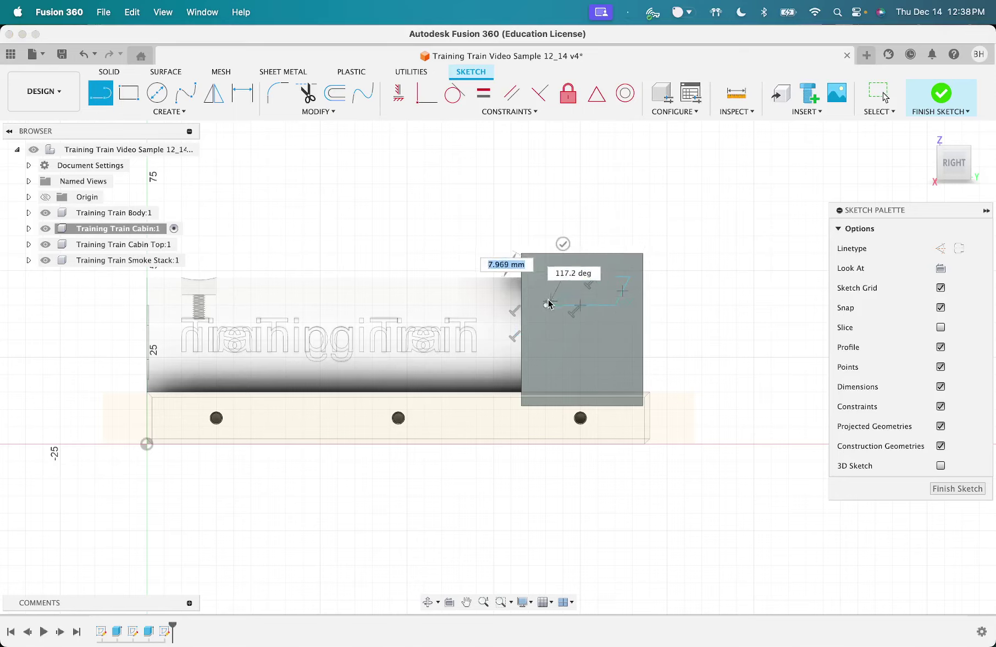
{"action": "left_click", "coordinate": [546, 305]}
{"action": "left_click", "coordinate": [562, 243]}
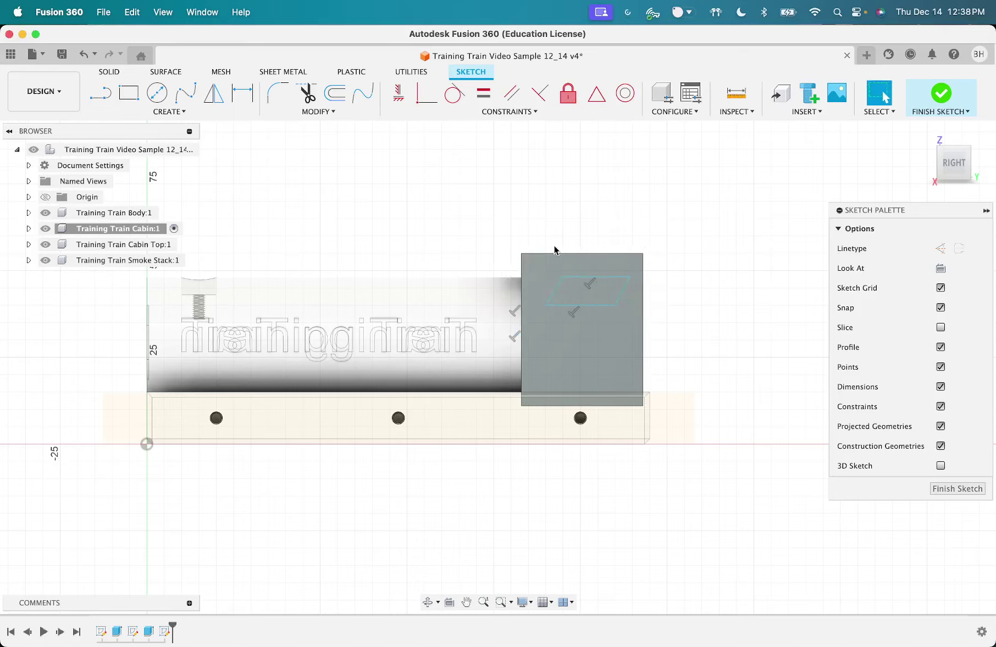
Step: Constrain the two slanted sides of the window outline to be parallel
{"action": "left_click", "coordinate": [509, 95]}
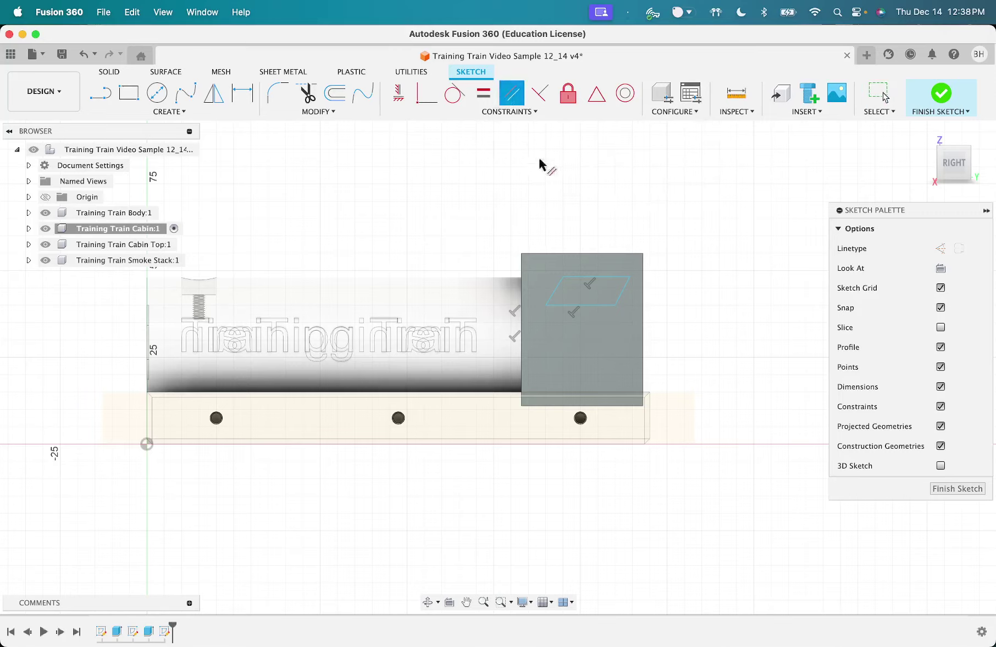
{"action": "left_click", "coordinate": [555, 296]}
{"action": "left_click", "coordinate": [620, 300]}
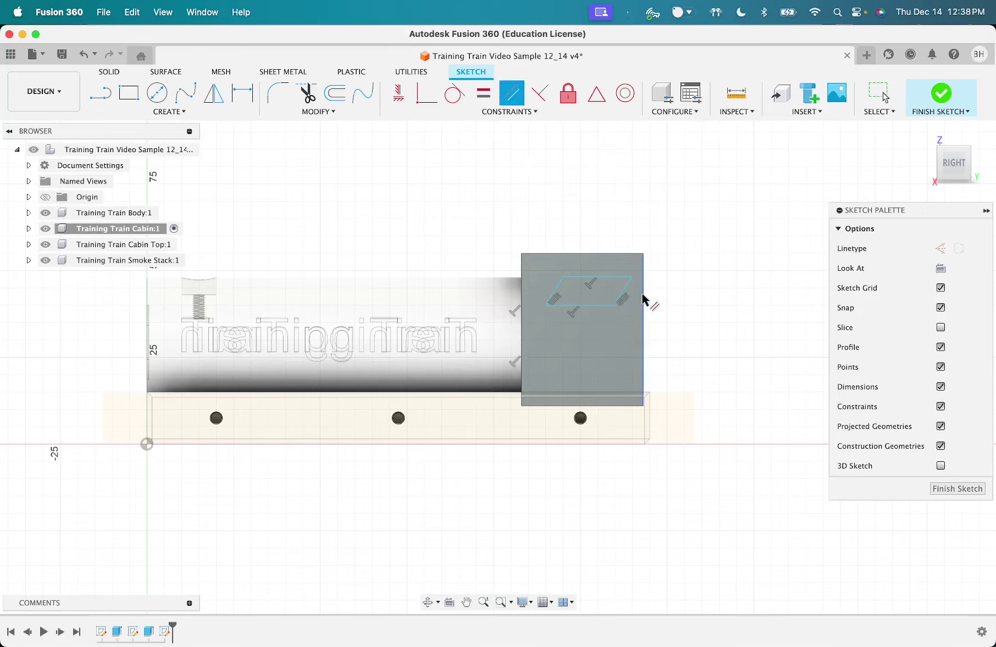
{"action": "key", "text": "Escape"}
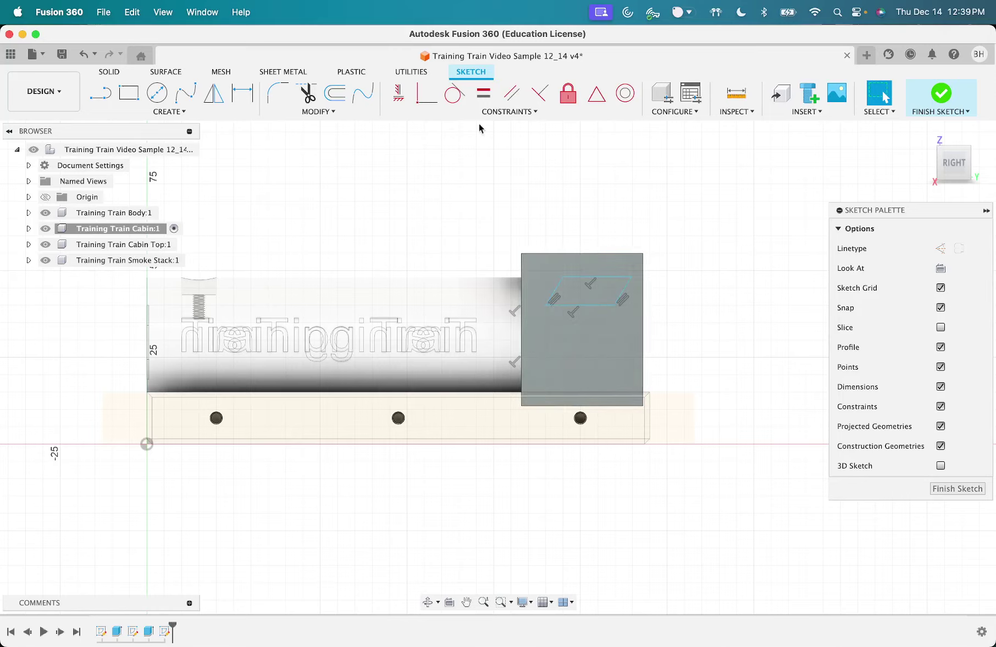
Step: Dimension the window outline's lower line at 20 mm, placing the dimension below it
{"action": "key", "text": "d"}
{"action": "left_click", "coordinate": [586, 307]}
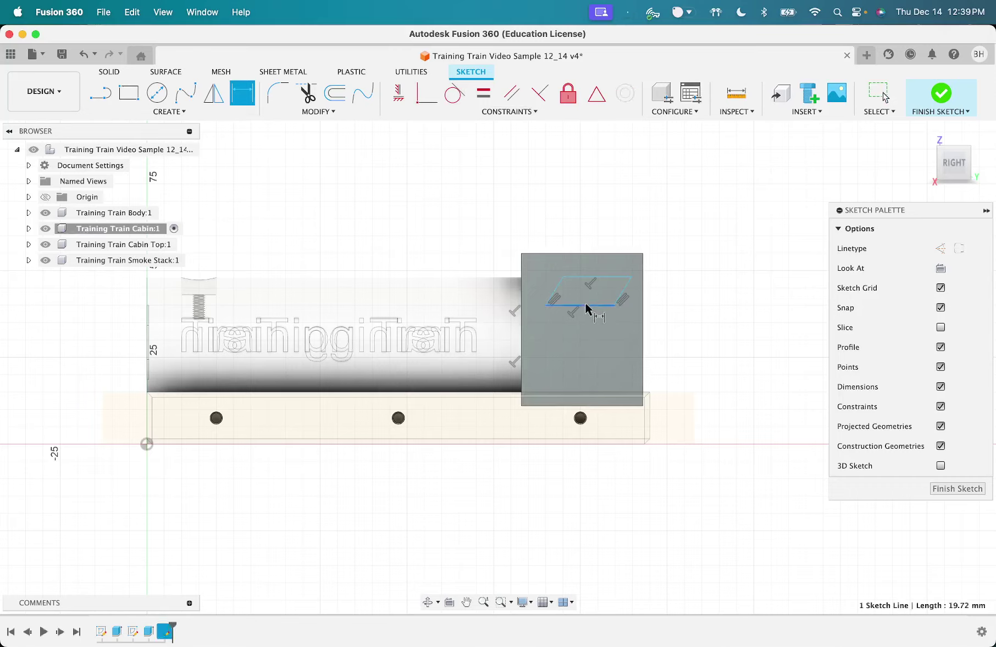
{"action": "left_click", "coordinate": [594, 352]}
{"action": "type", "text": "20"}
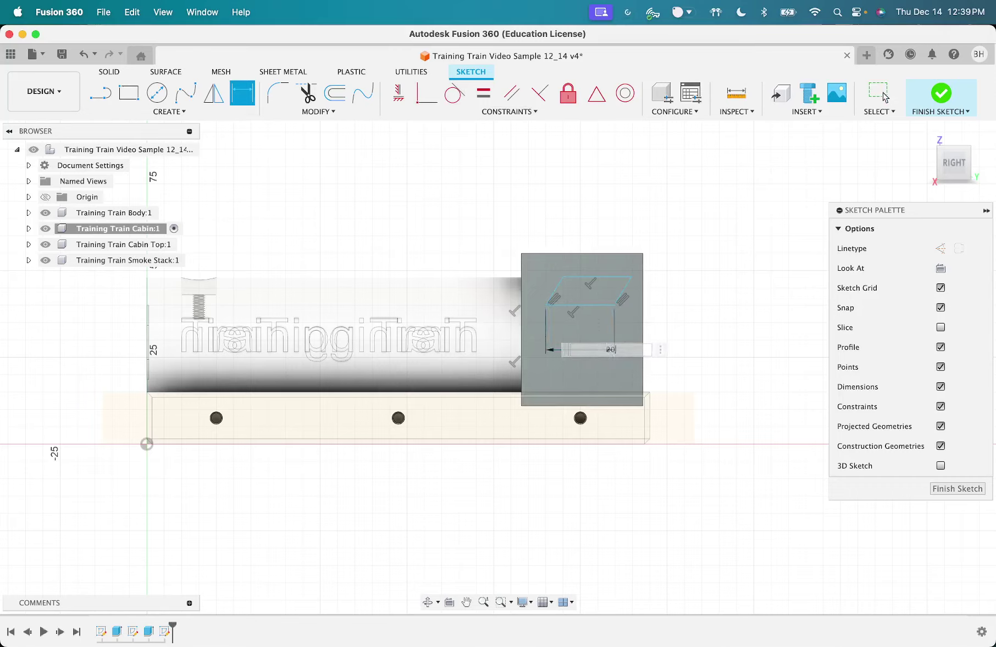
{"action": "key", "text": "Return"}
Step: Dimension the vertical height between the two rear corners of the window outline at 10 mm
{"action": "left_click", "coordinate": [633, 277]}
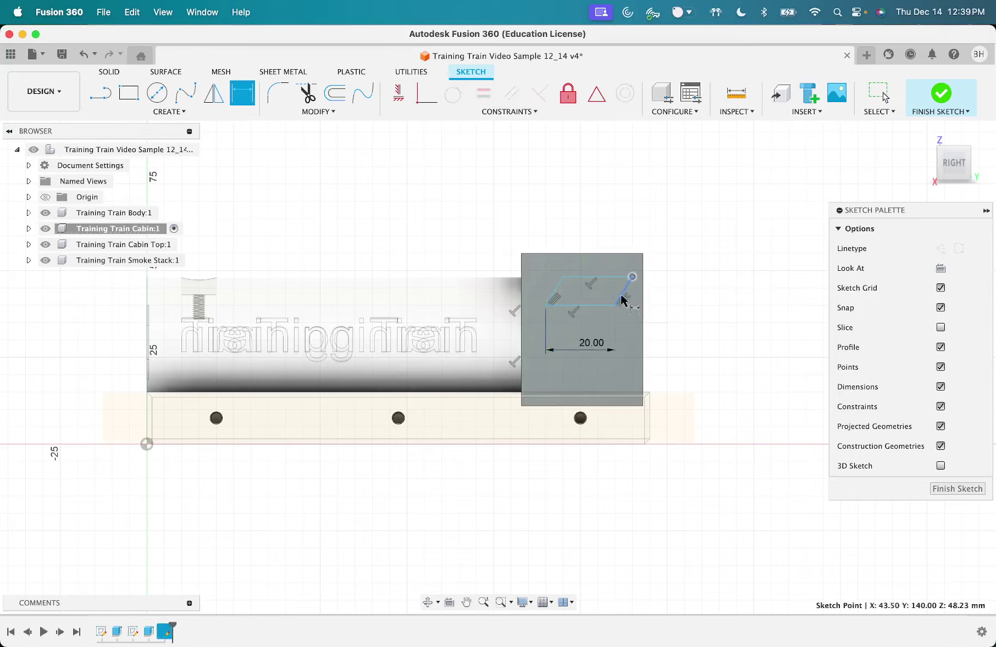
{"action": "left_click", "coordinate": [615, 305]}
{"action": "left_click", "coordinate": [687, 302]}
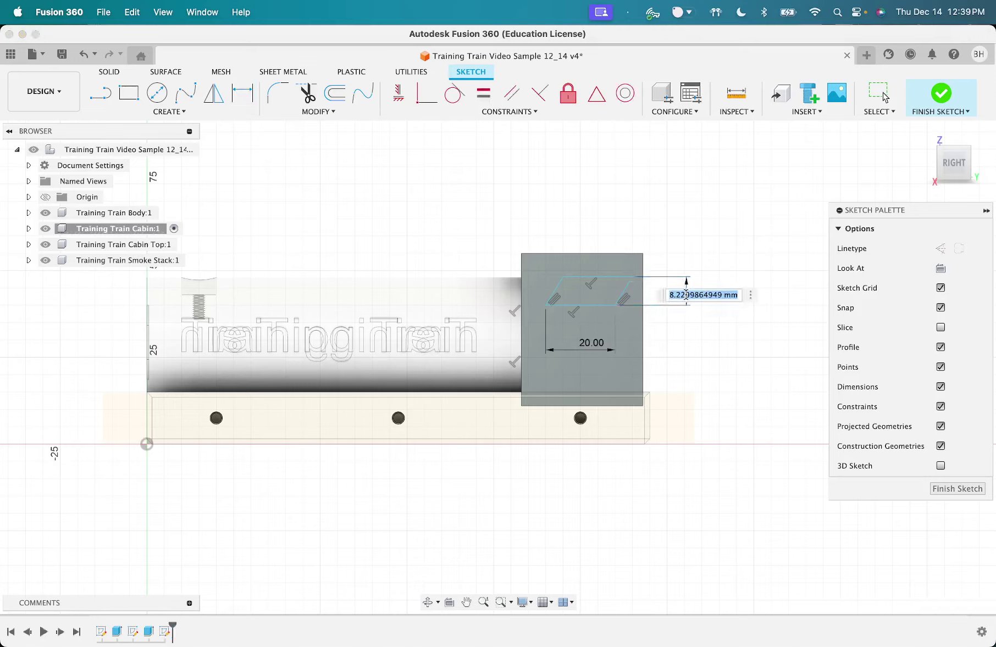
{"action": "type", "text": "10"}
{"action": "key", "text": "Return"}
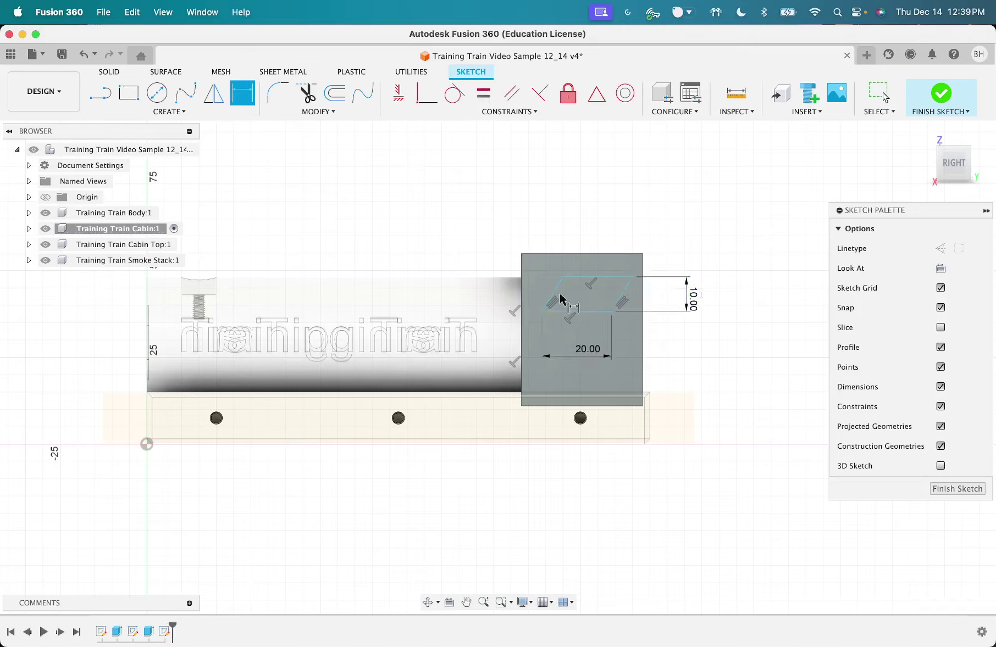
{"action": "left_click", "coordinate": [582, 312]}
{"action": "left_click", "coordinate": [619, 299]}
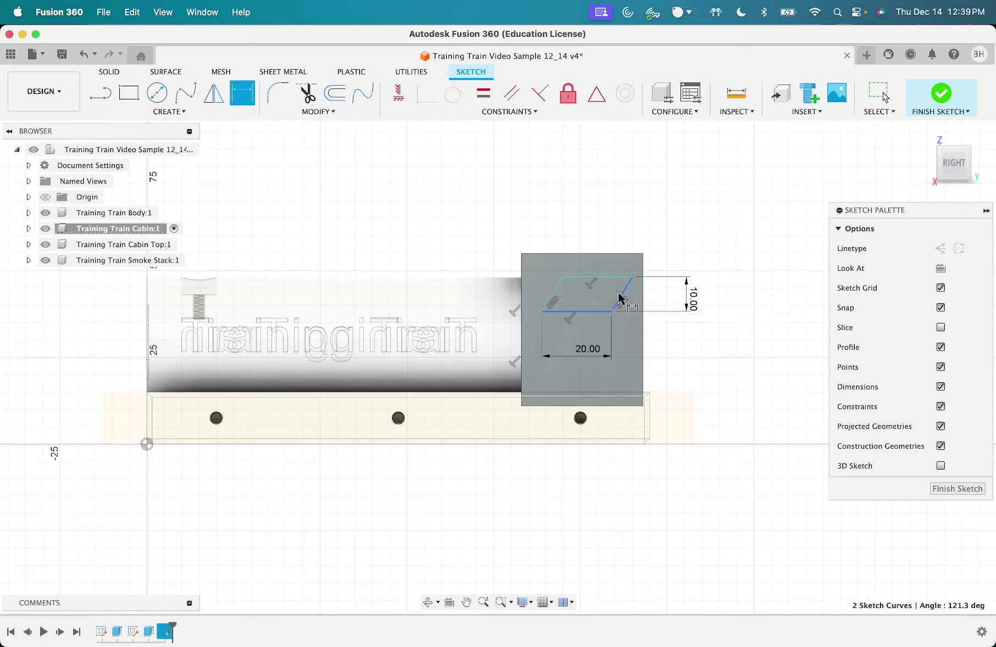
{"action": "key", "text": "Escape"}
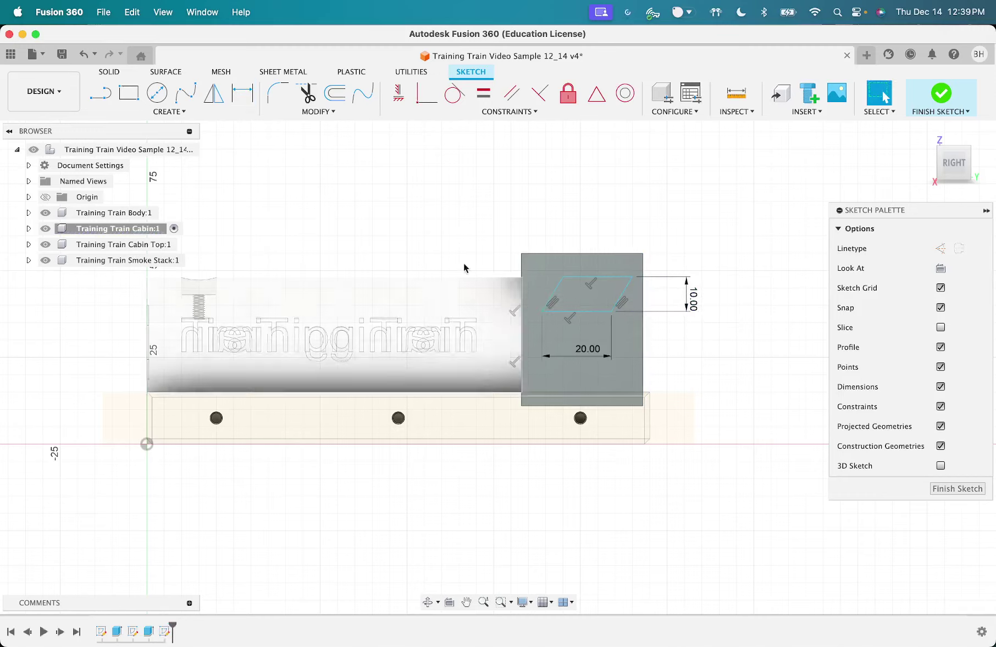
Step: Dimension the interior angle between the window outline's lower line and its rear slanted side at 120 degrees
{"action": "left_click", "coordinate": [242, 95]}
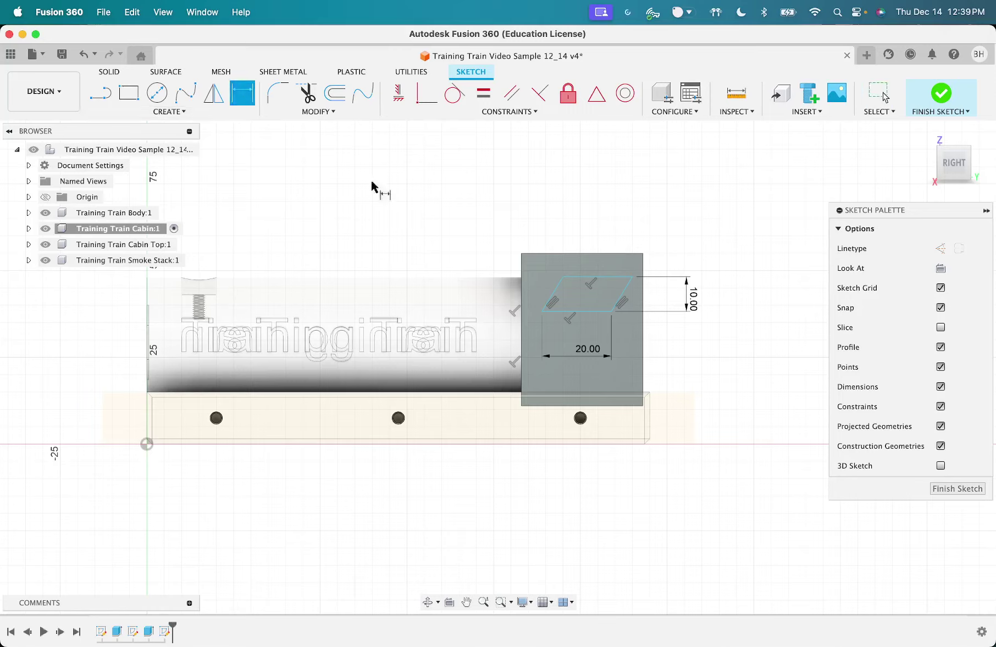
{"action": "left_click", "coordinate": [596, 313]}
{"action": "left_click", "coordinate": [619, 297]}
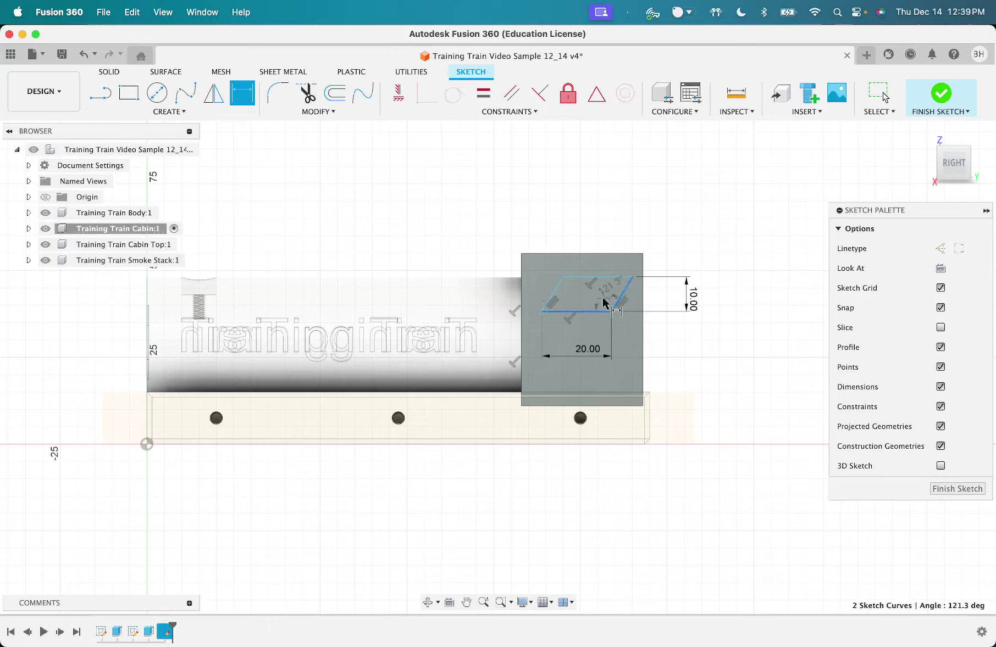
{"action": "left_click", "coordinate": [596, 303]}
{"action": "type", "text": "12"}
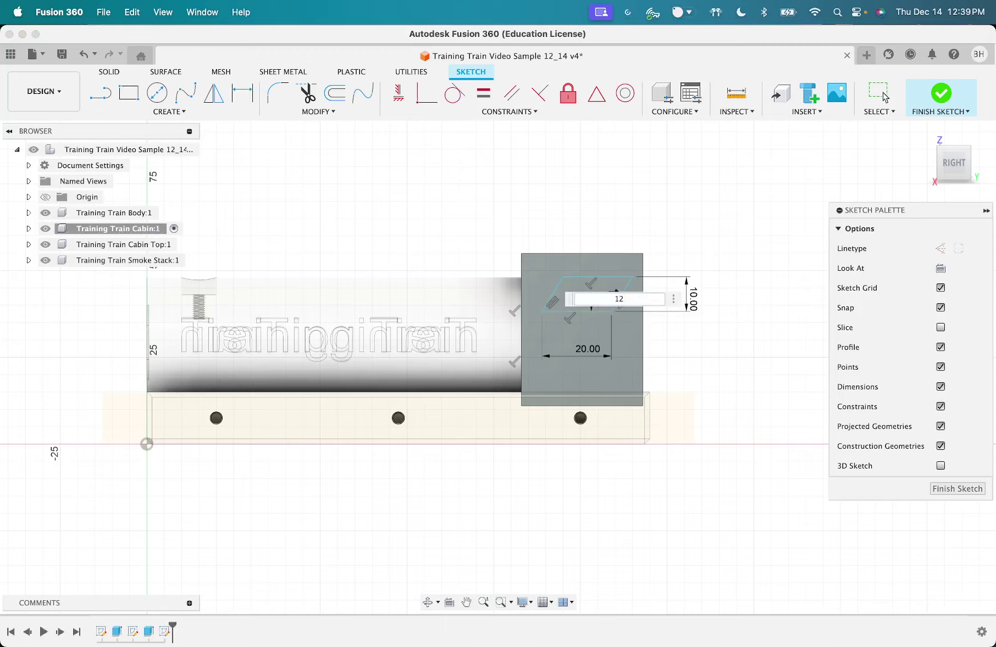
{"action": "type", "text": "0"}
{"action": "key", "text": "Return"}
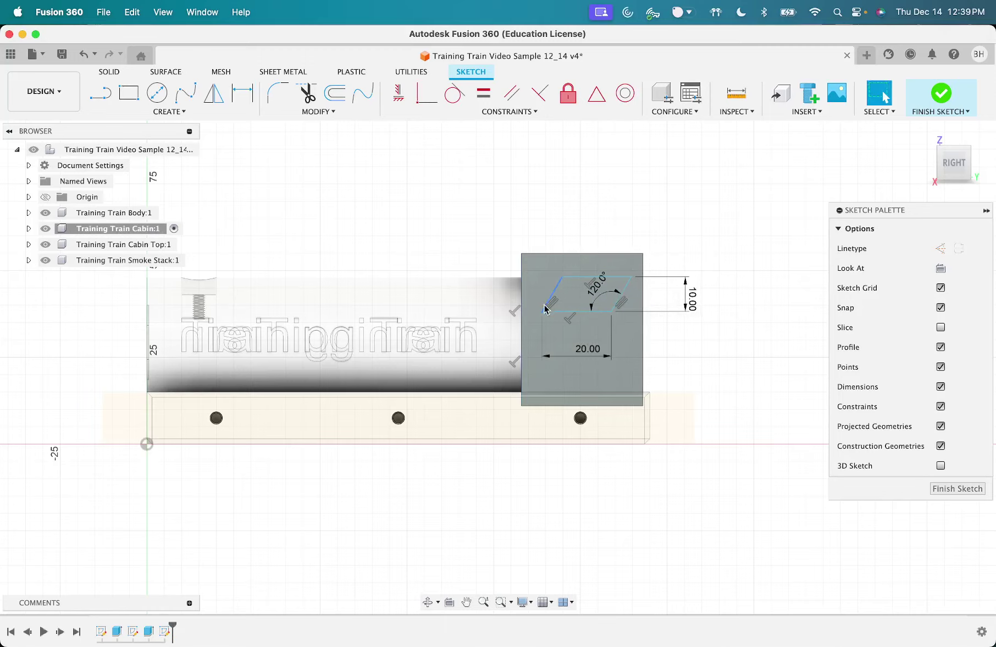
Step: Dimension the distance from the window outline's upper line to the cabin's top edge at 5 mm
{"action": "left_click", "coordinate": [572, 277]}
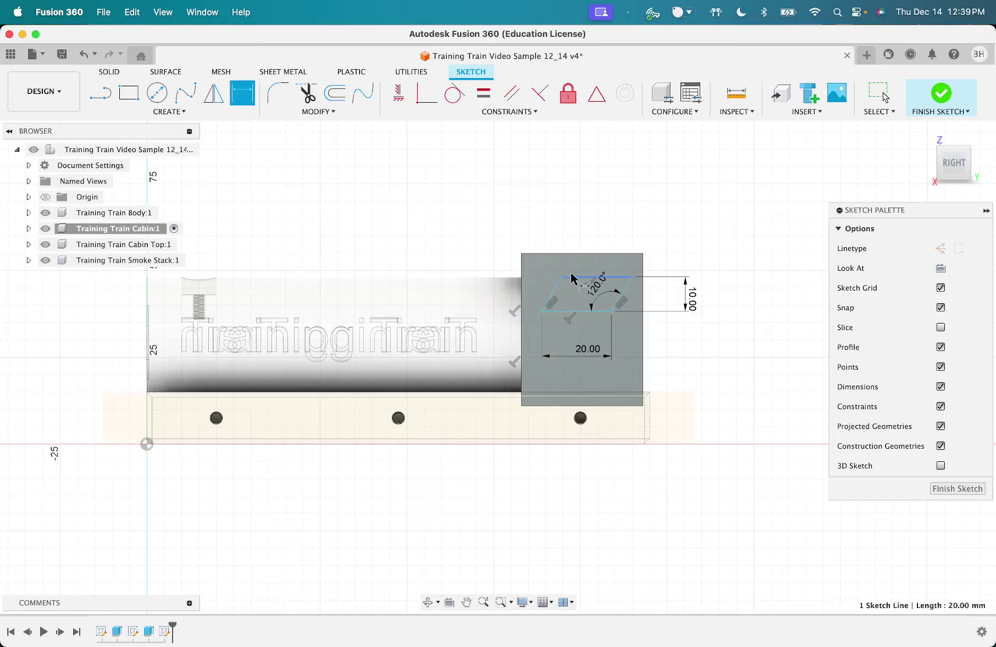
{"action": "left_click", "coordinate": [571, 255]}
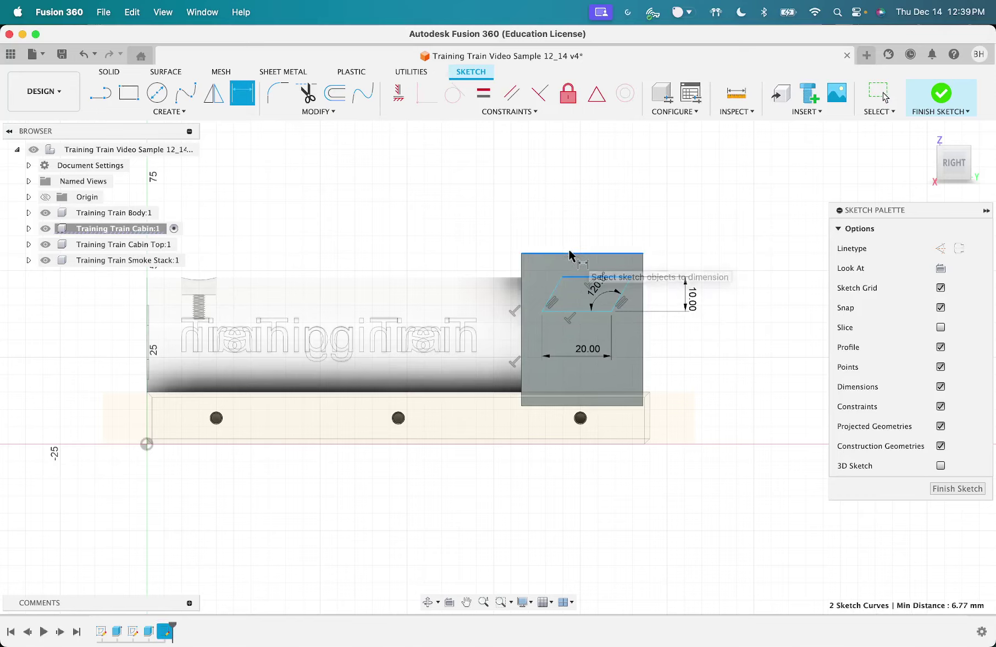
{"action": "left_click", "coordinate": [720, 191]}
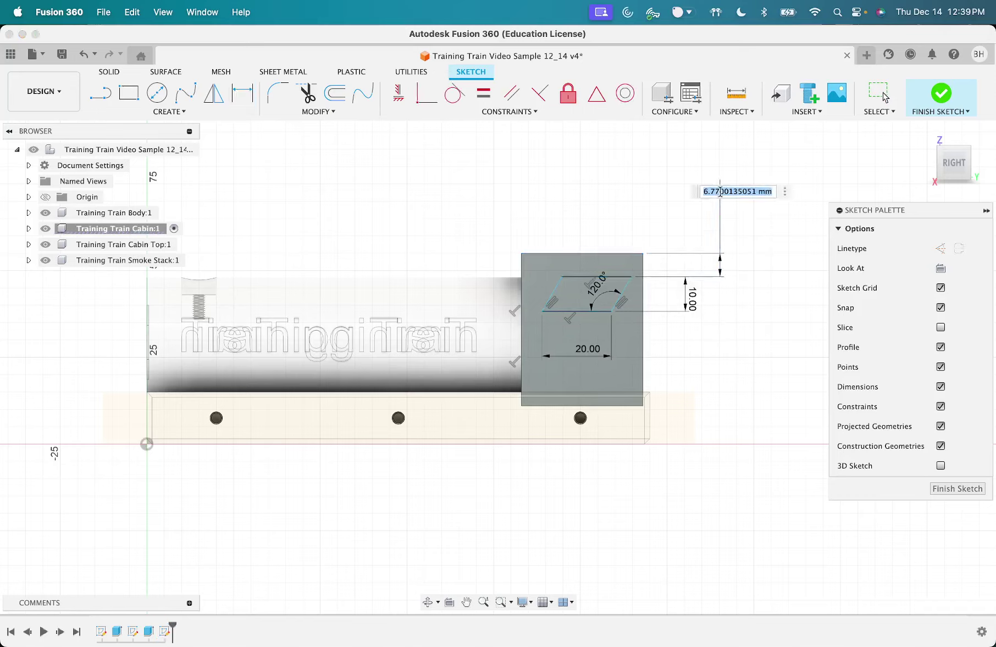
{"action": "type", "text": "5"}
{"action": "key", "text": "Return"}
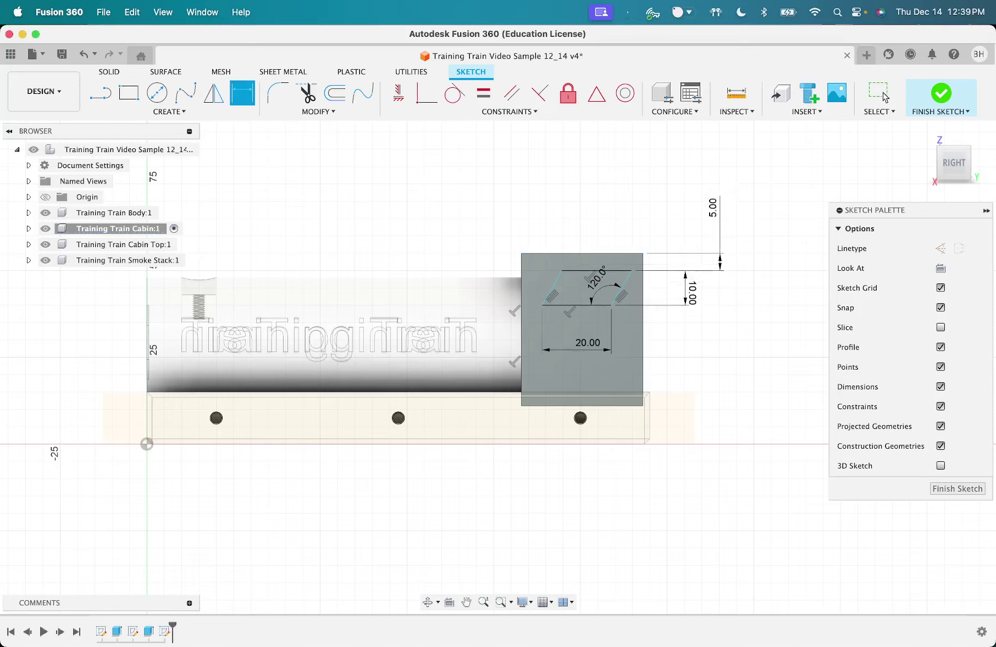
Step: Dimension the distance from the cabin's front vertical edge to the window's lower front corner at 5 mm, and finish the sketch
{"action": "left_click", "coordinate": [521, 307]}
{"action": "left_click", "coordinate": [488, 194]}
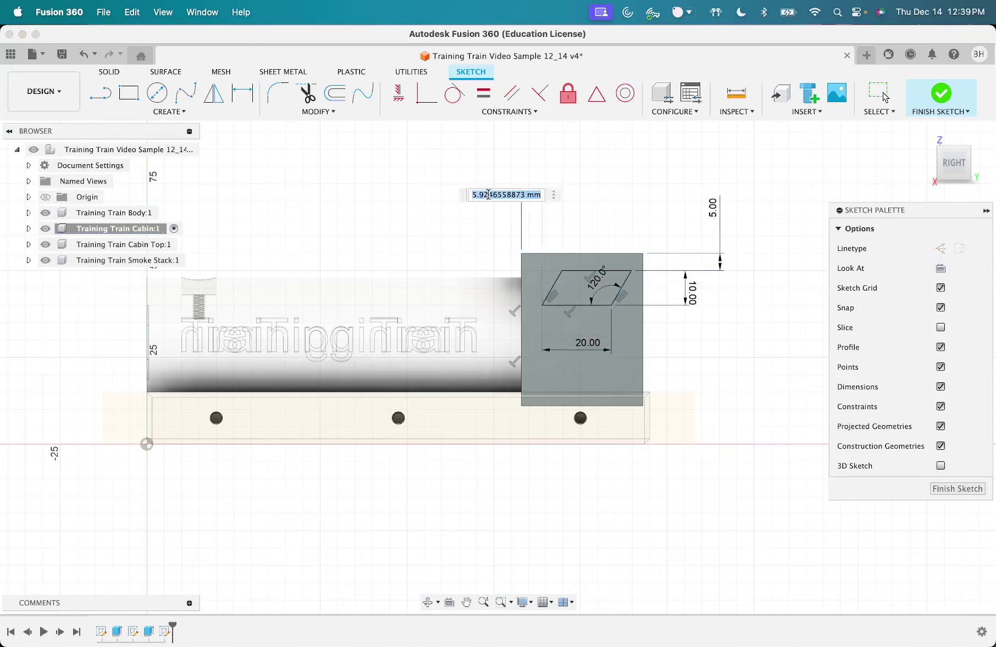
{"action": "type", "text": "5"}
{"action": "key", "text": "Return"}
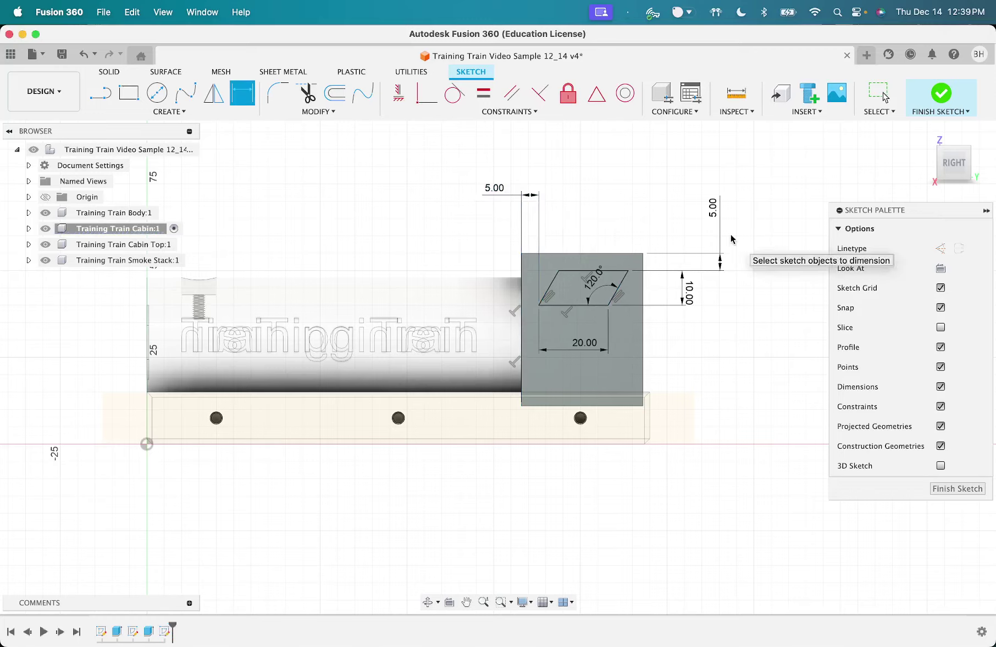
{"action": "left_click", "coordinate": [937, 92]}
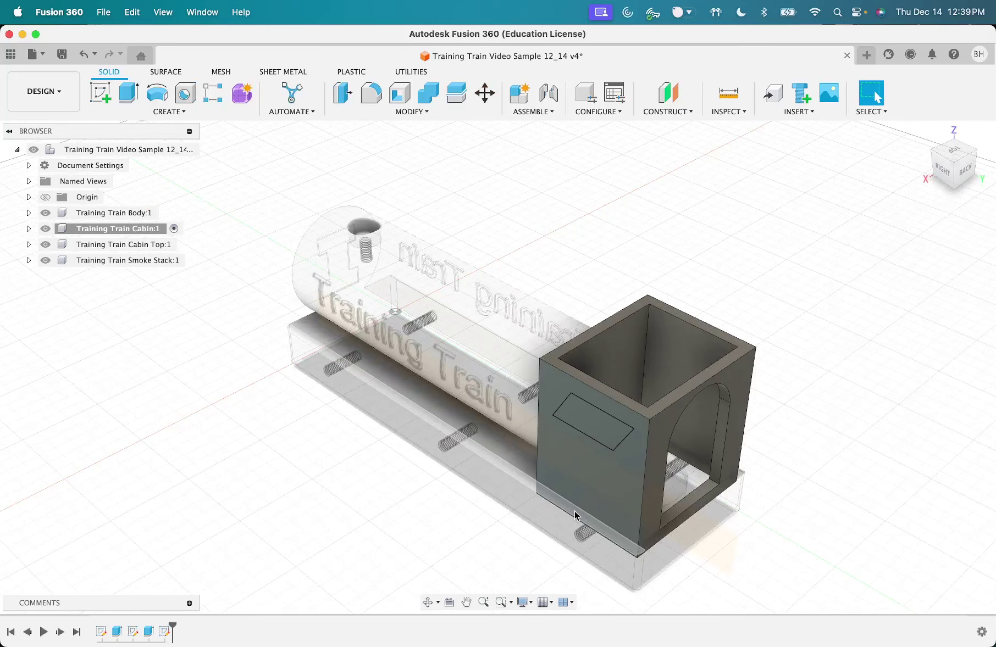
Step: Extrude the slanted window profile as a Cut with extent All, directed inward through both side walls of the cabin
{"action": "key", "text": "e"}
{"action": "left_click", "coordinate": [578, 433]}
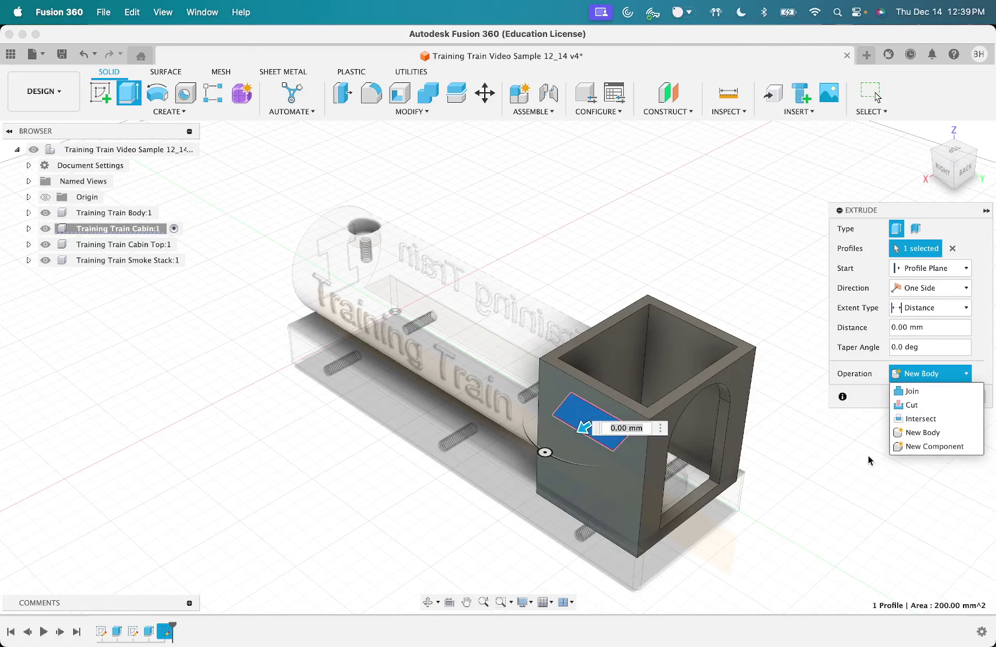
{"action": "left_click", "coordinate": [908, 406]}
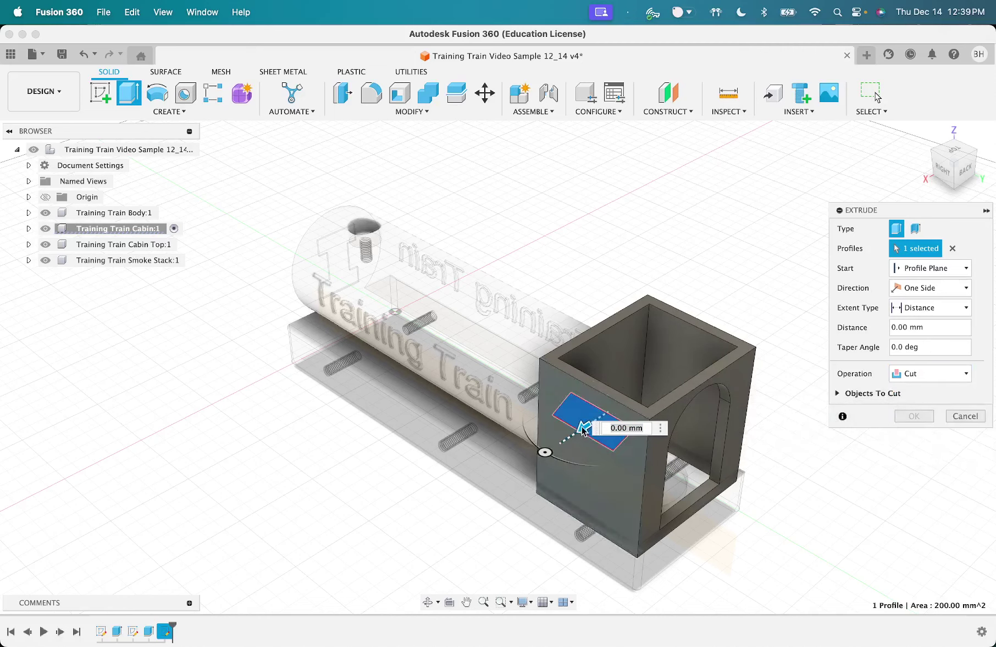
{"action": "left_click_drag", "start_coordinate": [583, 428], "coordinate": [627, 397]}
{"action": "left_click", "coordinate": [934, 308]}
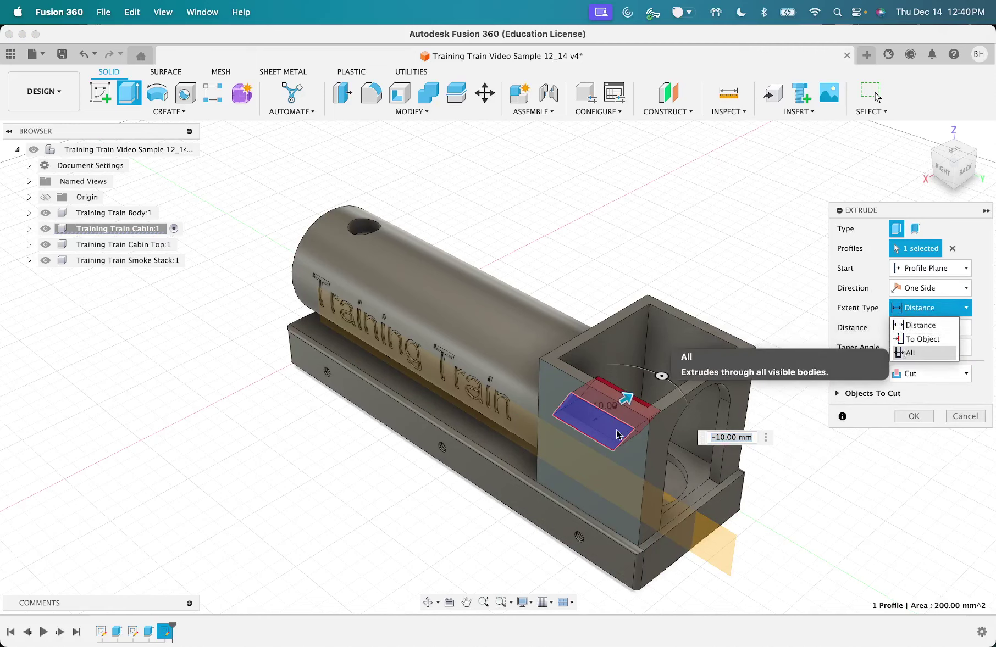
{"action": "left_click", "coordinate": [909, 352]}
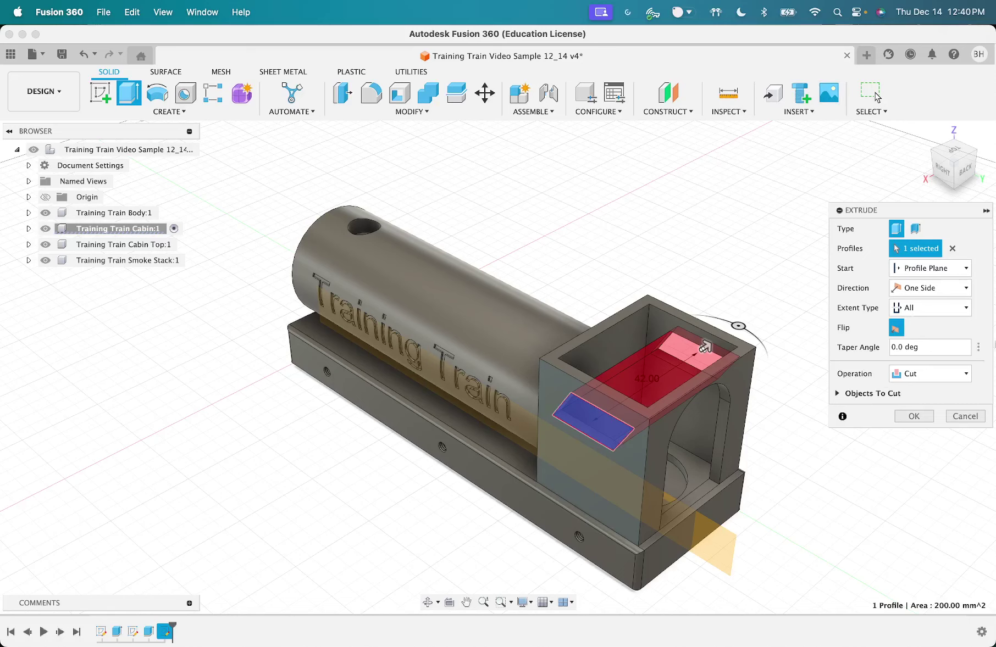
{"action": "left_click", "coordinate": [913, 417]}
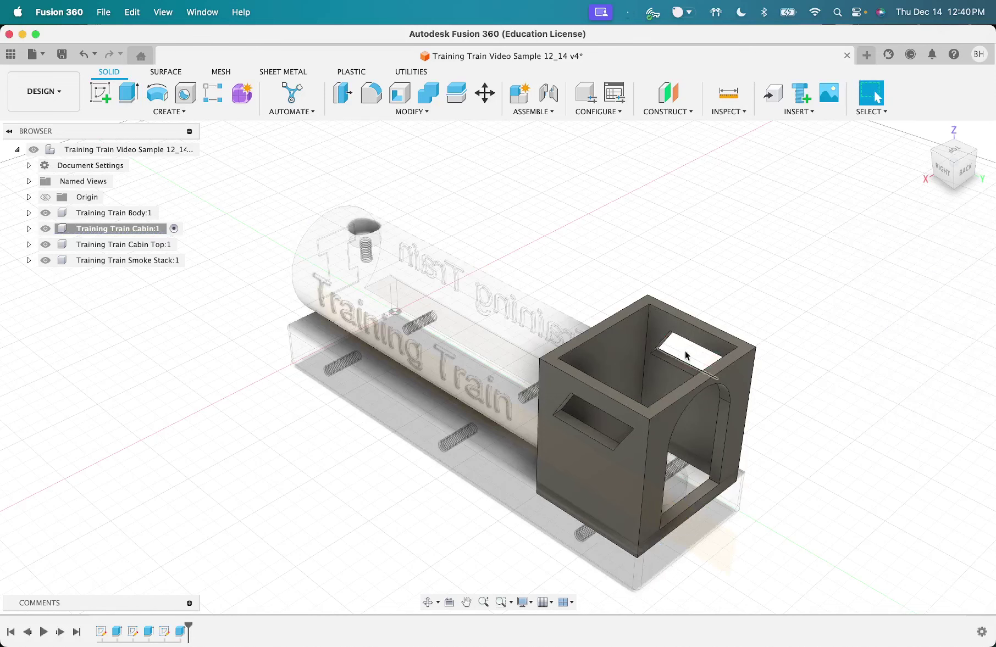
{"action": "left_click", "coordinate": [928, 149]}
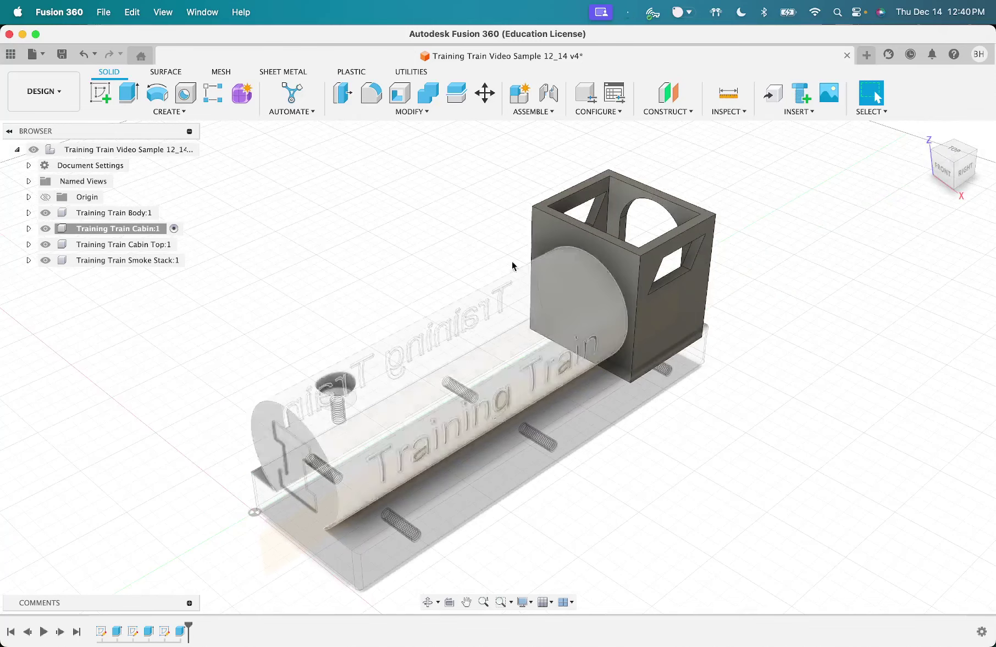
Step: Start a sketch on the cabin's front face and draw a horizontal rectangle about 32 by 4 mm near its top edge
{"action": "left_click", "coordinate": [100, 92]}
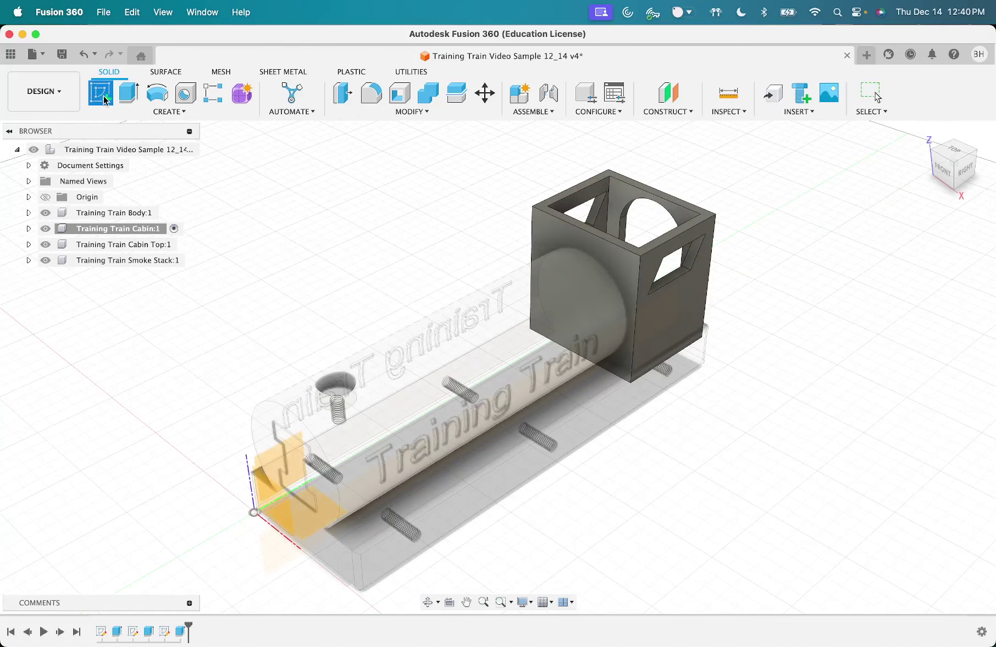
{"action": "left_click", "coordinate": [550, 250]}
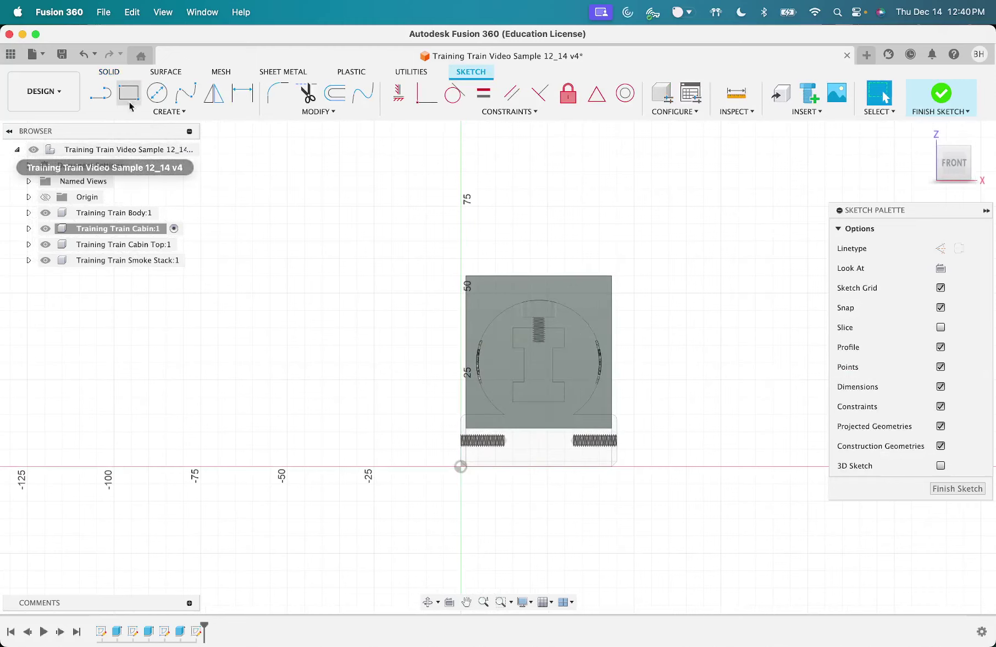
{"action": "left_click", "coordinate": [129, 93]}
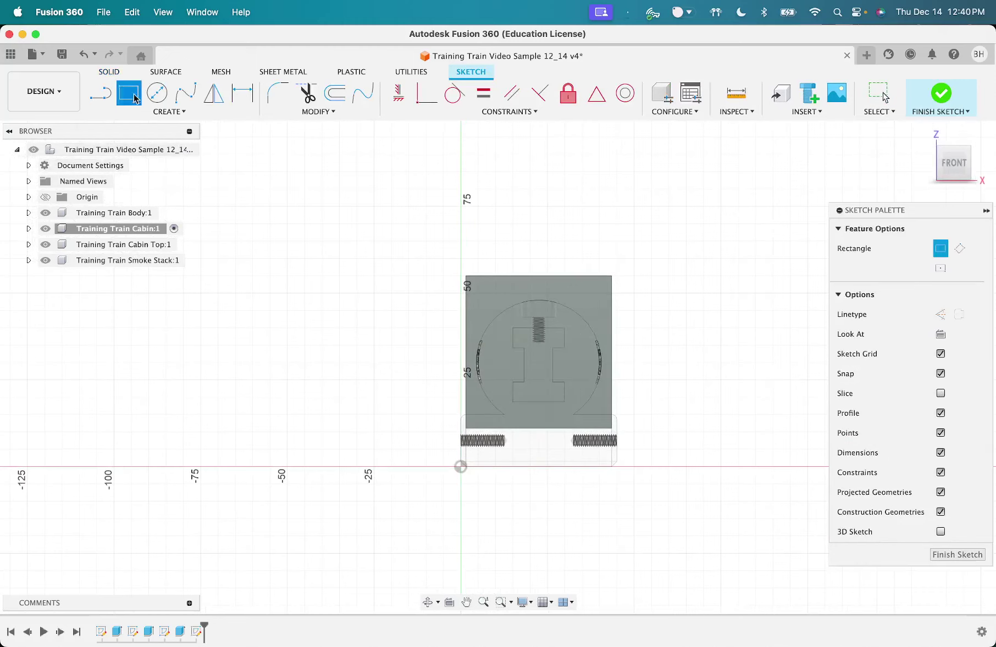
{"action": "left_click", "coordinate": [488, 282]}
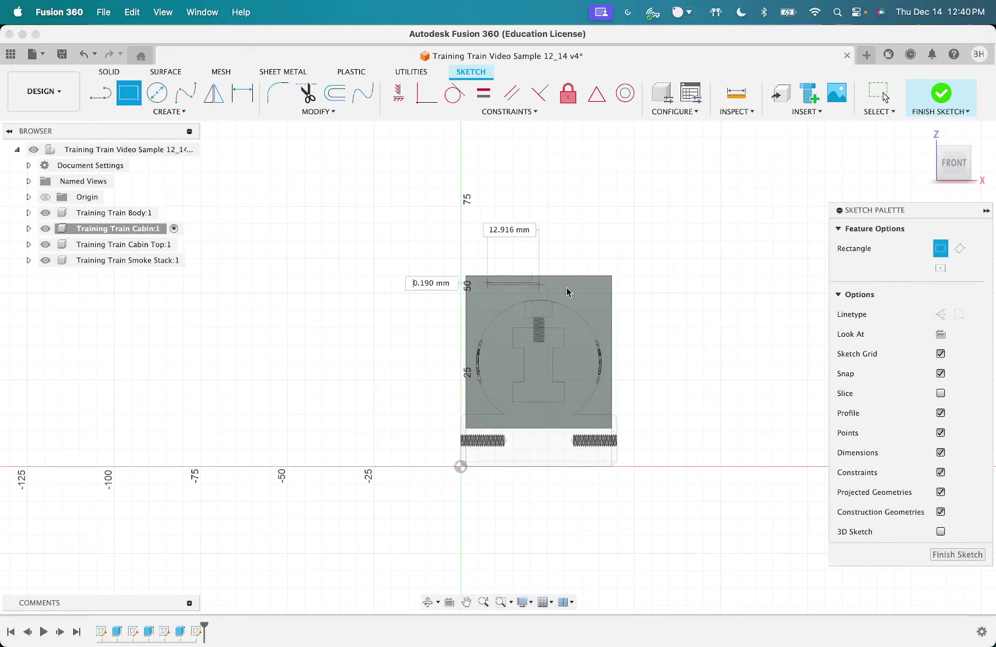
{"action": "left_click", "coordinate": [597, 299]}
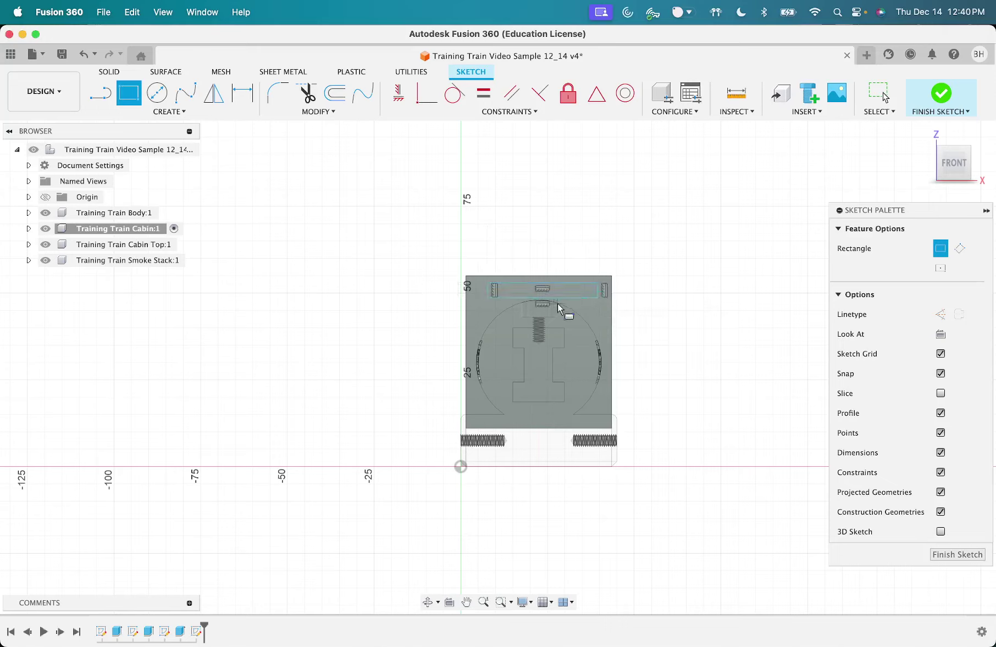
{"action": "key", "text": "Escape"}
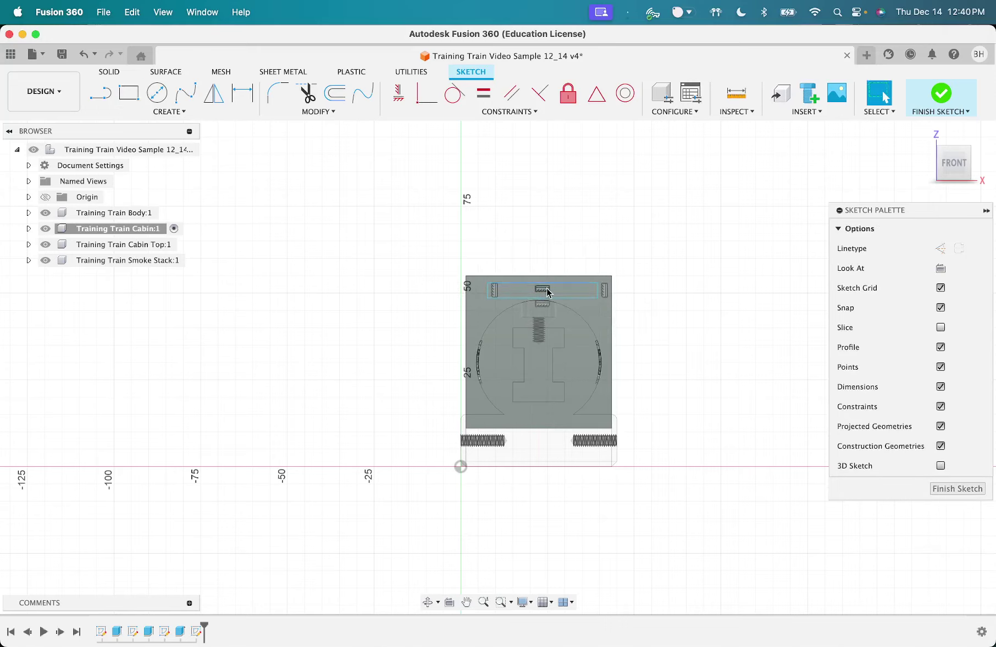
Step: Dimension the width of the front window rectangle at 35 mm
{"action": "key", "text": "d"}
{"action": "left_click", "coordinate": [566, 284]}
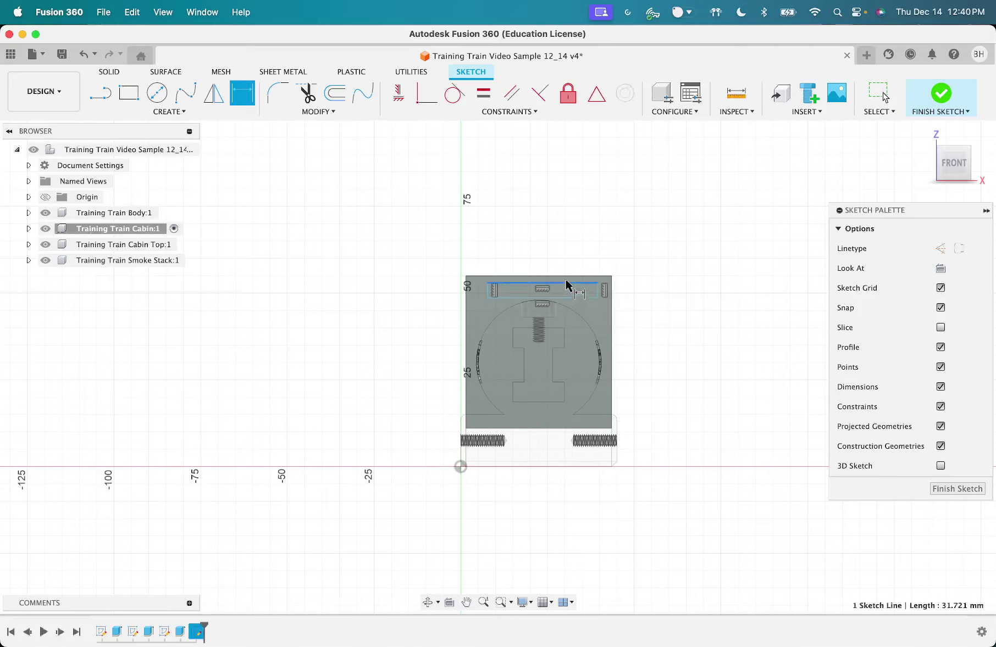
{"action": "left_click", "coordinate": [545, 210]}
{"action": "type", "text": "35"}
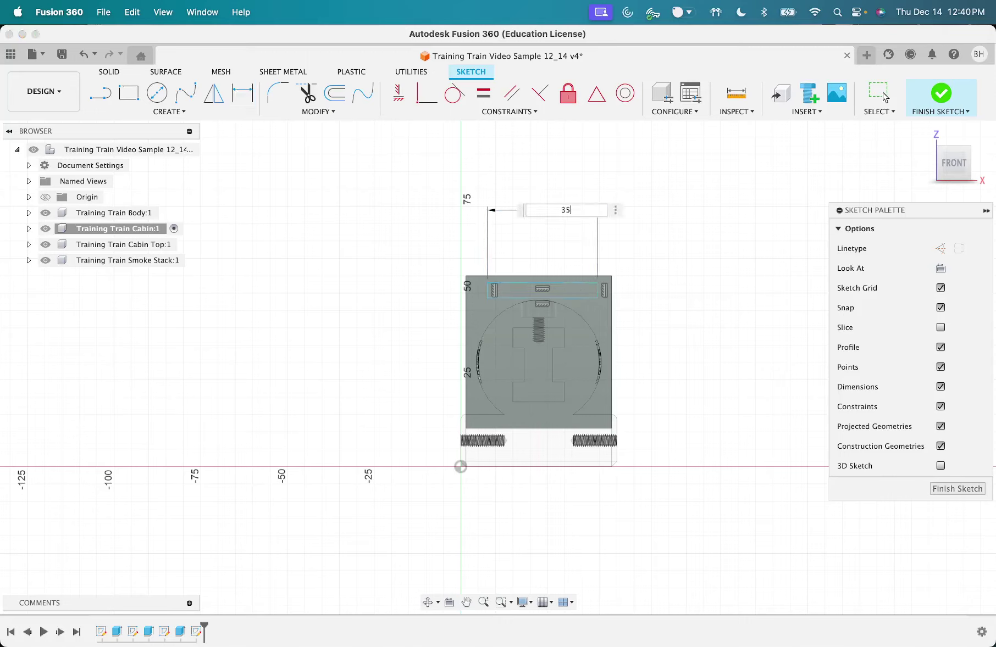
{"action": "key", "text": "Return"}
Step: Dimension the distance from the rectangle's upper line to the cabin's top edge at 1.5 mm
{"action": "left_click", "coordinate": [593, 284]}
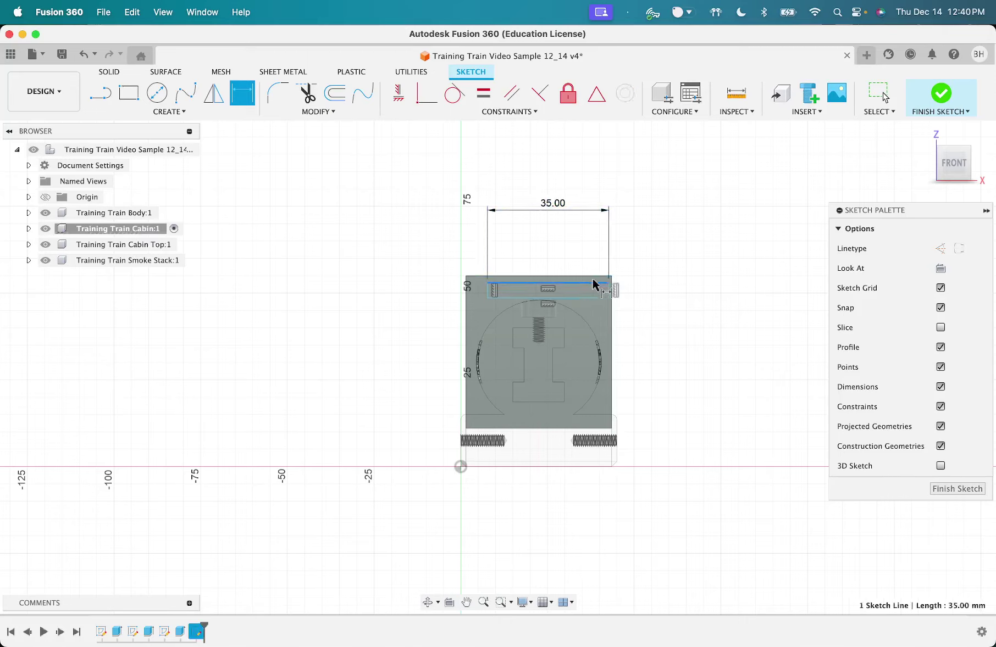
{"action": "left_click", "coordinate": [591, 276]}
{"action": "left_click", "coordinate": [684, 272]}
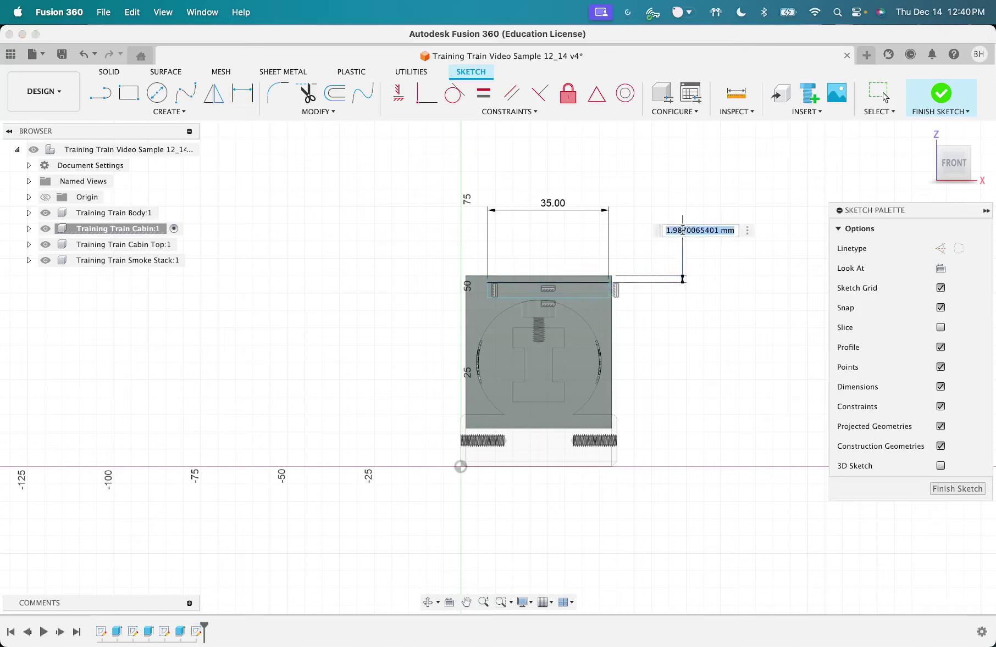
{"action": "type", "text": "1.5"}
{"action": "key", "text": "Return"}
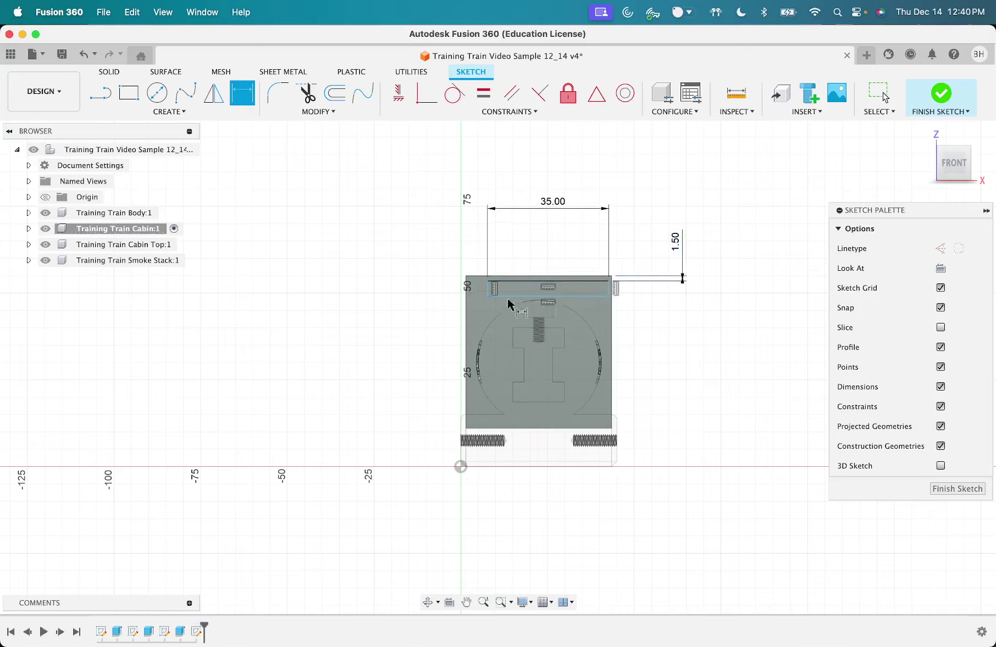
Step: Dimension the height of the front window rectangle at 5 mm
{"action": "left_click", "coordinate": [489, 290]}
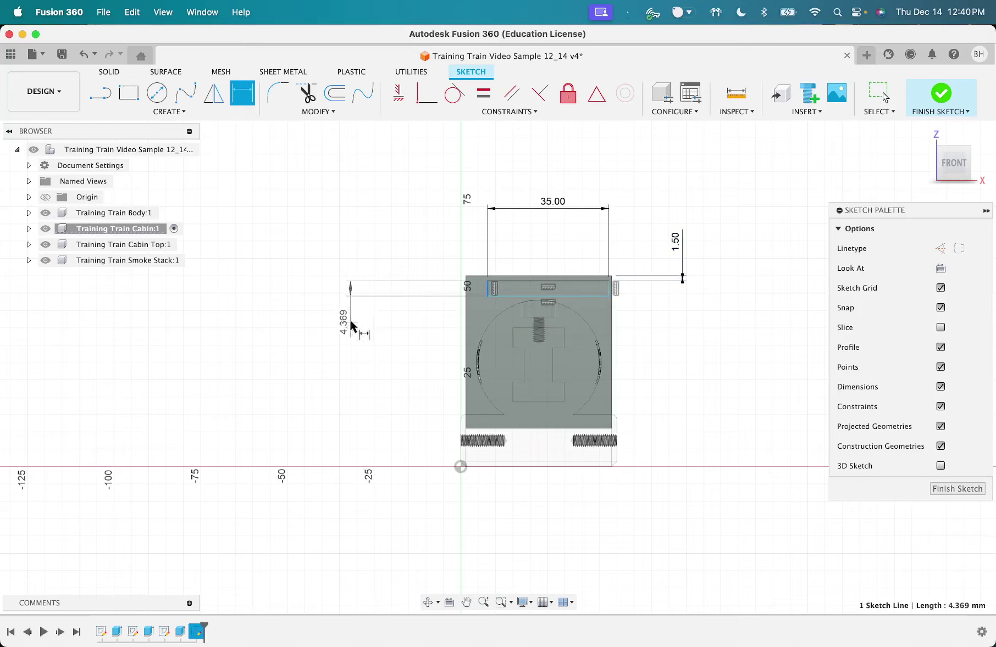
{"action": "left_click", "coordinate": [350, 317]}
{"action": "type", "text": "5"}
{"action": "key", "text": "Return"}
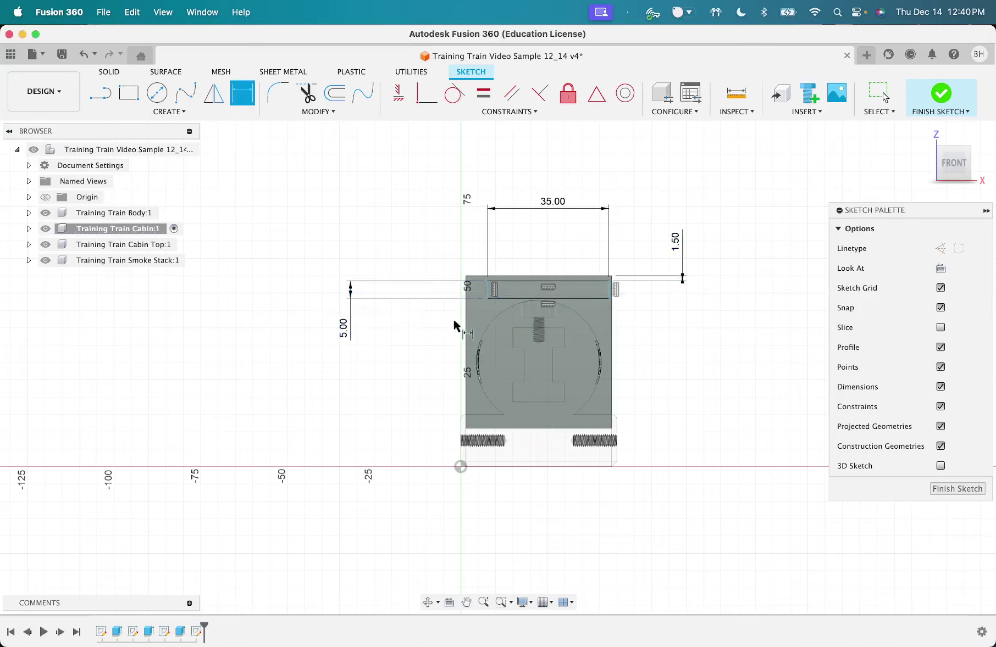
Step: Dimension the distance from the rectangle's left side to the front face's left vertical edge at 3.5 mm, and finish the sketch
{"action": "left_click", "coordinate": [487, 290]}
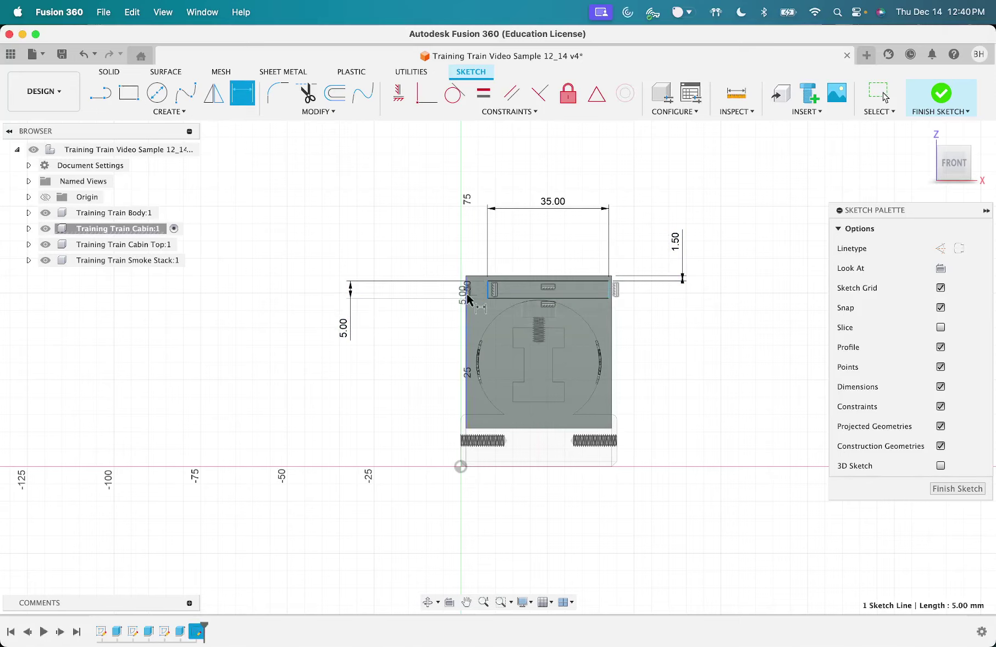
{"action": "left_click", "coordinate": [468, 300]}
{"action": "left_click", "coordinate": [404, 236]}
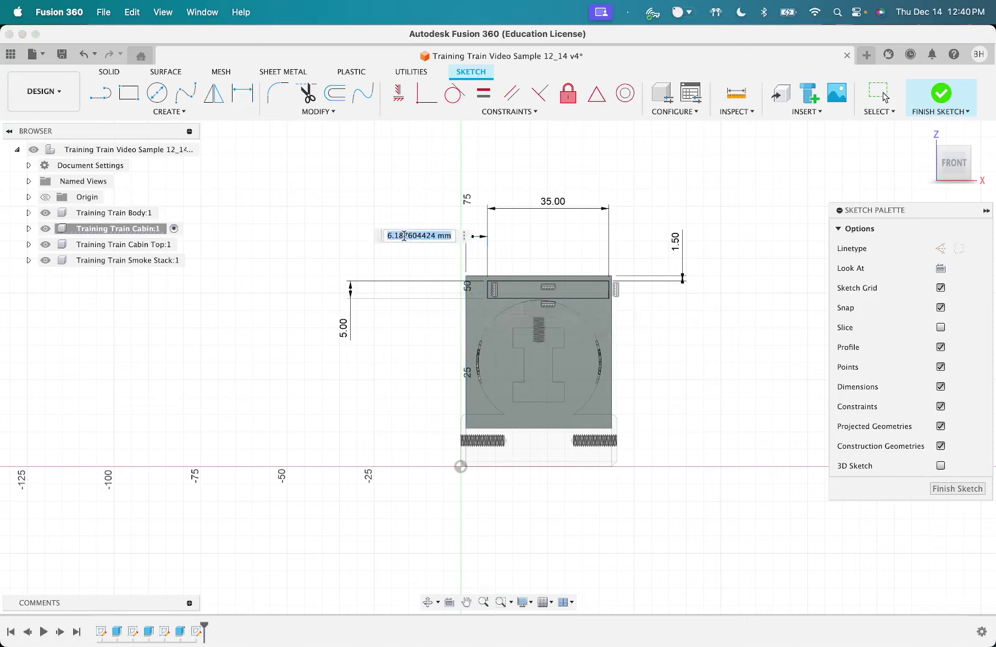
{"action": "type", "text": "3"}
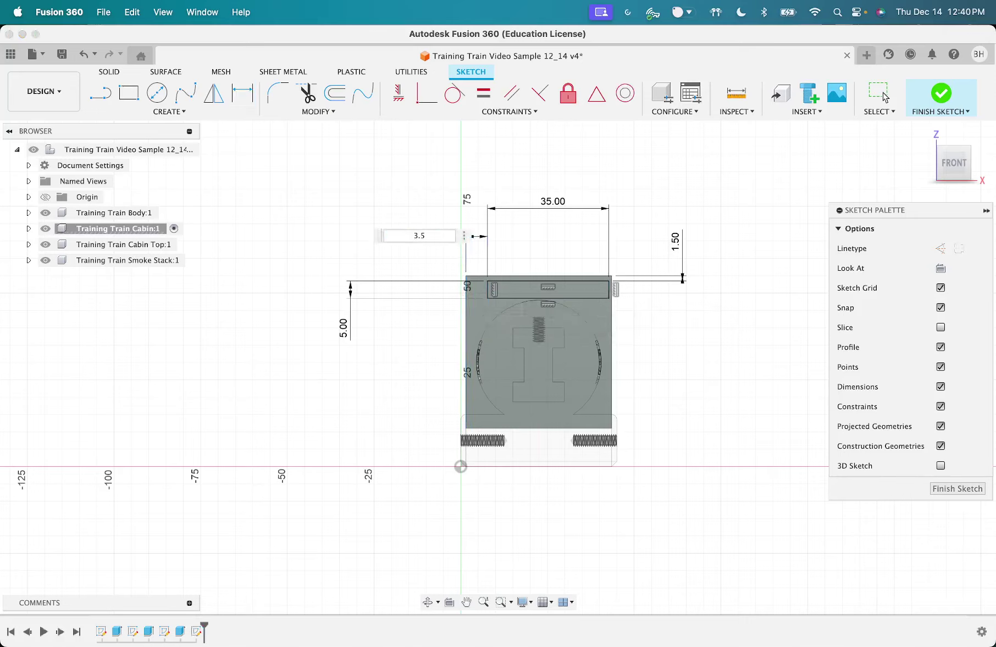
{"action": "type", "text": ".5"}
{"action": "key", "text": "Return"}
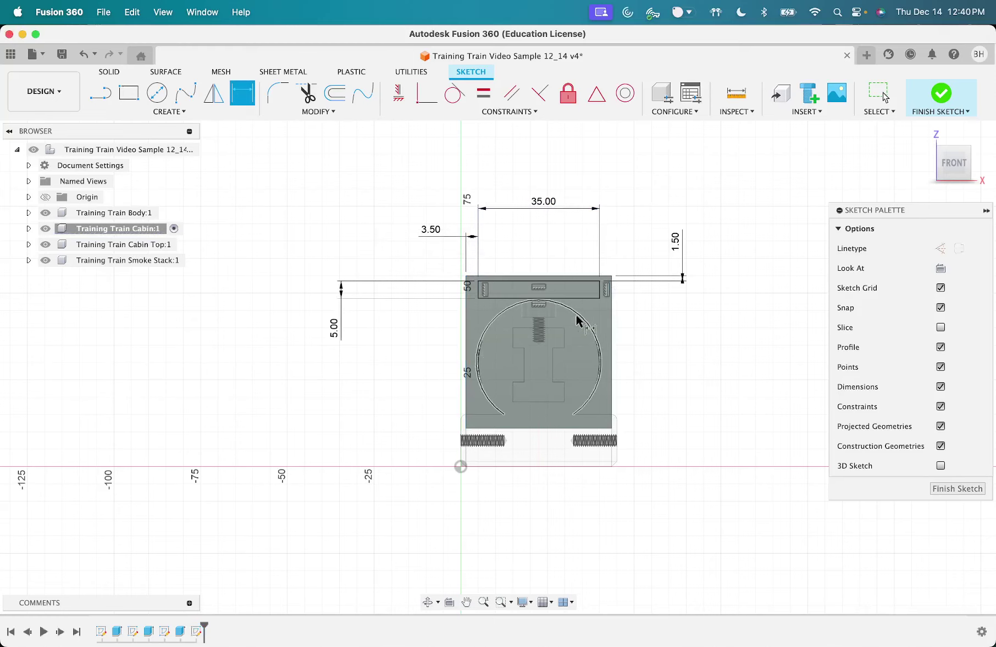
{"action": "key", "text": "Escape"}
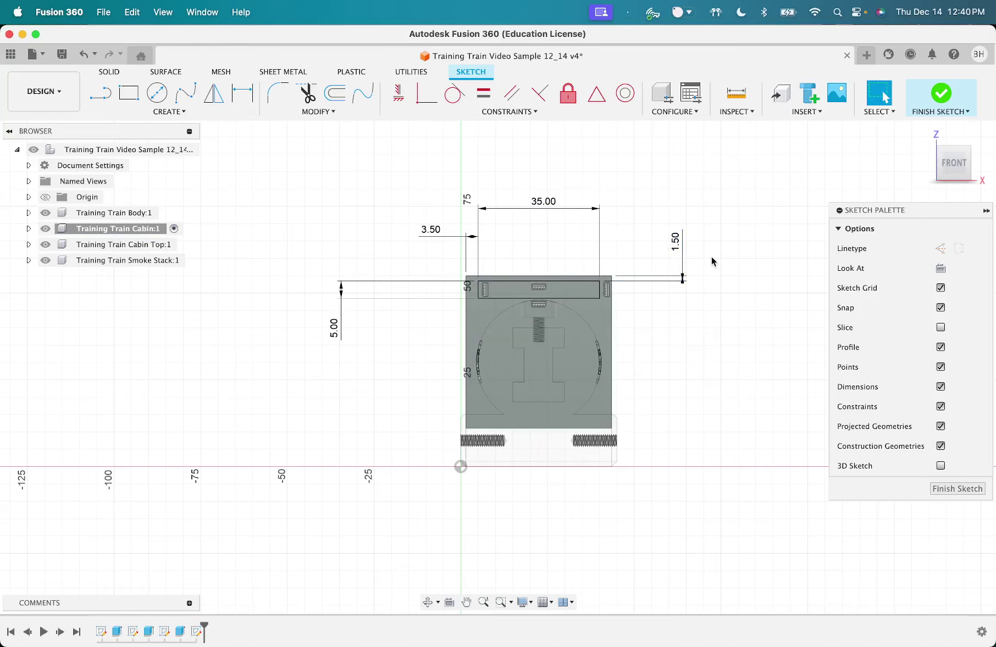
{"action": "left_click", "coordinate": [940, 93]}
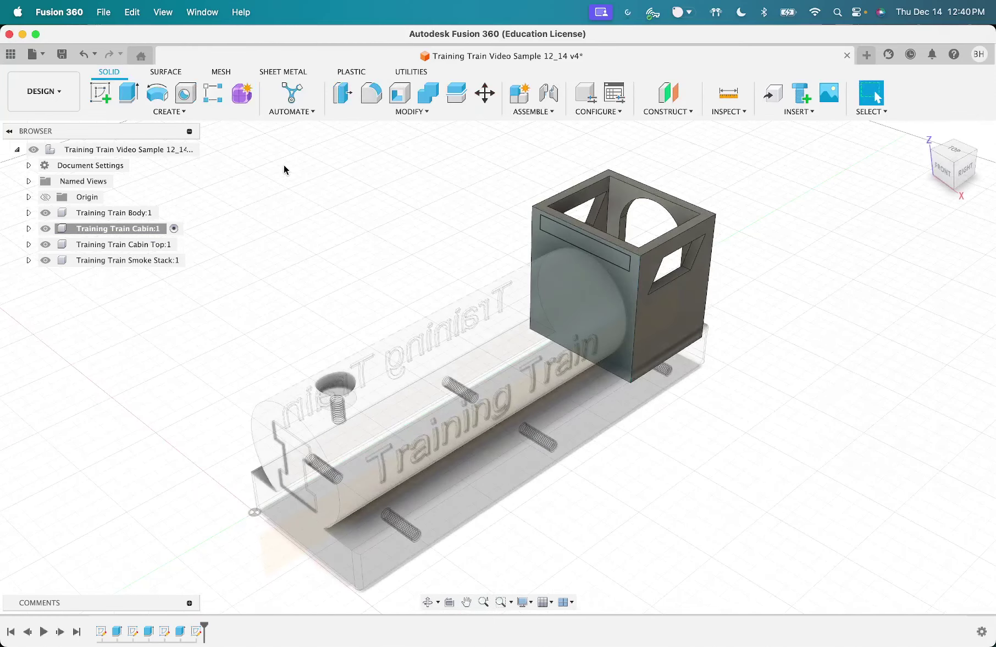
Step: Extrude the front window rectangle as a Cut with extent To Object, ending at the inner face of the cabin's front wall
{"action": "key", "text": "e"}
{"action": "left_click", "coordinate": [562, 240]}
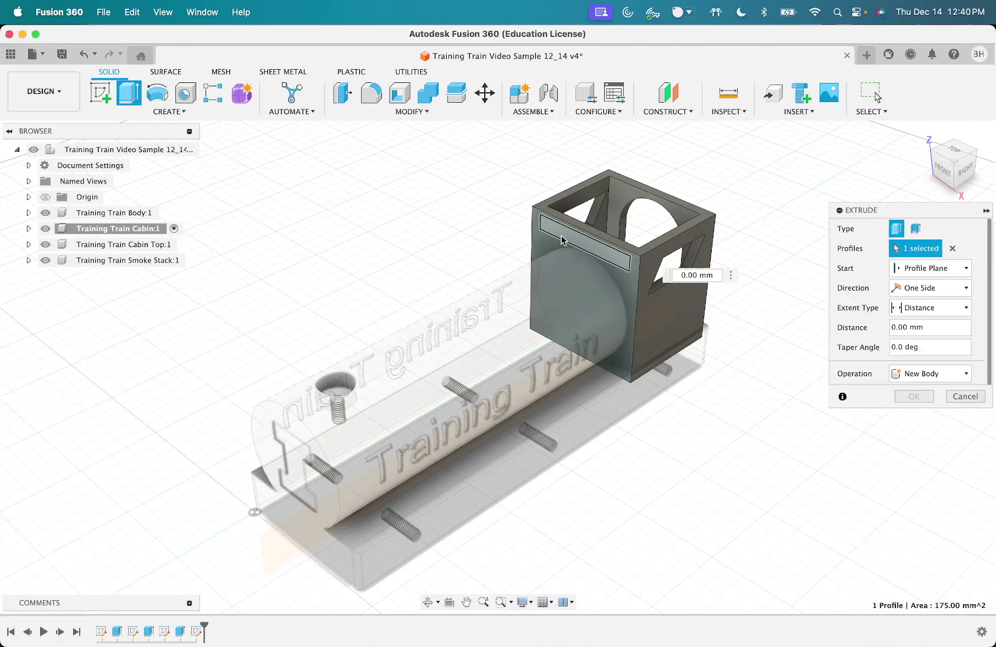
{"action": "left_click", "coordinate": [977, 150]}
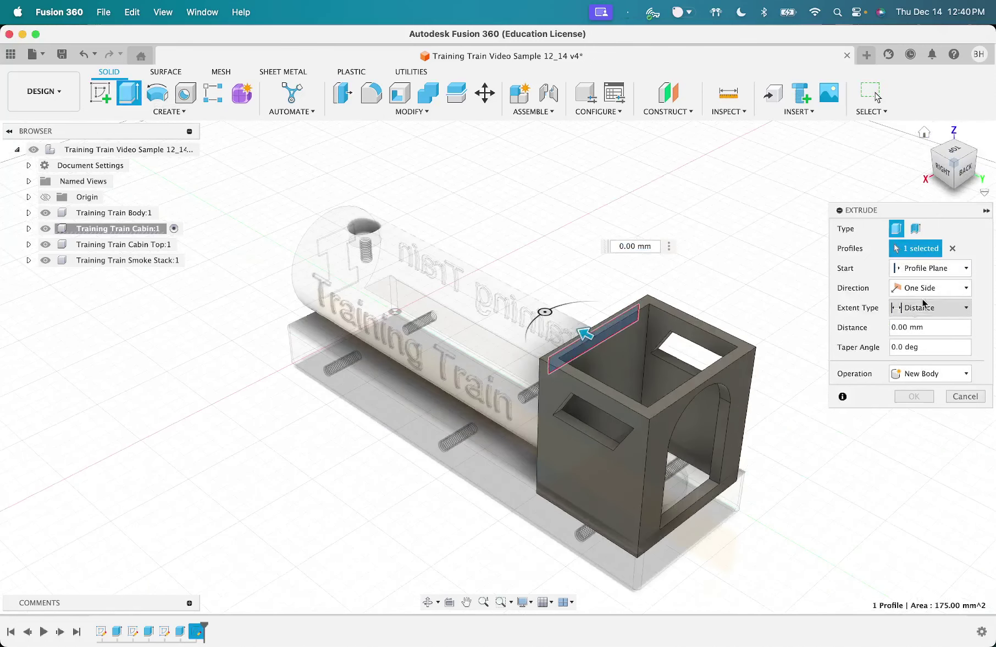
{"action": "left_click", "coordinate": [923, 307]}
{"action": "left_click", "coordinate": [915, 344]}
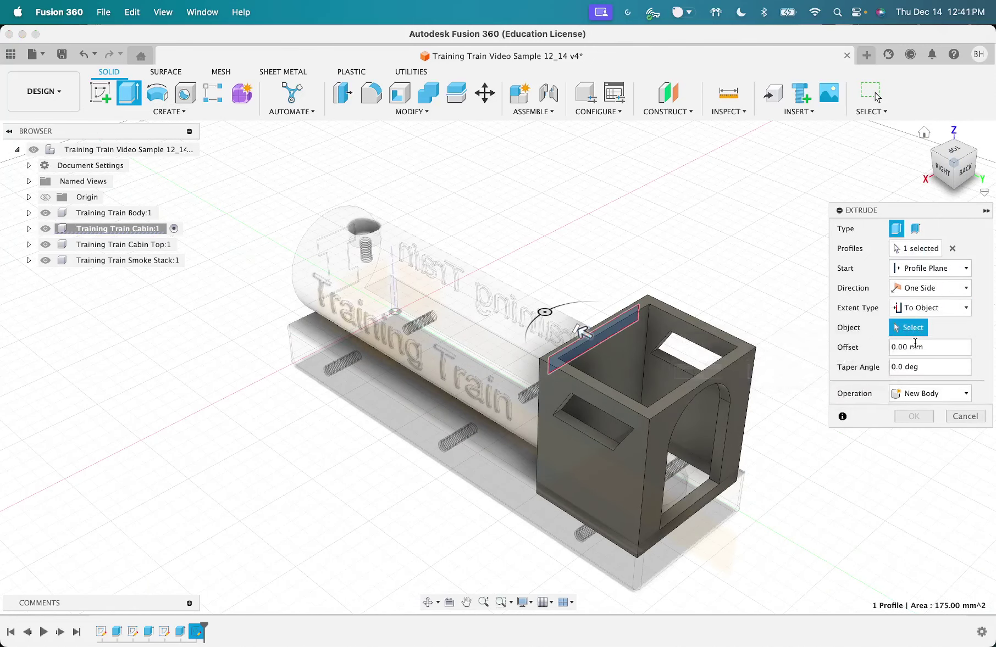
{"action": "left_click", "coordinate": [602, 451]}
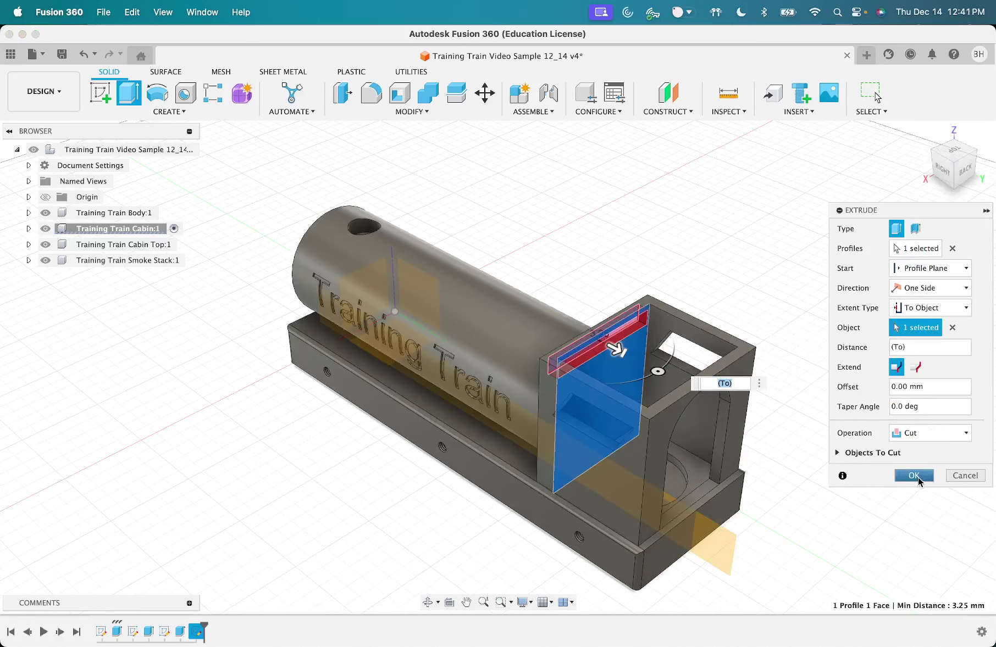
{"action": "left_click", "coordinate": [913, 476]}
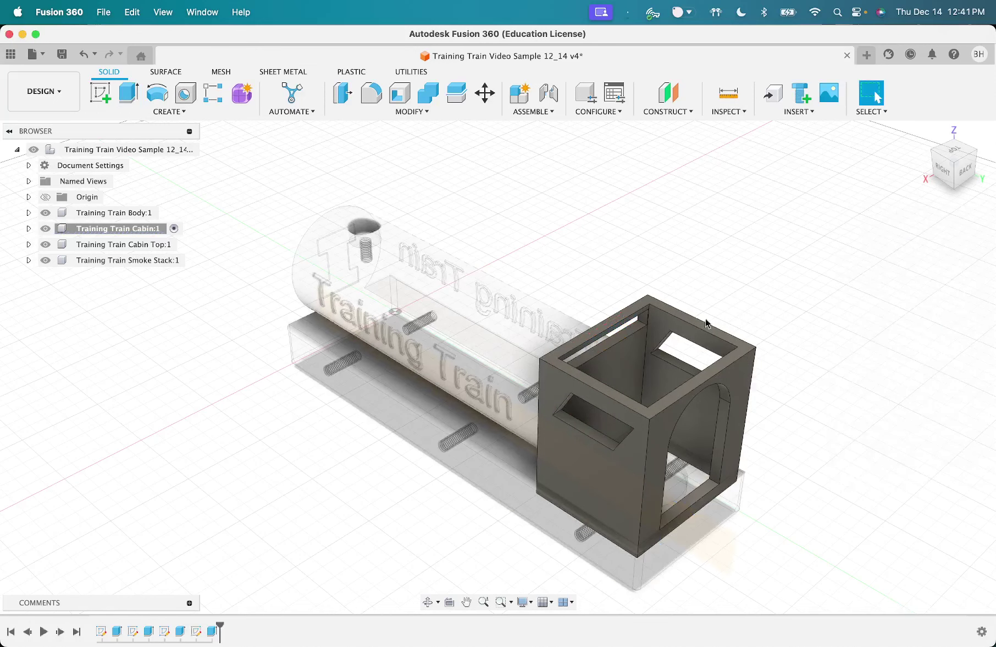
{"action": "left_click", "coordinate": [924, 132]}
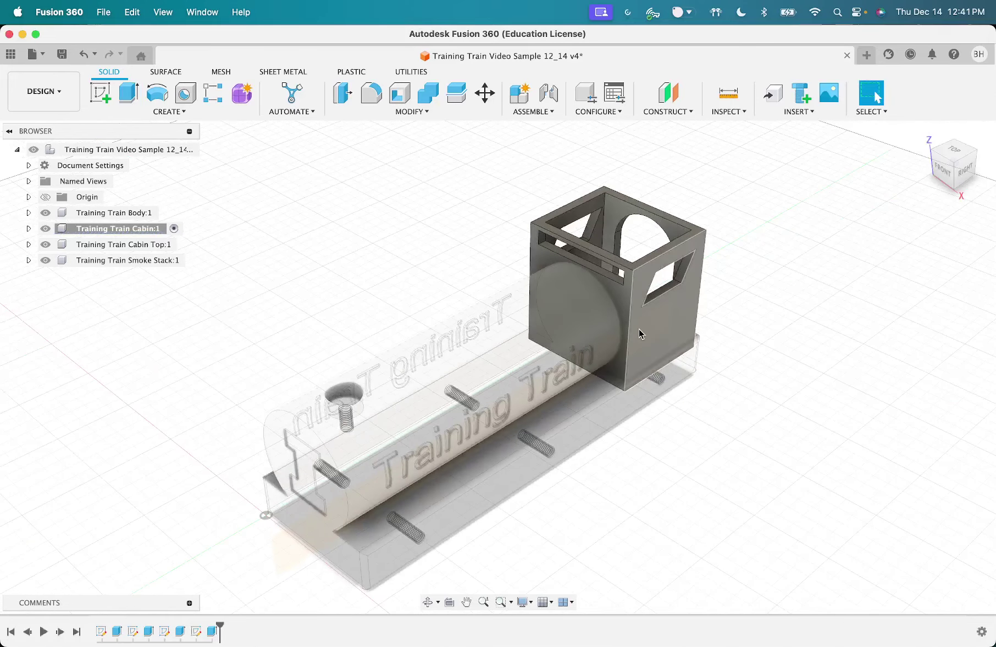
Step: Save the design with version description "Training Train Cabin Cutout and windows done" and milestone "Training Train Cabin Complete"
{"action": "key", "text": "super+s"}
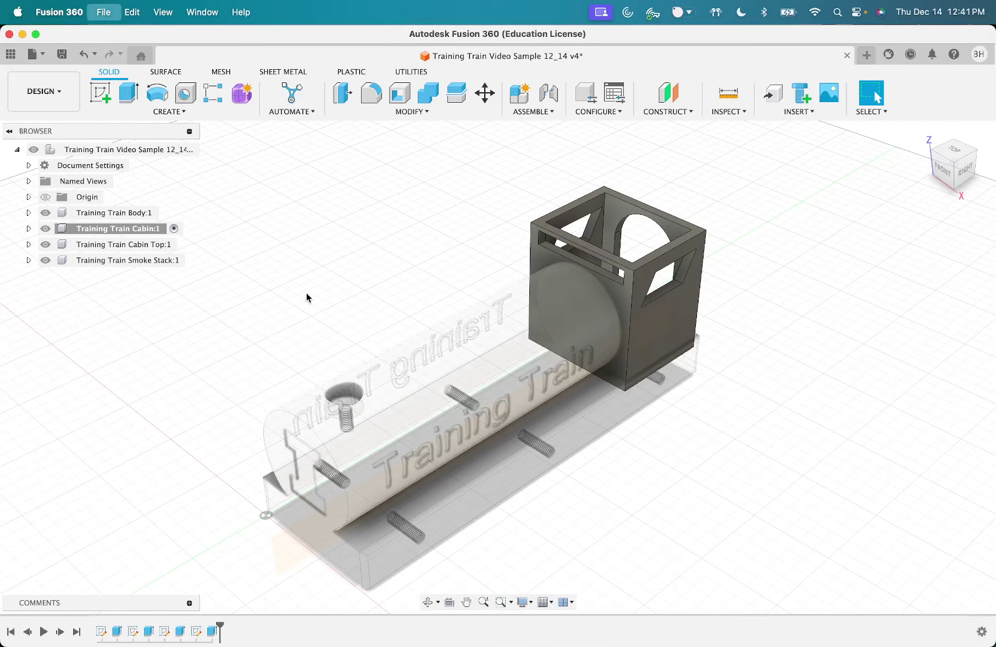
{"action": "type", "text": "Training Train Cabin Cuto"}
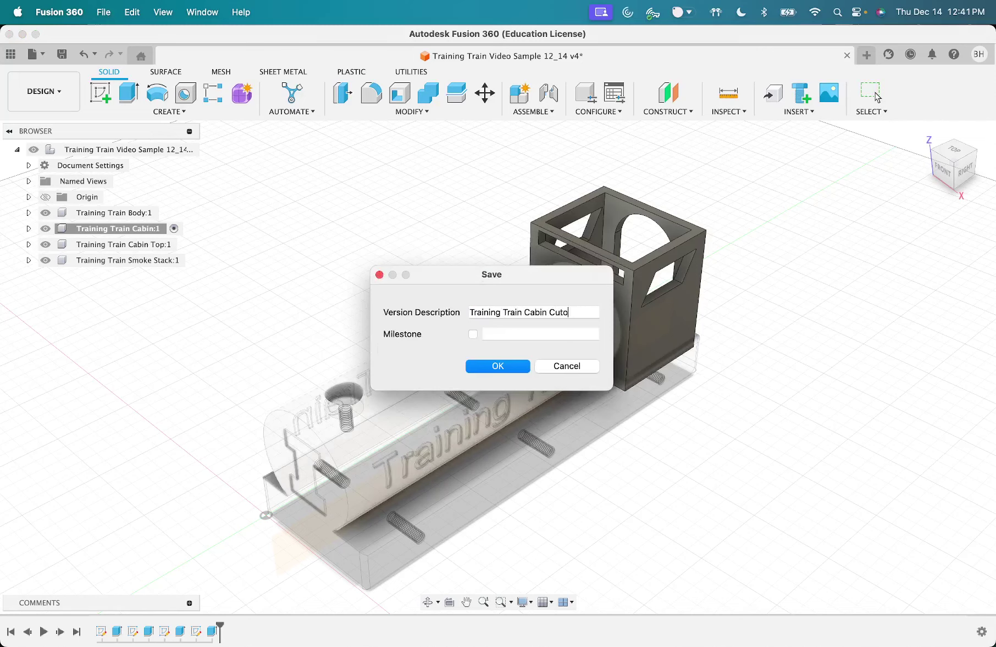
{"action": "type", "text": "ut and window"}
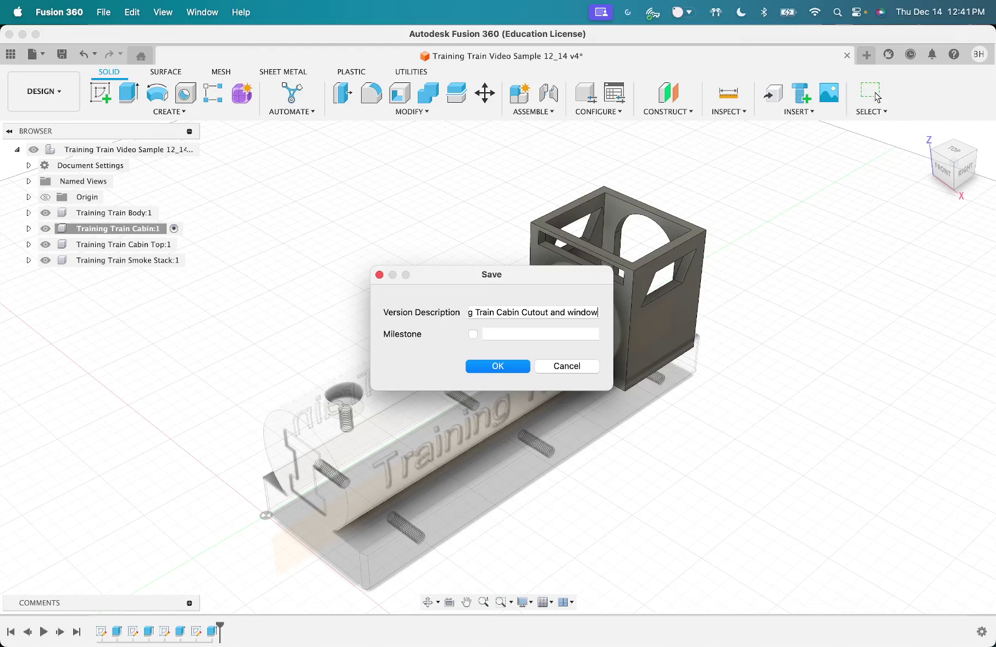
{"action": "type", "text": "s done"}
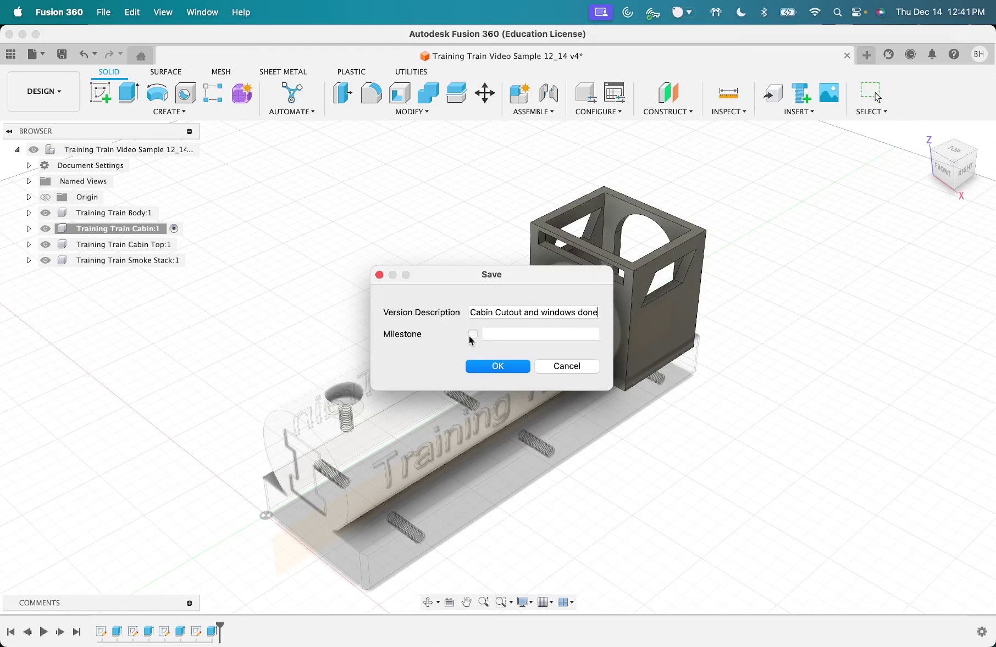
{"action": "left_click", "coordinate": [472, 335]}
{"action": "type", "text": "Training Train Cabin Comp"}
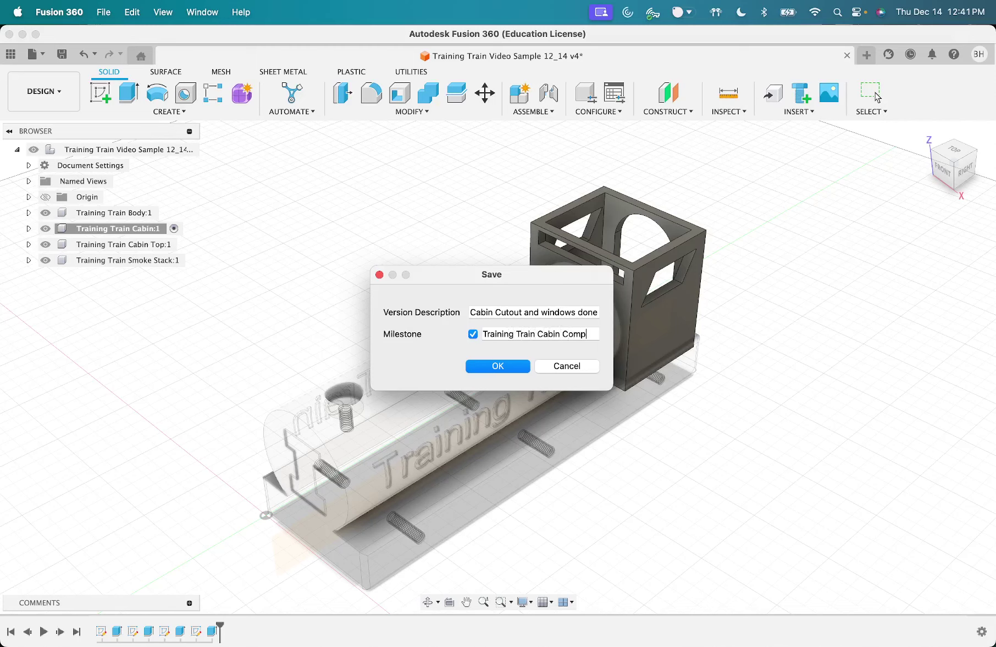
{"action": "type", "text": "lete"}
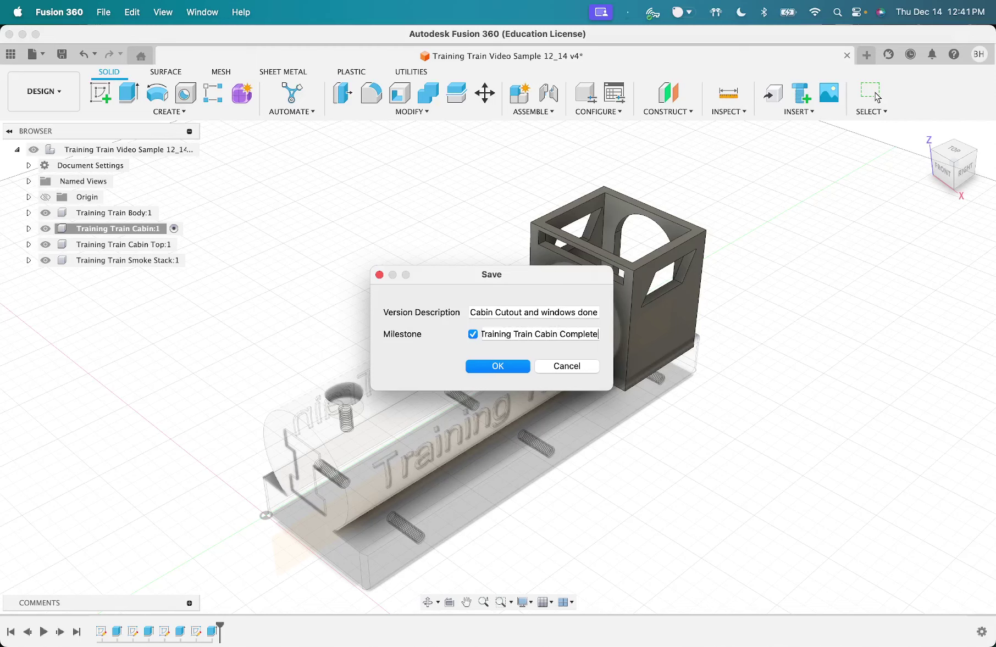
{"action": "key", "text": "Return"}
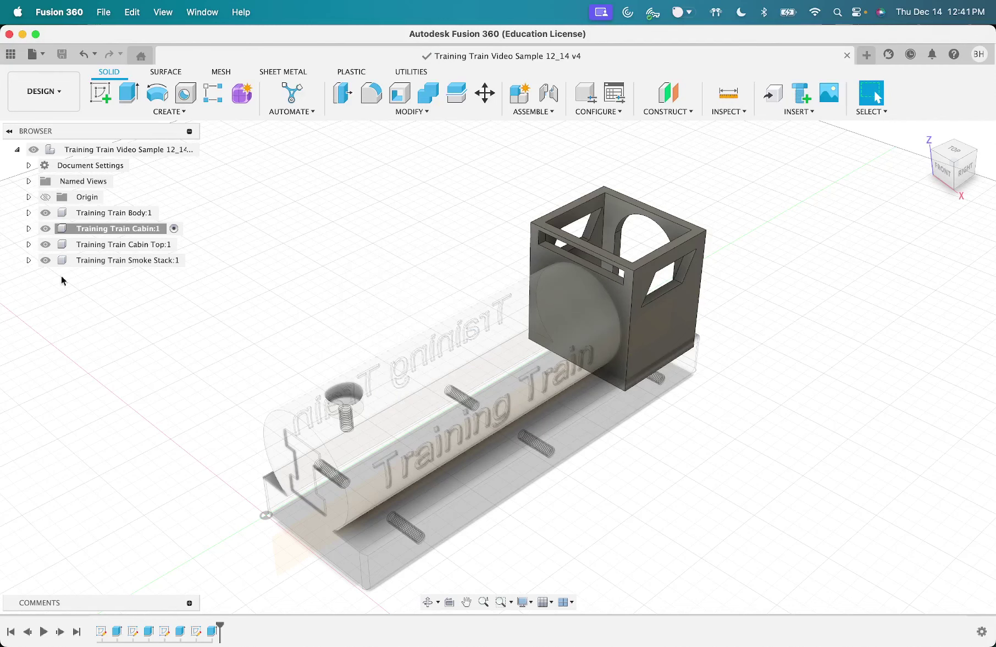
Step: Activate the Training Train Cabin Top component and hide the Training Train Body component
{"action": "left_click", "coordinate": [126, 245]}
{"action": "left_click", "coordinate": [188, 245]}
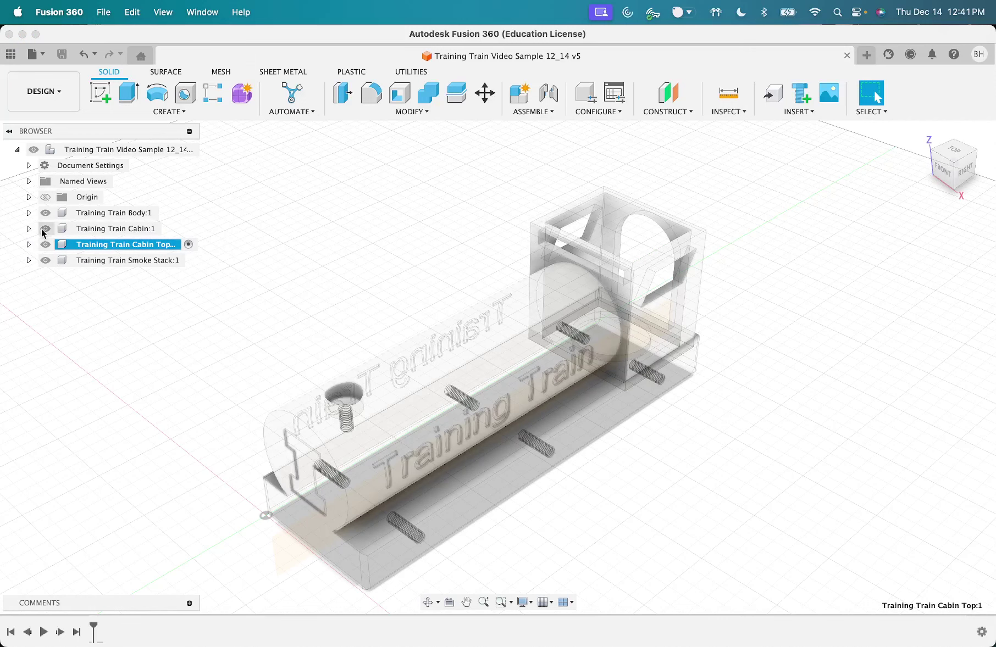
{"action": "left_click", "coordinate": [45, 214]}
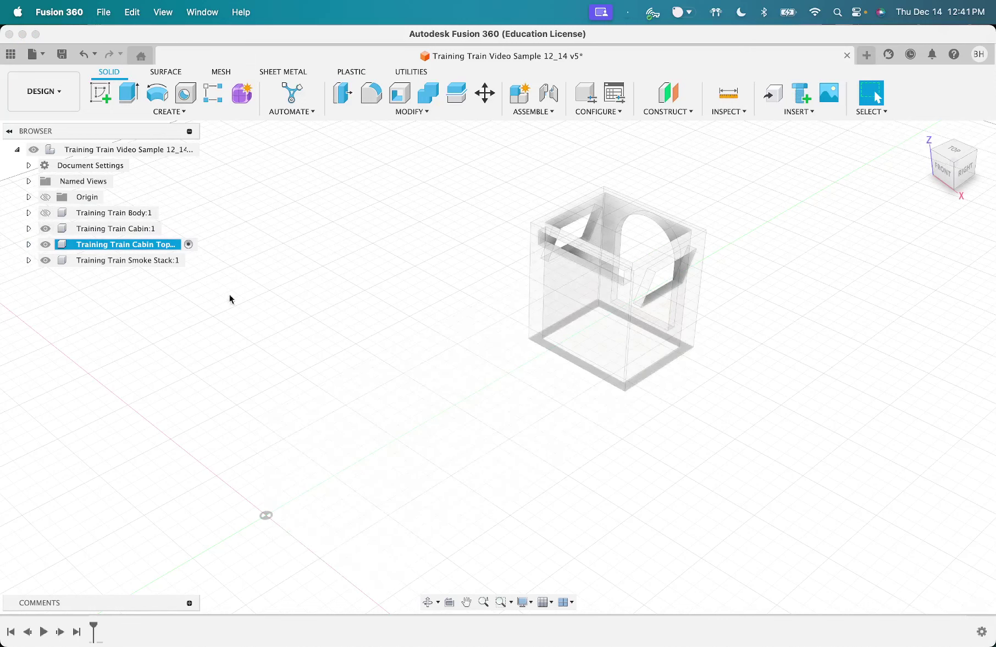
{"action": "scroll", "coordinate": [423, 209], "scroll_direction": "right", "scroll_amount": 2}
{"action": "scroll", "coordinate": [422, 210], "scroll_direction": "up", "scroll_amount": 2}
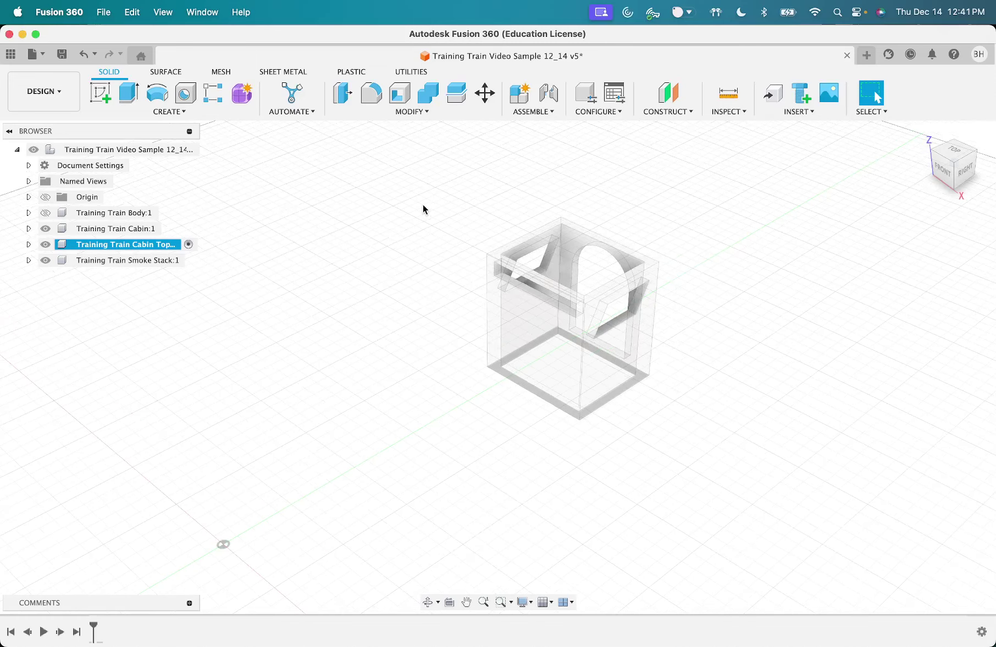
Step: Sketch on the cabin's top face an outline offset 4 mm outward from its outer edges, and finish the sketch
{"action": "left_click", "coordinate": [101, 95]}
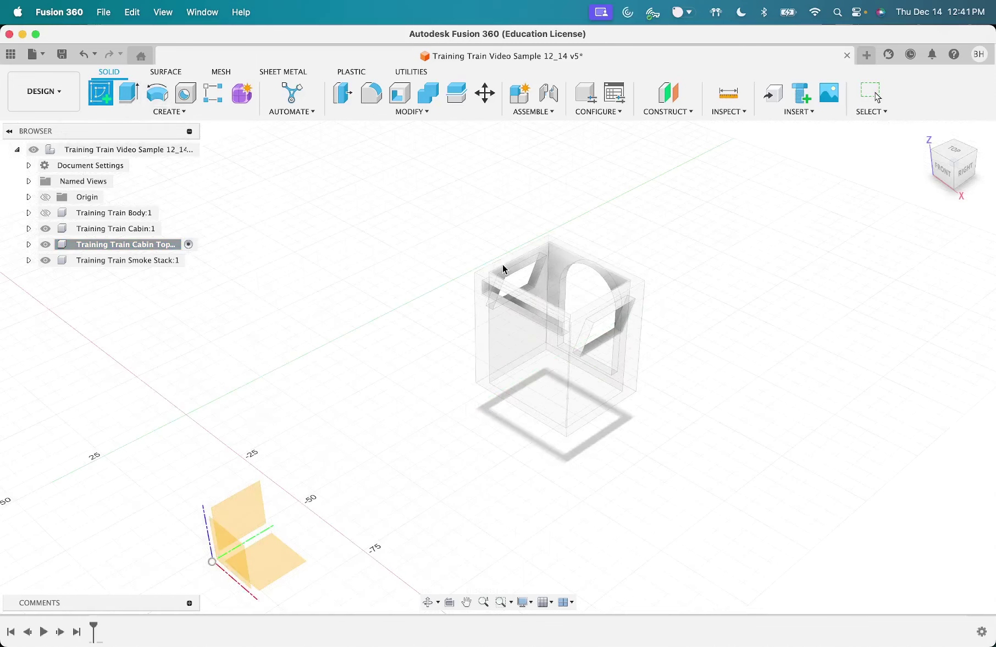
{"action": "left_click", "coordinate": [487, 278]}
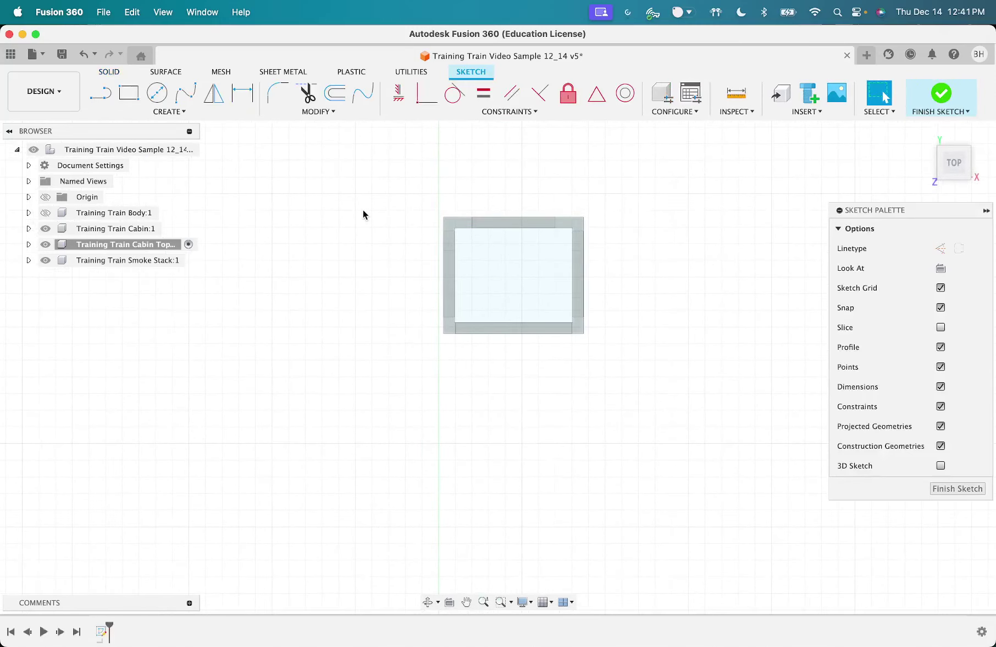
{"action": "left_click", "coordinate": [332, 101]}
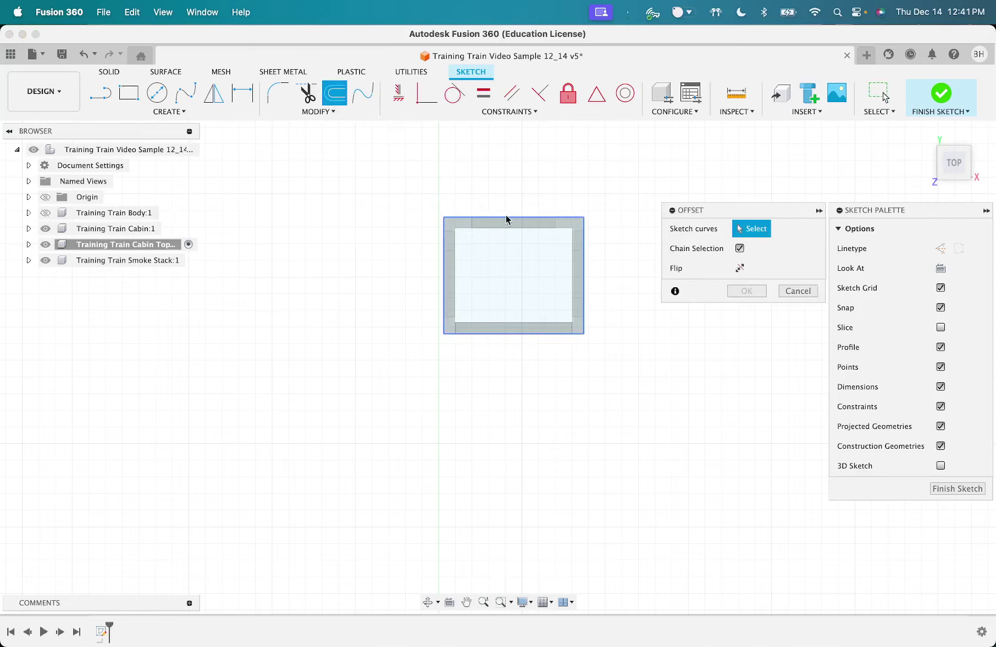
{"action": "left_click", "coordinate": [506, 220]}
{"action": "left_click_drag", "start_coordinate": [506, 215], "coordinate": [506, 195]}
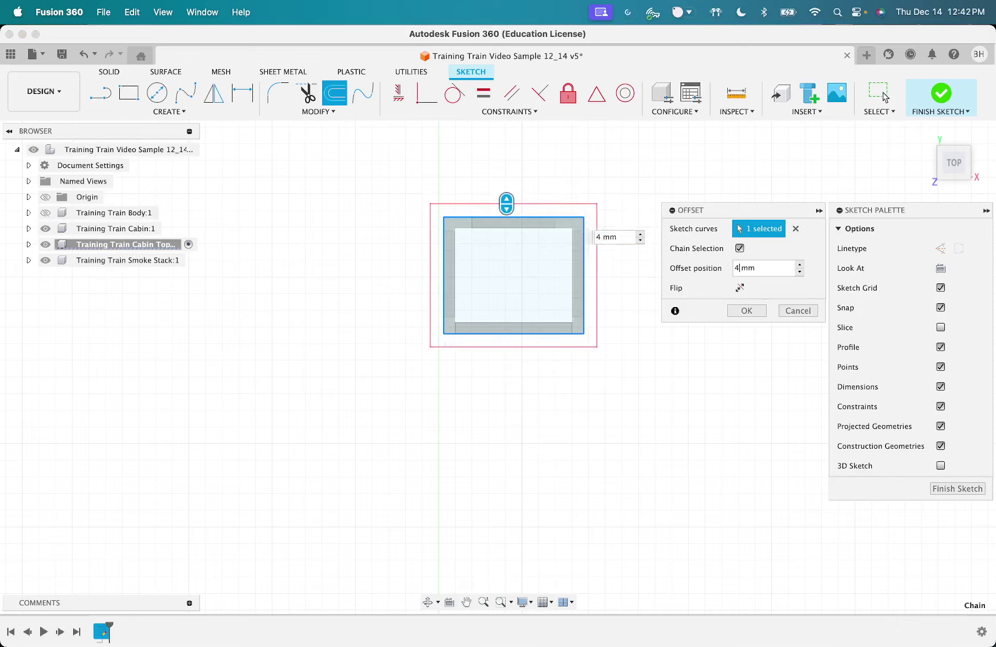
{"action": "key", "text": "Return"}
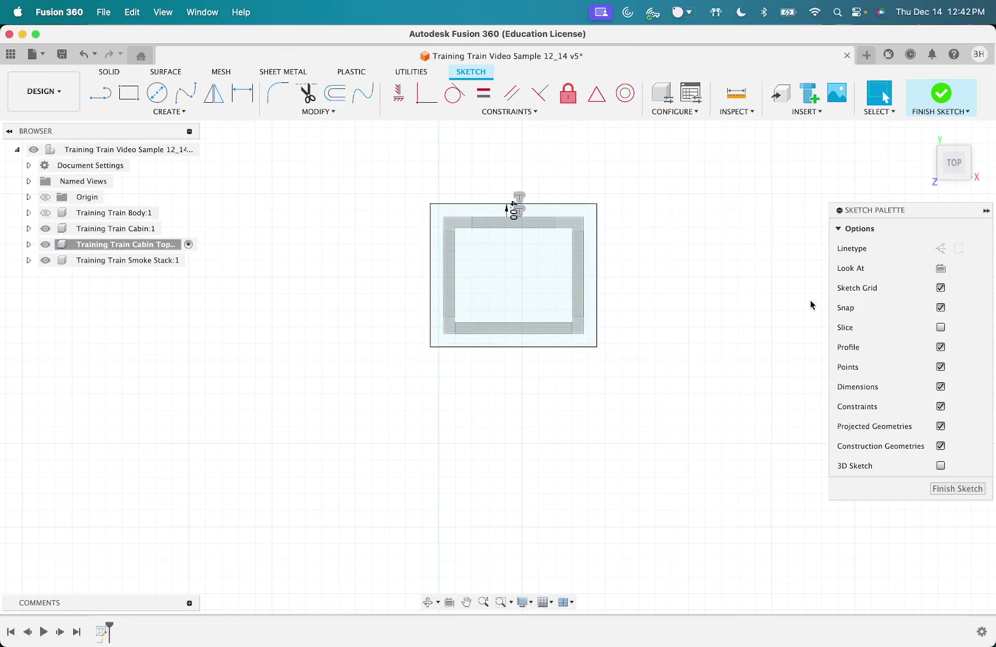
{"action": "left_click", "coordinate": [943, 99]}
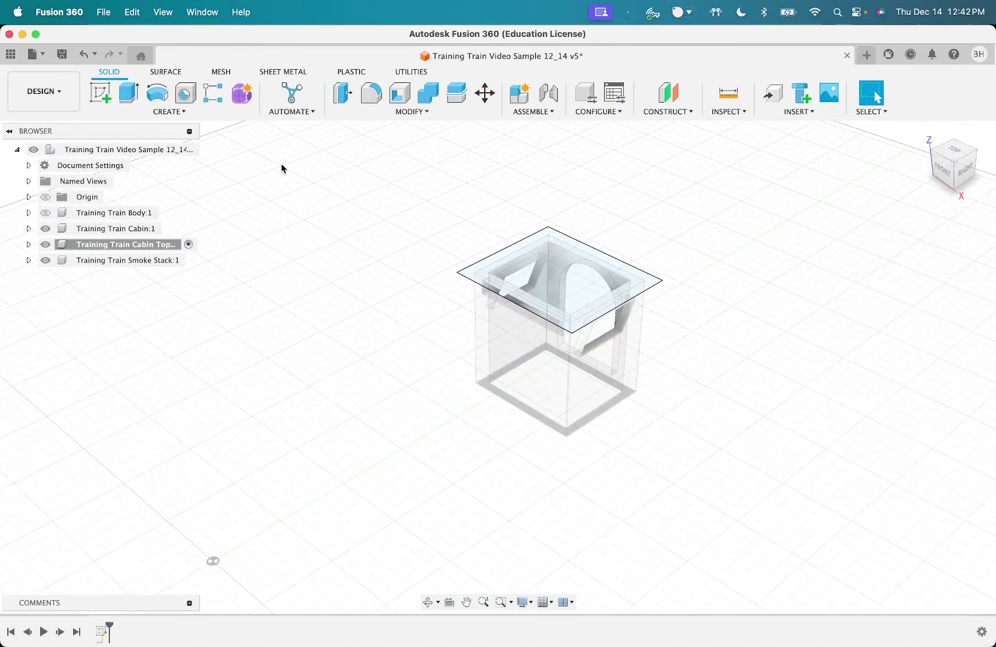
Step: Extrude all three roof sketch profiles upward 20 mm as a New Body with a -60 degree taper angle
{"action": "left_click", "coordinate": [128, 92]}
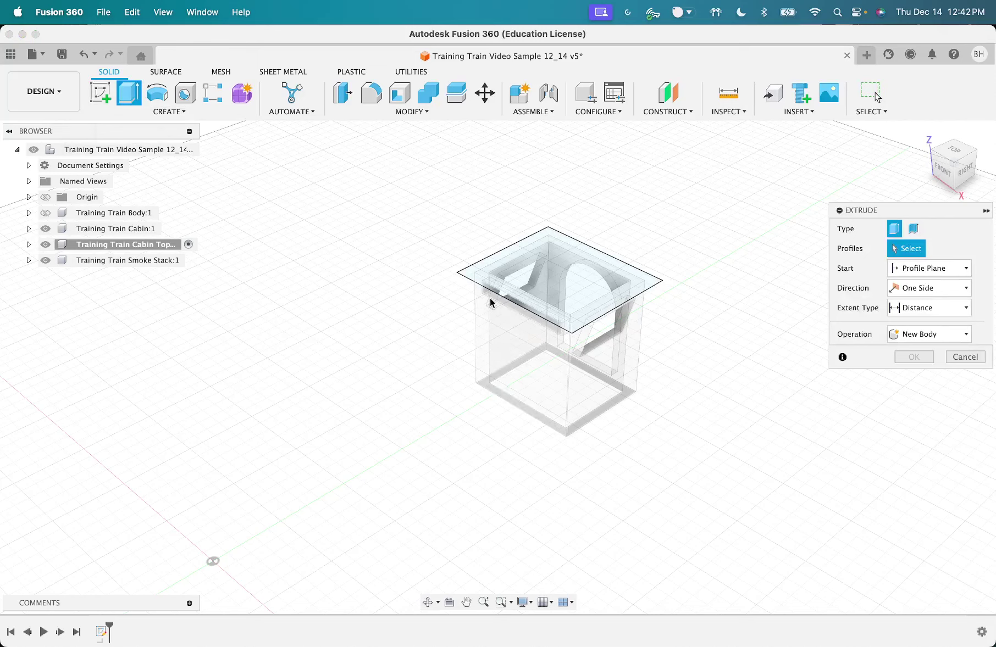
{"action": "left_click", "coordinate": [493, 262]}
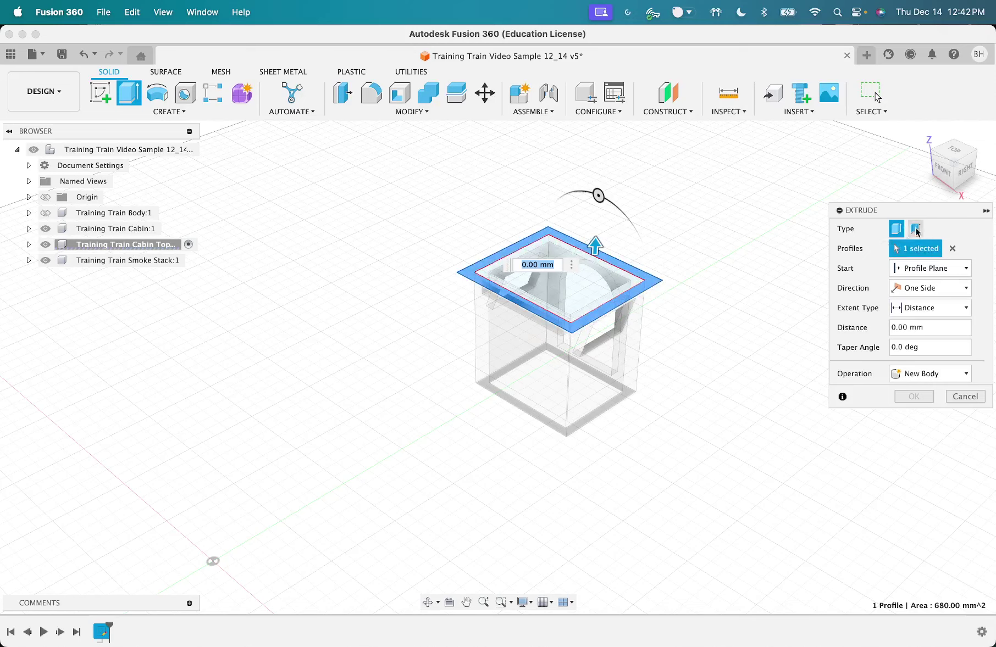
{"action": "left_click", "coordinate": [638, 286]}
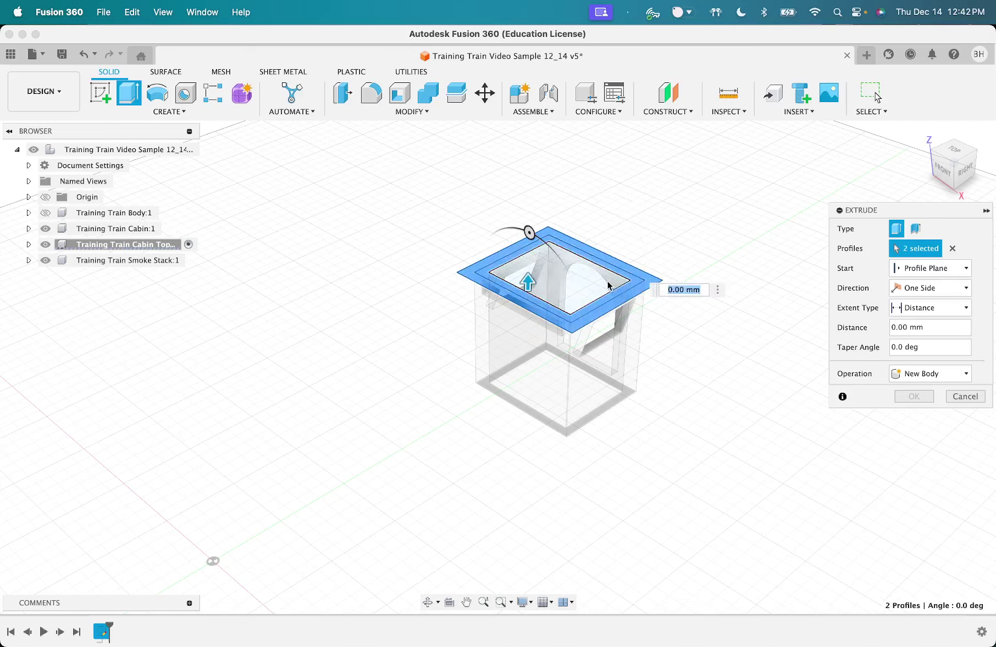
{"action": "left_click", "coordinate": [619, 279]}
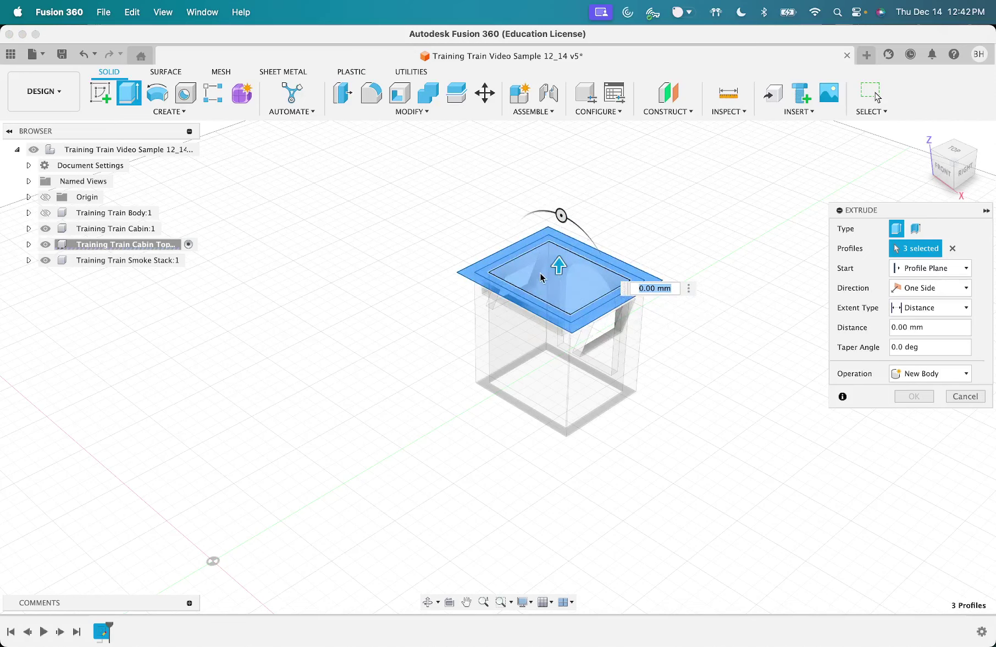
{"action": "left_click_drag", "start_coordinate": [562, 272], "coordinate": [561, 209]}
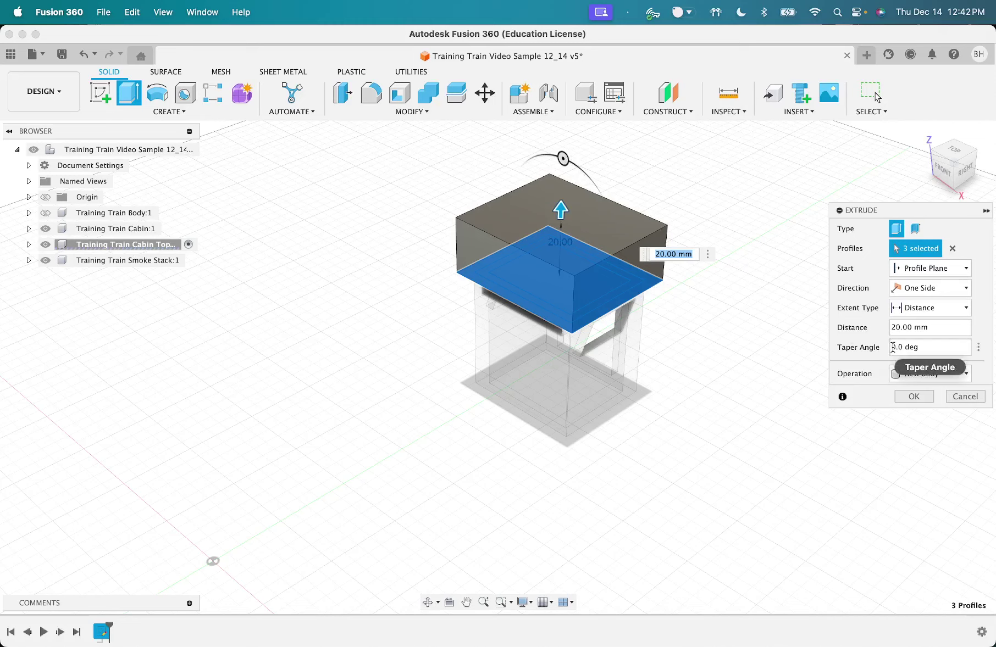
{"action": "left_click_drag", "start_coordinate": [559, 165], "coordinate": [604, 212]}
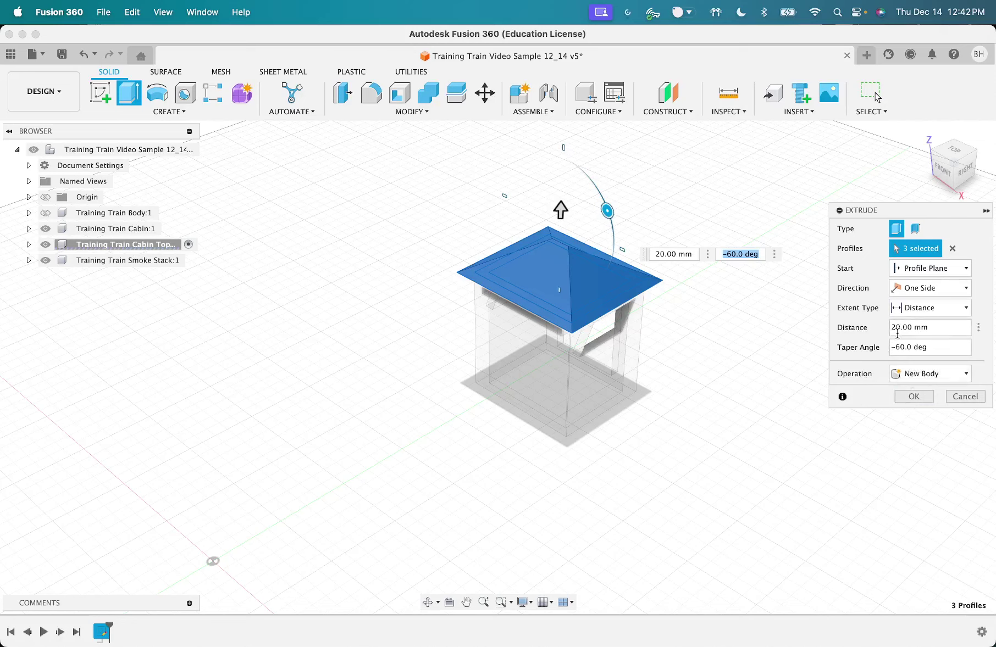
{"action": "left_click", "coordinate": [901, 395]}
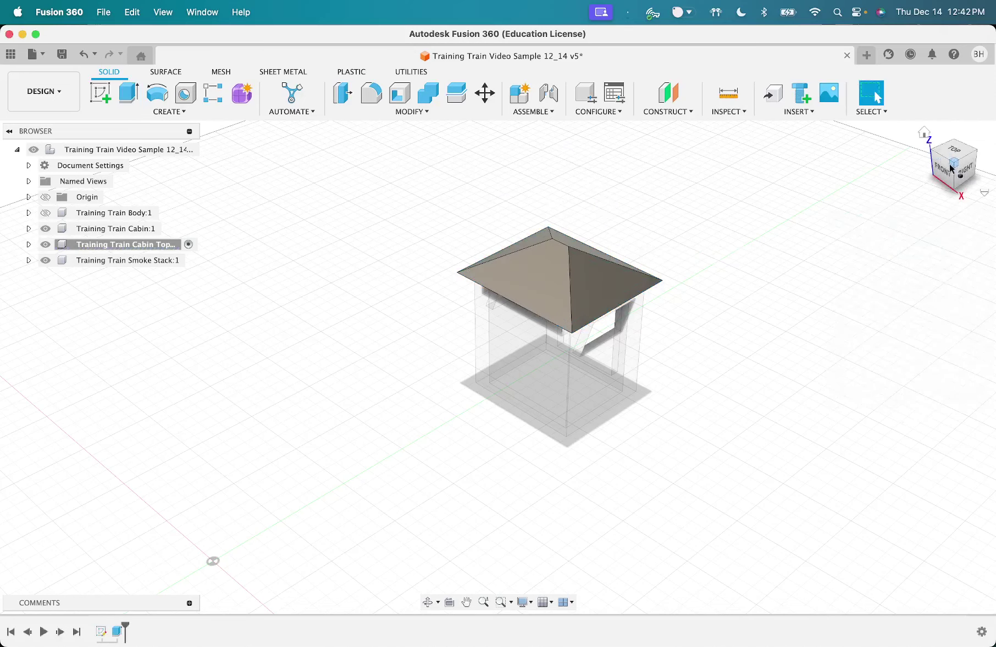
Step: Save the design with version description "Cabin sketched and extruded" and milestone "Training Train Cabin Top Complete"
{"action": "left_click_drag", "start_coordinate": [953, 166], "coordinate": [928, 132]}
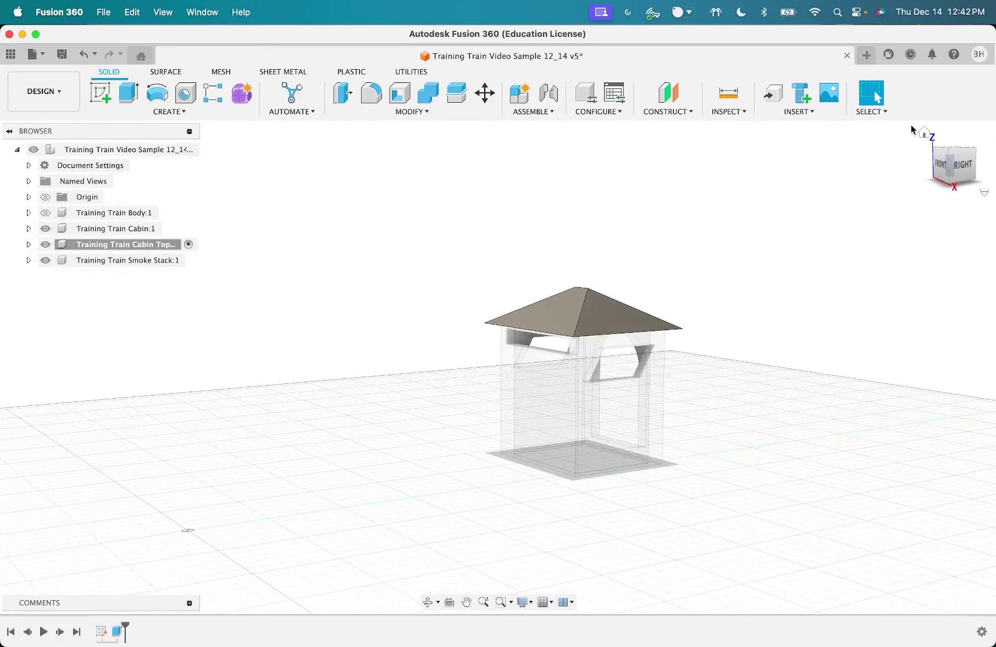
{"action": "left_click", "coordinate": [925, 133]}
{"action": "key", "text": "super+s"}
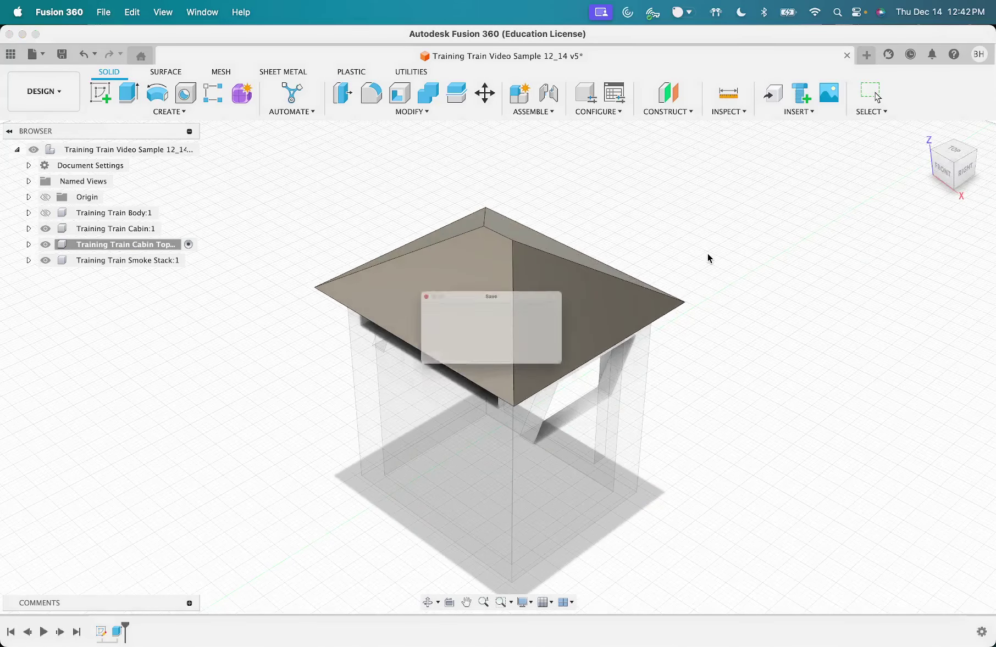
{"action": "type", "text": "Trai"}
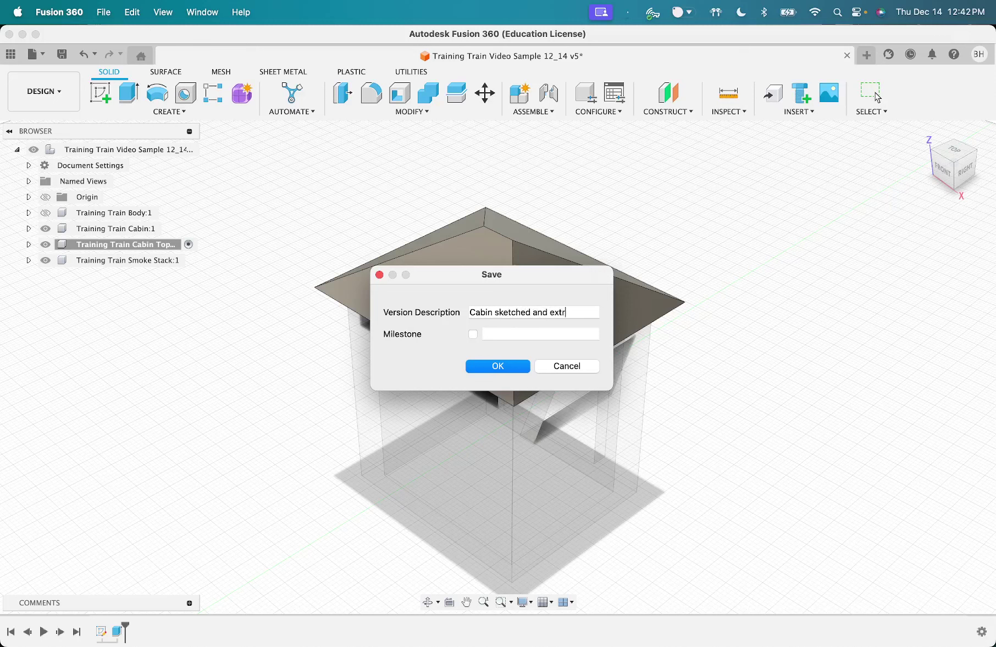
{"action": "left_click", "coordinate": [473, 334]}
{"action": "type", "text": "Training Train Cabin"}
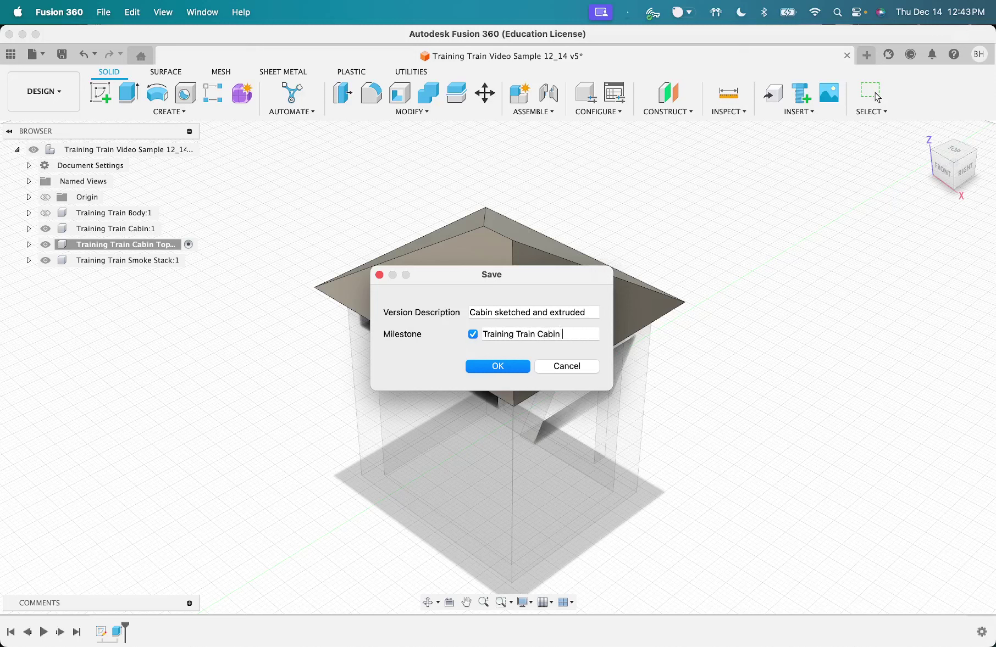
{"action": "type", "text": " Top Complete"}
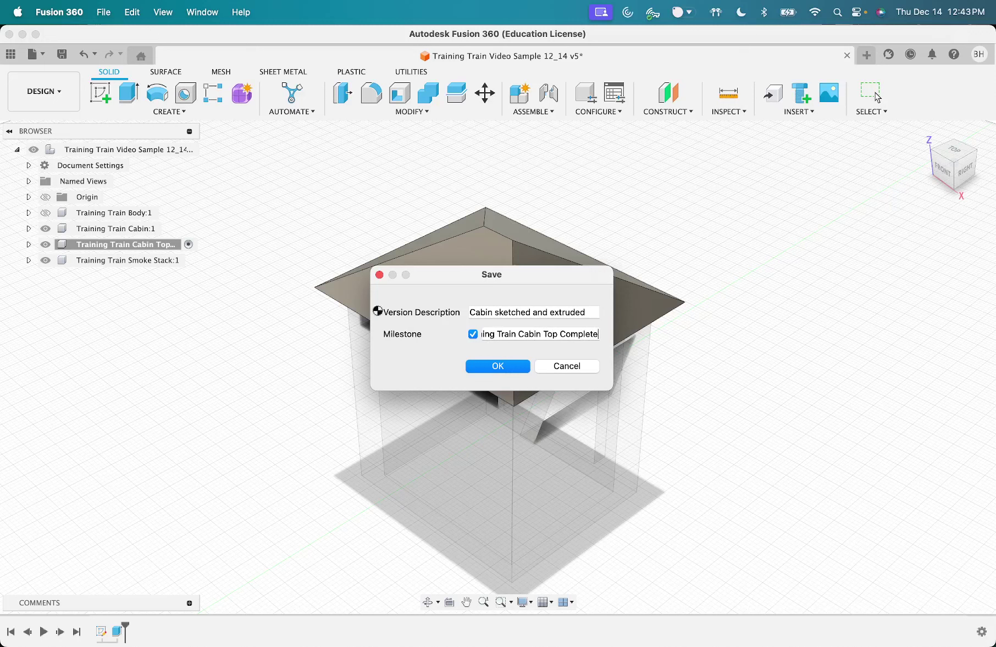
Step: Activate the Training Train Smoke Stack component and hide the Training Train Body, Cabin and Cabin Top components
{"action": "left_click", "coordinate": [151, 260]}
{"action": "left_click", "coordinate": [190, 262]}
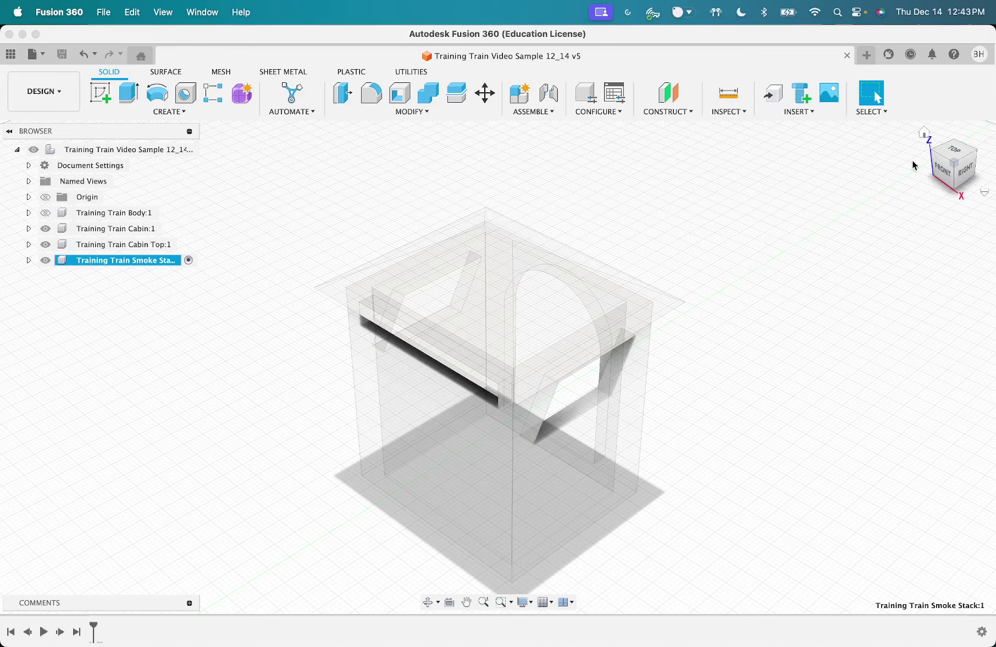
{"action": "left_click", "coordinate": [923, 136]}
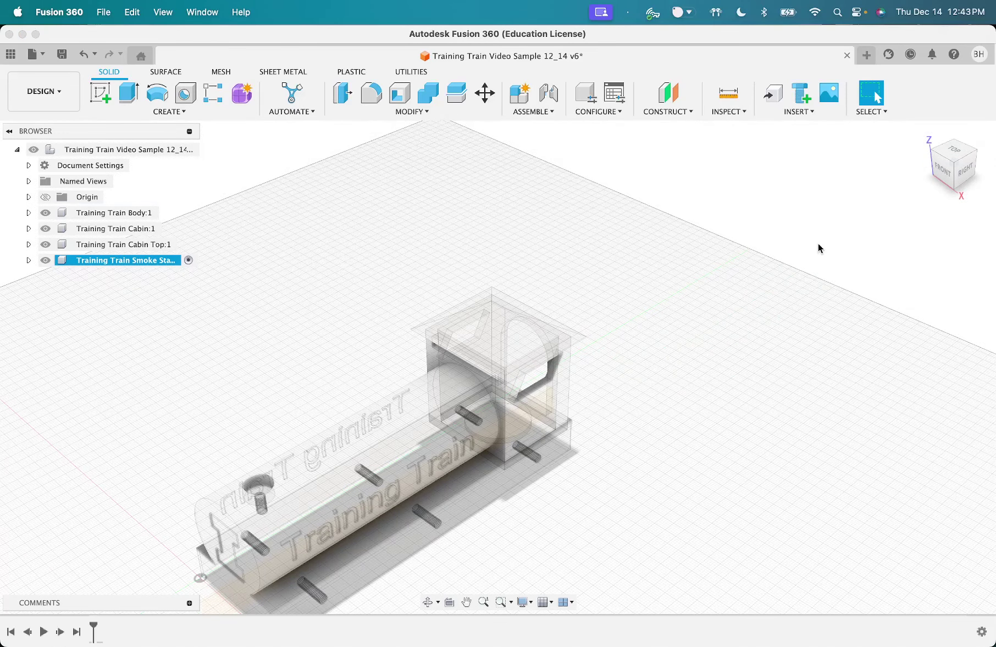
{"action": "left_click", "coordinate": [924, 134]}
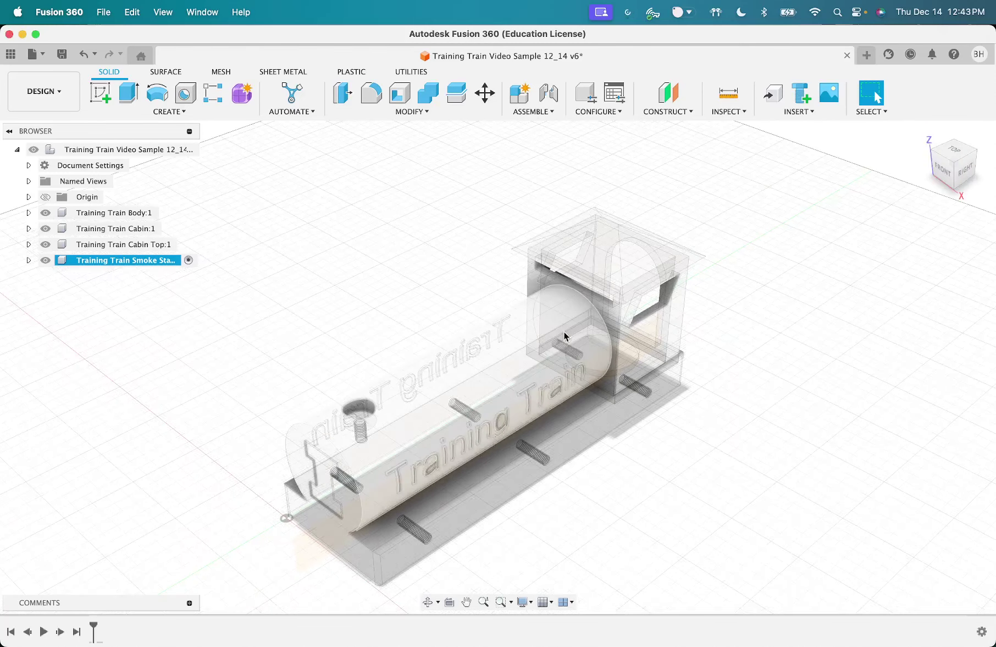
{"action": "left_click", "coordinate": [358, 407]}
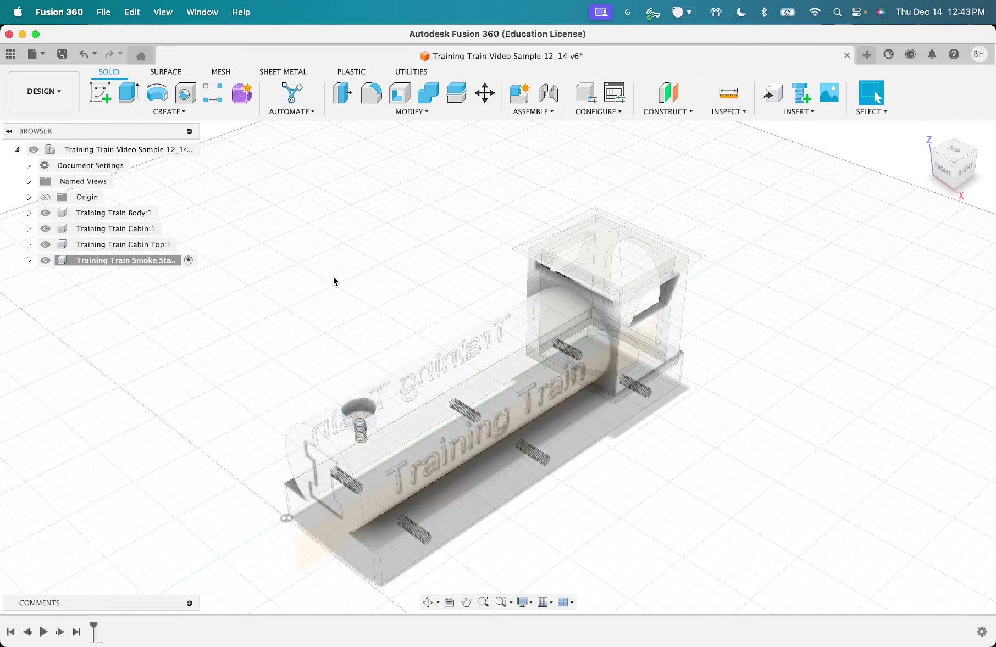
{"action": "left_click", "coordinate": [46, 214]}
{"action": "left_click", "coordinate": [46, 229]}
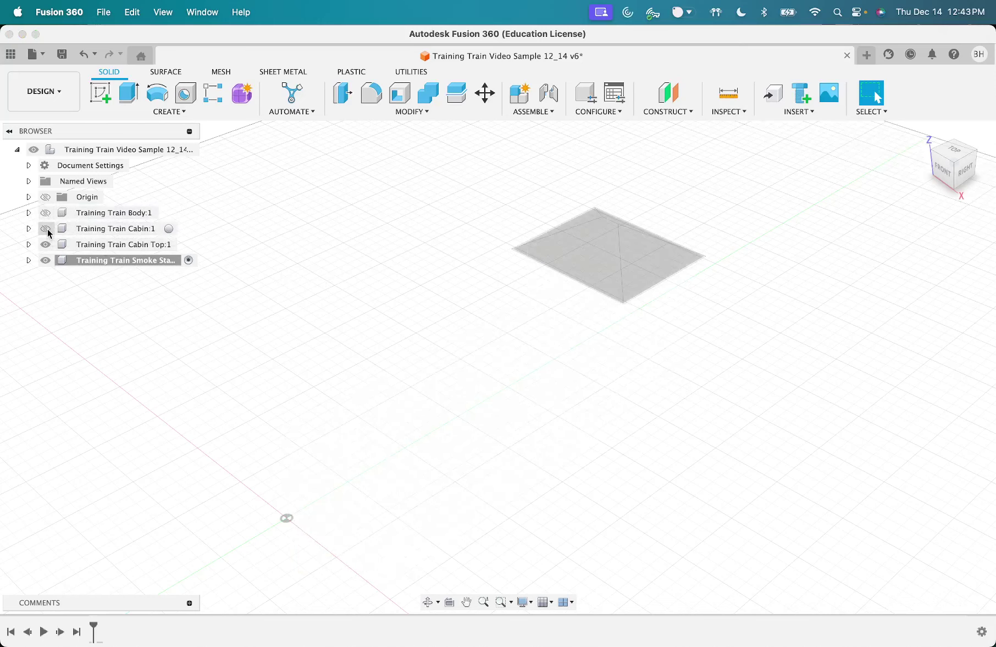
{"action": "left_click", "coordinate": [46, 244]}
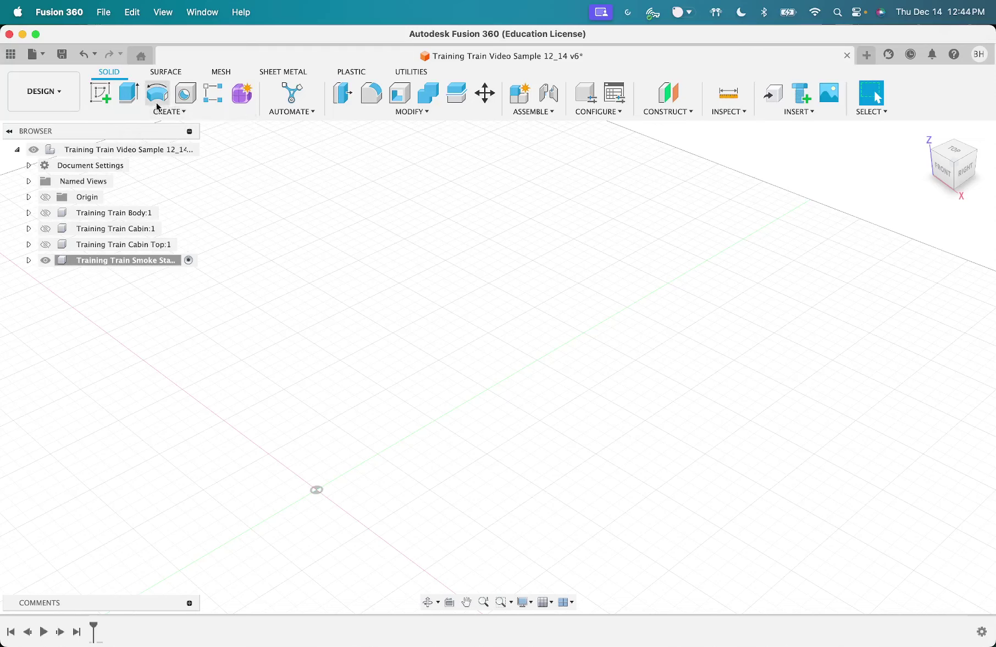
Step: Start a sketch on the front XZ plane and draw a 5 mm vertical line upward from the horizontal axis, right of the origin
{"action": "left_click", "coordinate": [108, 101]}
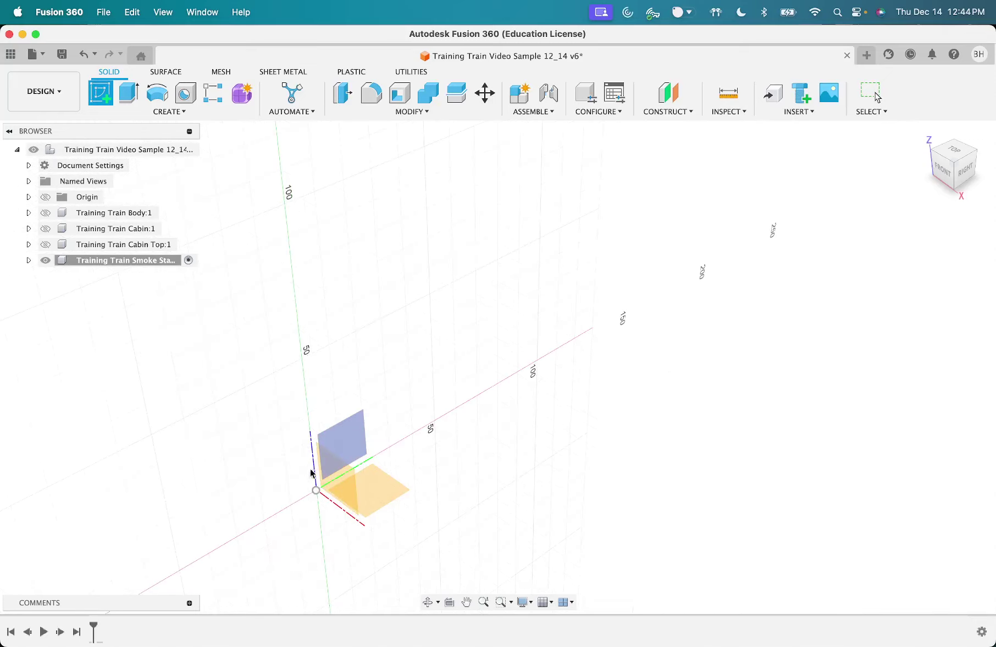
{"action": "left_click", "coordinate": [336, 490]}
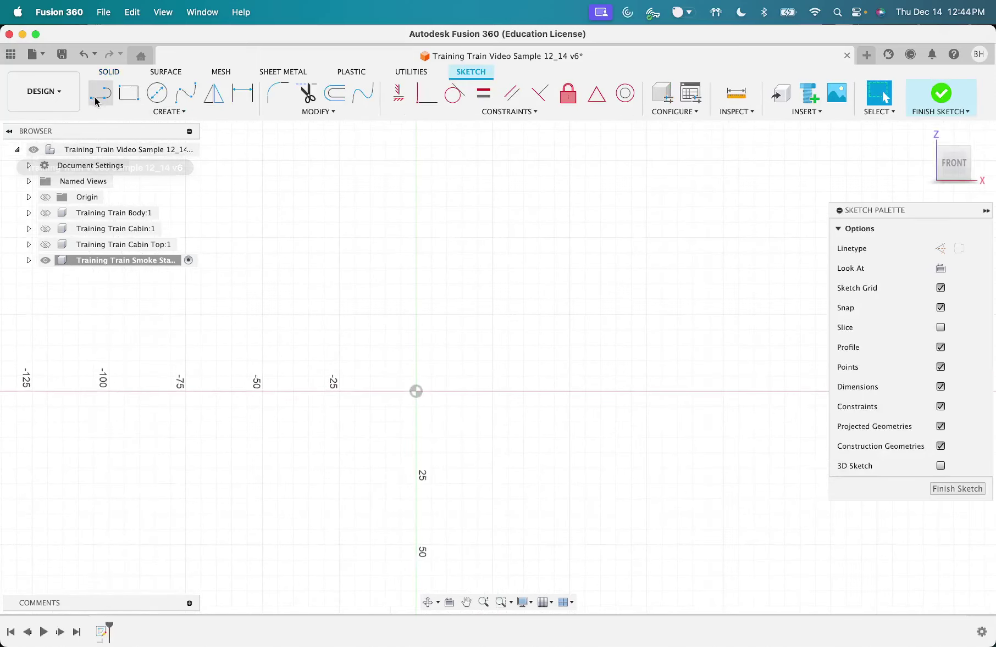
{"action": "left_click", "coordinate": [97, 97]}
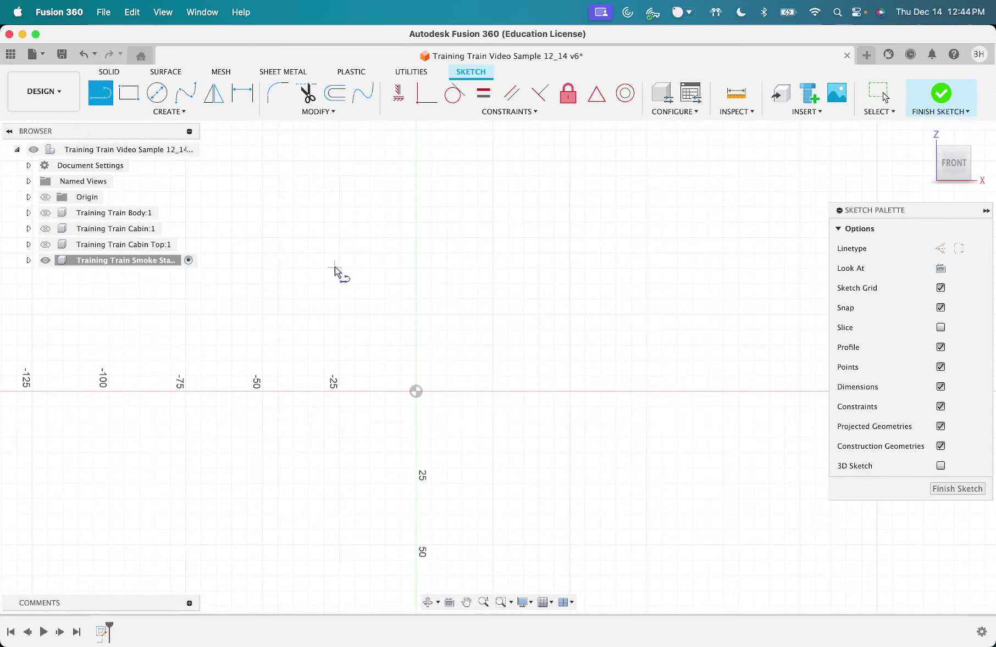
{"action": "left_click", "coordinate": [477, 392]}
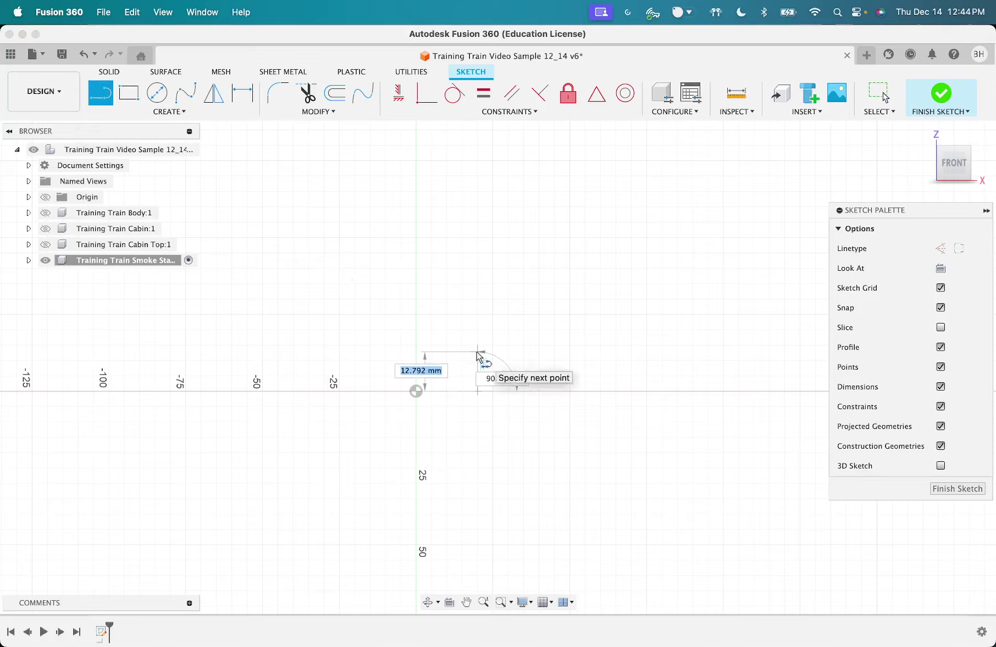
{"action": "type", "text": "5"}
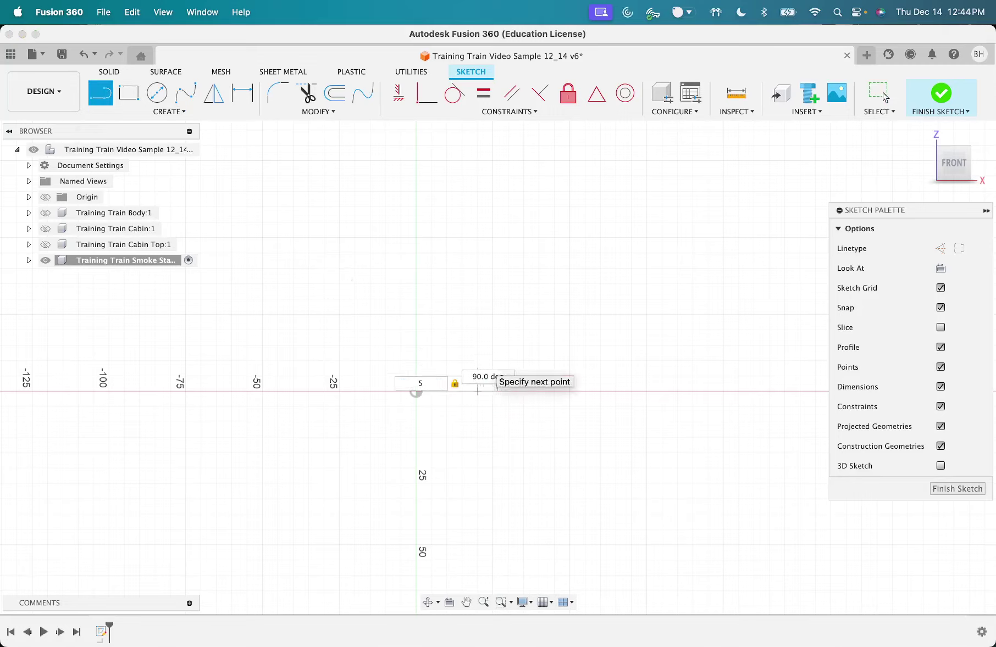
{"action": "key", "text": "Return"}
{"action": "left_click", "coordinate": [884, 96]}
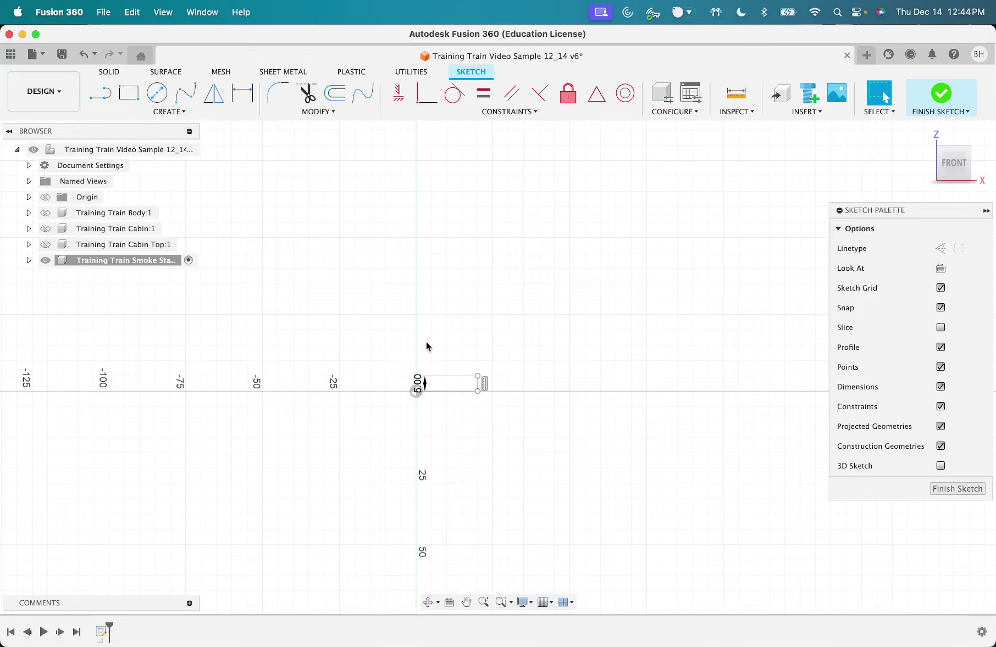
Step: Dimension the horizontal distance between the vertical line and the origin at 4.8 mm
{"action": "key", "text": "d"}
{"action": "left_click", "coordinate": [476, 384]}
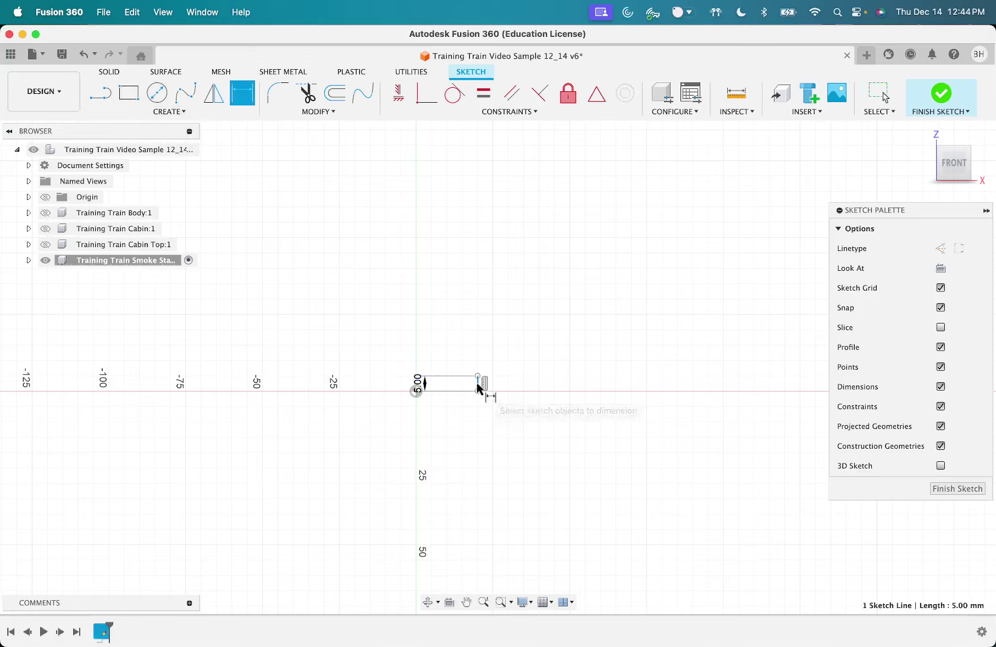
{"action": "left_click", "coordinate": [416, 391]}
{"action": "left_click", "coordinate": [439, 453]}
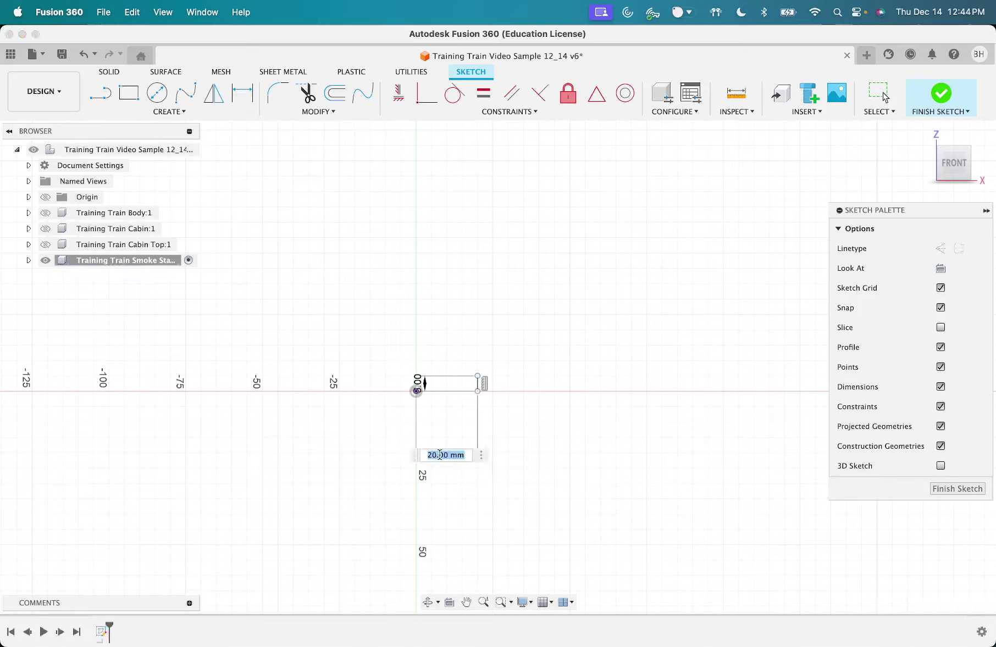
{"action": "type", "text": "4.8"}
{"action": "key", "text": "Return"}
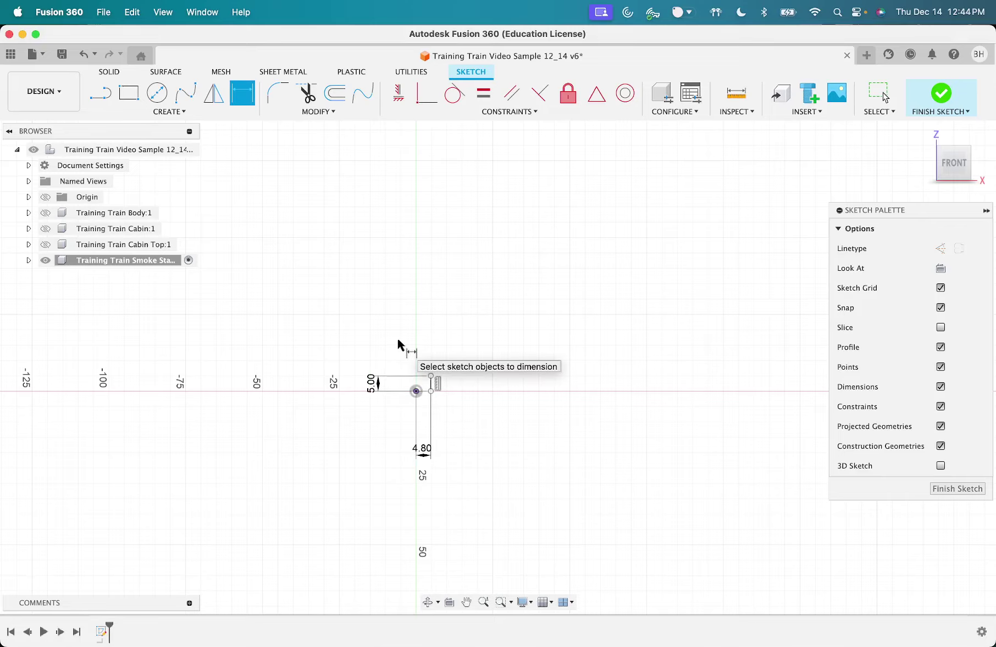
{"action": "scroll", "coordinate": [413, 362], "scroll_direction": "up", "scroll_amount": 3}
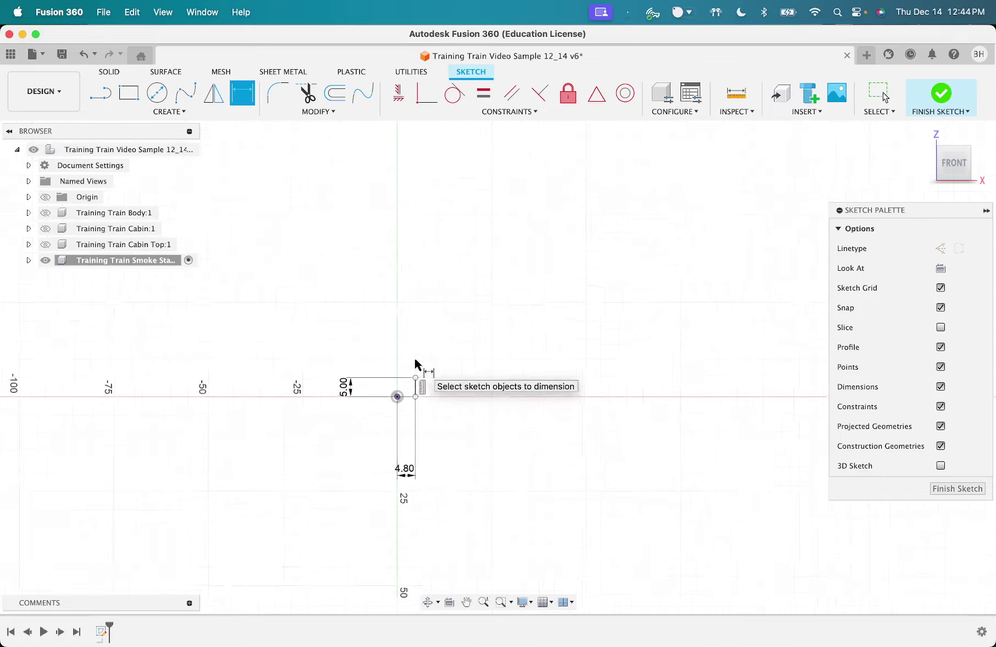
{"action": "key", "text": "Escape"}
{"action": "scroll", "coordinate": [415, 365], "scroll_direction": "up", "scroll_amount": 2}
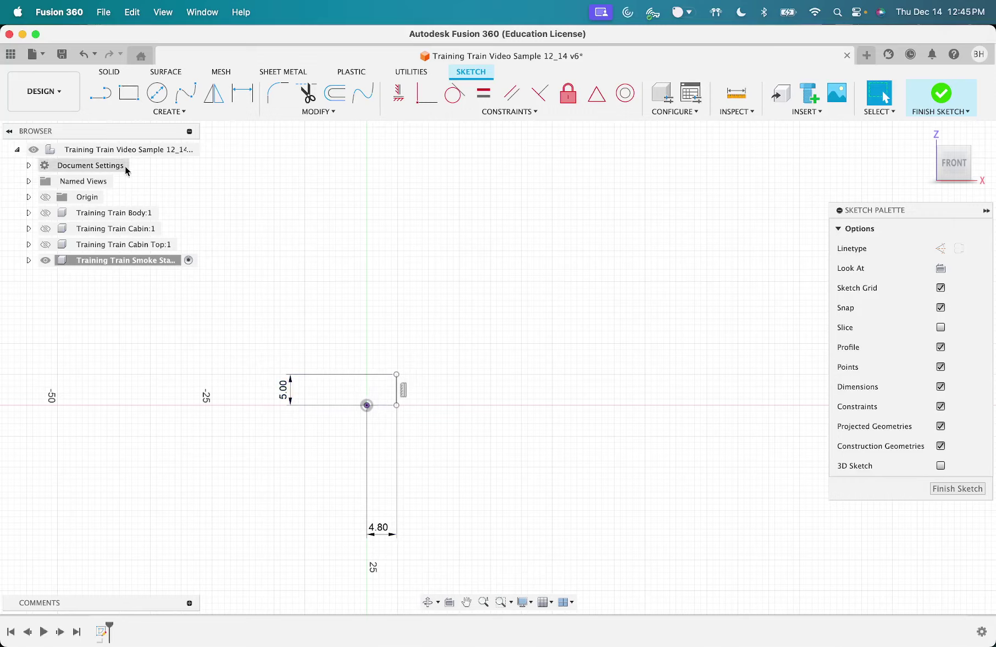
Step: Draw a horizontal line from the base of the 5 mm vertical line toward the origin with length 4.8-1.75 mm
{"action": "left_click", "coordinate": [100, 93]}
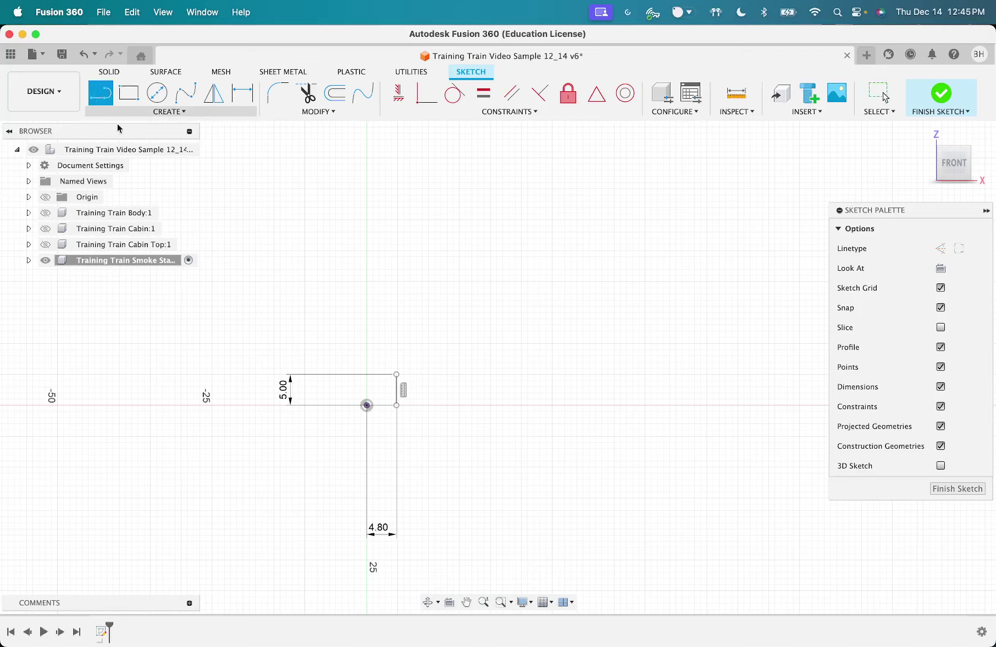
{"action": "left_click", "coordinate": [397, 405]}
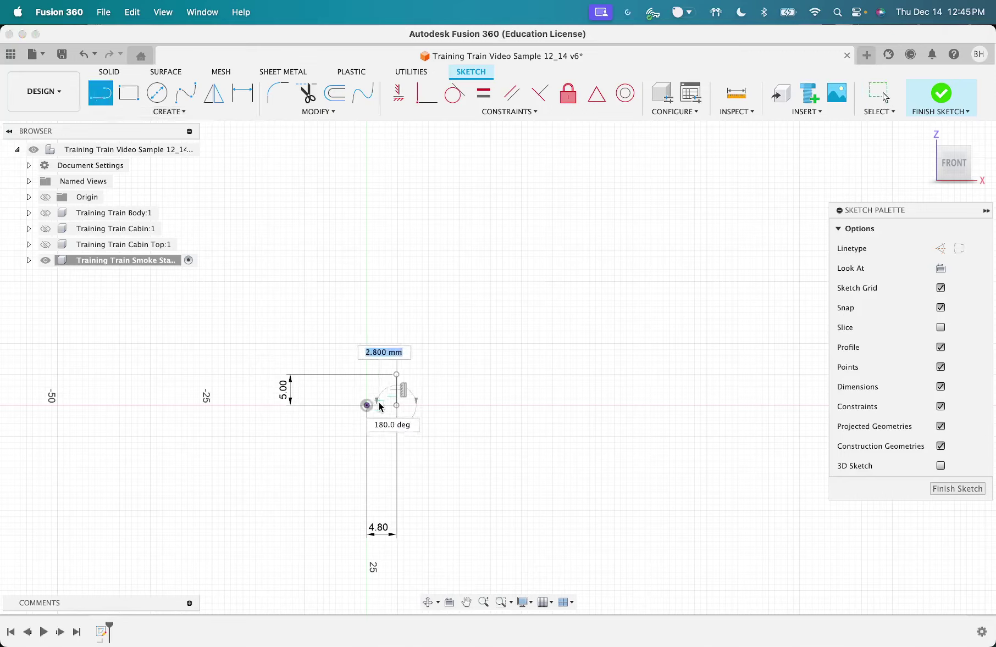
{"action": "type", "text": "4"}
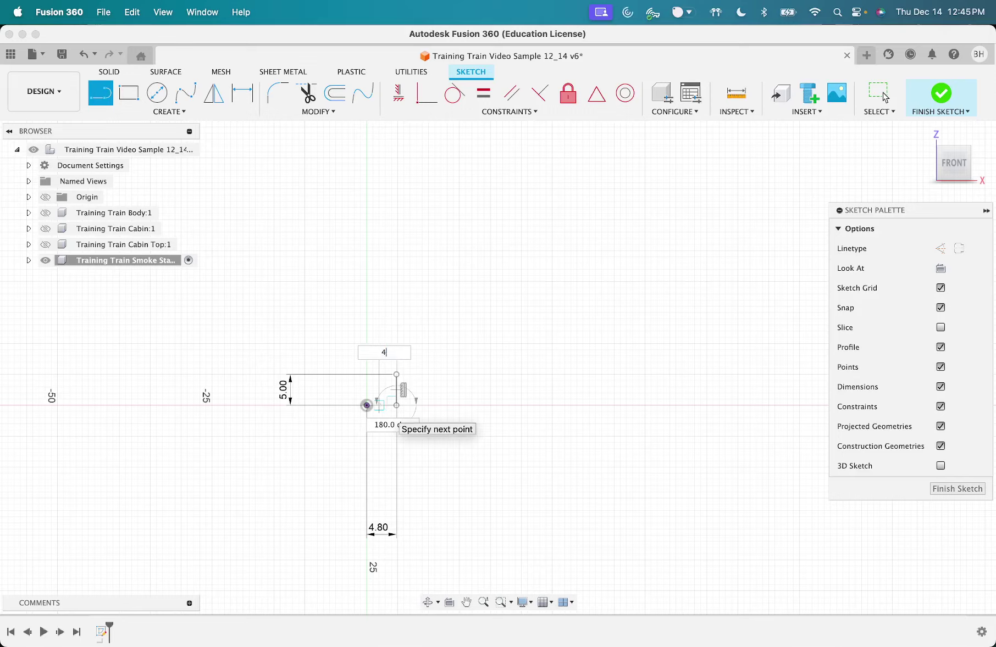
{"action": "type", "text": ".8"}
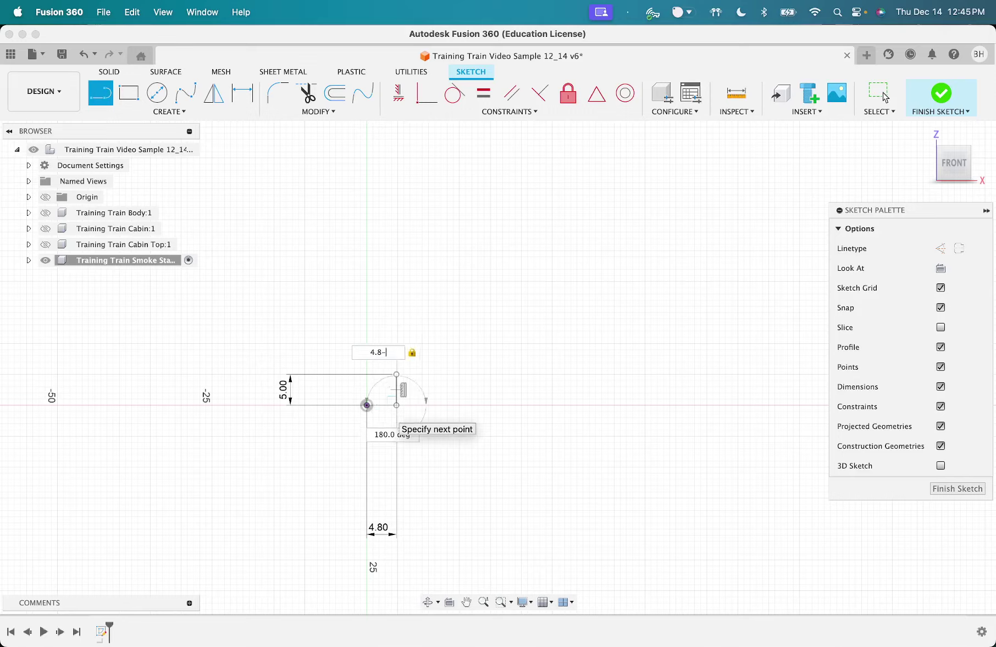
{"action": "type", "text": "-1.75"}
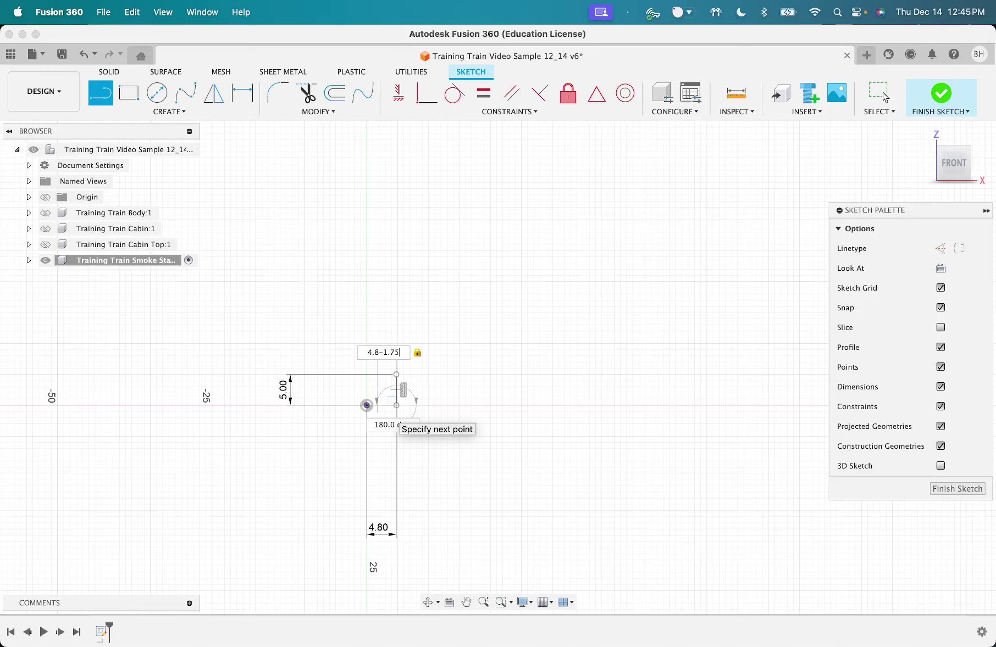
{"action": "key", "text": "Return"}
{"action": "key", "text": "Escape"}
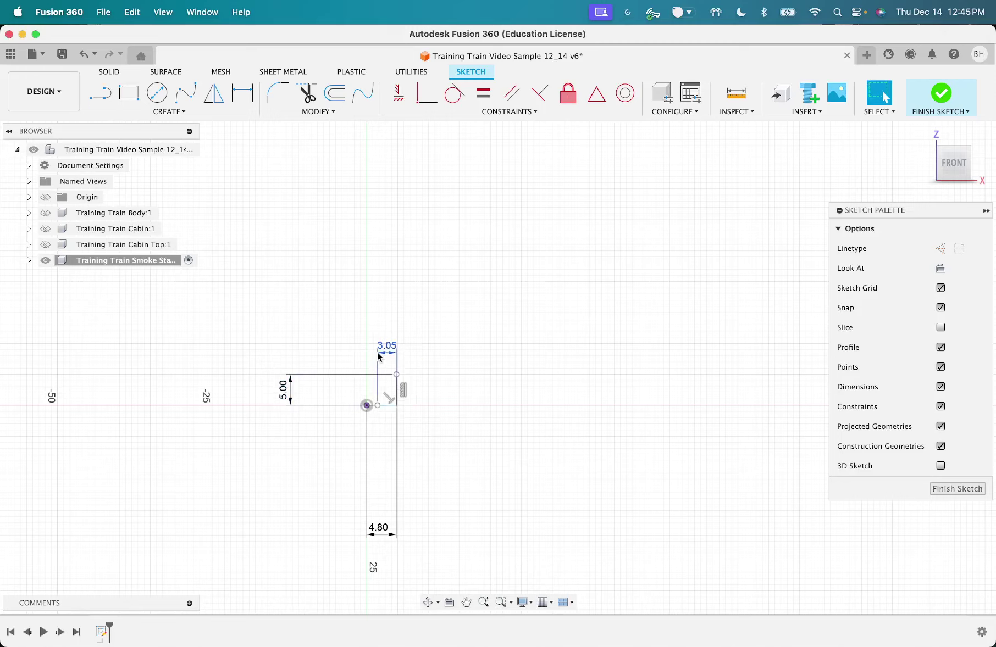
Step: From the base line's inner end, draw a 5 mm vertical line upward, followed by a 2.025 mm horizontal line outward
{"action": "scroll", "coordinate": [419, 398], "scroll_direction": "up", "scroll_amount": 5}
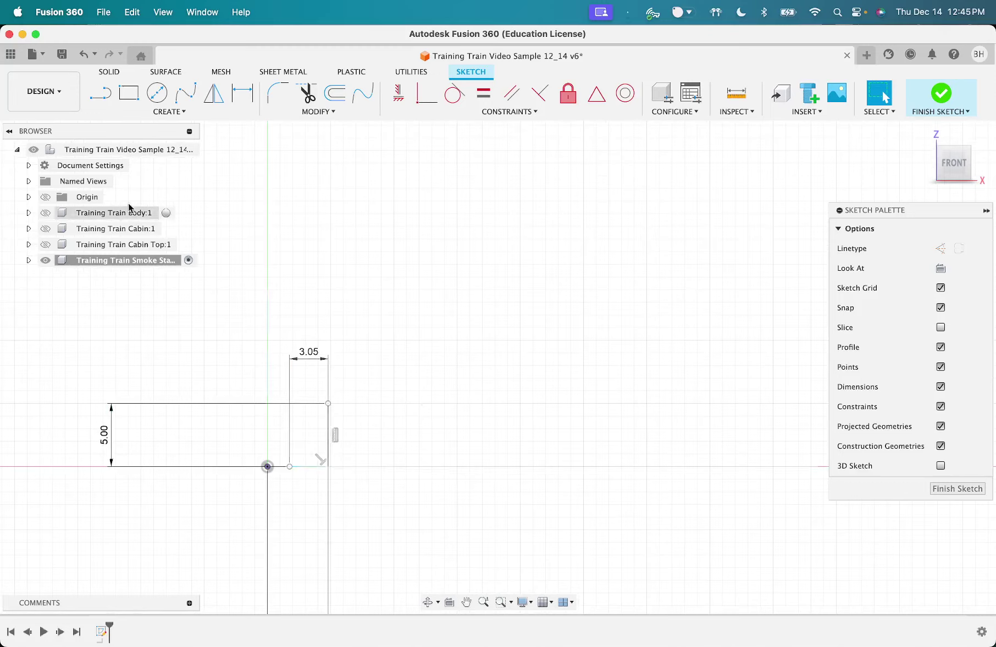
{"action": "left_click", "coordinate": [100, 94]}
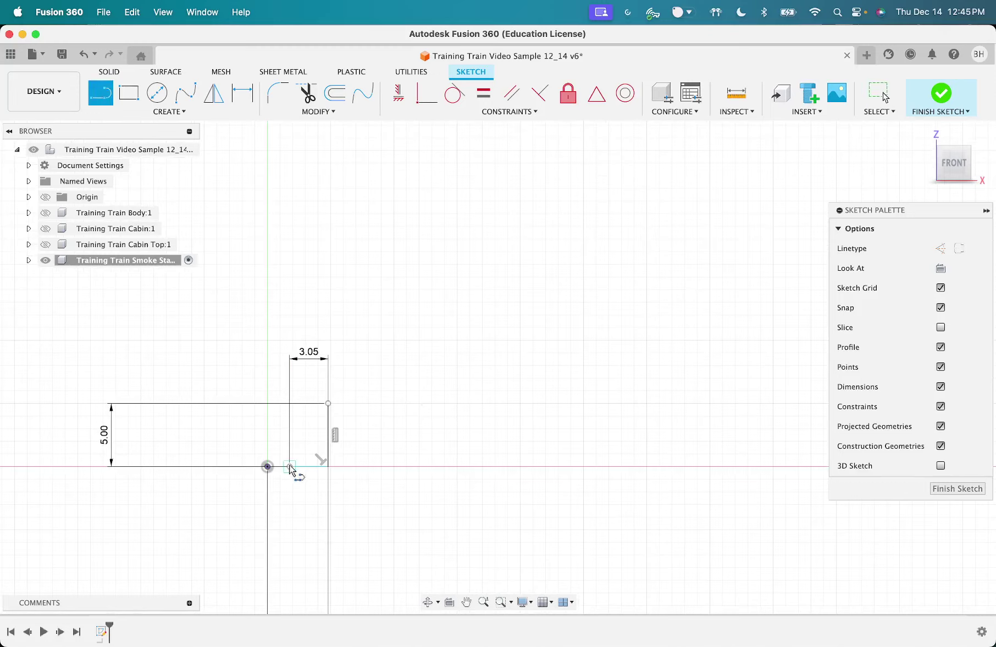
{"action": "left_click", "coordinate": [290, 467]}
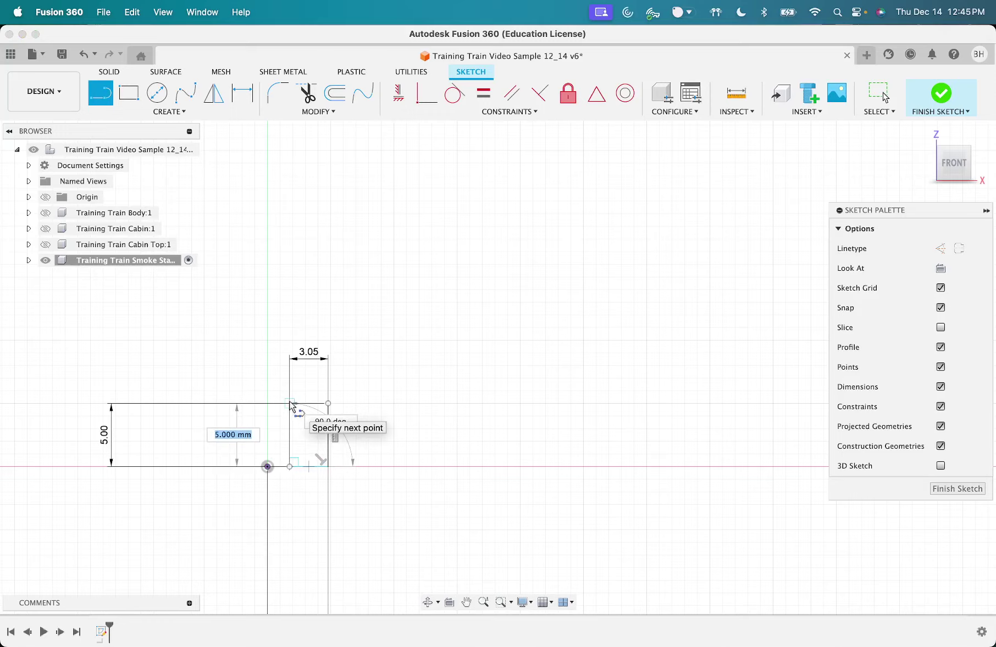
{"action": "left_click", "coordinate": [290, 403]}
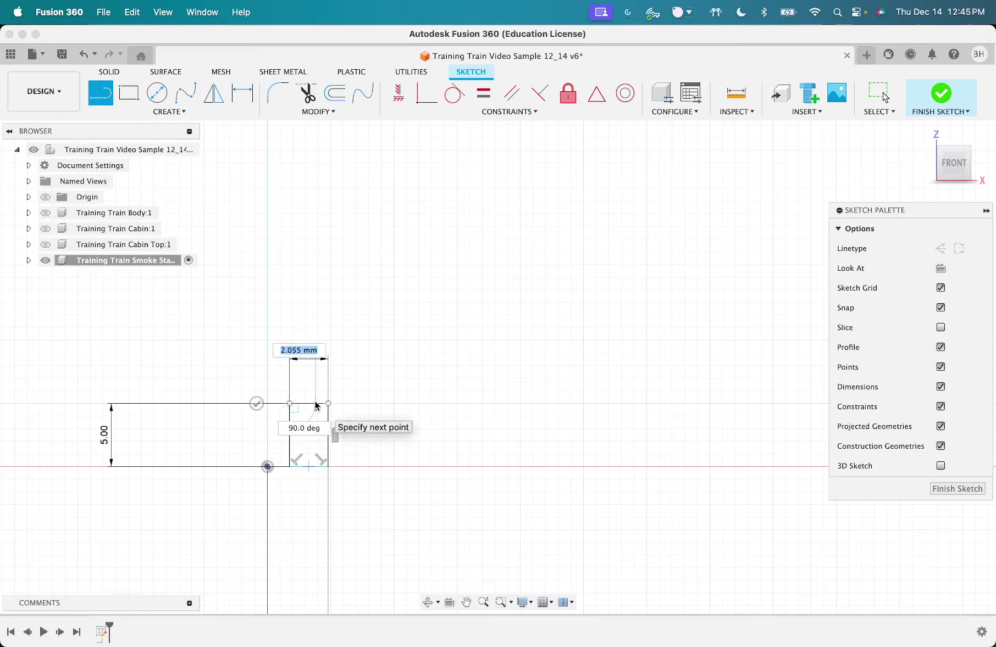
{"action": "type", "text": "2.0"}
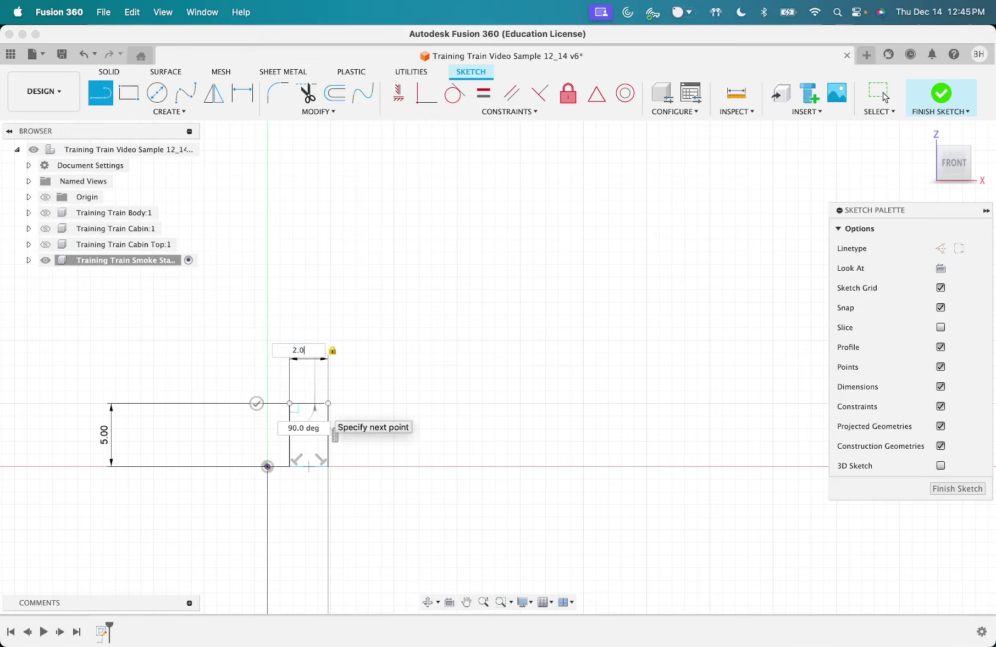
{"action": "type", "text": "25"}
{"action": "left_click", "coordinate": [317, 407]}
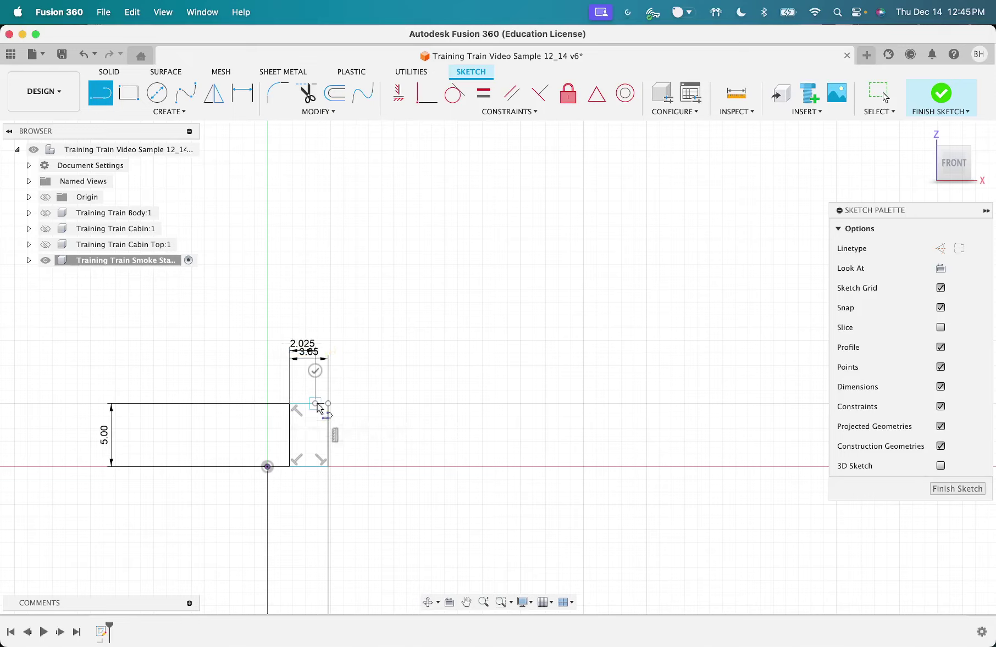
Step: Continue with a tall vertical line and two sloped lines closing at the outer 5 mm line's top, moving their corner to about X 7.8, Z 14.8 mm
{"action": "left_click", "coordinate": [315, 227]}
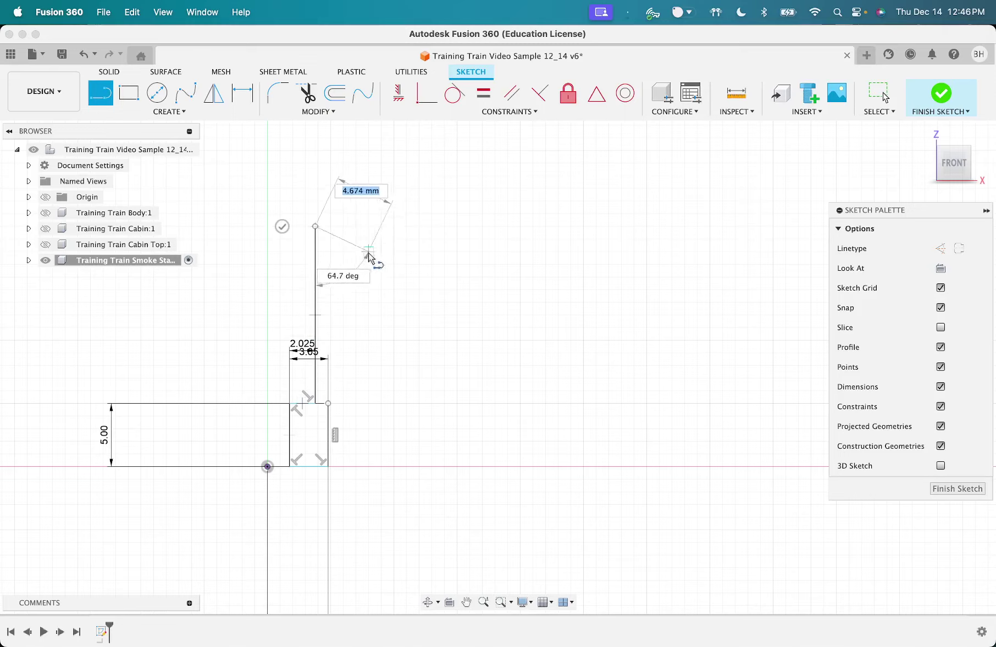
{"action": "left_click", "coordinate": [370, 255]}
{"action": "left_click", "coordinate": [328, 403]}
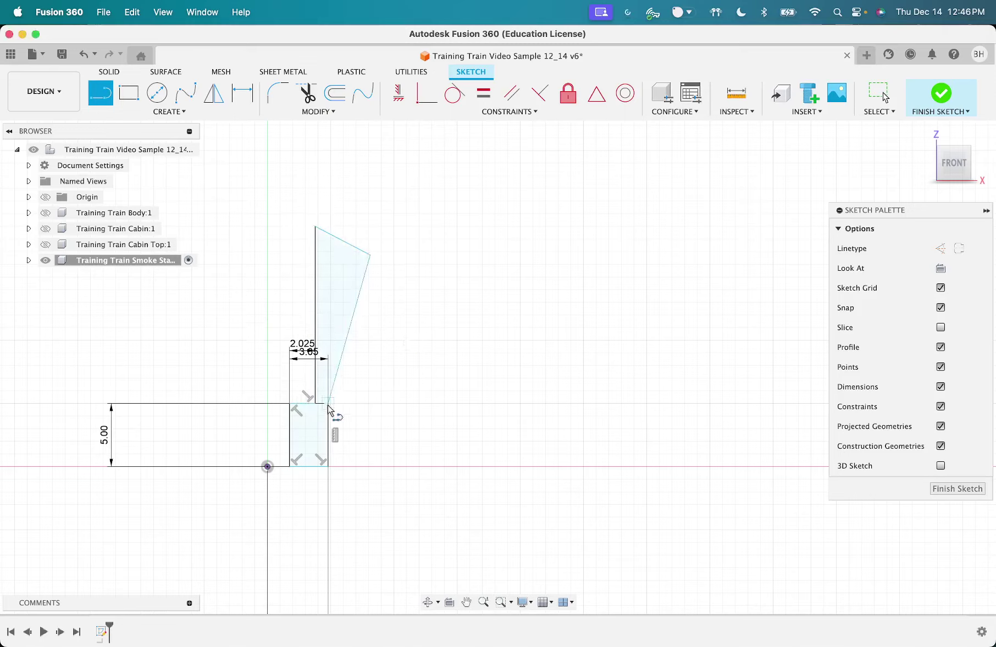
{"action": "key", "text": "Escape"}
{"action": "mouse_move", "coordinate": [371, 256]}
{"action": "left_mouse_down"}
{"action": "mouse_move", "coordinate": [382, 278]}
{"action": "mouse_move", "coordinate": [364, 291]}
{"action": "mouse_move", "coordinate": [378, 269]}
{"action": "mouse_move", "coordinate": [368, 283]}
{"action": "left_mouse_up"}
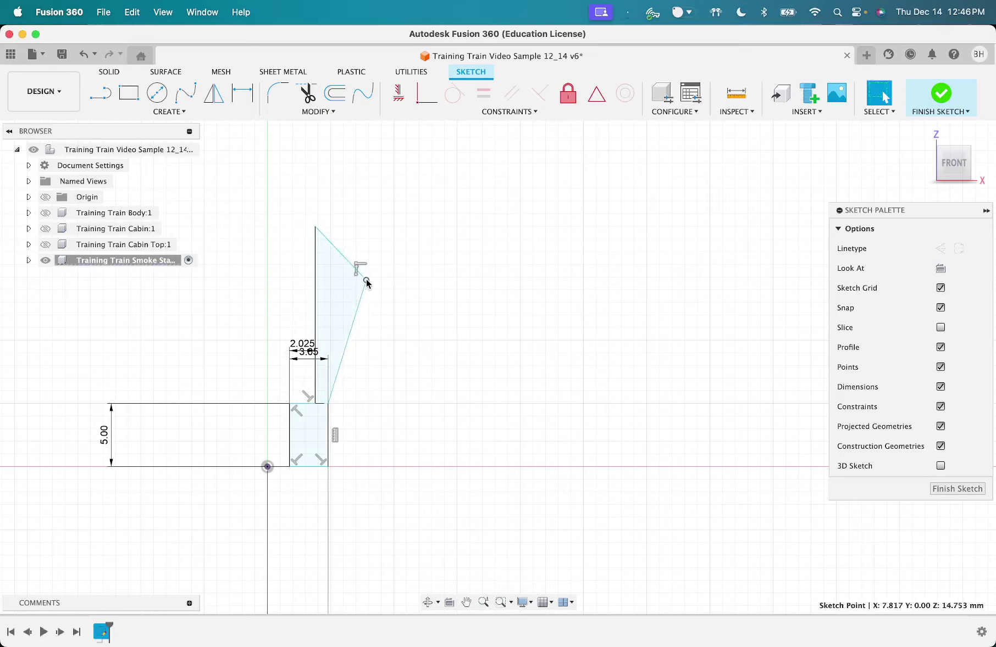
Step: Delete the upper sloped line and redraw it as a notched outline between the tall vertical line's top and the outer corner
{"action": "left_click", "coordinate": [349, 264]}
{"action": "key", "text": "Delete"}
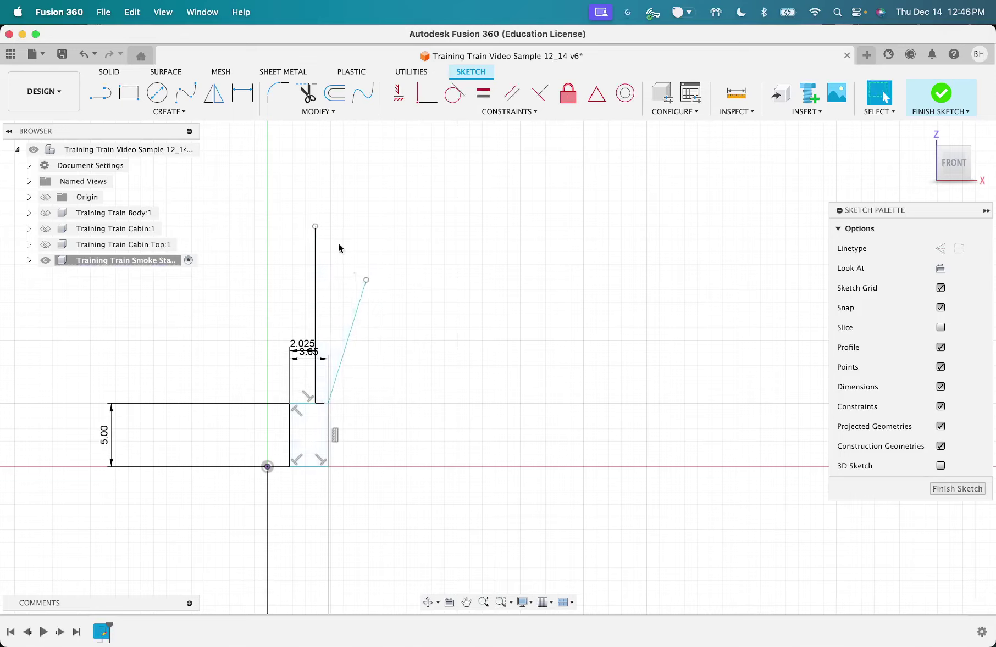
{"action": "left_click", "coordinate": [100, 94]}
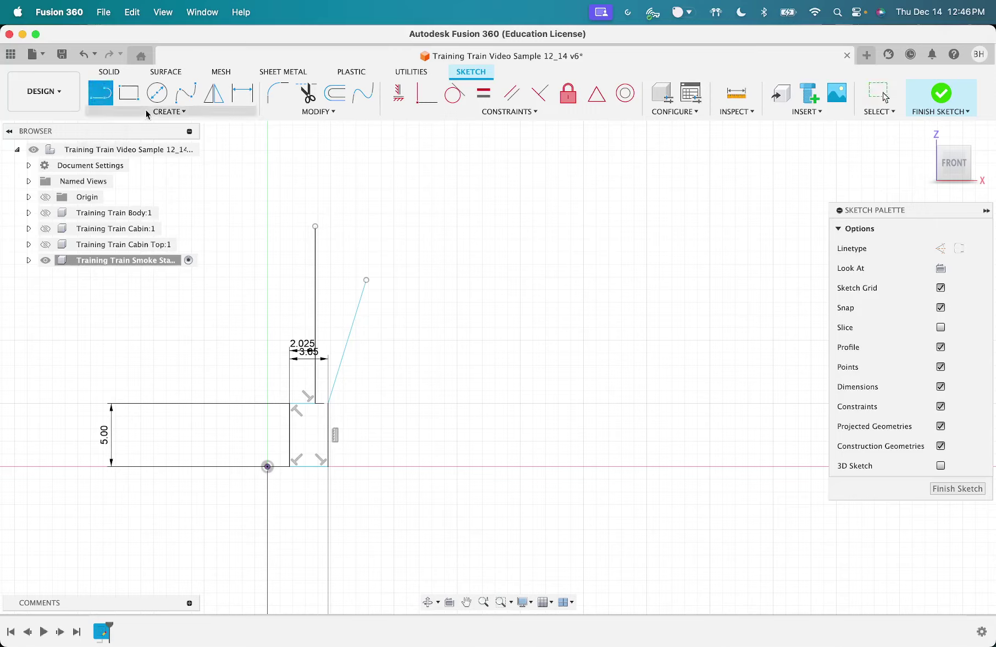
{"action": "left_click", "coordinate": [314, 227]}
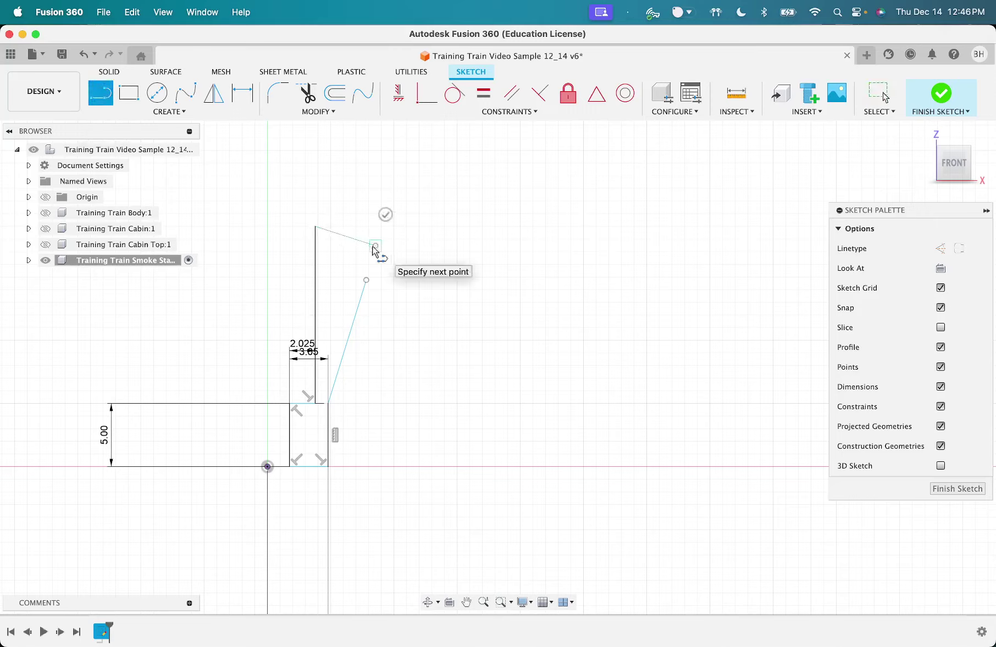
{"action": "left_click", "coordinate": [345, 256]}
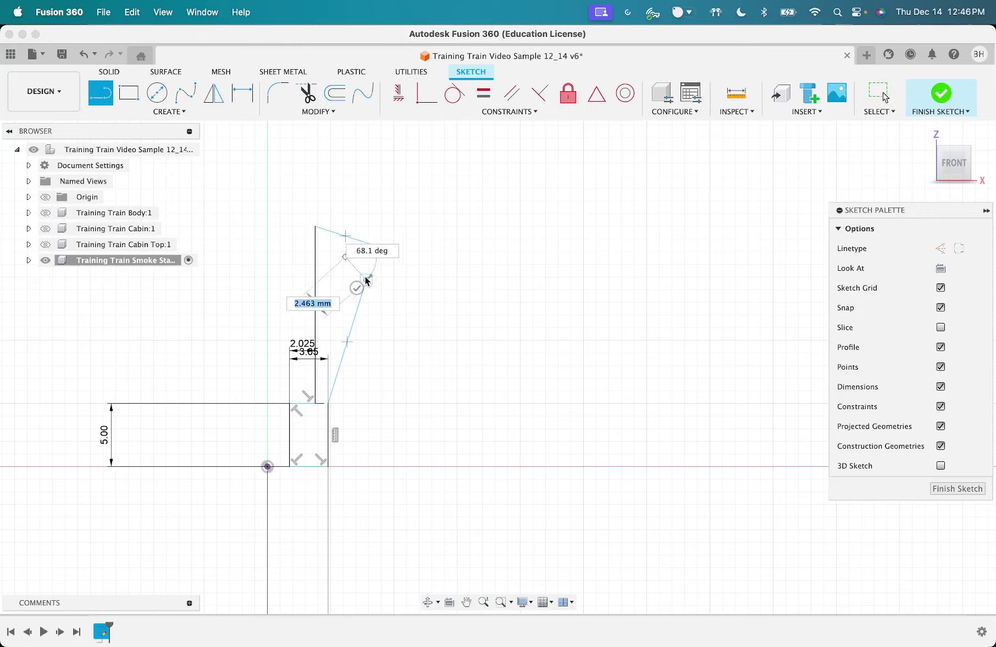
{"action": "left_click", "coordinate": [366, 280]}
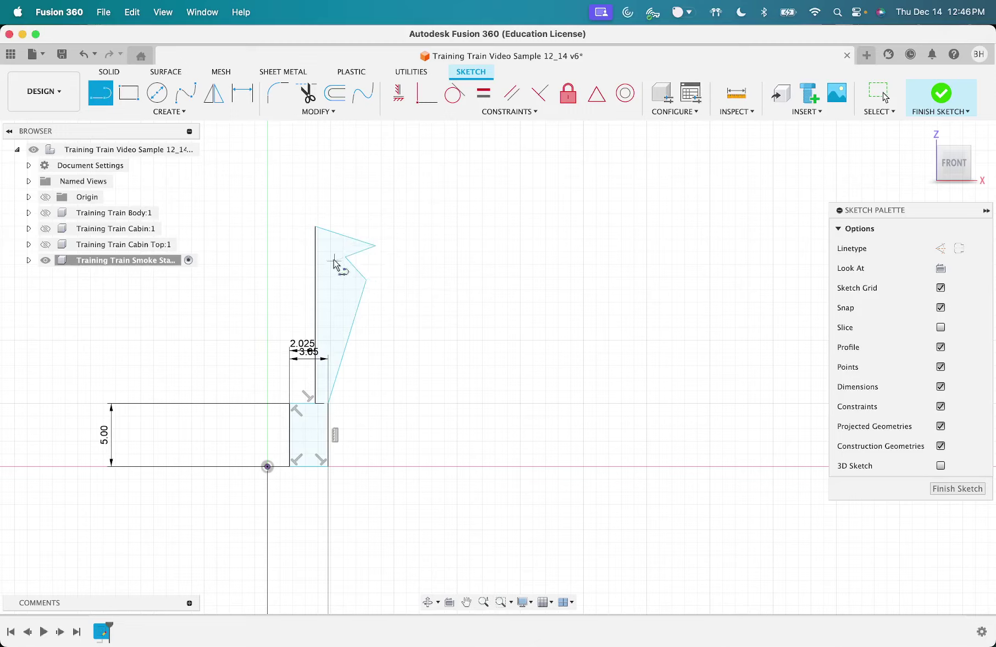
Step: Delete the two inner notch segments and move the upper sloped line's free end to about X 7.8, Z 17.3 mm
{"action": "key", "text": "Escape"}
{"action": "left_click", "coordinate": [352, 254]}
{"action": "key", "text": "Delete"}
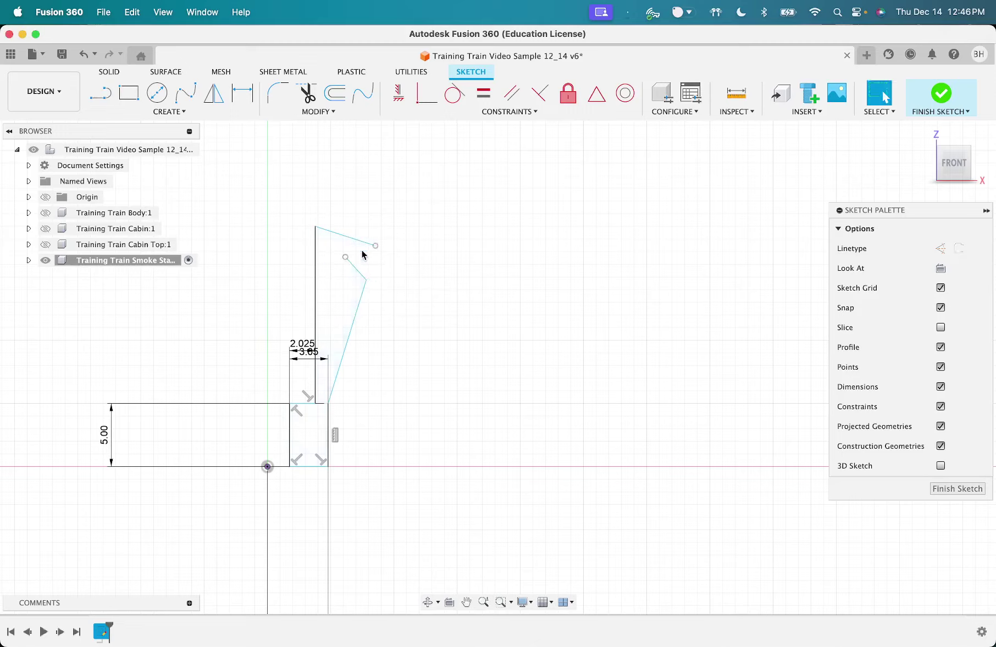
{"action": "left_click", "coordinate": [352, 263]}
{"action": "key", "text": "Delete"}
{"action": "left_click_drag", "start_coordinate": [376, 246], "coordinate": [366, 248]}
Step: Try a 3-point arc of about 1.25 mm radius bulging outward between the sloped lines' open ends, and delete it
{"action": "left_click", "coordinate": [162, 111]}
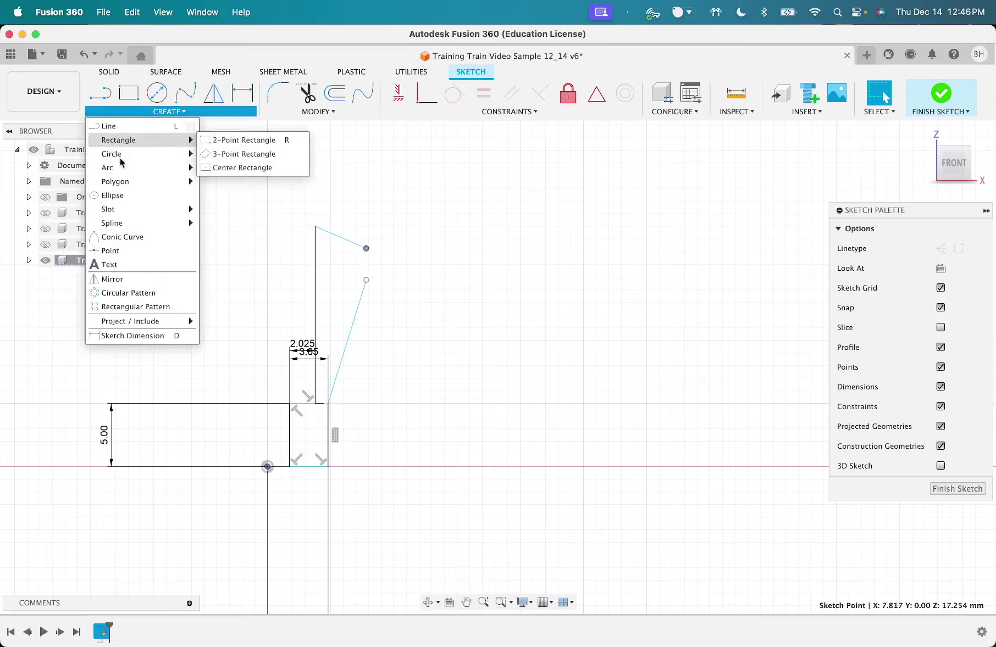
{"action": "mouse_move", "coordinate": [117, 173]}
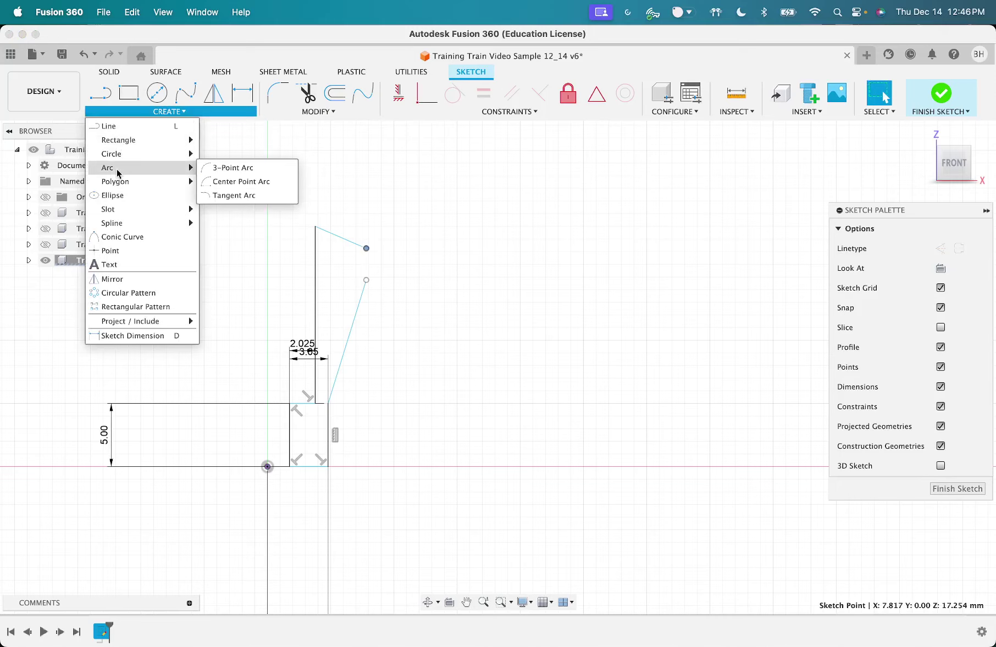
{"action": "left_click", "coordinate": [366, 248]}
{"action": "left_click", "coordinate": [367, 279]}
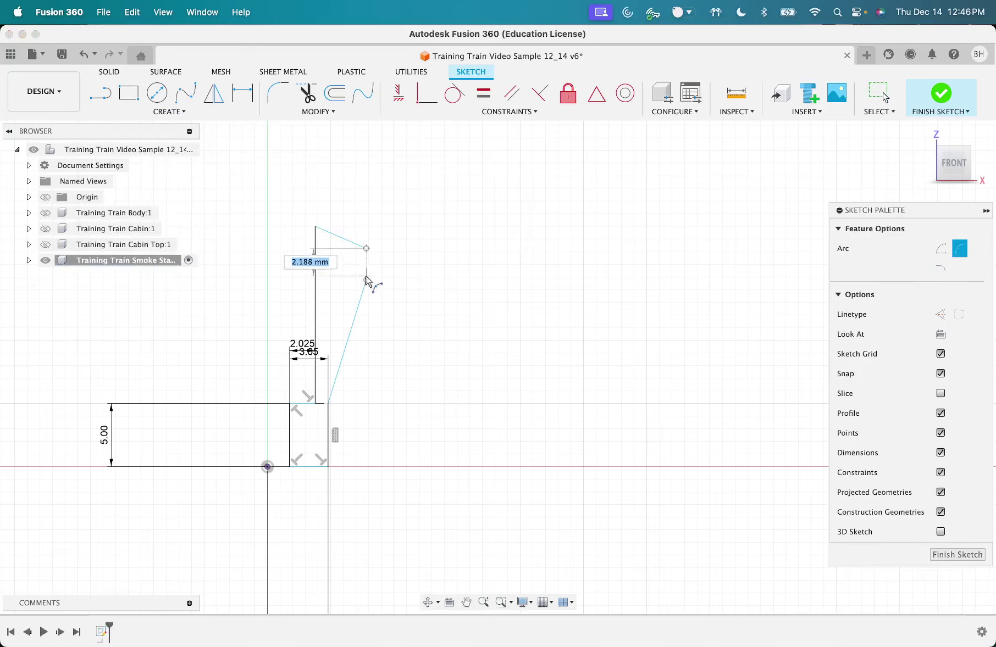
{"action": "left_click", "coordinate": [379, 273]}
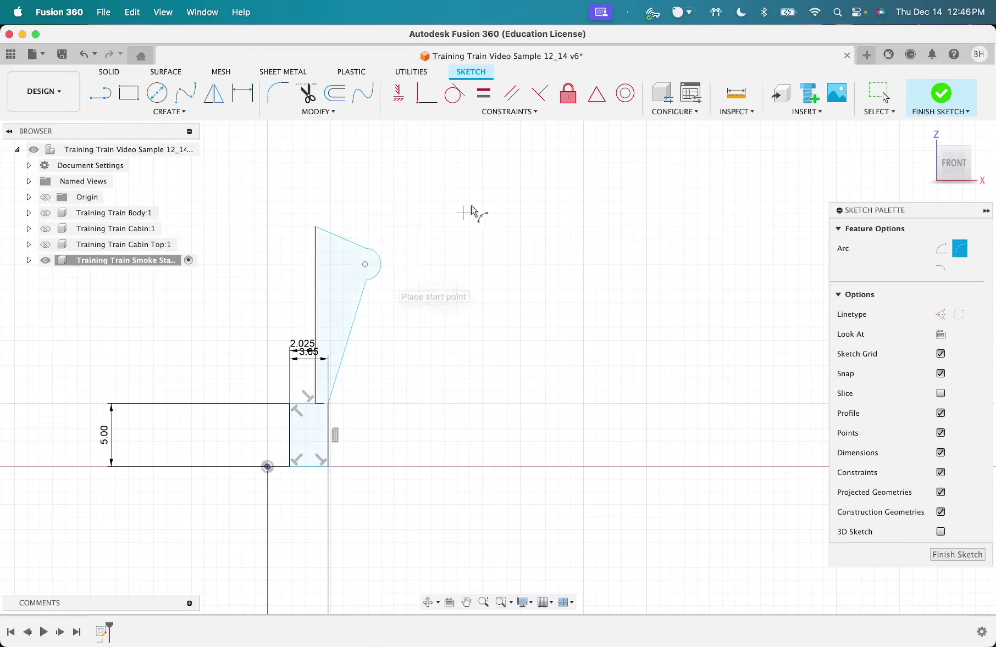
{"action": "key", "text": "Escape"}
{"action": "left_click", "coordinate": [374, 256]}
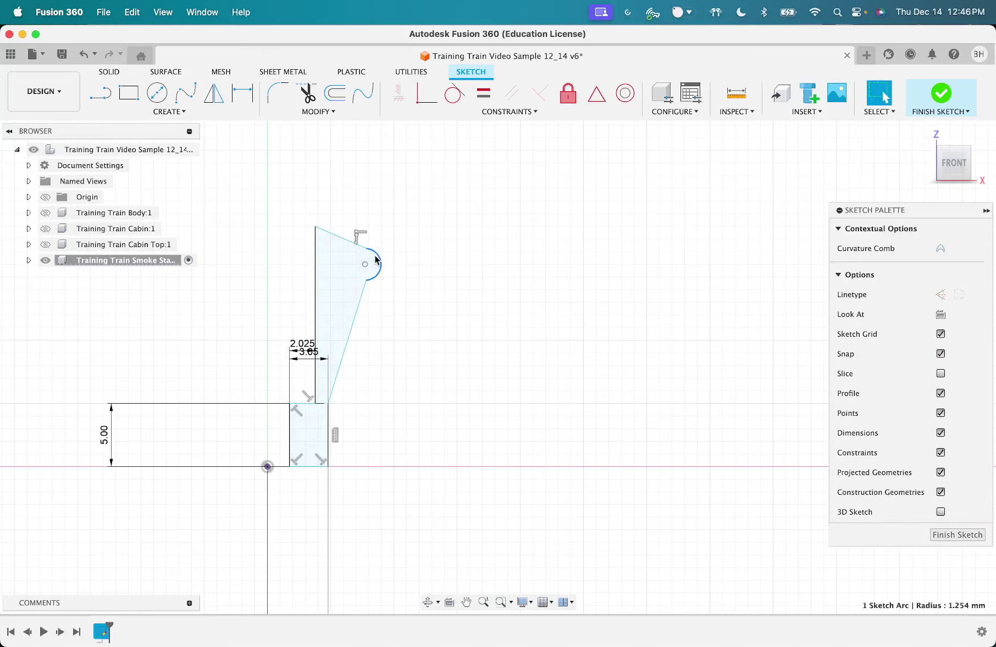
{"action": "key", "text": "Delete"}
Step: Join the two sloped lines at an outer corner at about X 8.2, Z 15.2 mm and finish the sketch
{"action": "left_click_drag", "start_coordinate": [366, 274], "coordinate": [366, 273]}
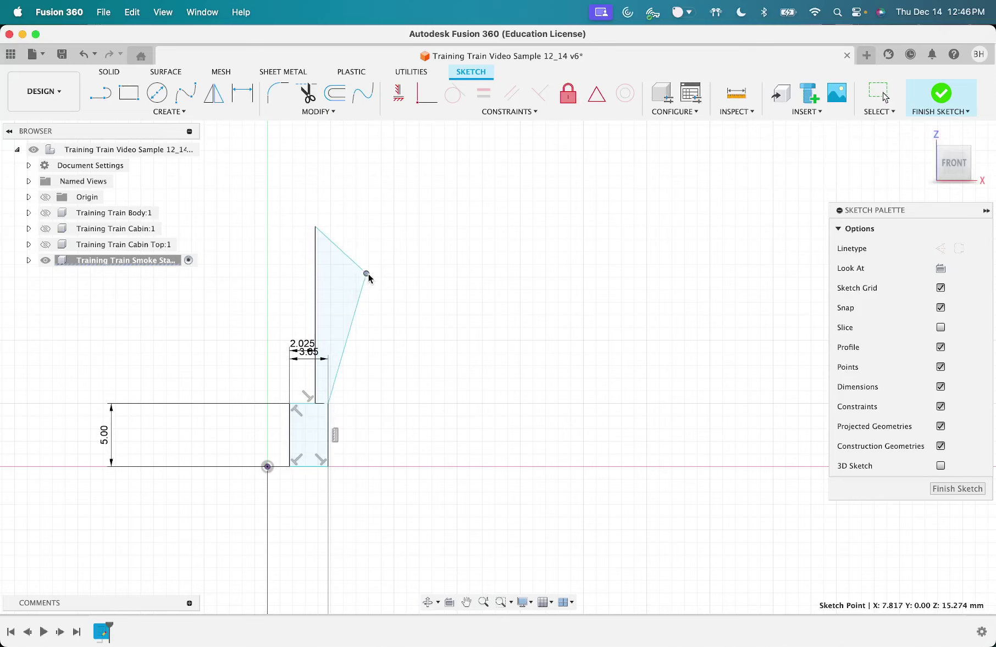
{"action": "left_click_drag", "start_coordinate": [367, 274], "coordinate": [371, 274]}
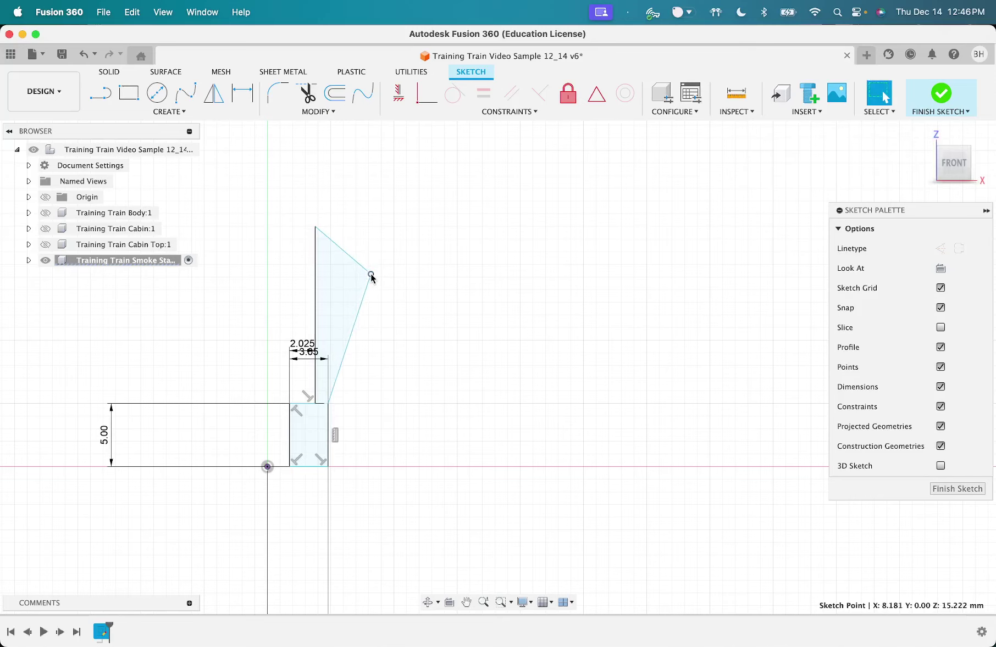
{"action": "left_click", "coordinate": [941, 94]}
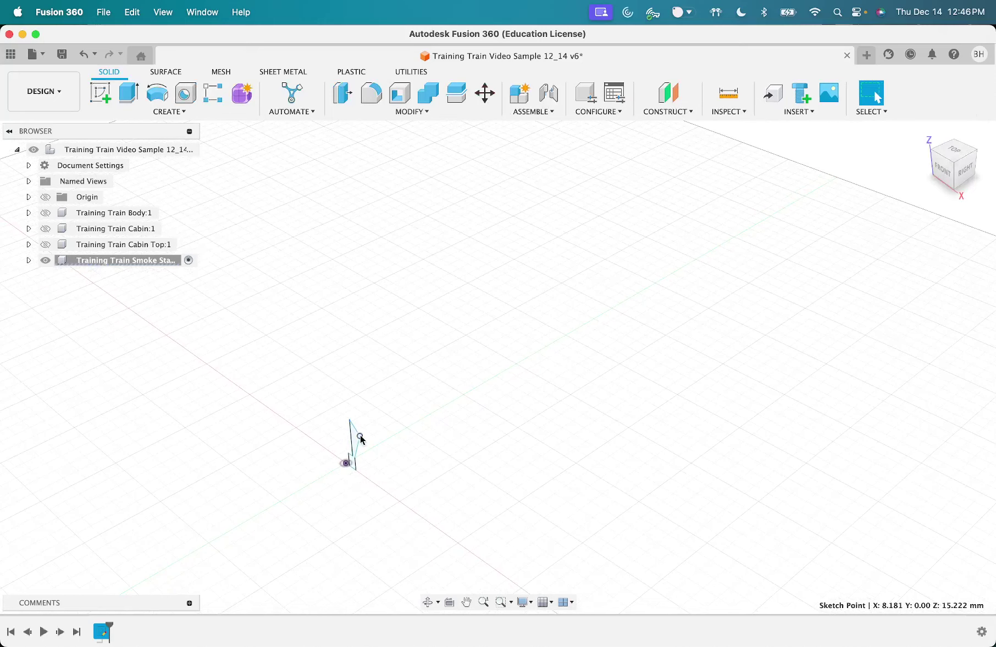
Step: Set up a Revolve of the smoke stack's closed sketch profile around the Z axis
{"action": "left_click", "coordinate": [157, 95]}
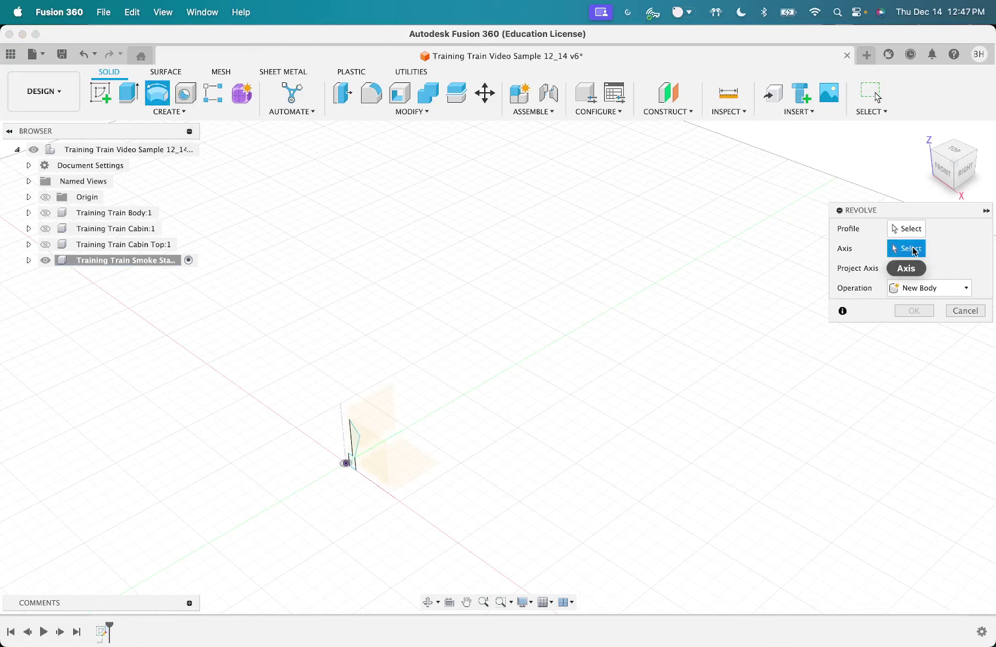
{"action": "left_click", "coordinate": [340, 418]}
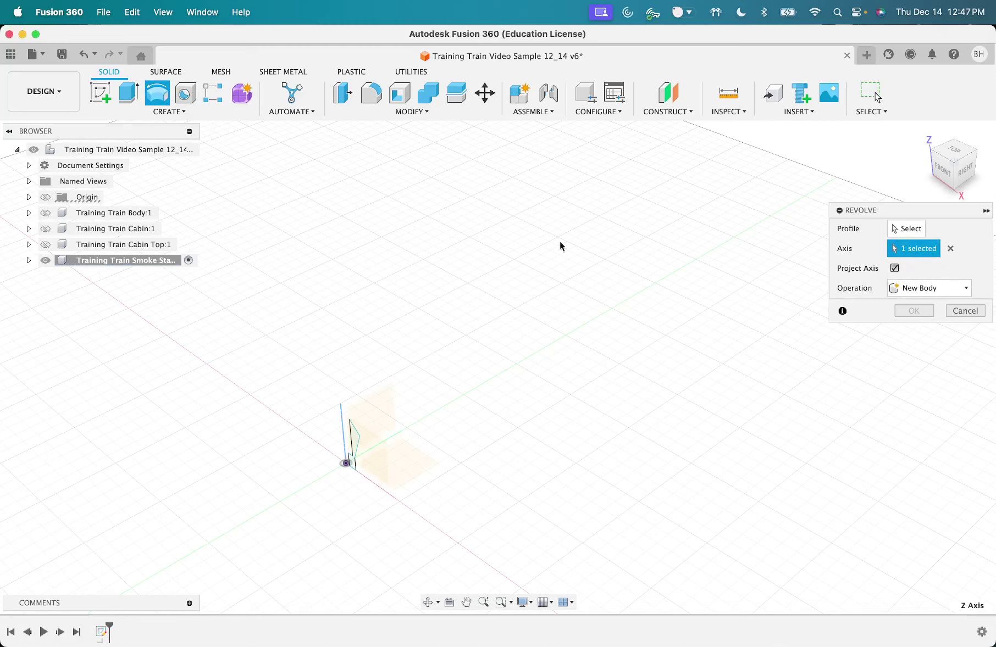
{"action": "left_click", "coordinate": [905, 229]}
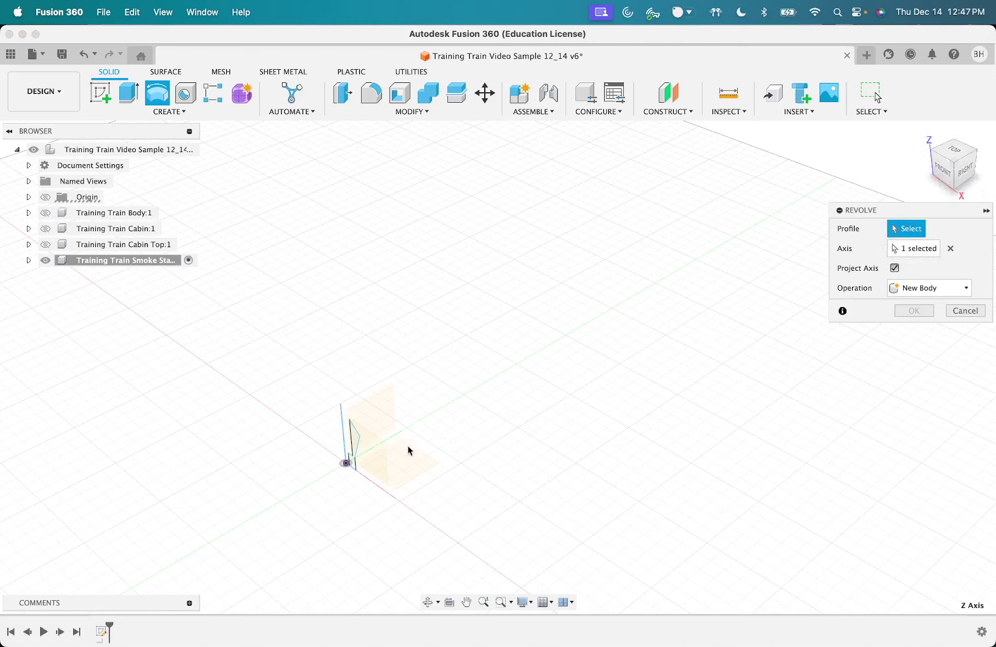
{"action": "left_click", "coordinate": [353, 447]}
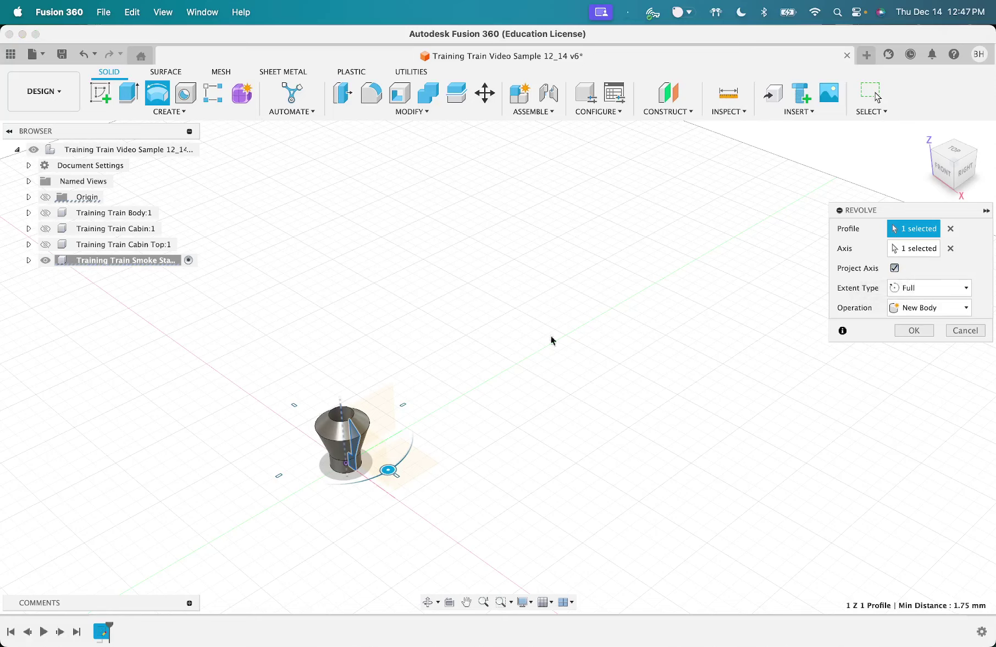
Step: Try a partial revolve extent with an angle of 270 degrees, and clear the angle value
{"action": "left_click", "coordinate": [906, 293]}
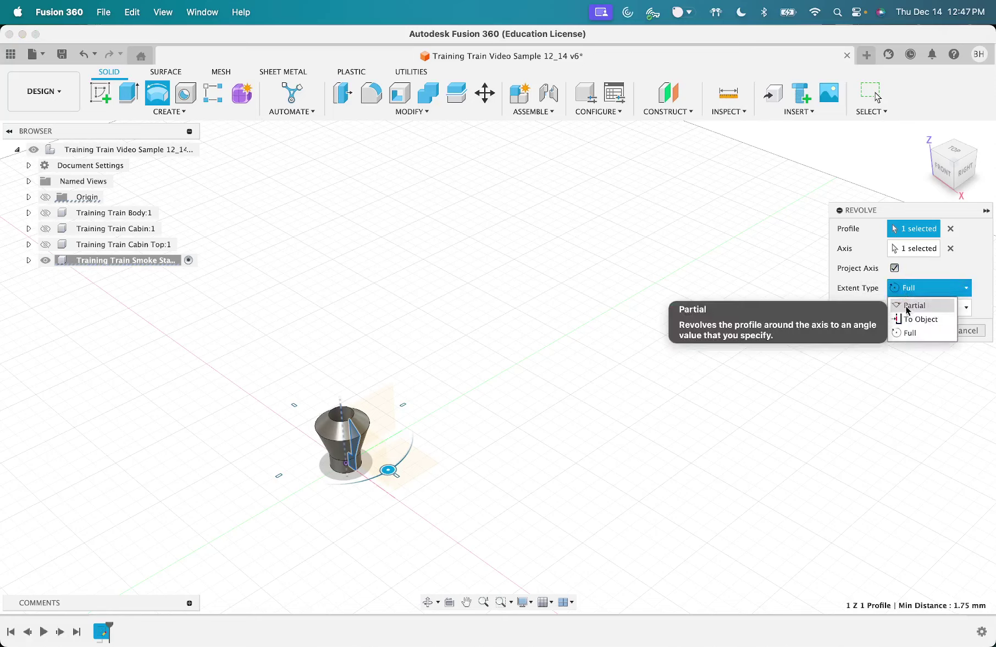
{"action": "left_click", "coordinate": [907, 306]}
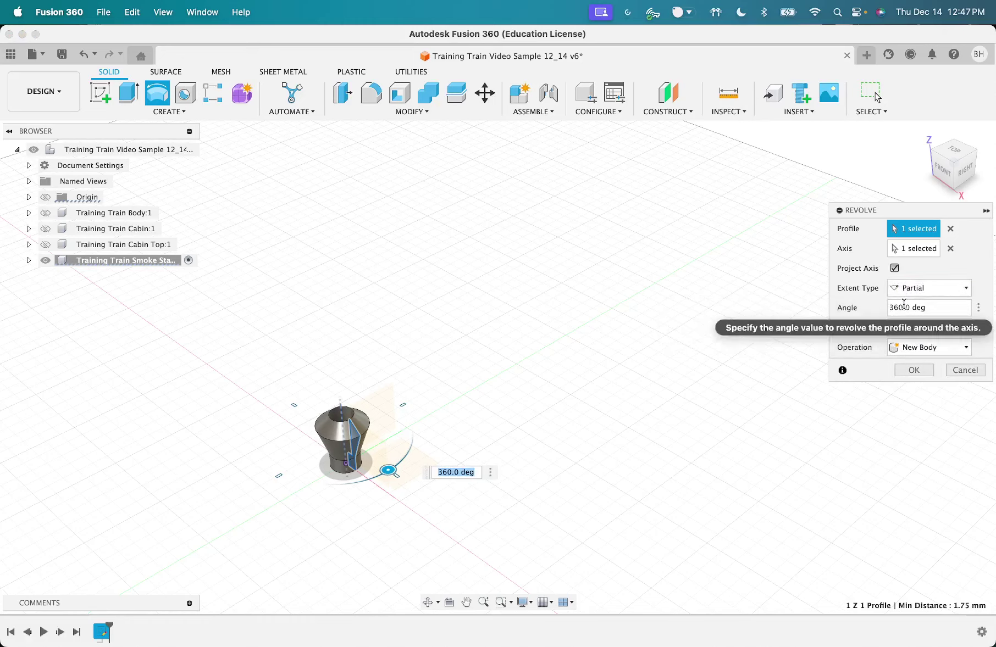
{"action": "double_click", "coordinate": [896, 307]}
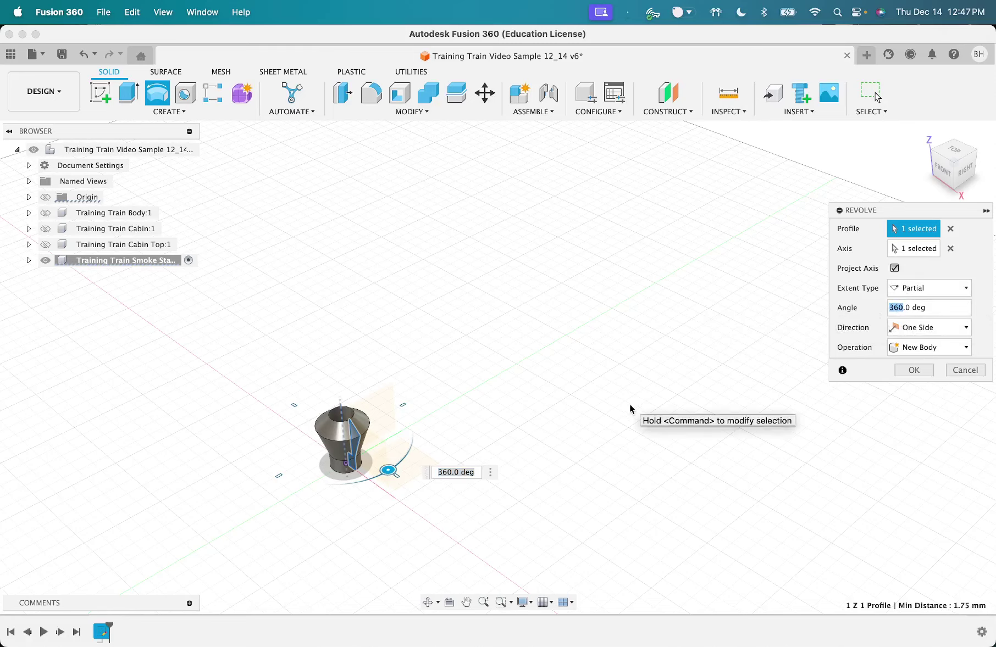
{"action": "type", "text": "270"}
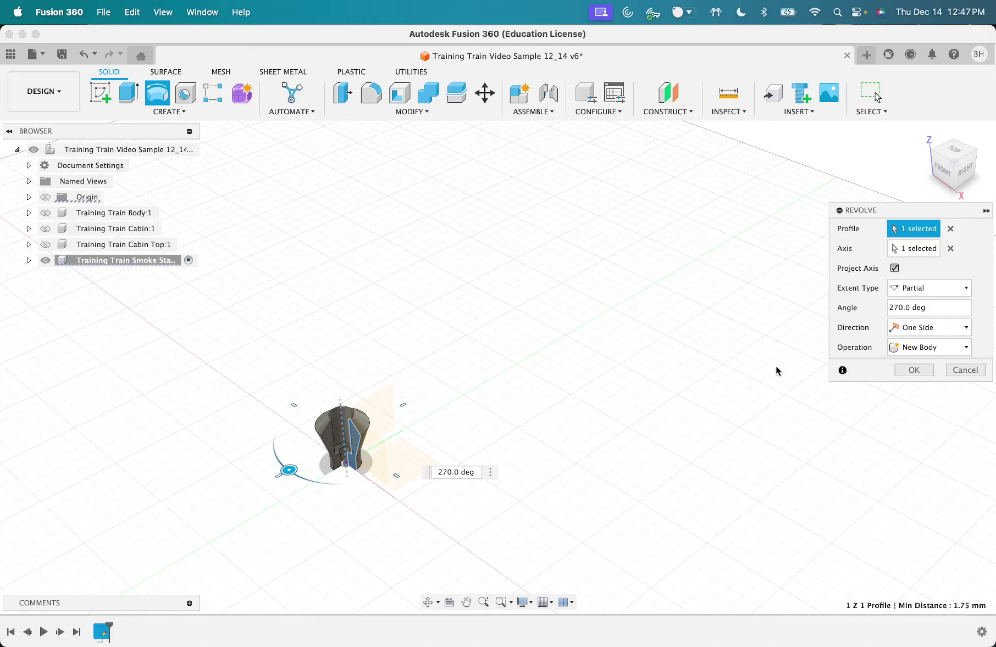
{"action": "key", "text": "BackSpace"}
{"action": "key", "text": "BackSpace"}
{"action": "key", "text": "BackSpace"}
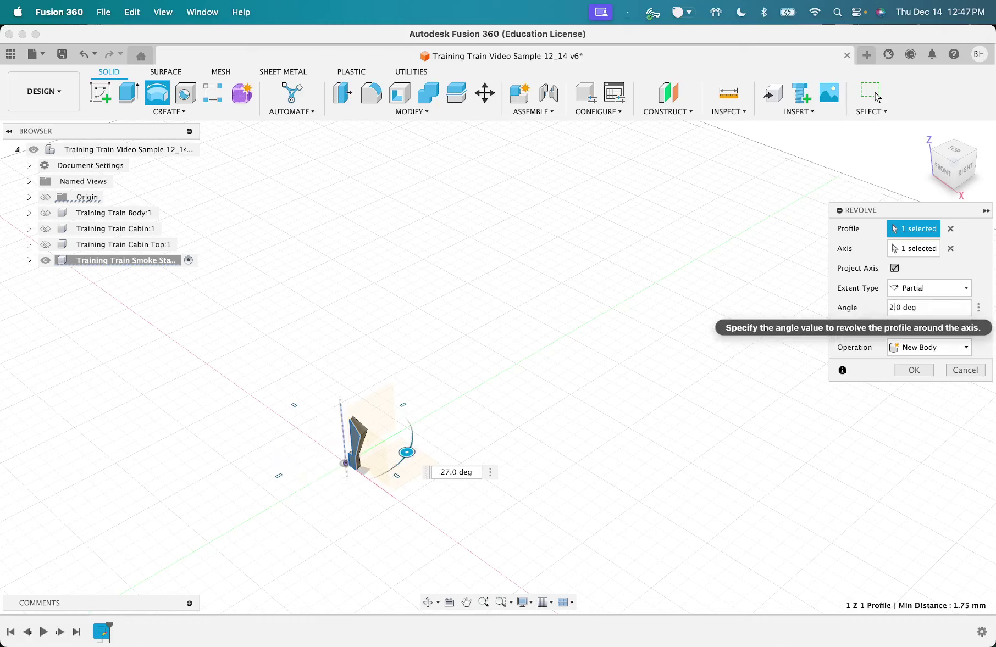
Step: Set the revolve extent to Full and create the smoke stack as a new body
{"action": "left_click", "coordinate": [927, 288]}
{"action": "left_click", "coordinate": [913, 332]}
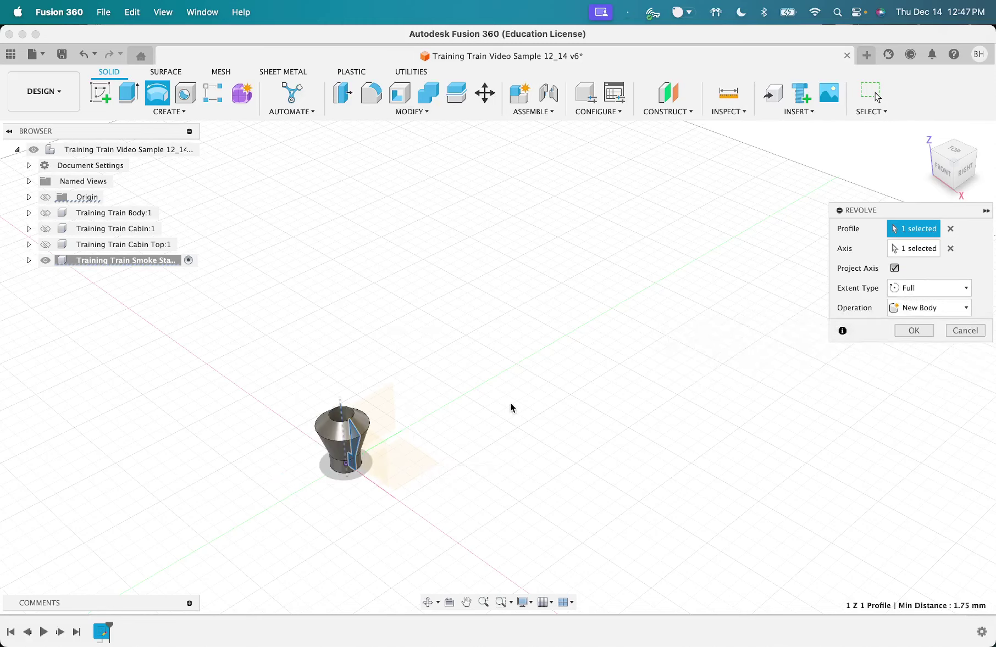
{"action": "left_click", "coordinate": [912, 331]}
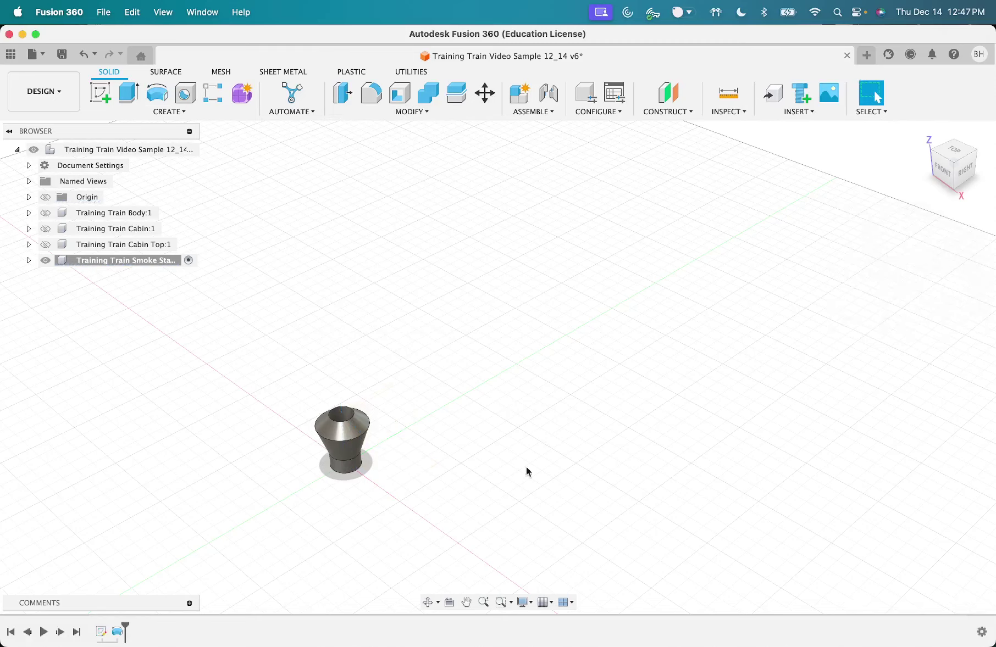
Step: Move the smoke stack away from the origin, and show the Cabin Top, Cabin and Body components and the Origin
{"action": "middle_click_drag", "start_coordinate": [349, 465], "coordinate": [306, 424], "text": "shift"}
{"action": "mouse_move", "coordinate": [306, 424]}
{"action": "left_mouse_down"}
{"action": "mouse_move", "coordinate": [278, 401]}
{"action": "mouse_move", "coordinate": [299, 414]}
{"action": "left_mouse_up"}
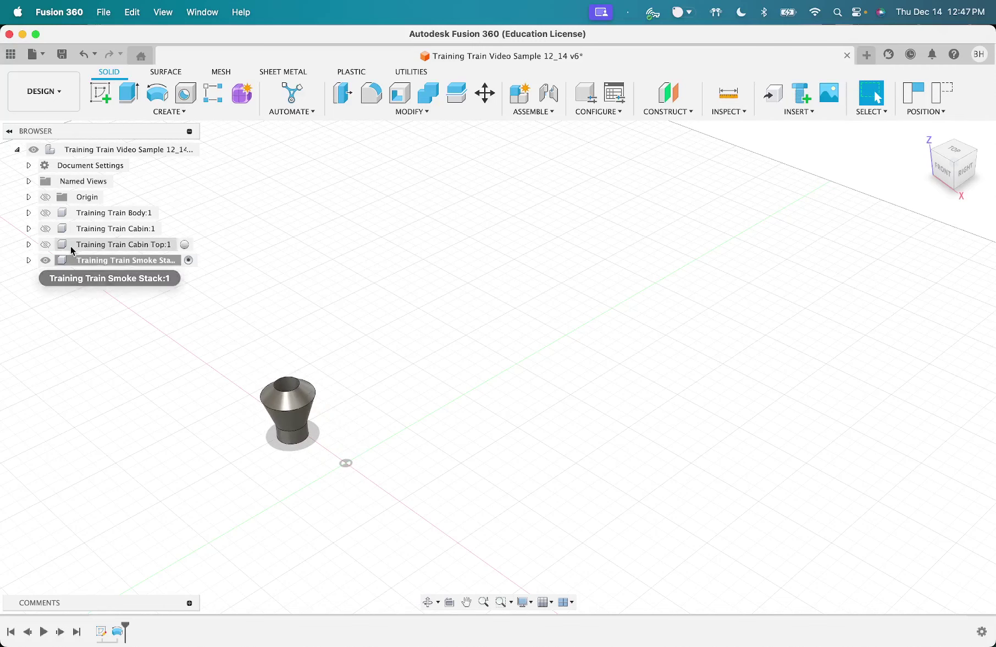
{"action": "left_click", "coordinate": [45, 245]}
{"action": "left_click", "coordinate": [45, 228]}
{"action": "left_click", "coordinate": [45, 213]}
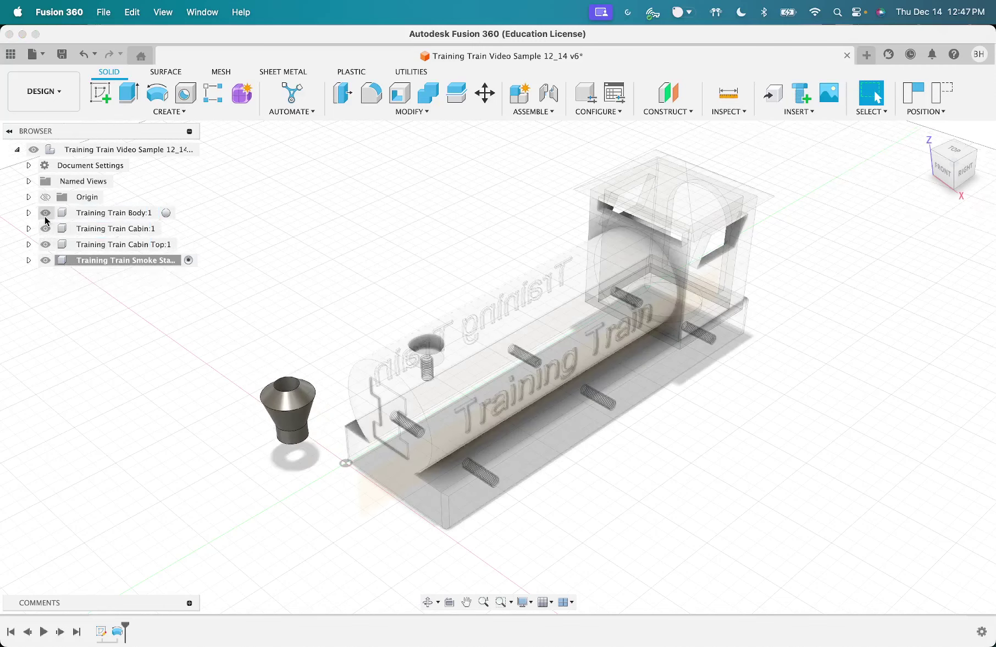
{"action": "left_click", "coordinate": [45, 196]}
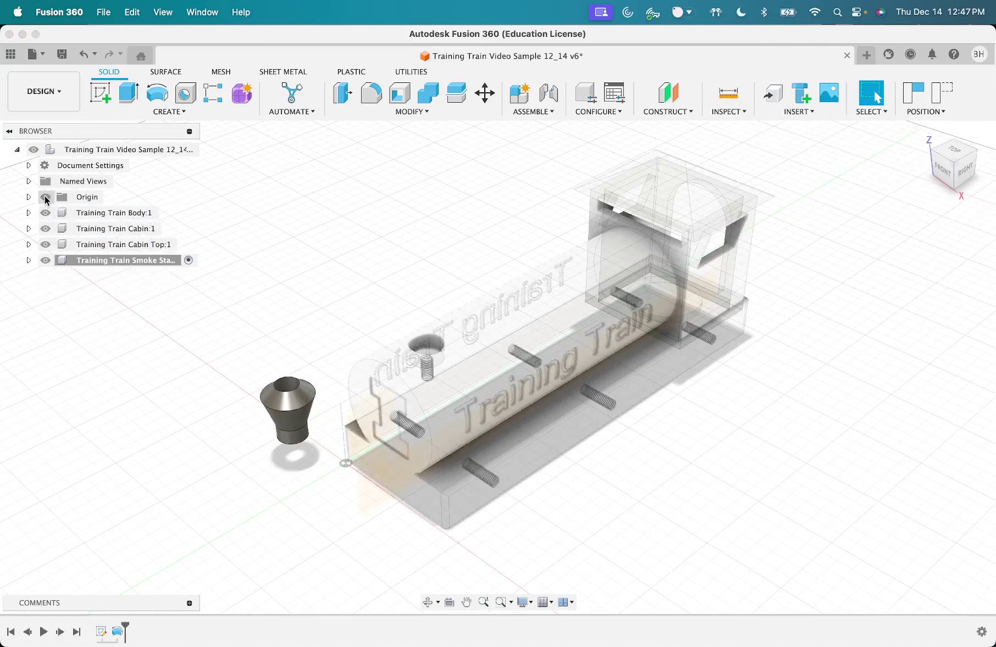
Step: Activate the top-level Training Train assembly and clear the selection
{"action": "left_click", "coordinate": [189, 150]}
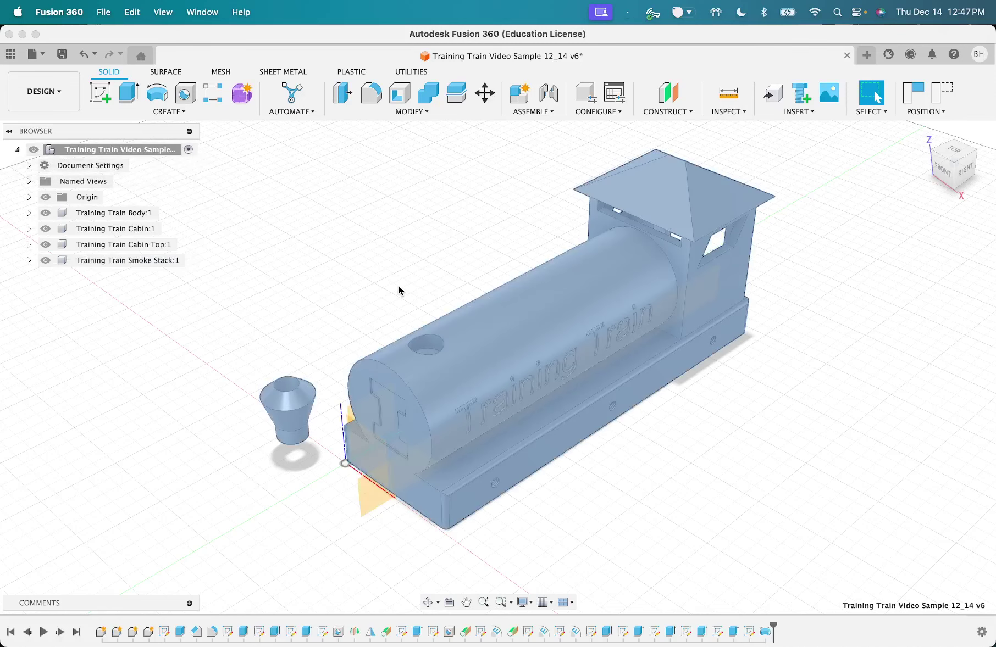
{"action": "scroll", "coordinate": [398, 288], "scroll_direction": "down", "scroll_amount": 3}
{"action": "left_click", "coordinate": [399, 288]}
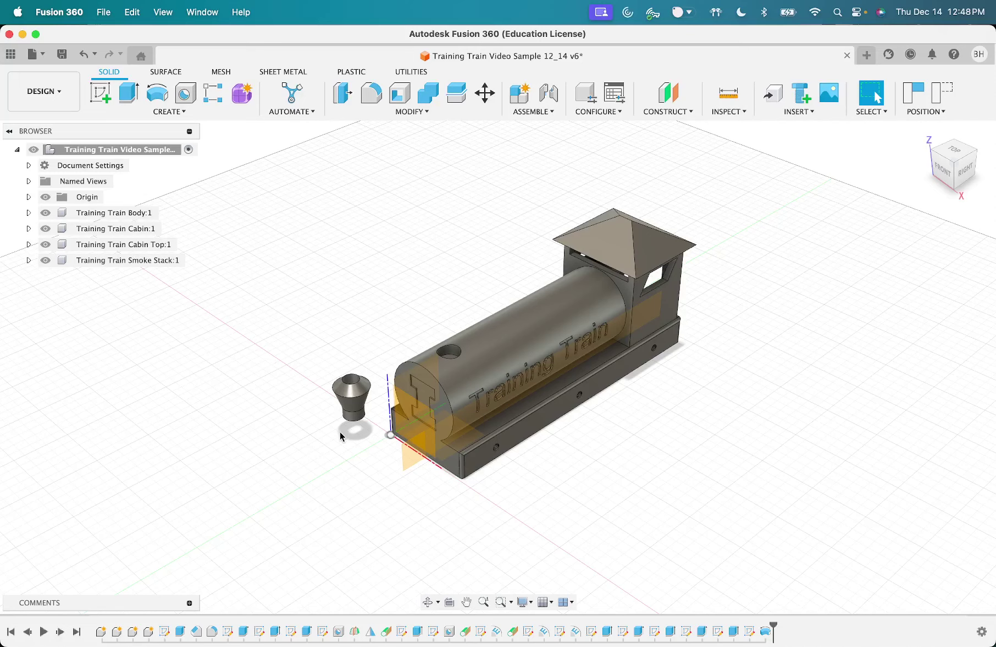
Step: Start saving the design with the version description "Smoke stack sketched and revolved"
{"action": "key", "text": "super+s"}
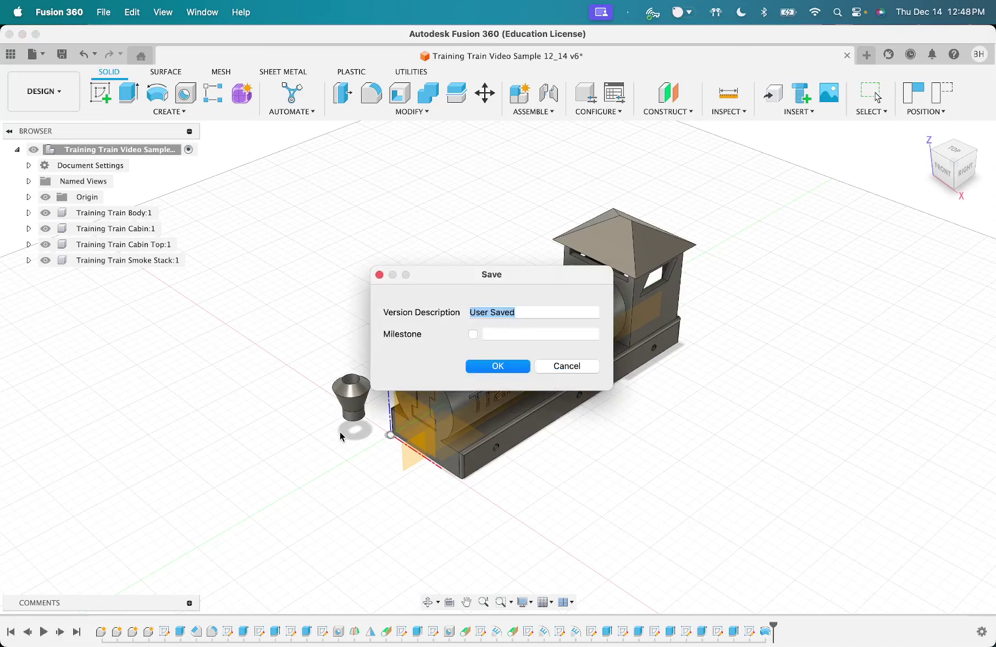
{"action": "type", "text": "Smoke stack sketched and reo"}
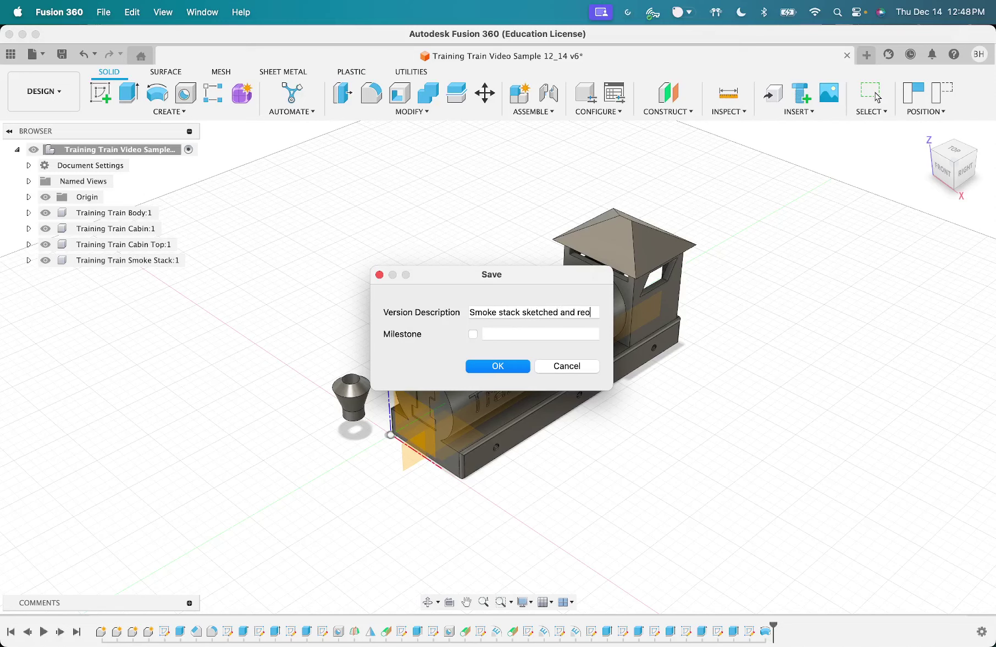
{"action": "type", "text": "ved"}
{"action": "key", "text": "BackSpace"}
{"action": "key", "text": "BackSpace"}
{"action": "key", "text": "BackSpace"}
{"action": "key", "text": "BackSpace"}
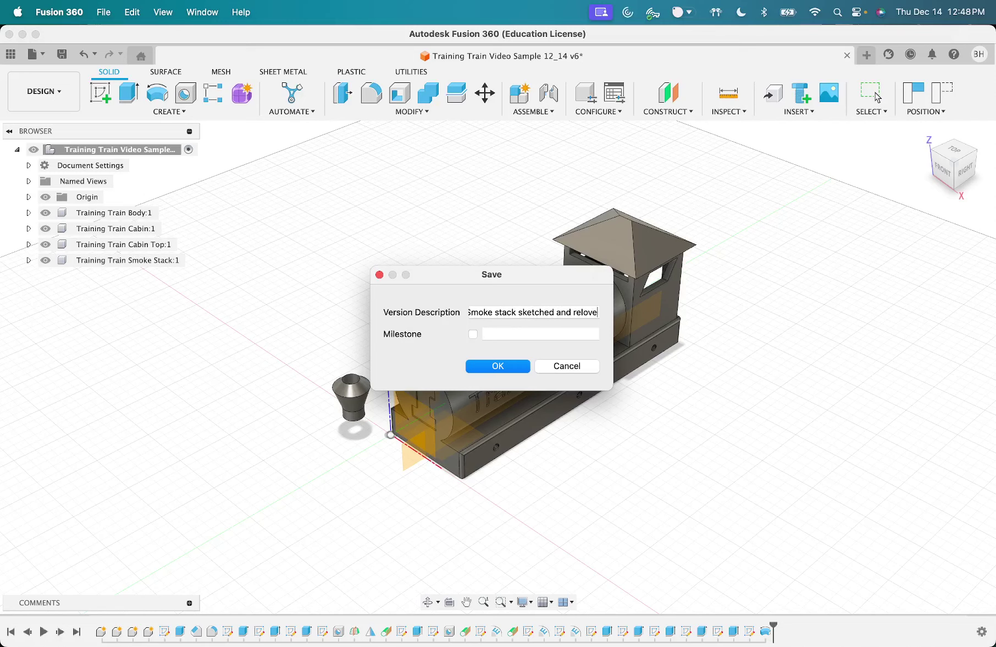
{"action": "type", "text": "ved"}
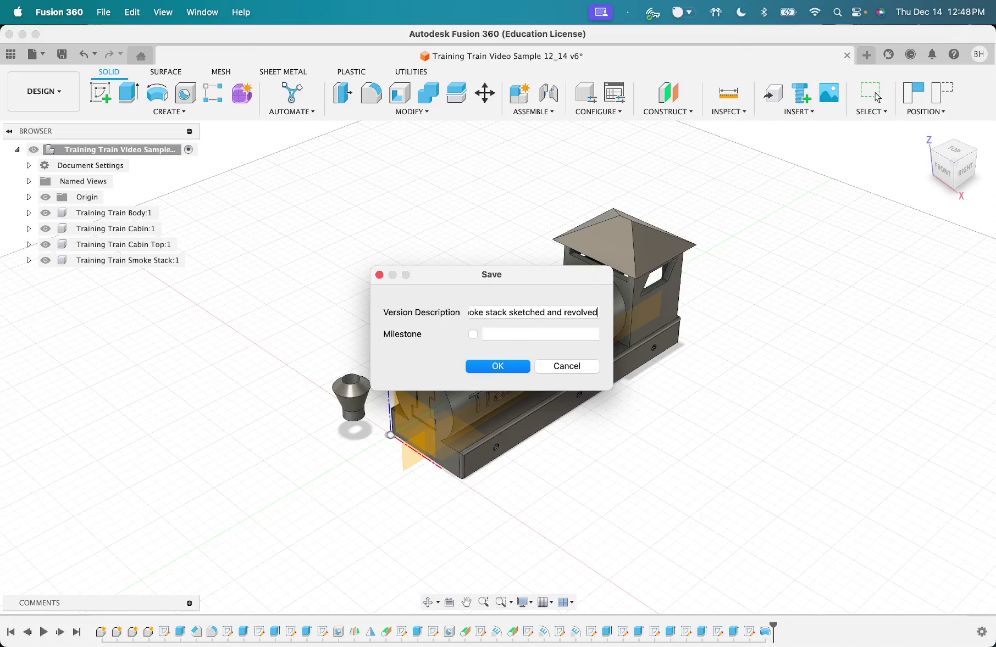
Step: Mark the version as milestone "Smoke Stack Complete and Training Train Basic Model Done" and save it
{"action": "left_click", "coordinate": [471, 334]}
{"action": "type", "text": "Smoke Stack Complete"}
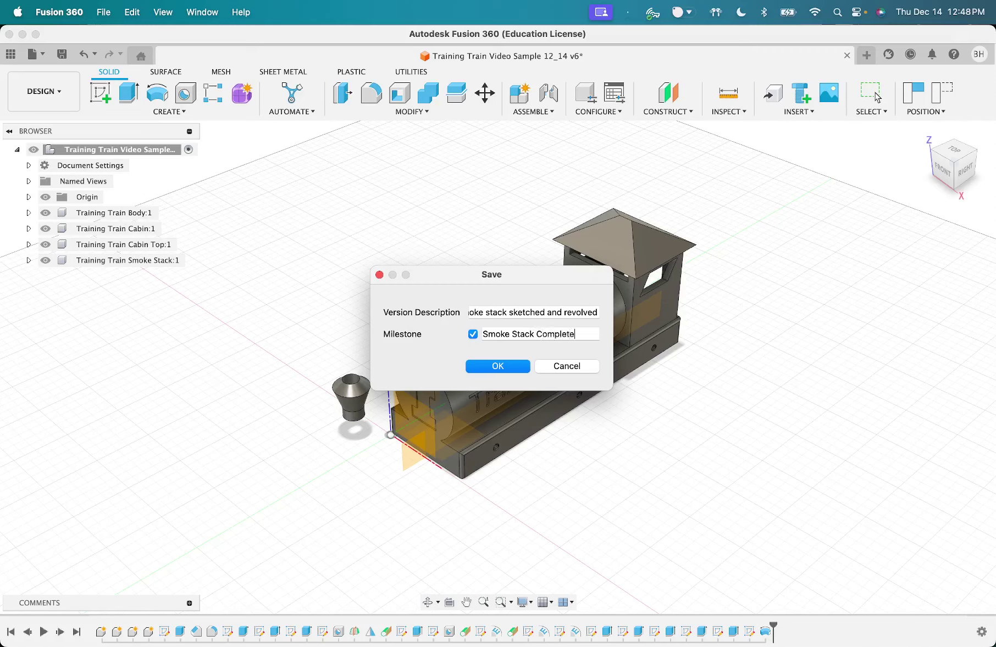
{"action": "type", "text": " and Training T"}
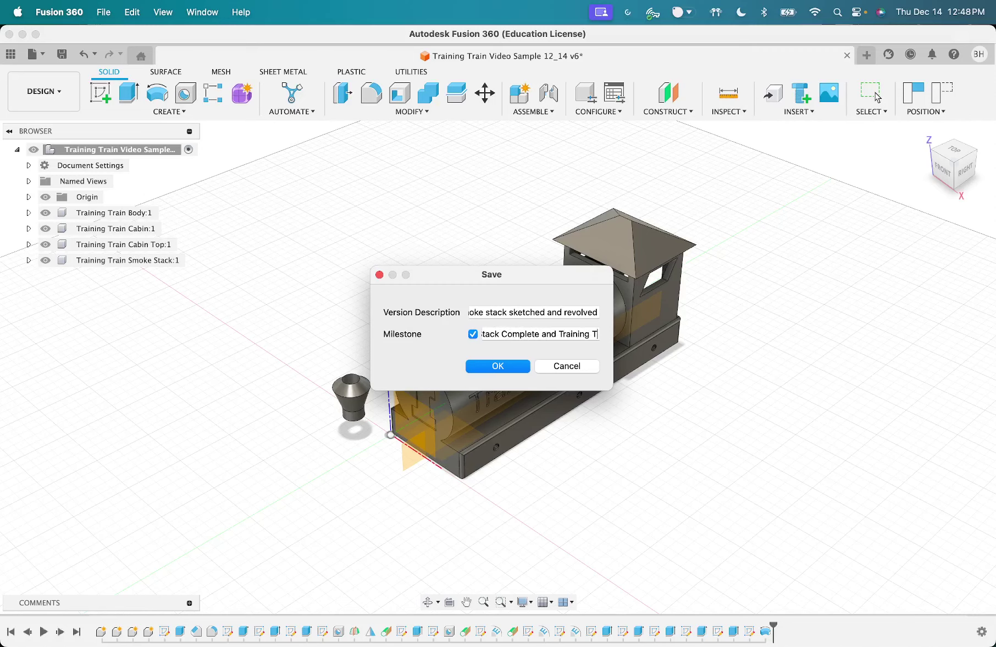
{"action": "type", "text": "rain Basi"}
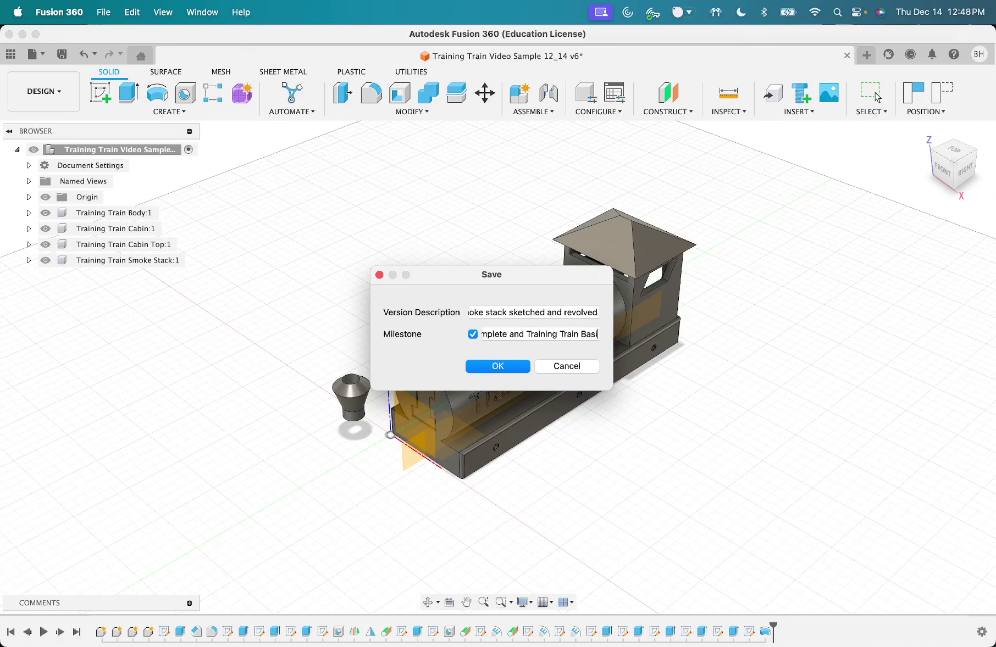
{"action": "type", "text": "c Model Done"}
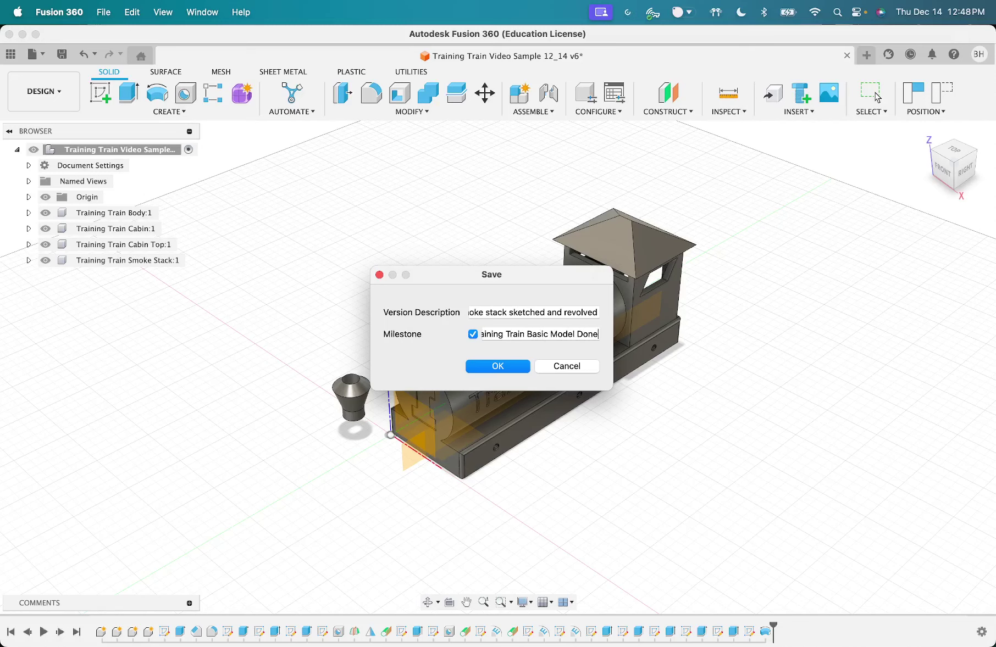
{"action": "key", "text": "Return"}
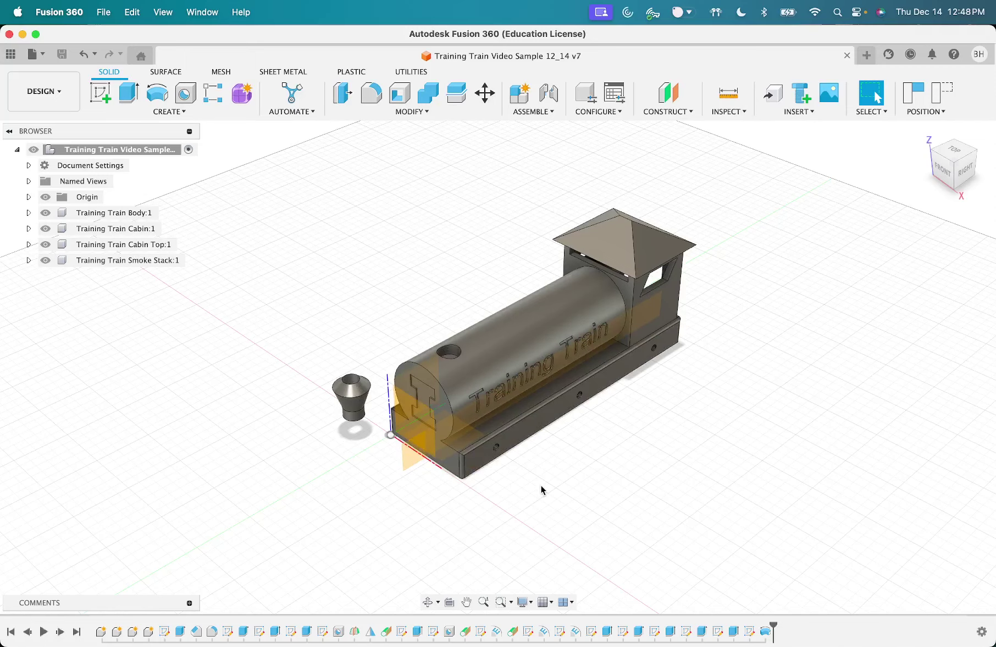
{"action": "key", "text": "ctrl+Up"}
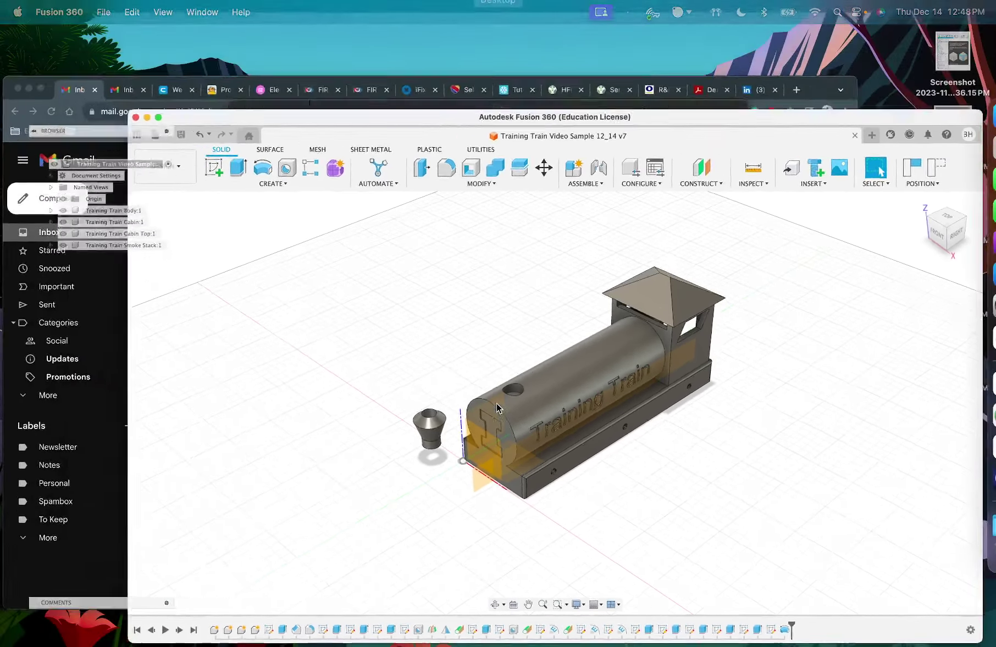
{"action": "left_click", "coordinate": [771, 286]}
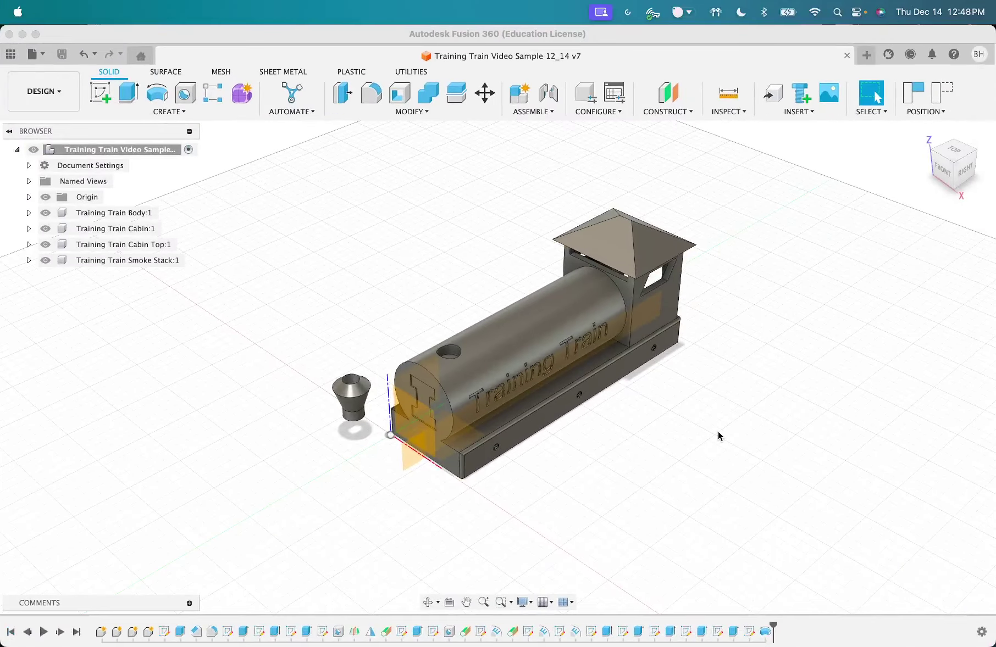